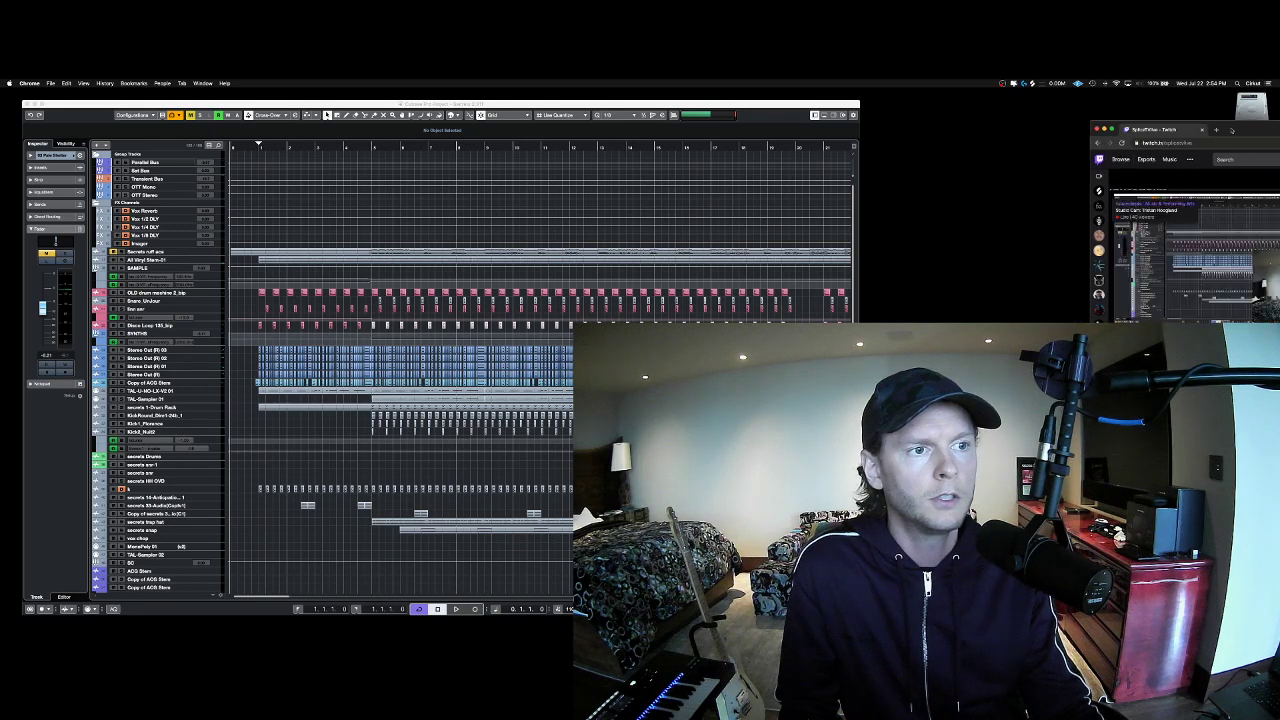
Step: Widen the Twitch browser window to include the stream chat, place it beside Cubase, and narrow the Cubase project window to make room
{"action": "left_click_drag", "start_coordinate": [1220, 129], "coordinate": [1164, 161]}
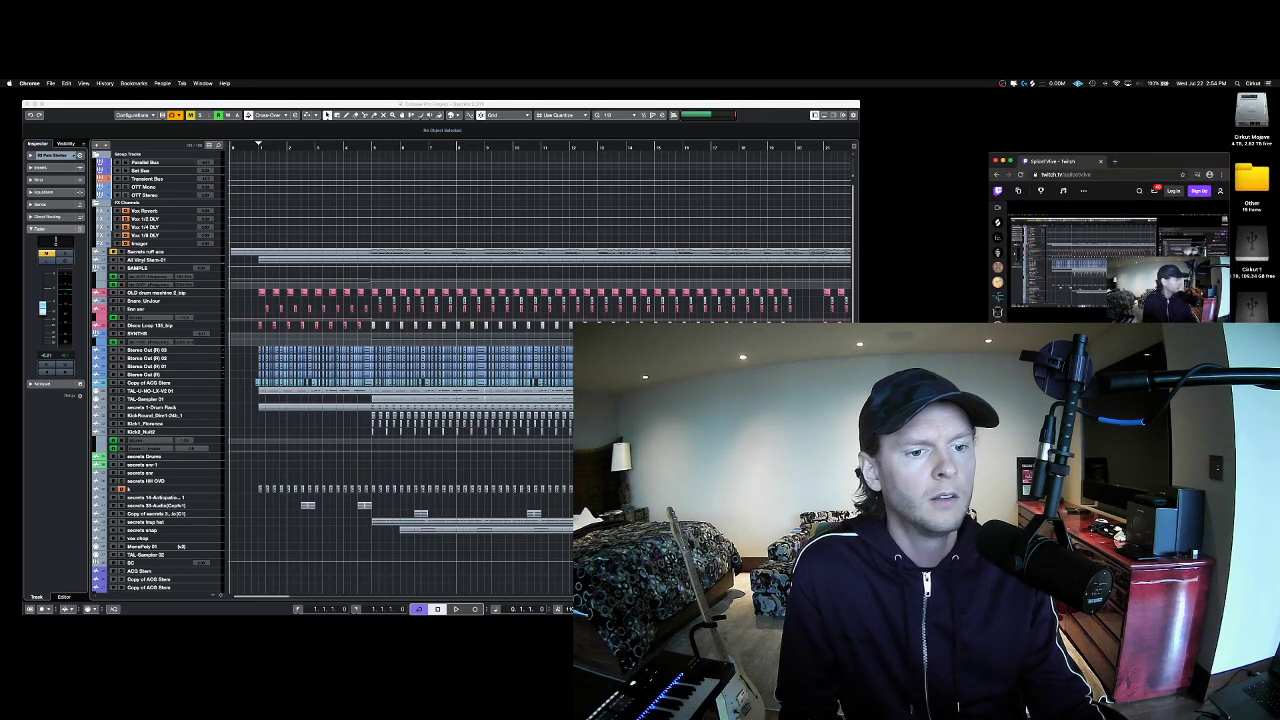
{"action": "left_click_drag", "start_coordinate": [990, 240], "coordinate": [783, 240]}
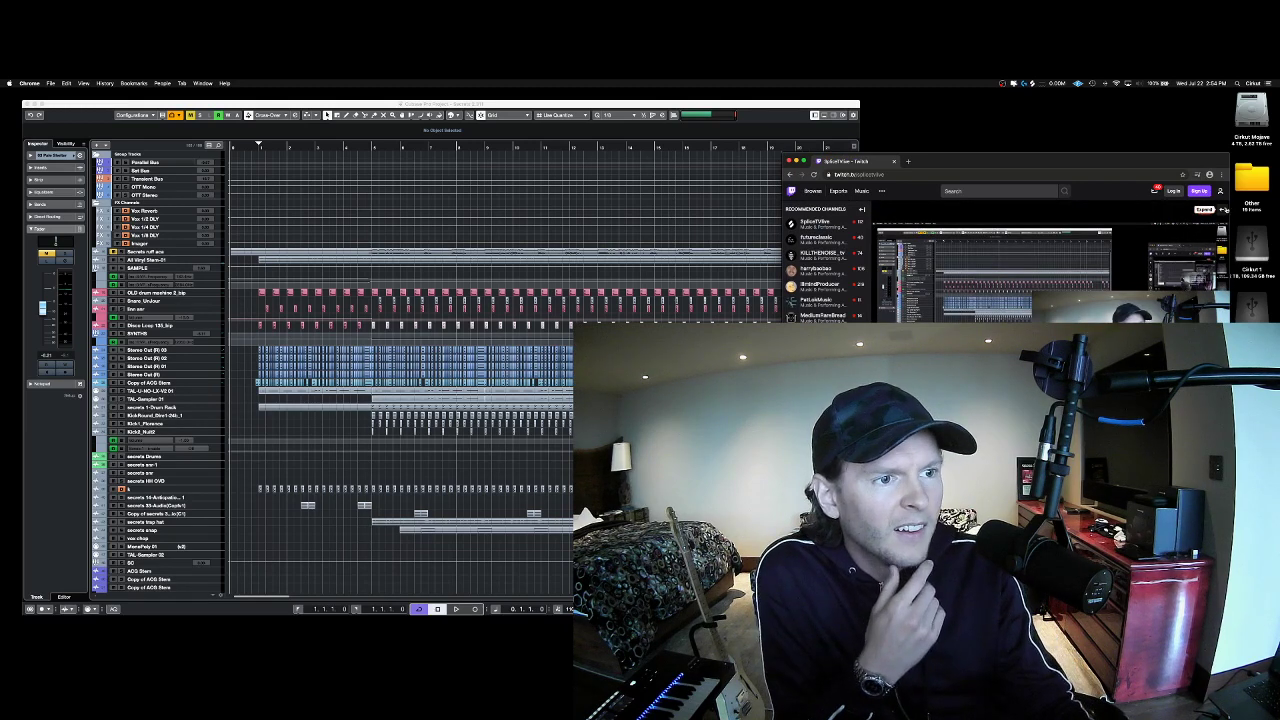
{"action": "left_click_drag", "start_coordinate": [1058, 162], "coordinate": [1094, 161]}
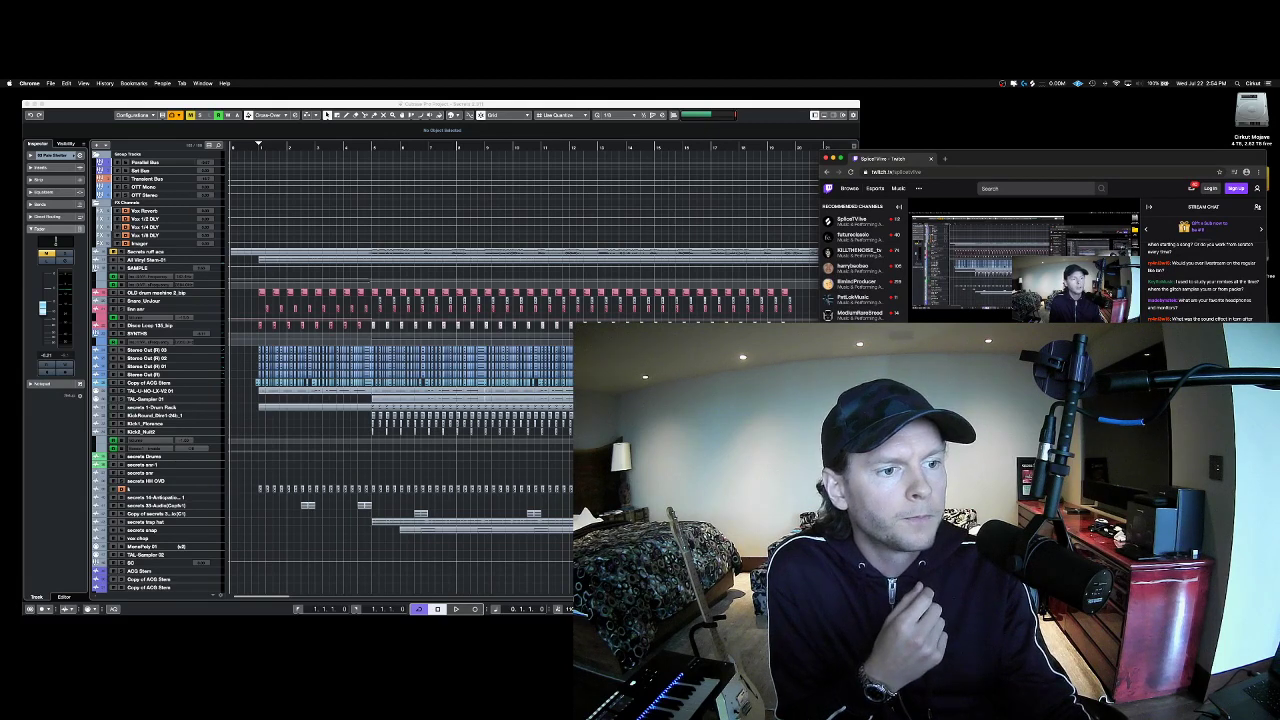
{"action": "left_click", "coordinate": [752, 104]}
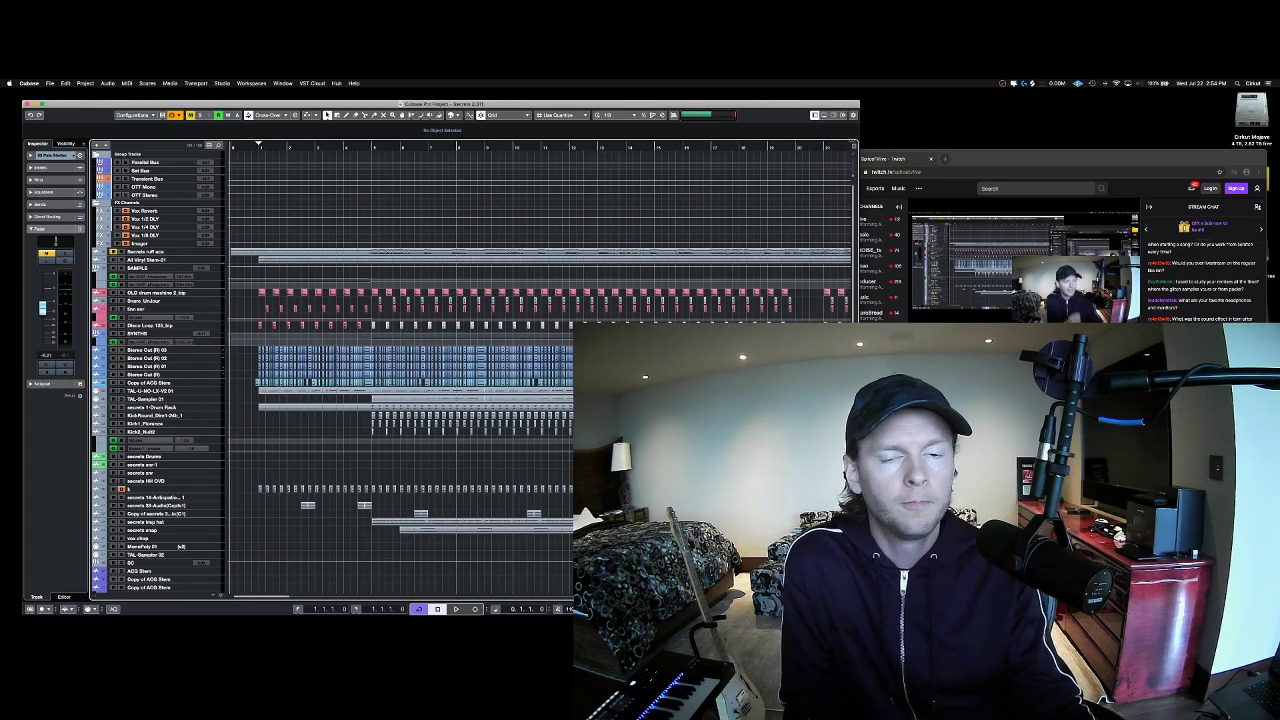
{"action": "left_click_drag", "start_coordinate": [859, 146], "coordinate": [801, 146]}
Step: Play a short stretch of the song around bar 1 and switch to the Twitch stream page in Chrome
{"action": "left_click", "coordinate": [232, 146]}
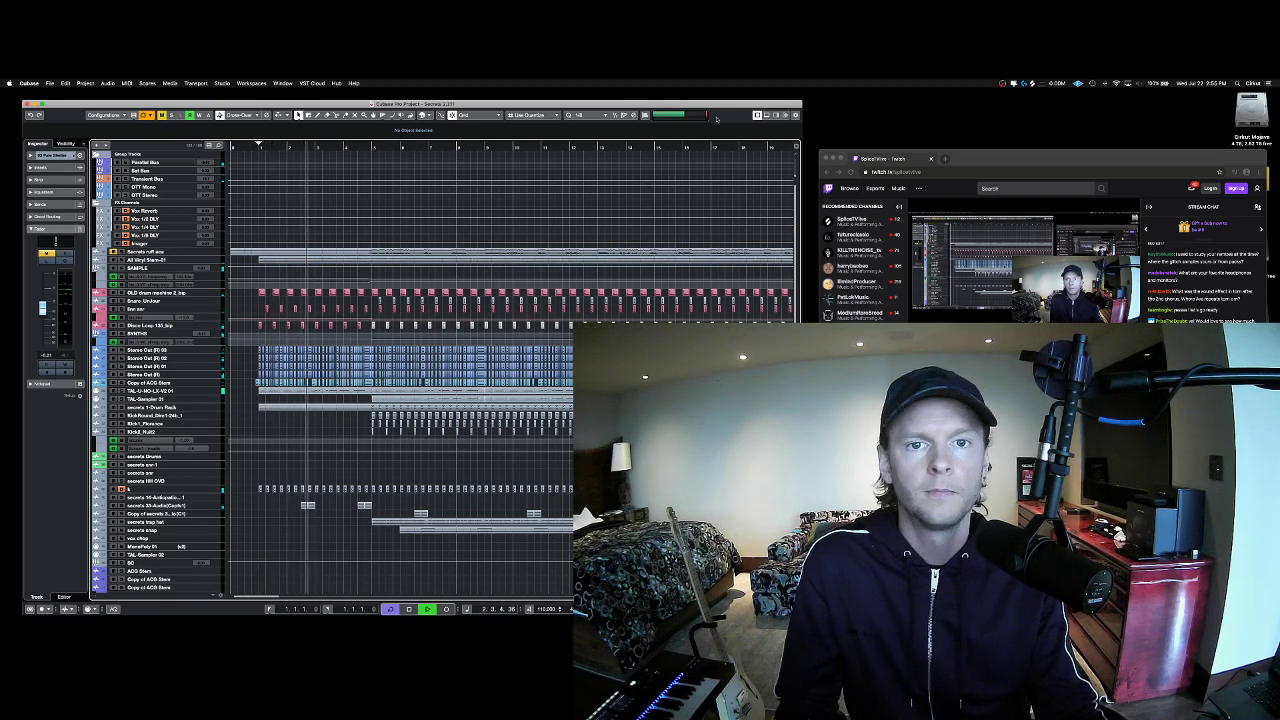
{"action": "key", "text": "space"}
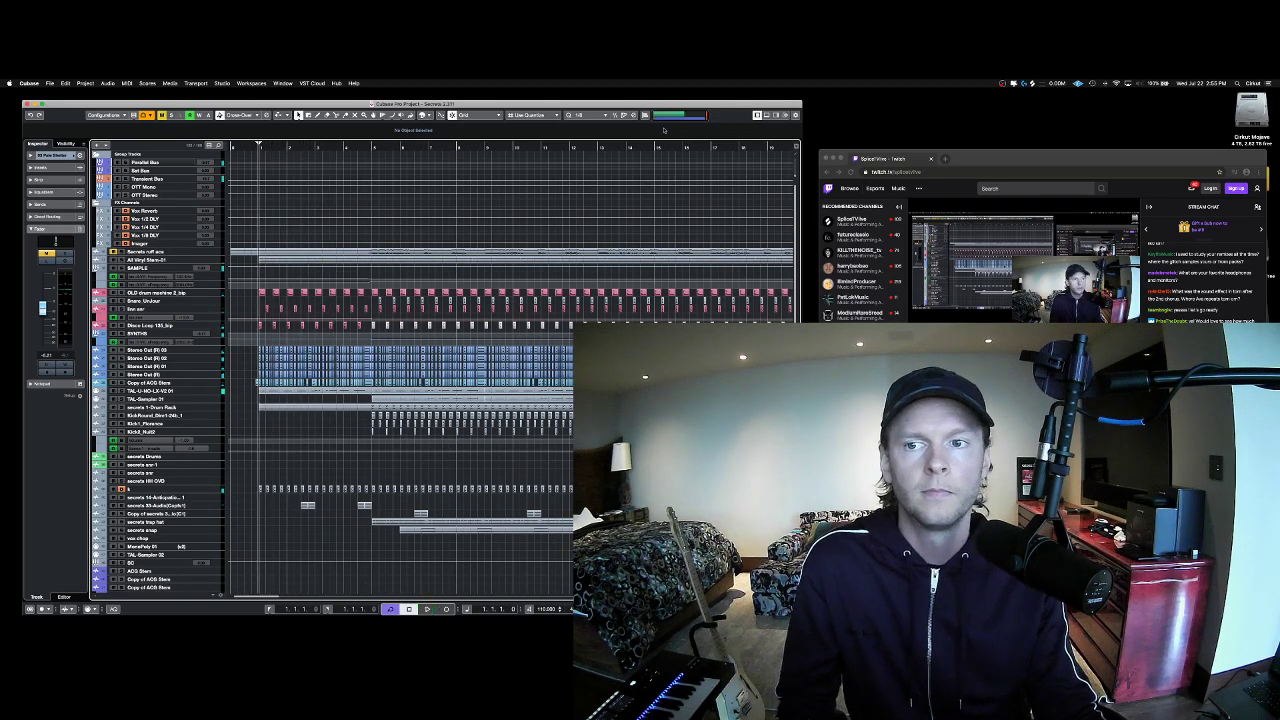
{"action": "left_click", "coordinate": [954, 153]}
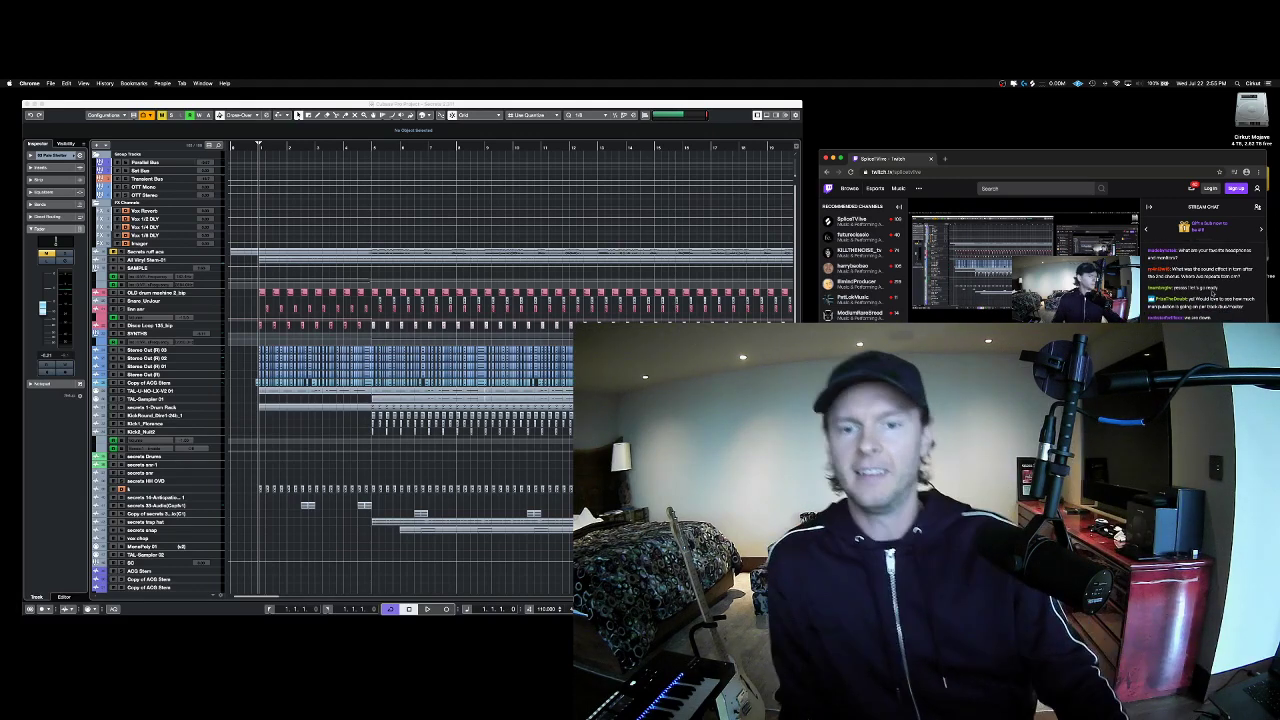
Step: Switch to Cubase and look over the track list, from the Pale Shelter waveform to the Vox Reverb channel and the drum tracks
{"action": "scroll", "coordinate": [477, 329], "scroll_direction": "down", "scroll_amount": 15}
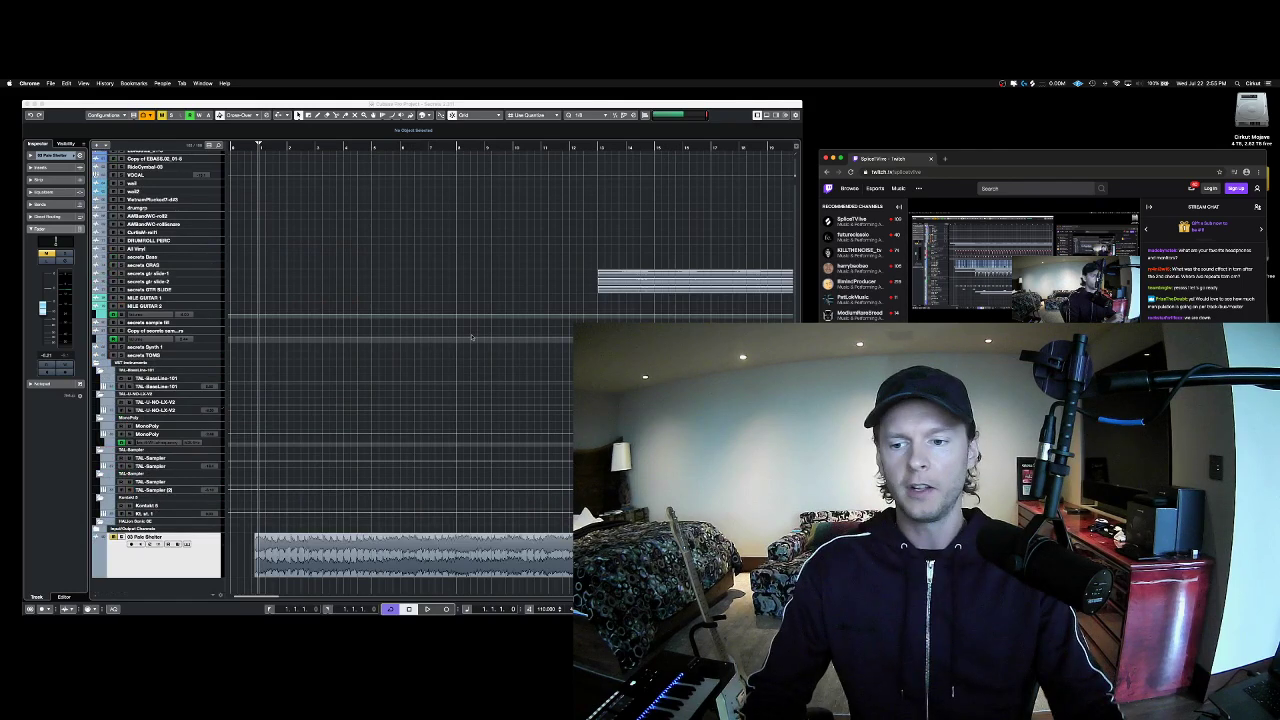
{"action": "left_click", "coordinate": [359, 188]}
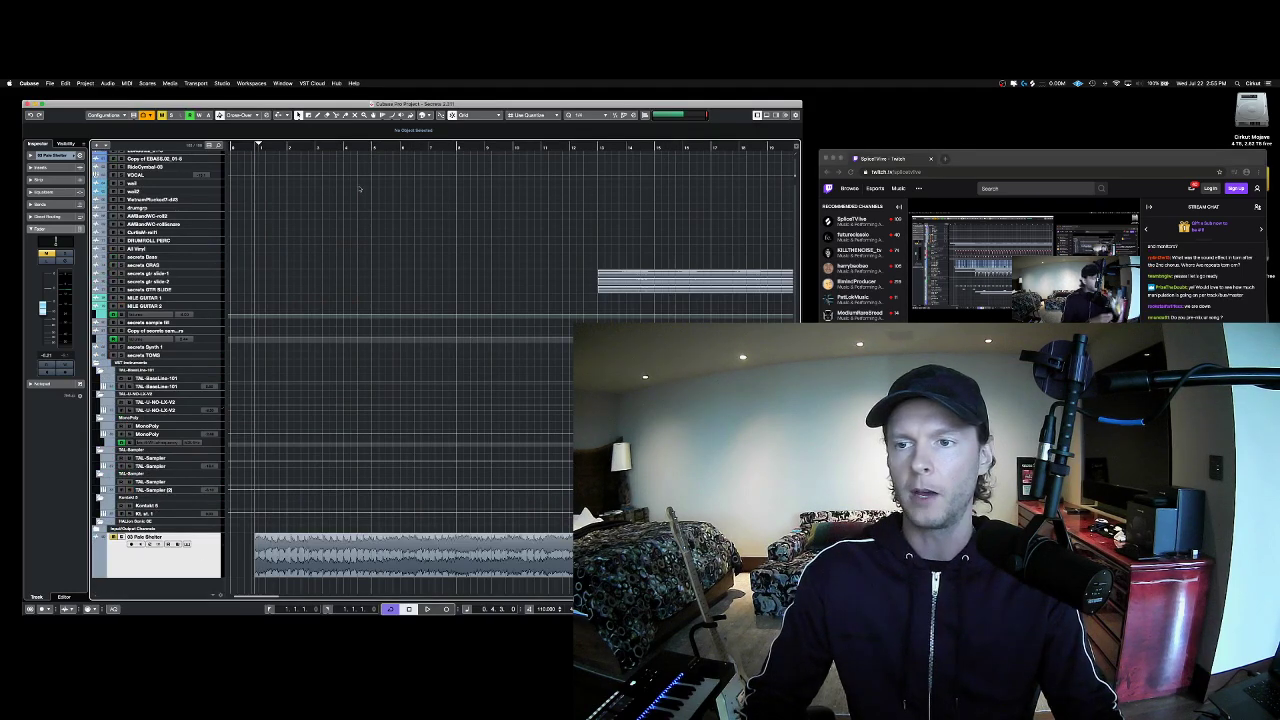
{"action": "left_click_drag", "start_coordinate": [257, 149], "coordinate": [306, 512]}
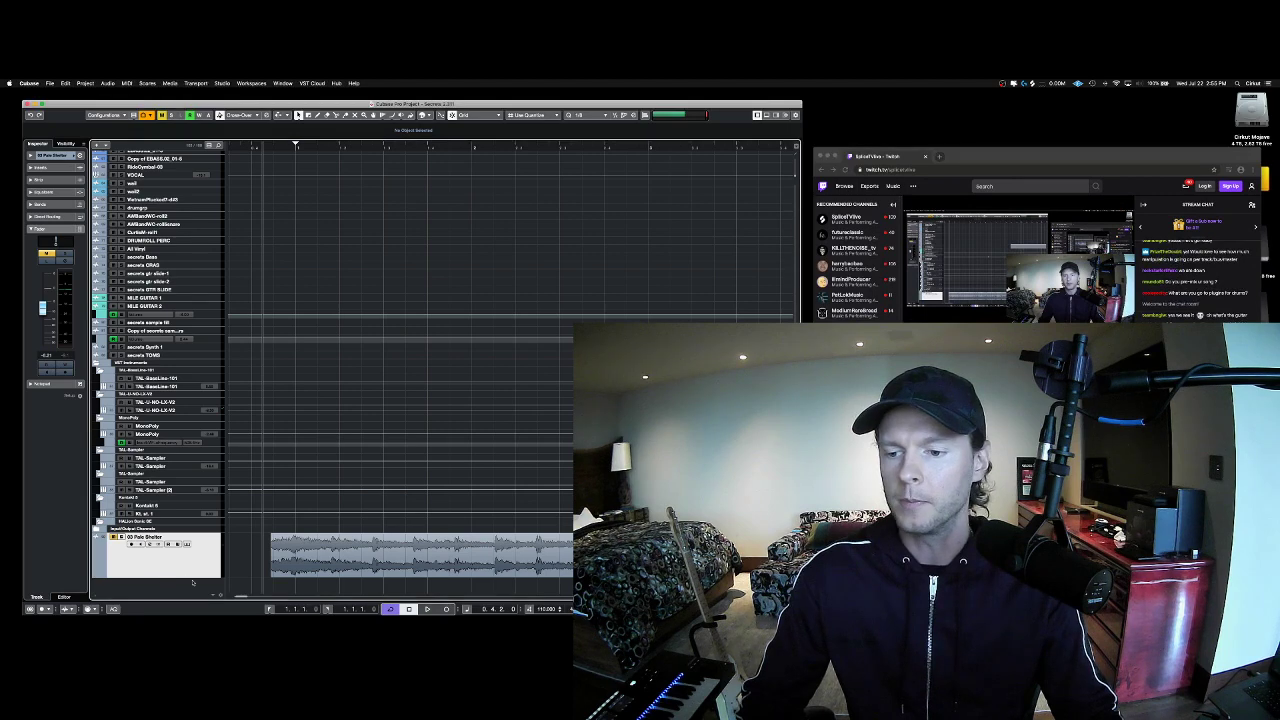
{"action": "scroll", "coordinate": [250, 557], "scroll_direction": "down", "scroll_amount": 2}
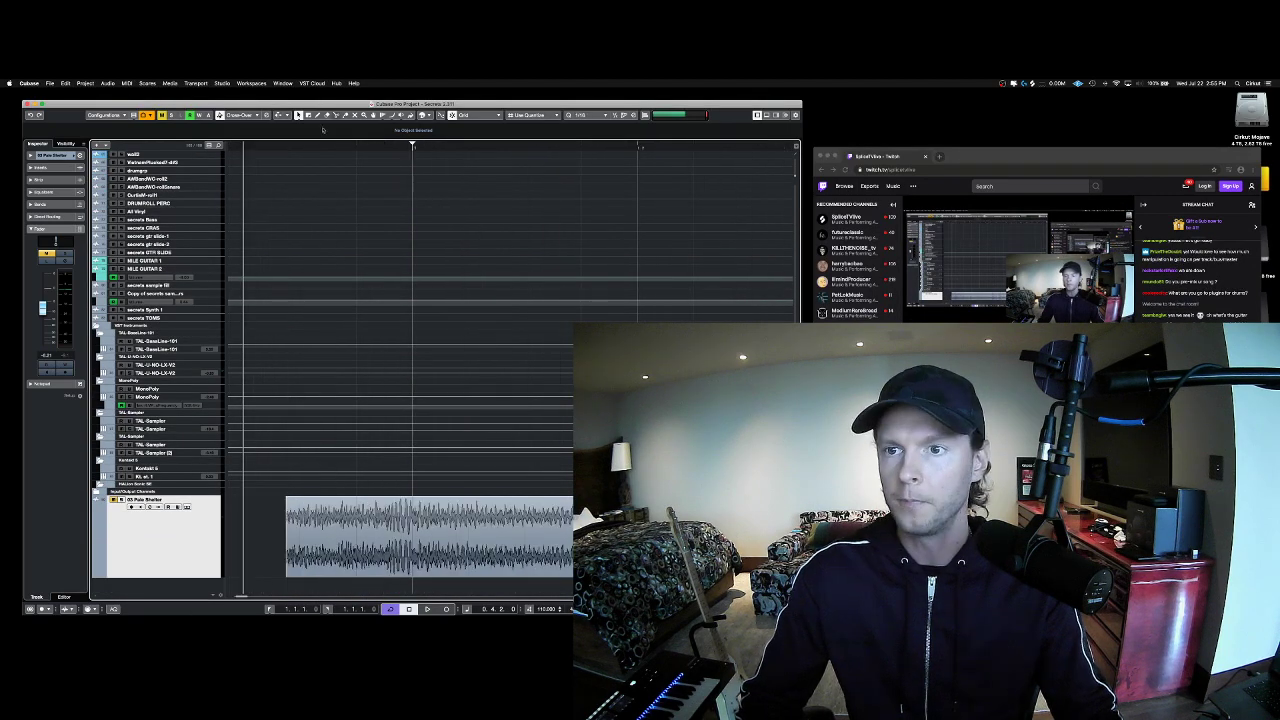
{"action": "scroll", "coordinate": [444, 244], "scroll_direction": "up", "scroll_amount": 15}
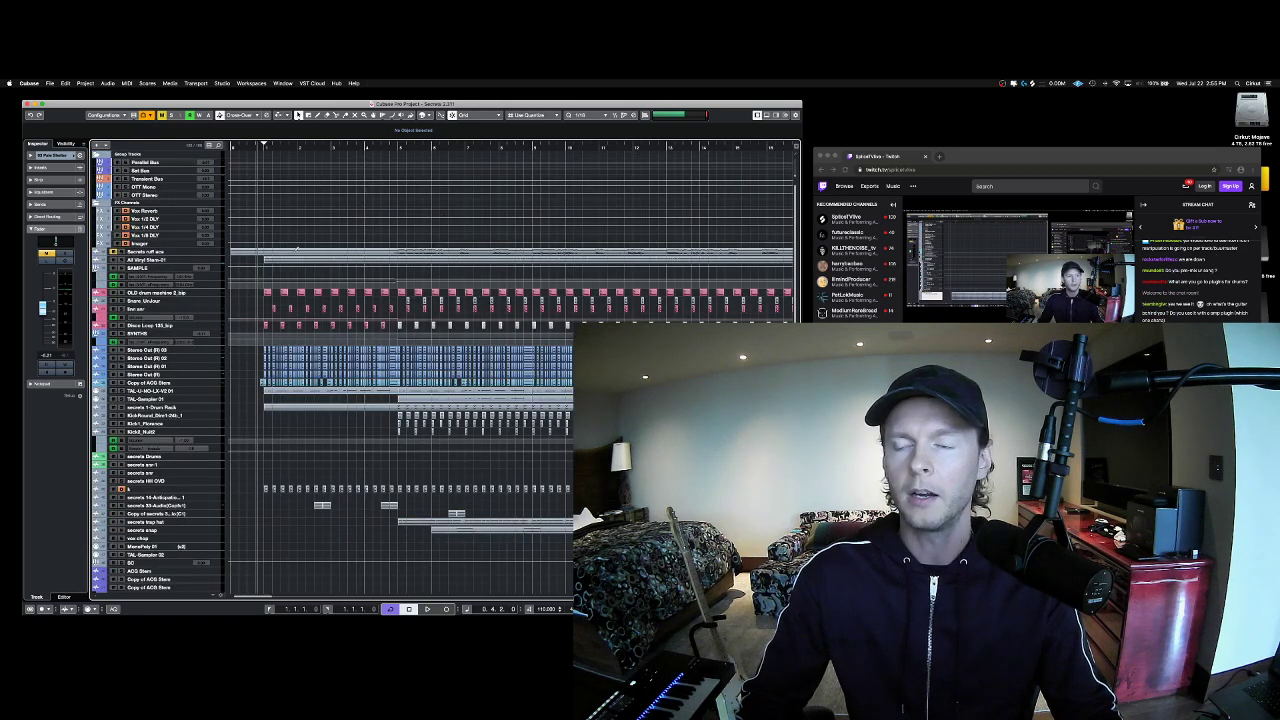
{"action": "scroll", "coordinate": [297, 250], "scroll_direction": "down", "scroll_amount": 6}
{"action": "scroll", "coordinate": [299, 276], "scroll_direction": "up", "scroll_amount": 6}
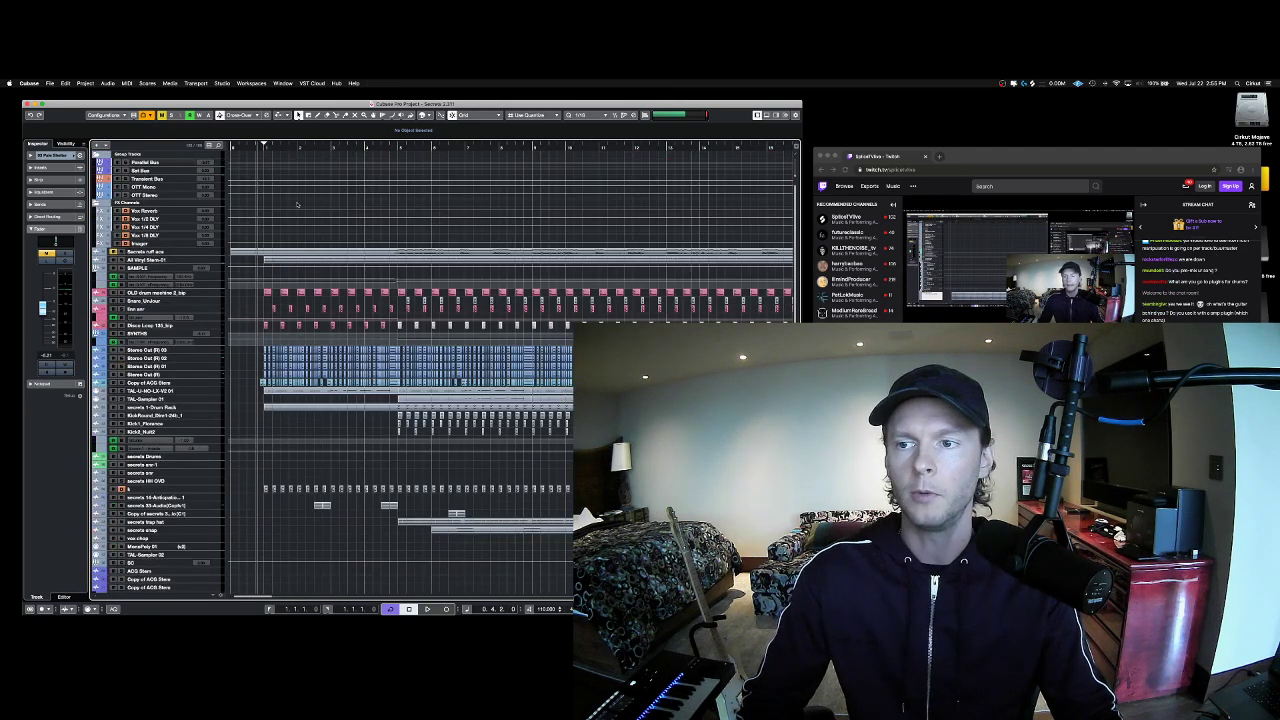
{"action": "left_click", "coordinate": [181, 212]}
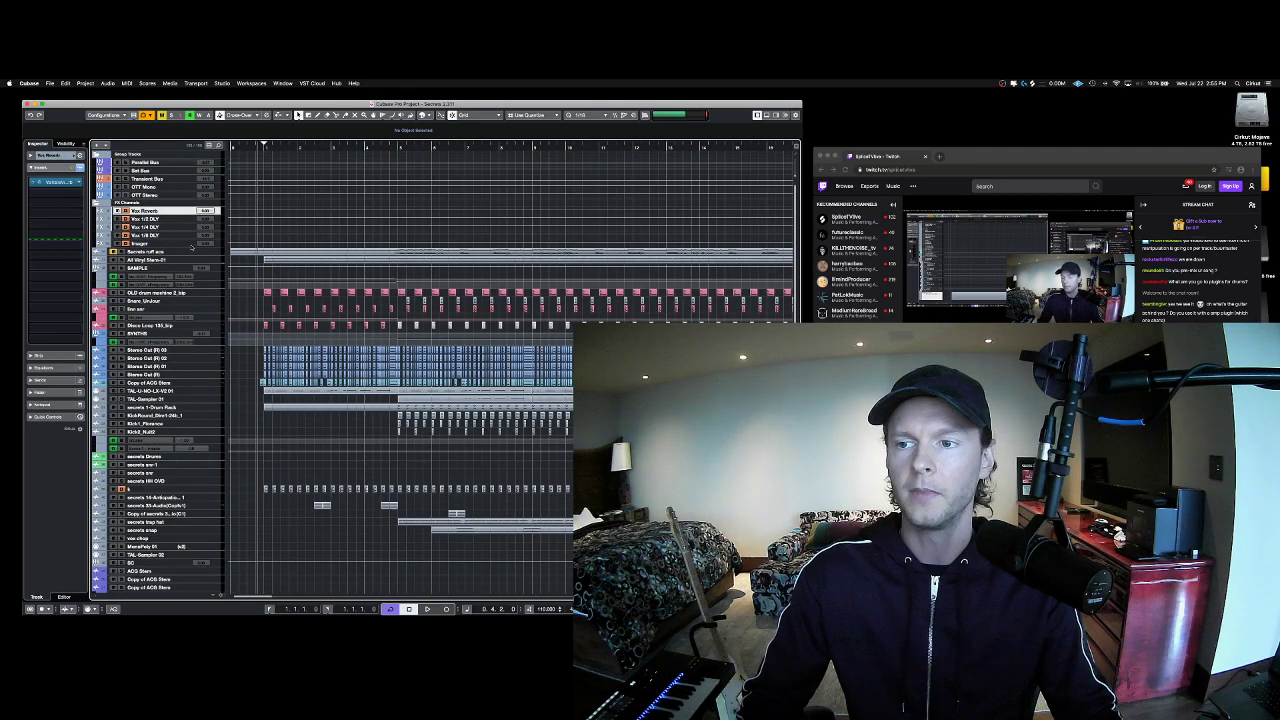
{"action": "left_click", "coordinate": [184, 292]}
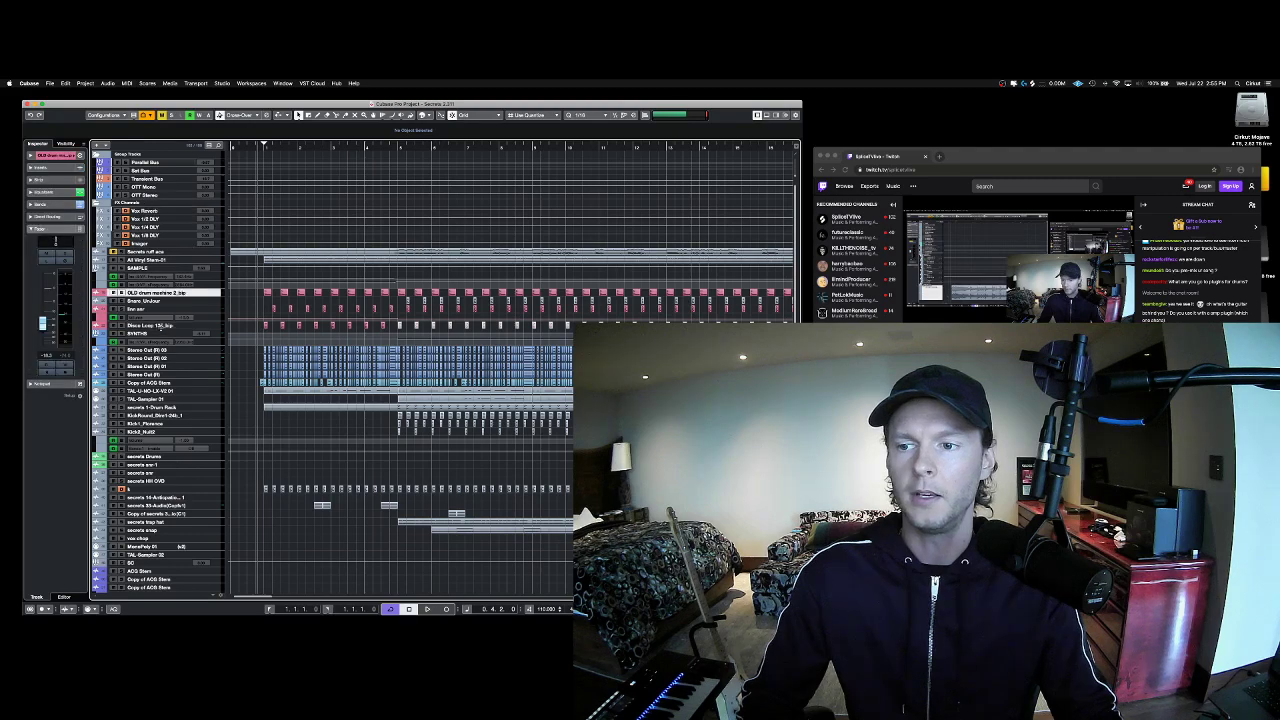
{"action": "left_click", "coordinate": [184, 326], "text": "shift"}
Step: Listen to the Pale Shelter track in solo from just before bar 1, ending with playback stopped and solo off
{"action": "scroll", "coordinate": [250, 354], "scroll_direction": "down", "scroll_amount": 12}
{"action": "scroll", "coordinate": [250, 353], "scroll_direction": "down", "scroll_amount": 5}
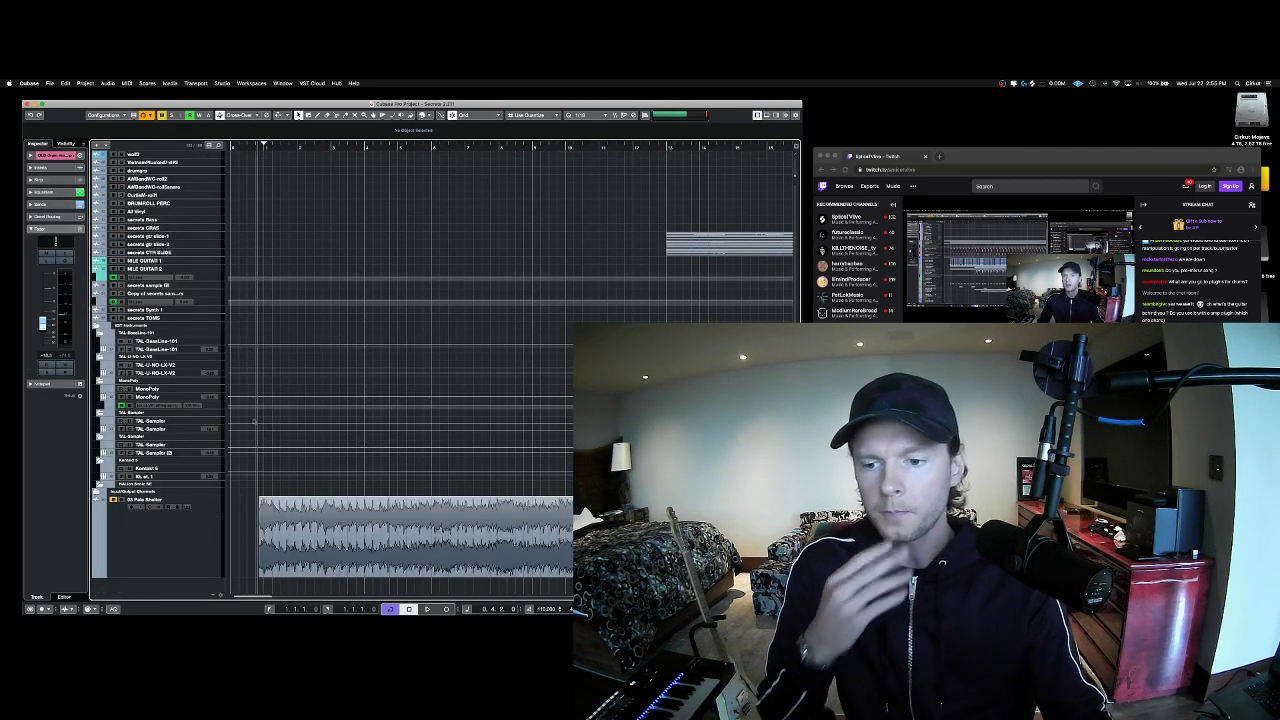
{"action": "scroll", "coordinate": [331, 487], "scroll_direction": "up", "scroll_amount": 1}
{"action": "scroll", "coordinate": [331, 487], "scroll_direction": "up", "scroll_amount": 3}
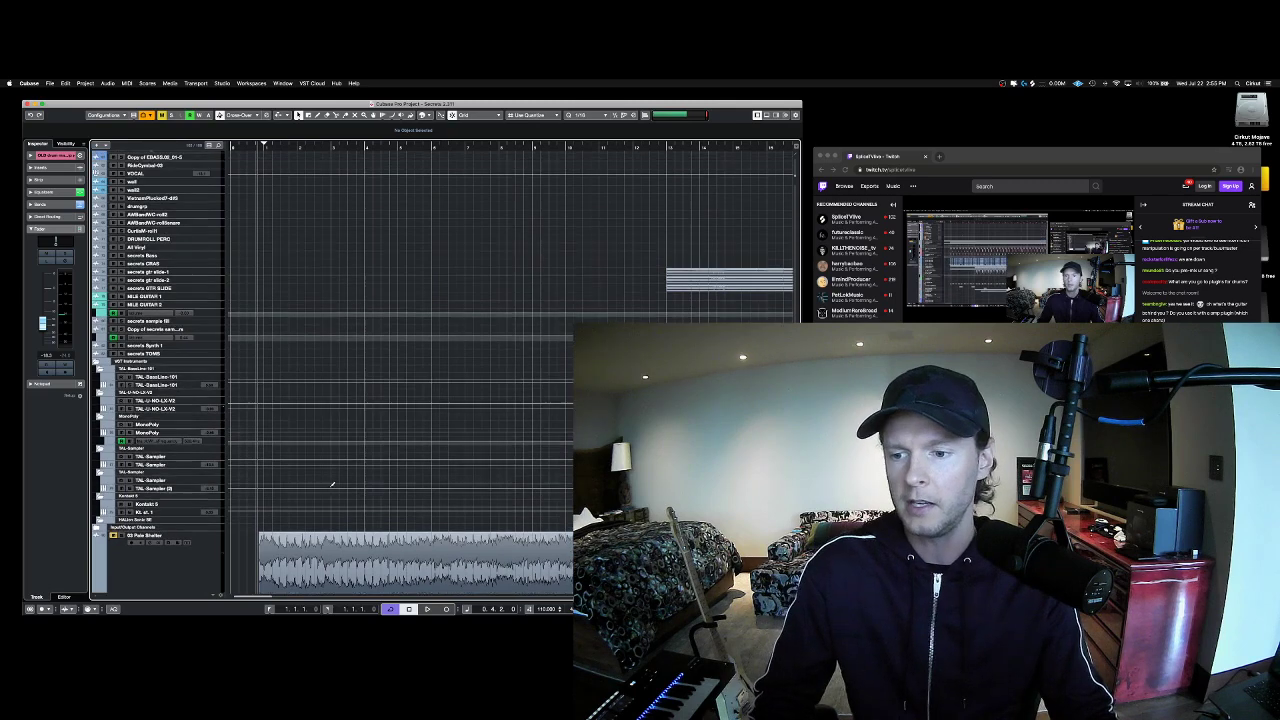
{"action": "scroll", "coordinate": [332, 497], "scroll_direction": "down", "scroll_amount": 2}
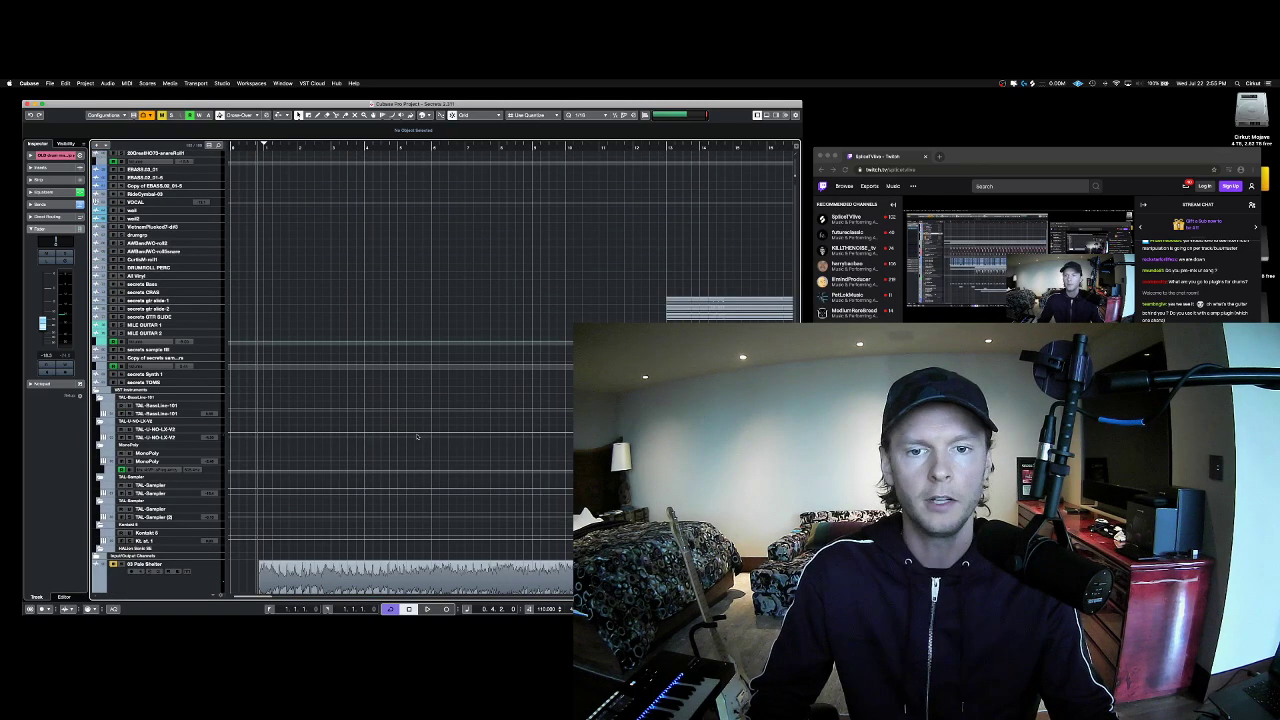
{"action": "key", "text": "End"}
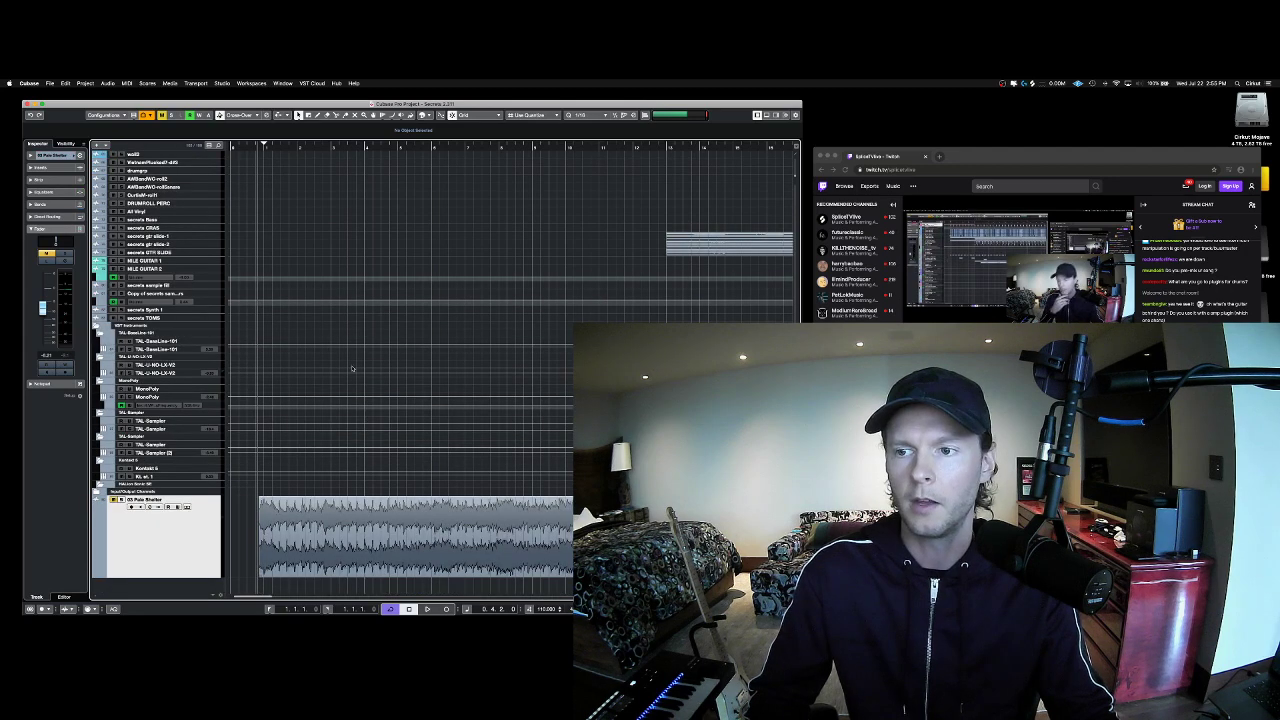
{"action": "key", "text": "s"}
{"action": "key", "text": "space"}
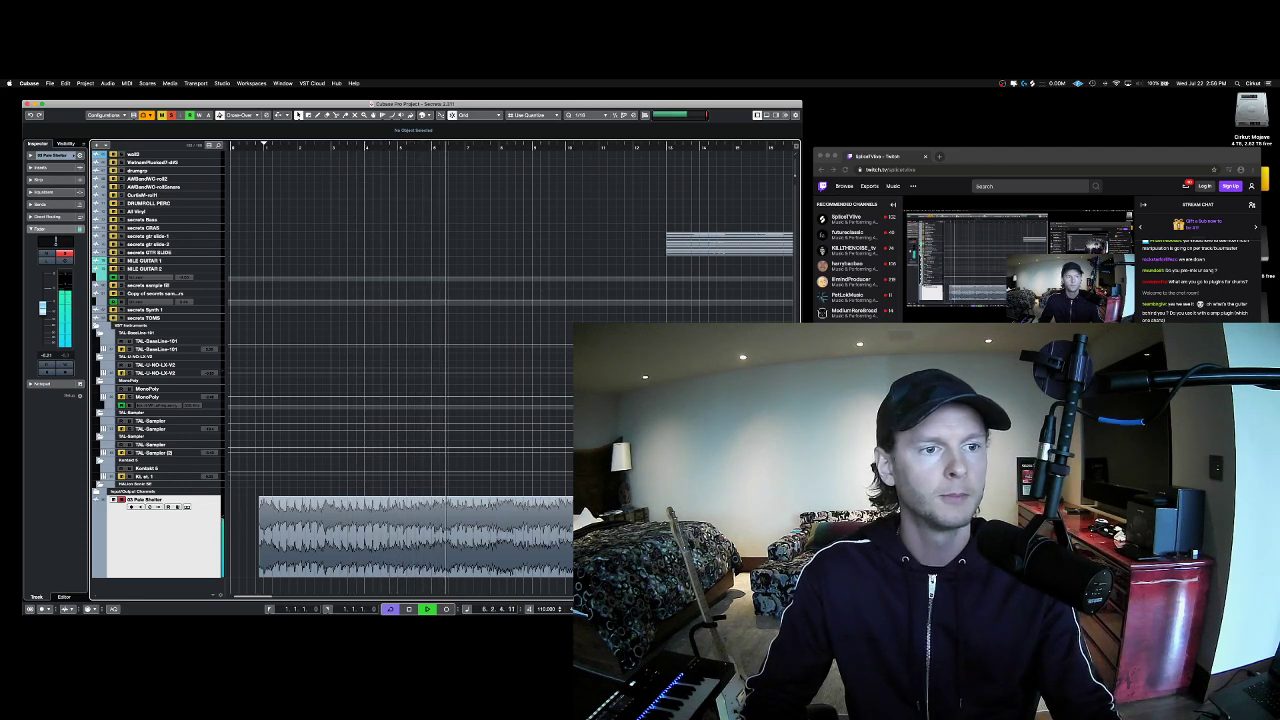
{"action": "left_click", "coordinate": [1013, 263]}
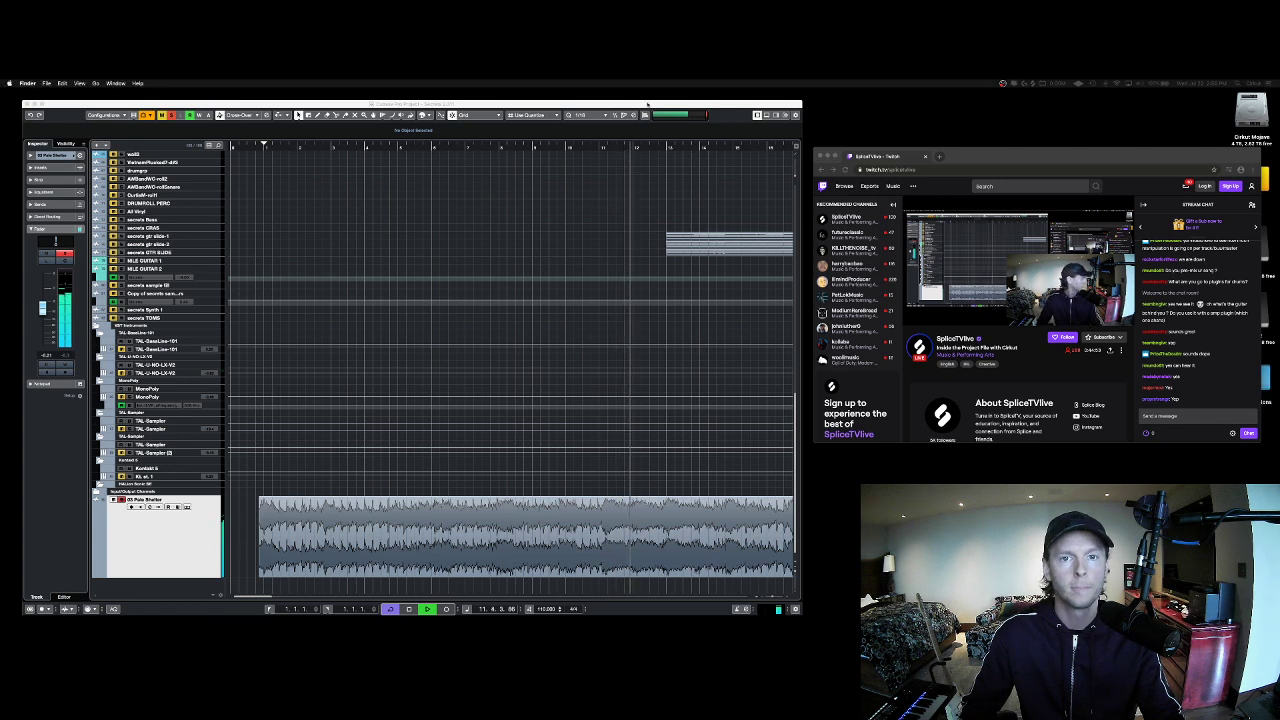
{"action": "left_click", "coordinate": [519, 403]}
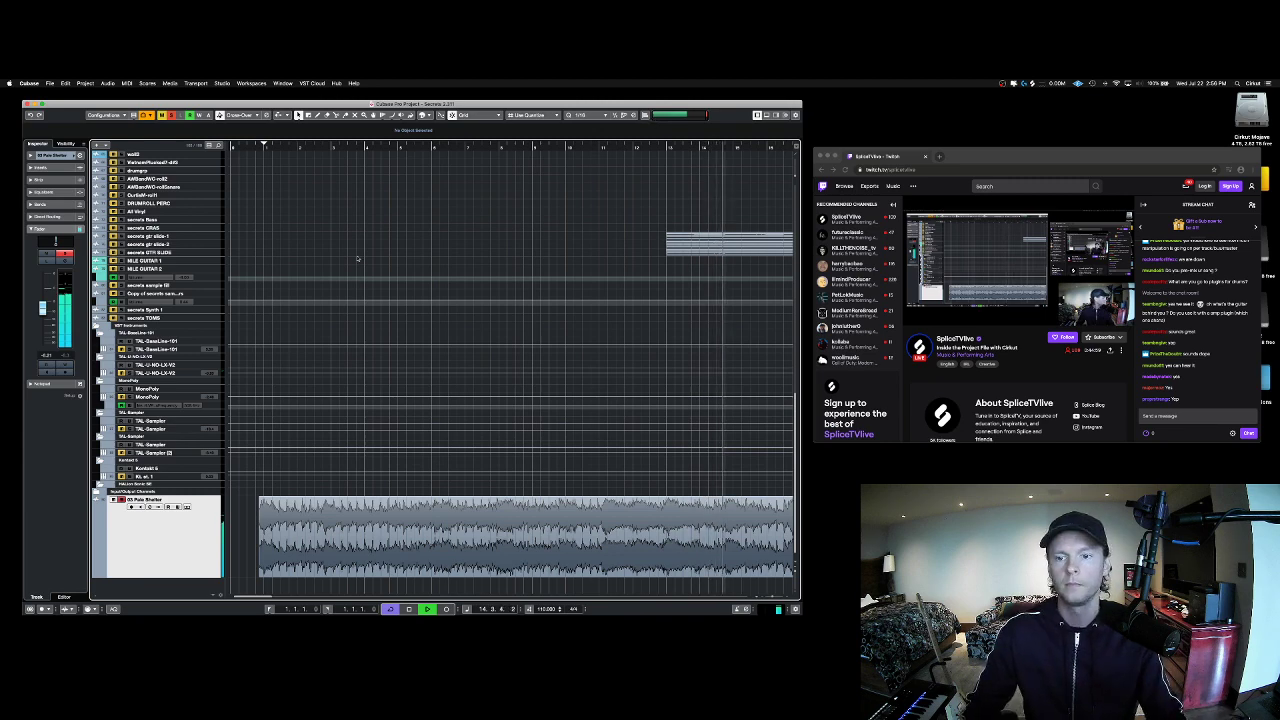
{"action": "key", "text": "space"}
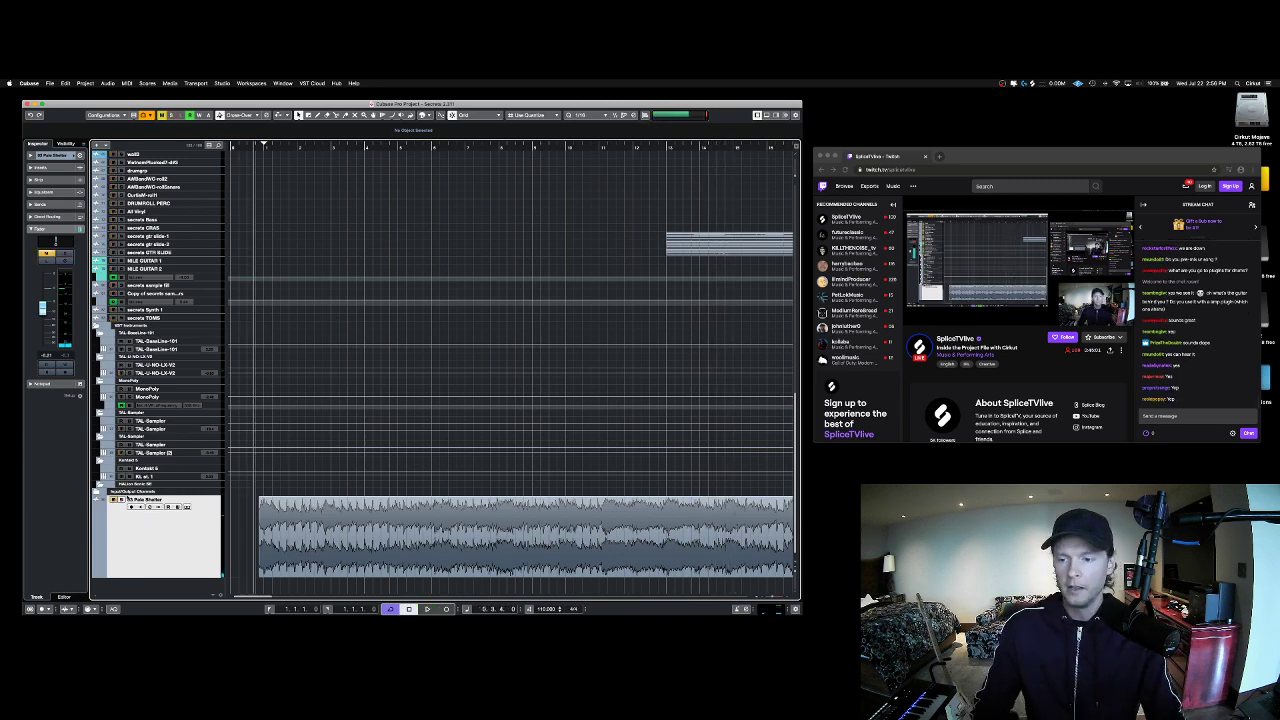
Step: Examine the song's overall arrangement and the opening bars of the drum, synth and sample tracks
{"action": "key", "text": "g"}
{"action": "key", "text": "g"}
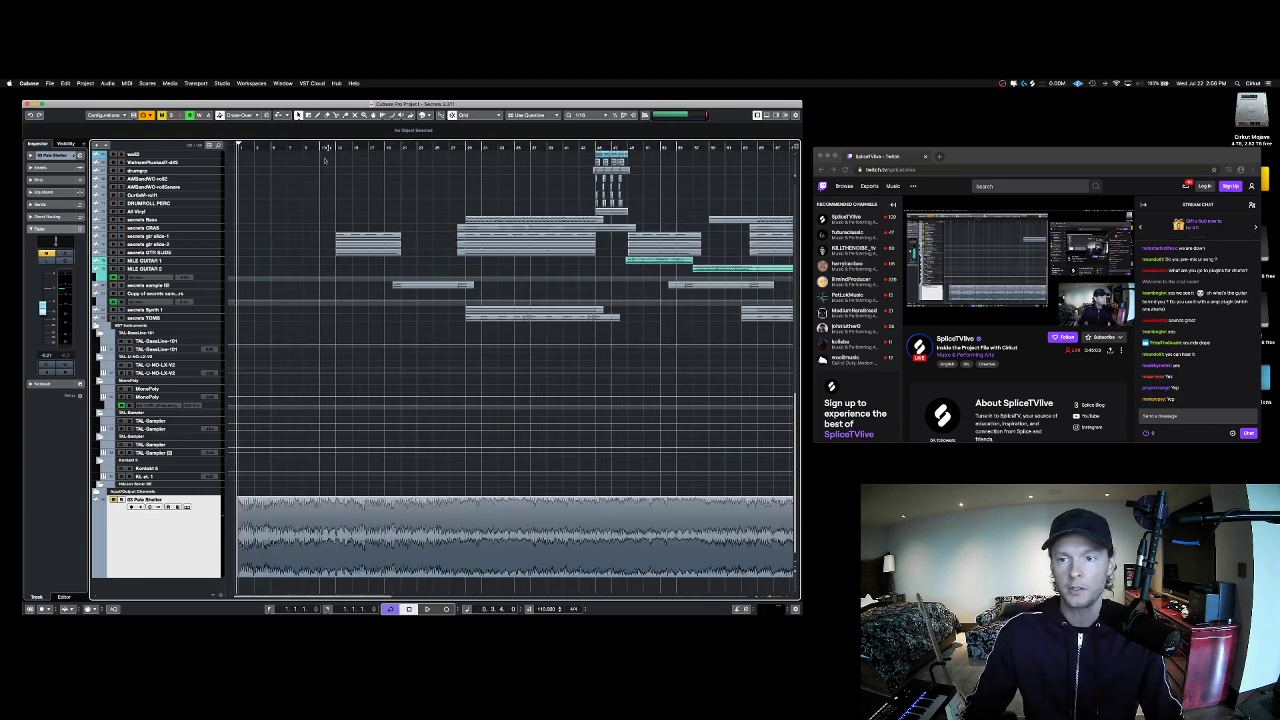
{"action": "scroll", "coordinate": [287, 245], "scroll_direction": "up", "scroll_amount": 4}
{"action": "key", "text": "h"}
{"action": "key", "text": "h"}
{"action": "key", "text": "h"}
{"action": "scroll", "coordinate": [286, 245], "scroll_direction": "up", "scroll_amount": 10}
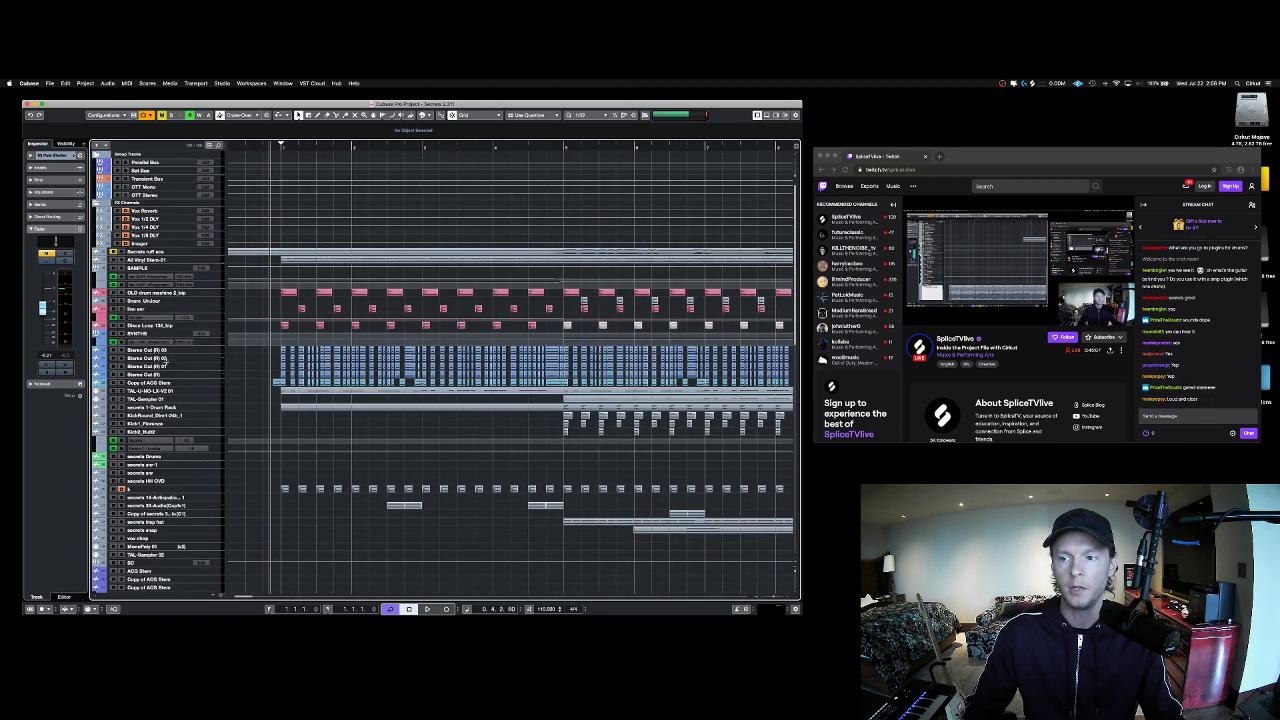
{"action": "scroll", "coordinate": [276, 350], "scroll_direction": "down", "scroll_amount": 1}
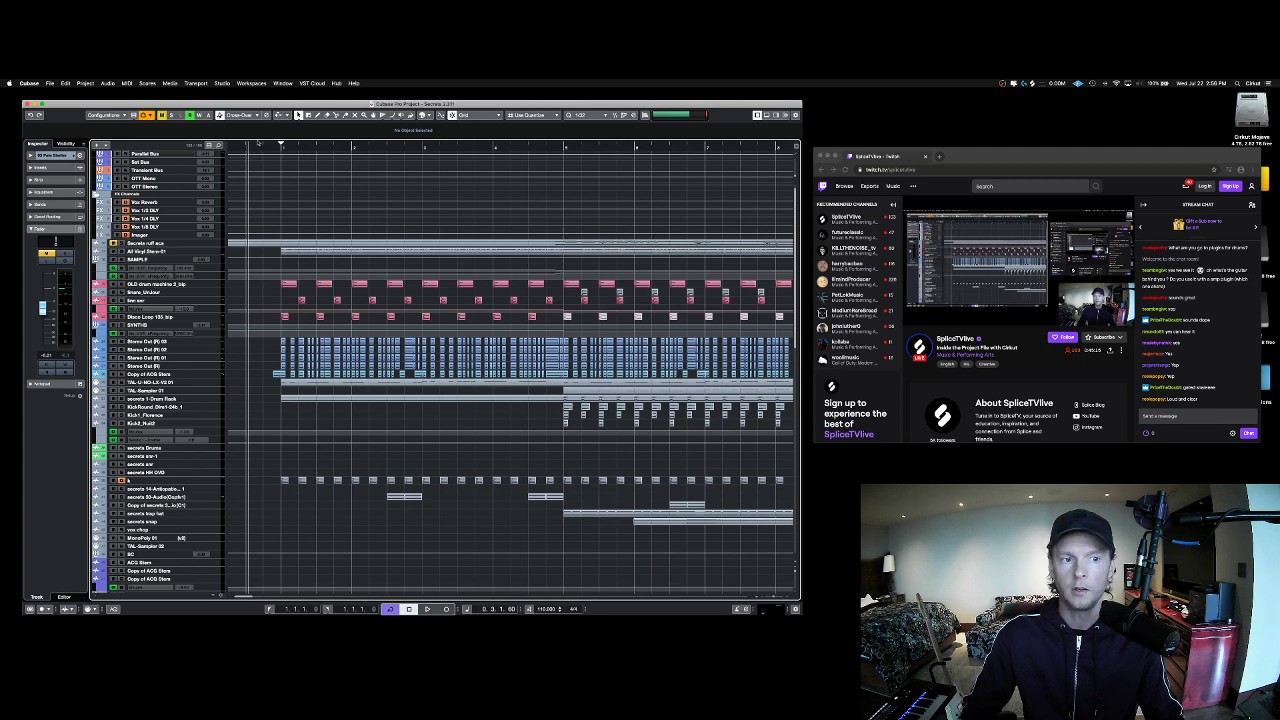
Step: Unmute the Secrets ruff aca vocal track and play the song from just before bar 1 through the first sections
{"action": "key", "text": "g"}
{"action": "key", "text": "h"}
{"action": "key", "text": "space"}
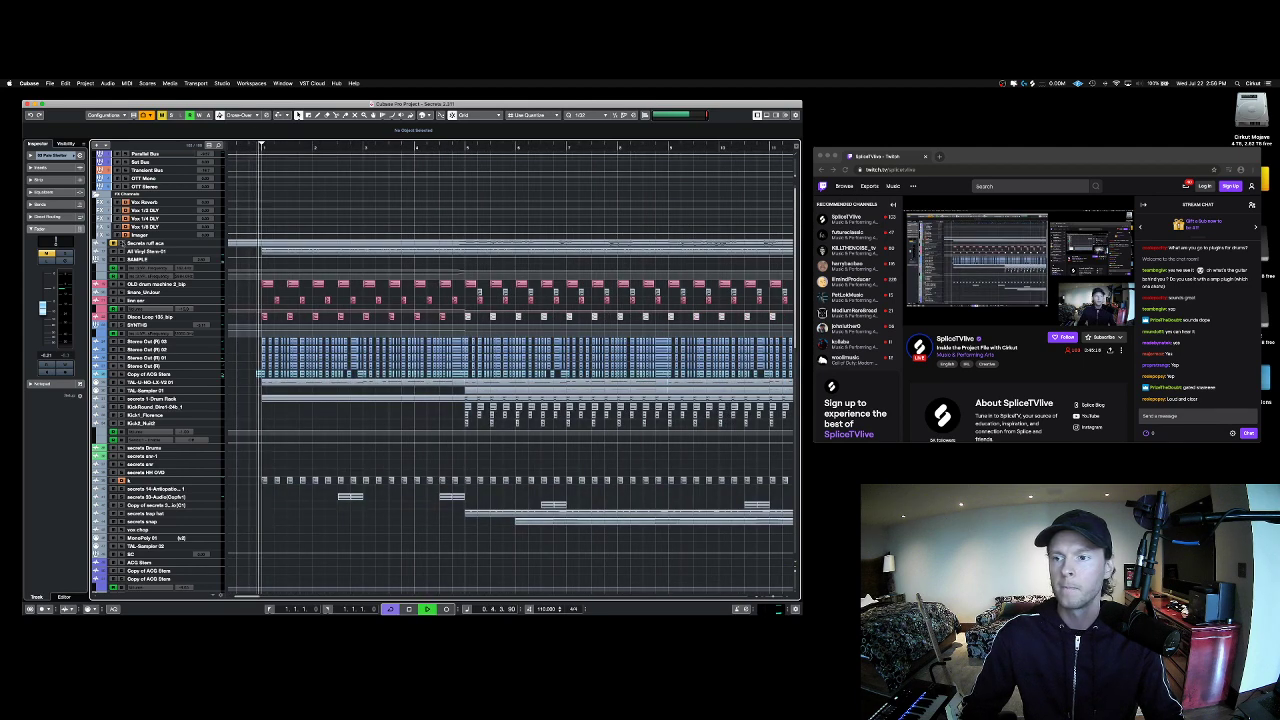
{"action": "key", "text": "g"}
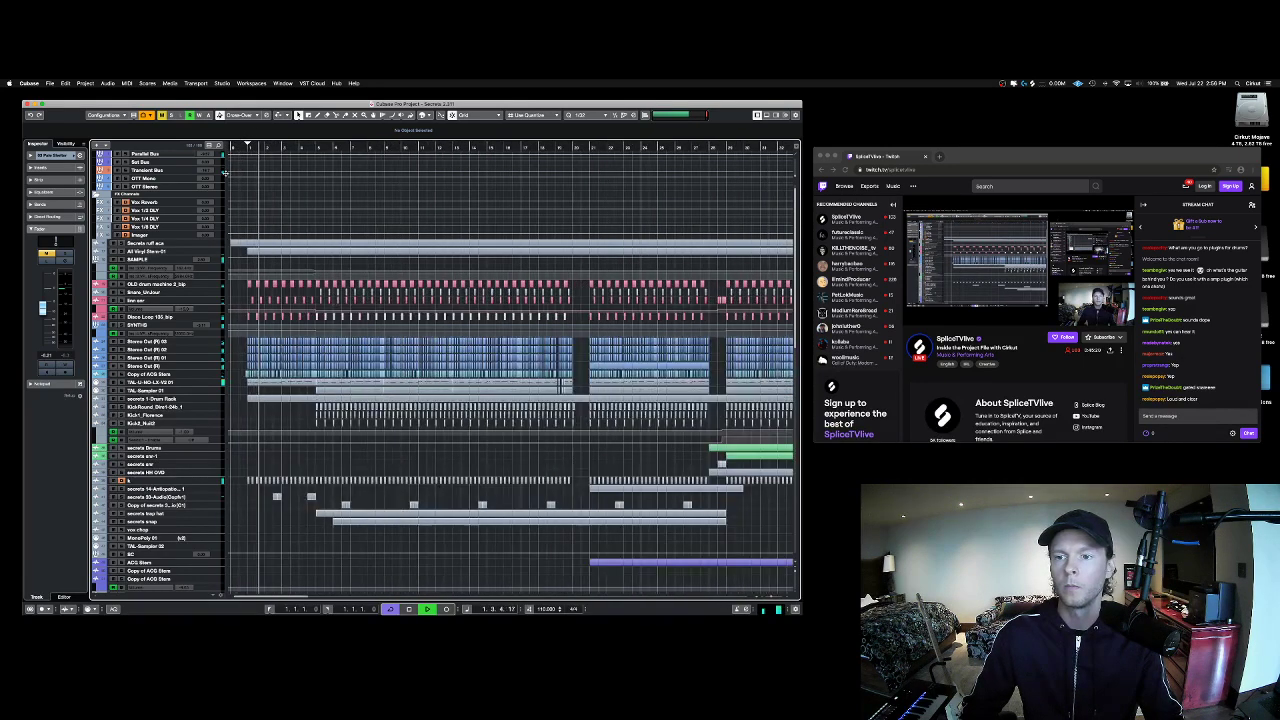
{"action": "left_click", "coordinate": [158, 243]}
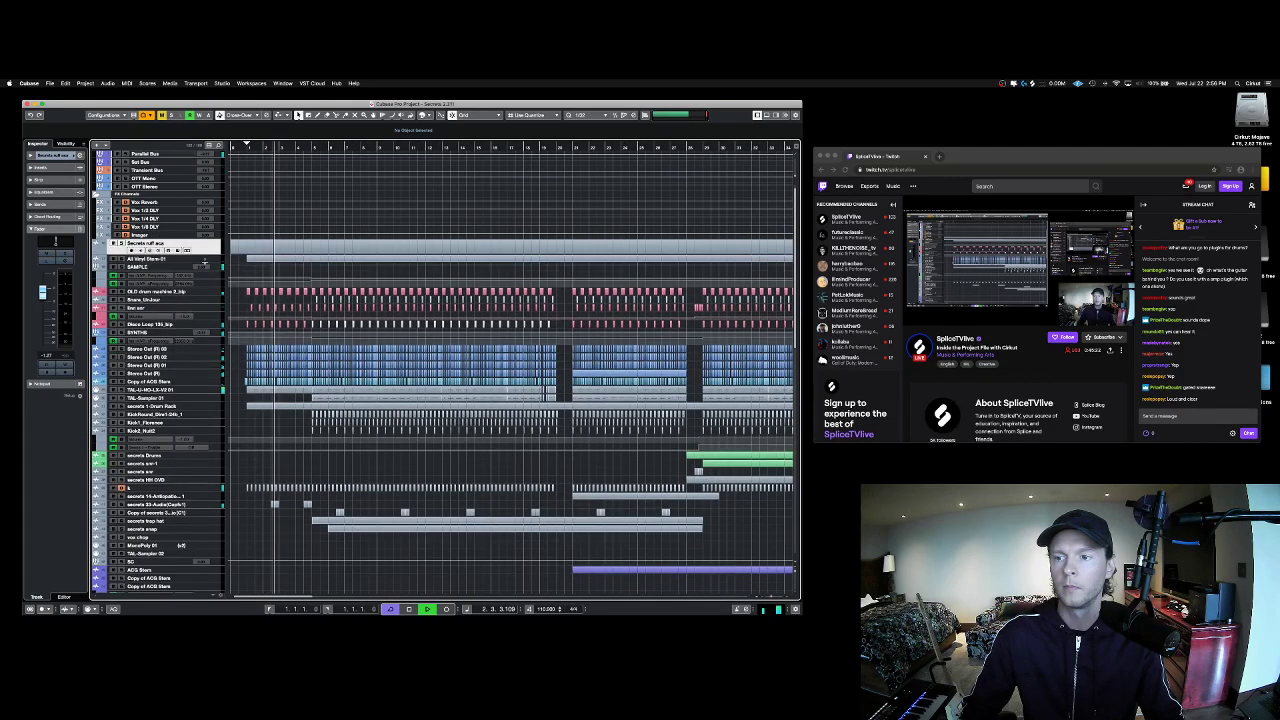
{"action": "scroll", "coordinate": [316, 324], "scroll_direction": "down", "scroll_amount": 5}
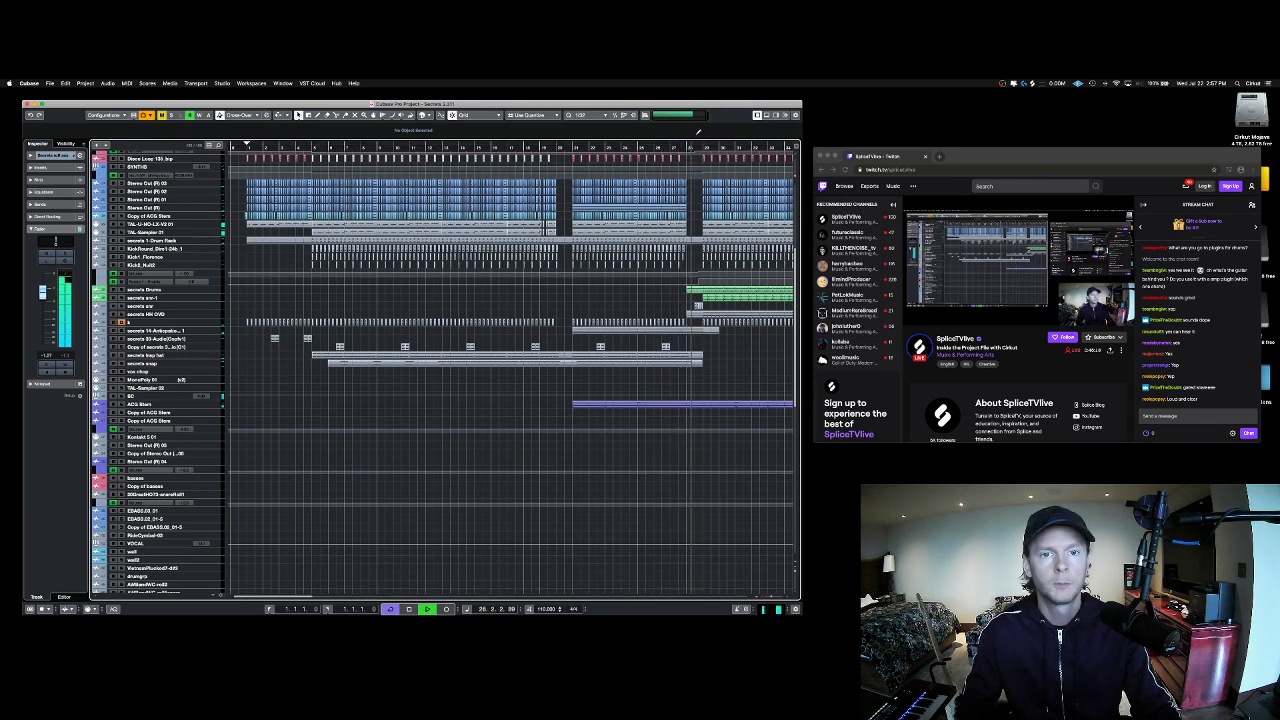
{"action": "key", "text": "g"}
{"action": "key", "text": "g"}
{"action": "key", "text": "g"}
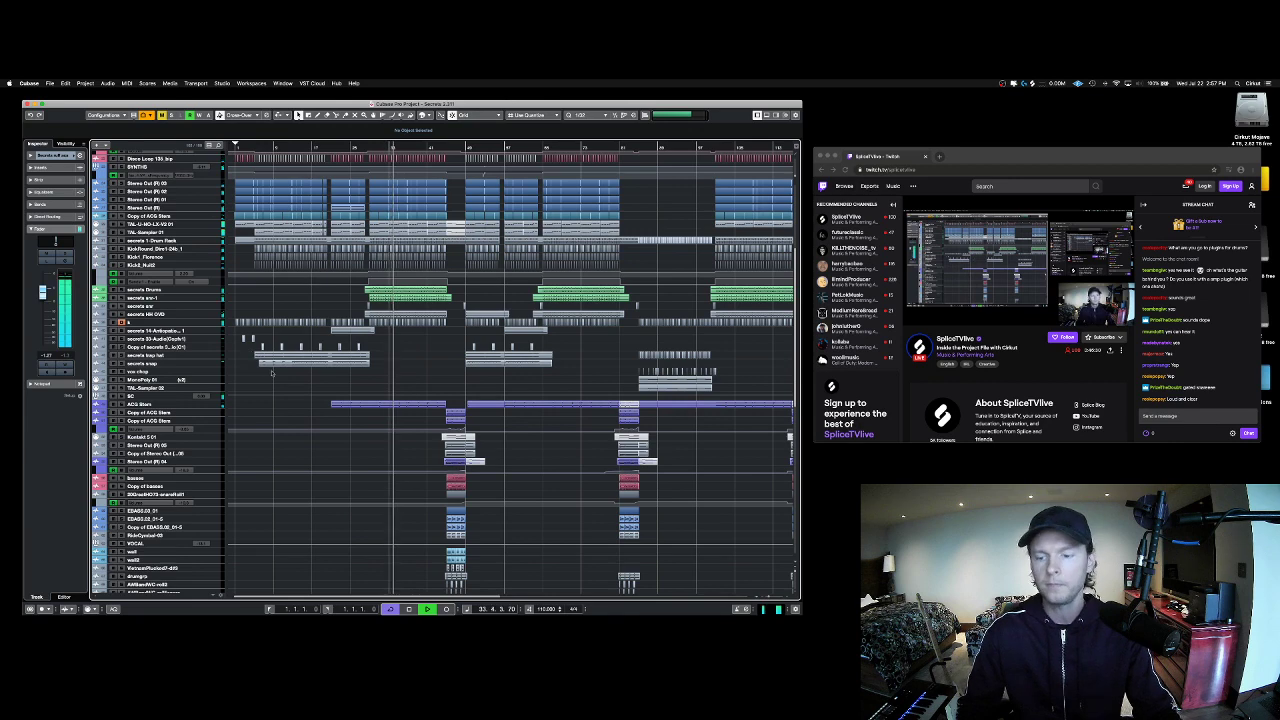
{"action": "key", "text": "space"}
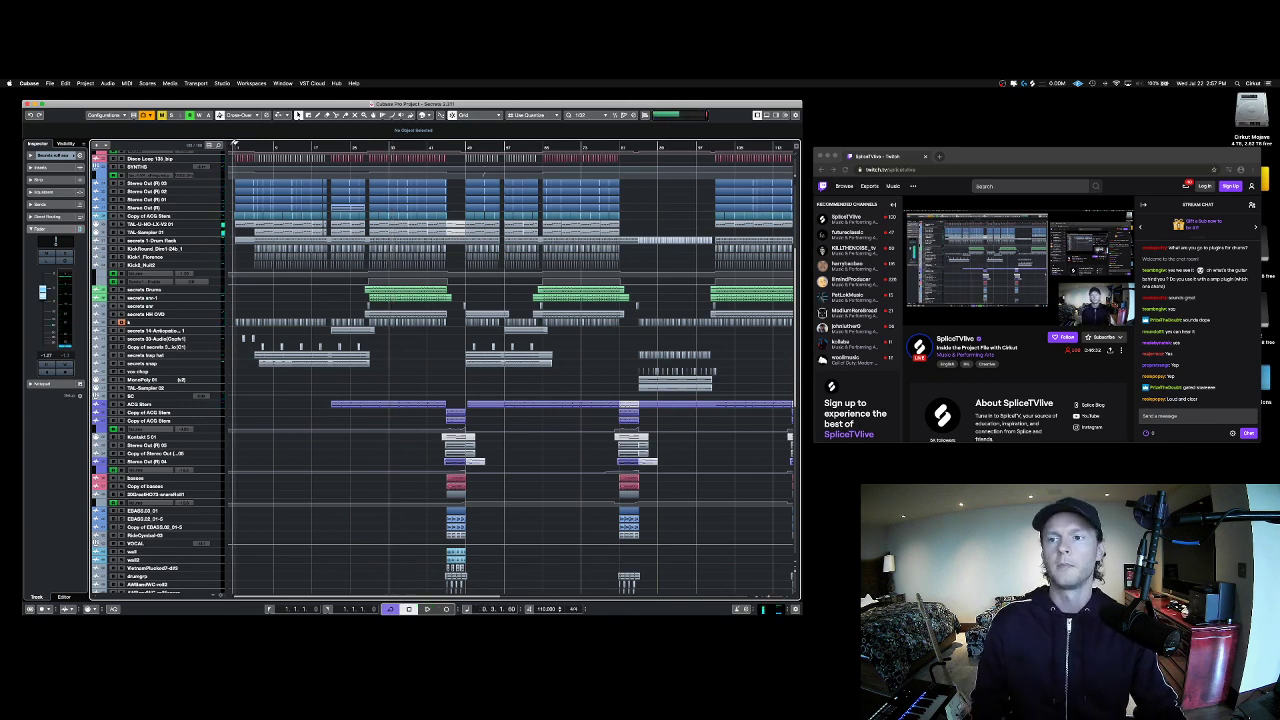
Step: Trim the start of the Secrets ruff aca clip to bar 1 and select the OLD drum machine 2 track
{"action": "left_click_drag", "start_coordinate": [235, 148], "coordinate": [270, 149]}
{"action": "scroll", "coordinate": [257, 246], "scroll_direction": "up", "scroll_amount": 5}
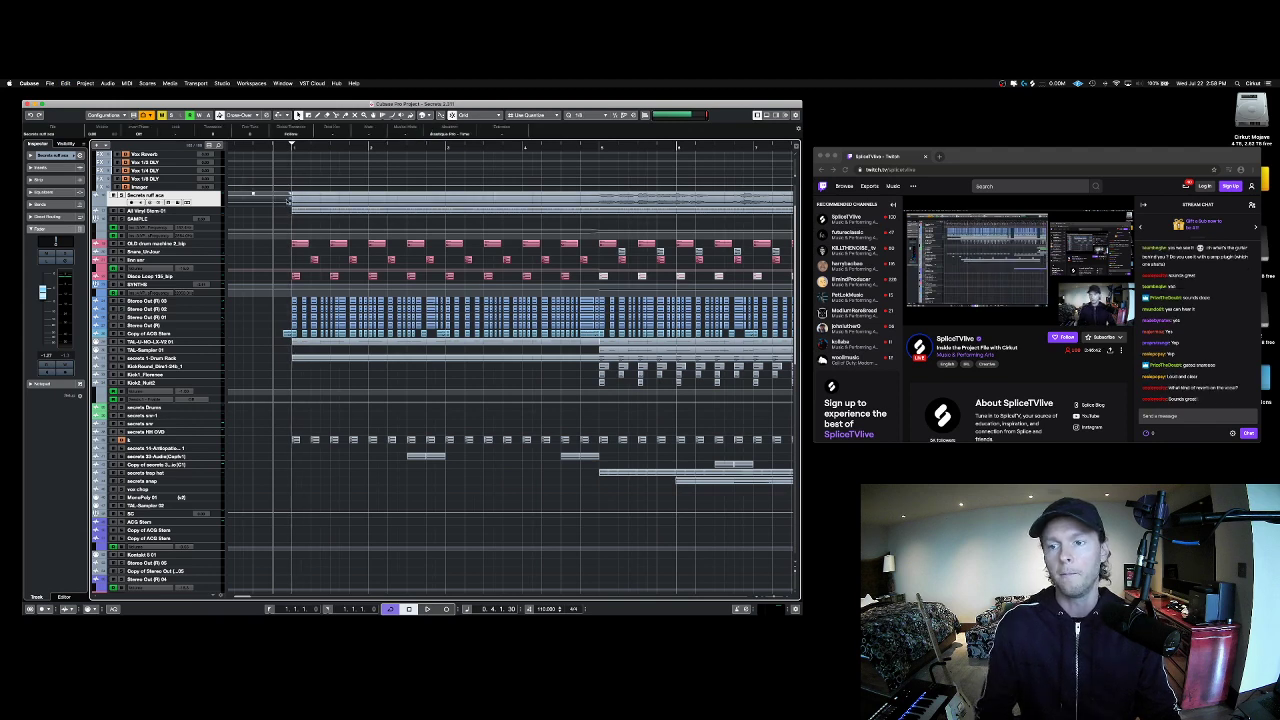
{"action": "left_click", "coordinate": [298, 200]}
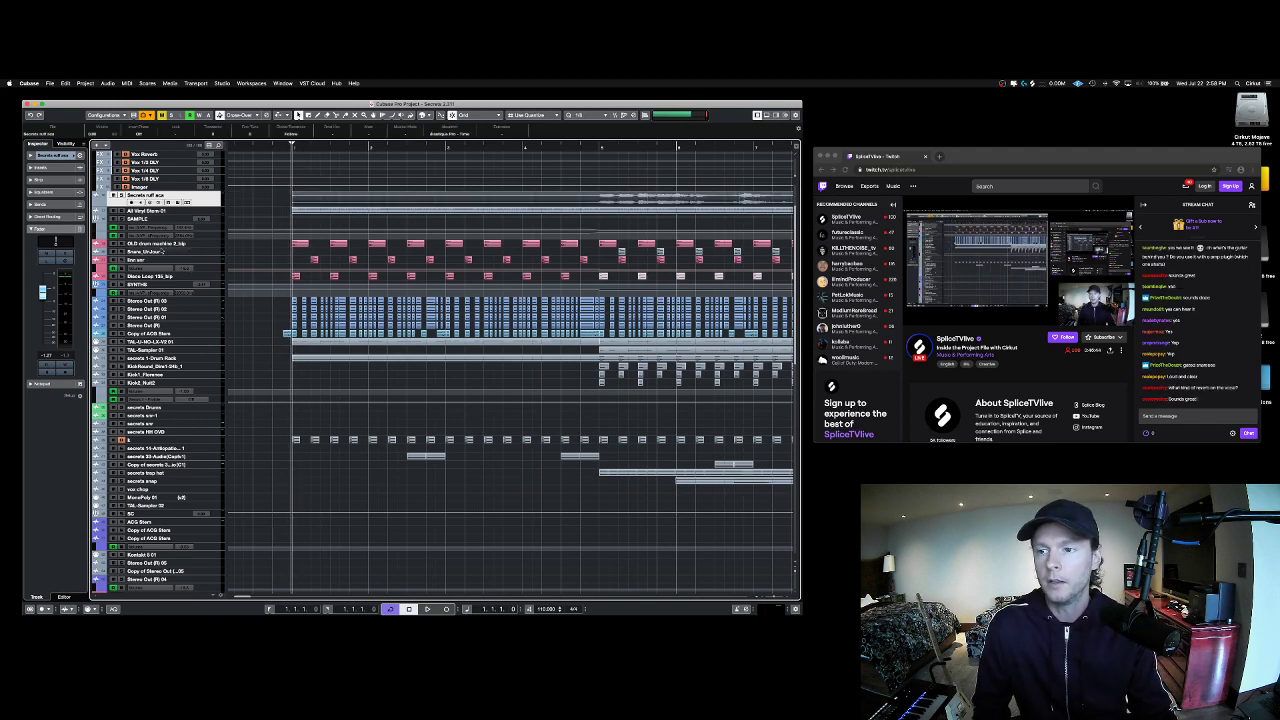
{"action": "left_click", "coordinate": [160, 244]}
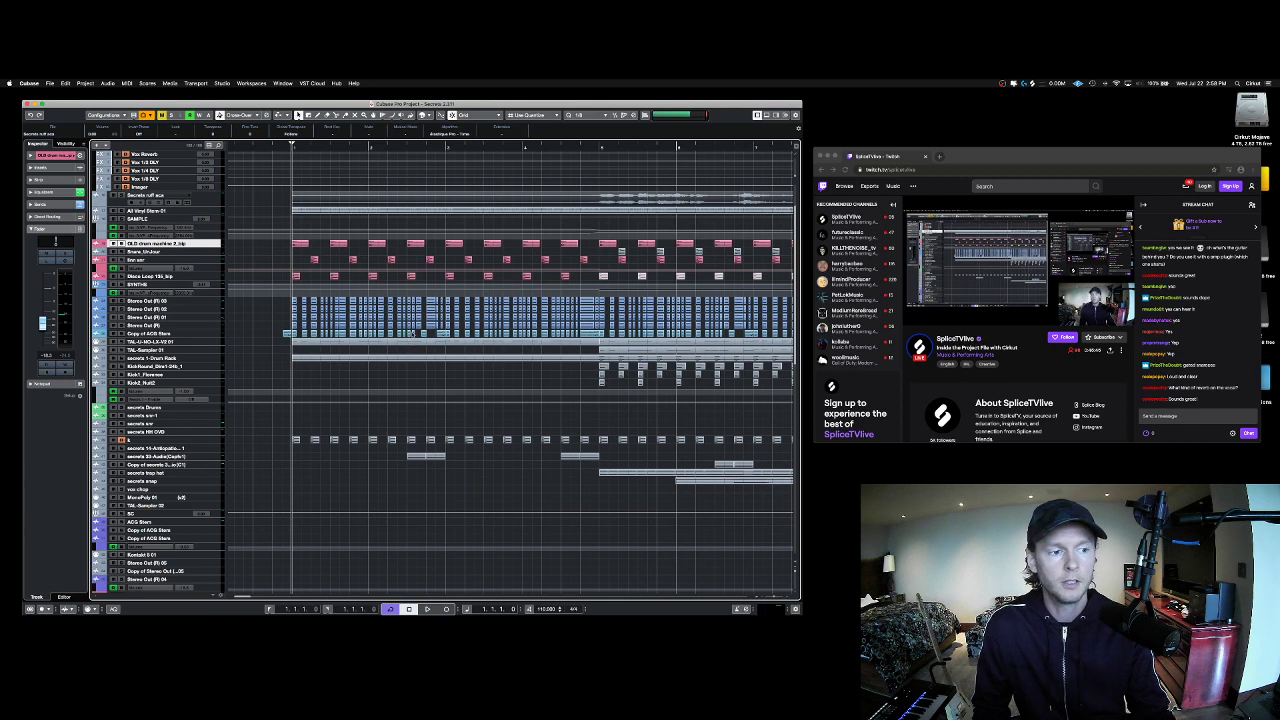
Step: Widen the visible bar range, select the All Vinyl Stem-01 track and enlarge the track heights across the arrangement
{"action": "scroll", "coordinate": [362, 357], "scroll_direction": "down", "scroll_amount": 1}
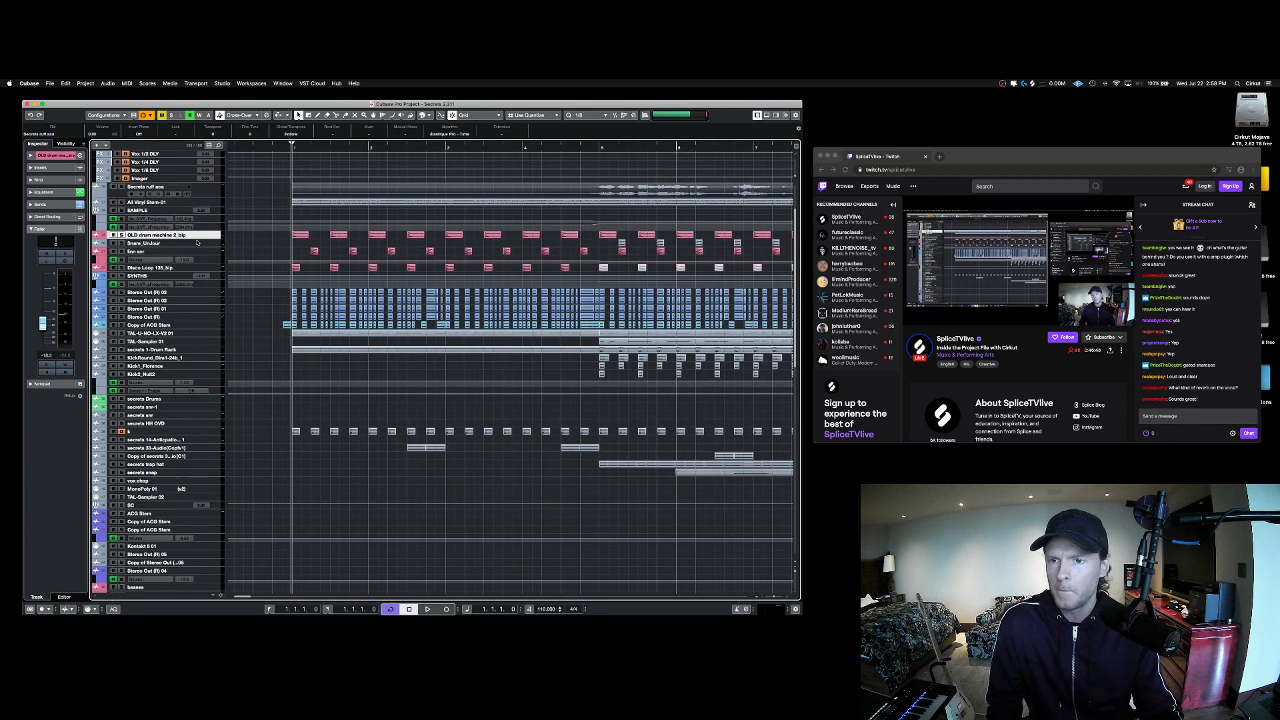
{"action": "left_click_drag", "start_coordinate": [292, 147], "coordinate": [290, 112]}
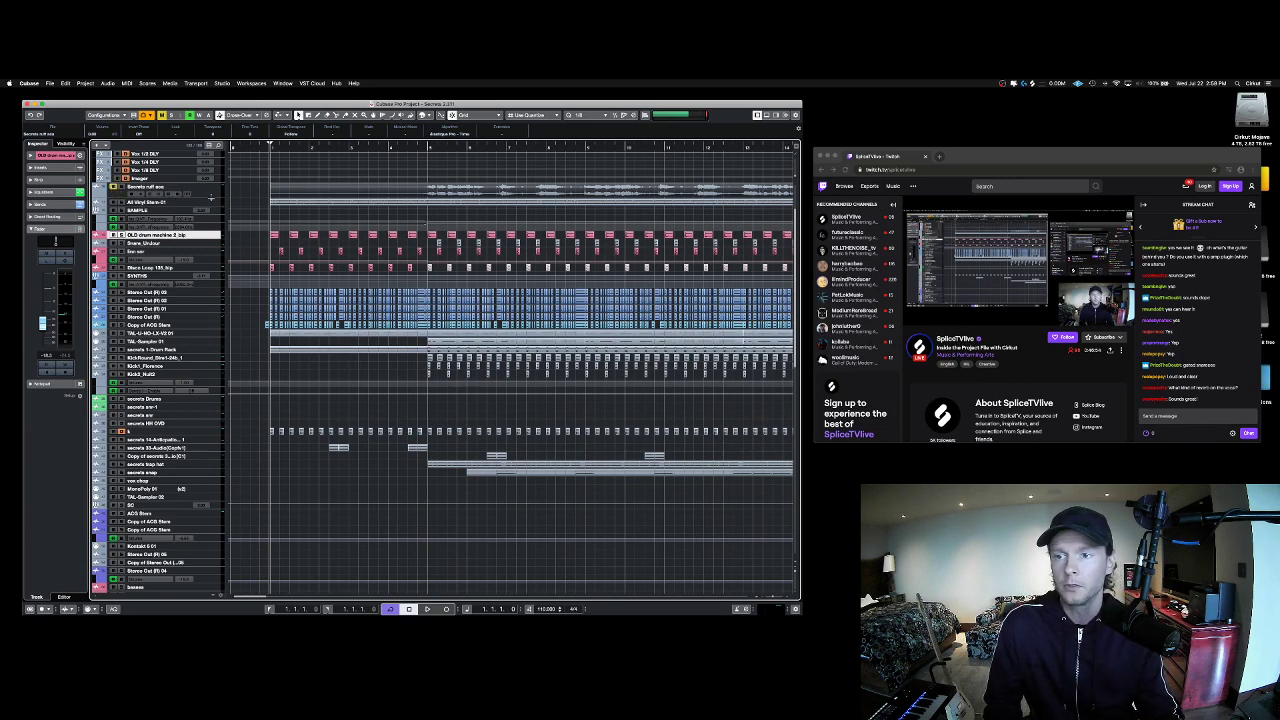
{"action": "left_click", "coordinate": [210, 201]}
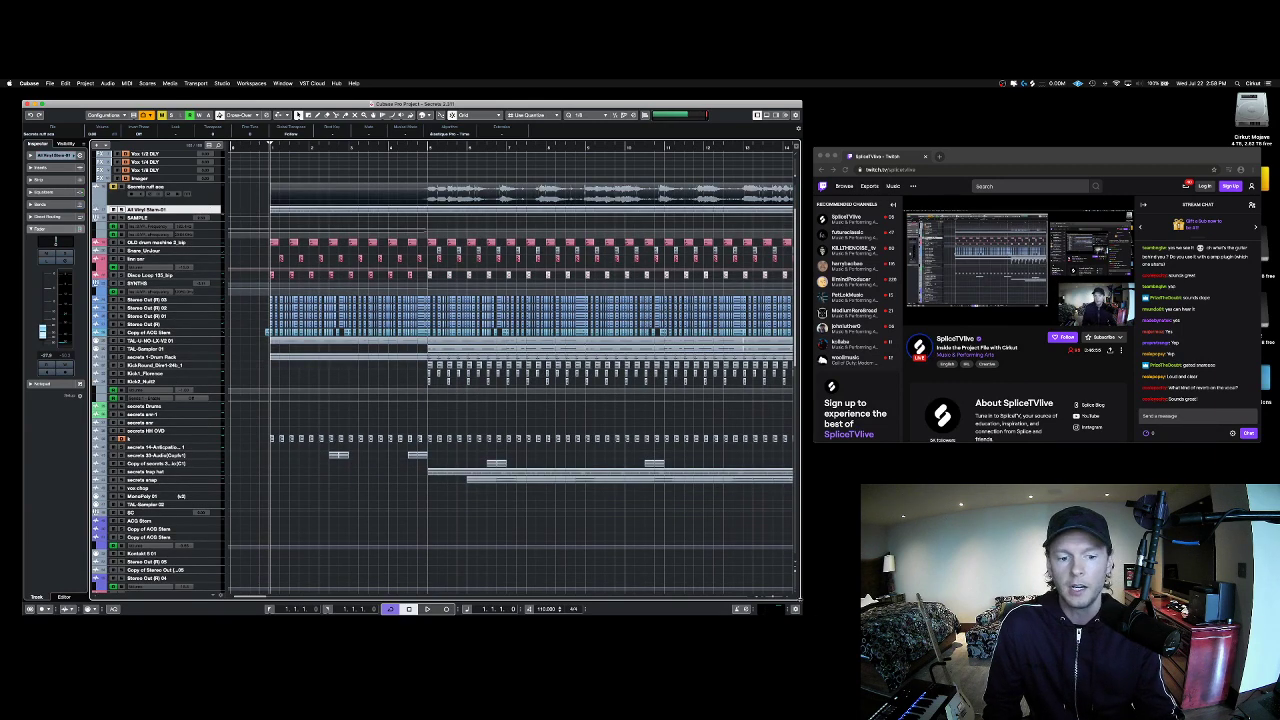
{"action": "key", "text": "shift+h"}
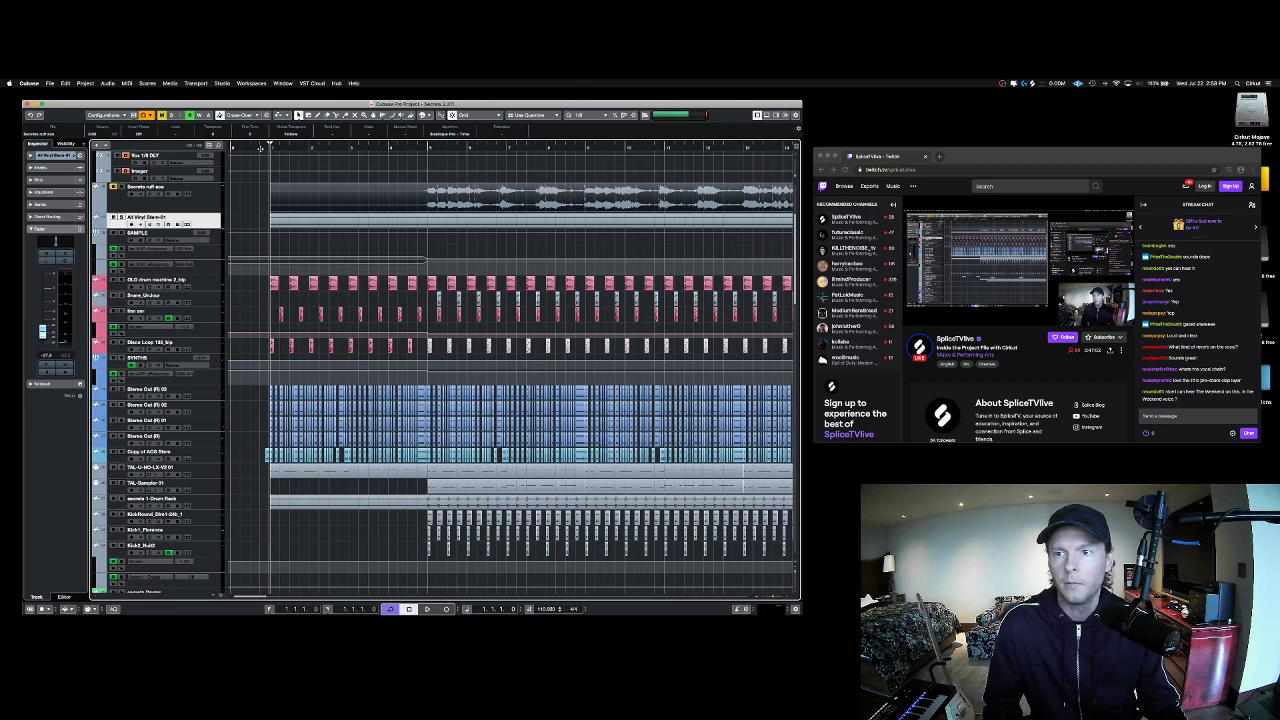
Step: Play from bar 1 and solo the drum tracks from OLD drum machine 2 through the disco loop, ending with playback stopped
{"action": "key", "text": "h"}
{"action": "key", "text": "space"}
{"action": "key", "text": "g"}
{"action": "key", "text": "g"}
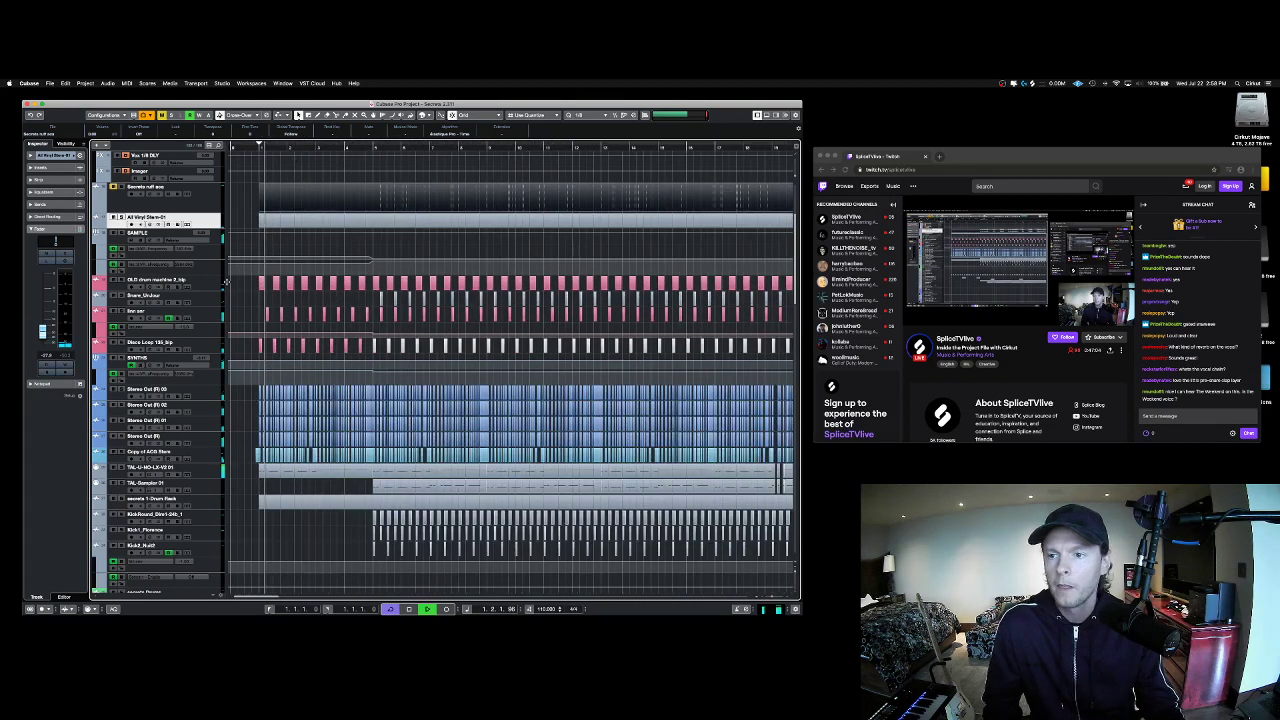
{"action": "key", "text": "h"}
{"action": "left_click", "coordinate": [180, 283]}
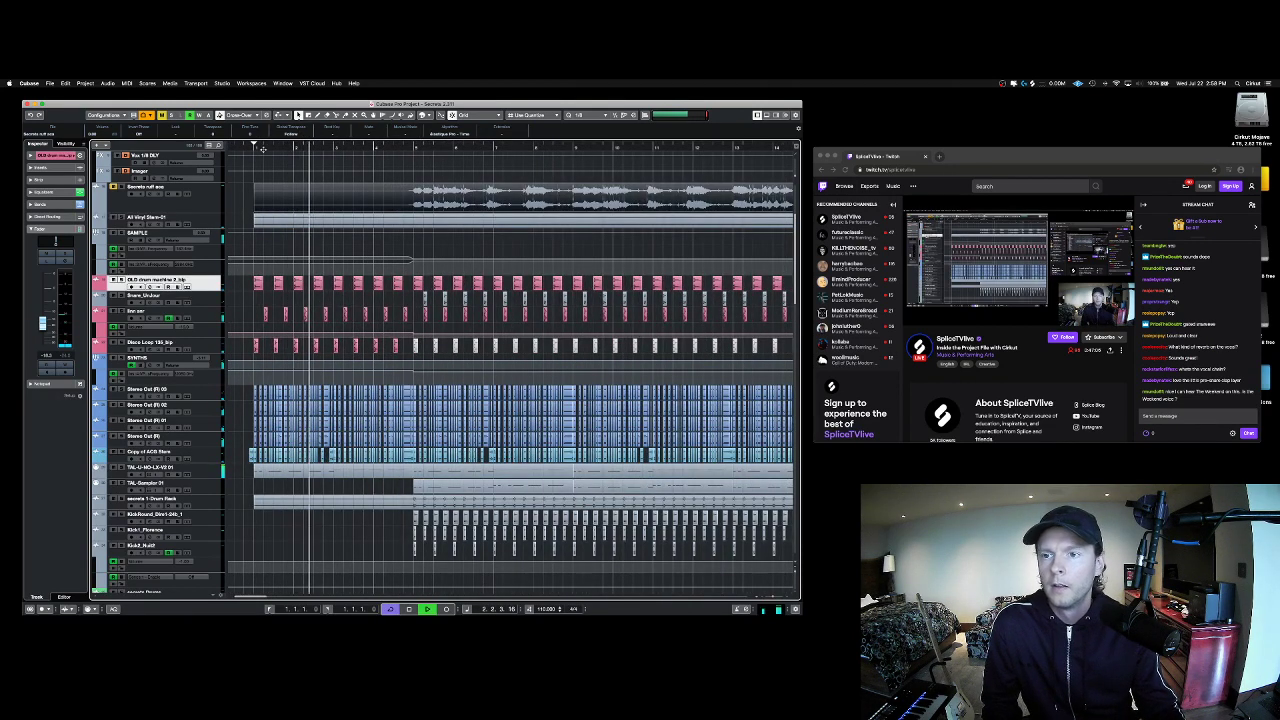
{"action": "left_click", "coordinate": [180, 343], "text": "shift"}
{"action": "key", "text": "s"}
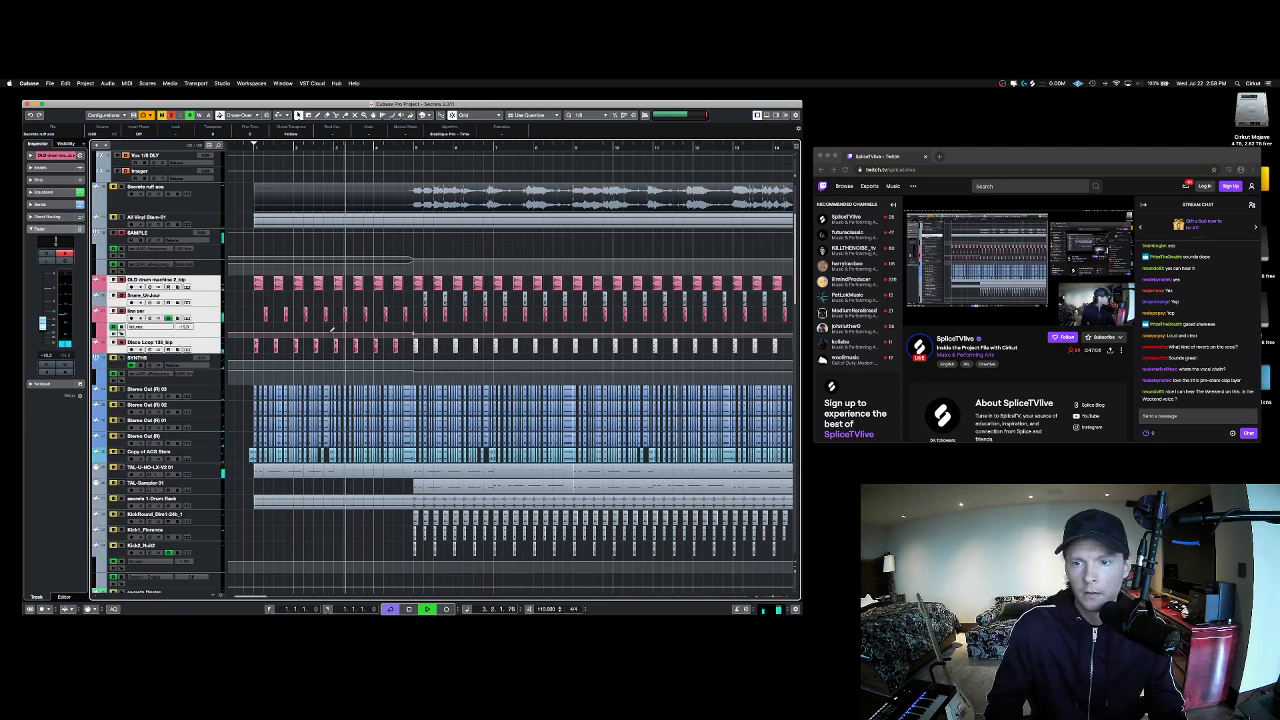
{"action": "scroll", "coordinate": [185, 290], "scroll_direction": "up", "scroll_amount": 3}
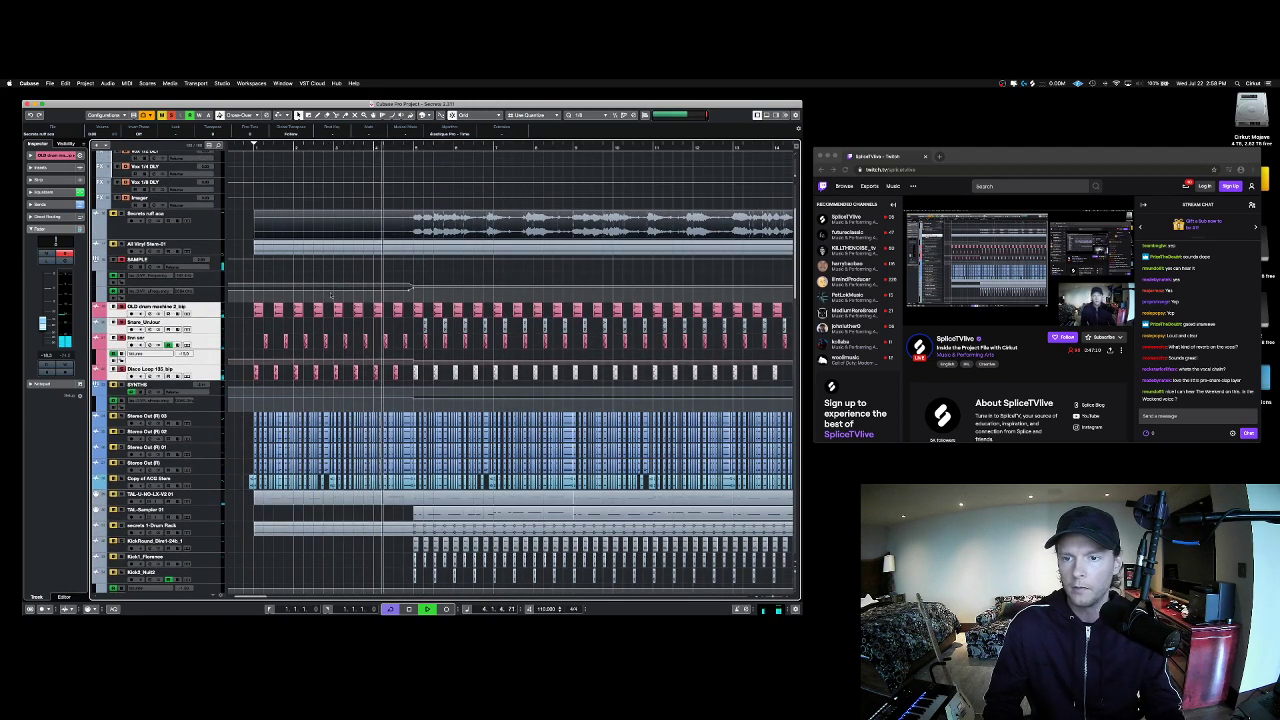
{"action": "key", "text": "space"}
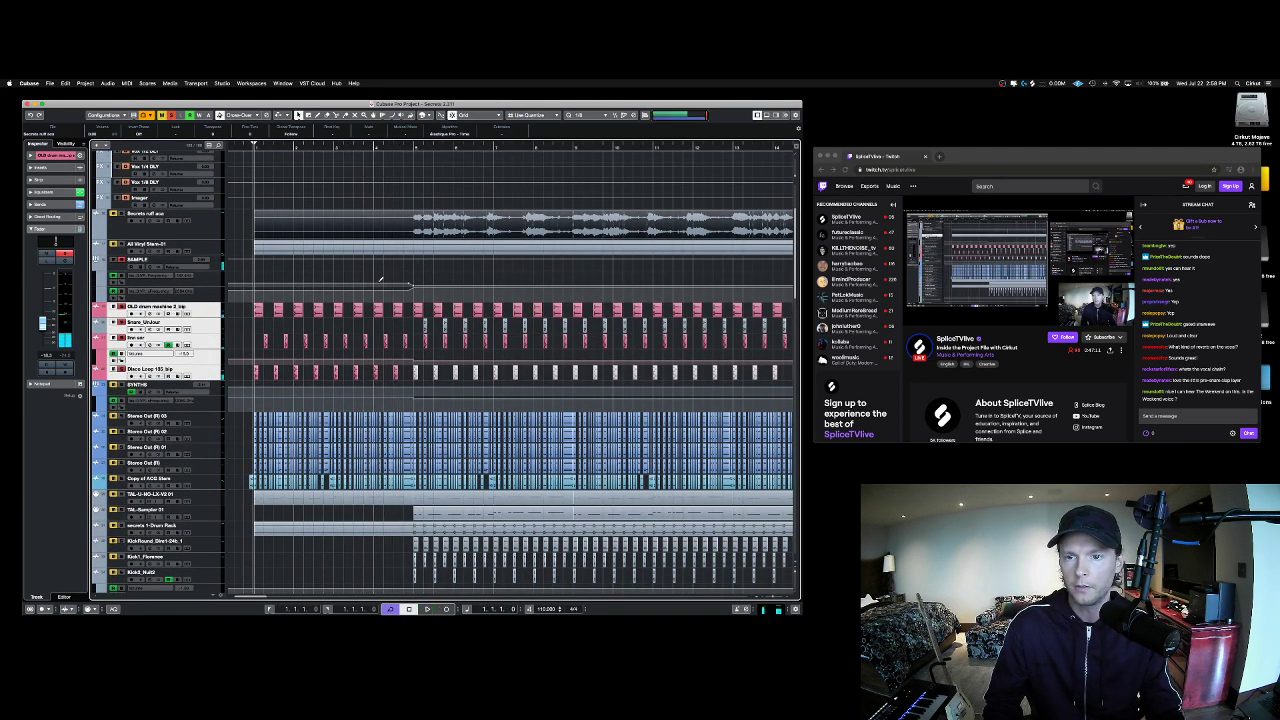
Step: Open the Philta filter insert on the SAMPLE group, listen to its effect from bars 1 and 5, and close the plugin window
{"action": "left_click", "coordinate": [159, 261]}
{"action": "left_click", "coordinate": [56, 203]}
{"action": "key", "text": "space"}
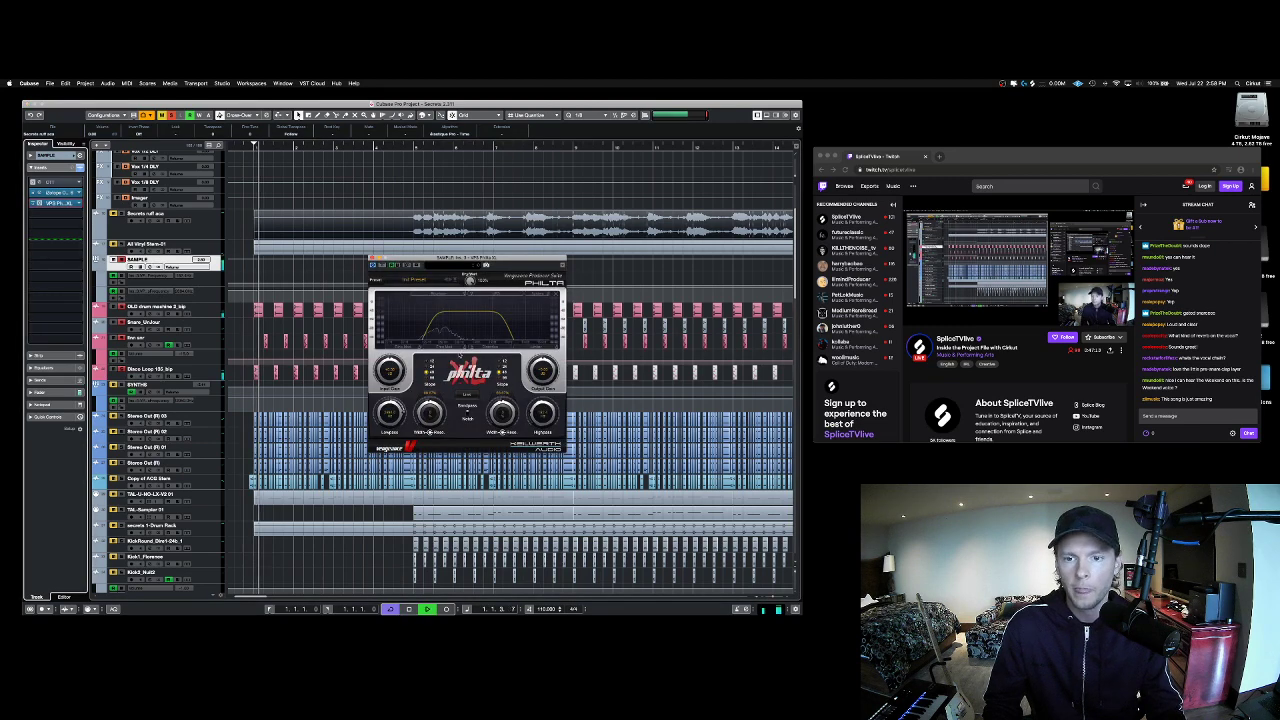
{"action": "left_click", "coordinate": [413, 147]}
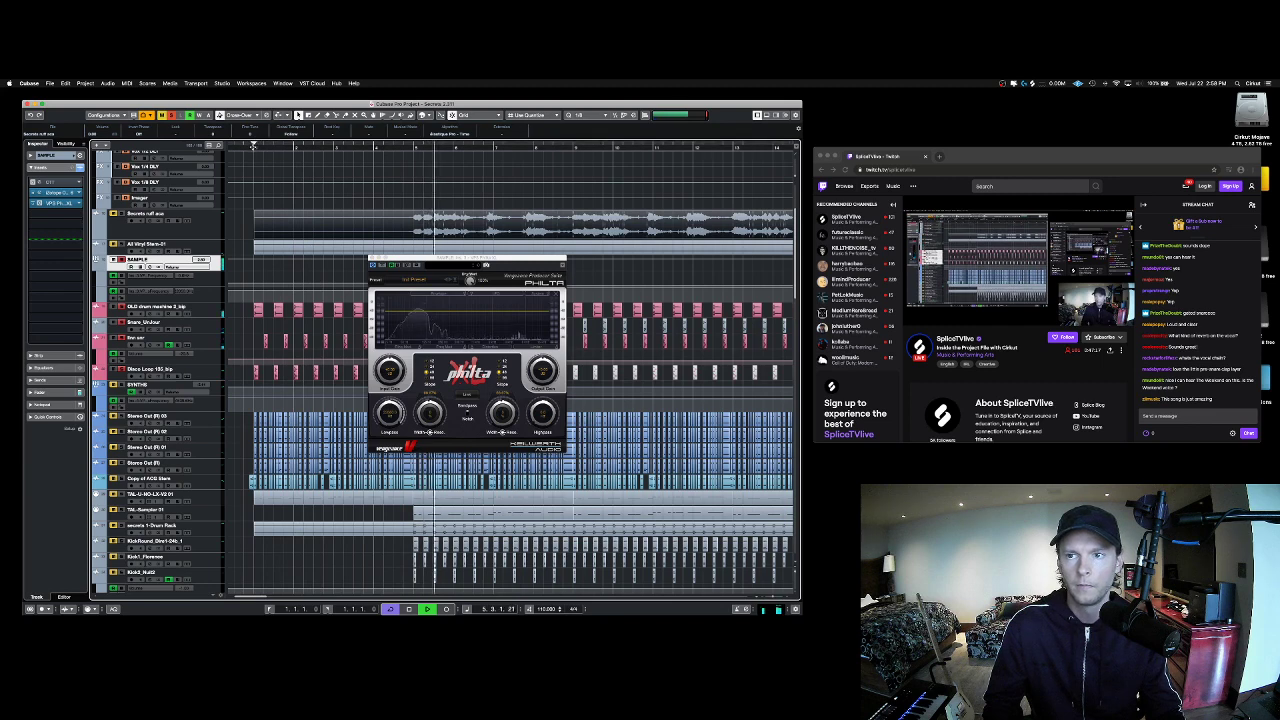
{"action": "left_click", "coordinate": [253, 146]}
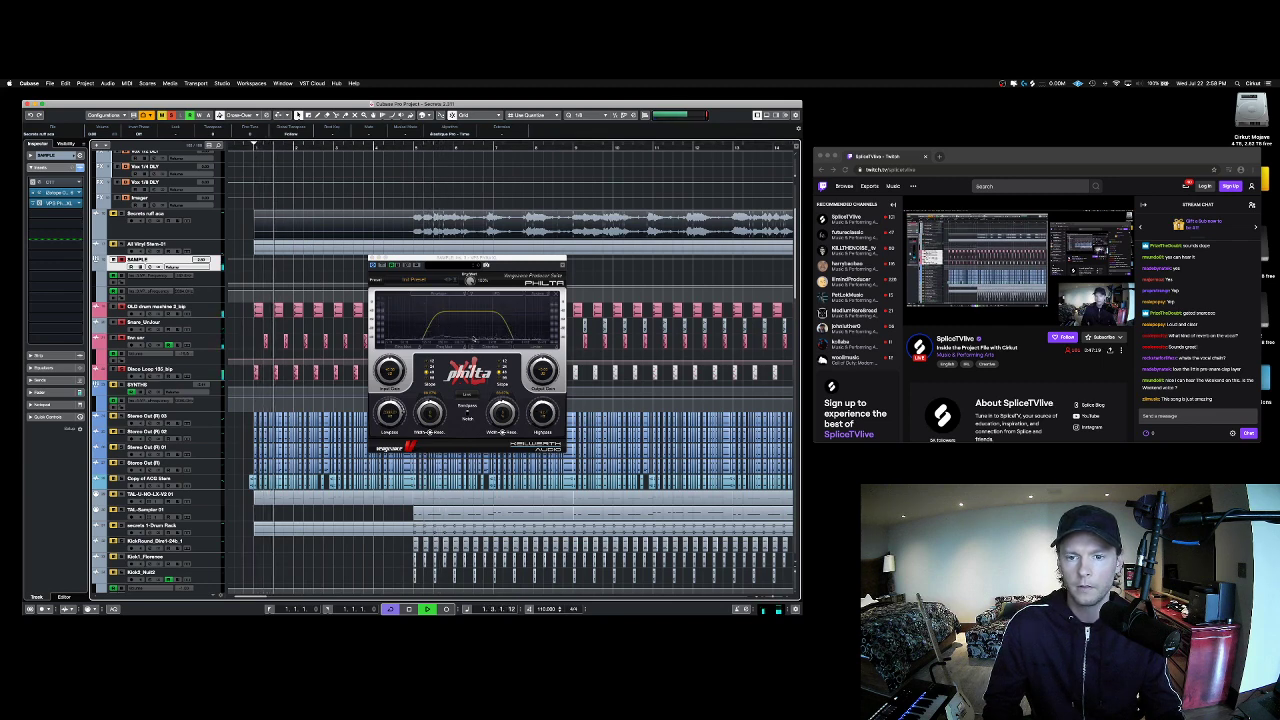
{"action": "key", "text": "space"}
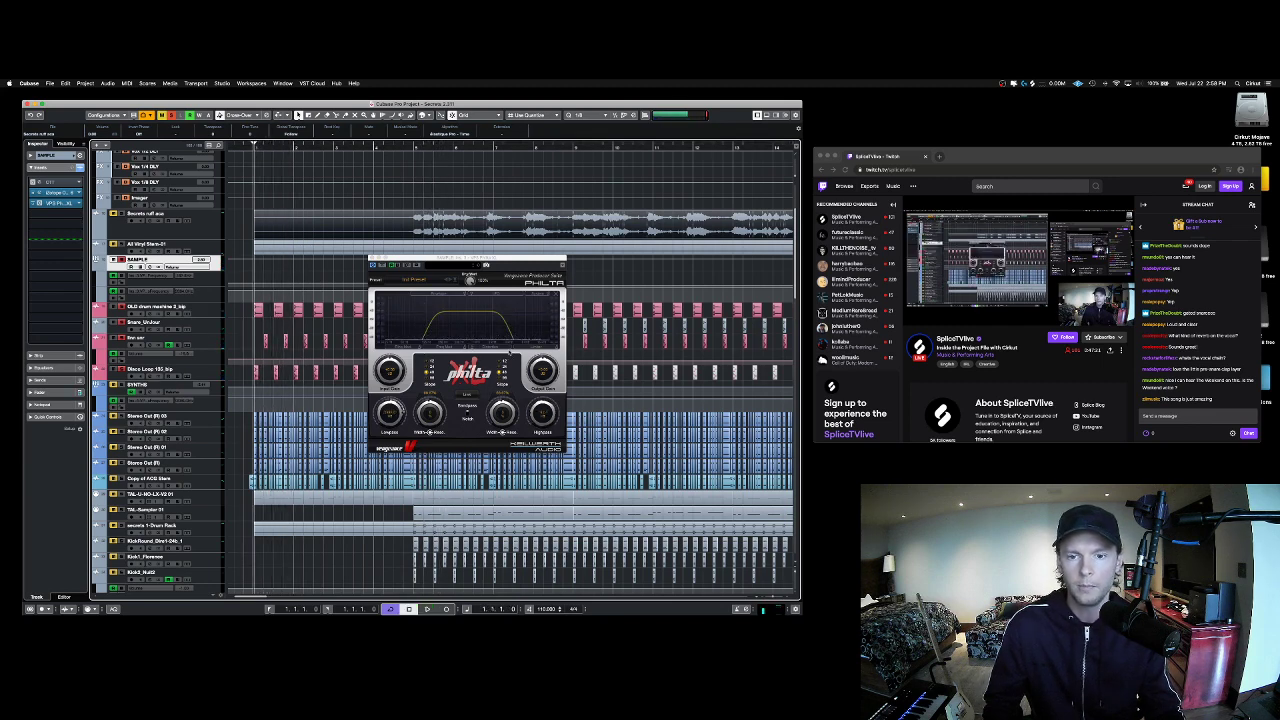
{"action": "key", "text": "space"}
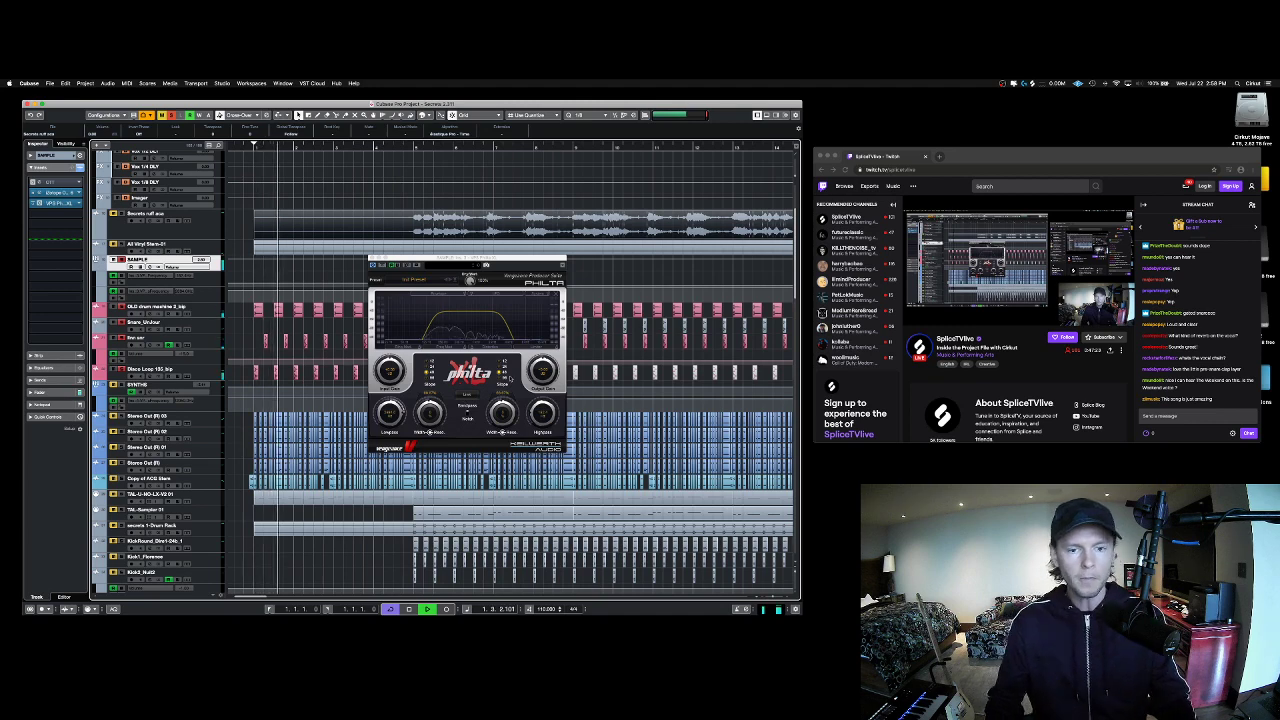
{"action": "key", "text": "space"}
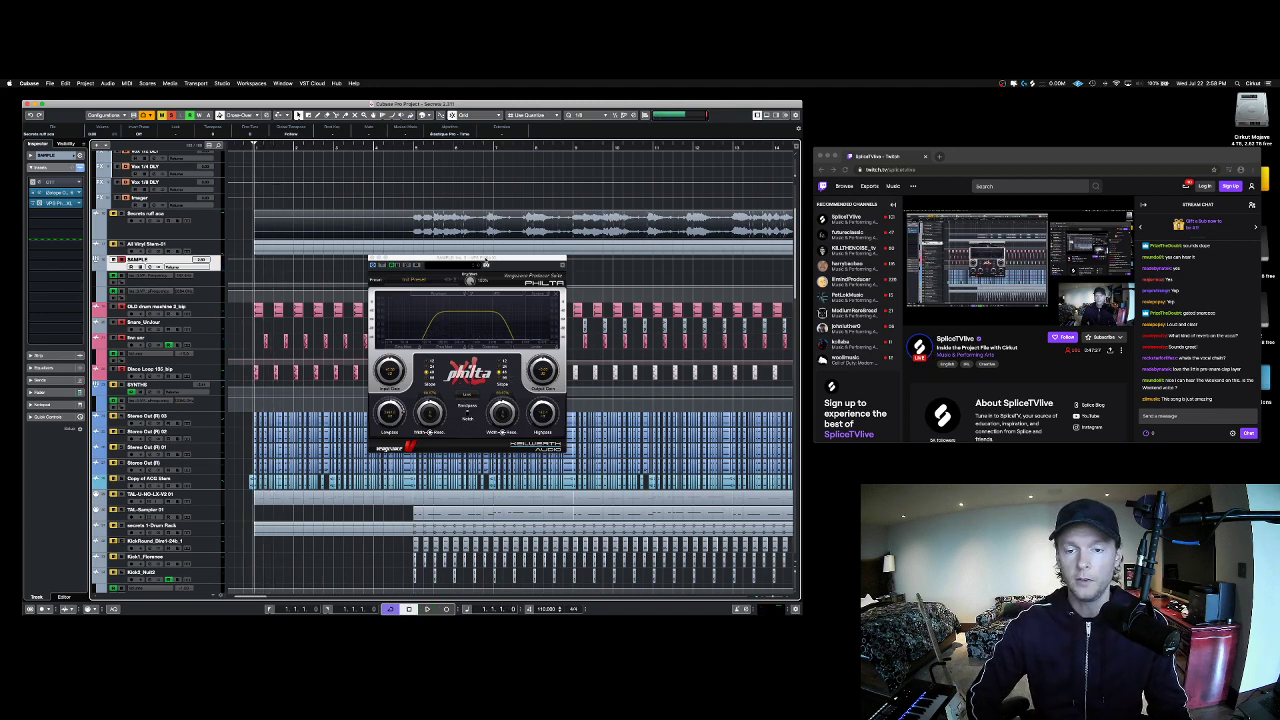
{"action": "left_click_drag", "start_coordinate": [485, 262], "coordinate": [525, 274]}
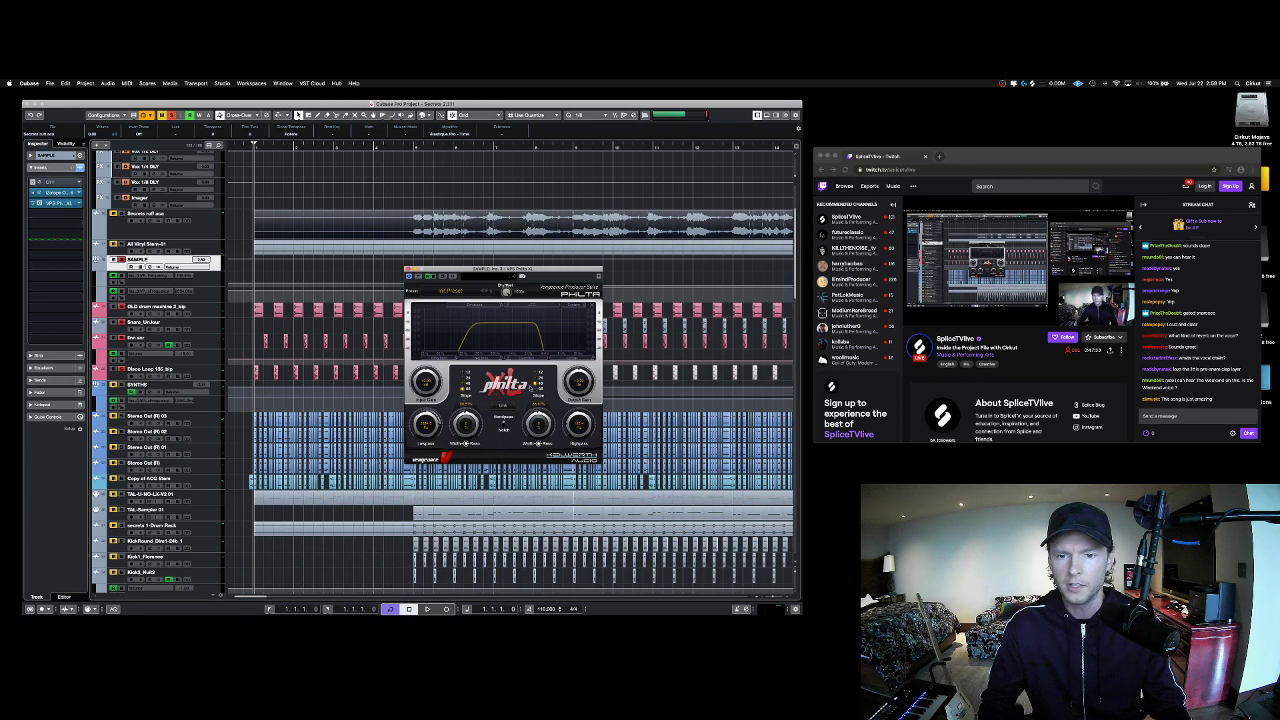
{"action": "key", "text": "space"}
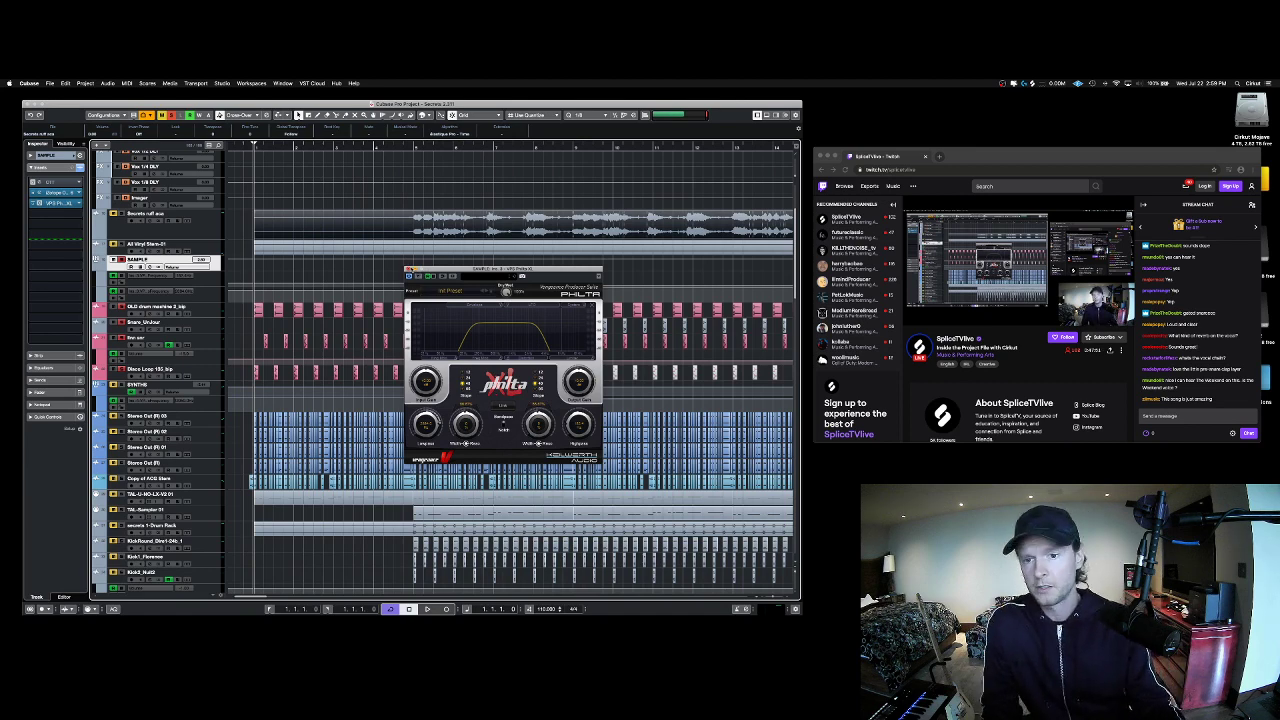
{"action": "left_click", "coordinate": [408, 270]}
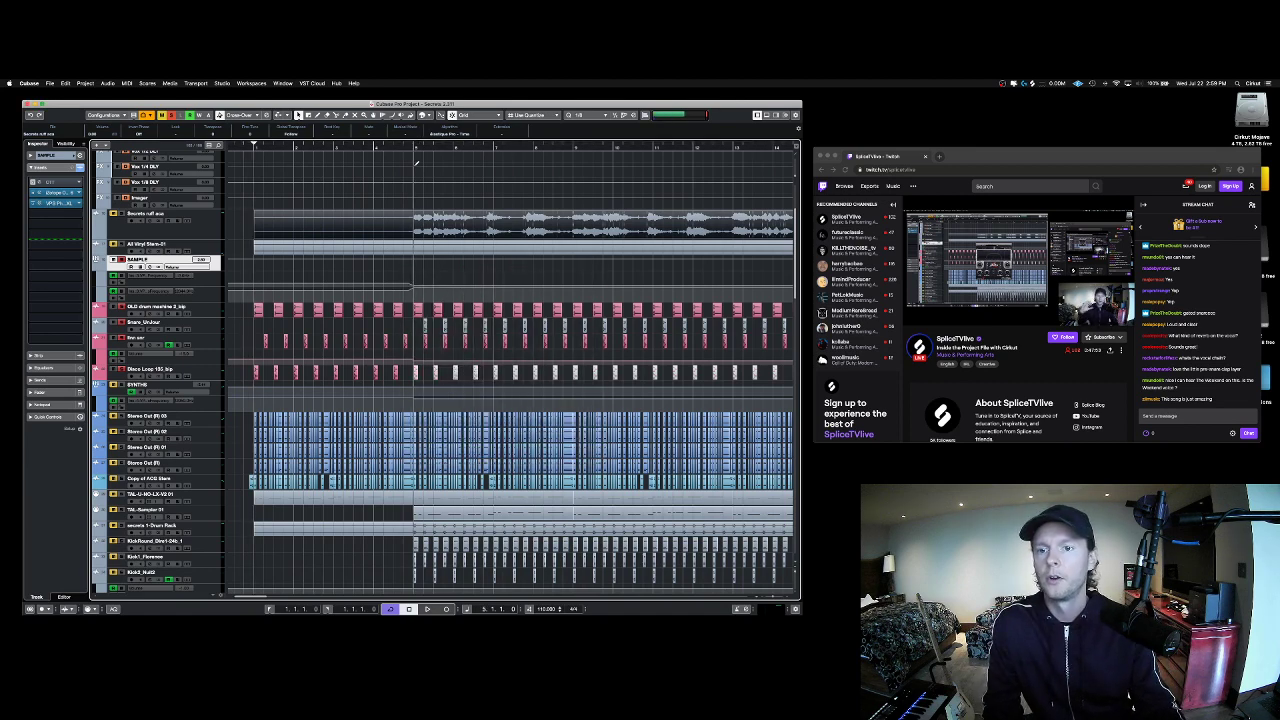
Step: Play the full song from bar 5 with solo off, solo the OLD drum machine 2 track and stop playback
{"action": "key", "text": "space"}
{"action": "key", "text": "g"}
{"action": "key", "text": "g"}
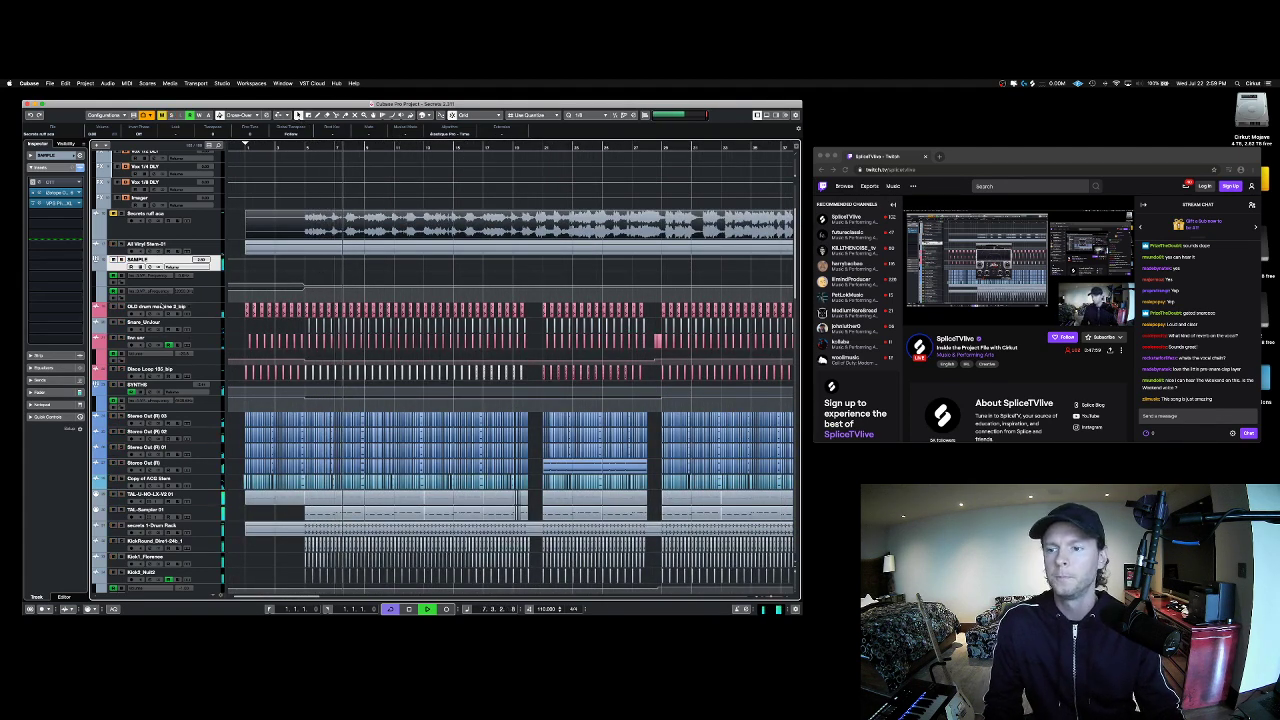
{"action": "left_click", "coordinate": [171, 306]}
{"action": "left_click_drag", "start_coordinate": [303, 147], "coordinate": [303, 172]}
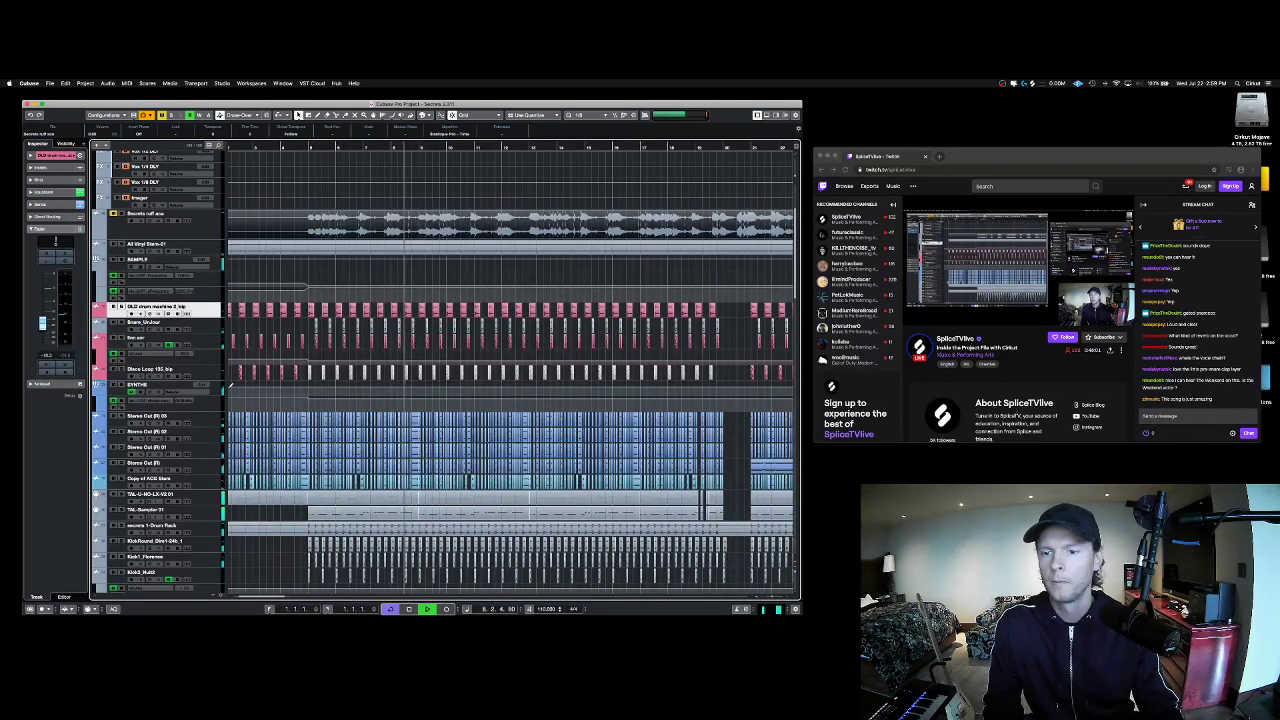
{"action": "scroll", "coordinate": [358, 402], "scroll_direction": "up", "scroll_amount": 1}
{"action": "scroll", "coordinate": [358, 402], "scroll_direction": "down", "scroll_amount": 1}
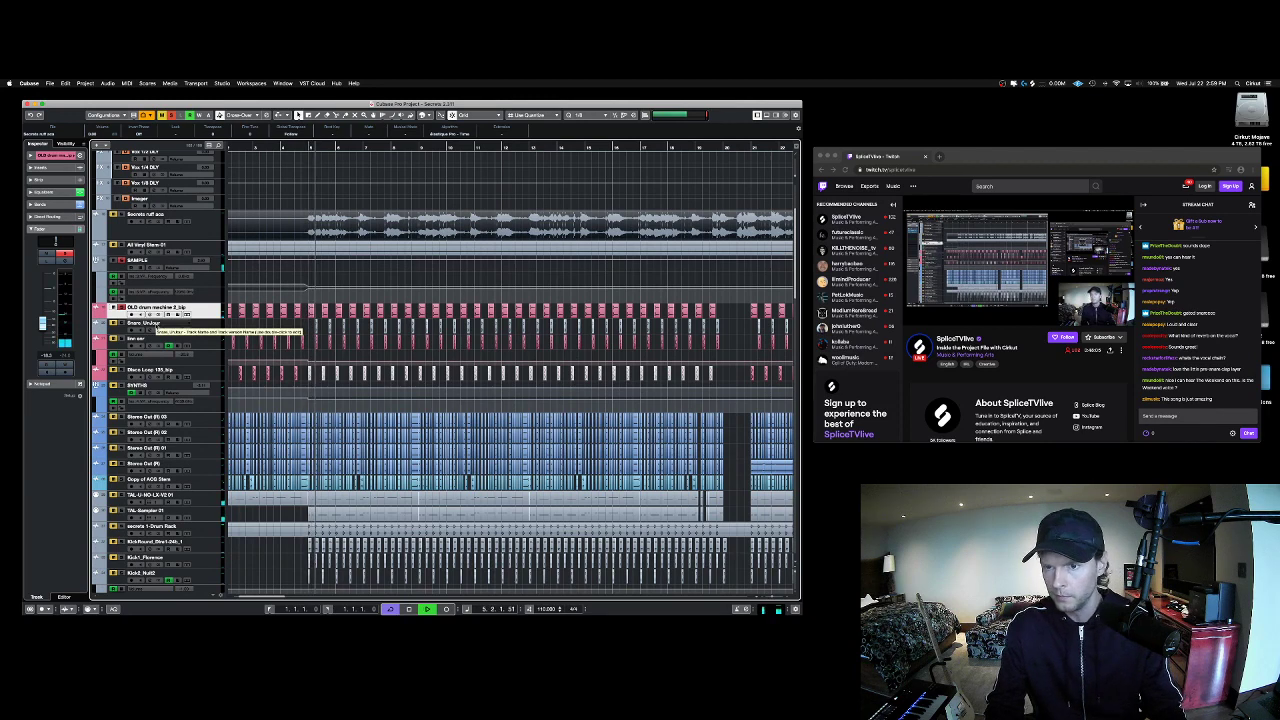
{"action": "key", "text": "space"}
Step: Move the track beneath the snare track up to directly below OLD drum machine 2 and listen to it in solo from bar 5
{"action": "left_click", "coordinate": [148, 323]}
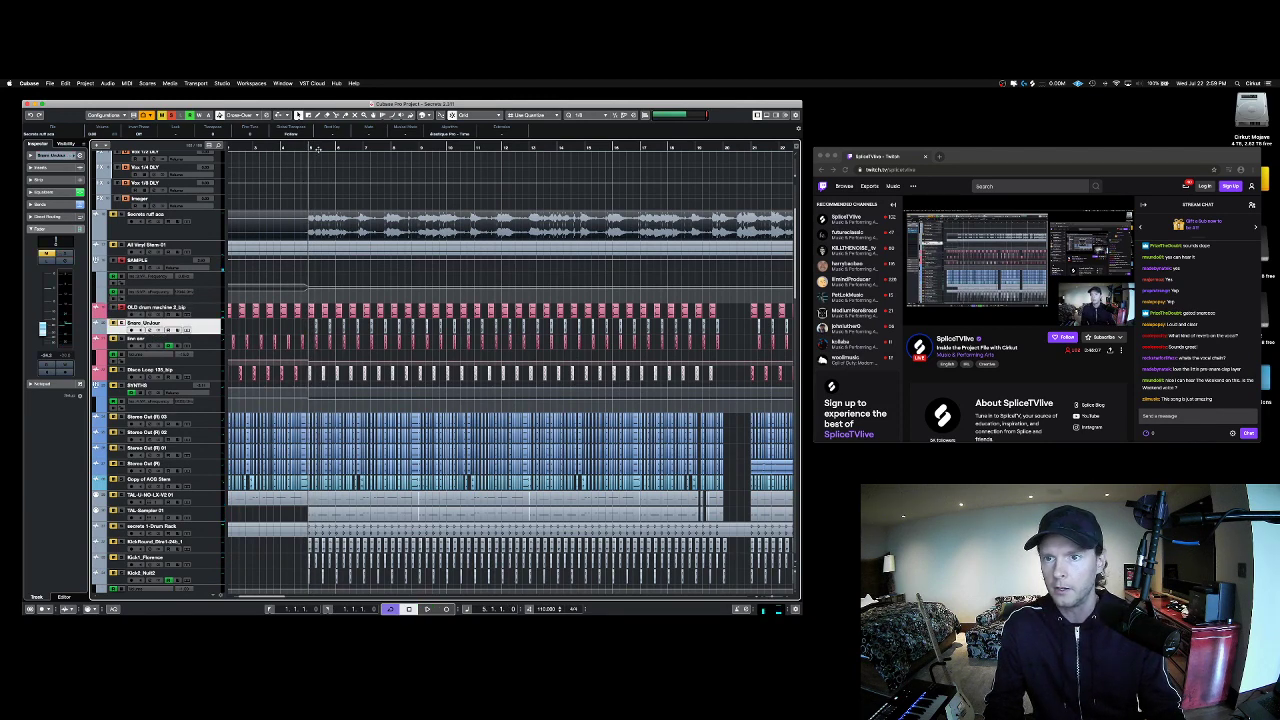
{"action": "left_click_drag", "start_coordinate": [318, 149], "coordinate": [318, 185]}
{"action": "left_click_drag", "start_coordinate": [155, 340], "coordinate": [158, 322]}
{"action": "key", "text": "space"}
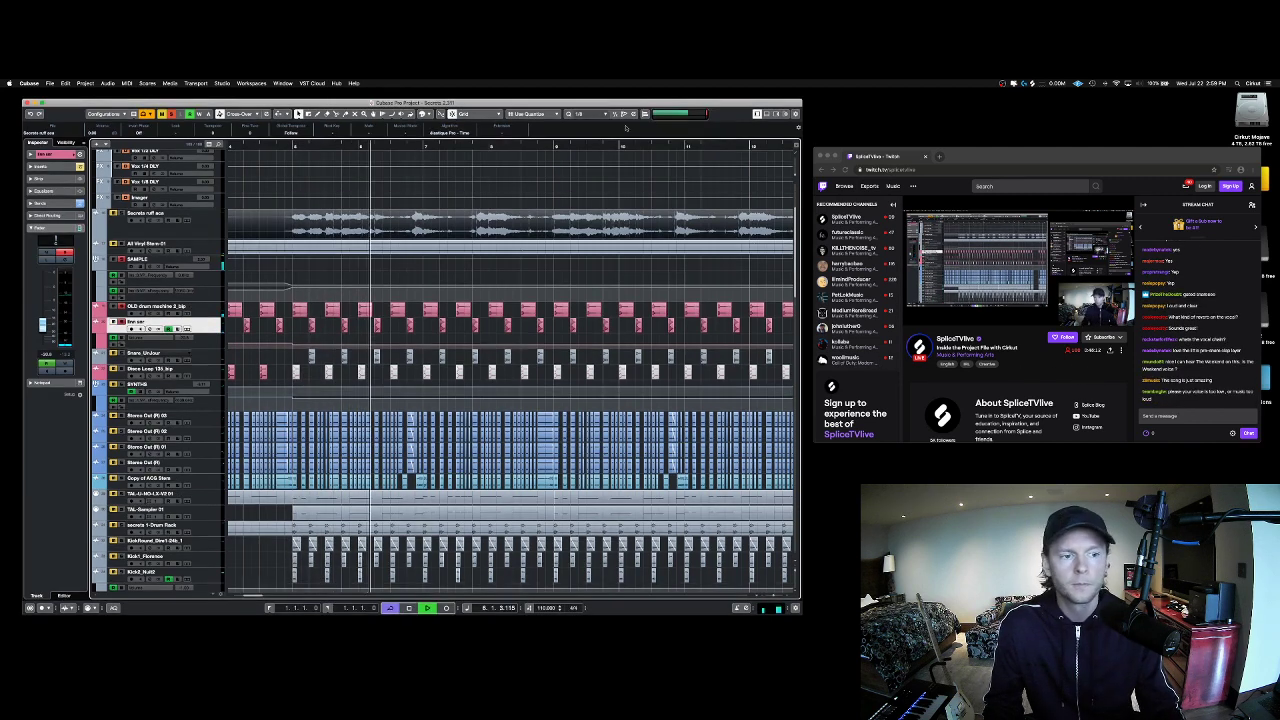
{"action": "key", "text": "space"}
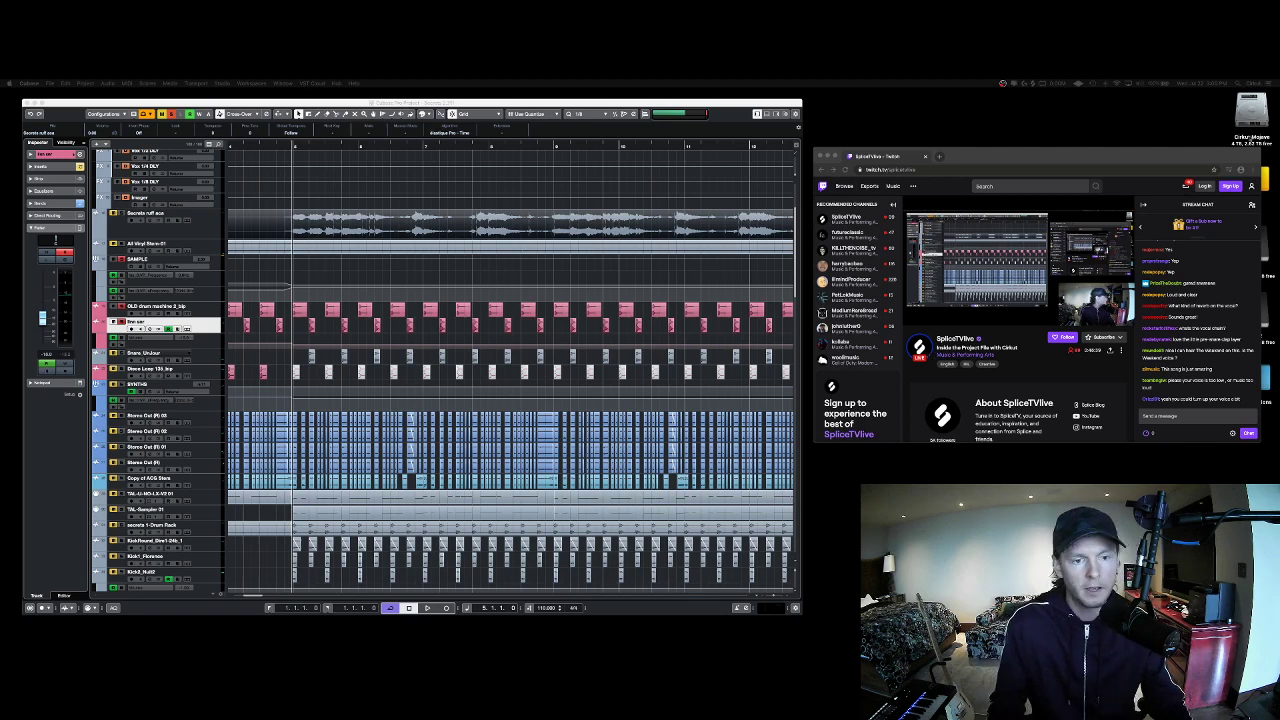
Step: Play the soloed drum and sample tracks again from bar 5, extend the selection up to the SAMPLE group and stop playback
{"action": "left_click", "coordinate": [687, 103]}
{"action": "key", "text": "space"}
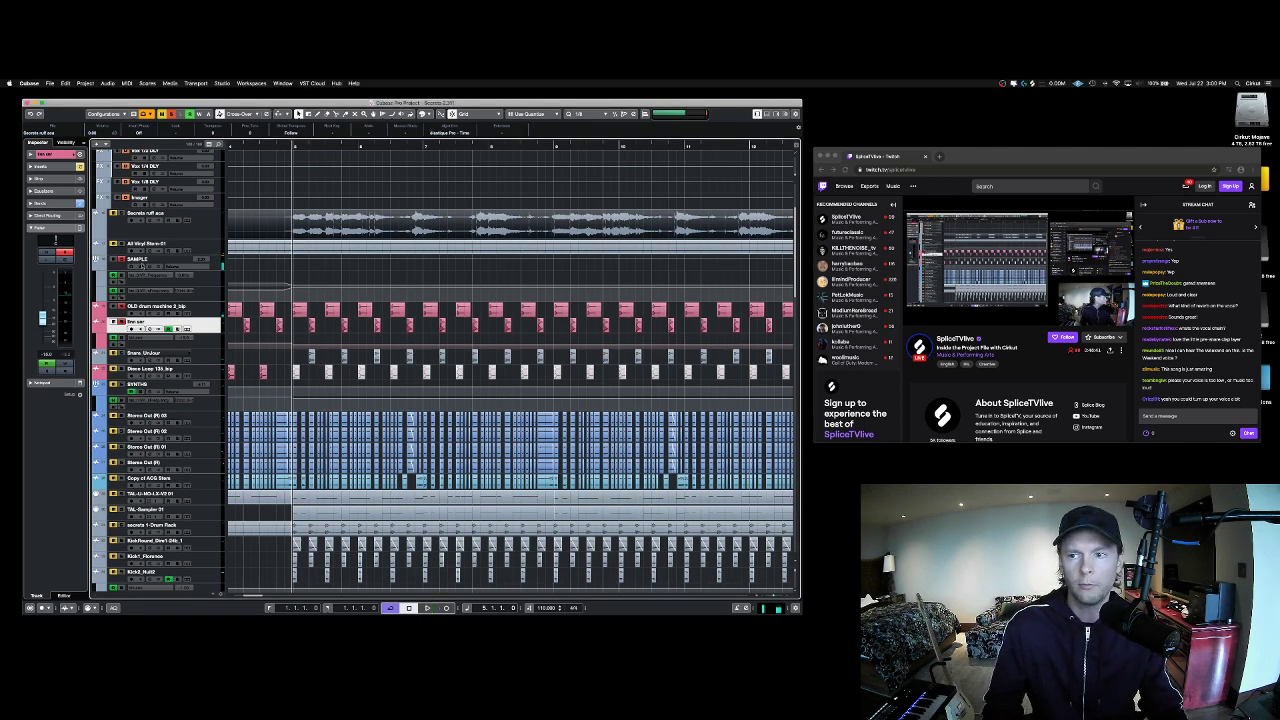
{"action": "left_click", "coordinate": [199, 263]}
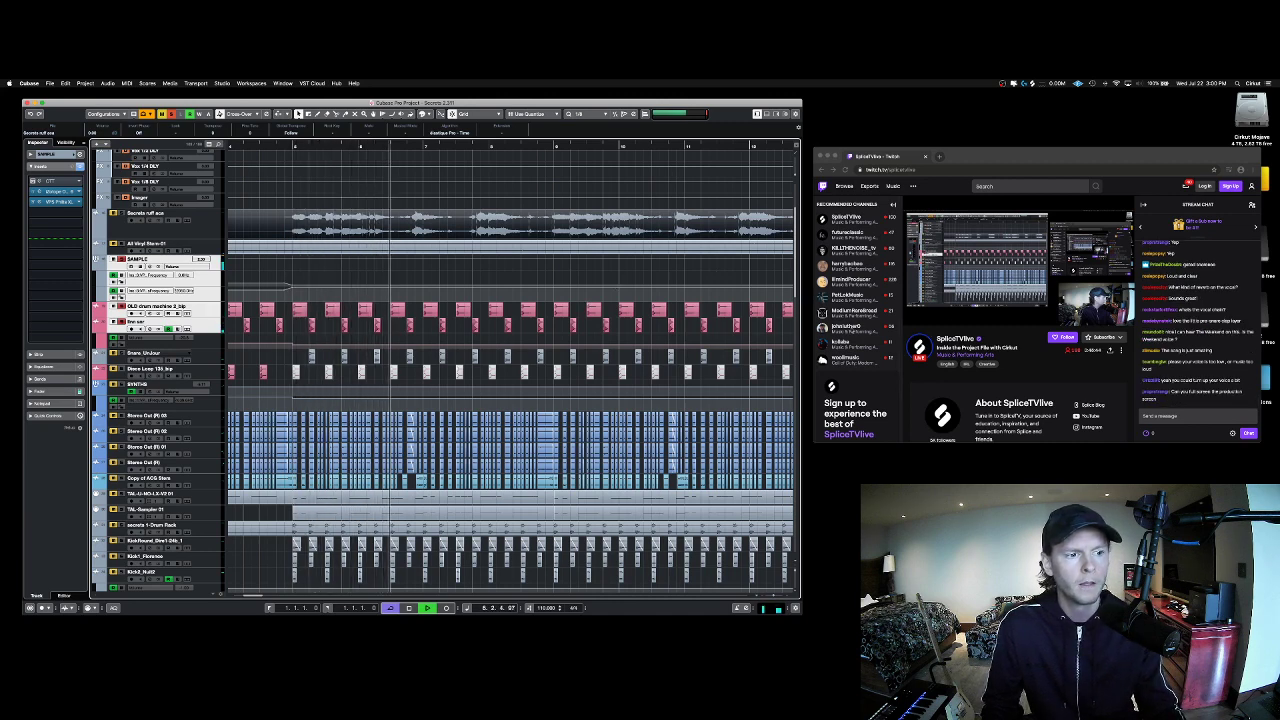
{"action": "key", "text": "space"}
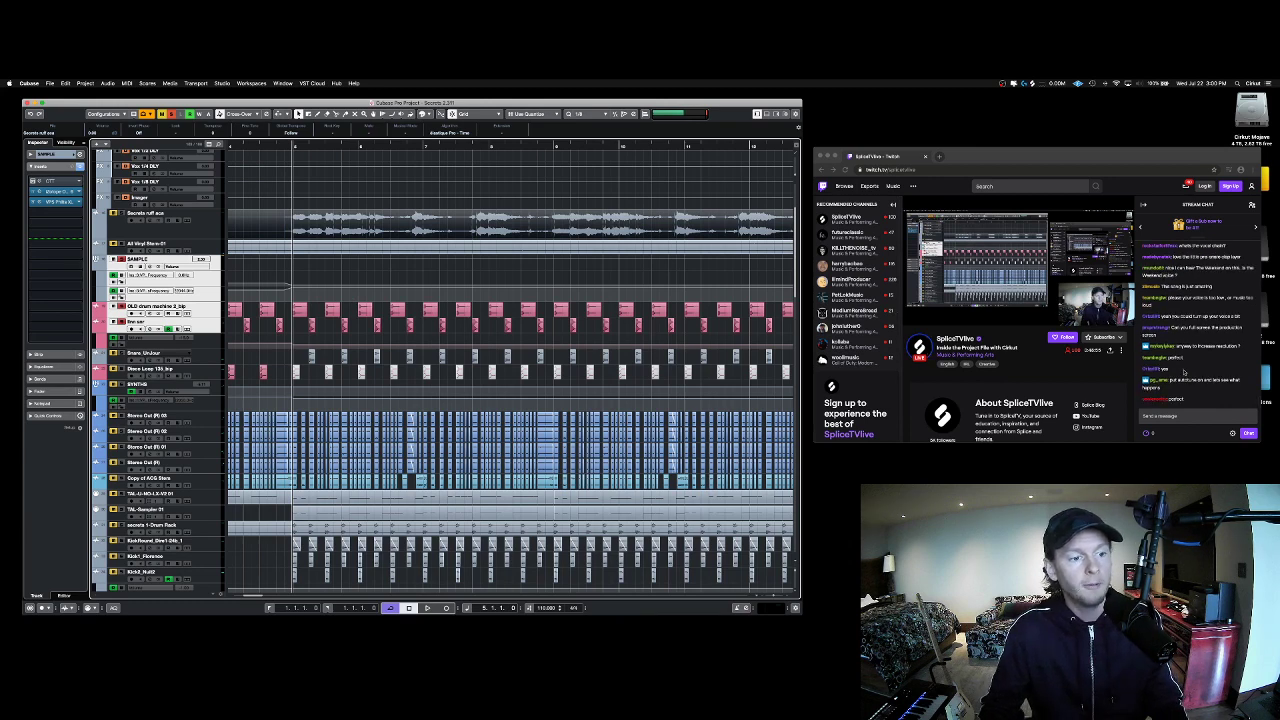
Step: Switch to Chrome, pause the SpliceTVlive stream on Twitch and return to the Cubase project
{"action": "left_click", "coordinate": [1184, 371]}
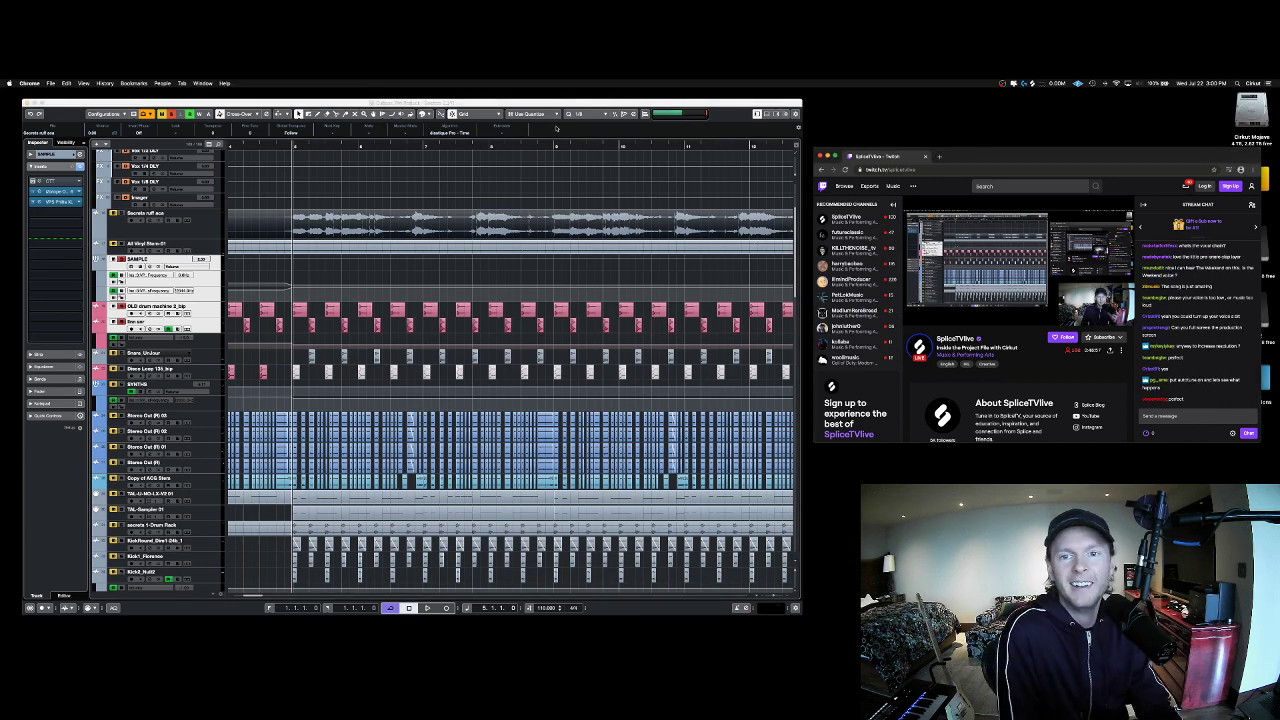
{"action": "left_click", "coordinate": [771, 156]}
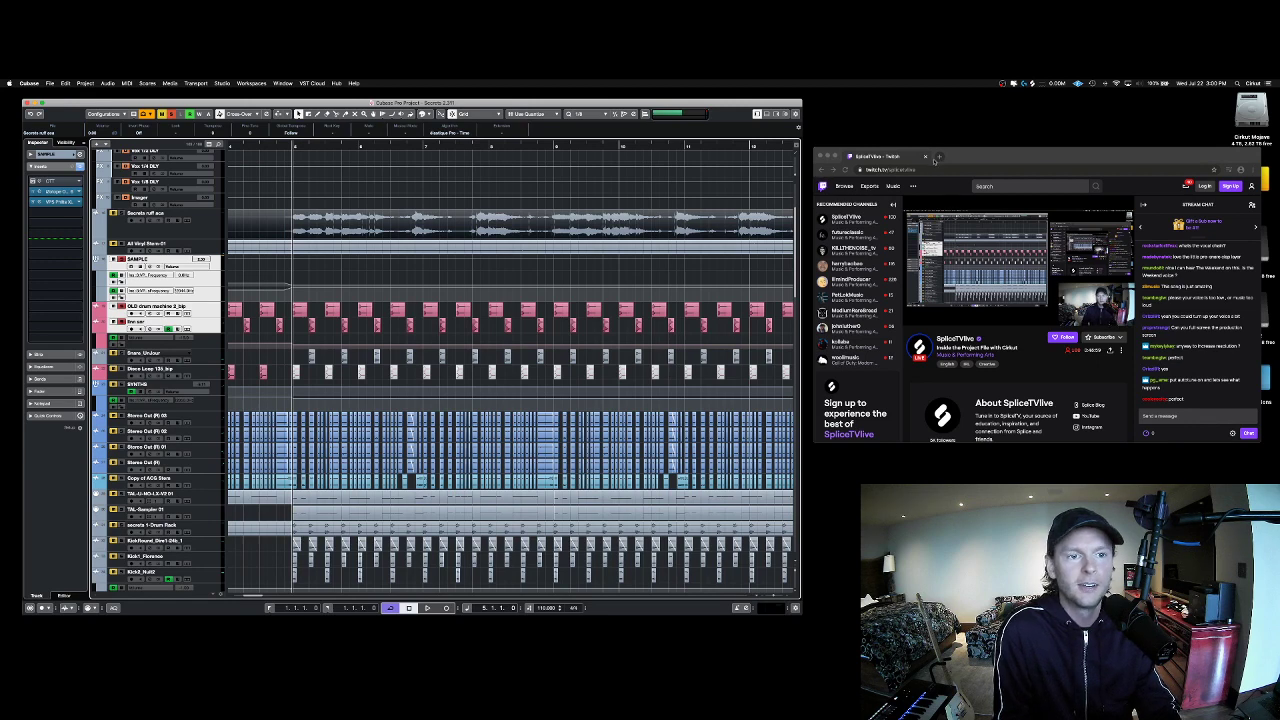
{"action": "left_click", "coordinate": [934, 157]}
{"action": "key", "text": "space"}
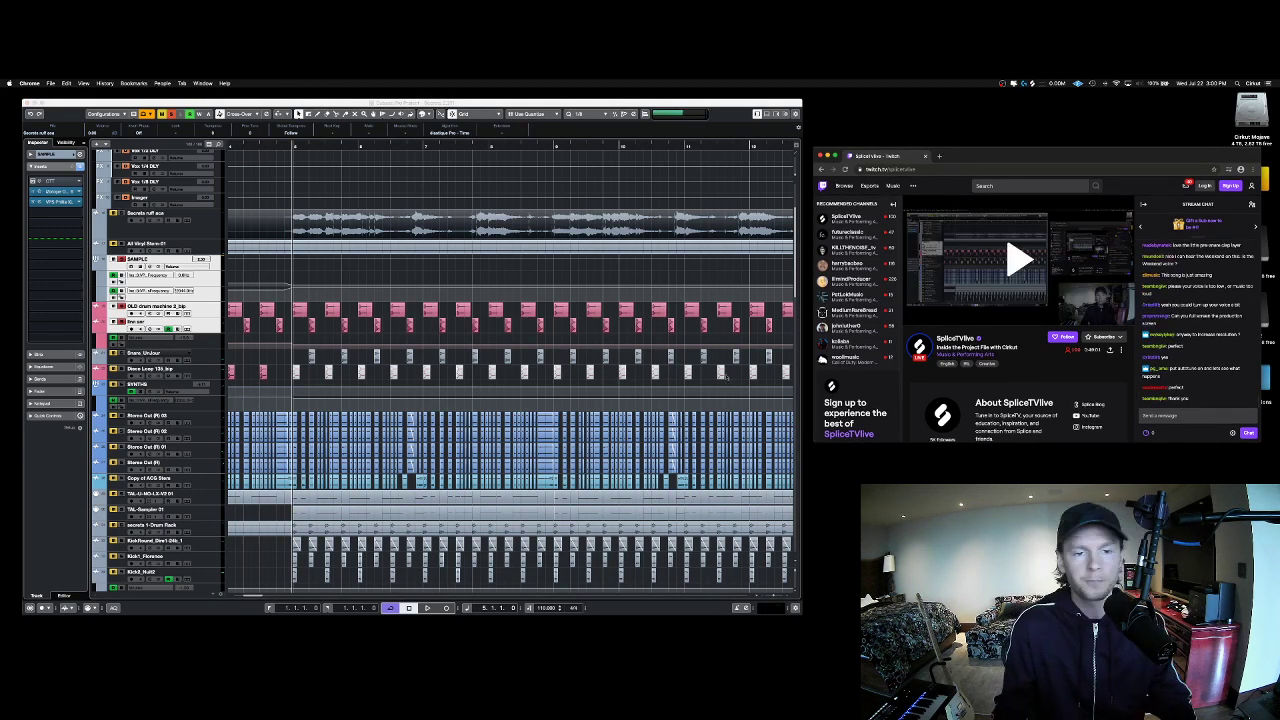
{"action": "left_click", "coordinate": [722, 376]}
Step: Play the soloed tracks briefly from bar 5, stop playback and turn their solo off
{"action": "key", "text": "space"}
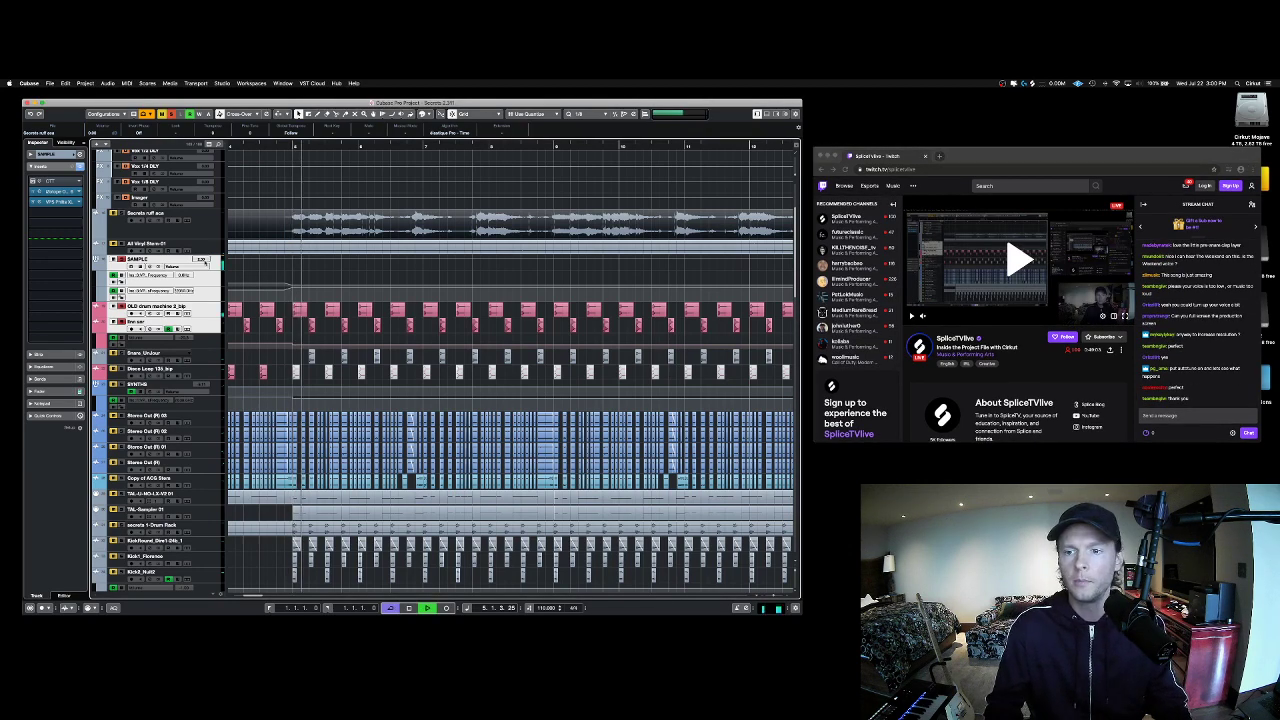
{"action": "key", "text": "space"}
{"action": "key", "text": "s"}
Step: Inspect the channels of OLD drum machine 2, the drum track below it and the Parallel Bus group, ending on OLD drum machine 2
{"action": "left_click", "coordinate": [156, 307]}
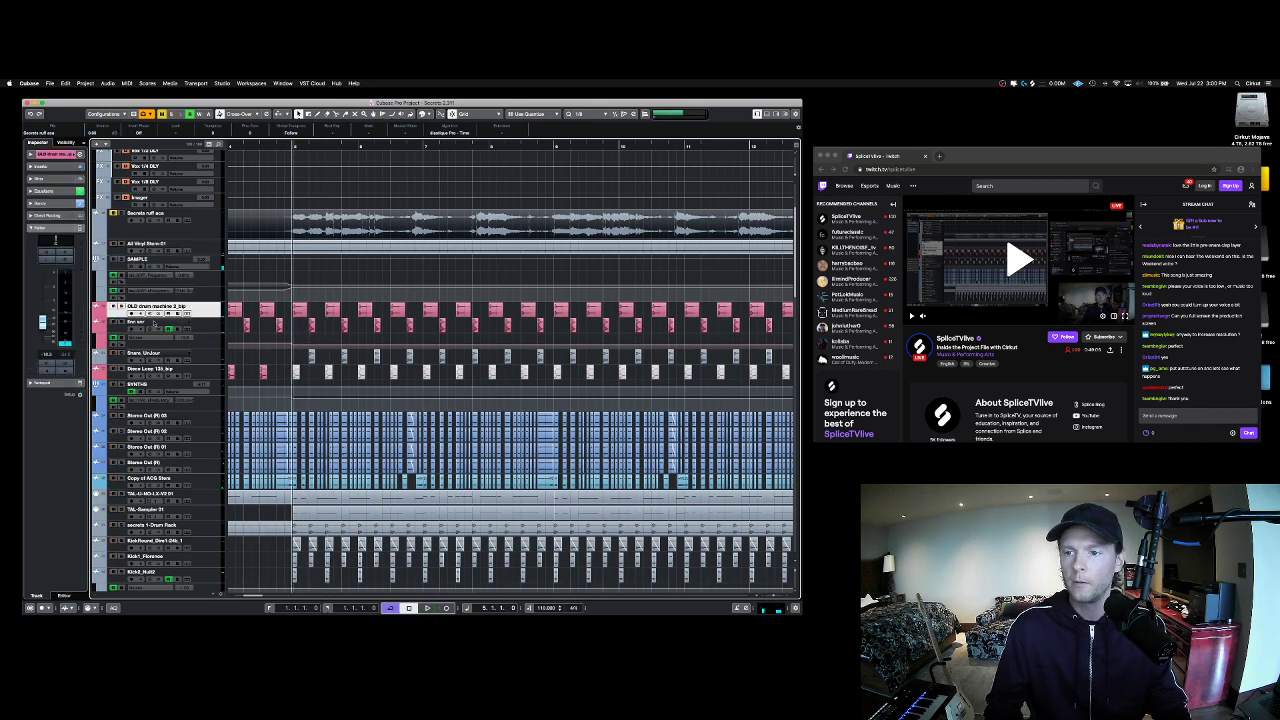
{"action": "left_click", "coordinate": [154, 323]}
{"action": "scroll", "coordinate": [154, 323], "scroll_direction": "up", "scroll_amount": 4}
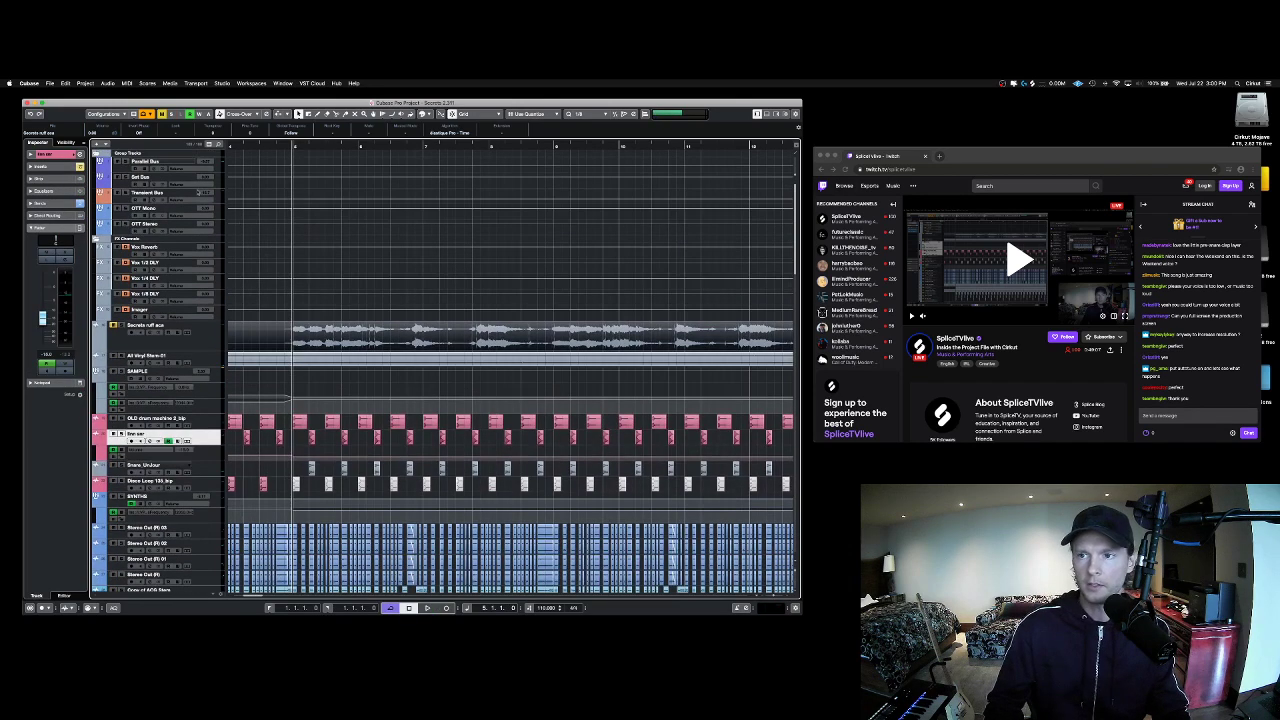
{"action": "left_click", "coordinate": [150, 163]}
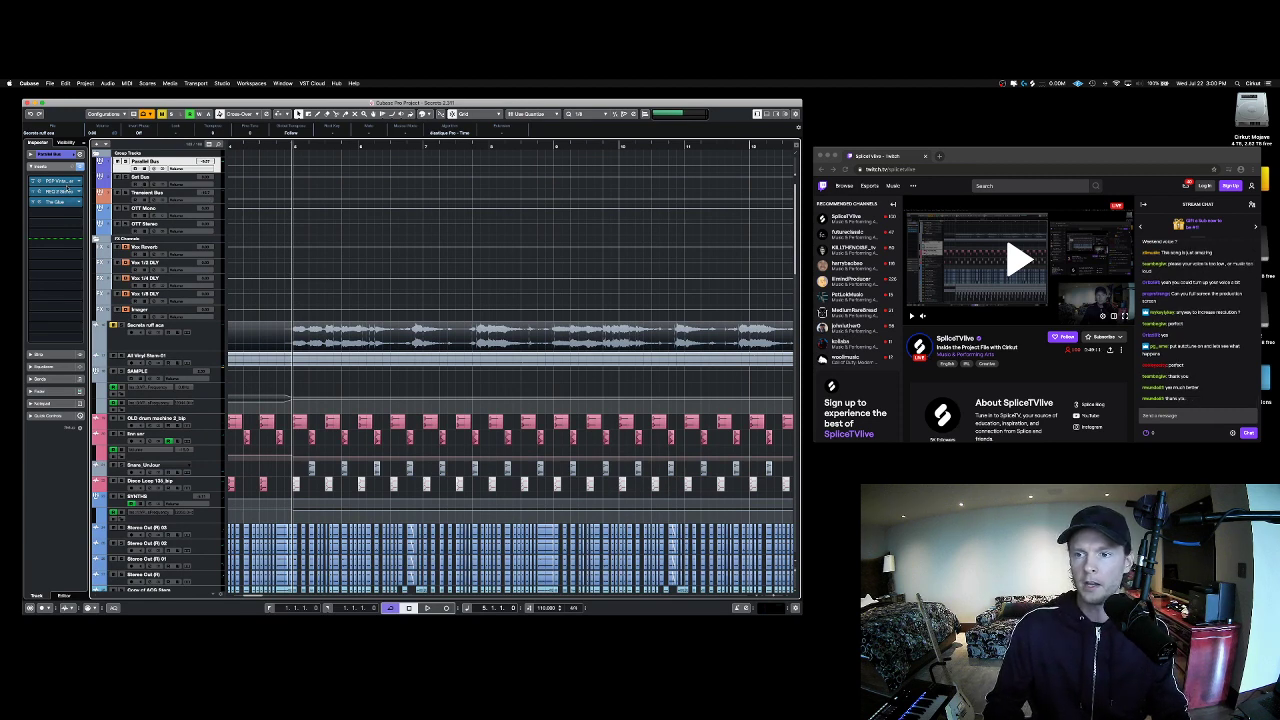
{"action": "left_click", "coordinate": [160, 424]}
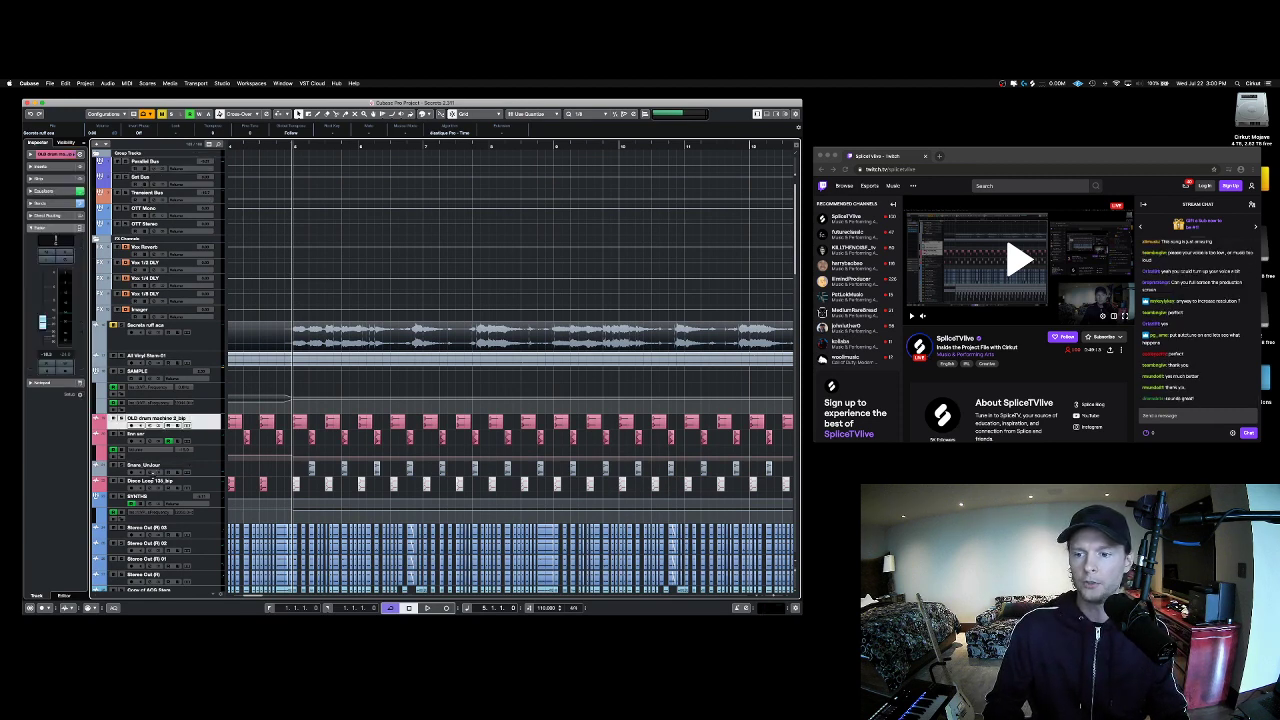
Step: Solo the Parallel Bus and the drum tracks from OLD drum machine 2 to Disco Loop, and play them briefly from bar 5
{"action": "left_click", "coordinate": [125, 161]}
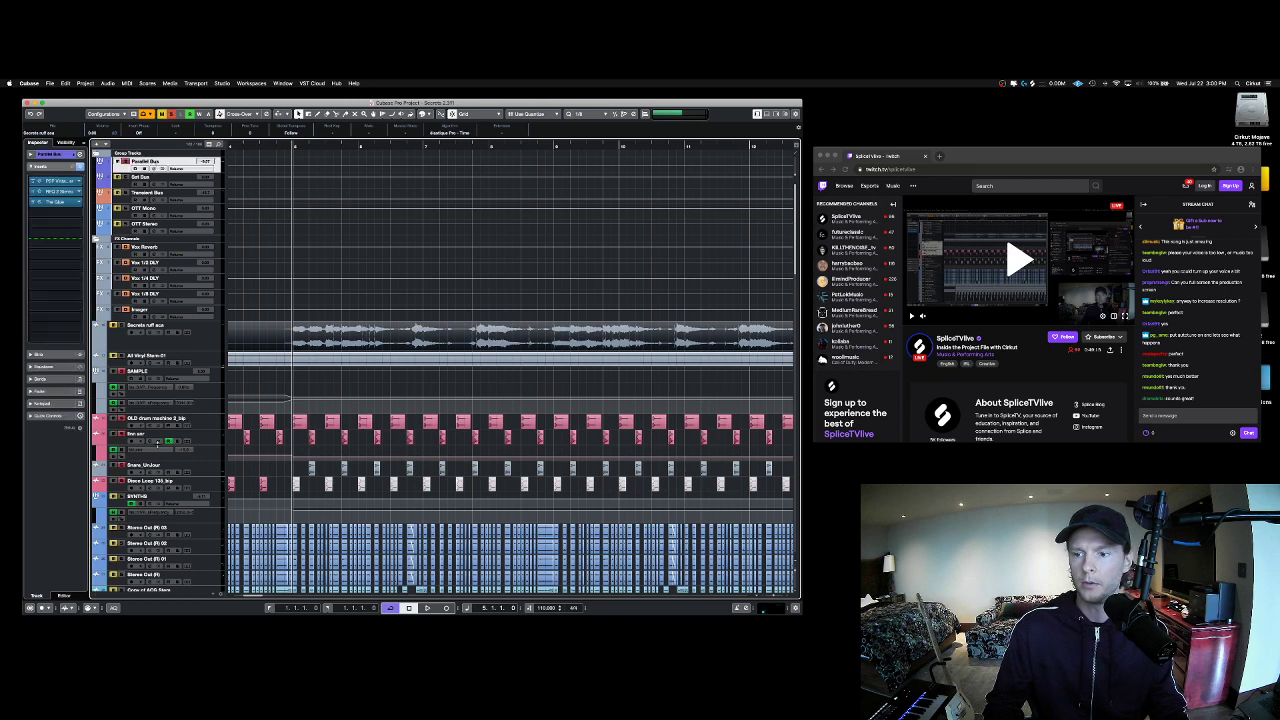
{"action": "key", "text": "space"}
{"action": "left_click", "coordinate": [150, 481], "text": "shift"}
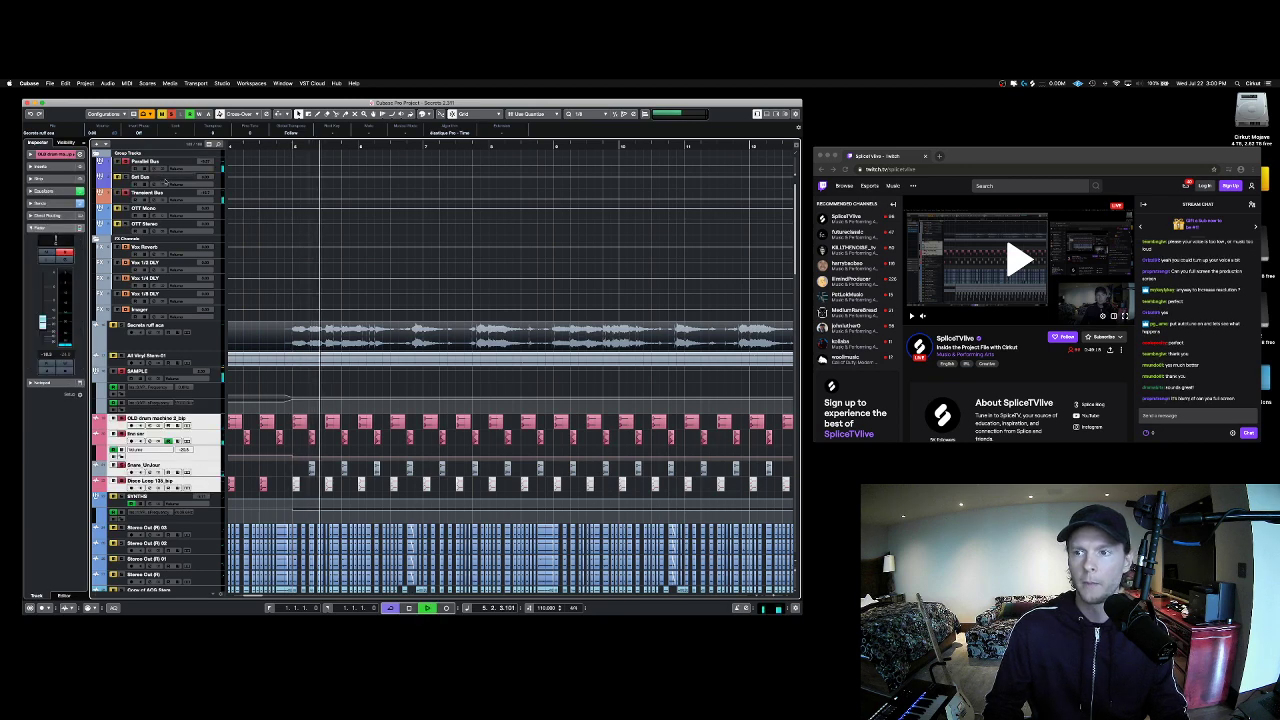
{"action": "left_click", "coordinate": [118, 168]}
{"action": "key", "text": "space"}
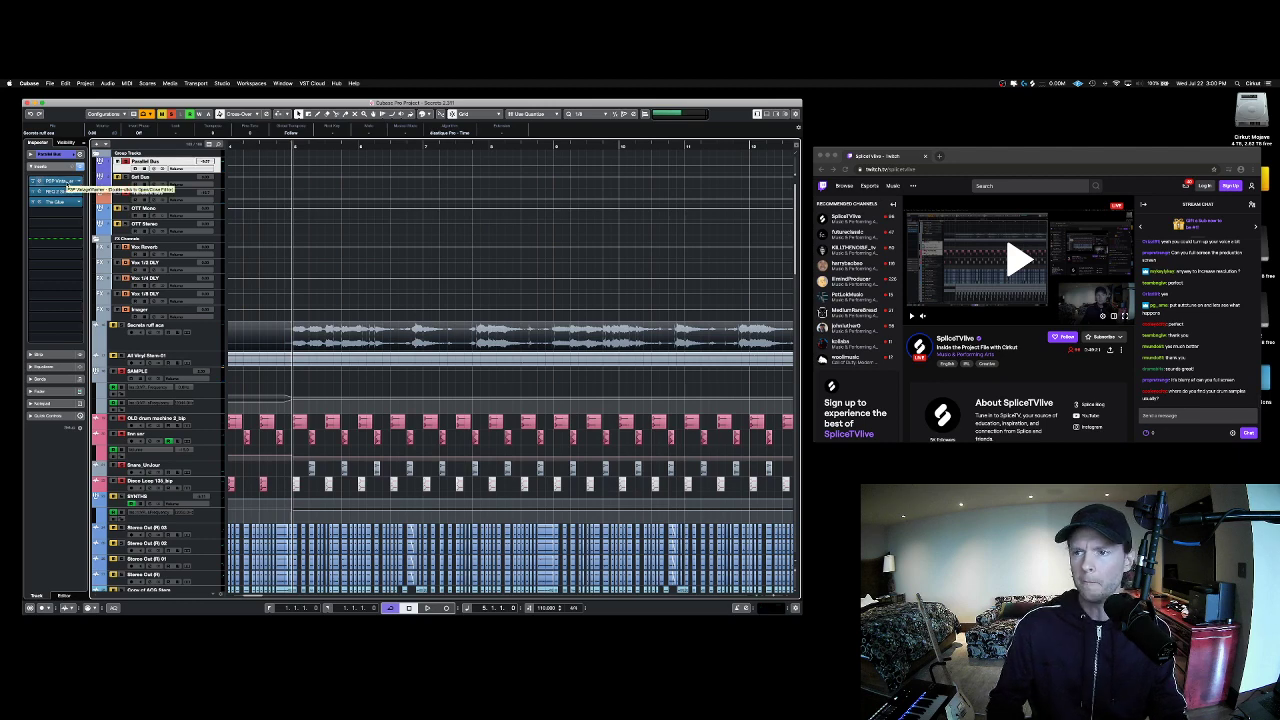
Step: Open the Parallel Bus's PSP VintageWarmer, Renaissance Equalizer and The Glue inserts side by side and play the drums through them
{"action": "double_click", "coordinate": [72, 181]}
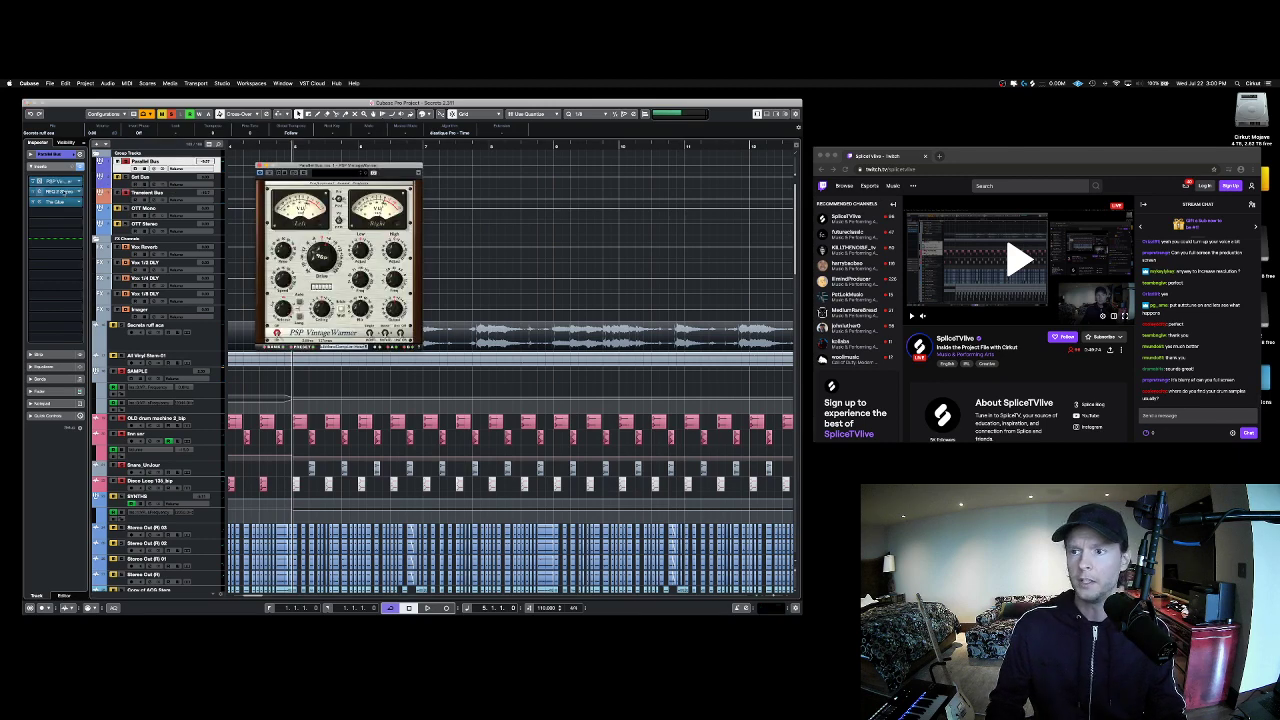
{"action": "double_click", "coordinate": [72, 192]}
{"action": "left_click_drag", "start_coordinate": [362, 225], "coordinate": [550, 209]}
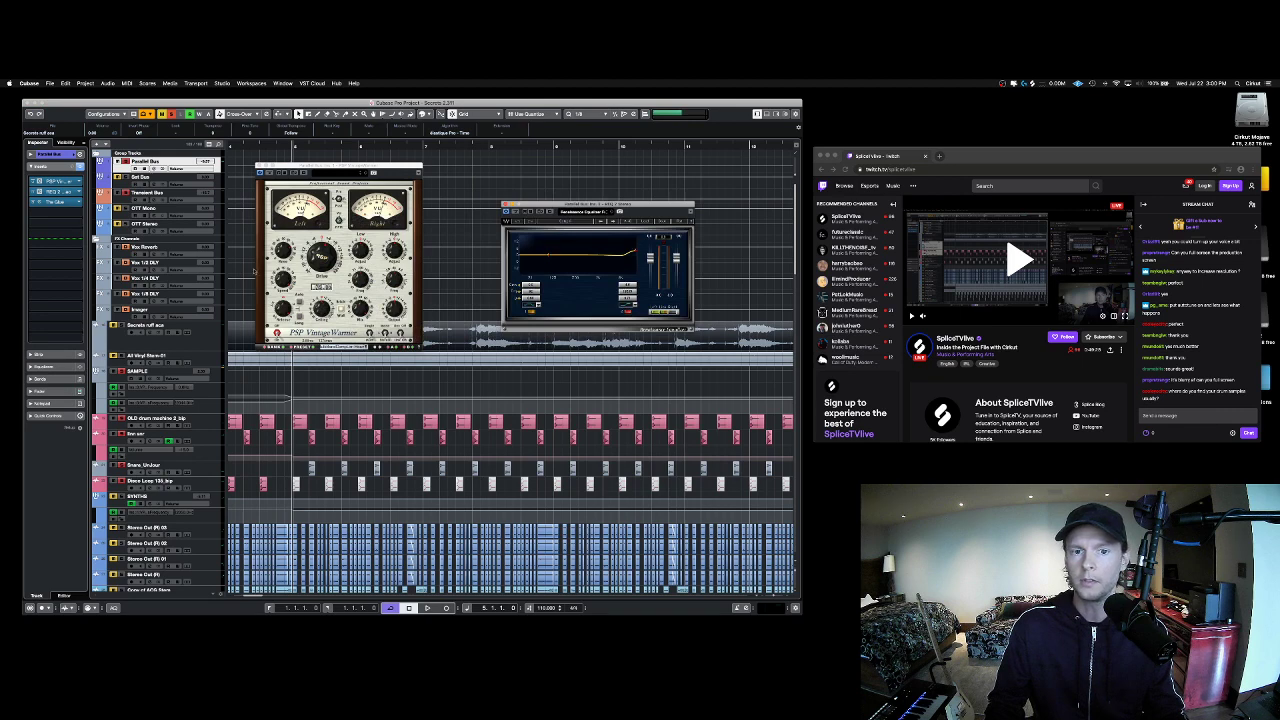
{"action": "double_click", "coordinate": [60, 202]}
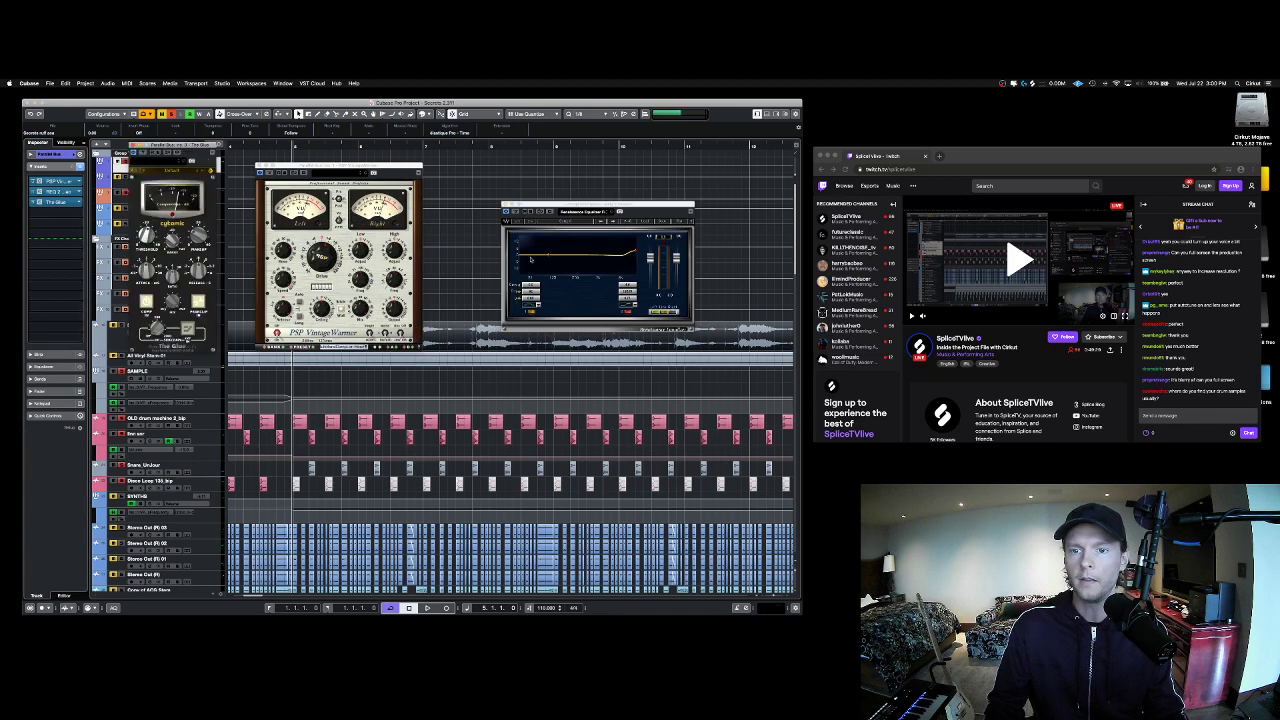
{"action": "key", "text": "space"}
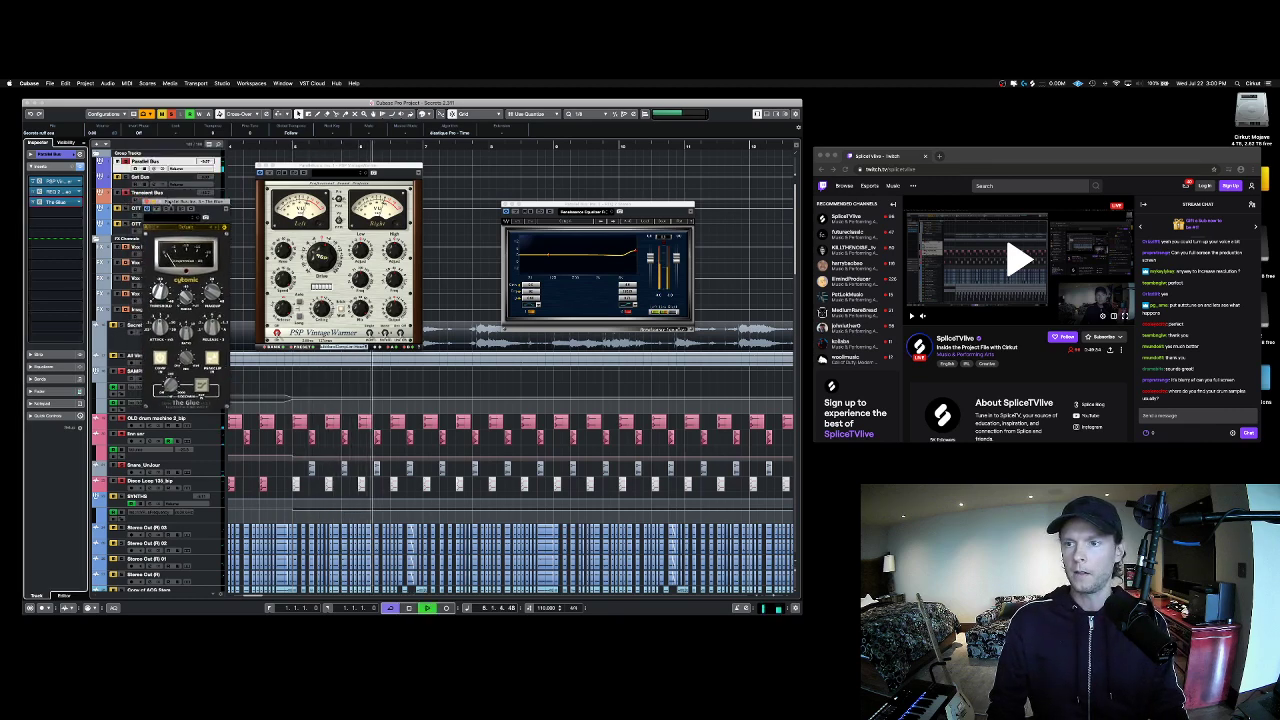
{"action": "key", "text": "space"}
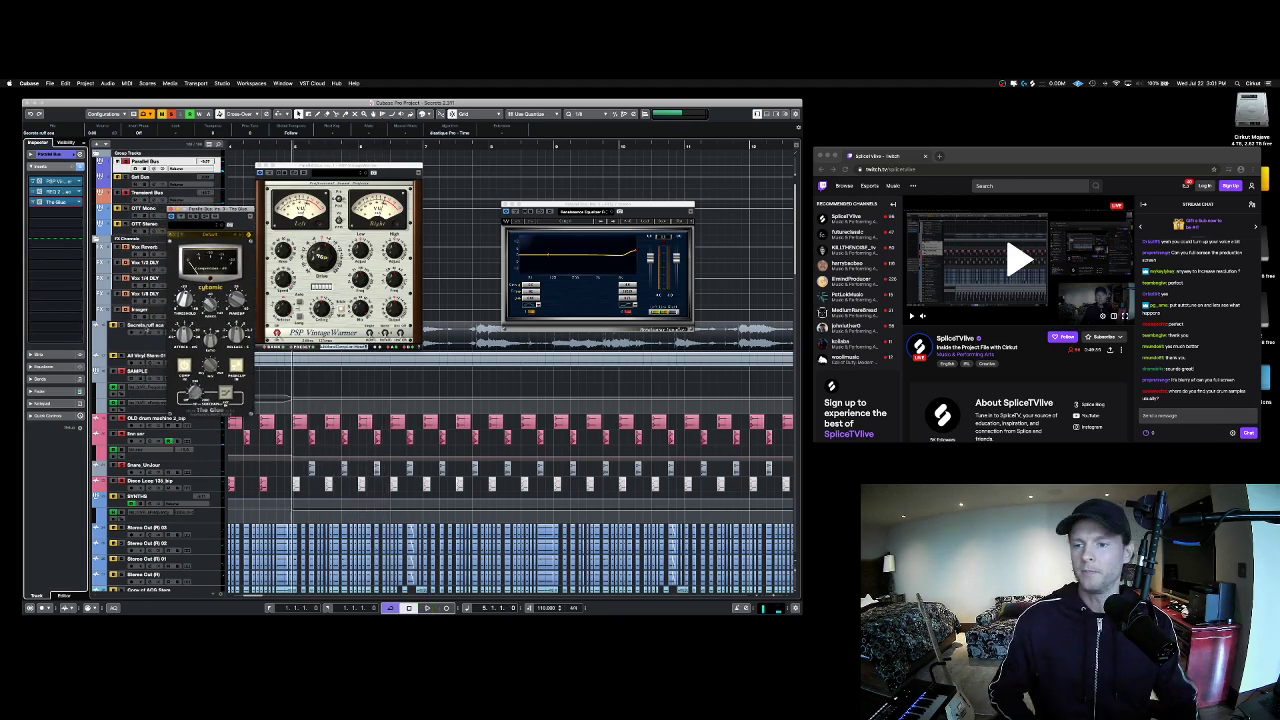
Step: Compare the drums from bar 5 with and without the Parallel Bus, toggling its solo between short playbacks
{"action": "left_click", "coordinate": [147, 420]}
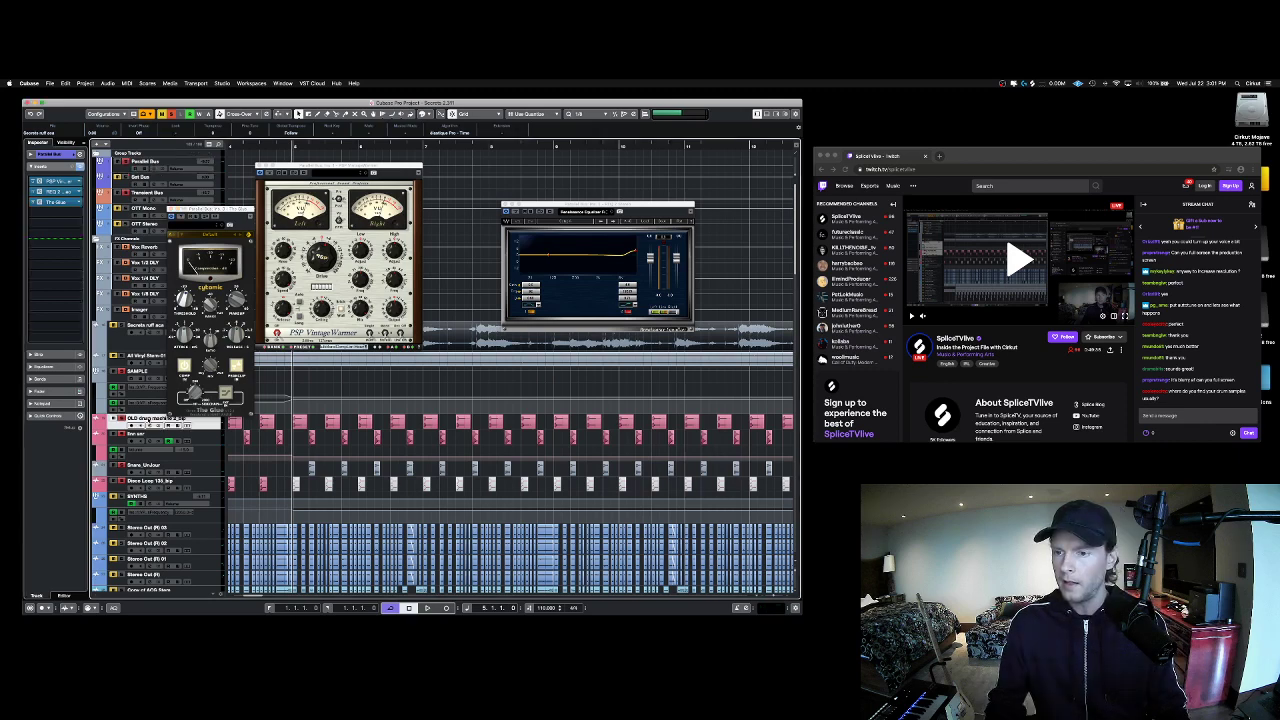
{"action": "left_click", "coordinate": [133, 153]}
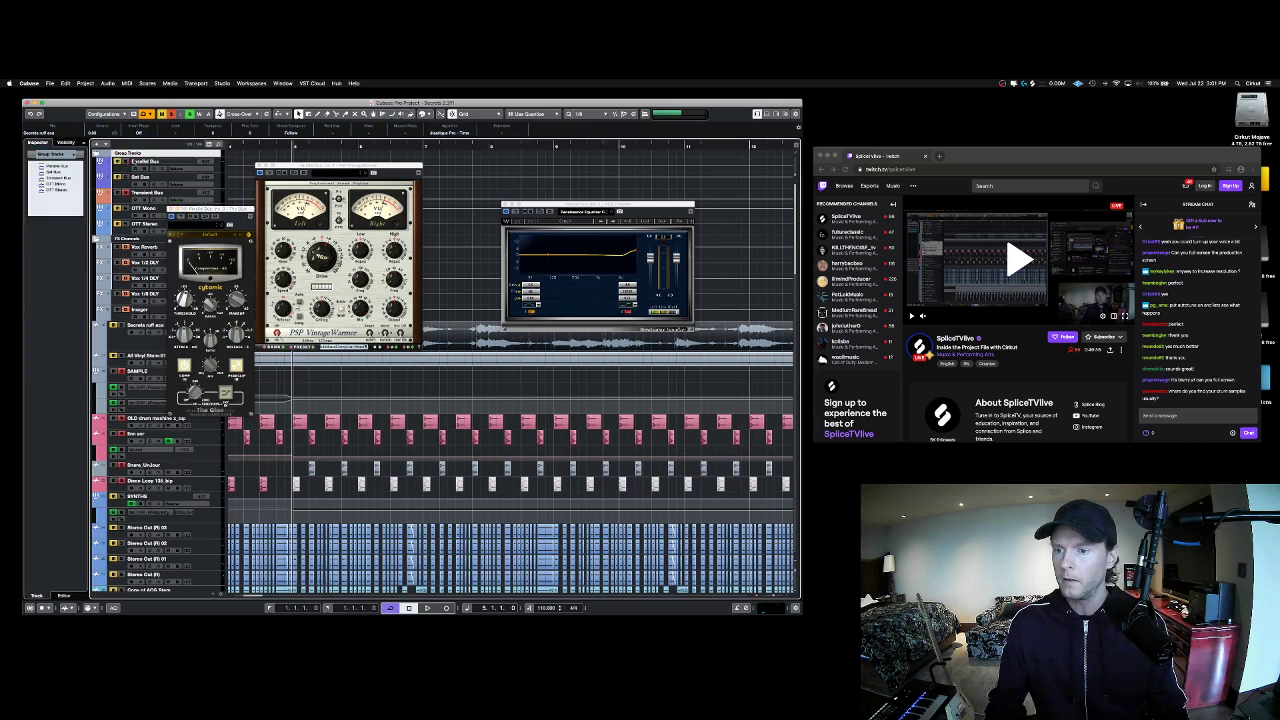
{"action": "key", "text": "space"}
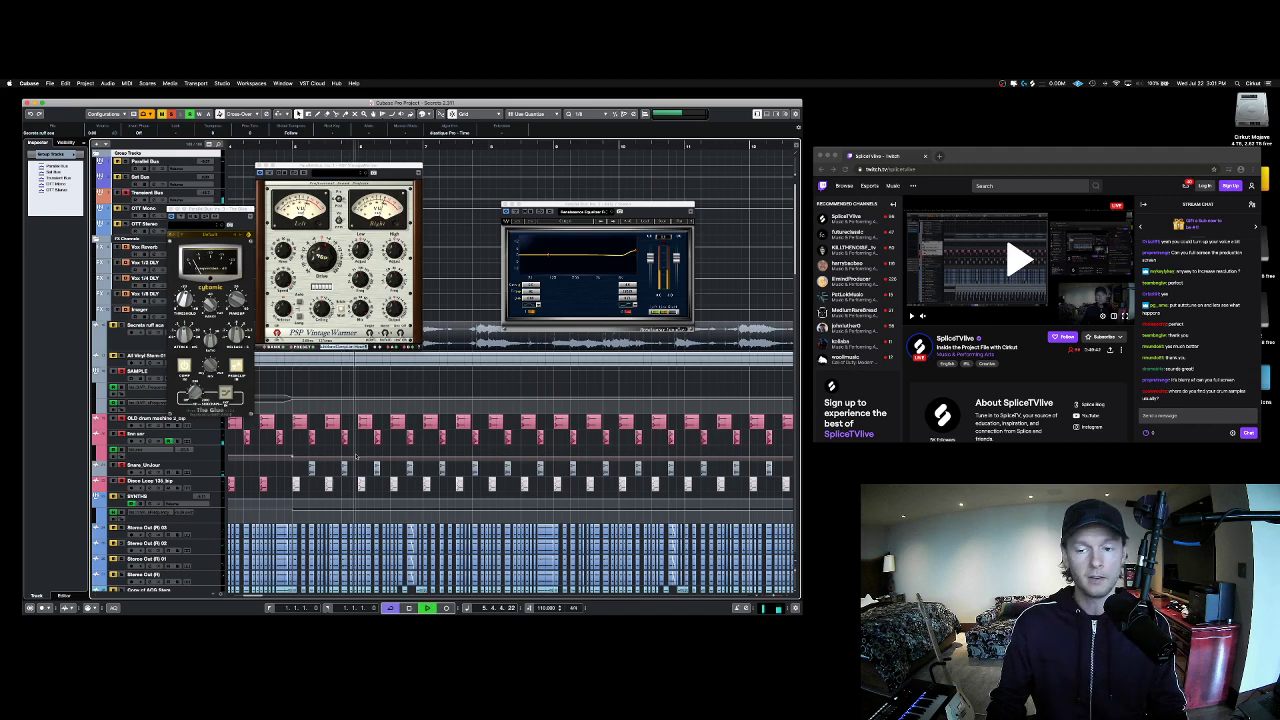
{"action": "key", "text": "space"}
{"action": "key", "text": "space"}
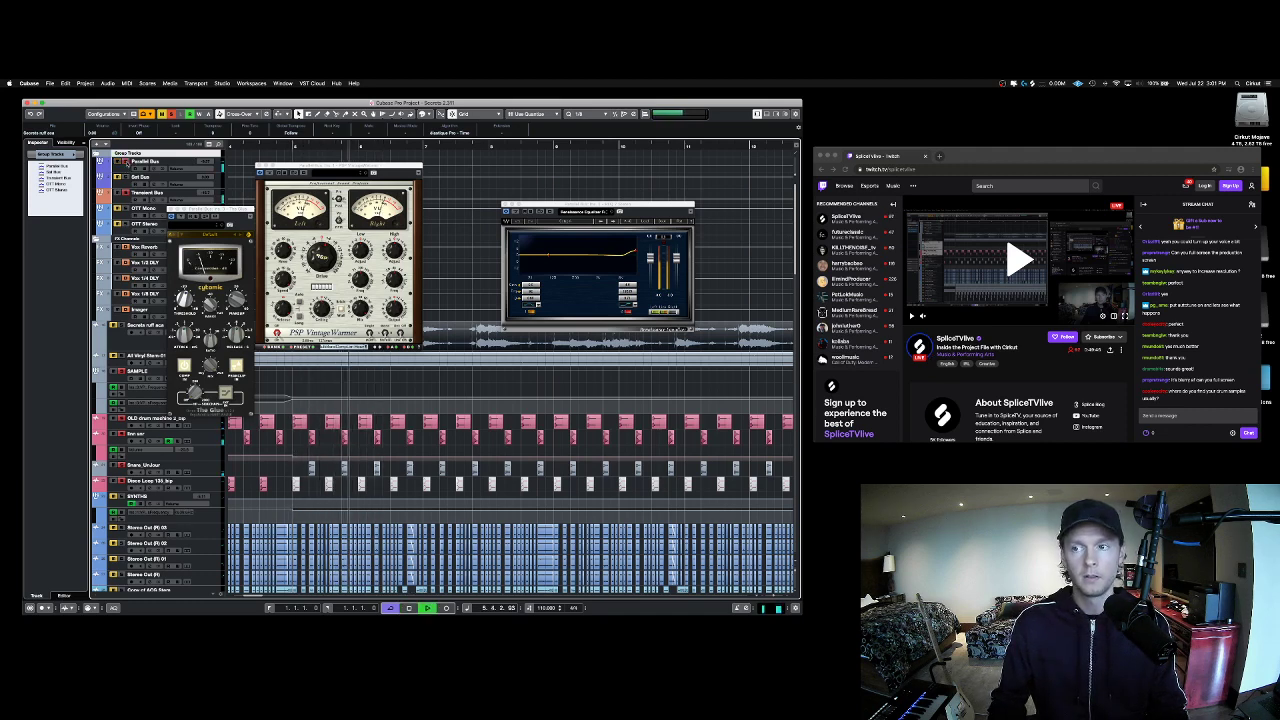
{"action": "key", "text": "space"}
{"action": "left_click", "coordinate": [126, 162]}
{"action": "key", "text": "space"}
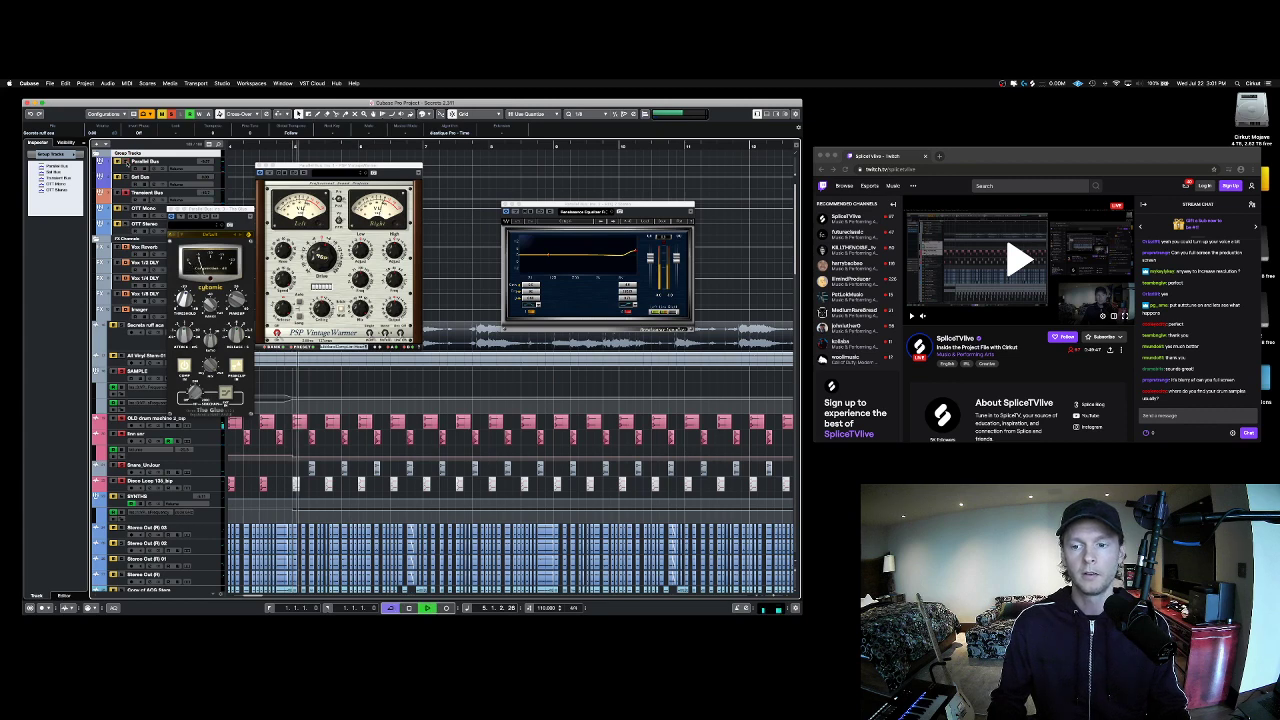
{"action": "key", "text": "space"}
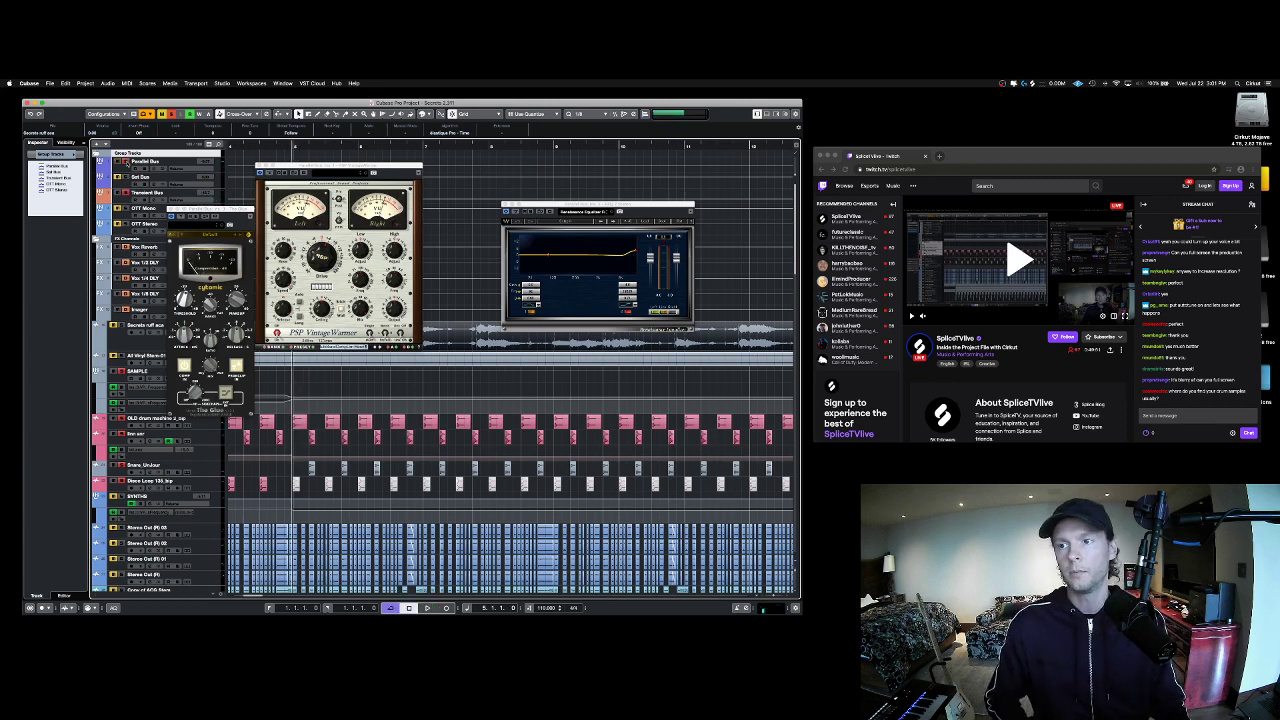
{"action": "left_click", "coordinate": [126, 162]}
Step: Play the soloed drums while watching the PSP VintageWarmer on the Parallel Bus, stop playback and close that plug-in
{"action": "left_click", "coordinate": [318, 255]}
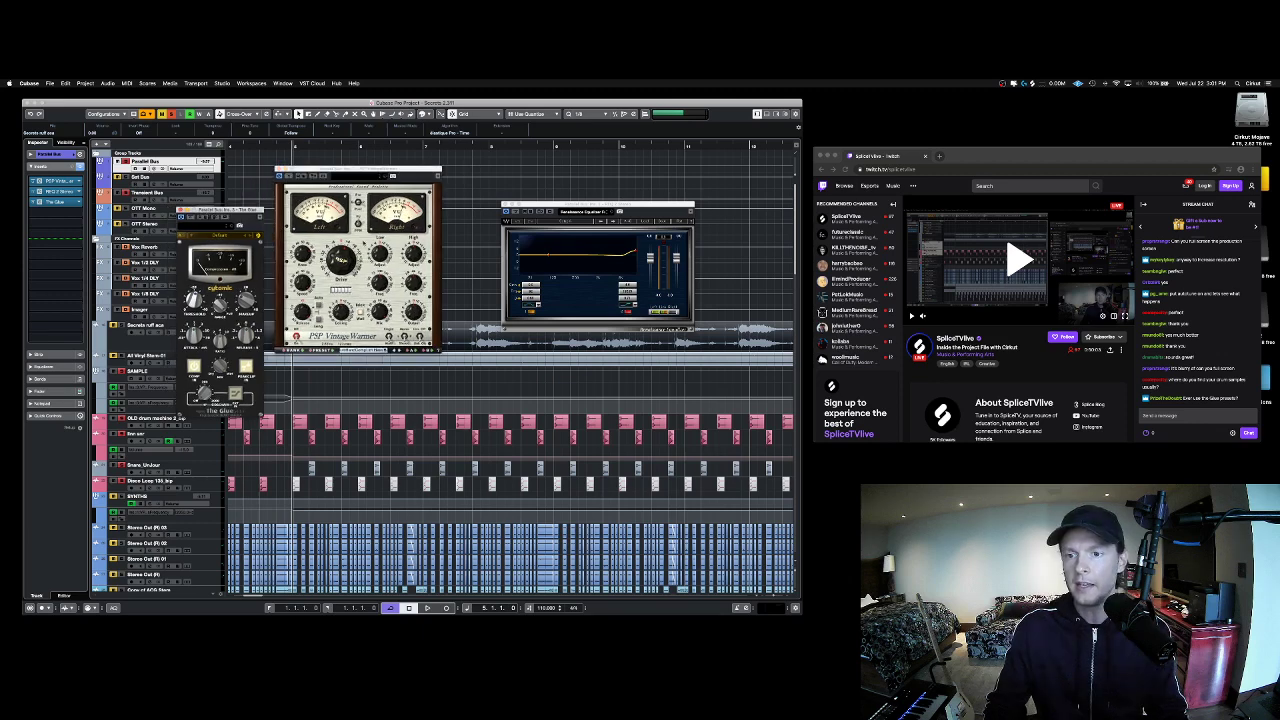
{"action": "left_click", "coordinate": [349, 170]}
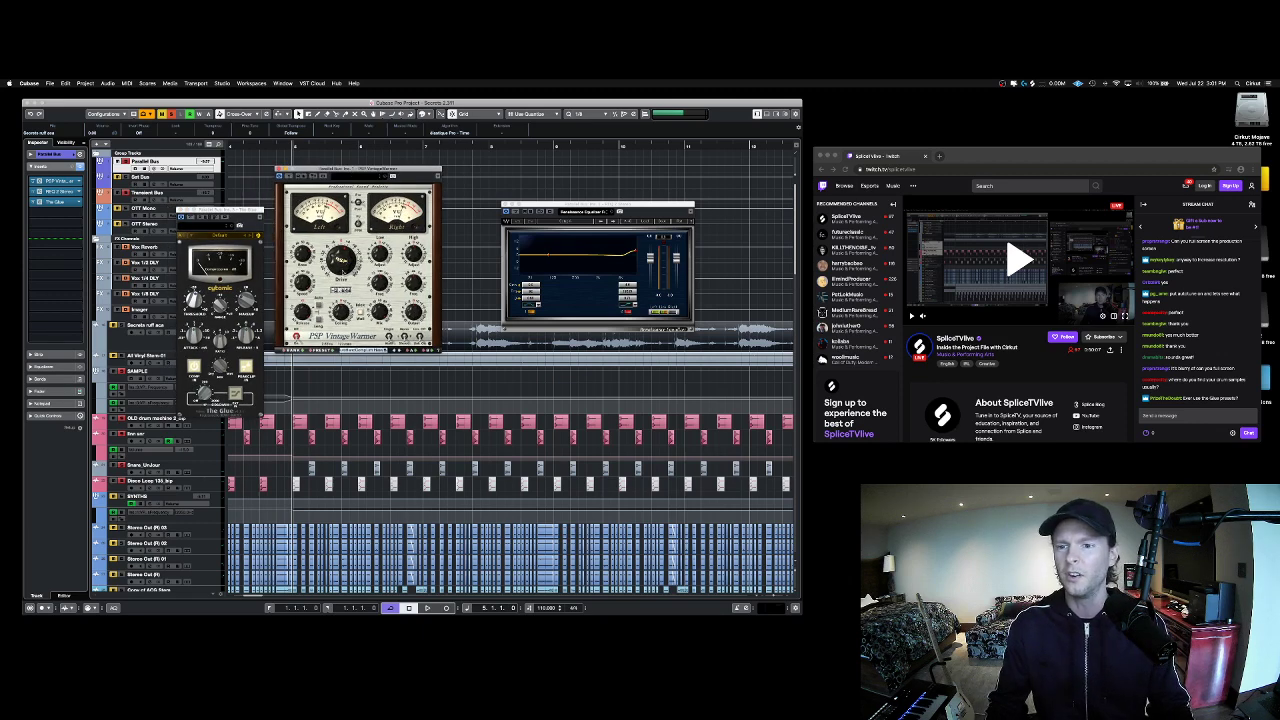
{"action": "key", "text": "space"}
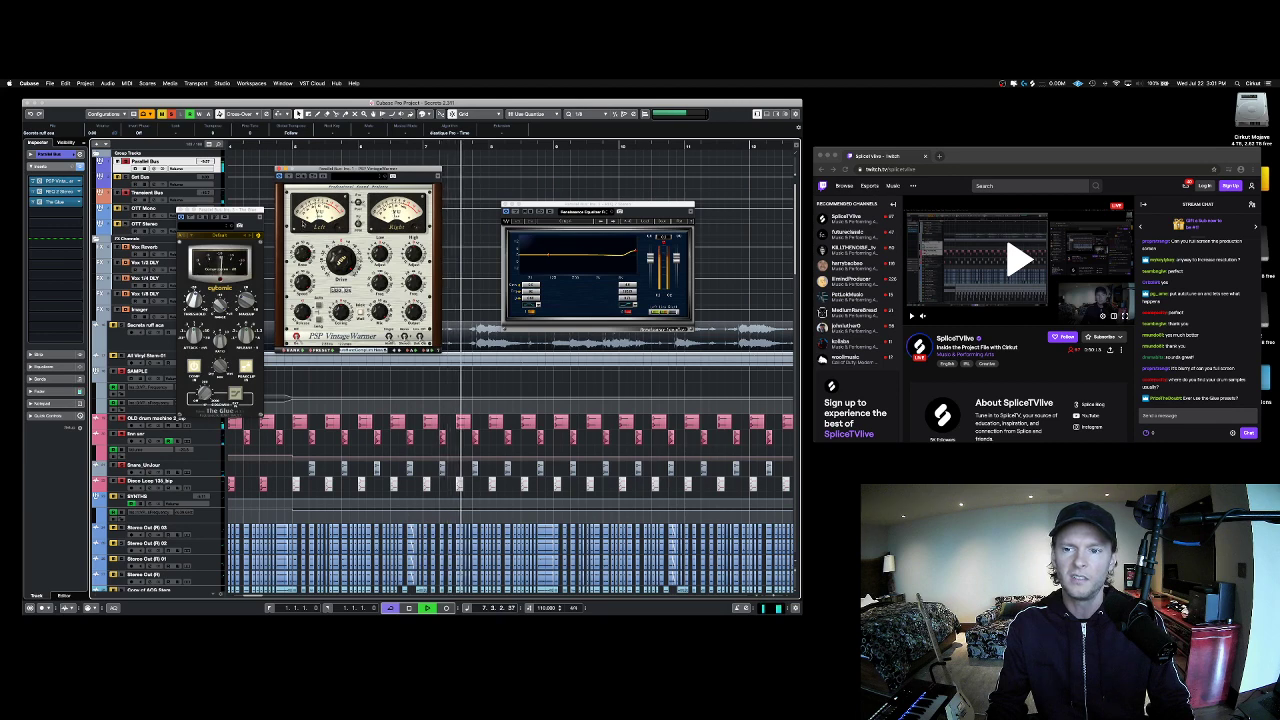
{"action": "key", "text": "space"}
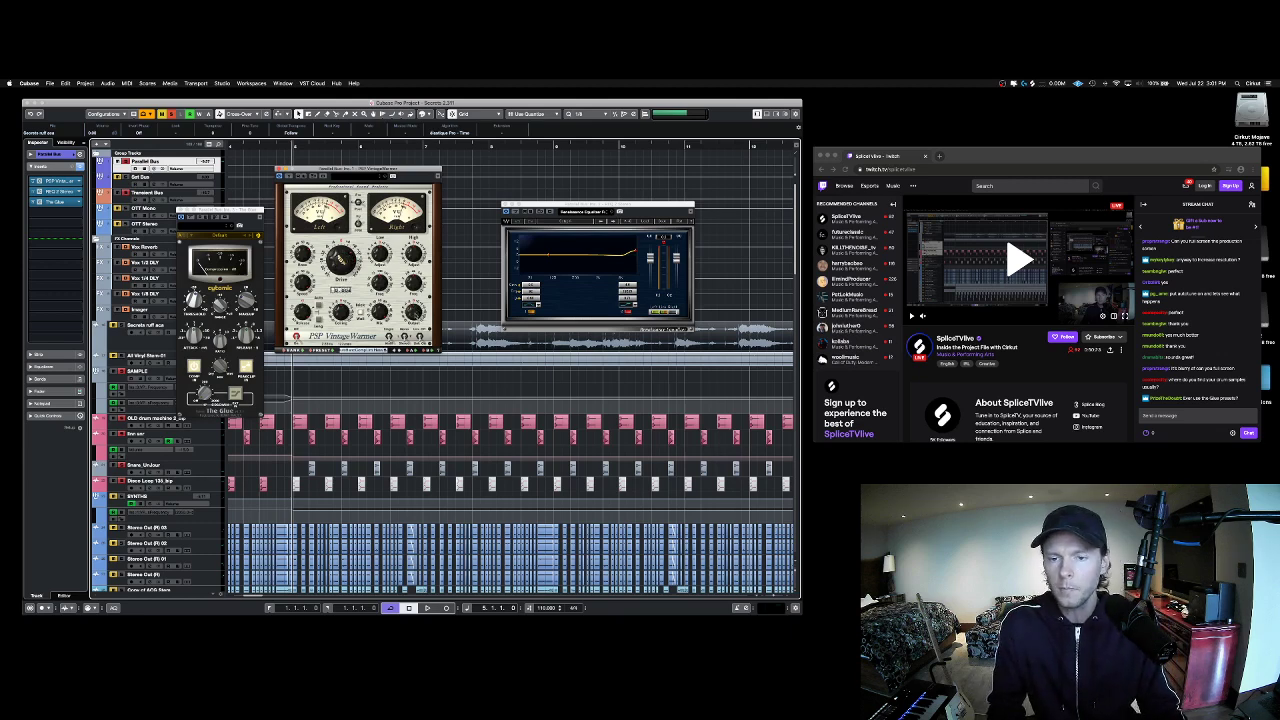
{"action": "left_click", "coordinate": [280, 172]}
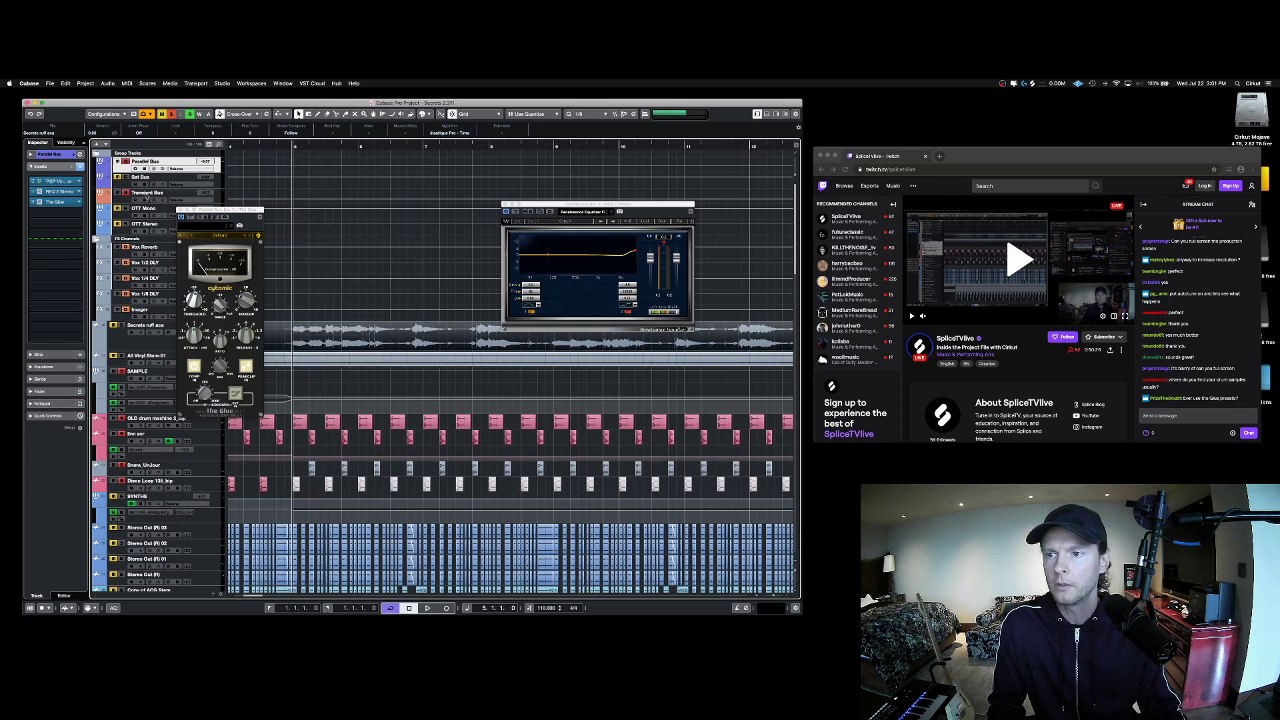
Step: Turn off the solo on the drum and bus tracks, select the Snare track and place The Glue beside the equalizer
{"action": "left_click", "coordinate": [147, 197], "text": "super"}
{"action": "key", "text": "s"}
{"action": "key", "text": "space"}
{"action": "key", "text": "space"}
{"action": "left_click", "coordinate": [148, 371]}
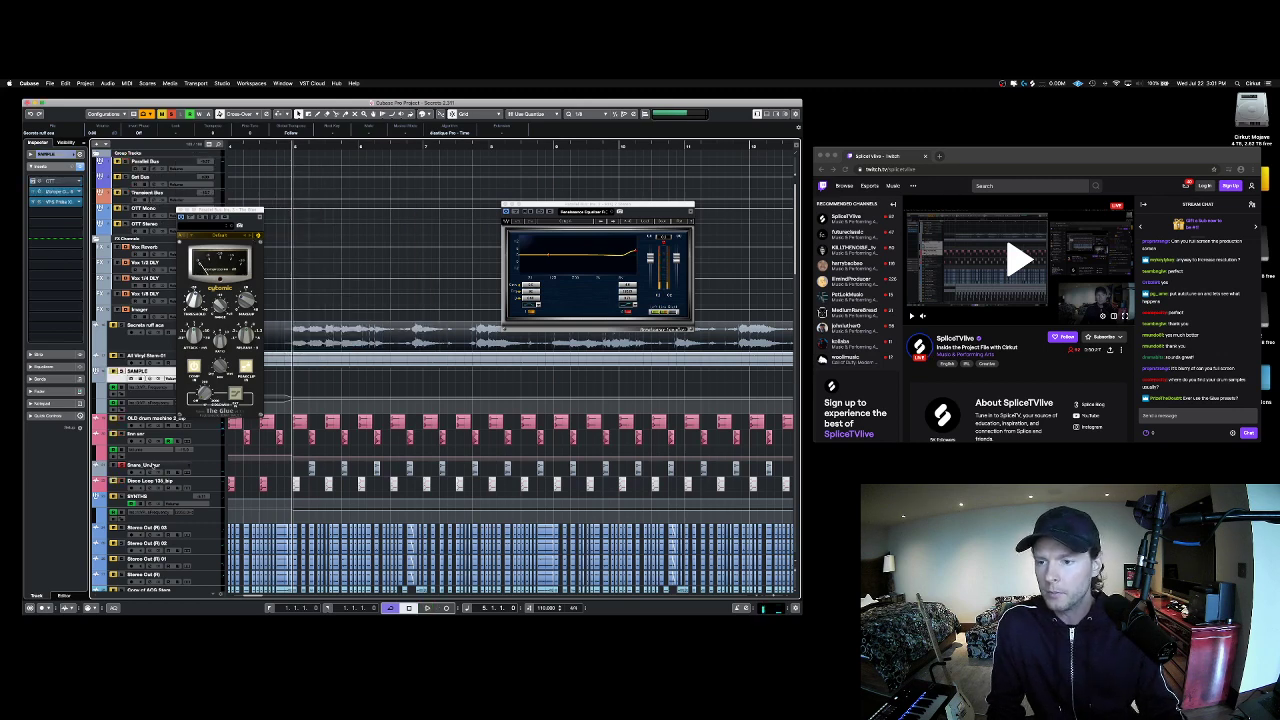
{"action": "left_click", "coordinate": [150, 465]}
{"action": "left_click_drag", "start_coordinate": [201, 210], "coordinate": [427, 196]}
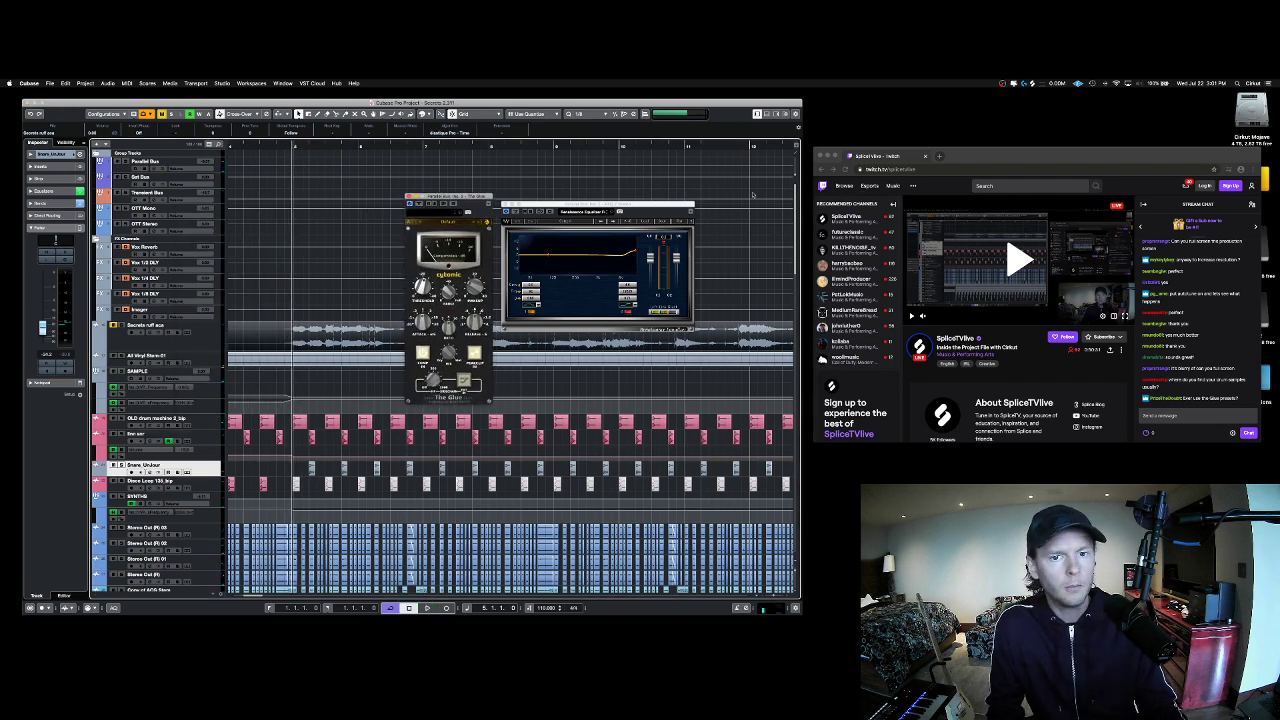
Step: Check the SpliceTVlive chat on Twitch in Chrome twice, returning to the Cubase project each time
{"action": "left_click", "coordinate": [1208, 351]}
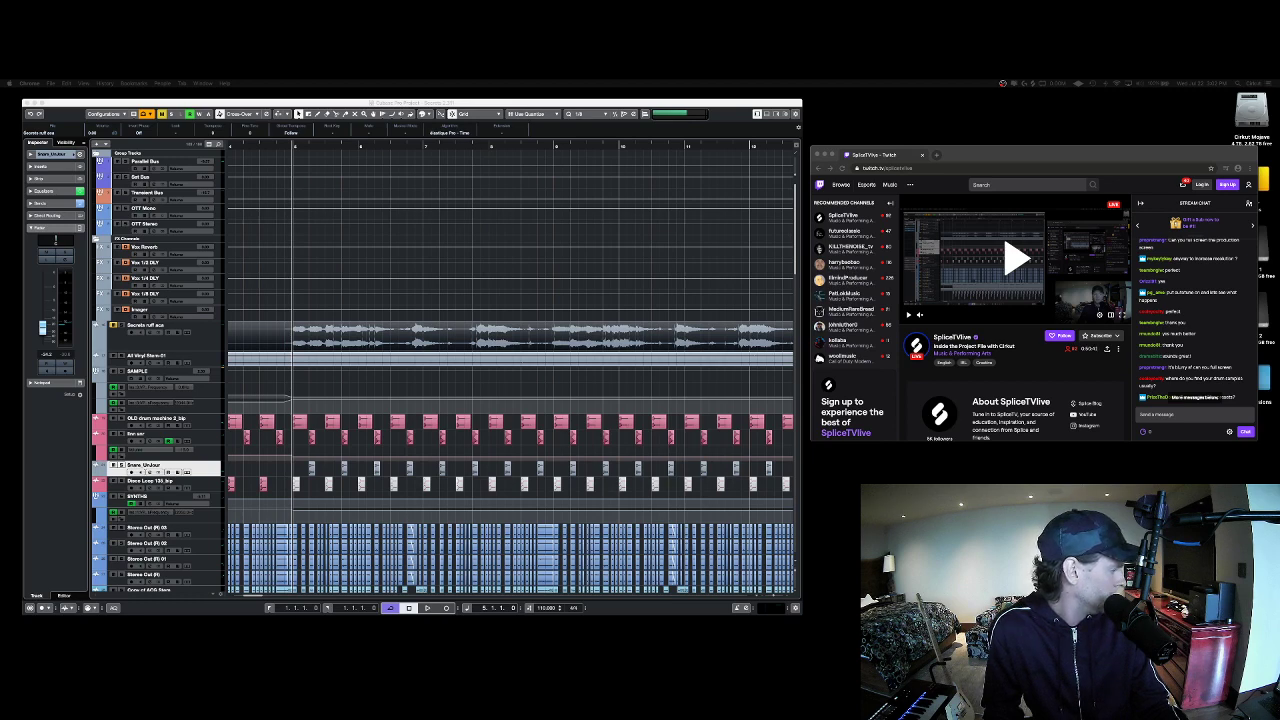
{"action": "left_click", "coordinate": [632, 212]}
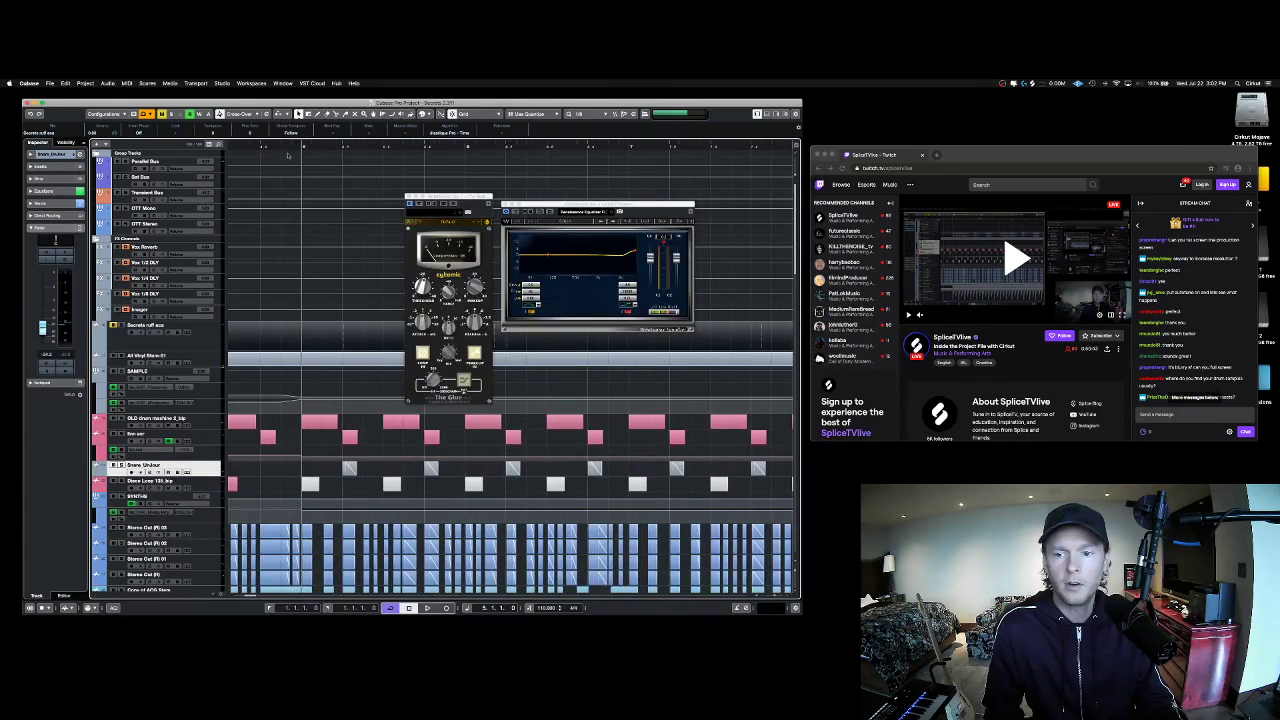
{"action": "key", "text": "super+Tab"}
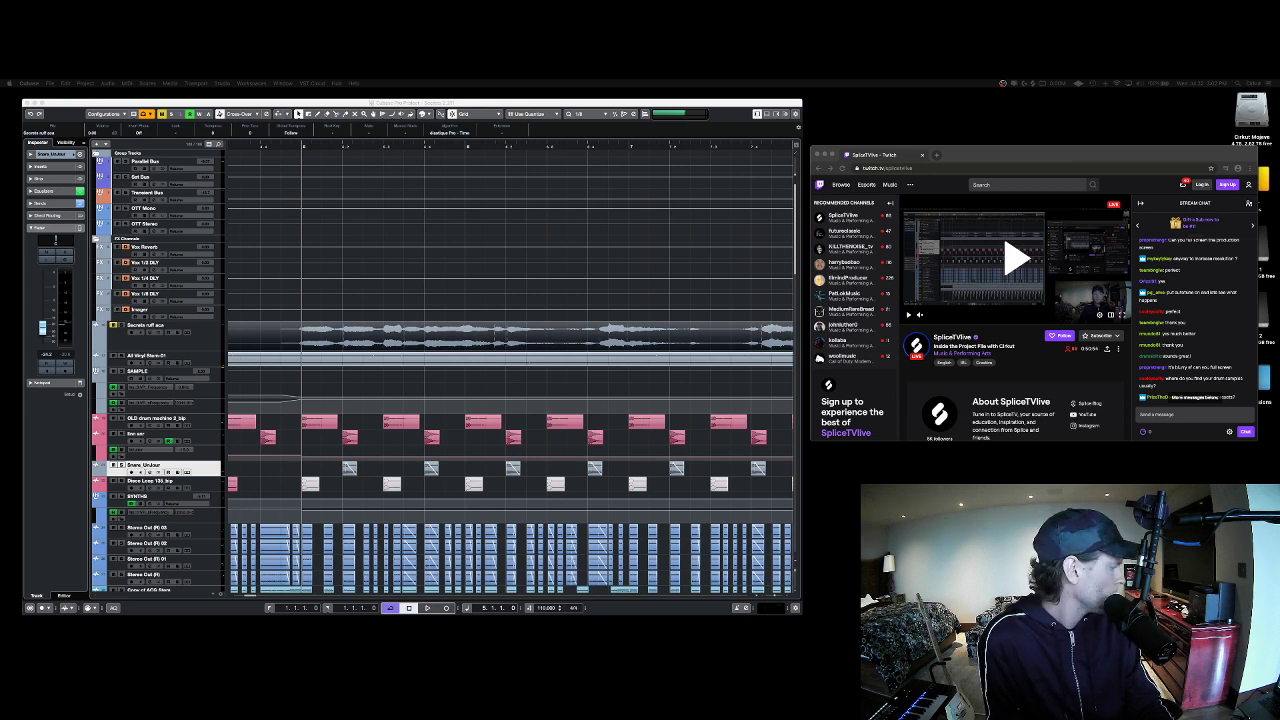
{"action": "left_click", "coordinate": [337, 234]}
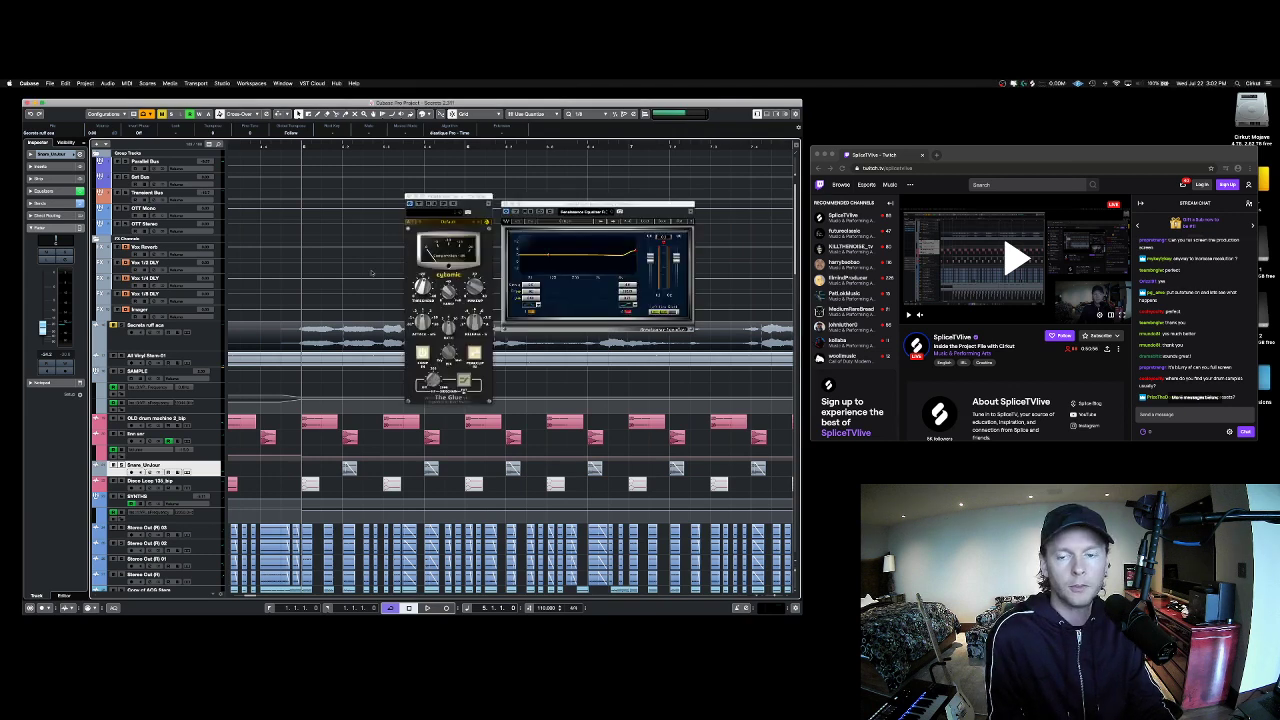
Step: Extend the track selection from the Snare up to OLD drum machine 2 and close The Glue and Renaissance Equalizer
{"action": "left_click_drag", "start_coordinate": [296, 146], "coordinate": [296, 152]}
{"action": "key", "text": "h"}
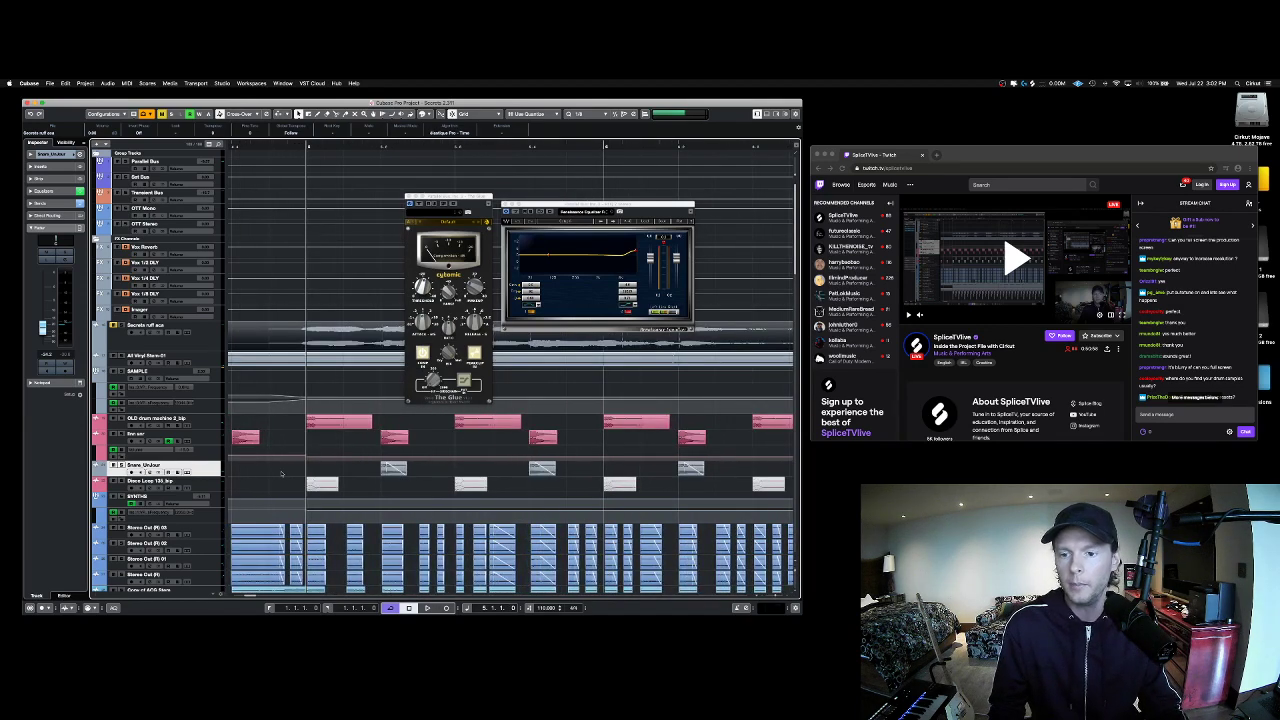
{"action": "scroll", "coordinate": [249, 514], "scroll_direction": "down", "scroll_amount": 2}
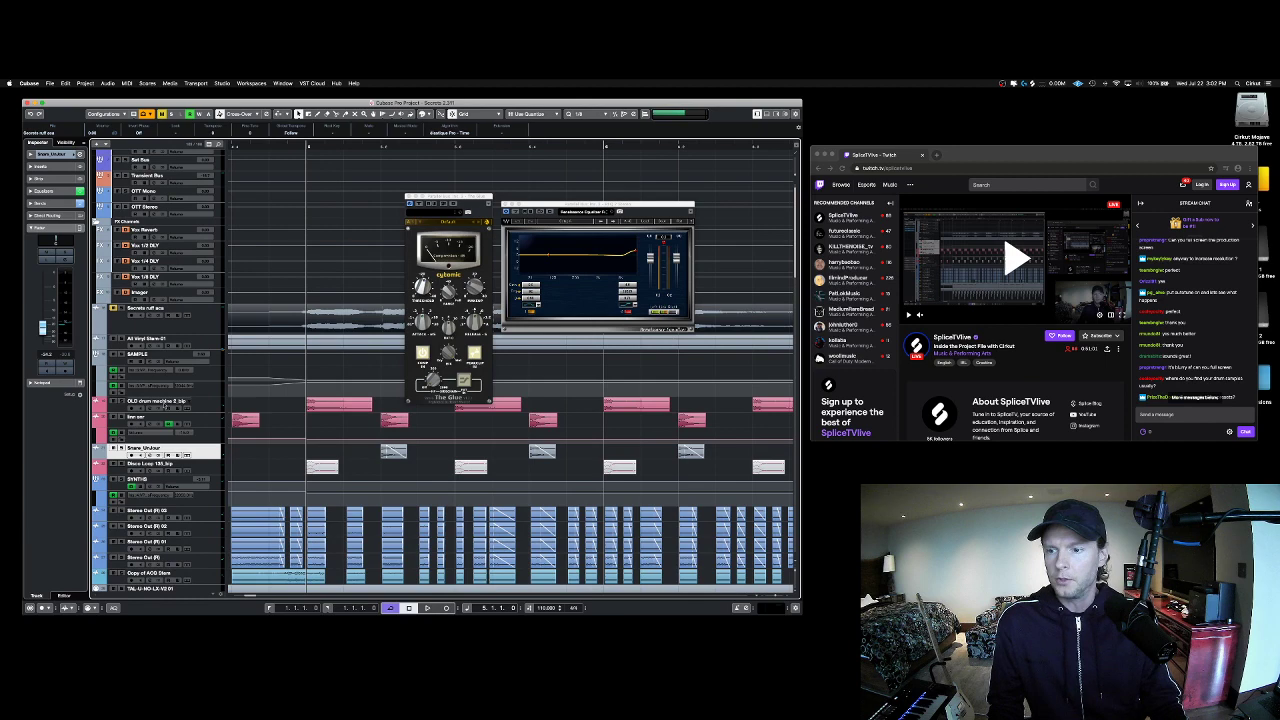
{"action": "left_click", "coordinate": [164, 406], "text": "shift"}
{"action": "key", "text": "g"}
{"action": "key", "text": "g"}
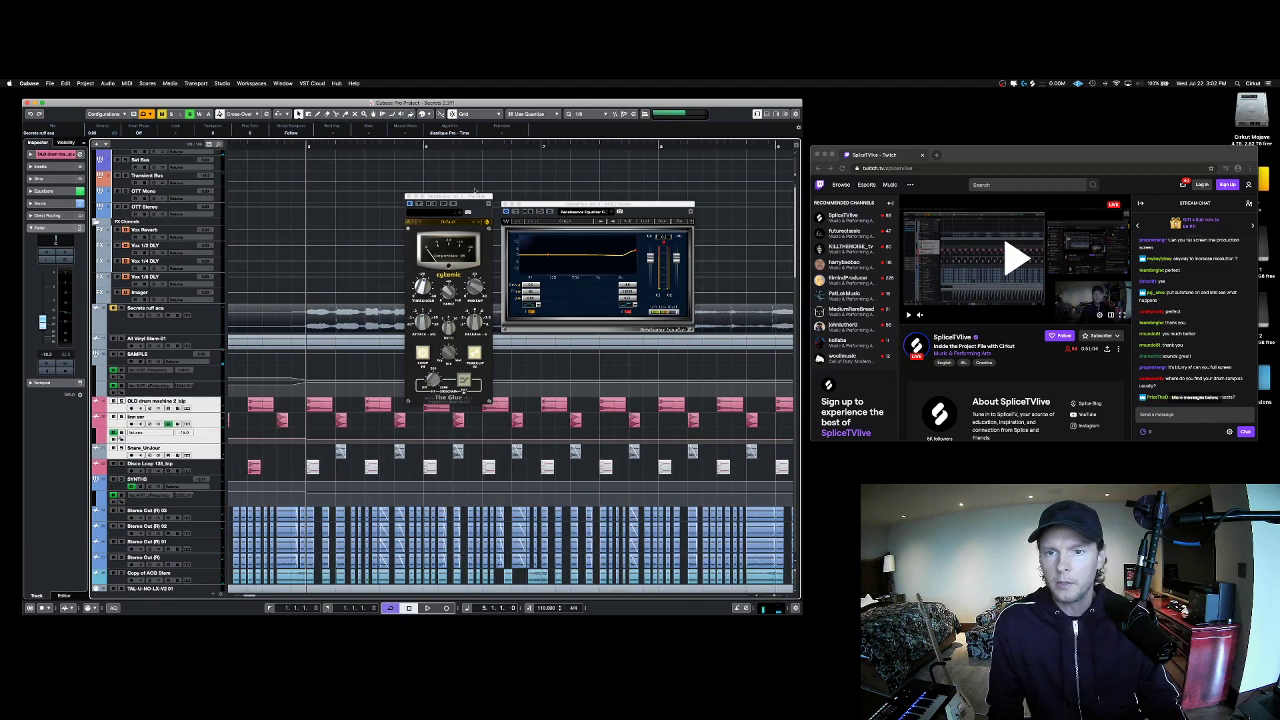
{"action": "left_click", "coordinate": [409, 196]}
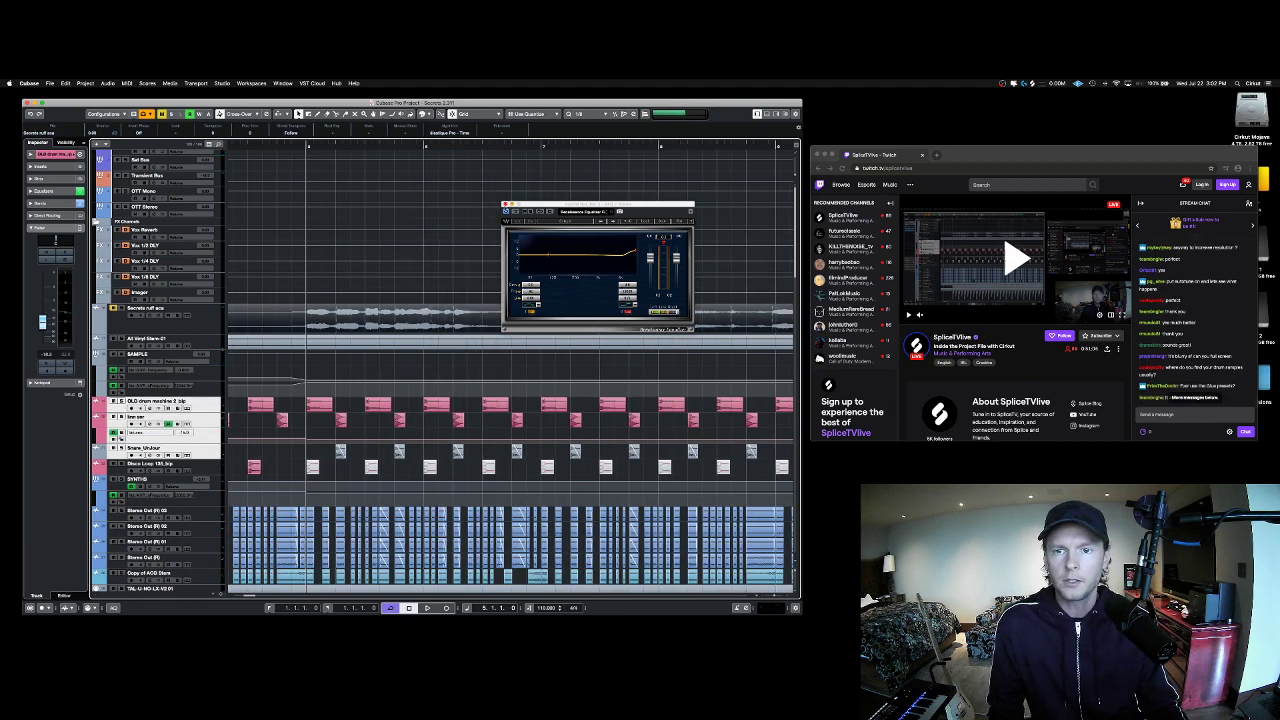
{"action": "key", "text": "super+w"}
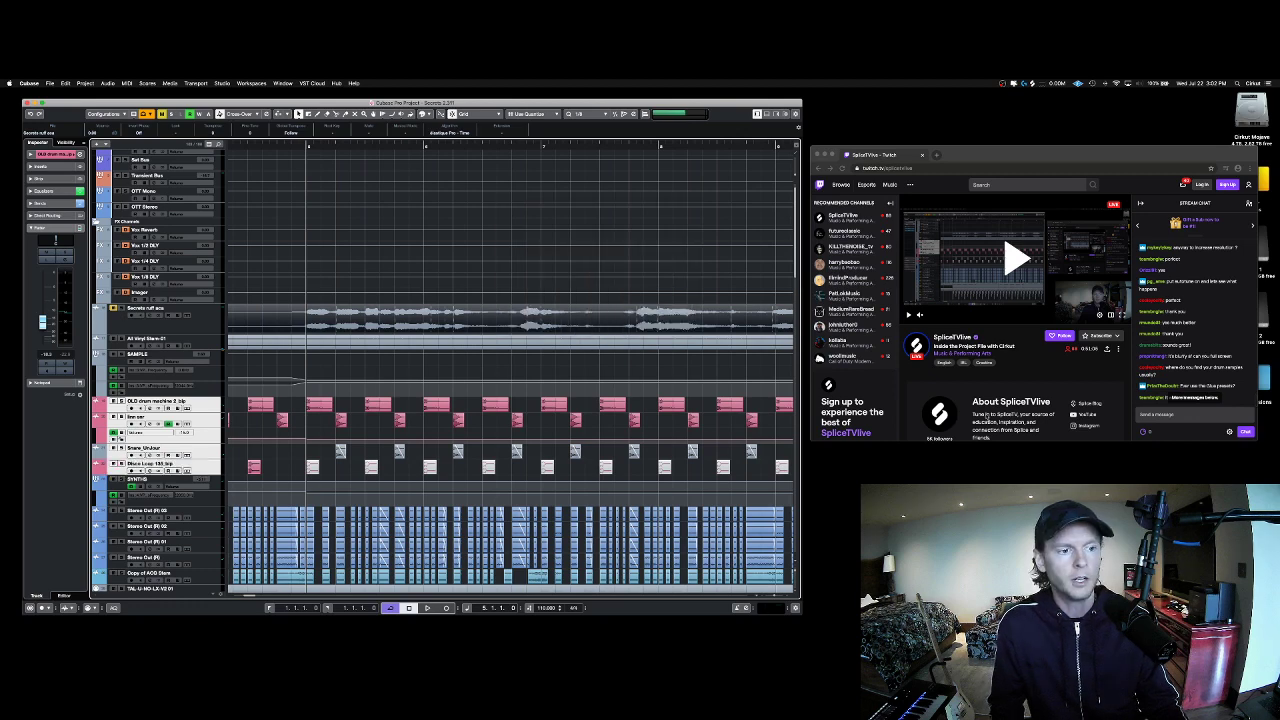
Step: Switch to Chrome to read the Twitch chat, return to Cubase and select the Secrets ruff aca track
{"action": "key", "text": "super+Tab"}
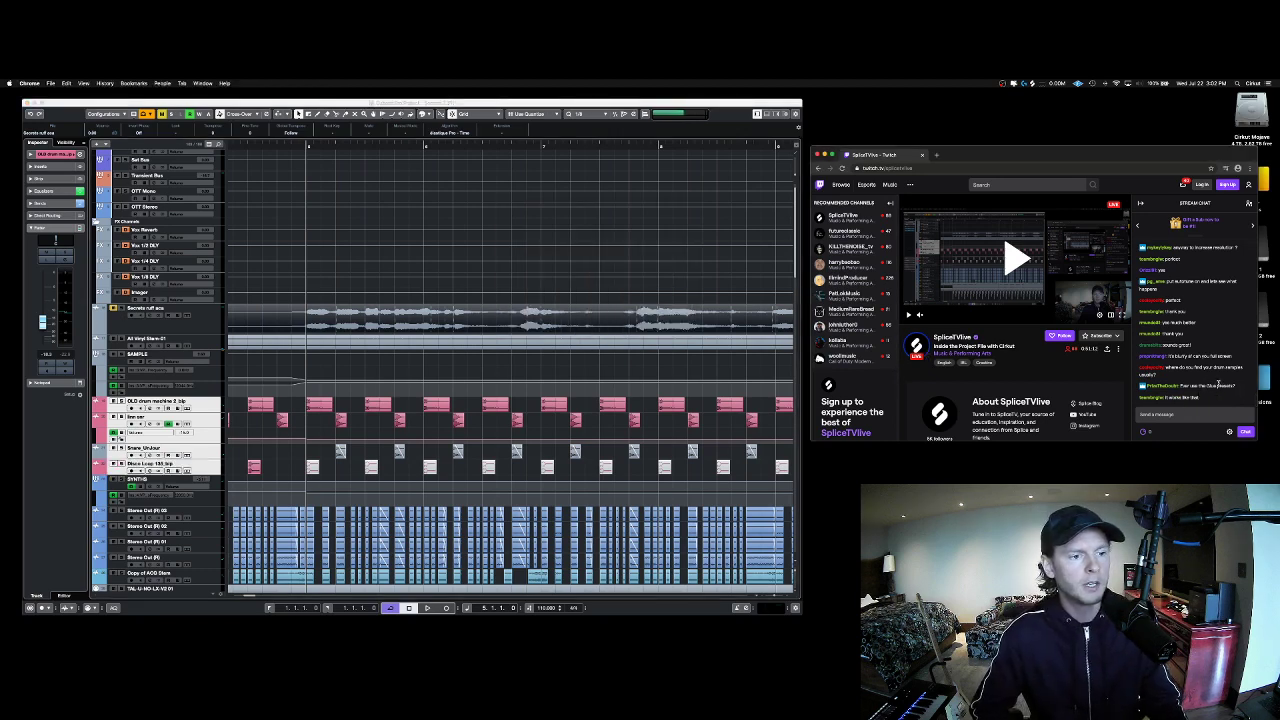
{"action": "left_click", "coordinate": [152, 326]}
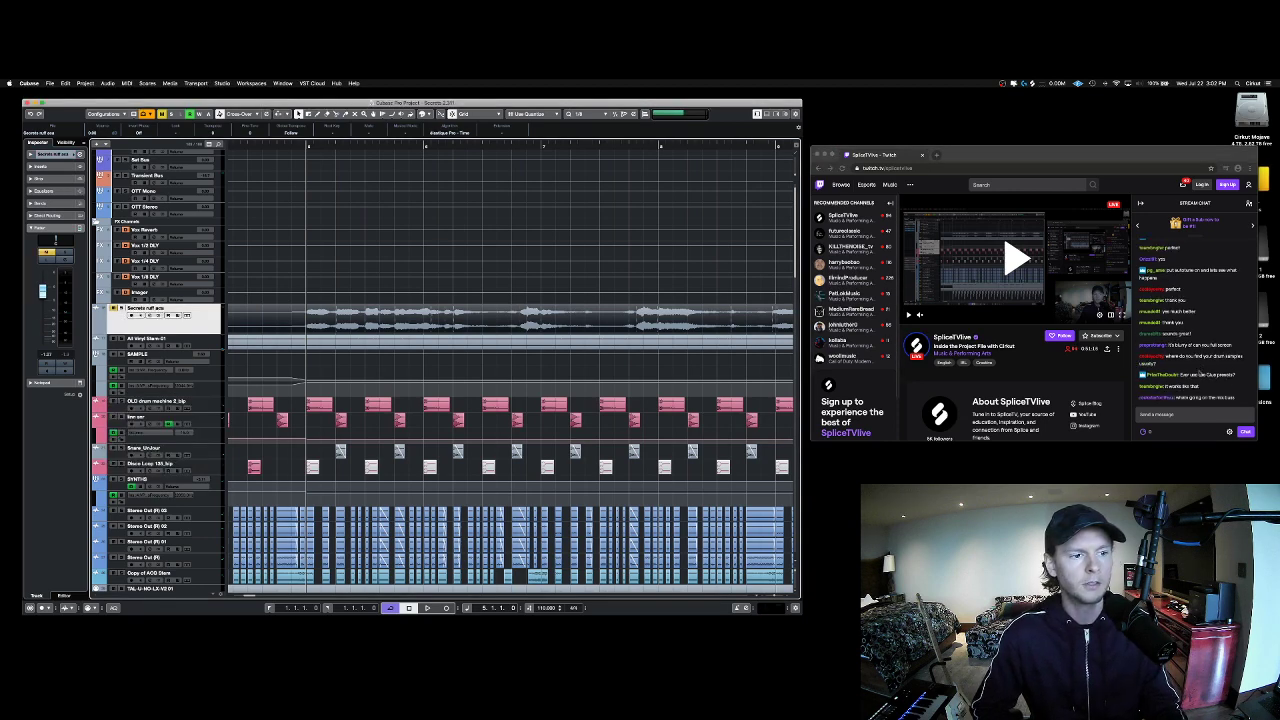
{"action": "scroll", "coordinate": [417, 355], "scroll_direction": "down", "scroll_amount": 3}
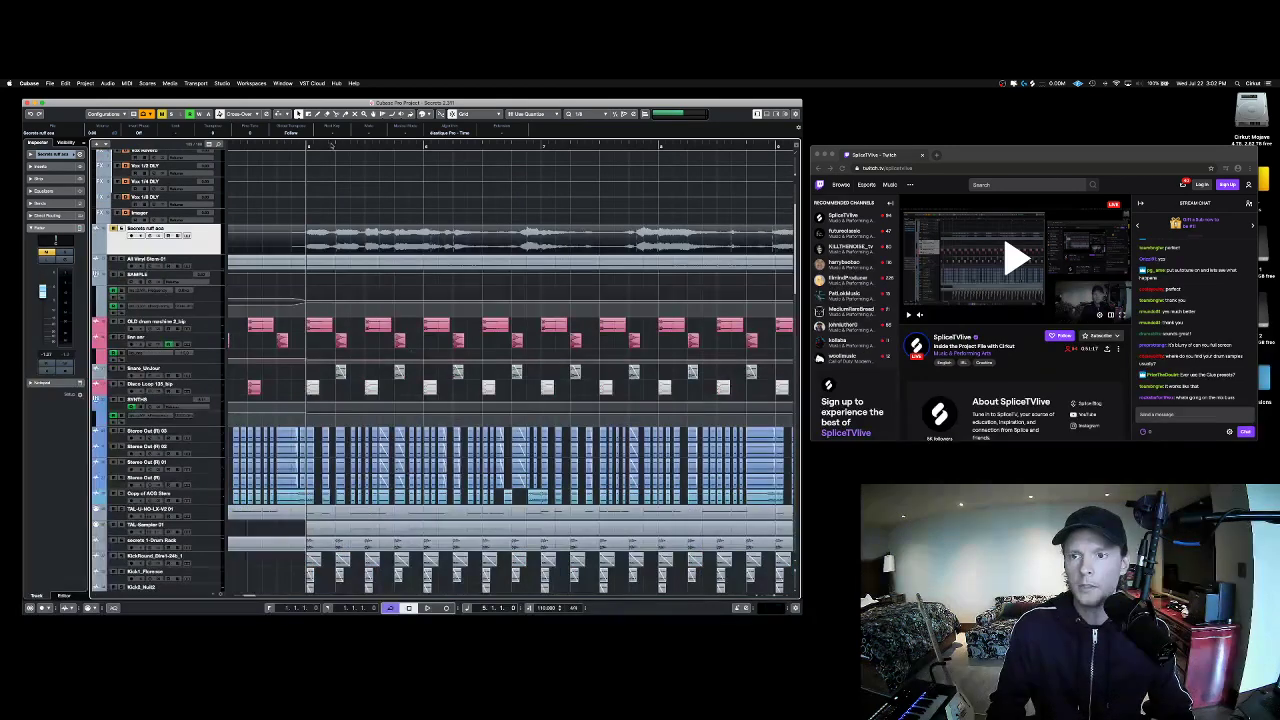
Step: Show a longer stretch of the arrangement and open the MixConsole for the Secrets project
{"action": "key", "text": "g"}
{"action": "key", "text": "g"}
{"action": "key", "text": "g"}
{"action": "key", "text": "g"}
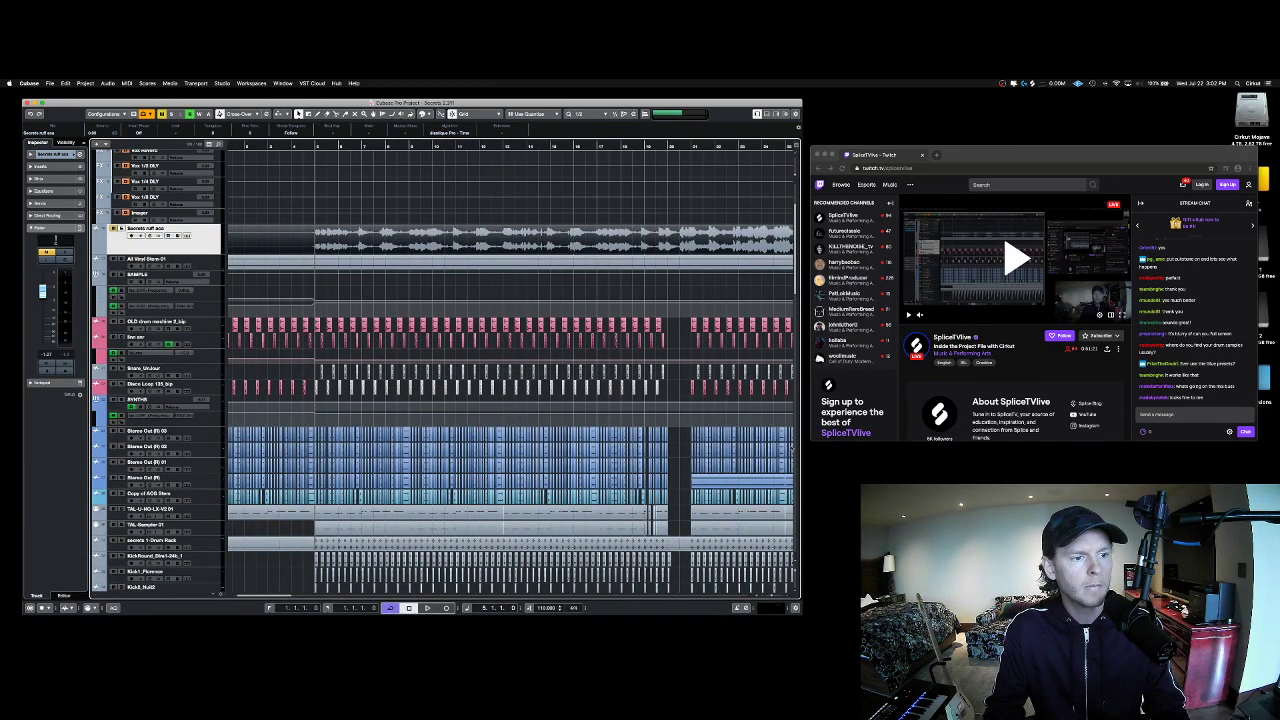
{"action": "key", "text": "F3"}
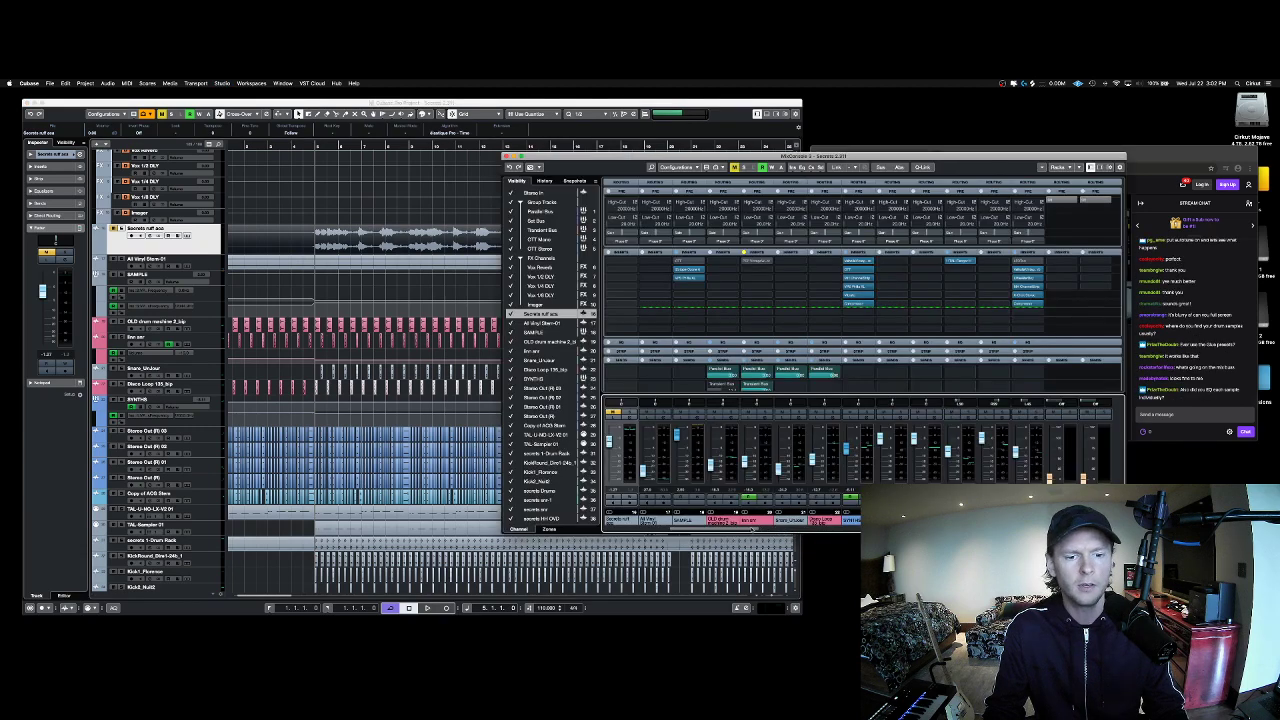
Step: Open The Glue and FabFilter Pro-L inserts of the Stereo Out channel and play the song to show them working
{"action": "scroll", "coordinate": [858, 356], "scroll_direction": "right", "scroll_amount": 15}
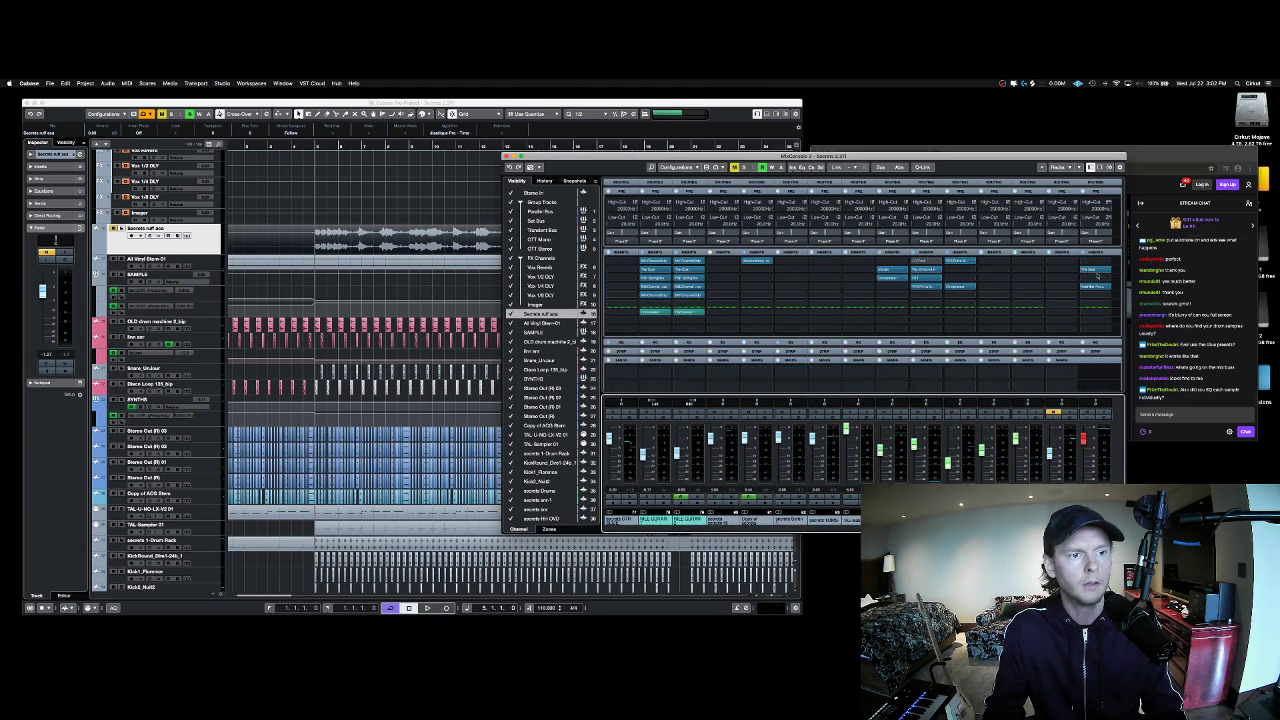
{"action": "left_click", "coordinate": [1097, 287]}
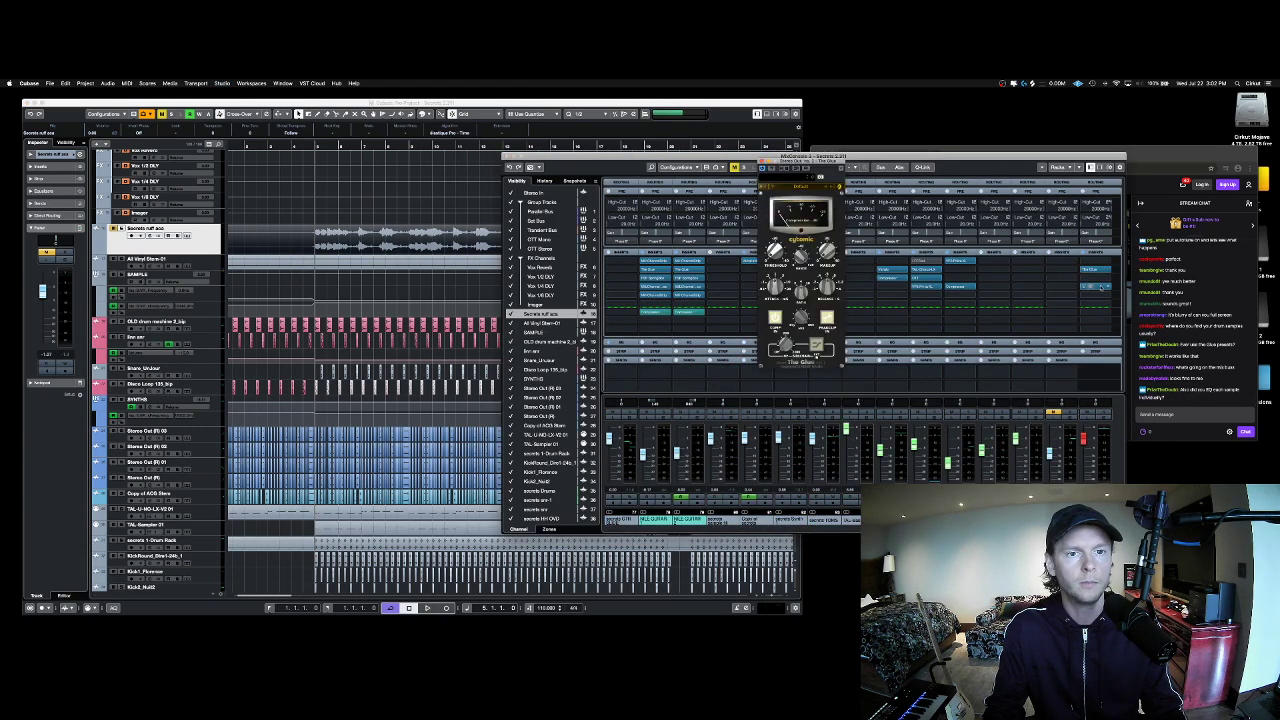
{"action": "left_click", "coordinate": [1098, 292]}
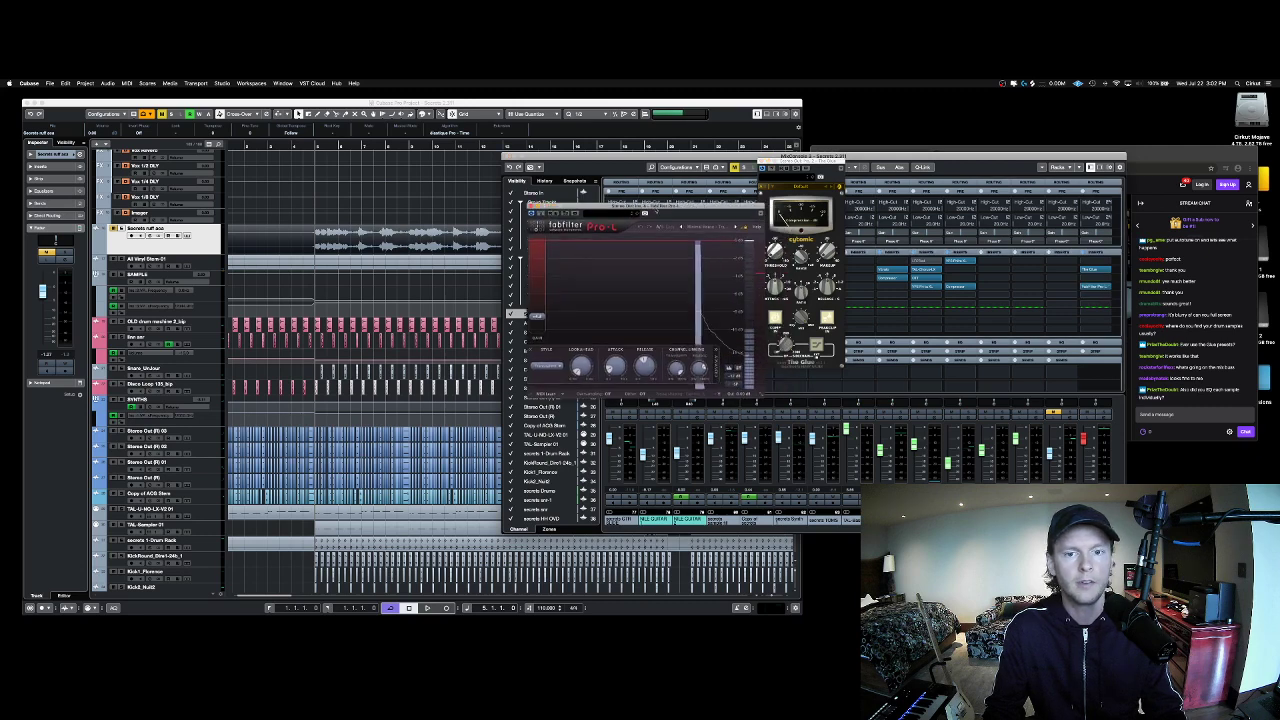
{"action": "key", "text": "space"}
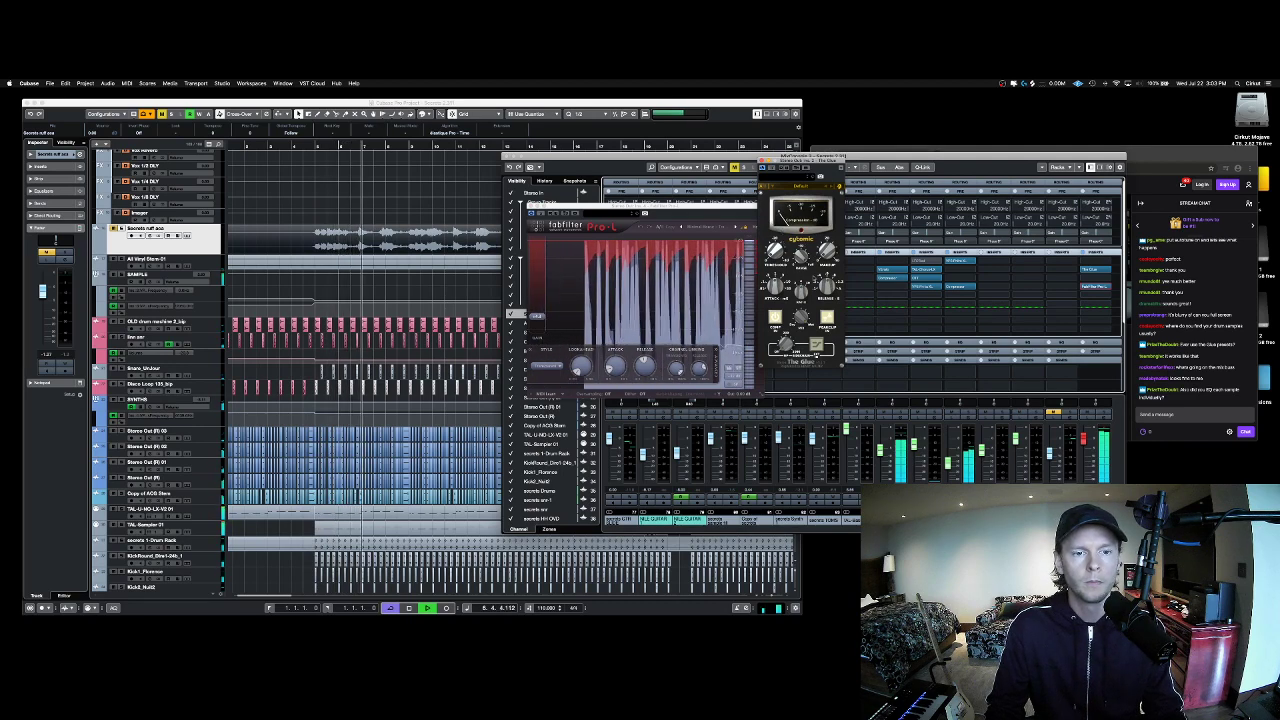
{"action": "key", "text": "space"}
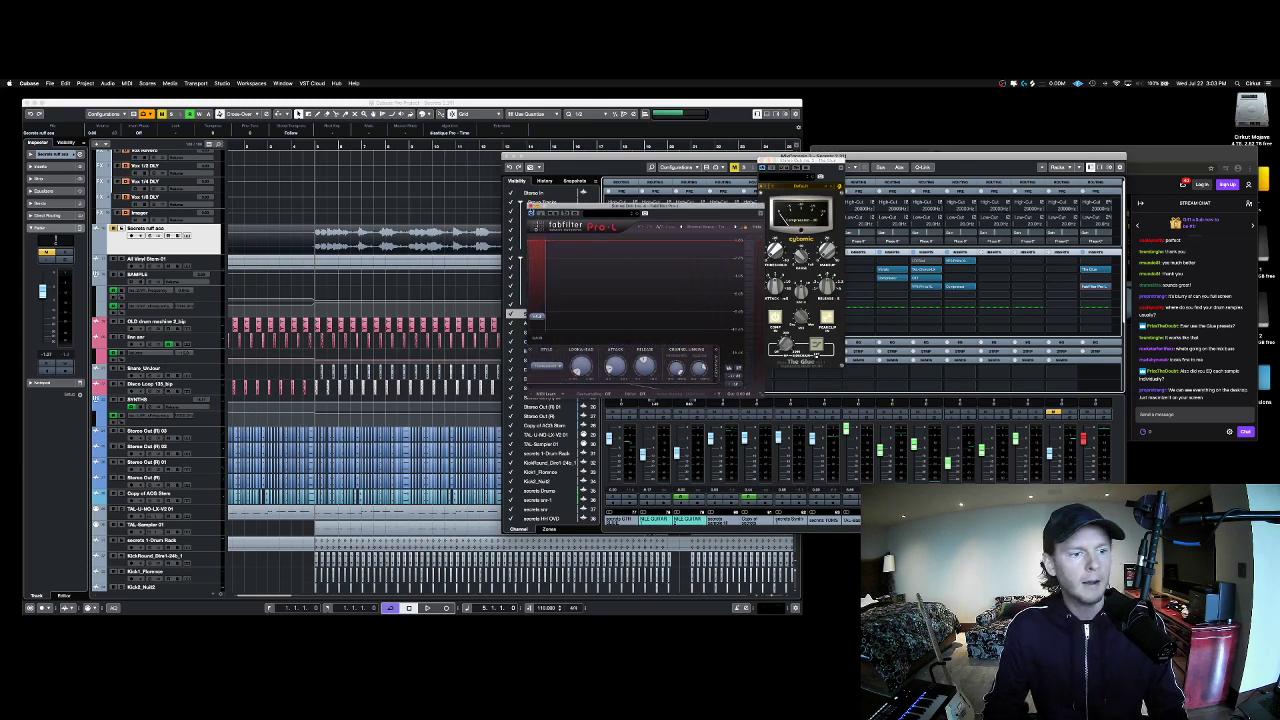
Step: Close The Glue and FabFilter Pro-L, and enlarge the Secrets project window to fill the screen
{"action": "left_click", "coordinate": [531, 206]}
{"action": "key", "text": "super+w"}
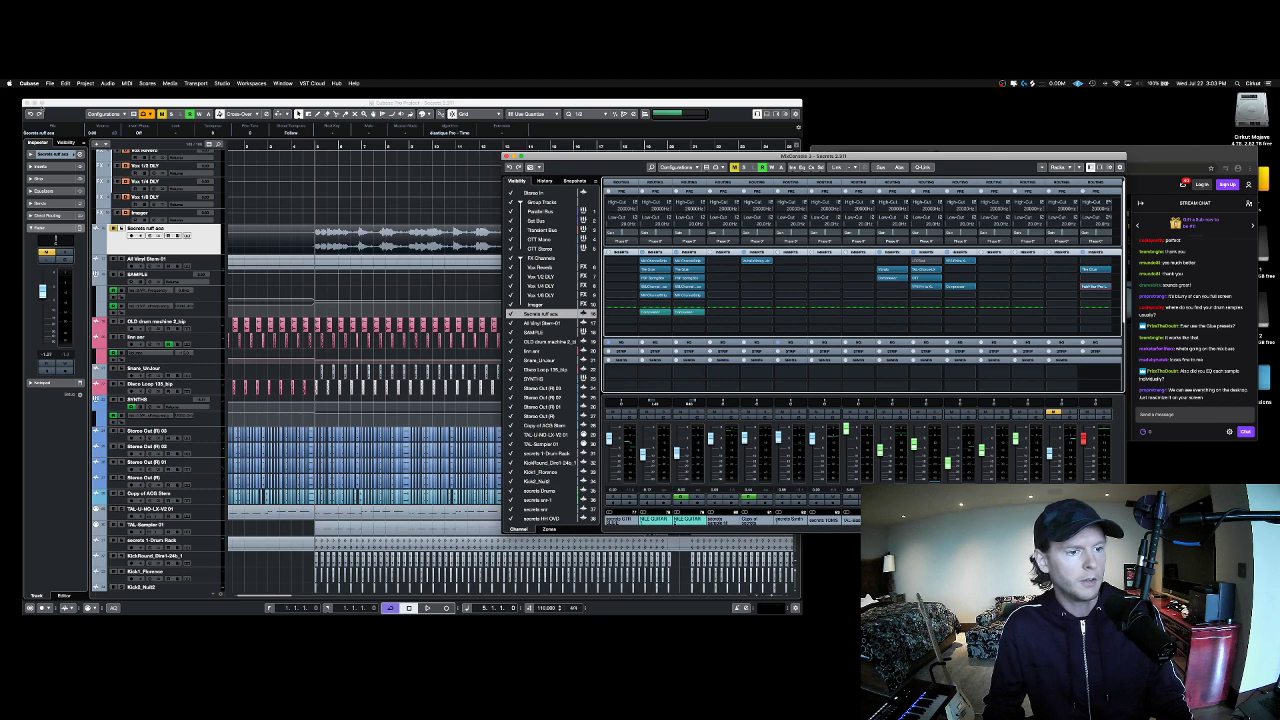
{"action": "left_click", "coordinate": [40, 107]}
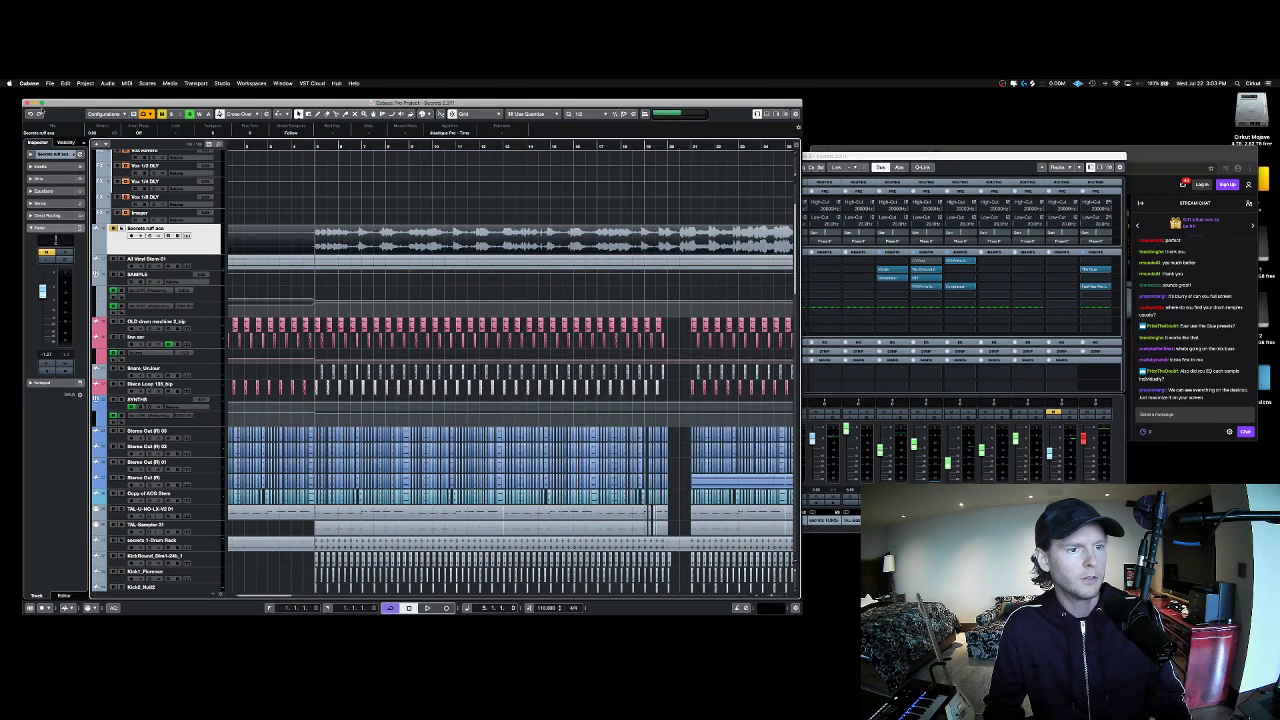
{"action": "left_click", "coordinate": [41, 103]}
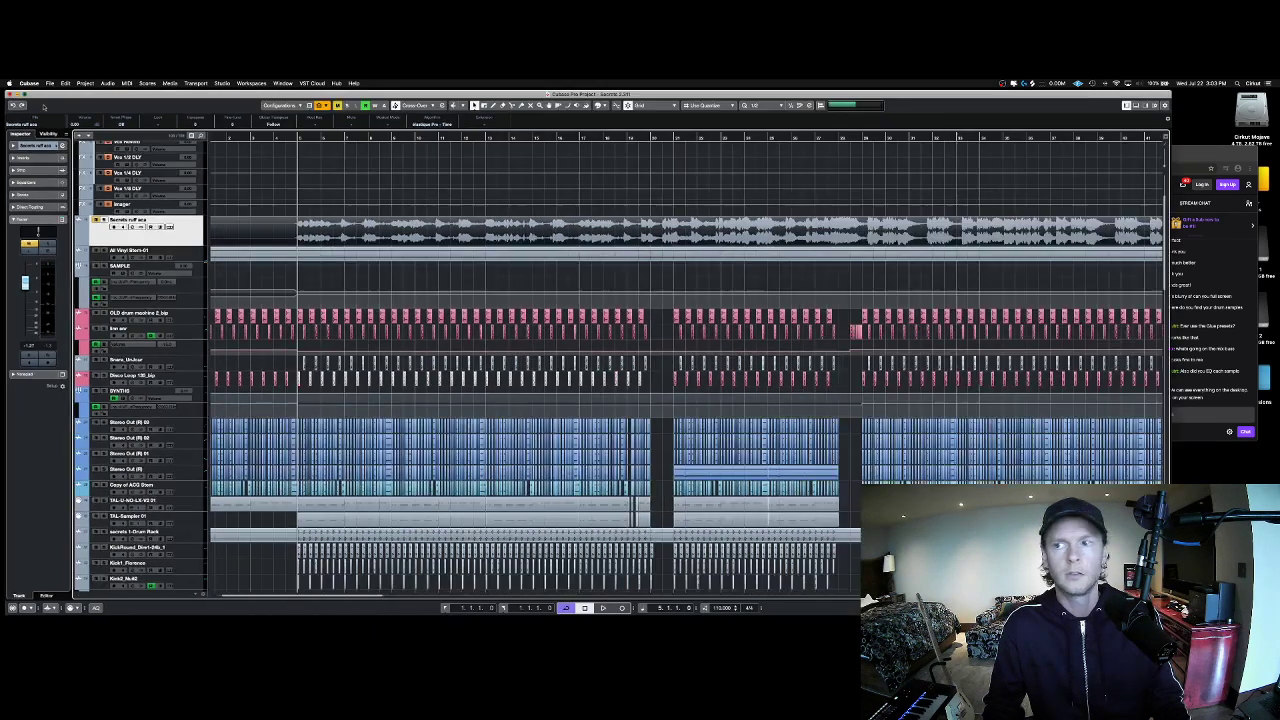
Step: Bring the SpliceTVlive Twitch window in Chrome to the front, move it up and outward, and narrow it slightly
{"action": "key", "text": "ctrl+Up"}
{"action": "left_click", "coordinate": [1116, 198]}
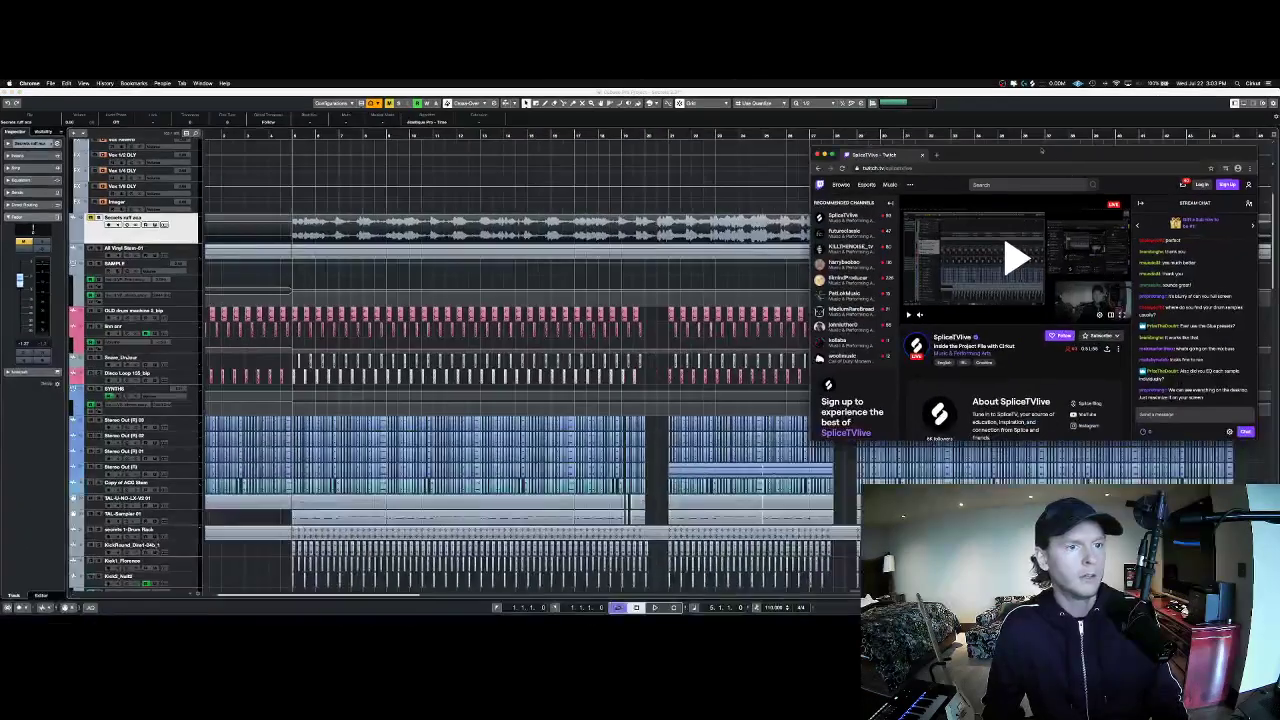
{"action": "mouse_move", "coordinate": [968, 166]}
{"action": "left_mouse_down"}
{"action": "mouse_move", "coordinate": [979, 180]}
{"action": "mouse_move", "coordinate": [1279, 185]}
{"action": "mouse_move", "coordinate": [1230, 154]}
{"action": "mouse_move", "coordinate": [975, 156]}
{"action": "mouse_move", "coordinate": [988, 156]}
{"action": "left_mouse_up"}
{"action": "left_click_drag", "start_coordinate": [1140, 155], "coordinate": [1128, 138]}
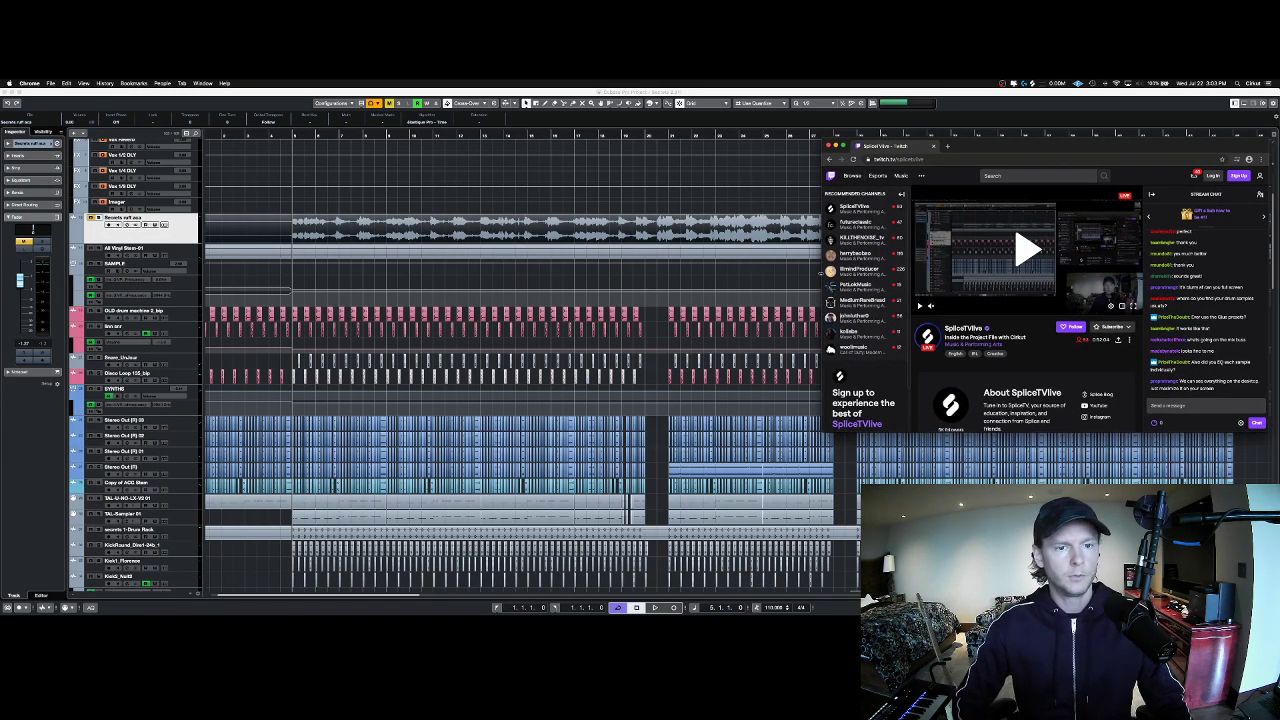
{"action": "left_click_drag", "start_coordinate": [821, 273], "coordinate": [827, 273]}
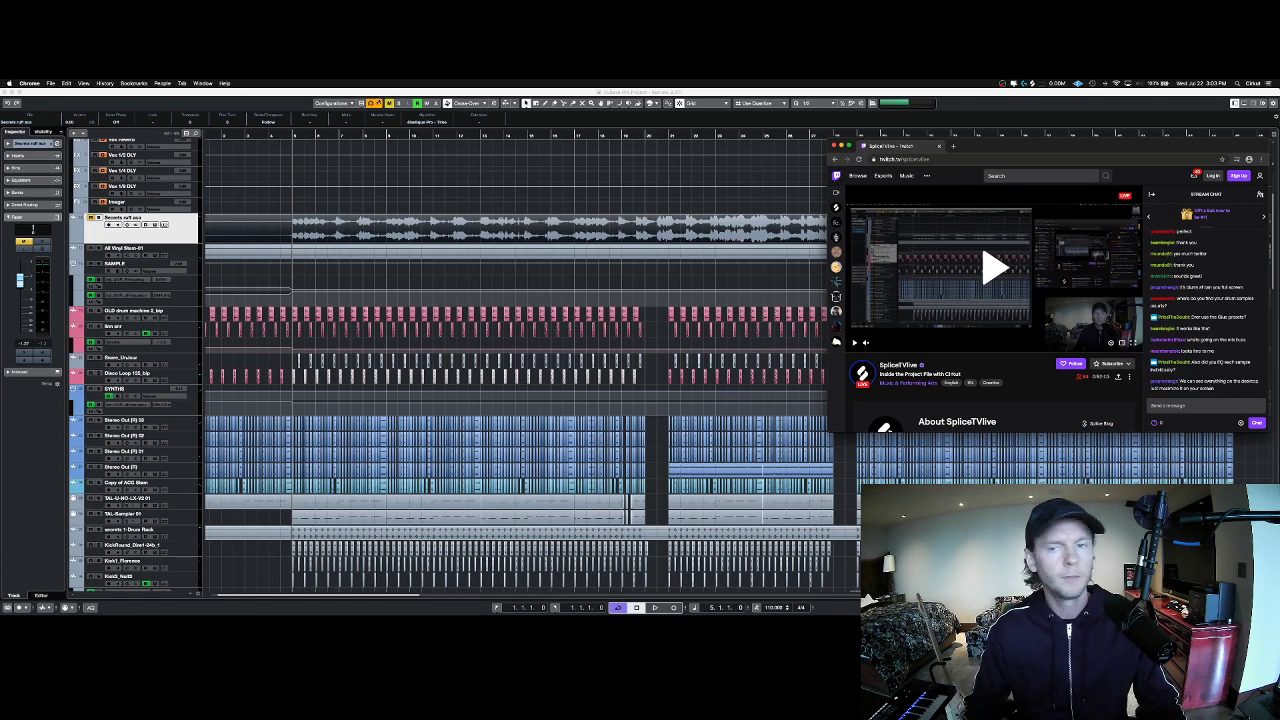
Step: Return to Cubase, play the song from bar 5, stop it, and briefly check the Twitch chat in Chrome
{"action": "left_click", "coordinate": [293, 141]}
{"action": "key", "text": "space"}
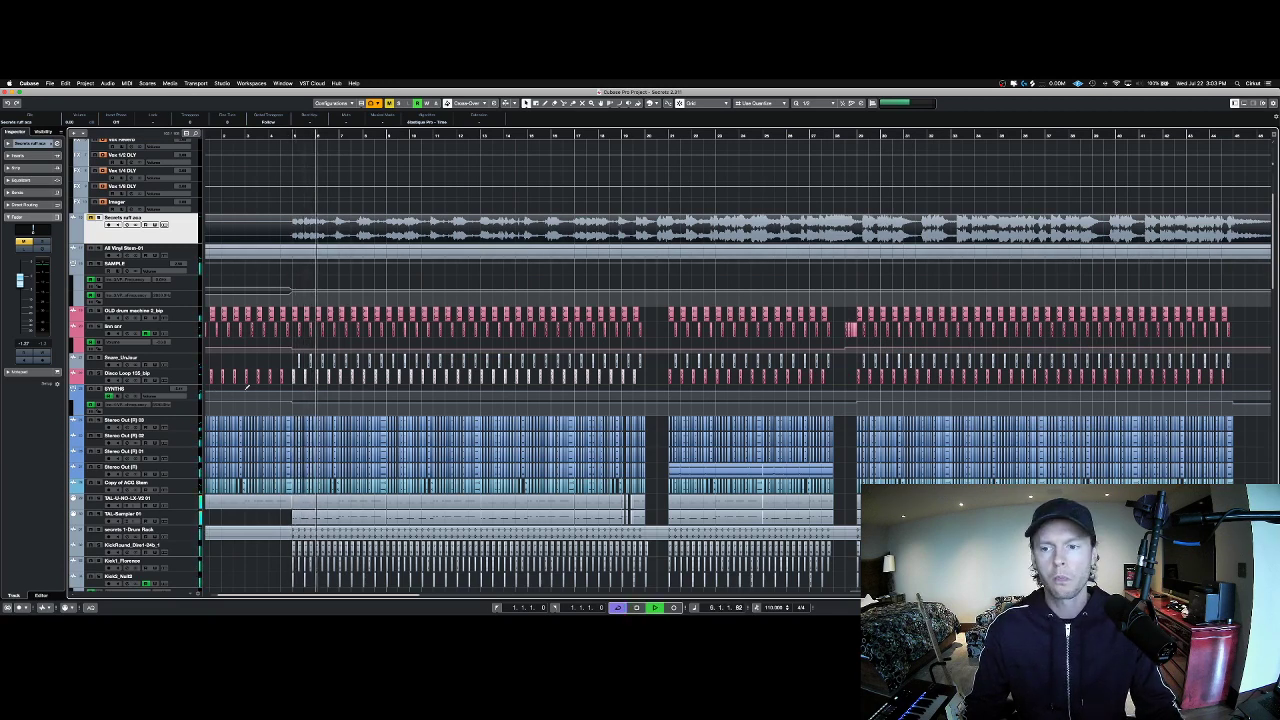
{"action": "key", "text": "space"}
{"action": "key", "text": "super+Tab"}
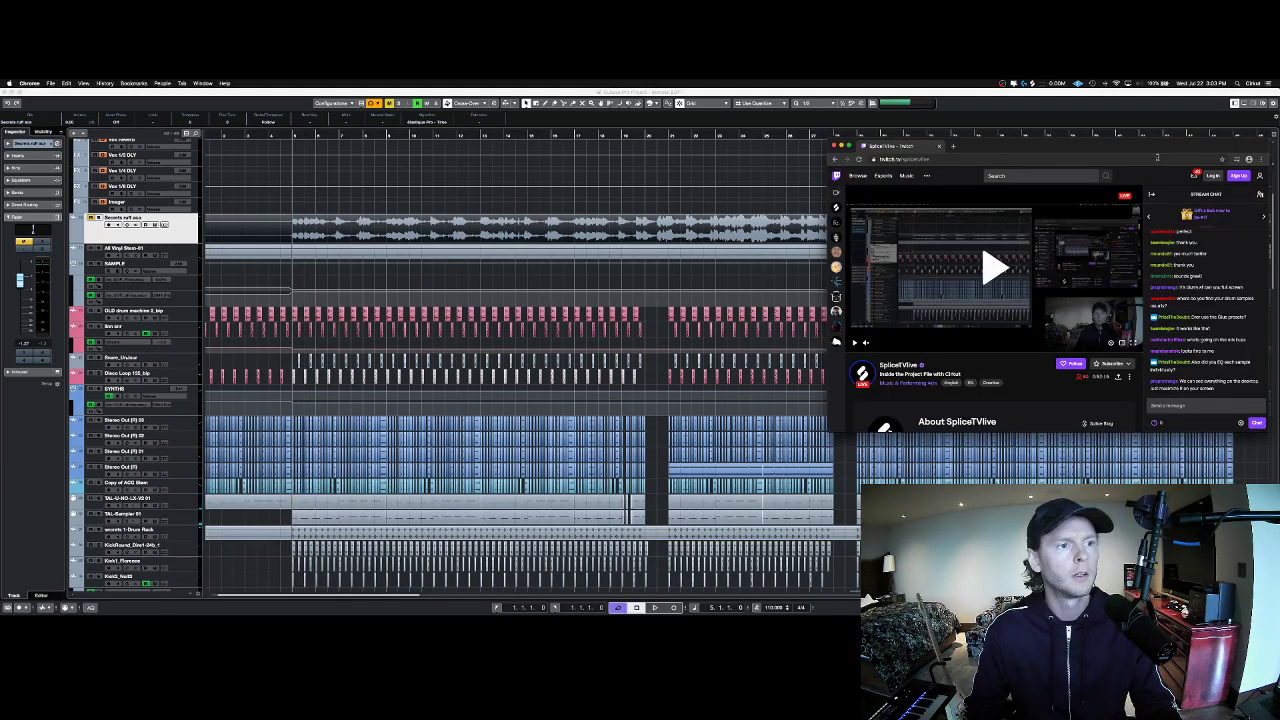
{"action": "key", "text": "super+Tab"}
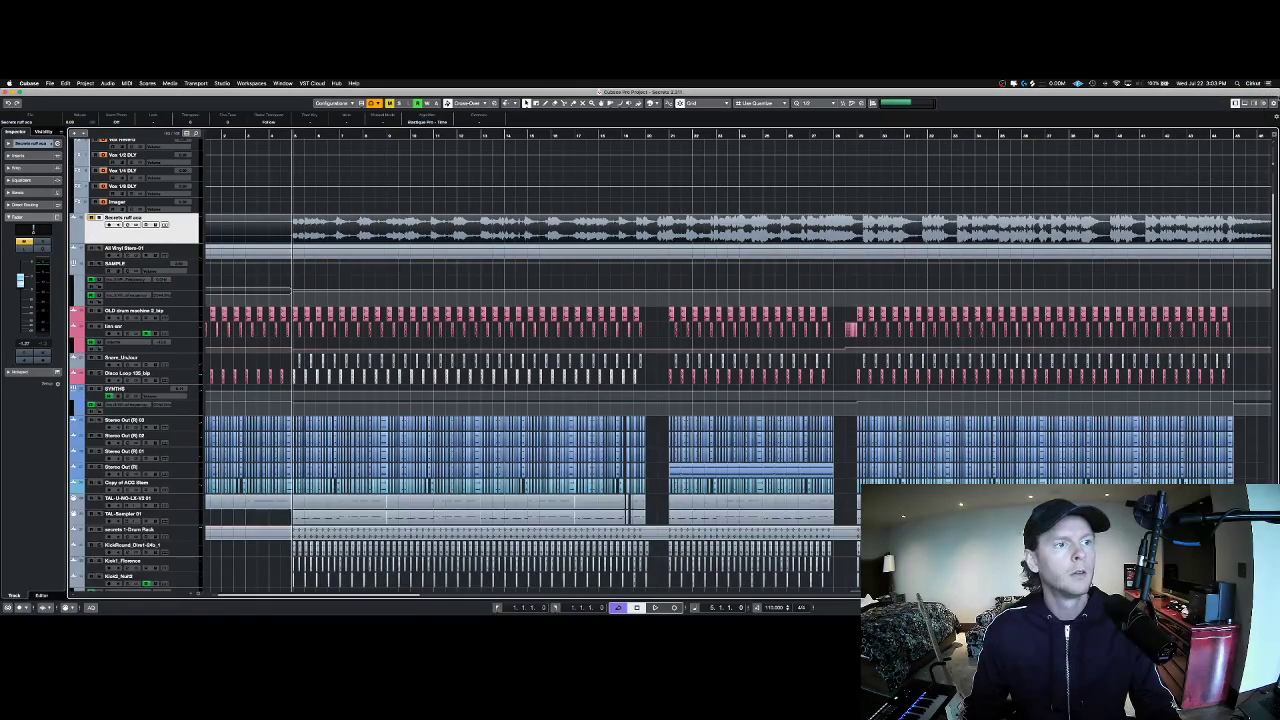
Step: Narrow the Secrets project window so the Twitch stream chat stays visible beside it
{"action": "scroll", "coordinate": [640, 352], "scroll_direction": "right", "scroll_amount": 1}
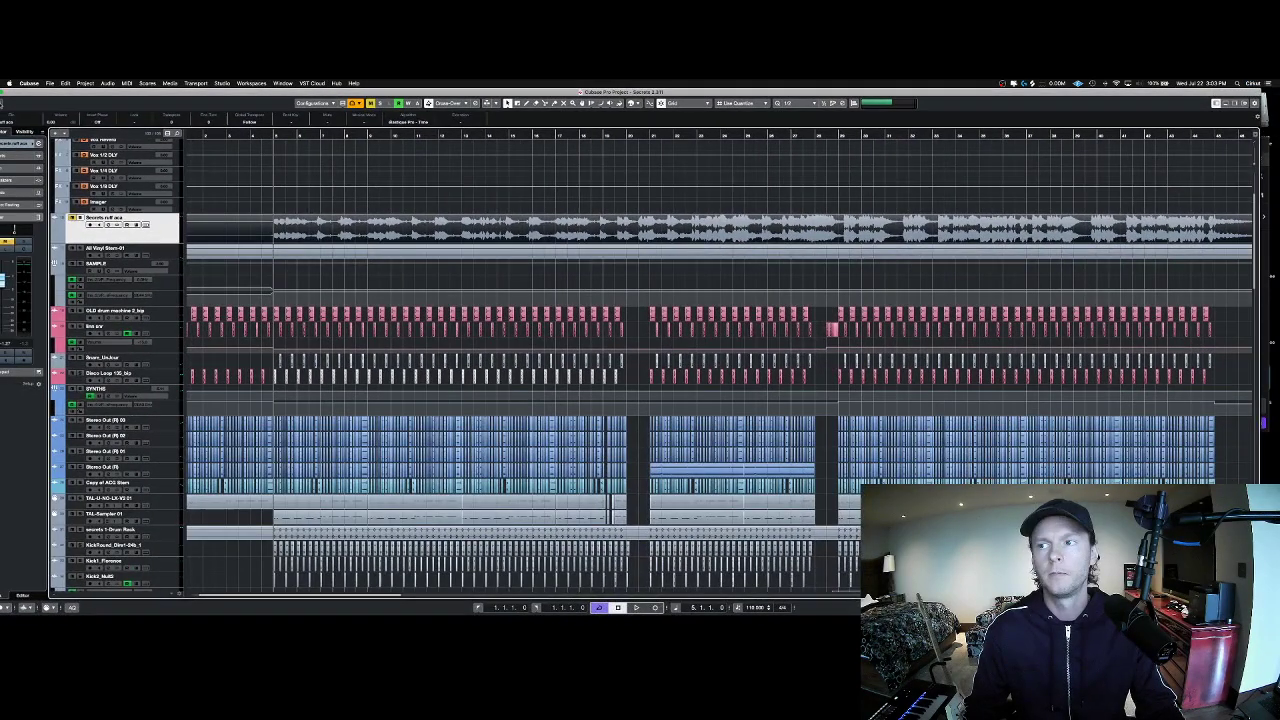
{"action": "left_click_drag", "start_coordinate": [640, 92], "coordinate": [658, 92]}
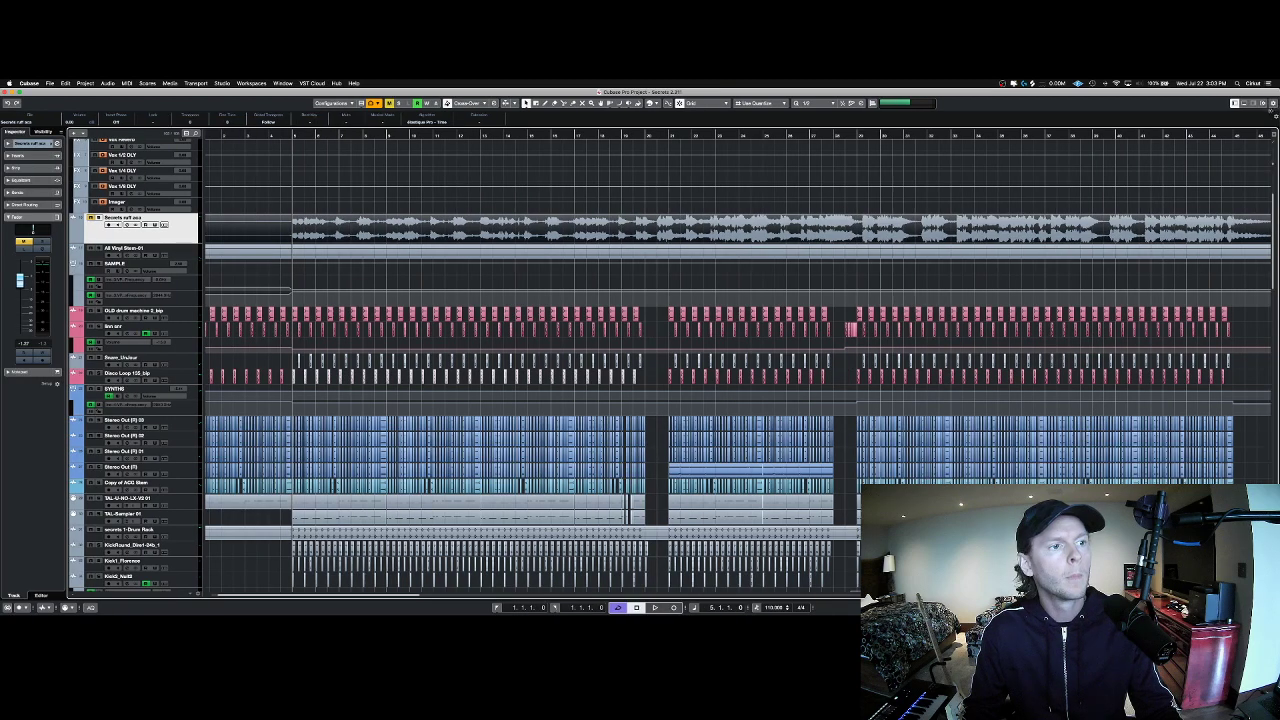
{"action": "left_click_drag", "start_coordinate": [1278, 610], "coordinate": [1117, 610]}
{"action": "left_click_drag", "start_coordinate": [1088, 133], "coordinate": [1133, 132]}
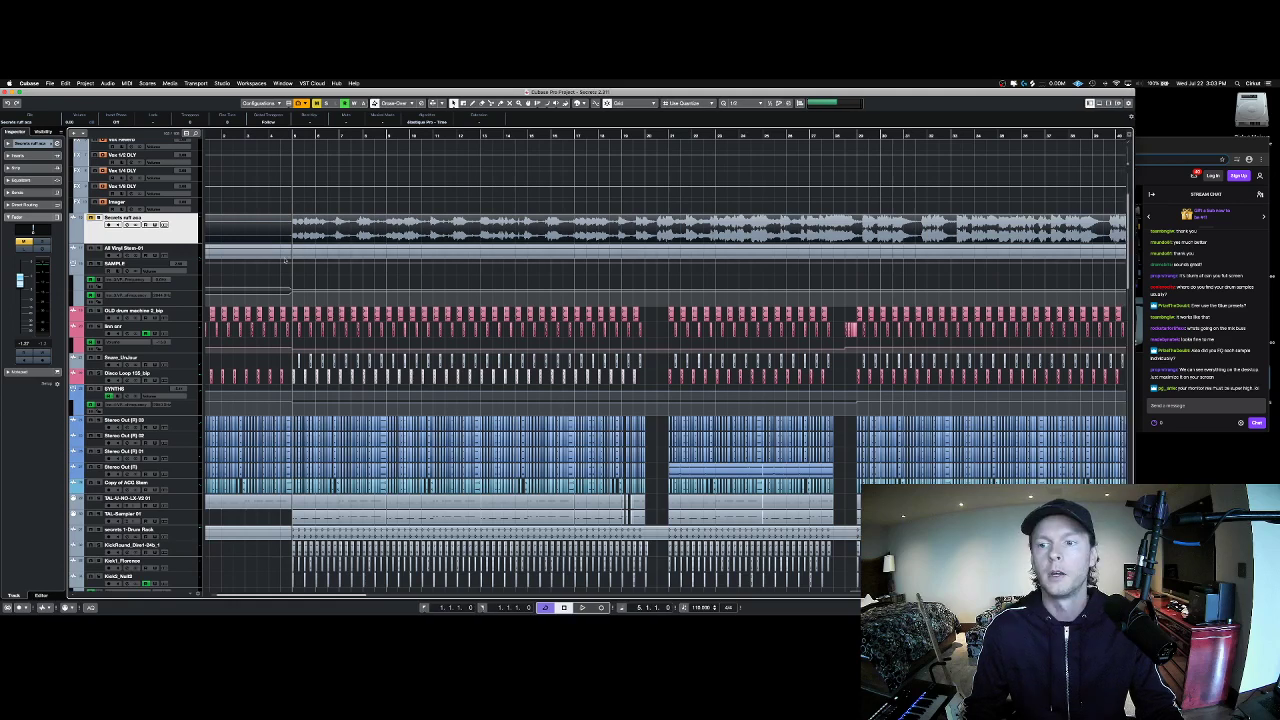
Step: Solo the SYNTHS group and play it from bar 5, with the arrangement enlarged around that section
{"action": "left_click", "coordinate": [300, 277]}
{"action": "scroll", "coordinate": [314, 273], "scroll_direction": "down", "scroll_amount": 2}
{"action": "key", "text": "space"}
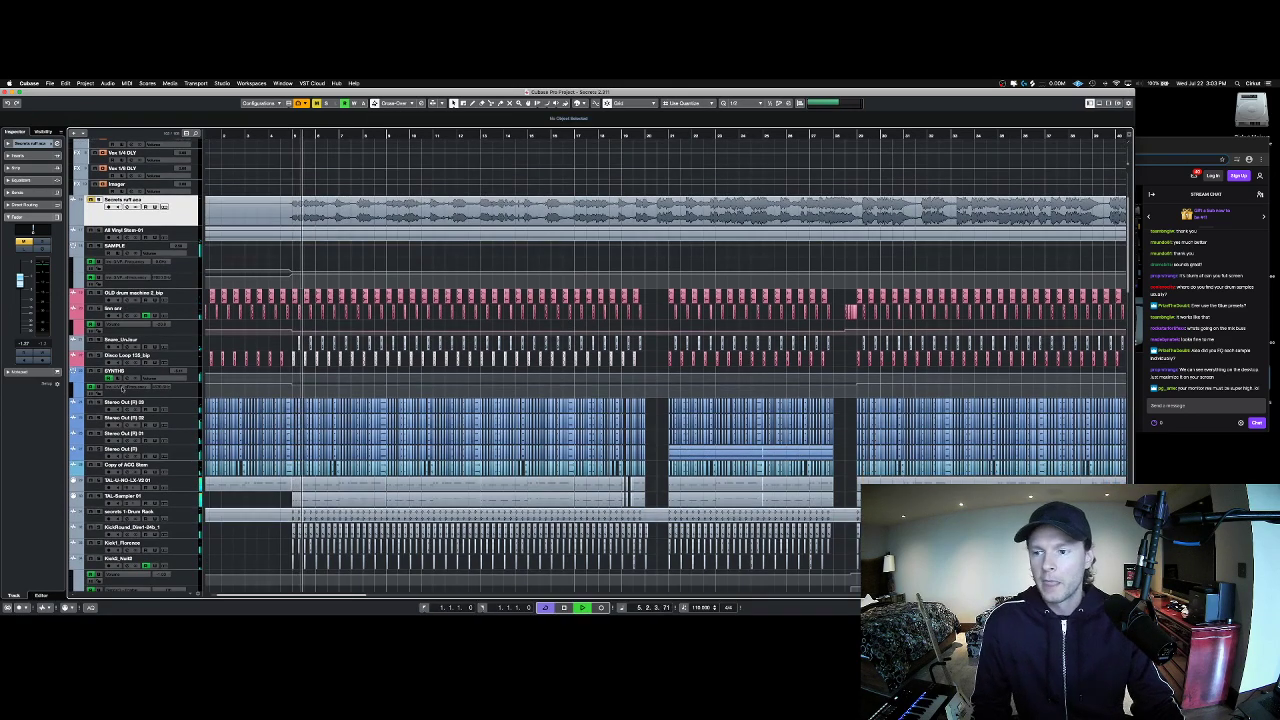
{"action": "key", "text": "space"}
{"action": "left_click", "coordinate": [98, 371]}
{"action": "key", "text": "space"}
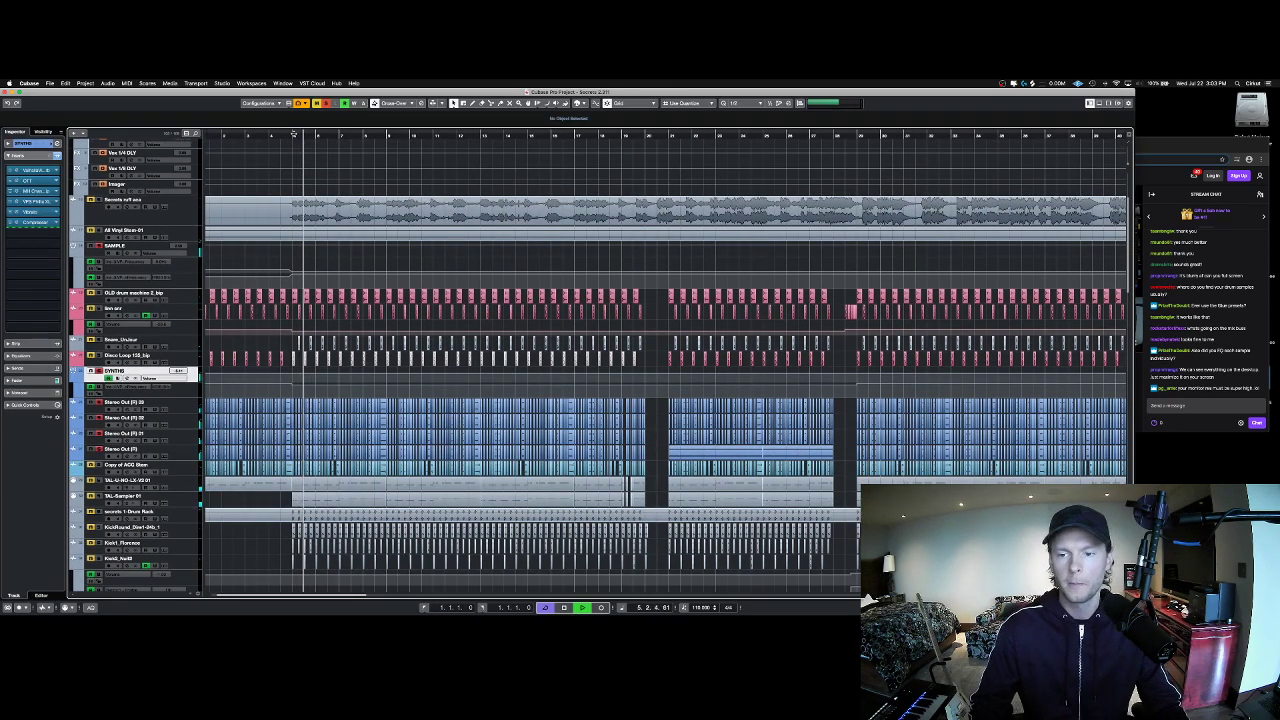
{"action": "key", "text": "space"}
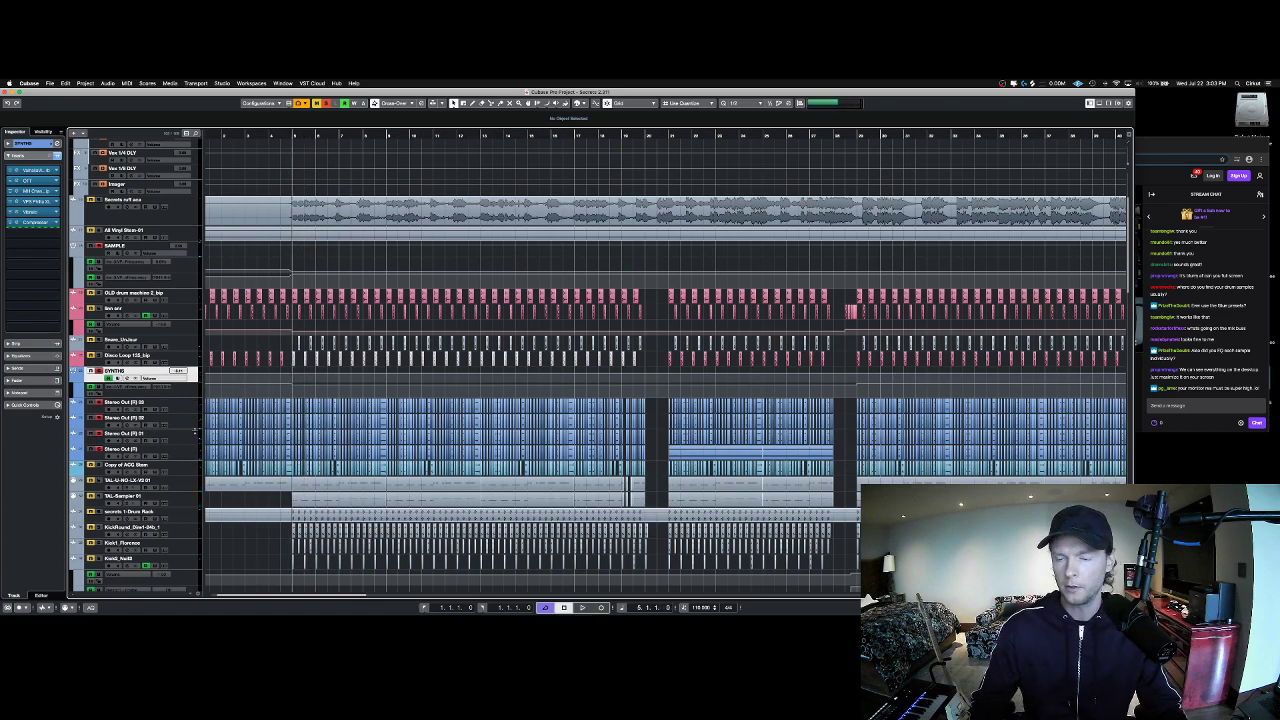
{"action": "key", "text": "space"}
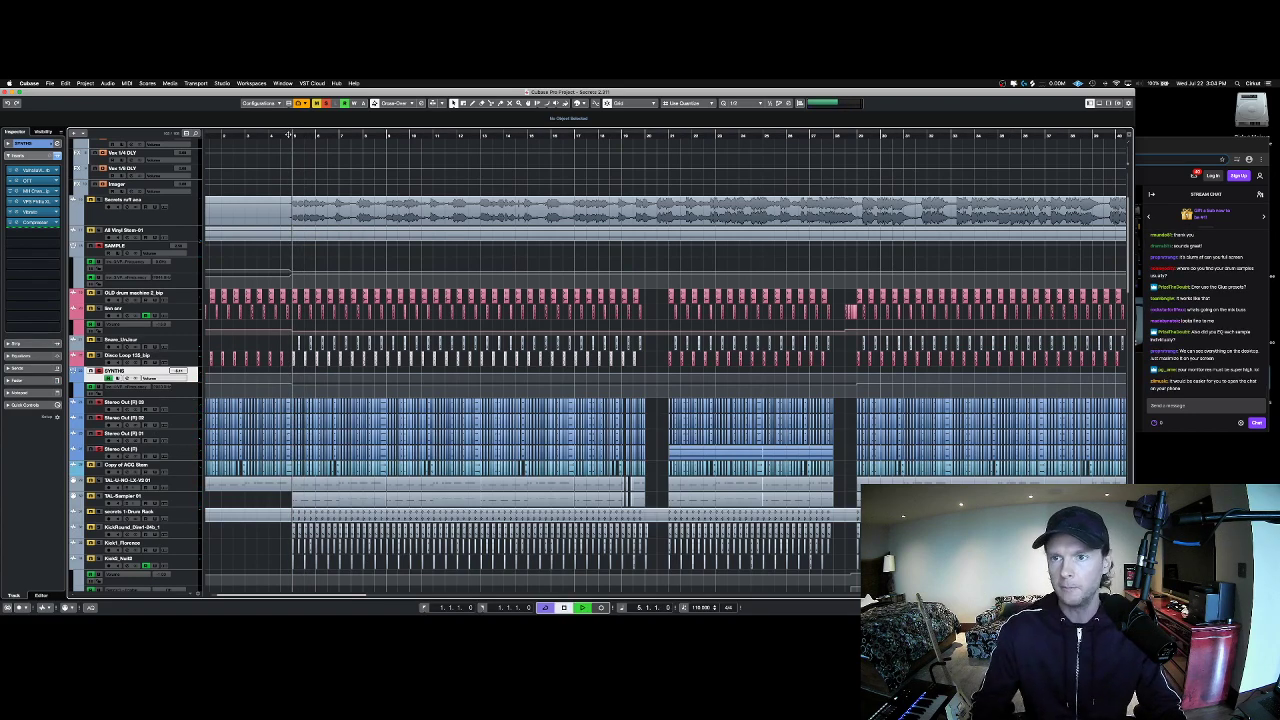
{"action": "scroll", "coordinate": [307, 347], "scroll_direction": "up", "scroll_amount": 5}
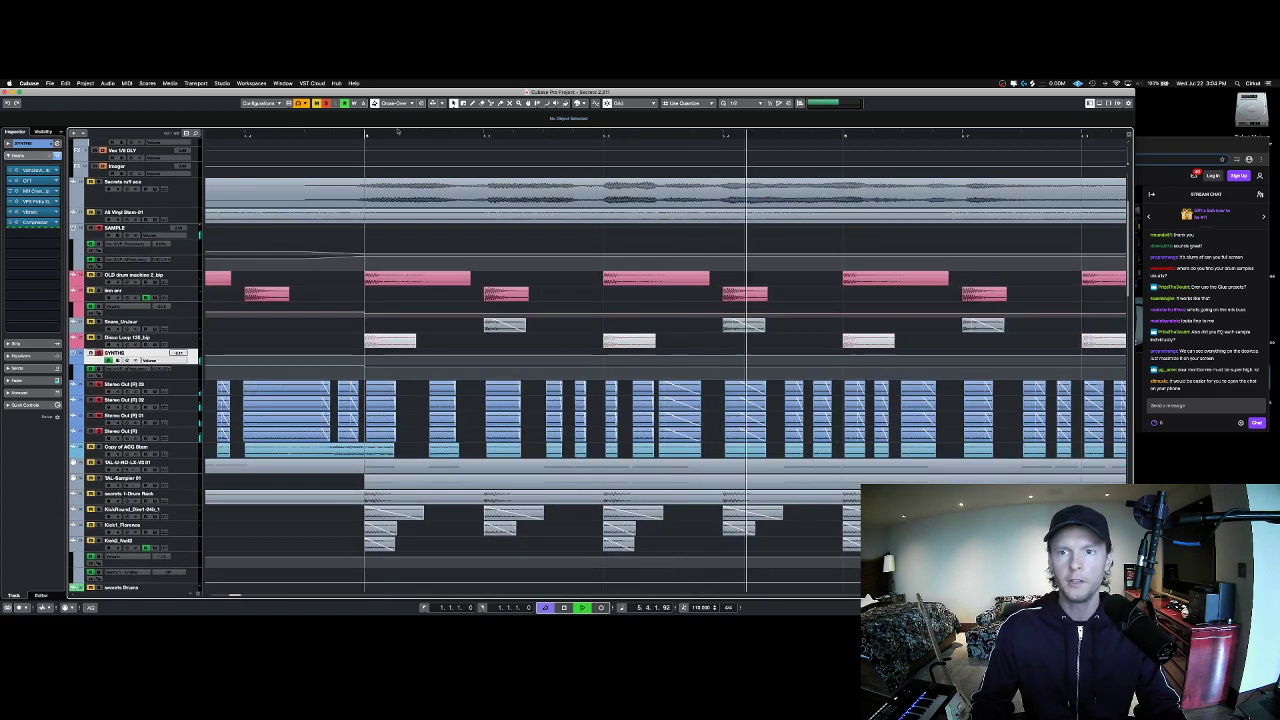
{"action": "scroll", "coordinate": [399, 153], "scroll_direction": "down", "scroll_amount": 5}
{"action": "key", "text": "space"}
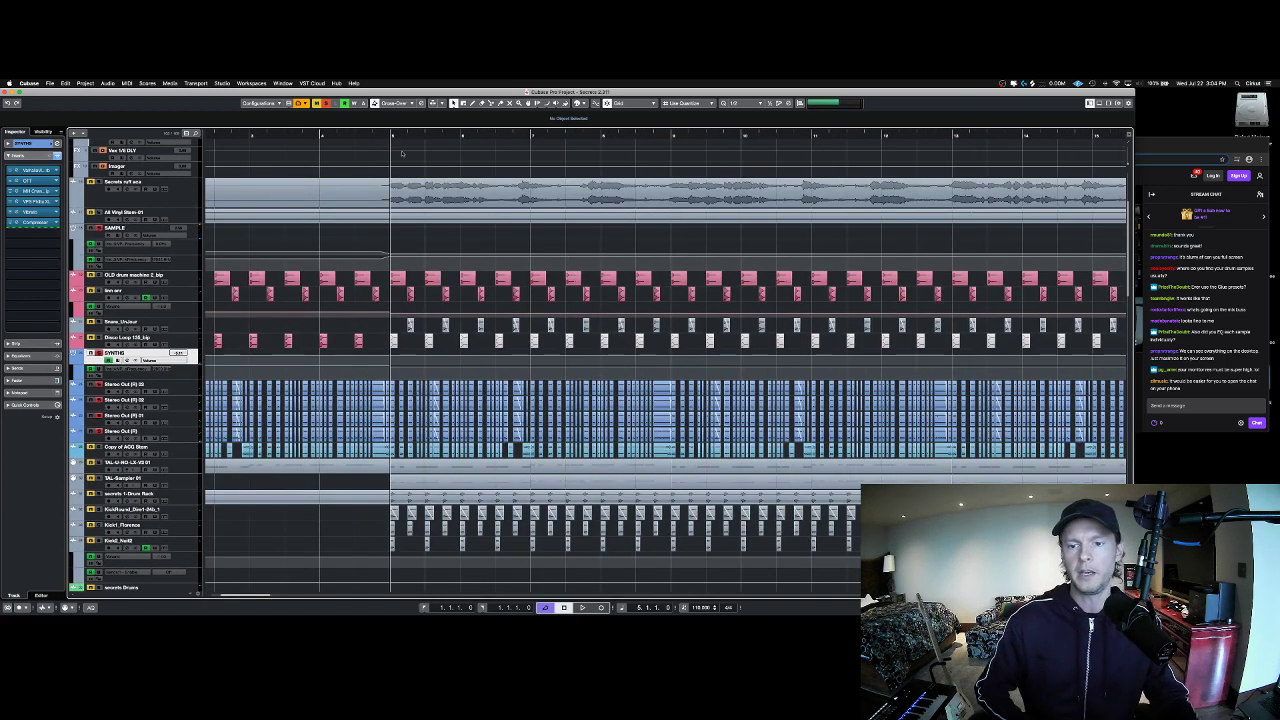
Step: Audition the Stereo Out (R) 03 and Stereo Out (R) 02 synth tracks in solo from bar 5
{"action": "left_click", "coordinate": [176, 387]}
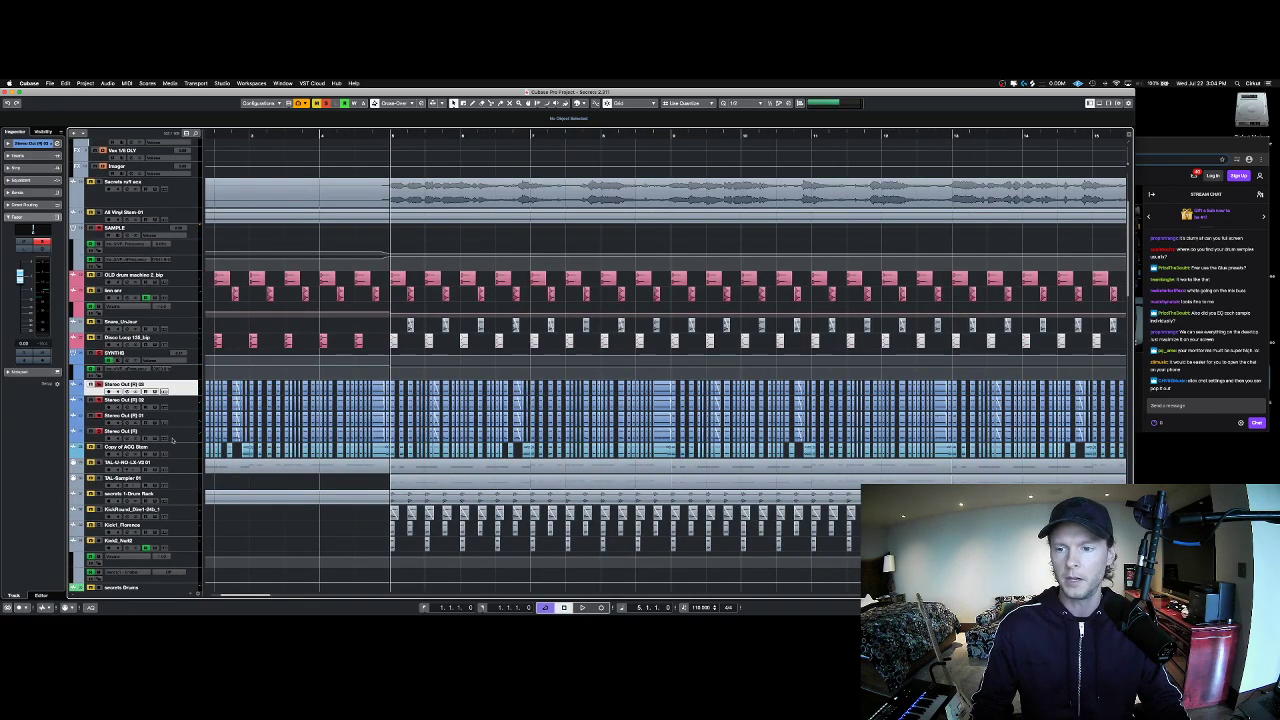
{"action": "left_click", "coordinate": [178, 433]}
{"action": "left_click", "coordinate": [183, 404], "text": "shift"}
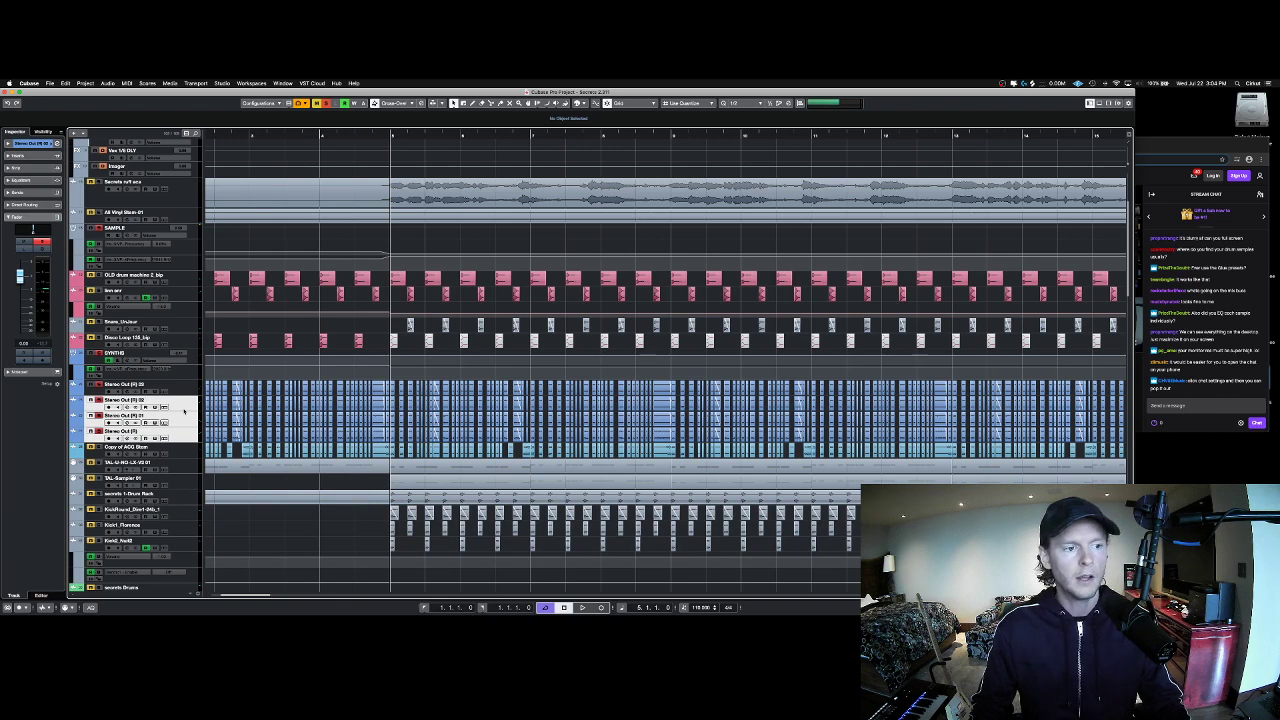
{"action": "key", "text": "space"}
{"action": "key", "text": "Up"}
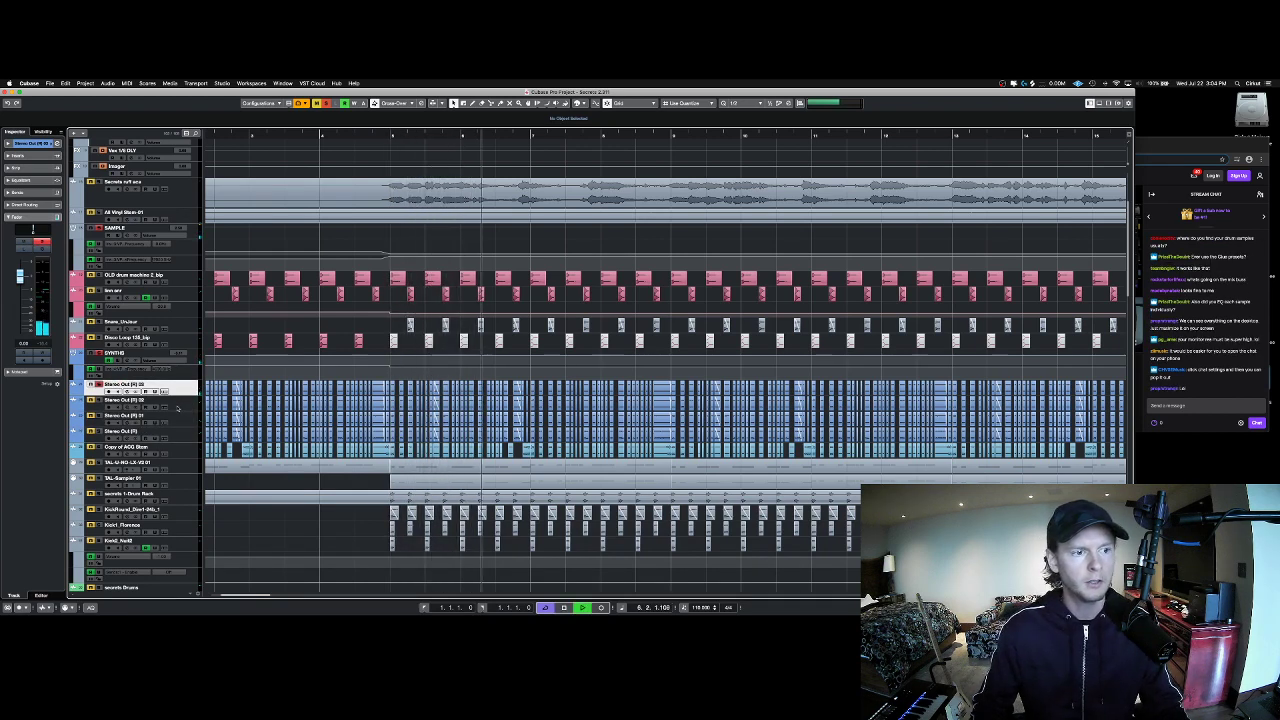
{"action": "key", "text": "space"}
{"action": "left_click", "coordinate": [177, 407], "text": "shift"}
{"action": "key", "text": "space"}
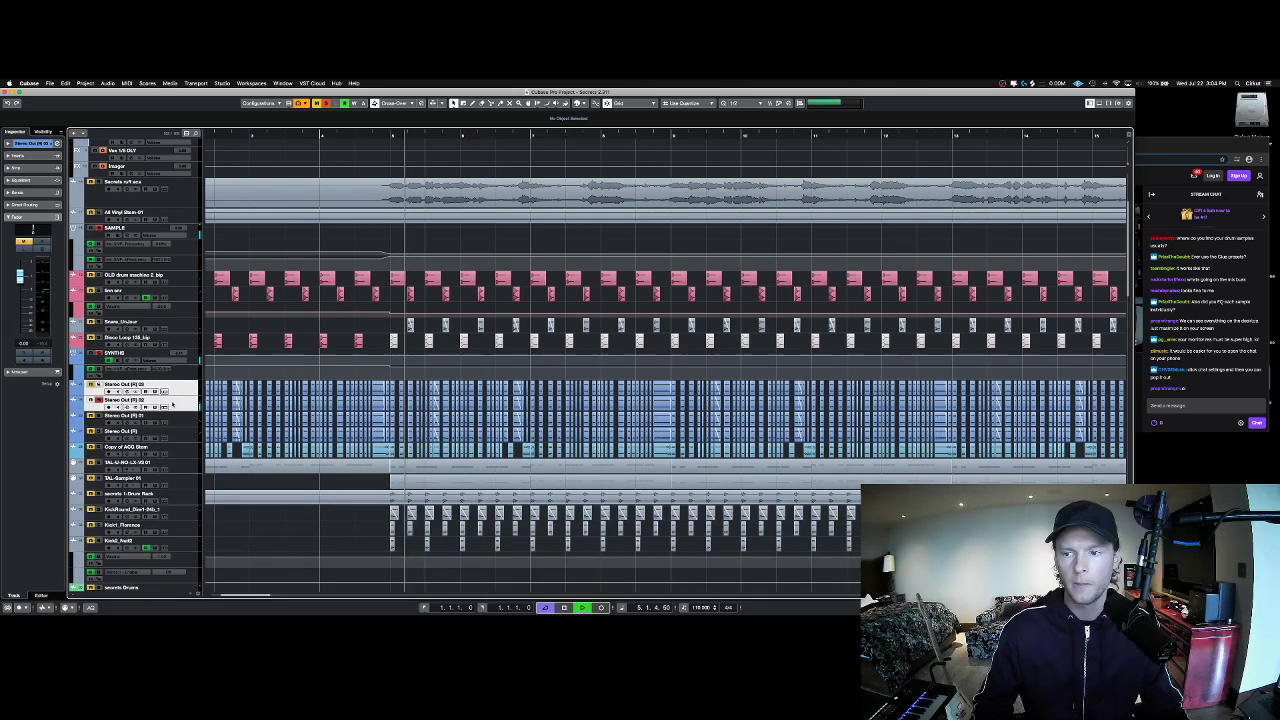
Step: Continue auditioning the synth layers in solo from Stereo Out (R) 01 down to the Copy of ACG Stem track
{"action": "left_click", "coordinate": [175, 418]}
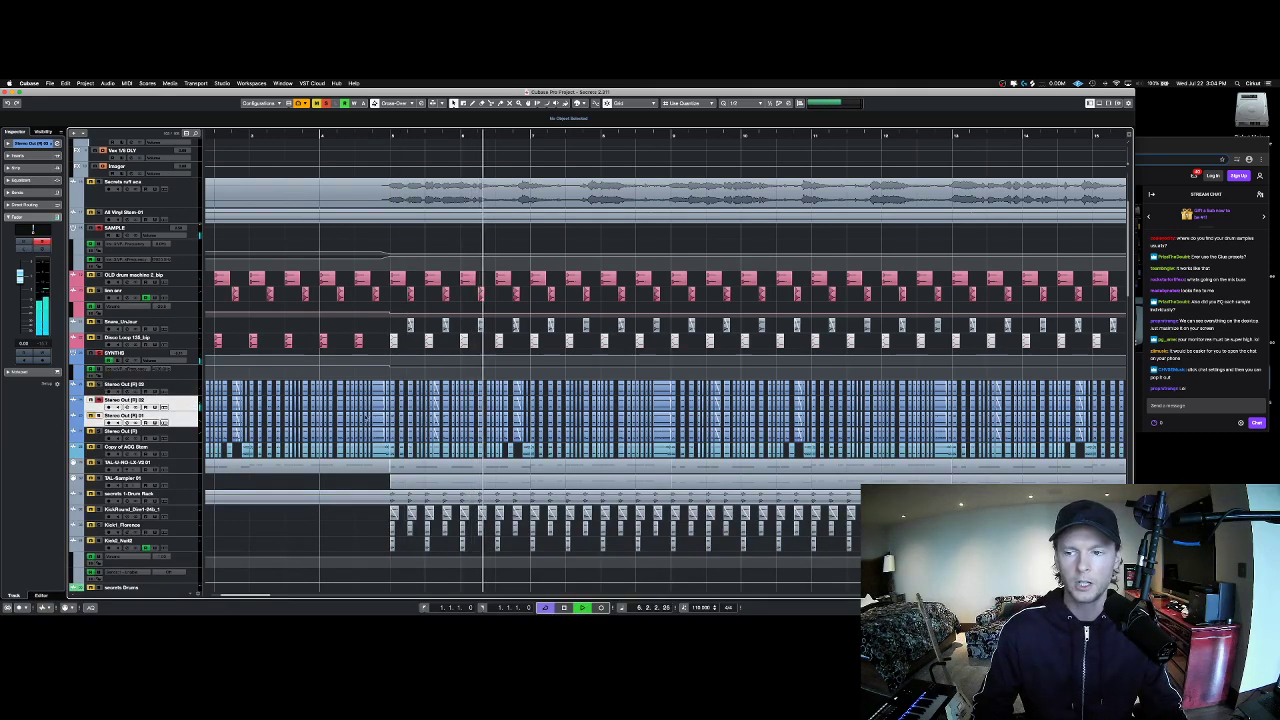
{"action": "left_click", "coordinate": [177, 438]}
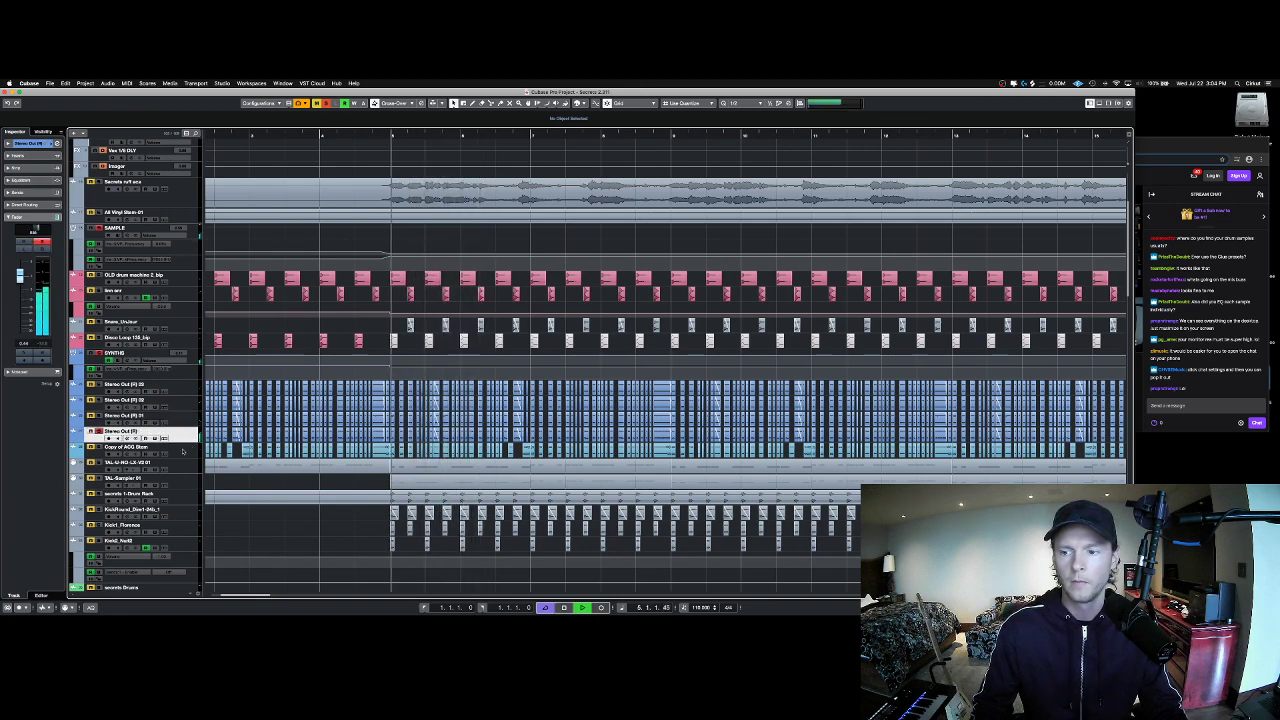
{"action": "left_click", "coordinate": [178, 452]}
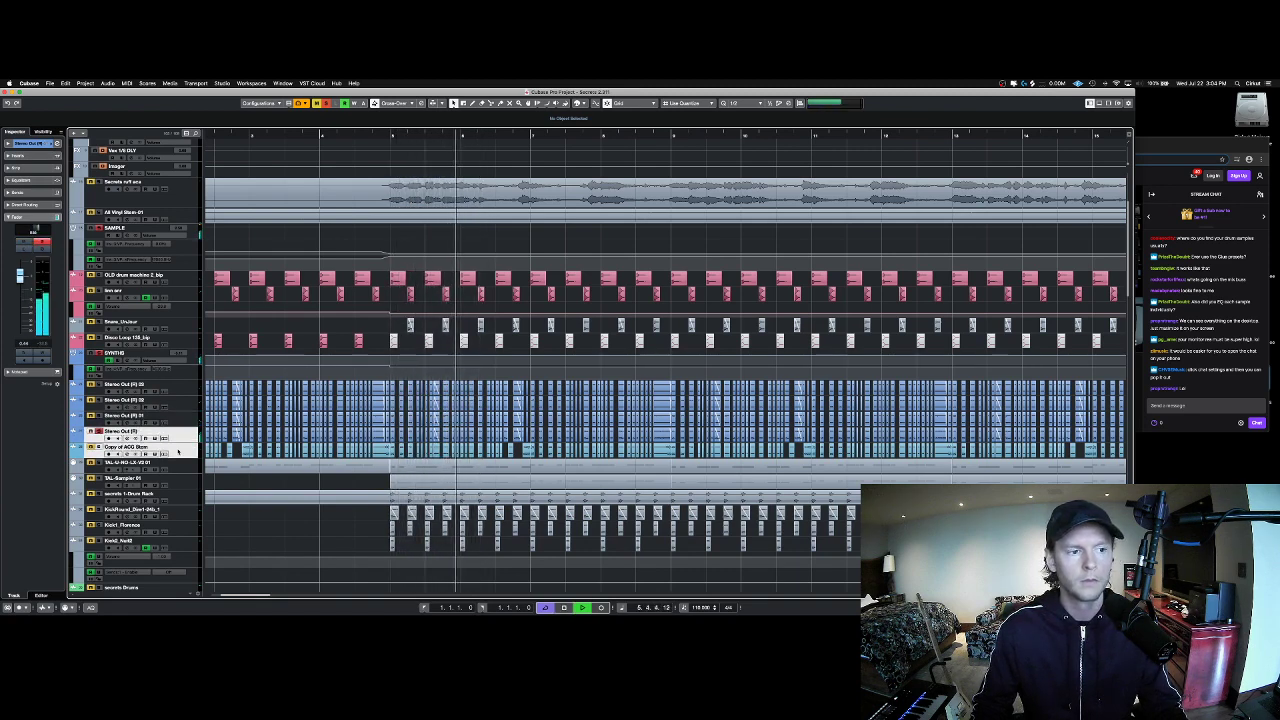
{"action": "left_click", "coordinate": [178, 452]}
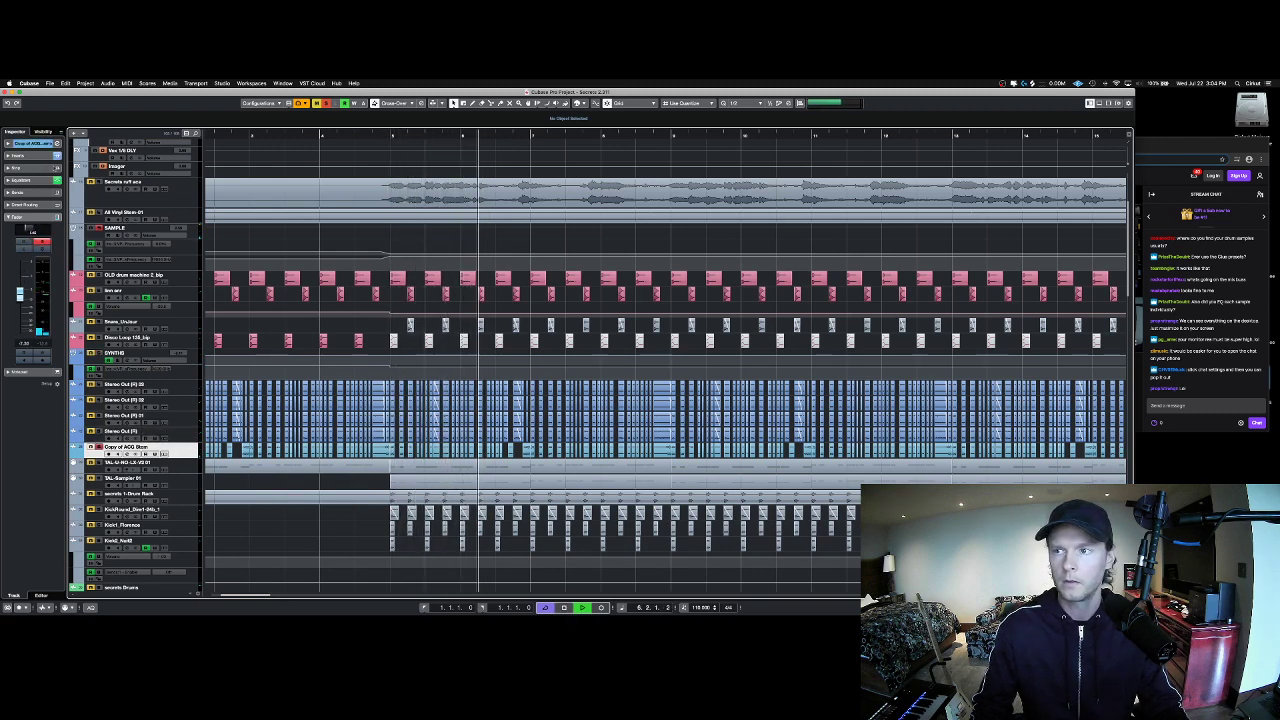
Step: Solo the whole SYNTHS group again and set the playback cycle from bar 5 to bar 9
{"action": "left_click", "coordinate": [186, 357]}
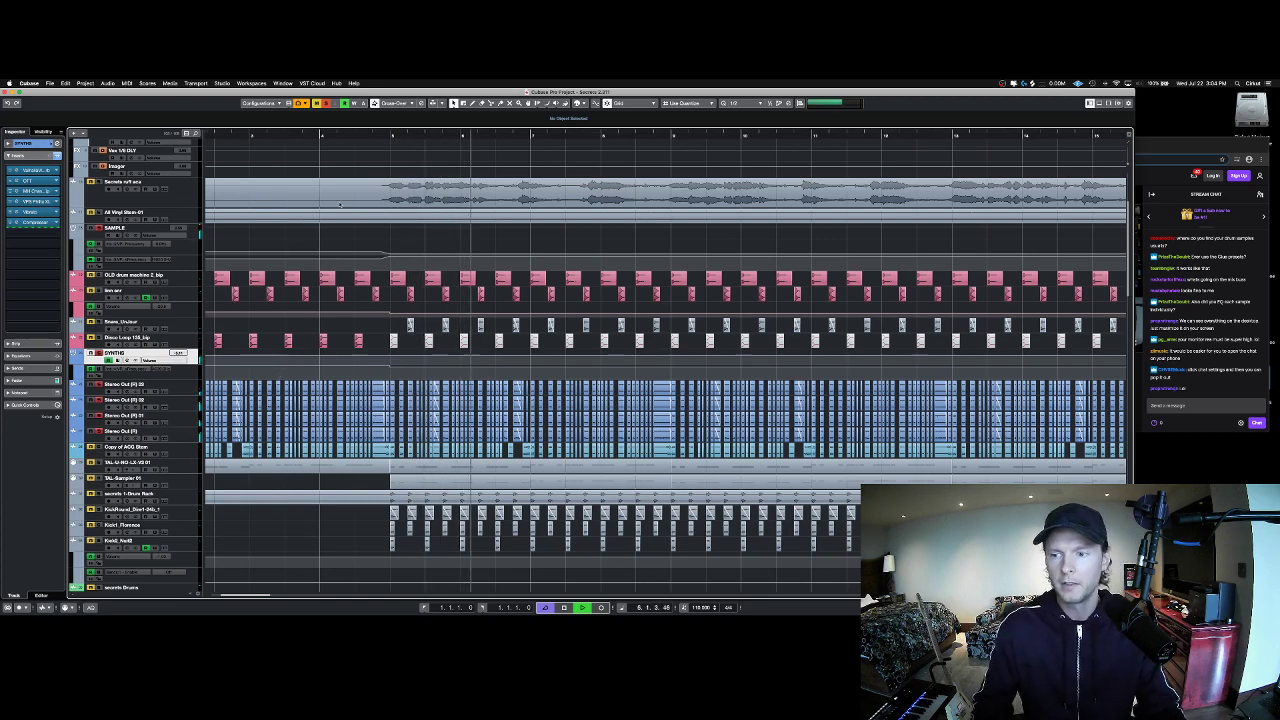
{"action": "left_click", "coordinate": [407, 136], "text": "super"}
{"action": "left_click", "coordinate": [672, 136], "text": "alt"}
{"action": "key", "text": "s"}
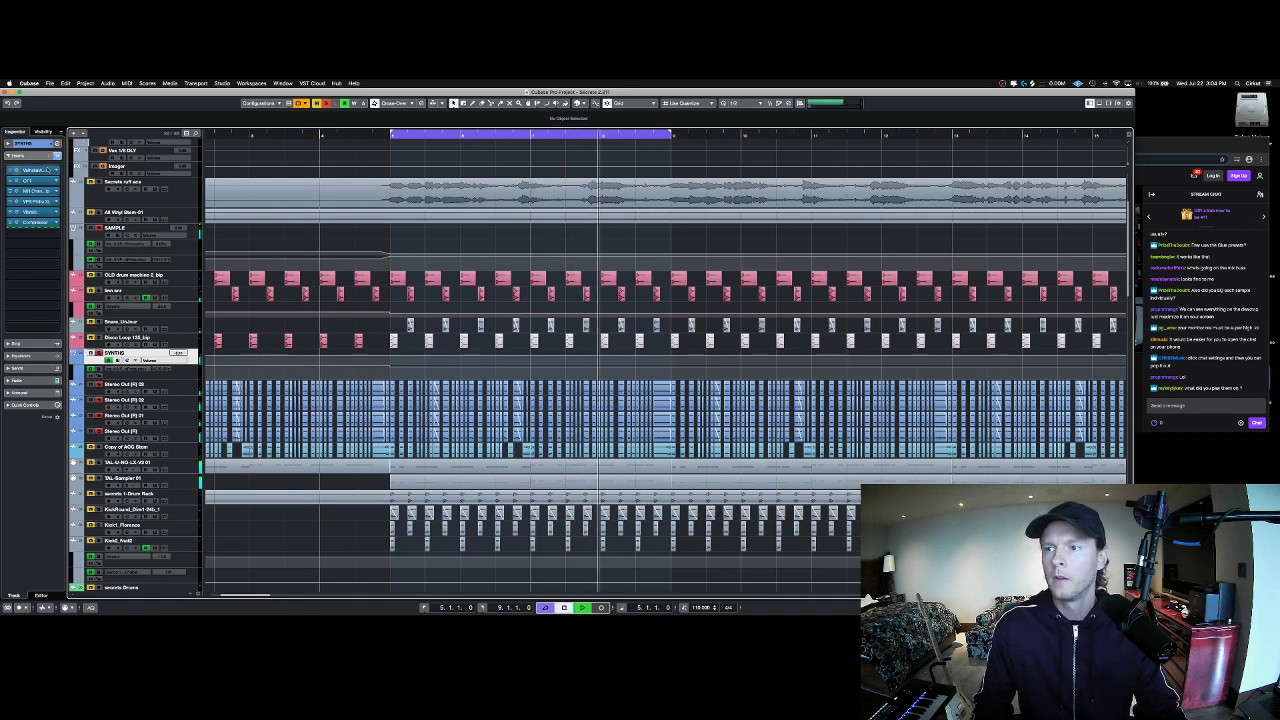
Step: Bypass all inserts on the SYNTHS group and play the dry synths from bar 5
{"action": "key", "text": "space"}
{"action": "left_click", "coordinate": [57, 156]}
{"action": "key", "text": "space"}
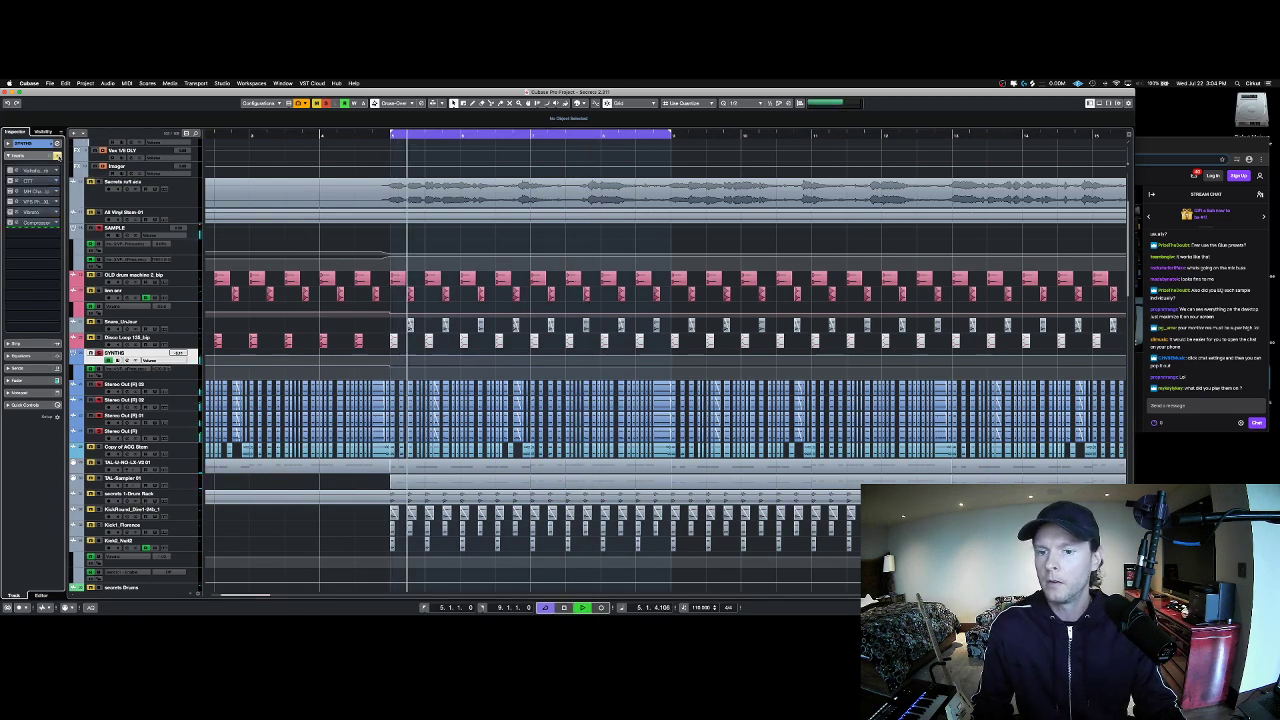
{"action": "key", "text": "space"}
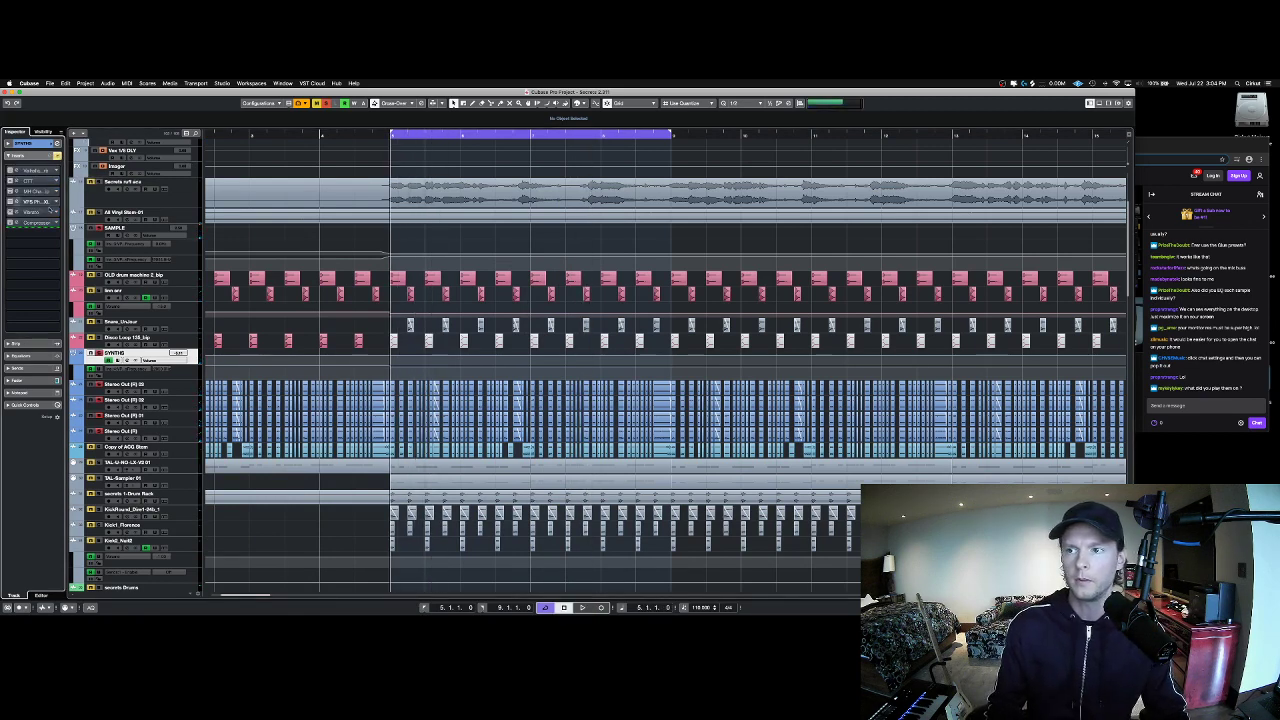
Step: Reactivate all inserts on the SYNTHS group and play the processed synths with the ValhallaVintageVerb settings open
{"action": "left_click", "coordinate": [115, 352]}
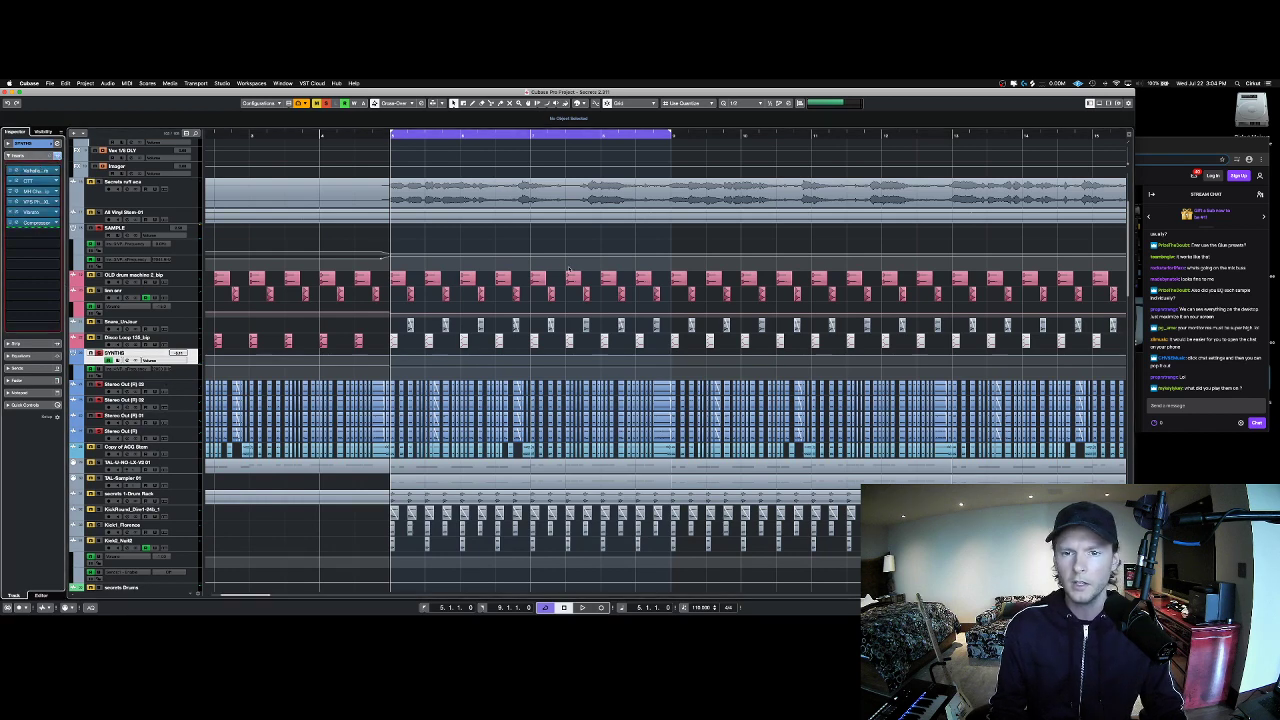
{"action": "left_click", "coordinate": [46, 171]}
{"action": "key", "text": "space"}
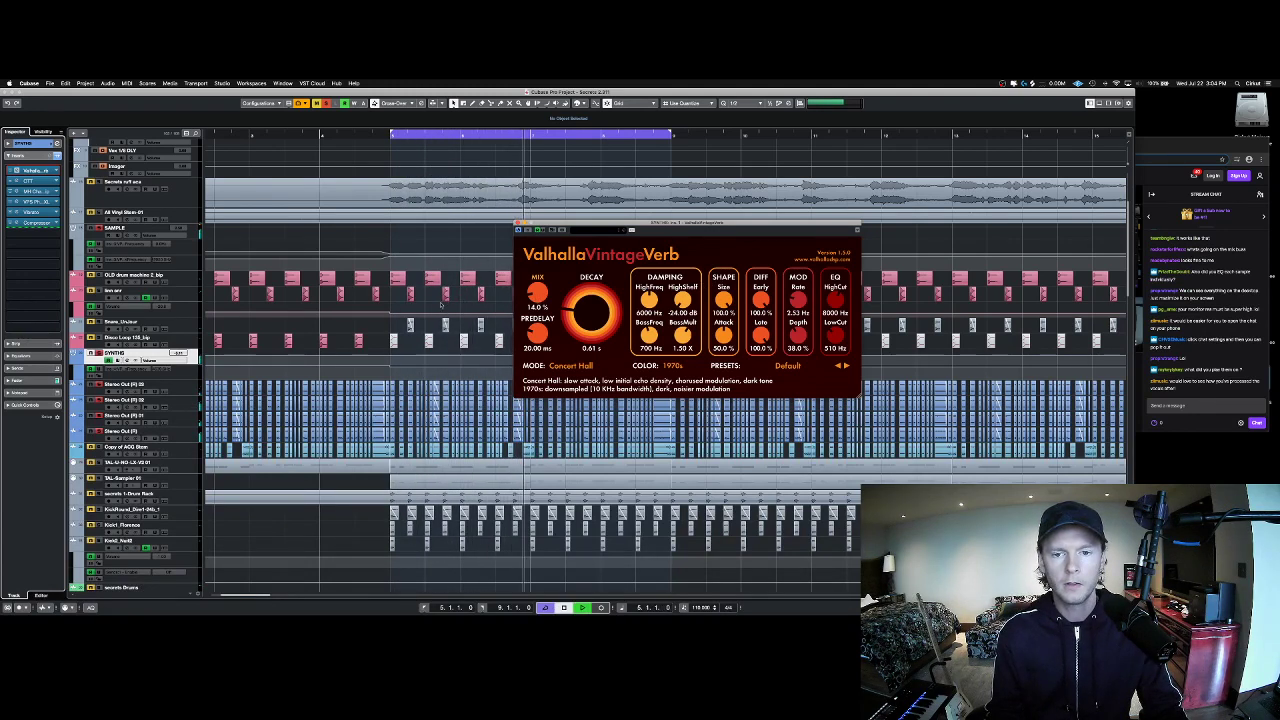
{"action": "key", "text": "space"}
Step: Open the OTT insert of the SYNTHS group beside the reverb and audition the synths while watching its bands
{"action": "left_click", "coordinate": [46, 180]}
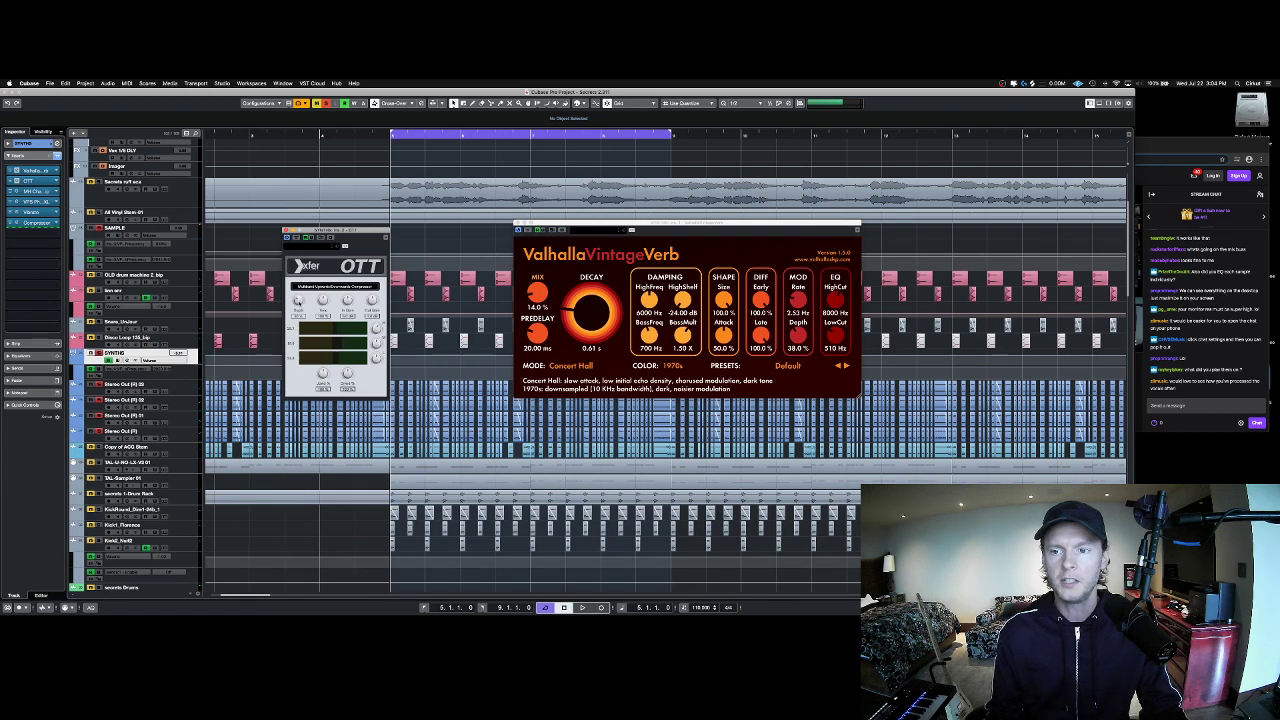
{"action": "key", "text": "space"}
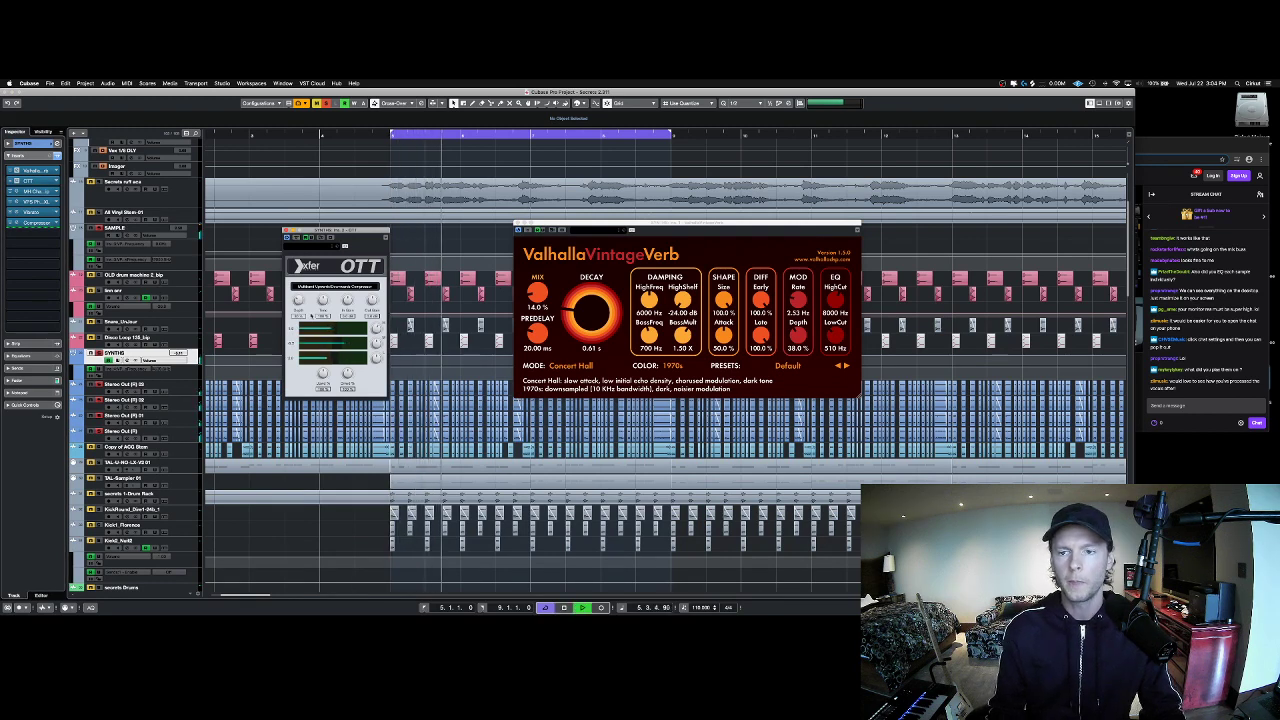
{"action": "key", "text": "space"}
{"action": "left_click_drag", "start_coordinate": [336, 231], "coordinate": [420, 231]}
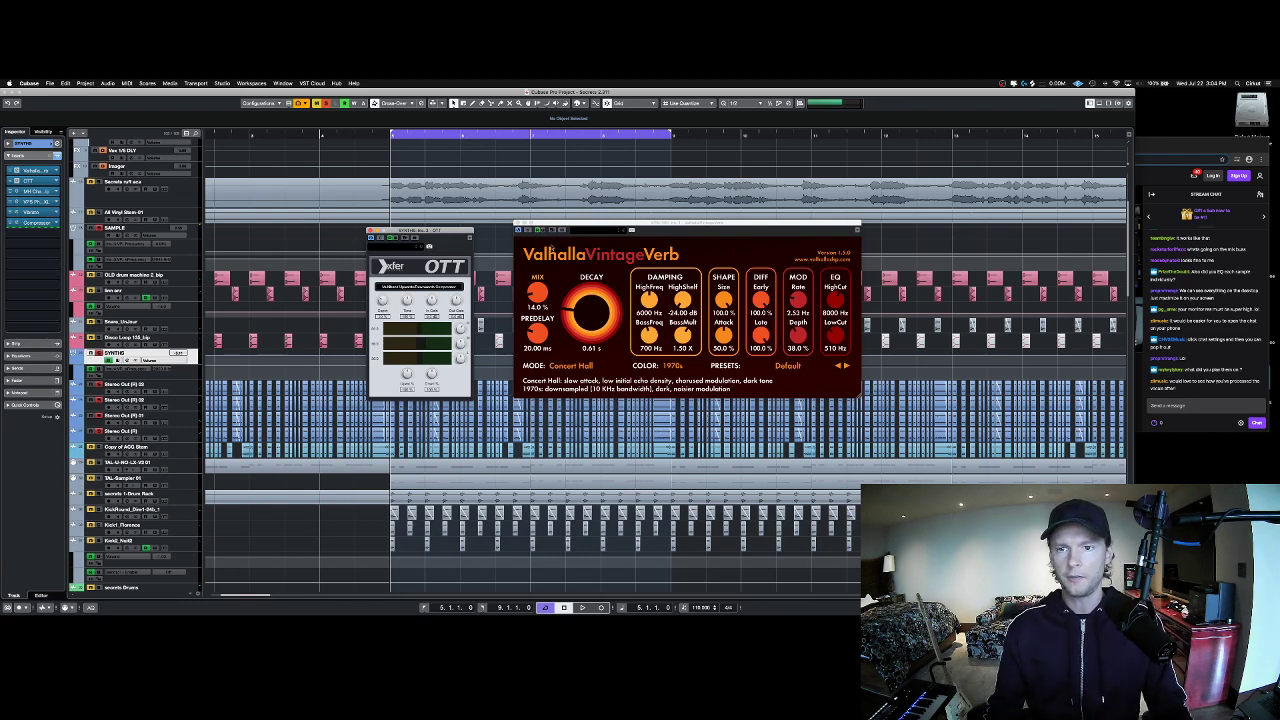
{"action": "key", "text": "space"}
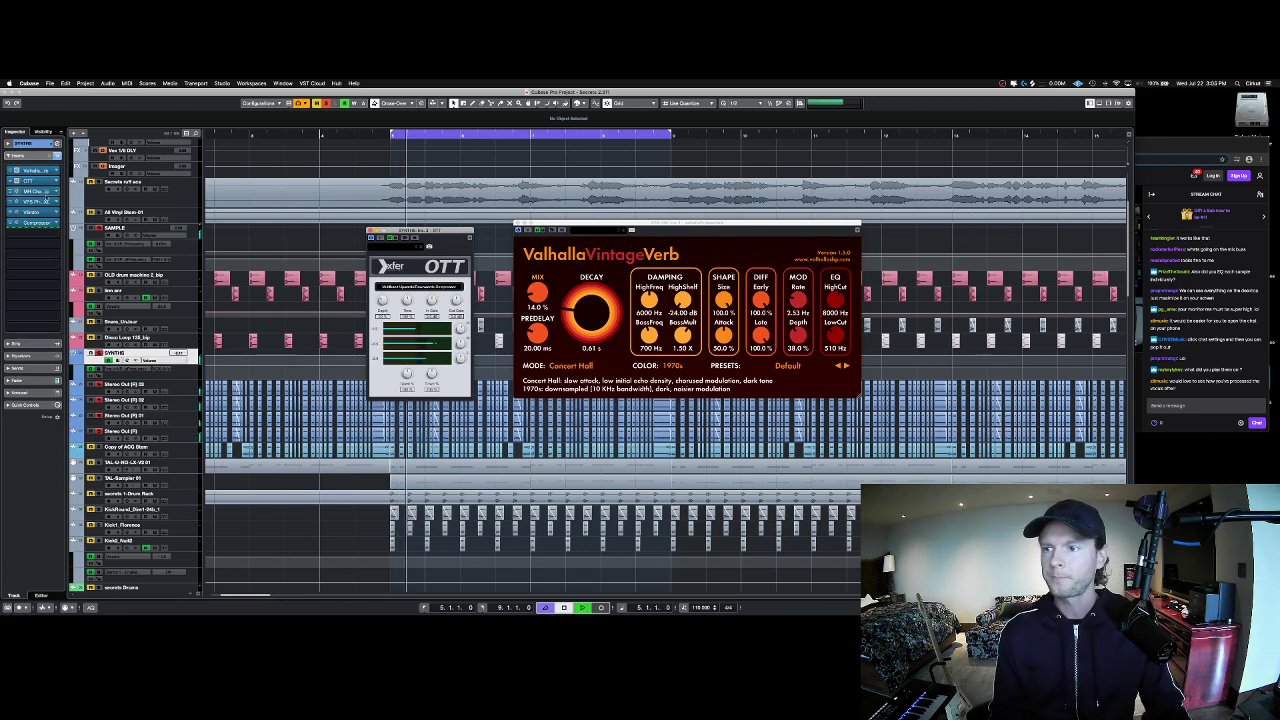
Step: Inspect the Philta filter and Vibrato inserts on the SYNTHS group, stopping playback and closing the Vibrato window
{"action": "left_click", "coordinate": [36, 201]}
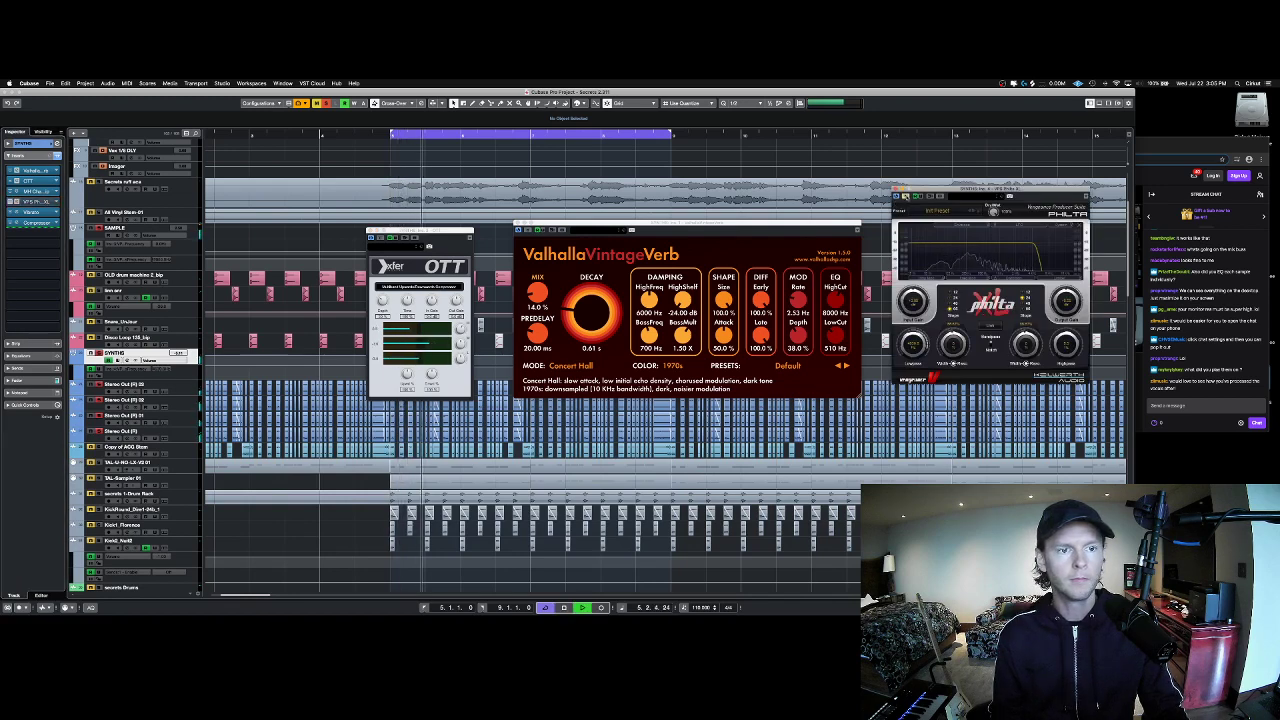
{"action": "key", "text": "space"}
{"action": "left_click", "coordinate": [34, 212]}
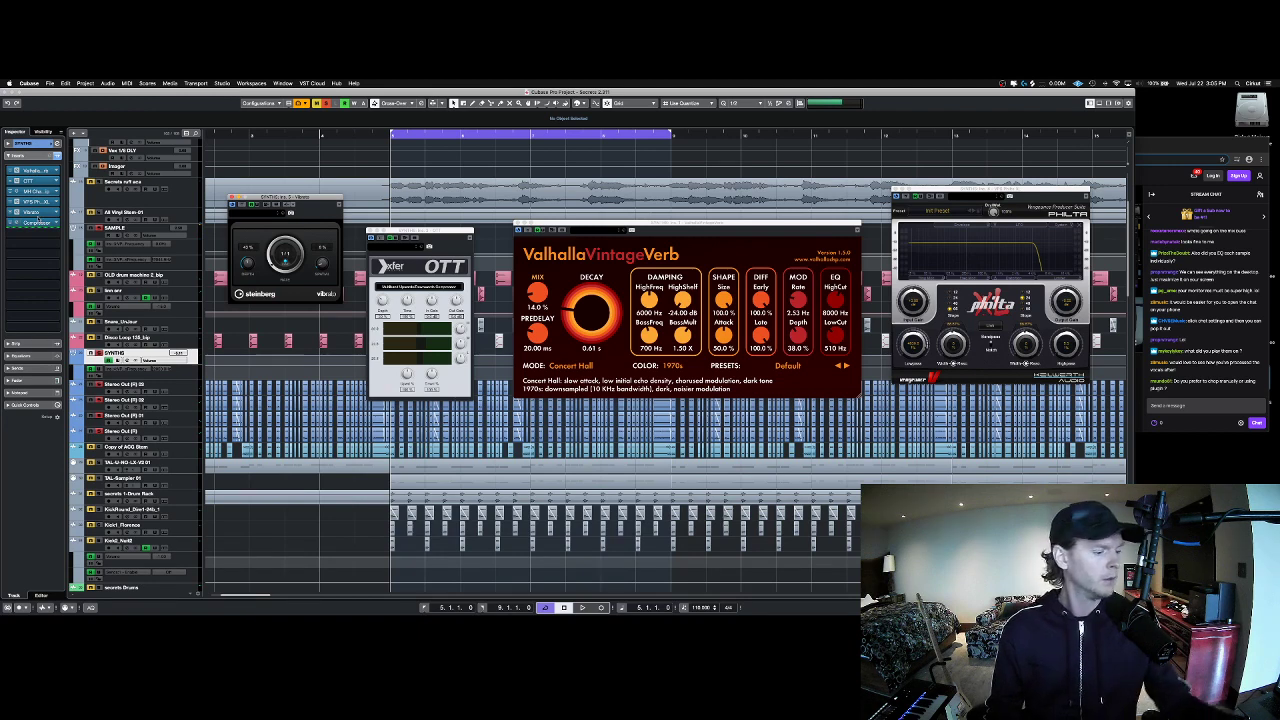
{"action": "left_click", "coordinate": [232, 197]}
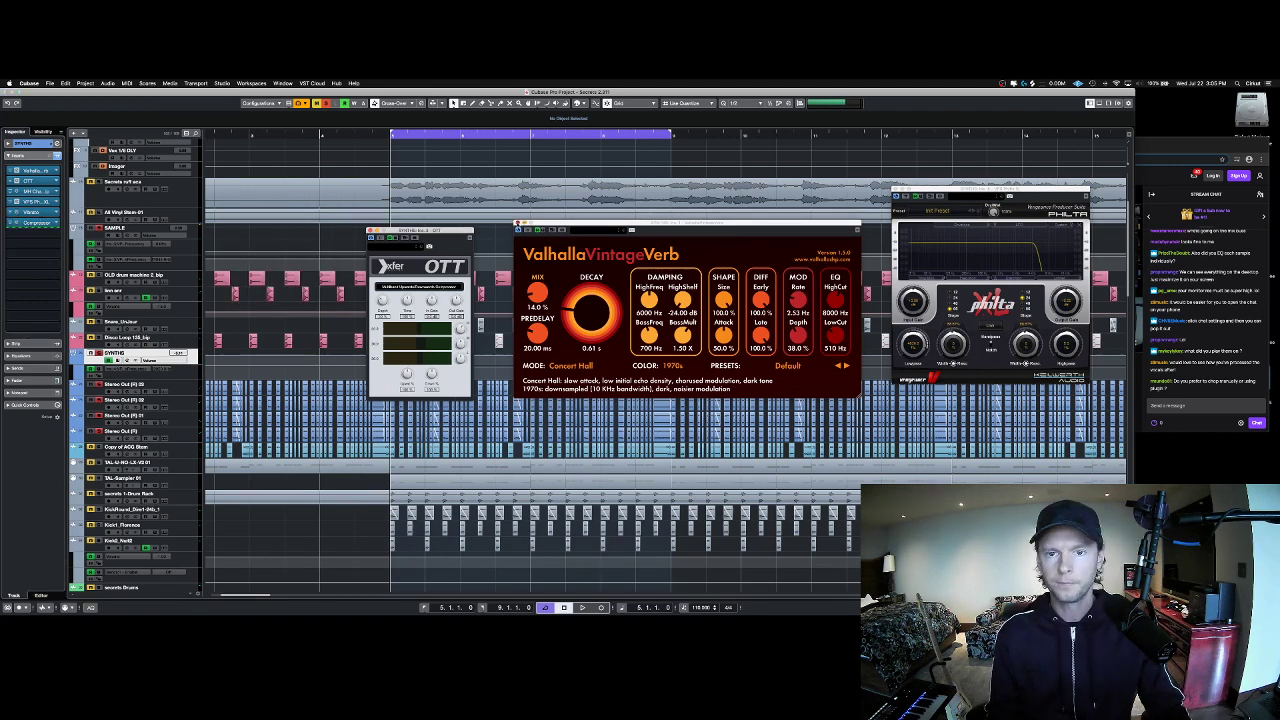
Step: Switch to Chrome to read the latest questions in the Twitch stream chat, and return to Cubase
{"action": "key", "text": "super+Tab"}
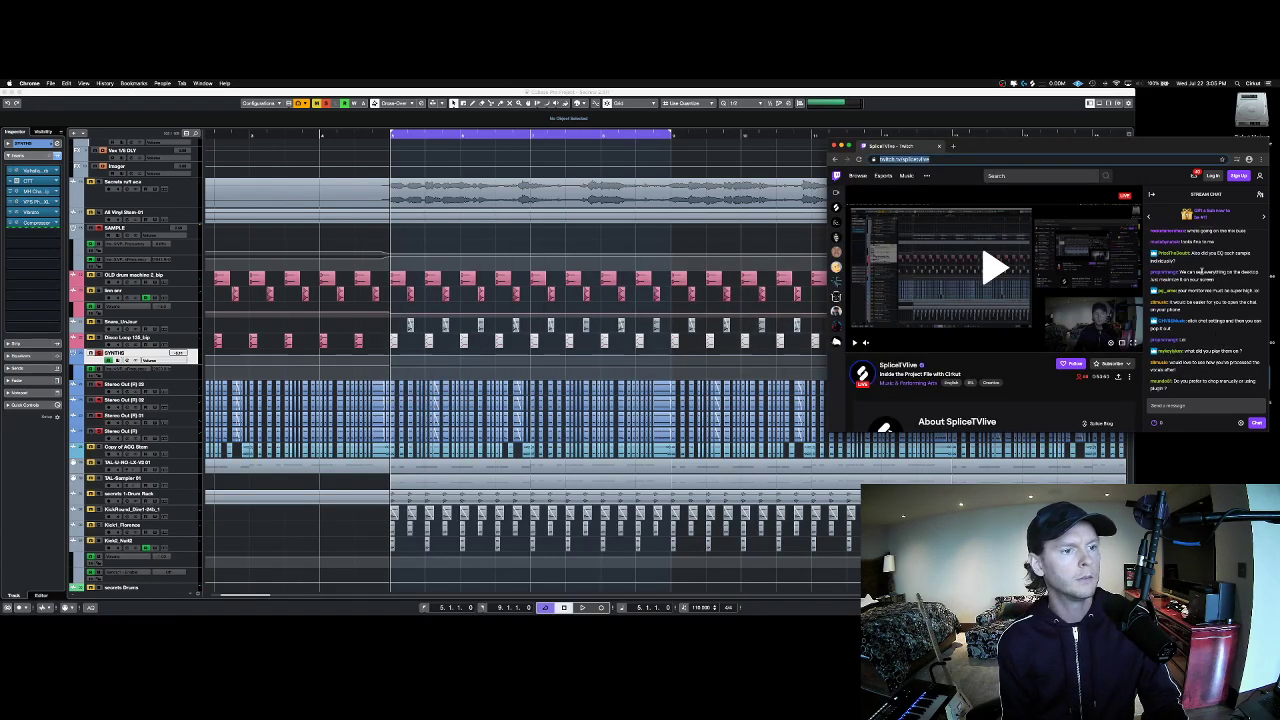
{"action": "left_click_drag", "start_coordinate": [1202, 271], "coordinate": [1200, 308]}
{"action": "left_click", "coordinate": [1200, 305]}
{"action": "key", "text": "super+Tab"}
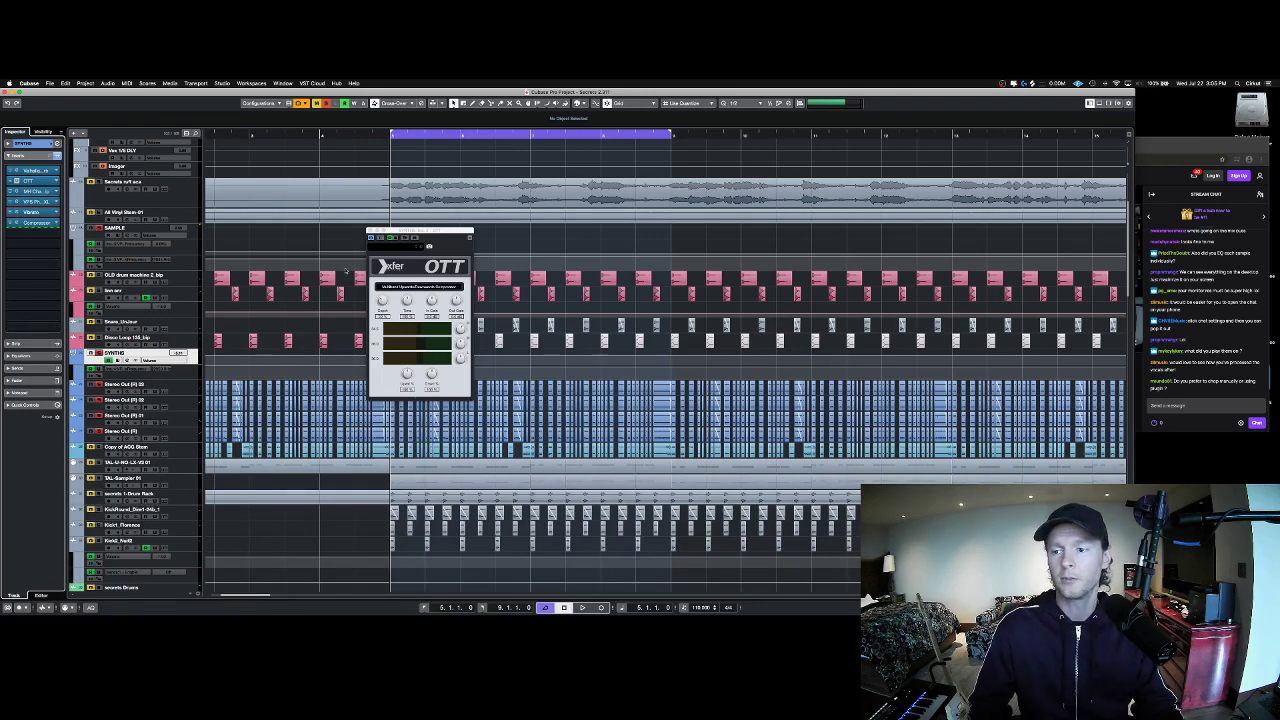
Step: Close the OTT window and select the TAL-U-NO-LX-V2 01 track below the synth layers
{"action": "left_click", "coordinate": [370, 231]}
{"action": "scroll", "coordinate": [132, 391], "scroll_direction": "down", "scroll_amount": 4}
{"action": "key", "text": "space"}
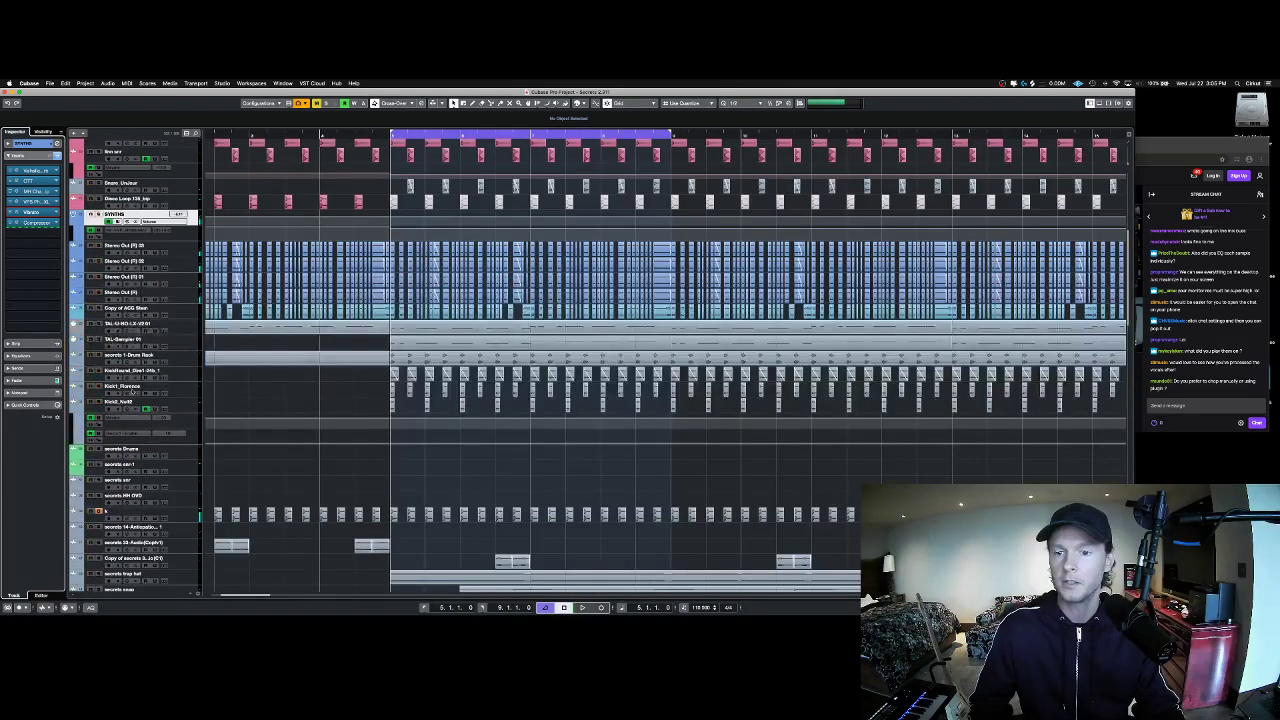
{"action": "left_click", "coordinate": [121, 323]}
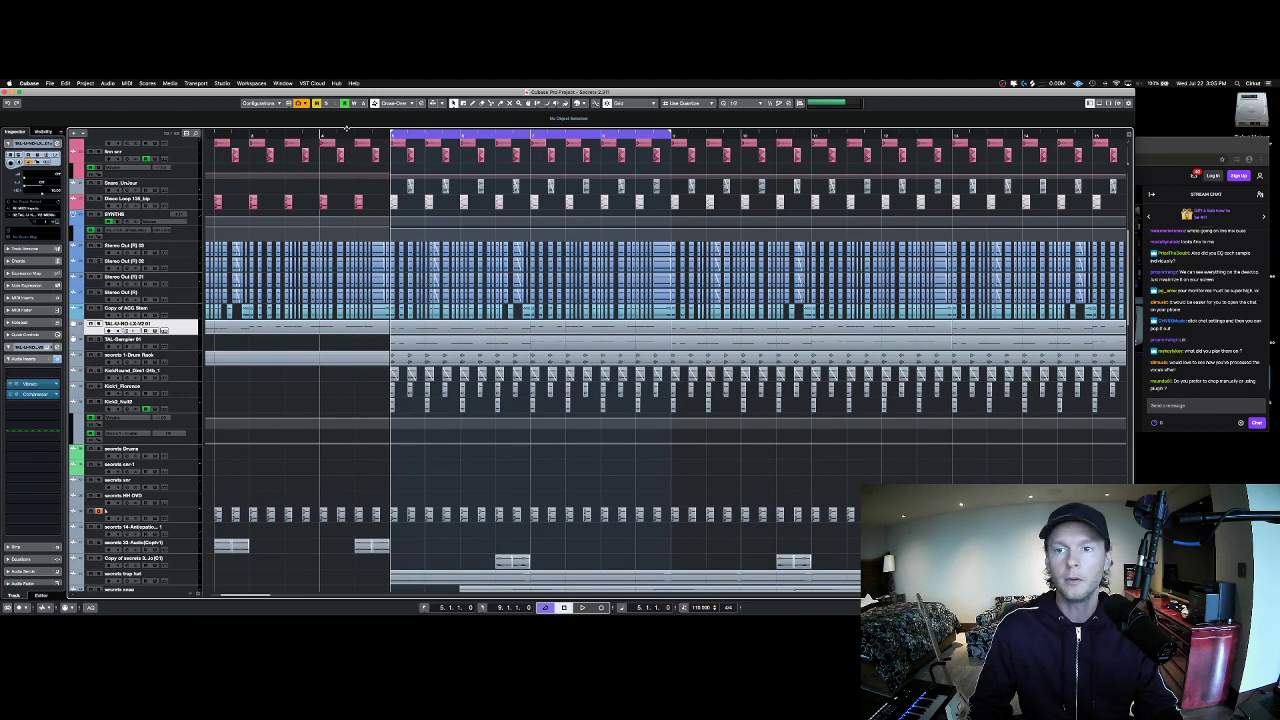
{"action": "scroll", "coordinate": [347, 128], "scroll_direction": "down", "scroll_amount": 2}
{"action": "scroll", "coordinate": [382, 142], "scroll_direction": "up", "scroll_amount": 2}
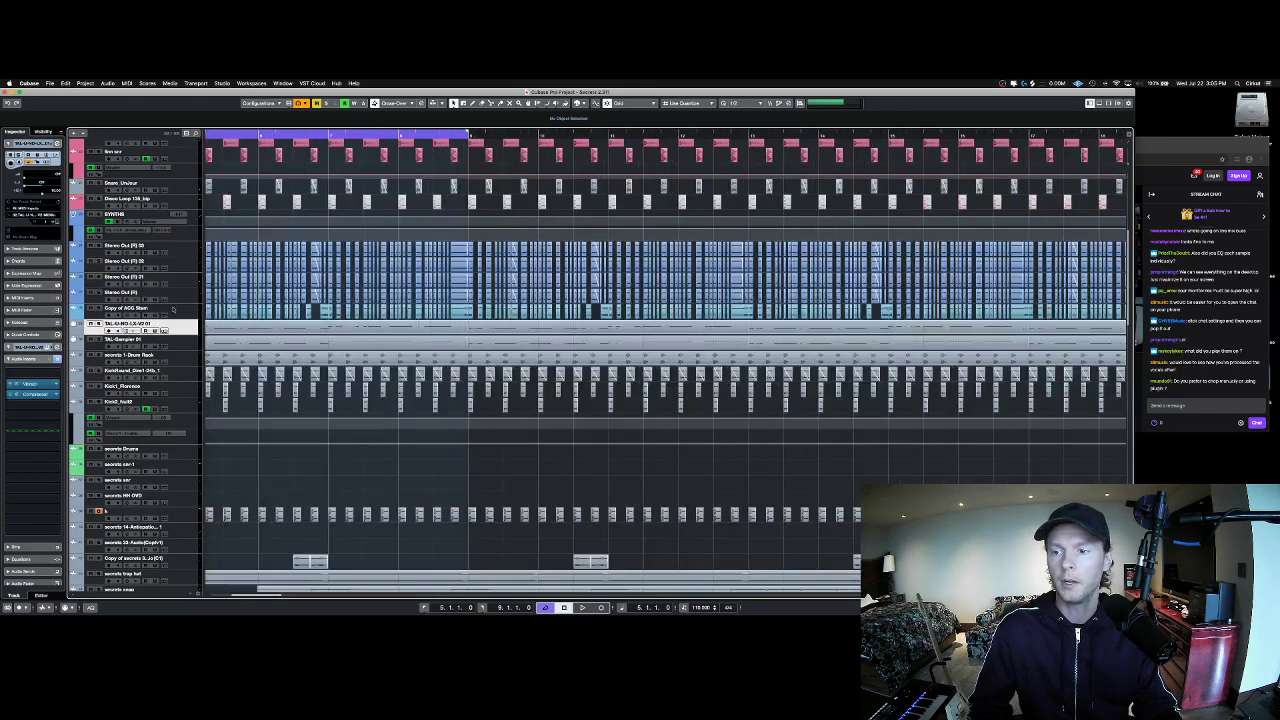
Step: Play the TAL-U-NO-LX-V2 01 track and redraw the playback cycle from bar 5 to bar 9
{"action": "key", "text": "space"}
{"action": "scroll", "coordinate": [245, 137], "scroll_direction": "left", "scroll_amount": 2}
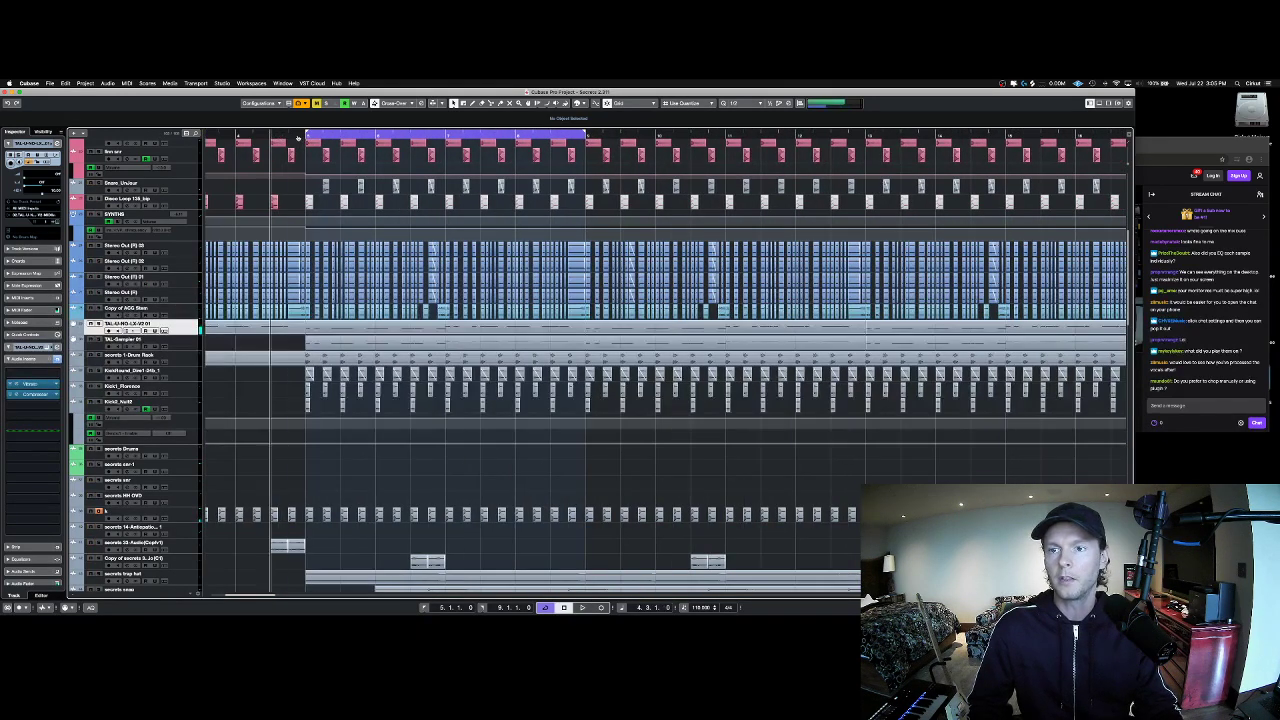
{"action": "left_click", "coordinate": [303, 132]}
{"action": "double_click", "coordinate": [270, 136]}
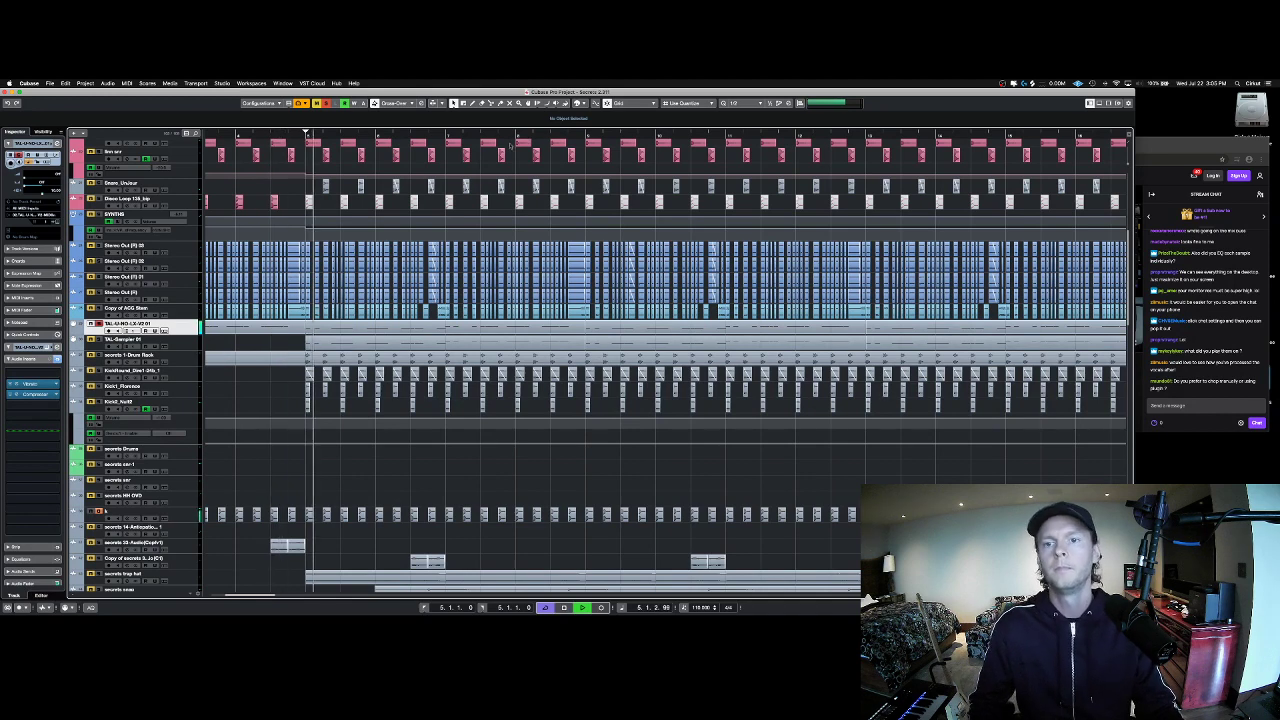
{"action": "left_click_drag", "start_coordinate": [305, 134], "coordinate": [585, 134]}
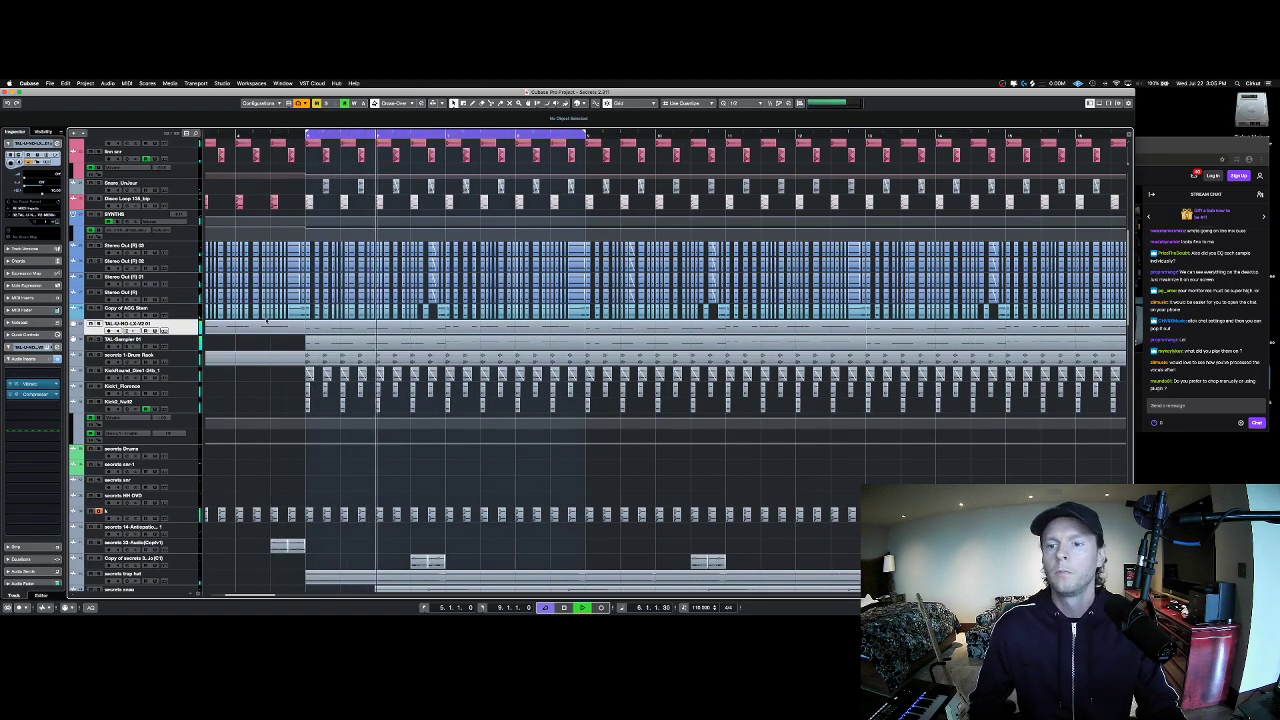
Step: Open the TAL U-NO-LX instrument, solo its track, reposition the synth window and play the bass from bar 5
{"action": "left_click", "coordinate": [47, 347]}
{"action": "key", "text": "s"}
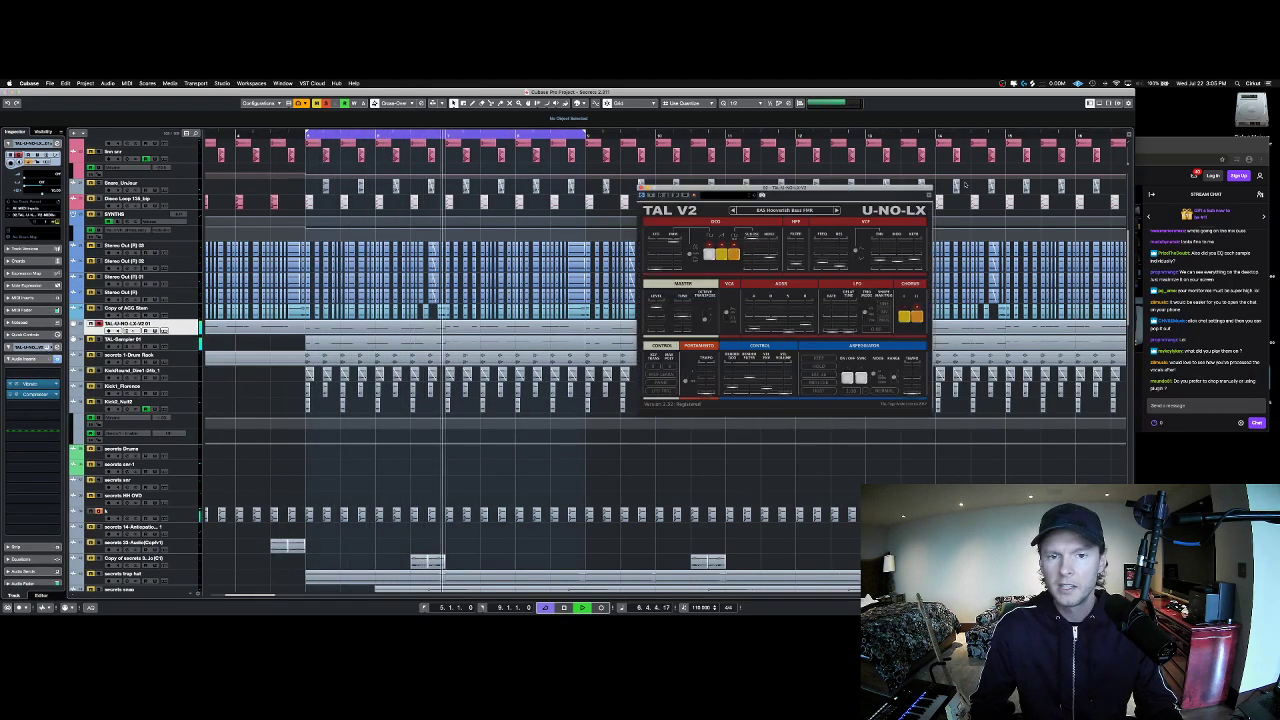
{"action": "key", "text": "space"}
{"action": "left_click_drag", "start_coordinate": [880, 183], "coordinate": [801, 183]}
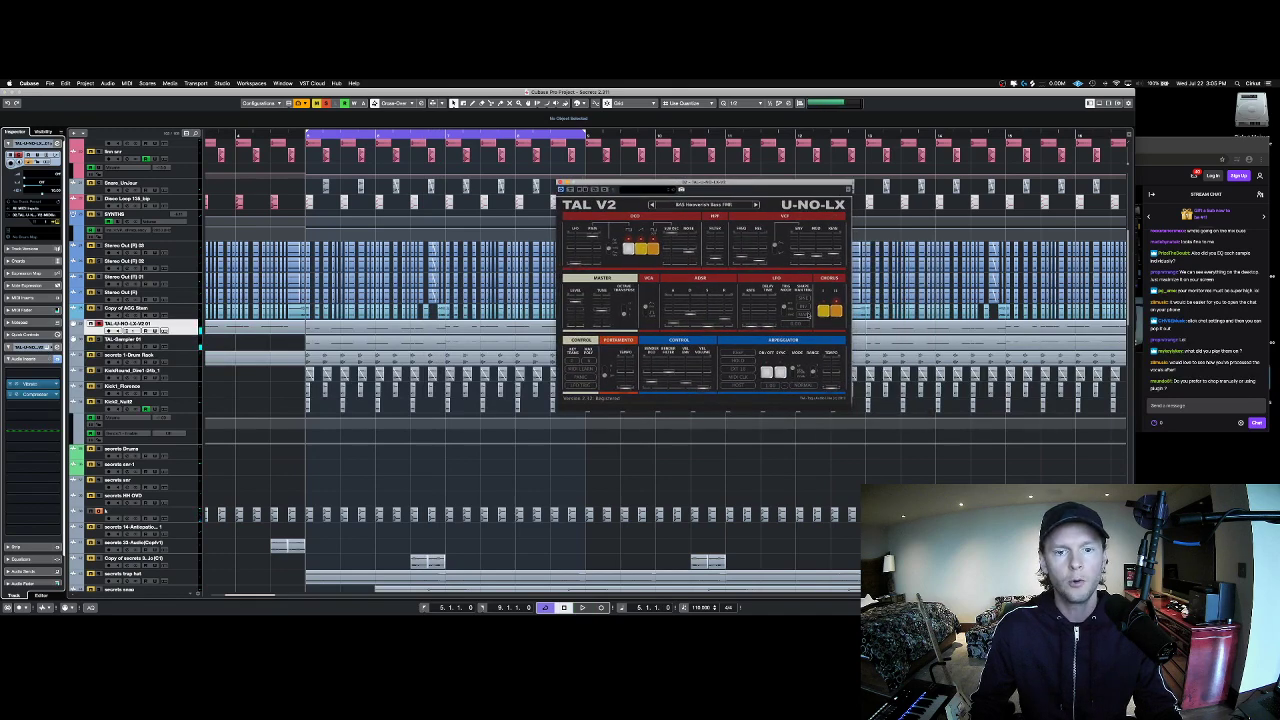
{"action": "left_click_drag", "start_coordinate": [722, 185], "coordinate": [793, 225]}
{"action": "key", "text": "space"}
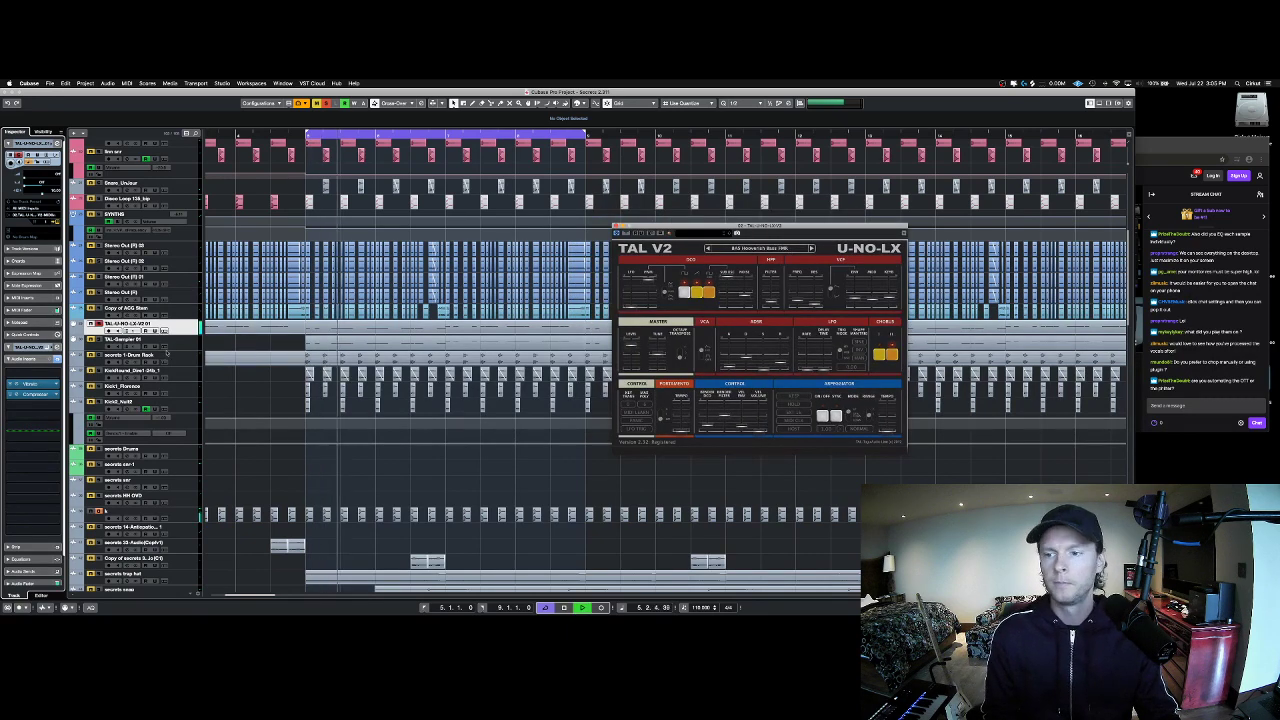
Step: Open the bass MIDI part in the Key Editor beside the synth and audition its notes and built-in chorus
{"action": "left_click", "coordinate": [409, 343]}
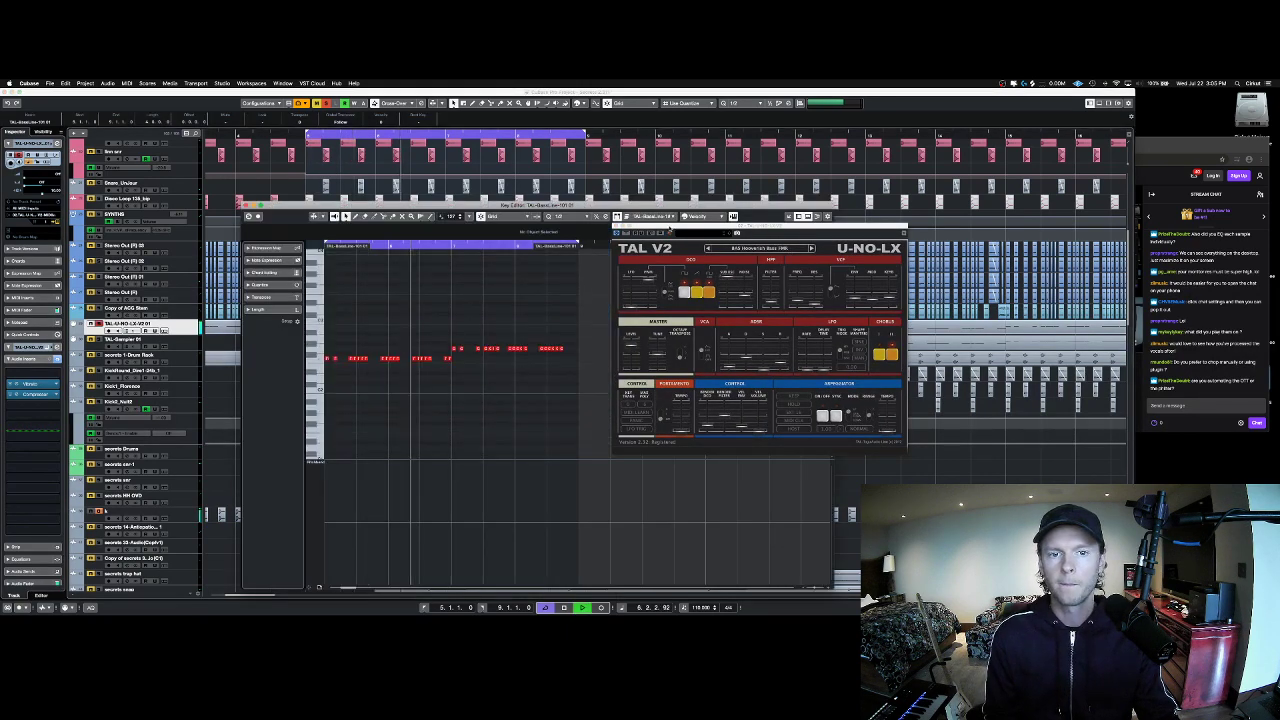
{"action": "left_click_drag", "start_coordinate": [671, 228], "coordinate": [794, 241]}
{"action": "left_click_drag", "start_coordinate": [500, 206], "coordinate": [436, 171]}
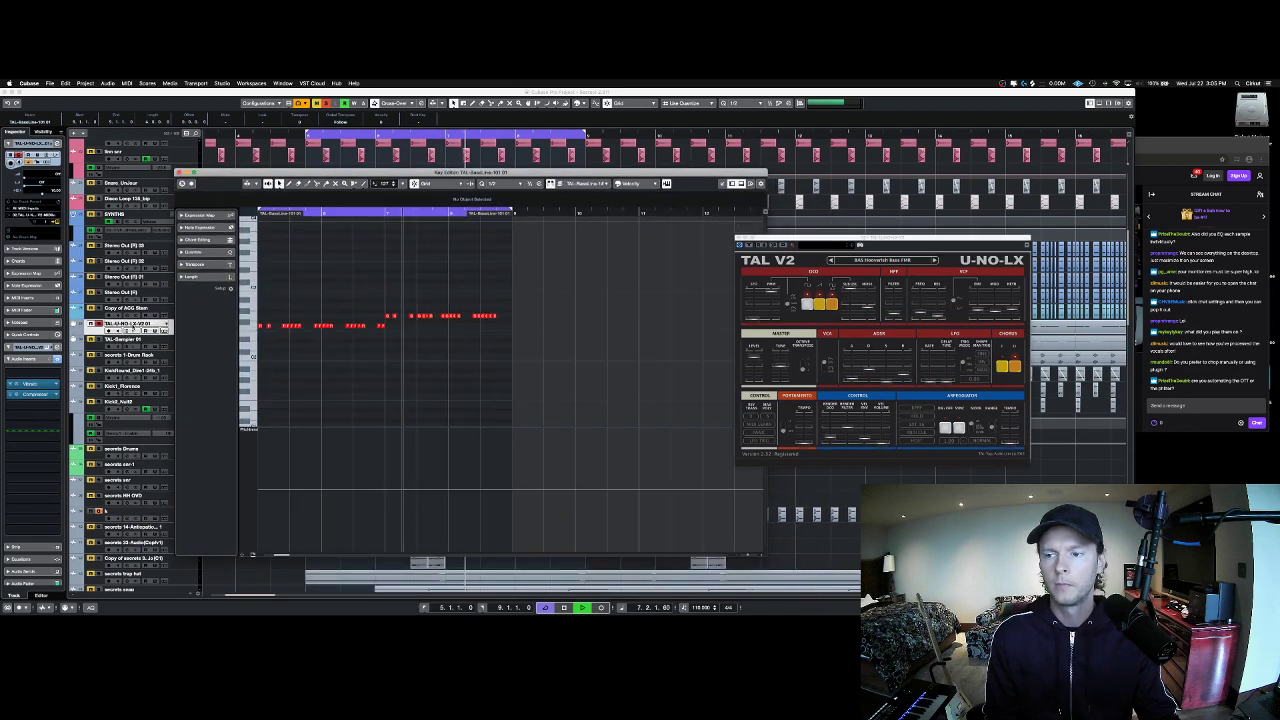
{"action": "left_click", "coordinate": [1016, 366]}
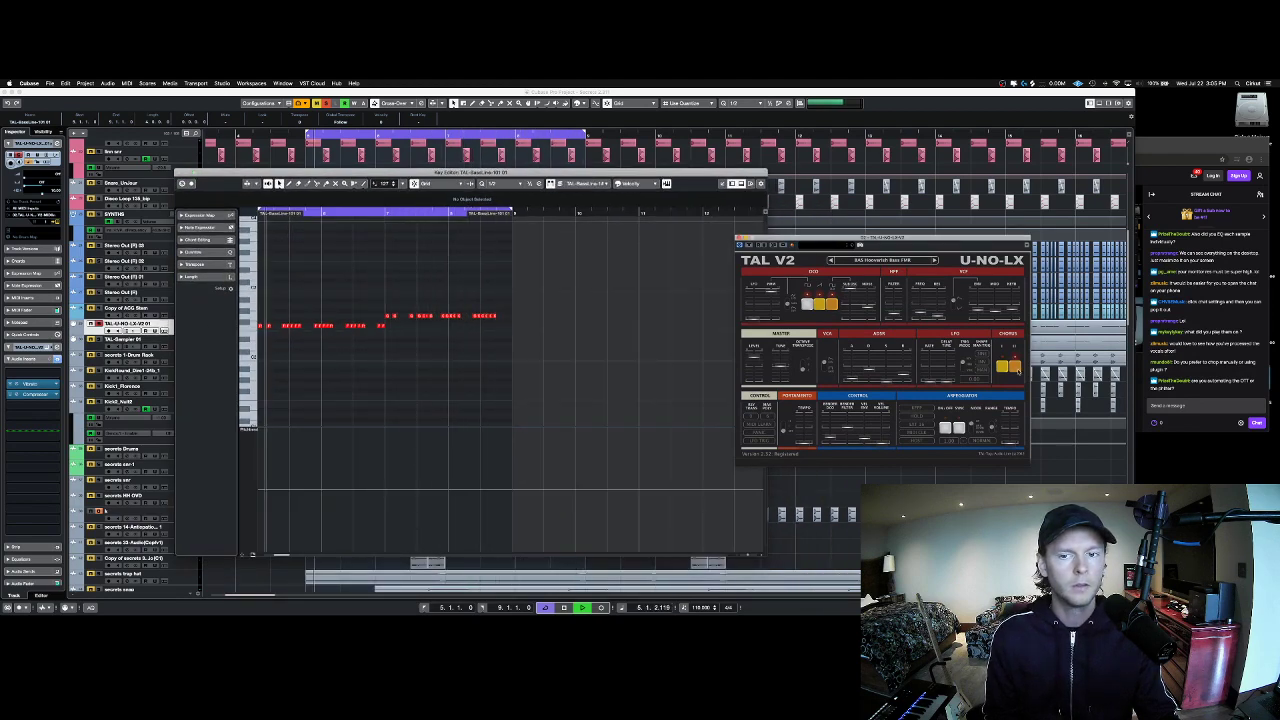
{"action": "key", "text": "space"}
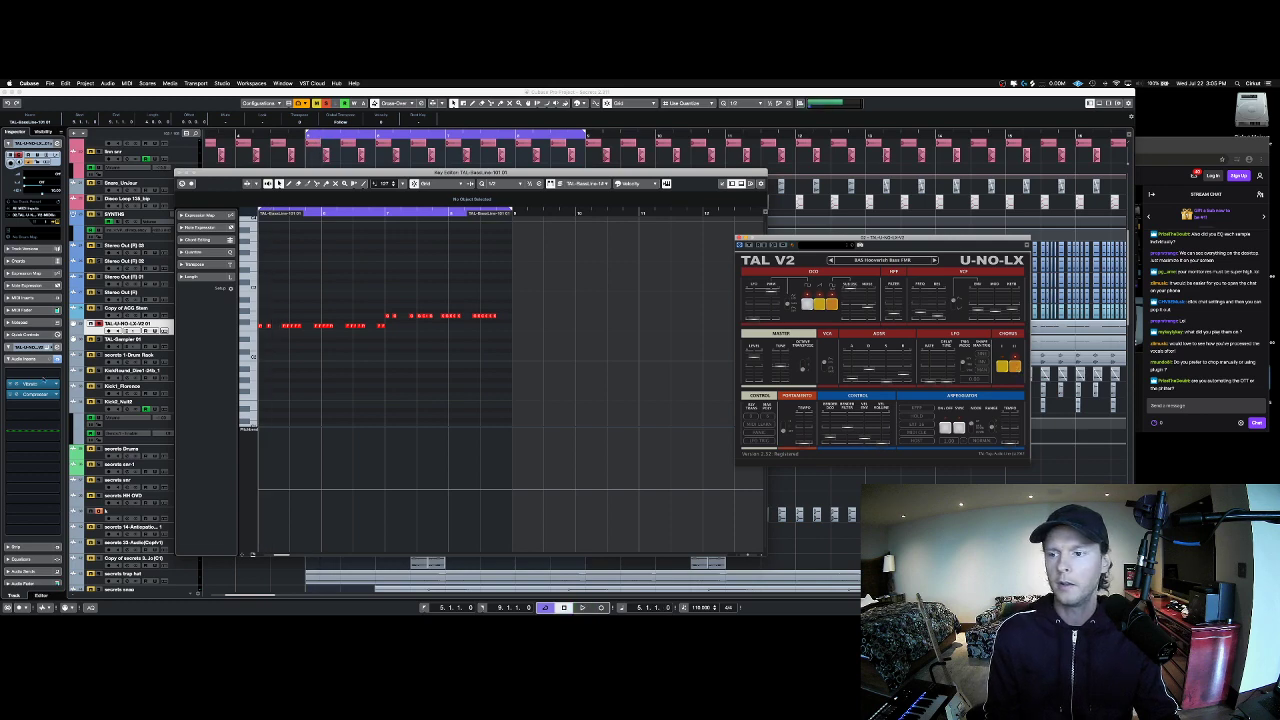
Step: Search the effects for "chorus" and insert TAL-Chorus-LX before Vibrato on the TAL-U-NO-LX-V2 01 track
{"action": "left_click", "coordinate": [42, 372]}
{"action": "left_click", "coordinate": [42, 372]}
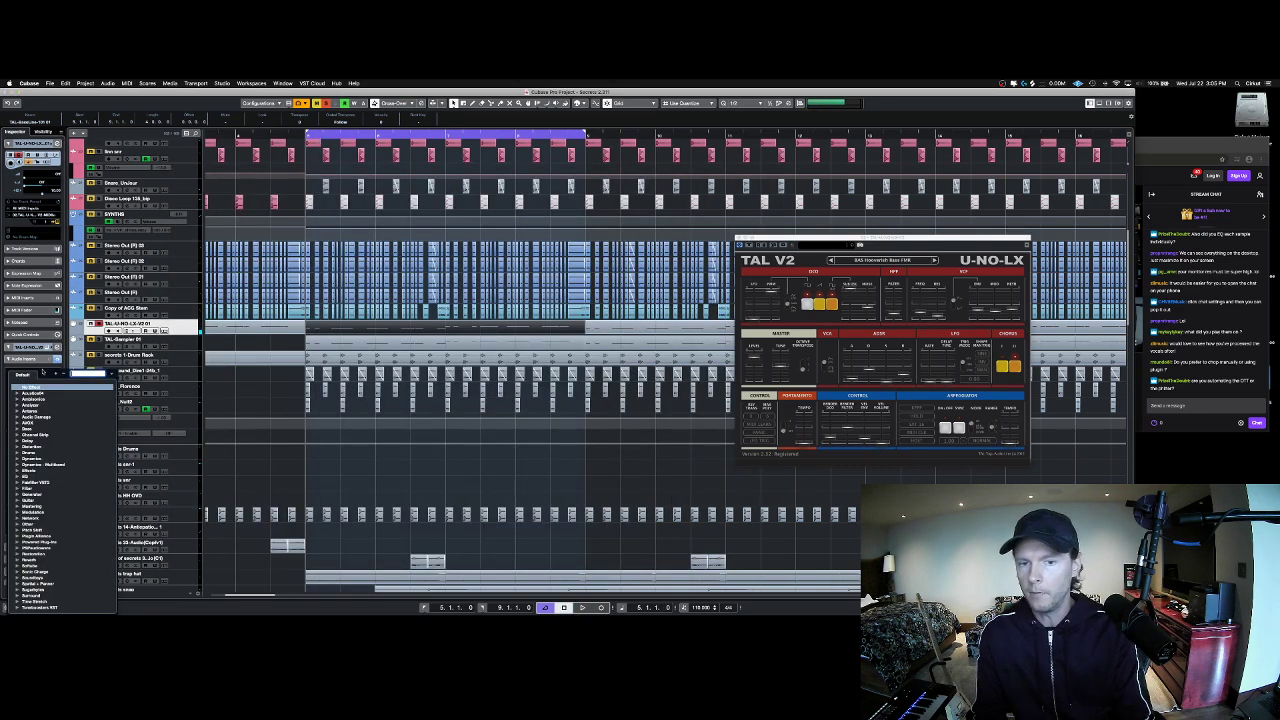
{"action": "type", "text": "chorus"}
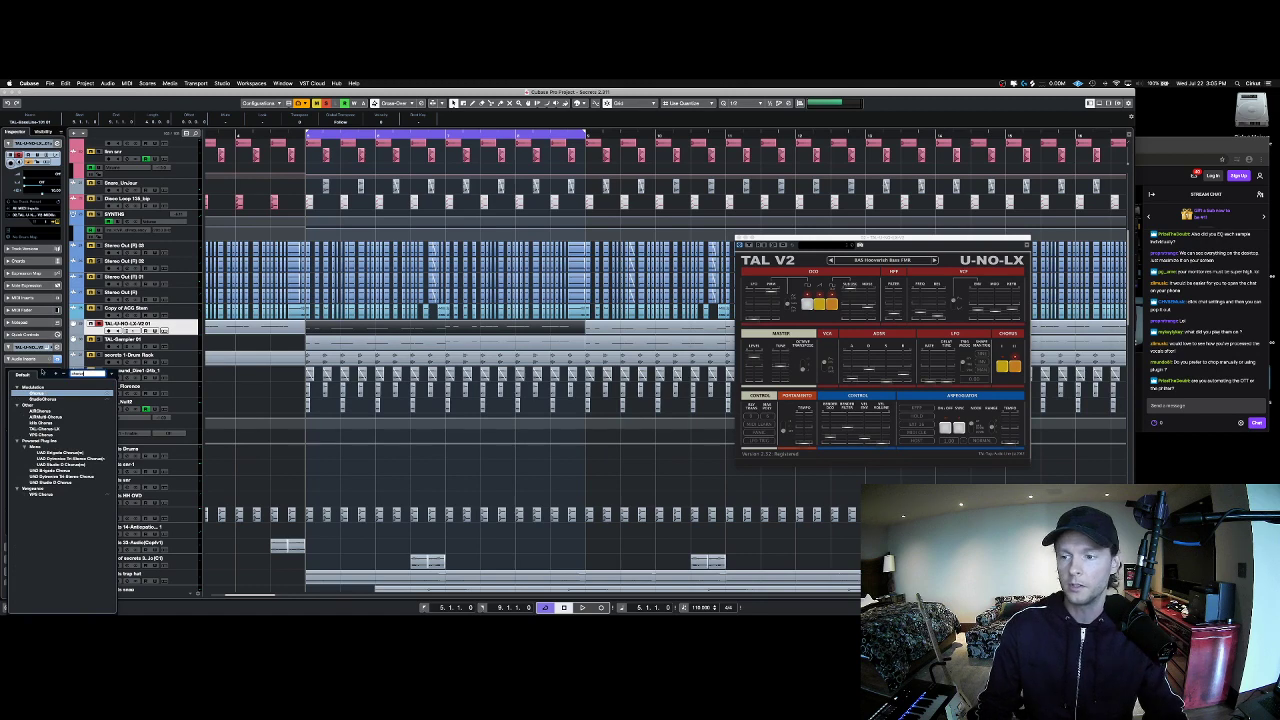
{"action": "left_click", "coordinate": [58, 428]}
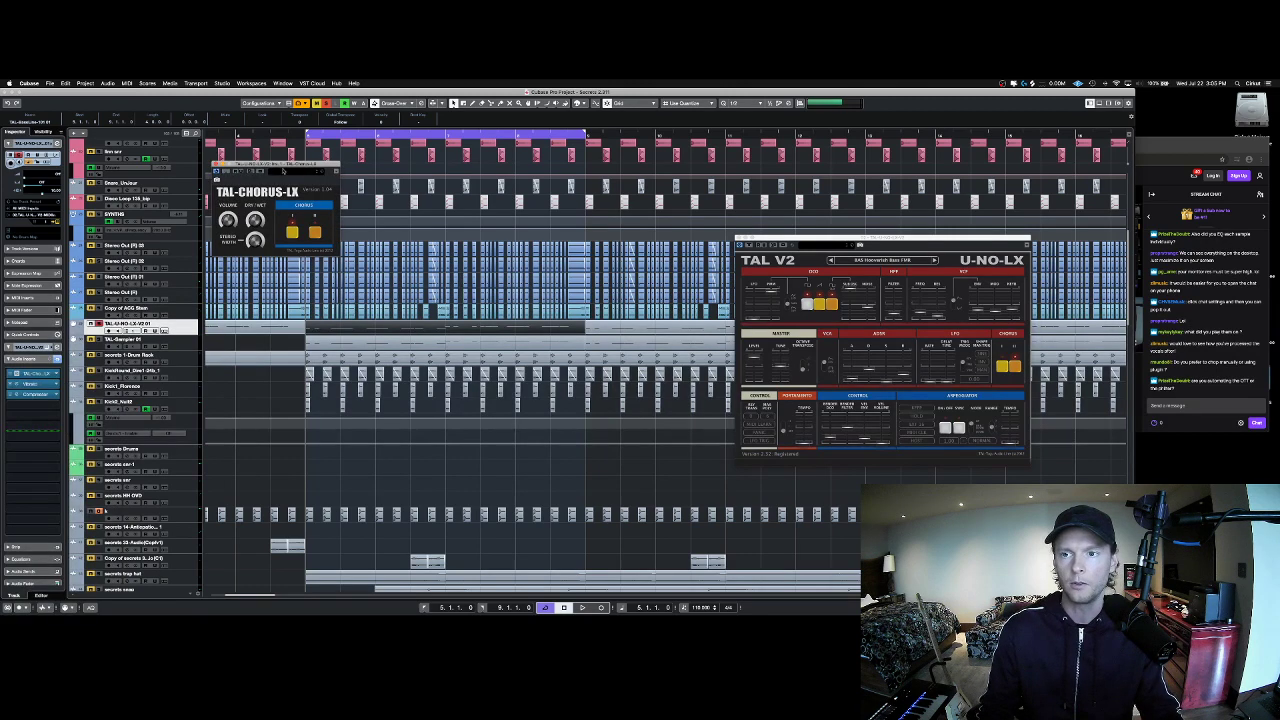
{"action": "left_click_drag", "start_coordinate": [283, 171], "coordinate": [525, 192]}
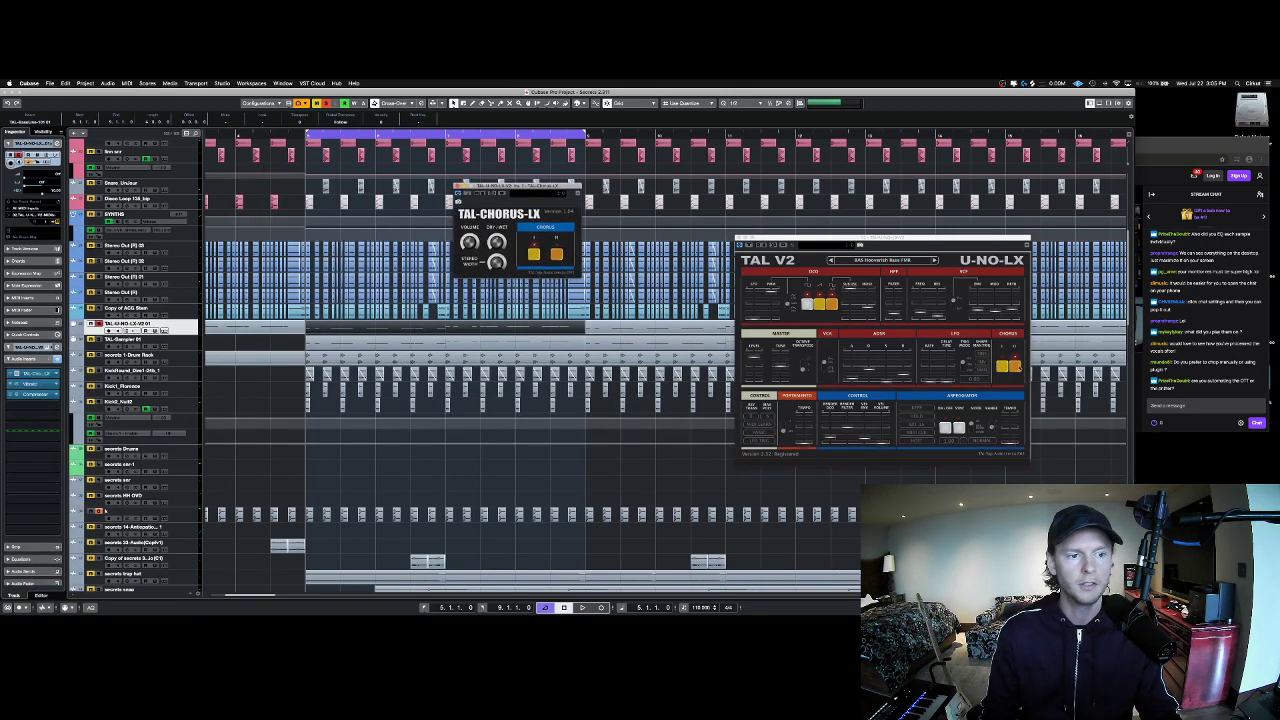
Step: Compare the soloed bass with TAL-Chorus-LX active and bypassed, pointing out the matching chorus section in the synth
{"action": "left_click", "coordinate": [535, 256]}
{"action": "key", "text": "space"}
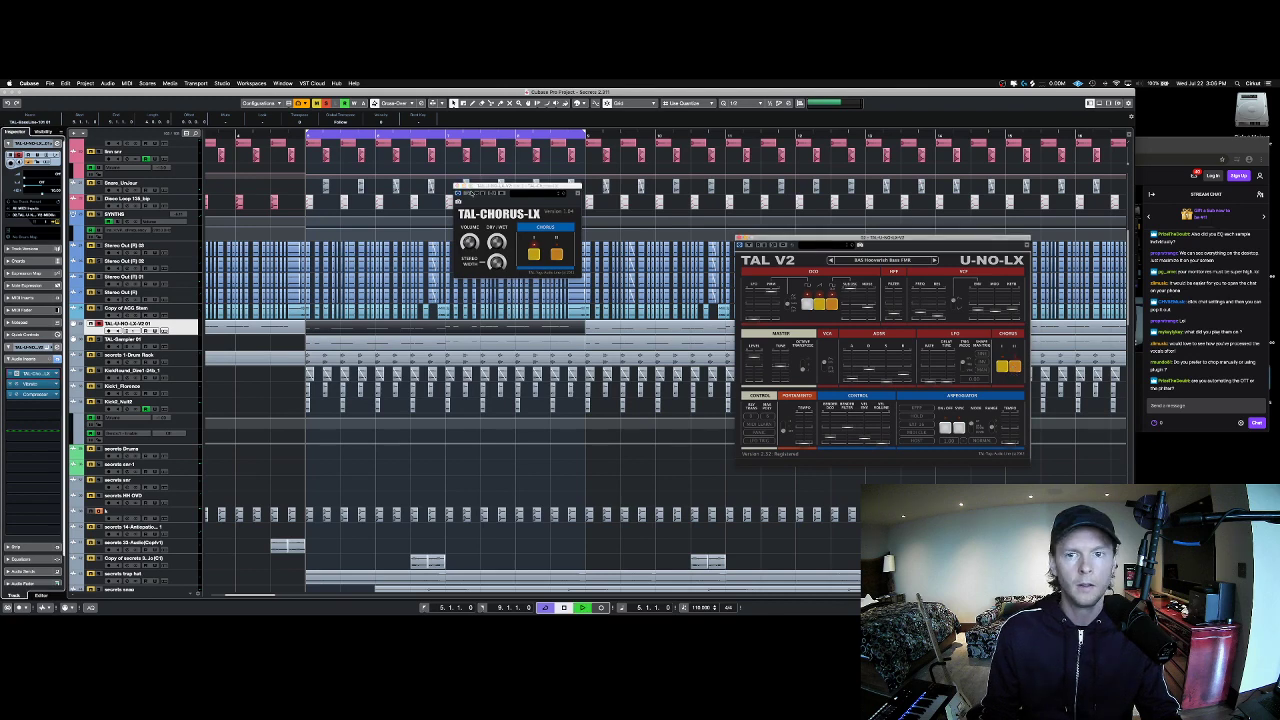
{"action": "left_click", "coordinate": [1013, 368]}
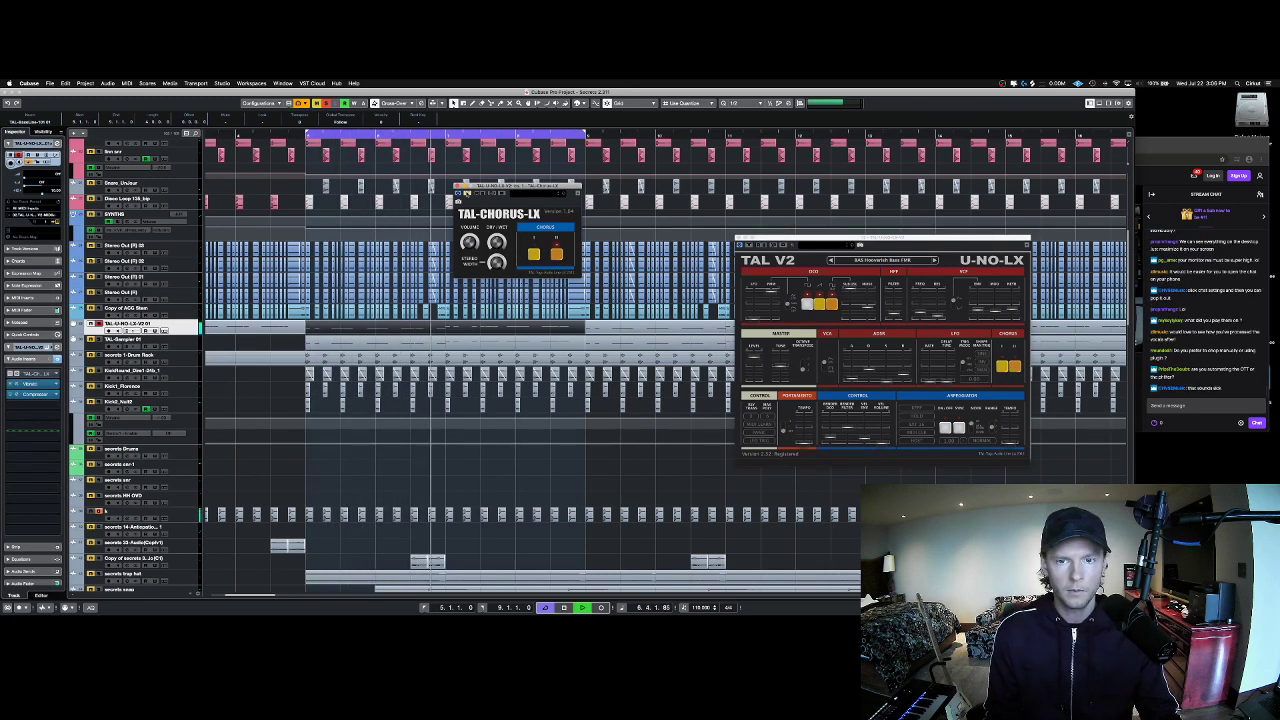
{"action": "key", "text": "space"}
{"action": "key", "text": "space"}
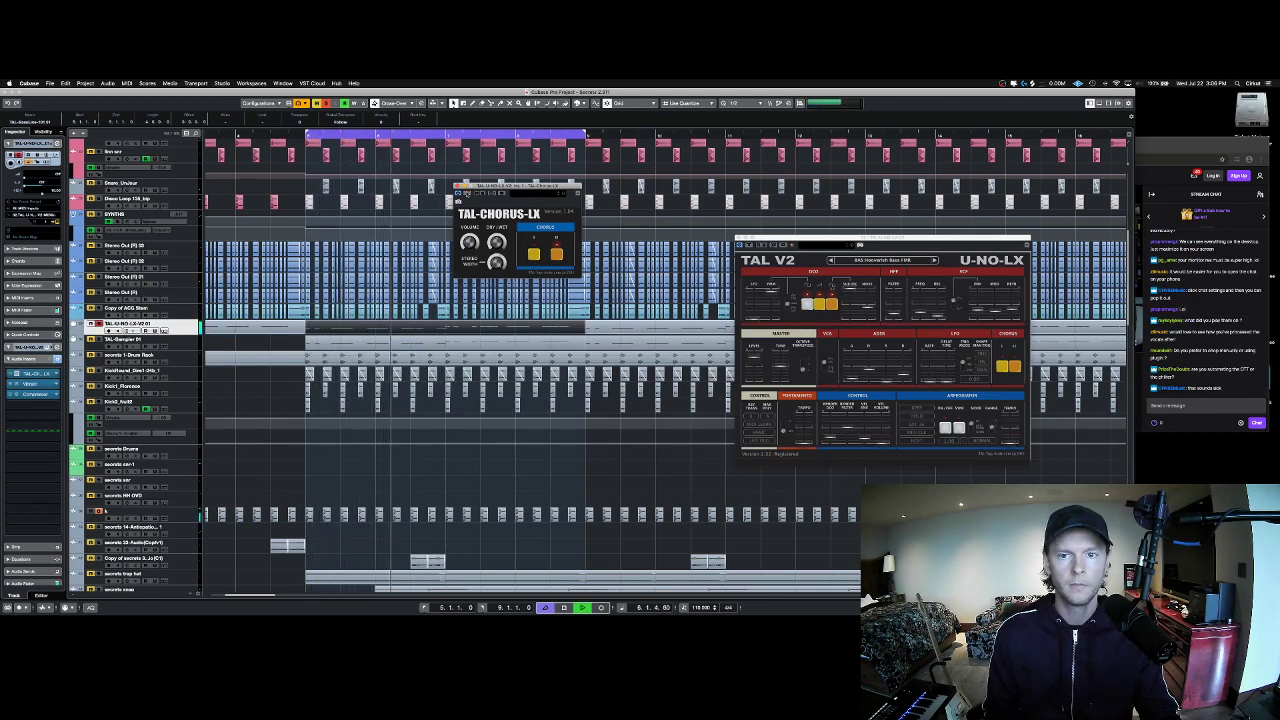
{"action": "key", "text": "space"}
{"action": "left_click", "coordinate": [1017, 368]}
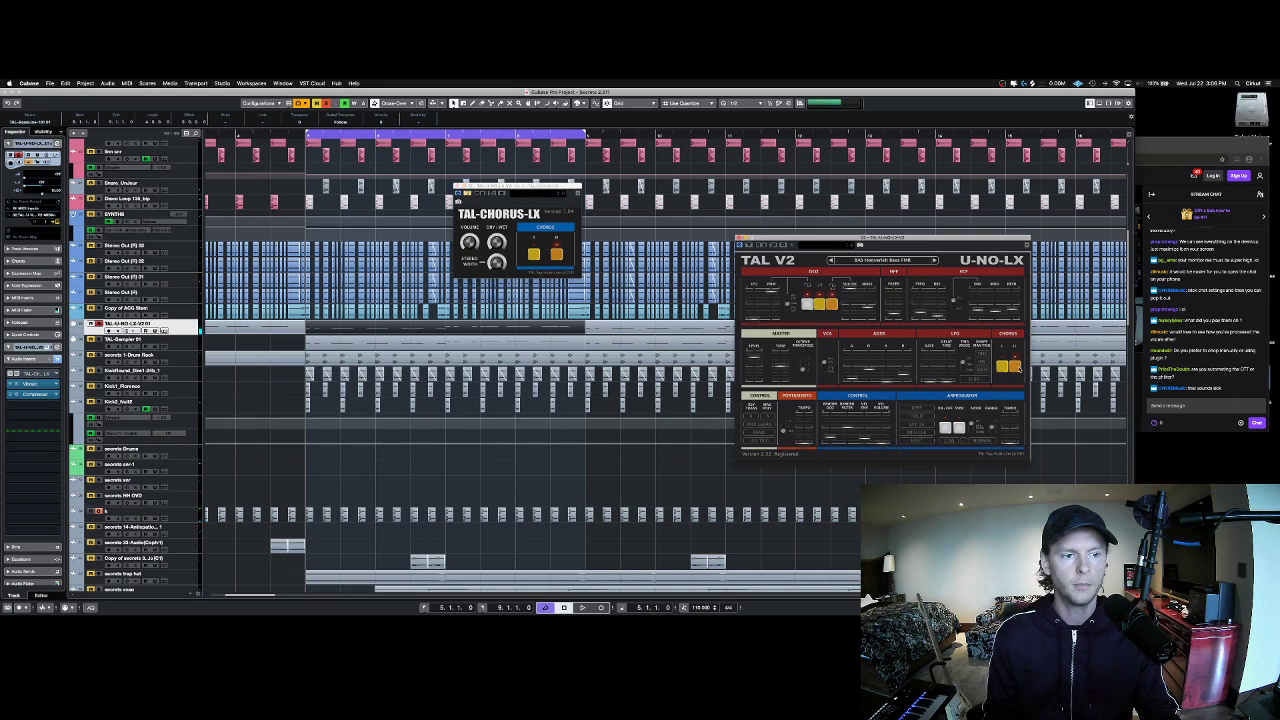
{"action": "key", "text": "space"}
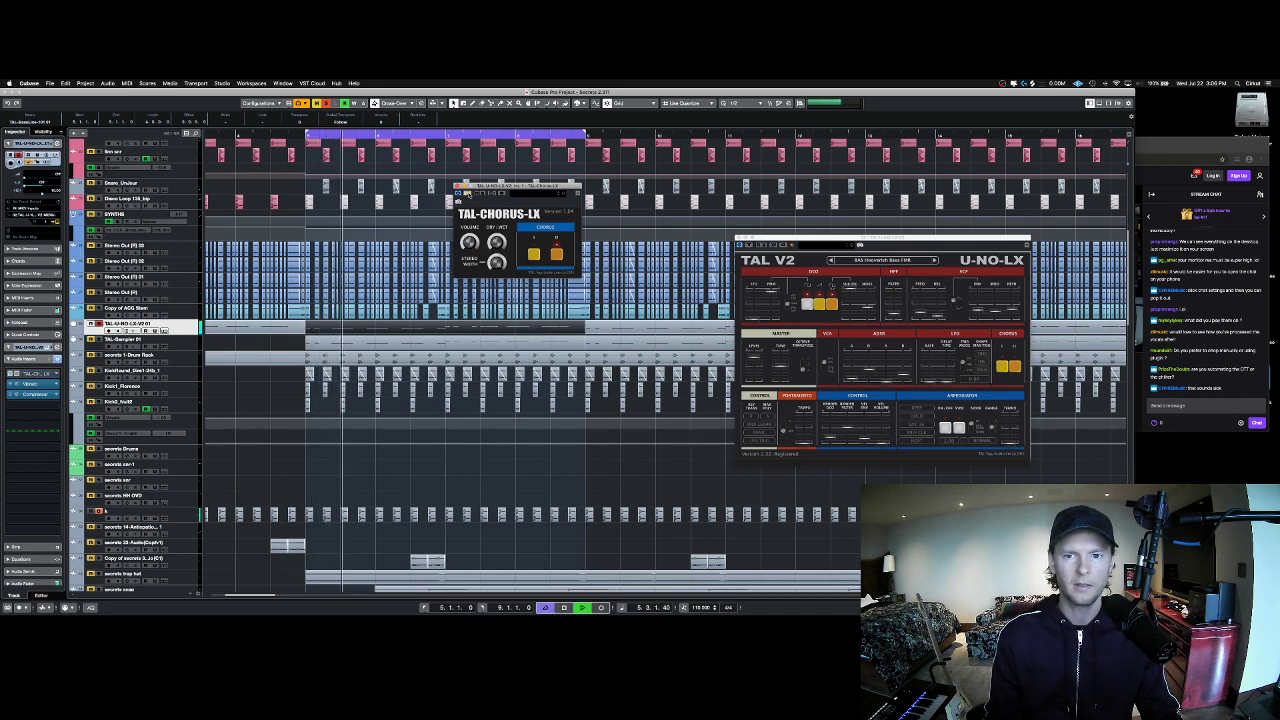
Step: Stop playback, close the TAL-Chorus-LX window and select the TAL-Sampler 01 track
{"action": "key", "text": "space"}
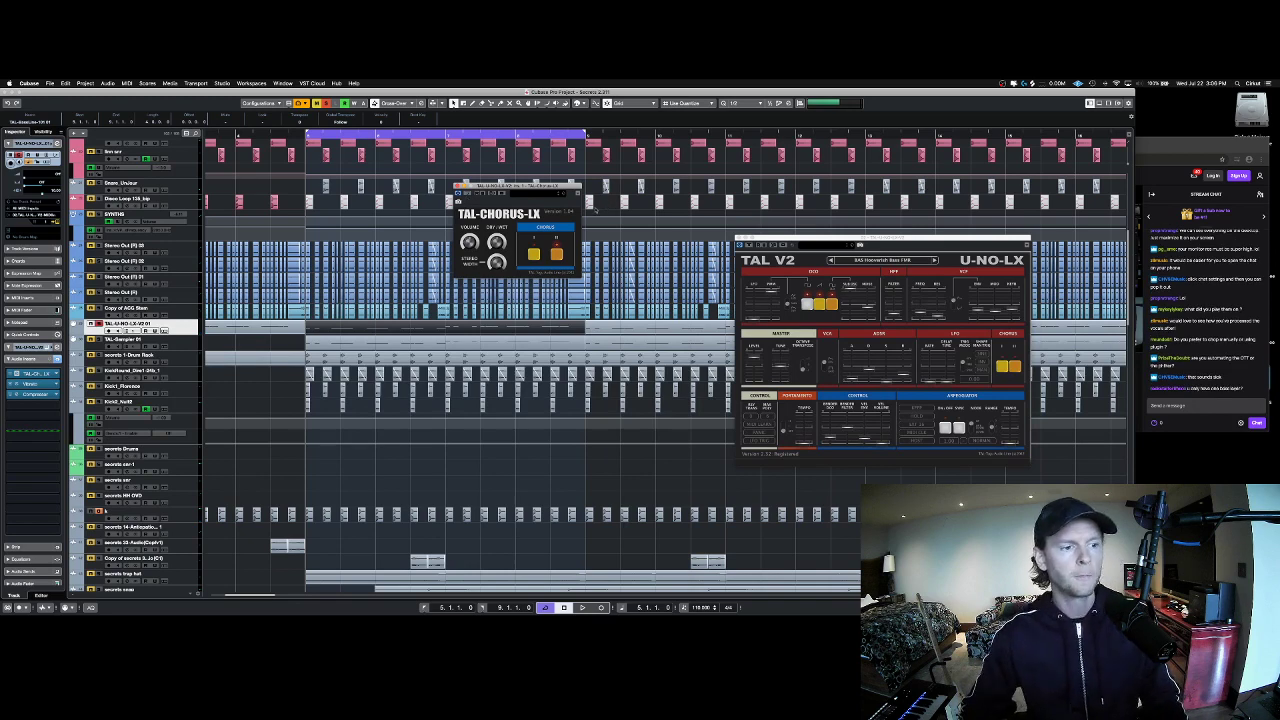
{"action": "left_click", "coordinate": [458, 188]}
{"action": "key", "text": "Down"}
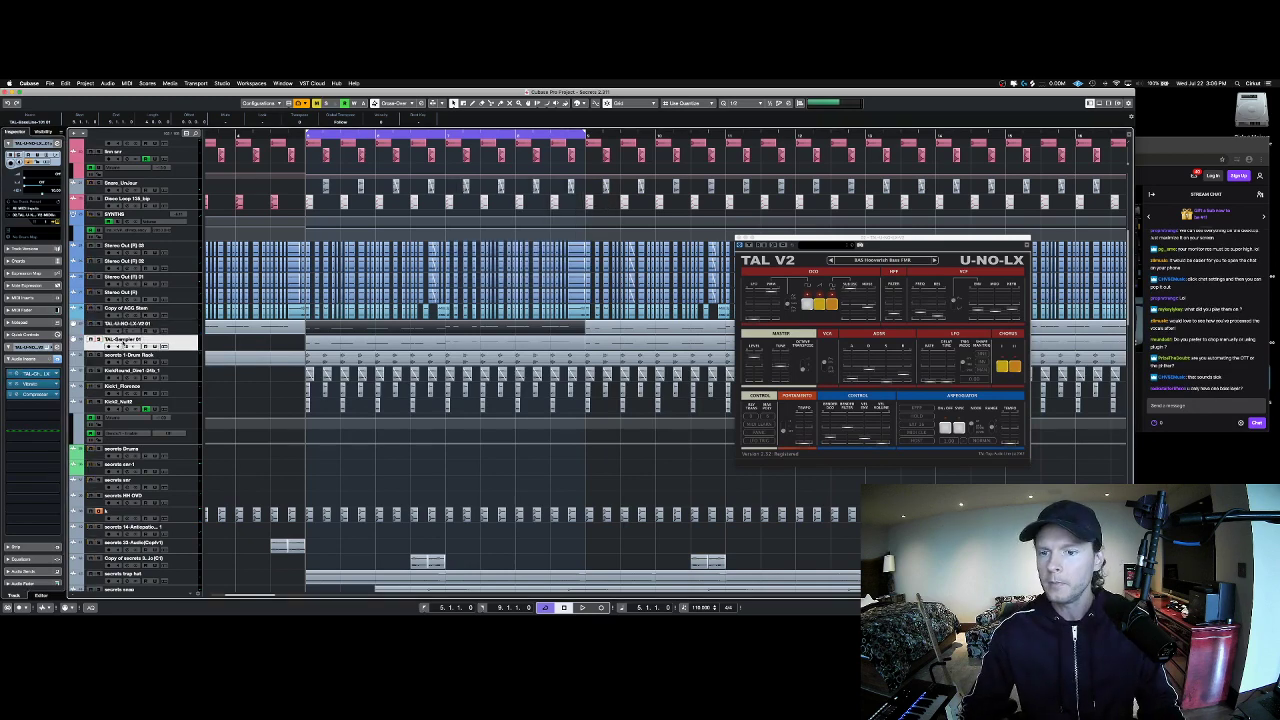
Step: Play the soloed TAL-Sampler 01 bass layer with its TAL-Sampler instrument open, and close the TAL-U-NO-LX window
{"action": "key", "text": "space"}
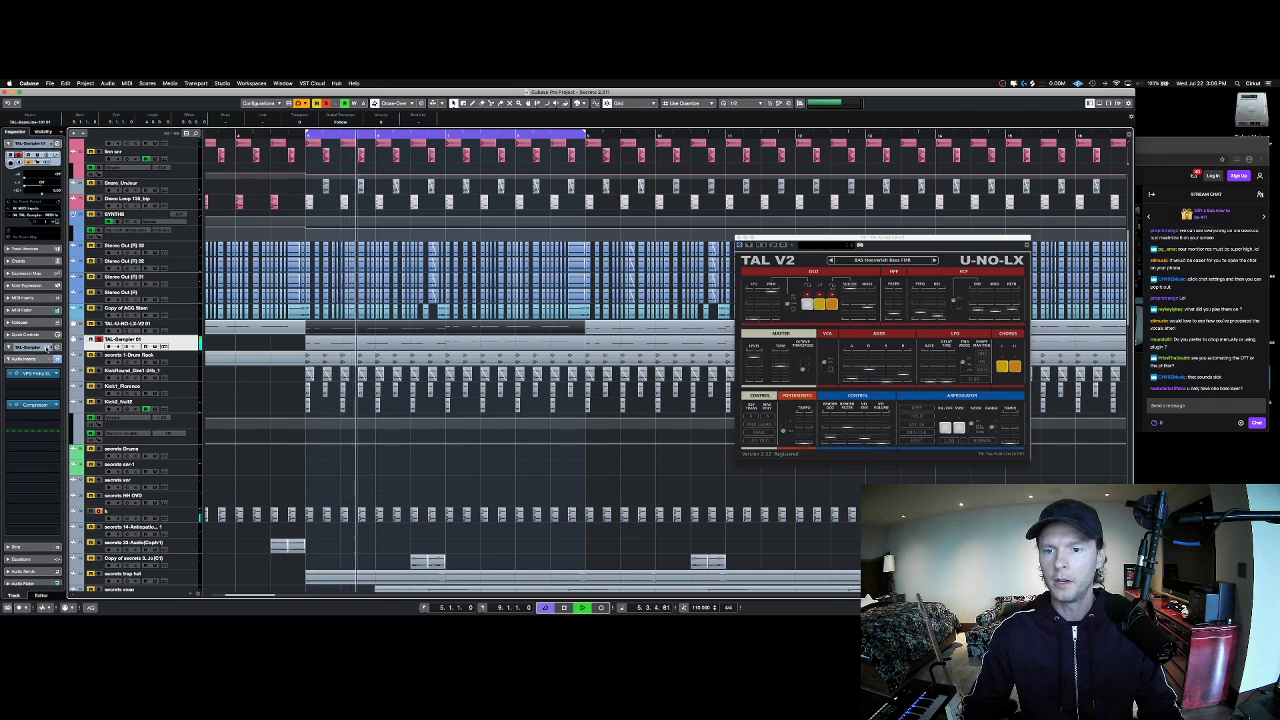
{"action": "left_click", "coordinate": [46, 348]}
{"action": "left_click_drag", "start_coordinate": [677, 210], "coordinate": [372, 136]}
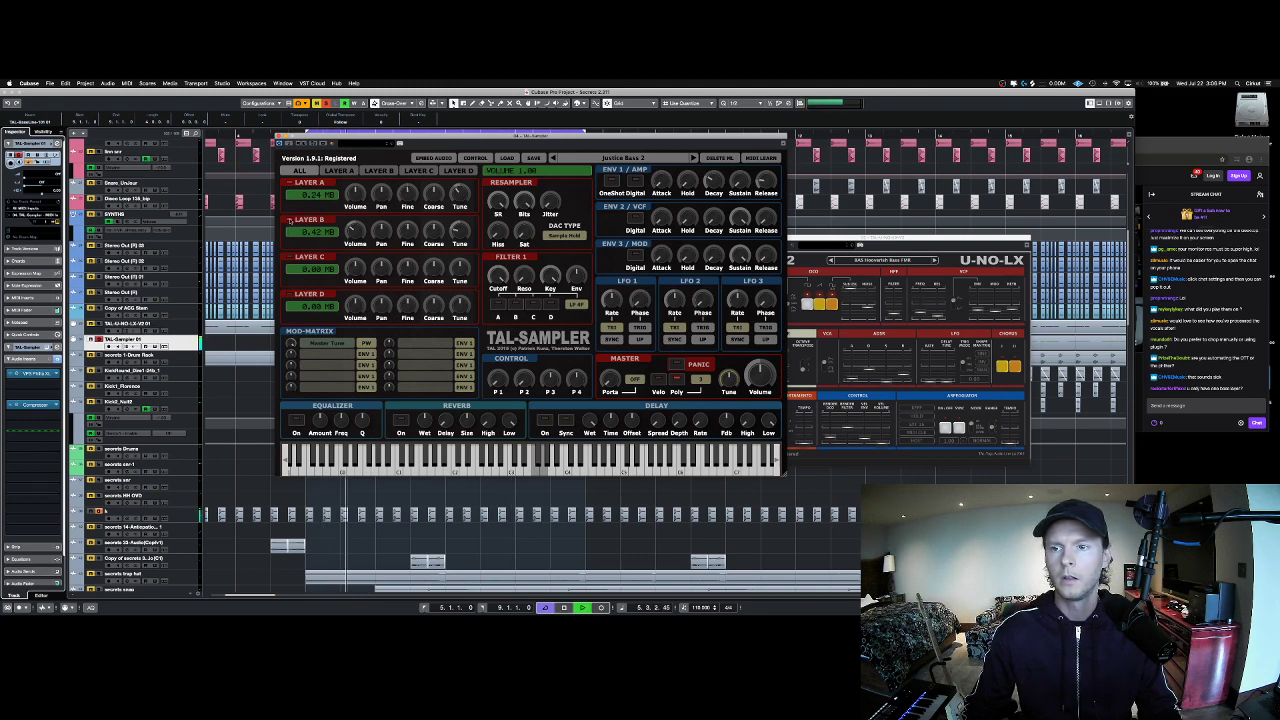
{"action": "left_click_drag", "start_coordinate": [399, 141], "coordinate": [363, 141]}
{"action": "left_click", "coordinate": [740, 238]}
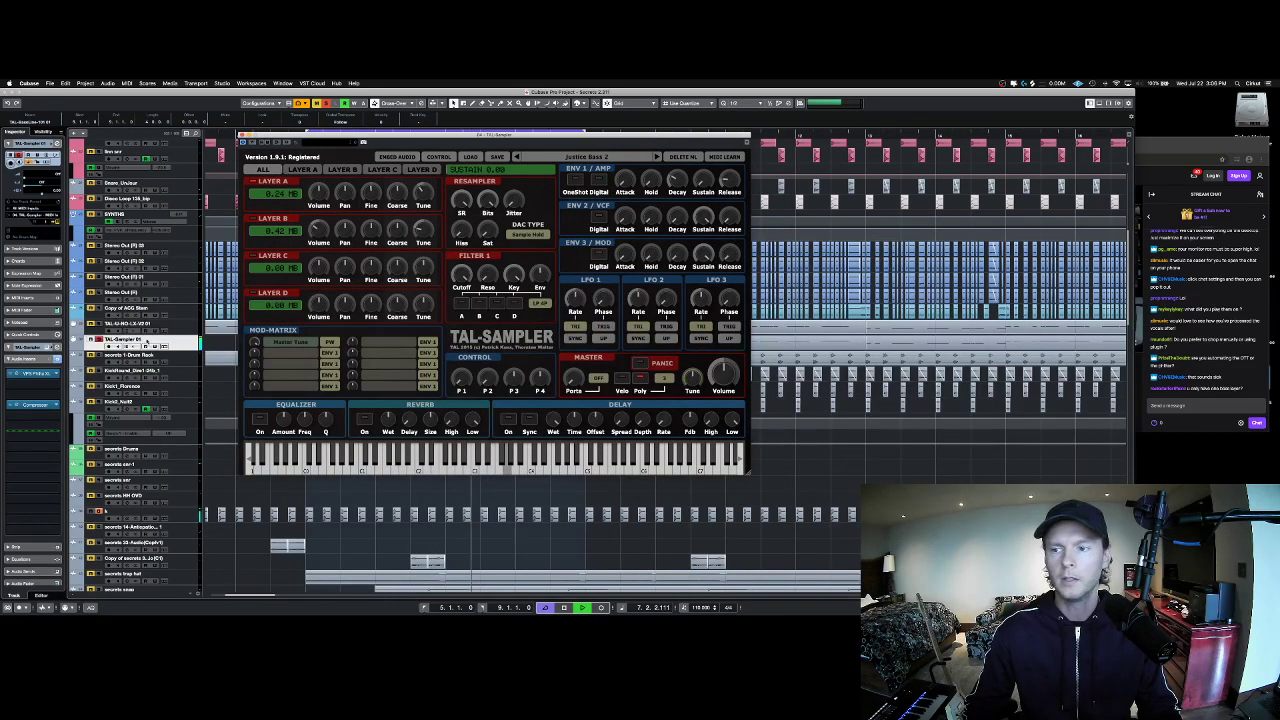
Step: Open the Philta XL filter insert on TAL-Sampler 01, audition the bass through it and place its window beside the sampler
{"action": "key", "text": "space"}
{"action": "left_click", "coordinate": [42, 374]}
{"action": "key", "text": "space"}
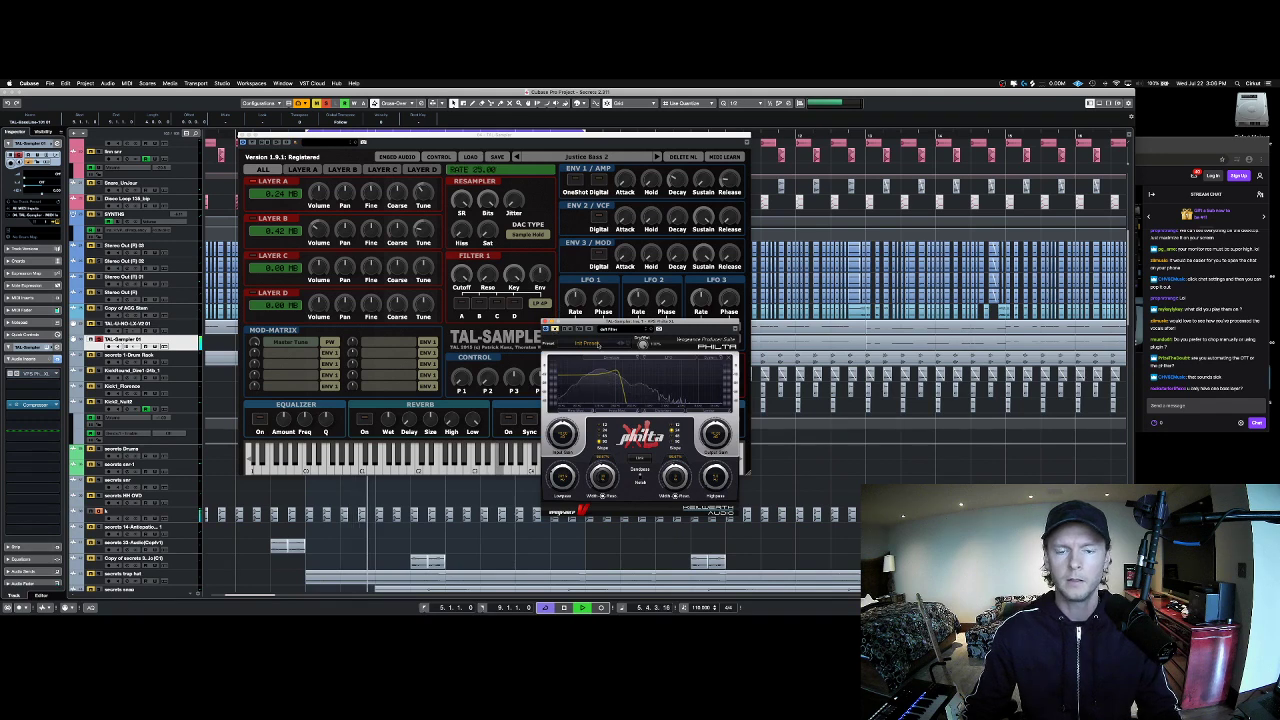
{"action": "key", "text": "space"}
{"action": "left_click_drag", "start_coordinate": [600, 327], "coordinate": [837, 312]}
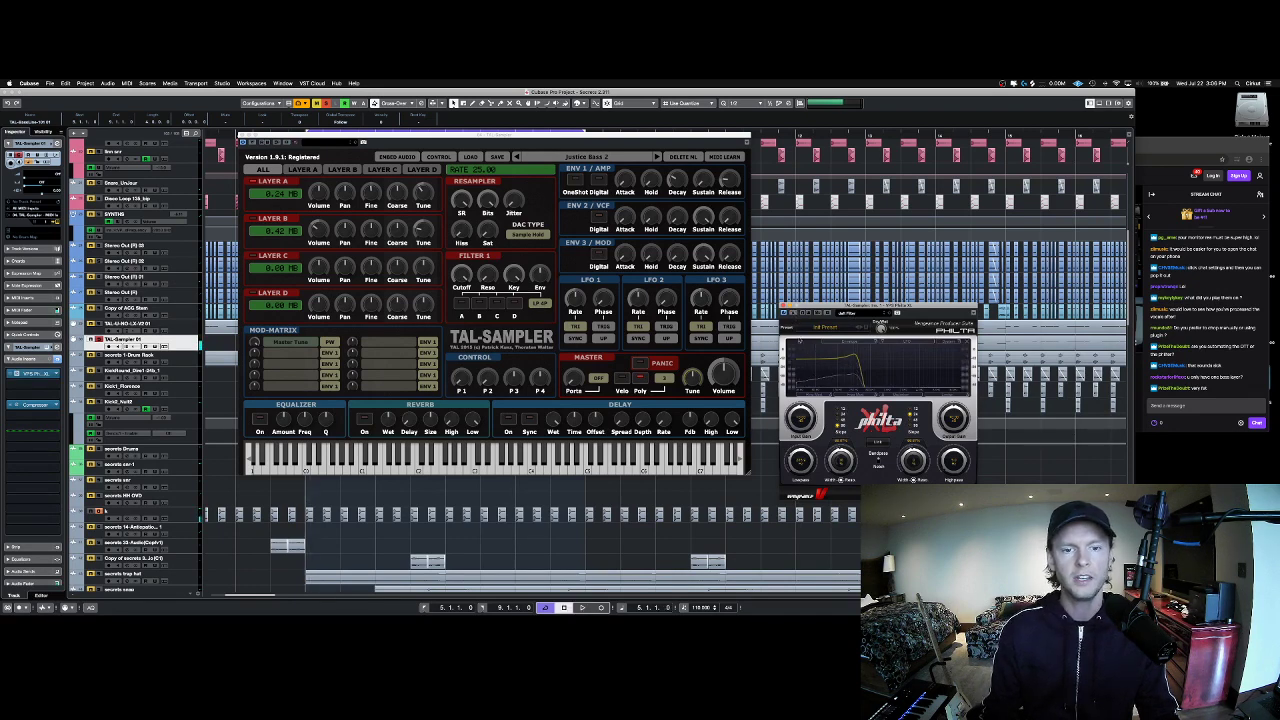
Step: Solo TAL-U-NO-LX-V2 01 together with TAL-Sampler 01 during playback and close the TAL-Sampler window
{"action": "left_click", "coordinate": [137, 324]}
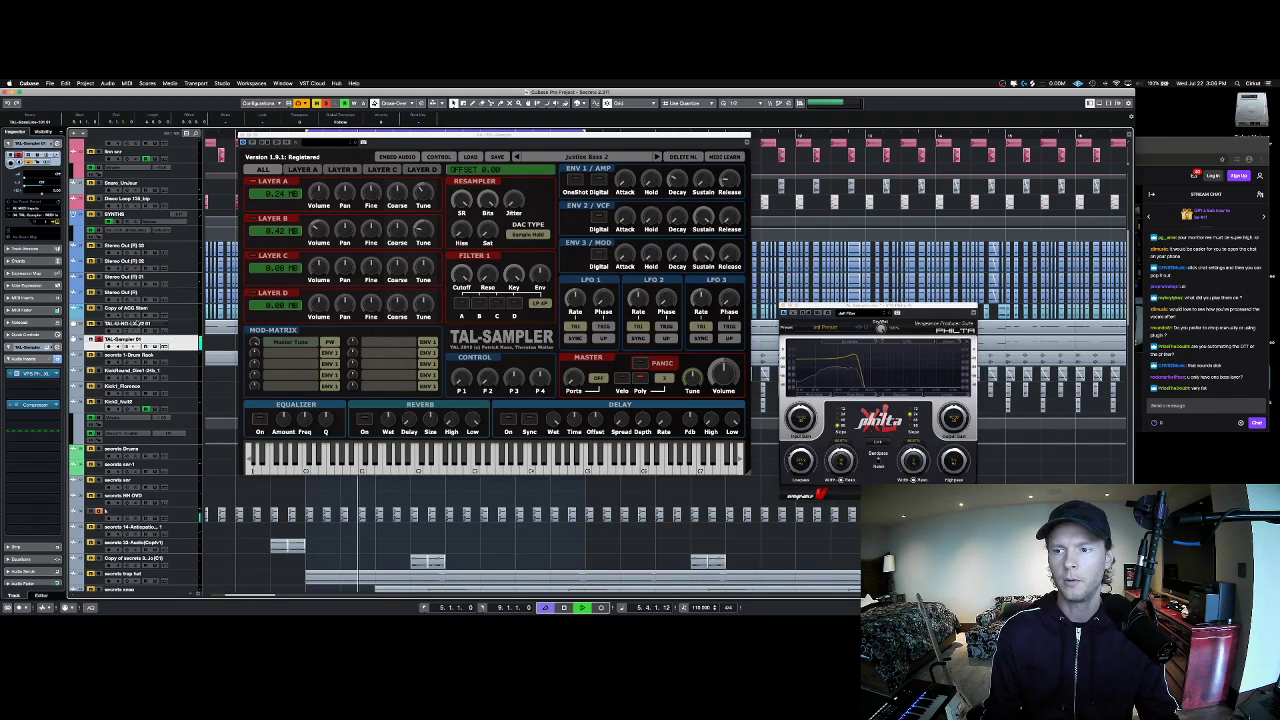
{"action": "left_click", "coordinate": [137, 339], "text": "shift"}
{"action": "key", "text": "Down"}
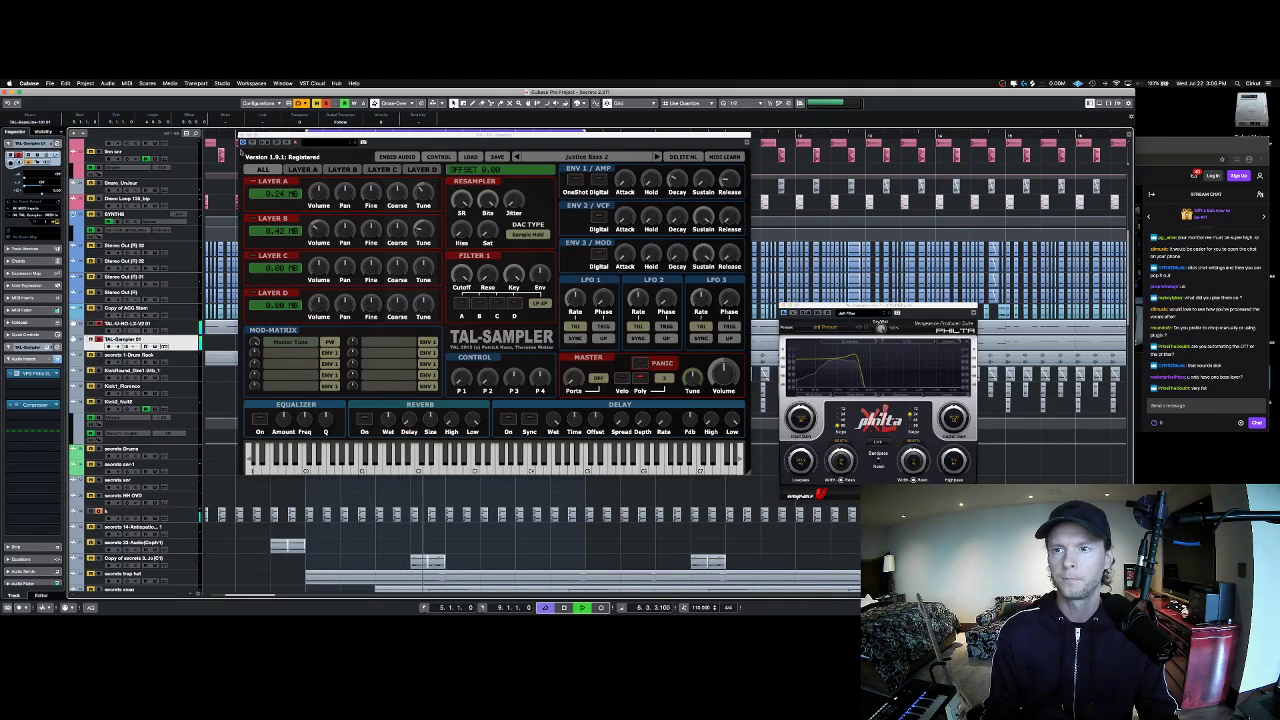
{"action": "left_click", "coordinate": [242, 134]}
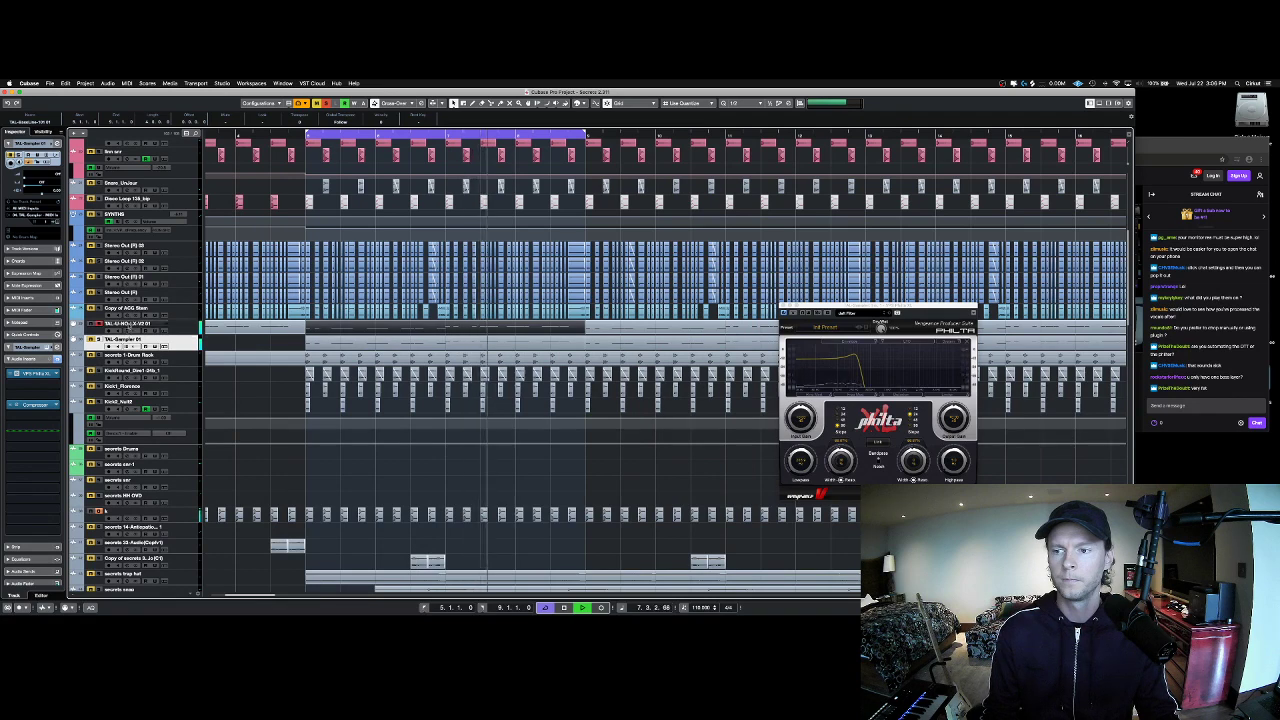
Step: Compare the TAL-U-NO-LX-V2 01 and TAL-Sampler 01 bass layers, and play the full mix with both unsoloed
{"action": "left_click", "coordinate": [124, 330]}
{"action": "left_click", "coordinate": [123, 340]}
{"action": "left_click", "coordinate": [136, 325]}
{"action": "key", "text": "s"}
{"action": "left_click", "coordinate": [145, 338], "text": "shift"}
{"action": "key", "text": "space"}
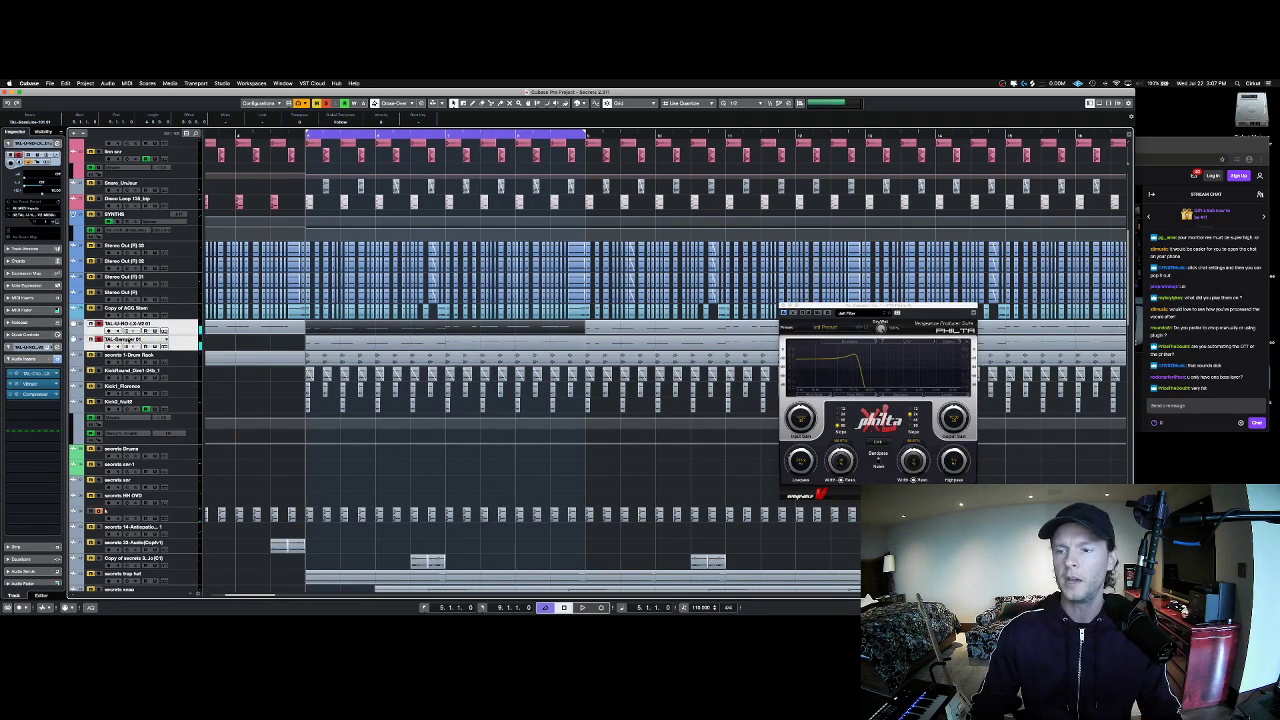
{"action": "key", "text": "s"}
{"action": "key", "text": "space"}
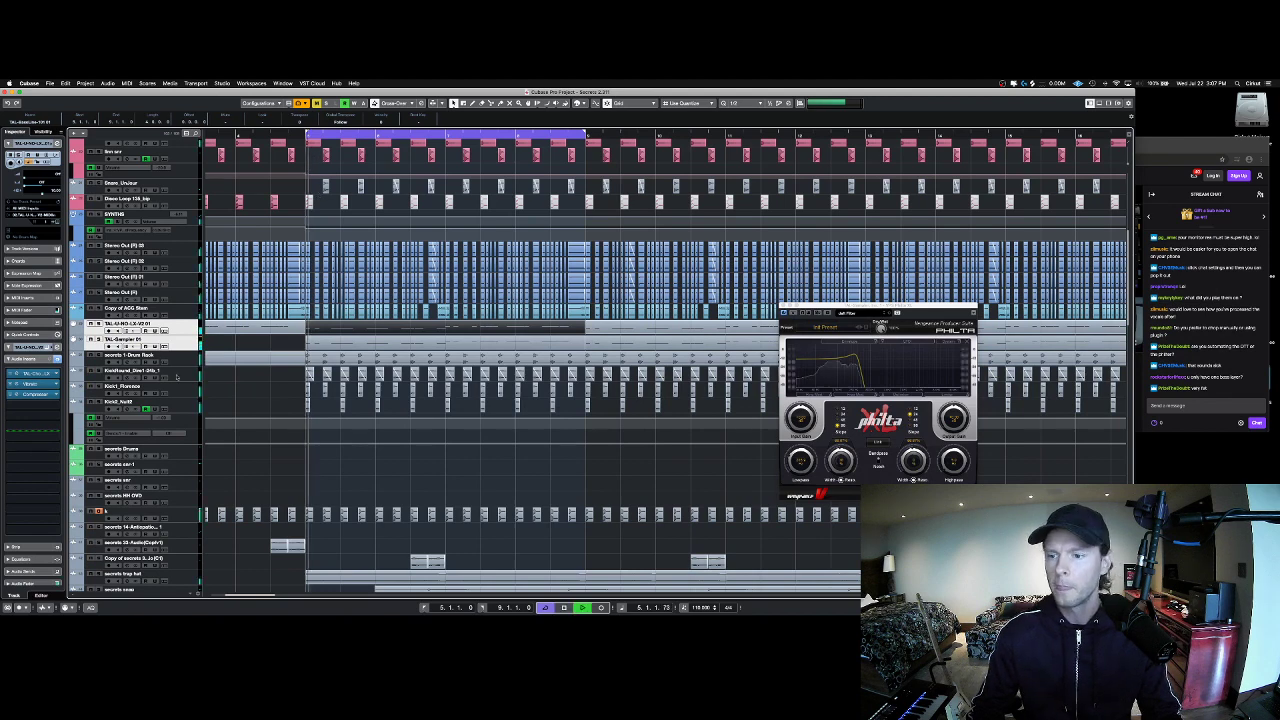
Step: Solo the KickRound, Kick1 and Kick2 tracks together and audition the layered kick
{"action": "scroll", "coordinate": [305, 172], "scroll_direction": "down", "scroll_amount": 3}
{"action": "left_click", "coordinate": [146, 236]}
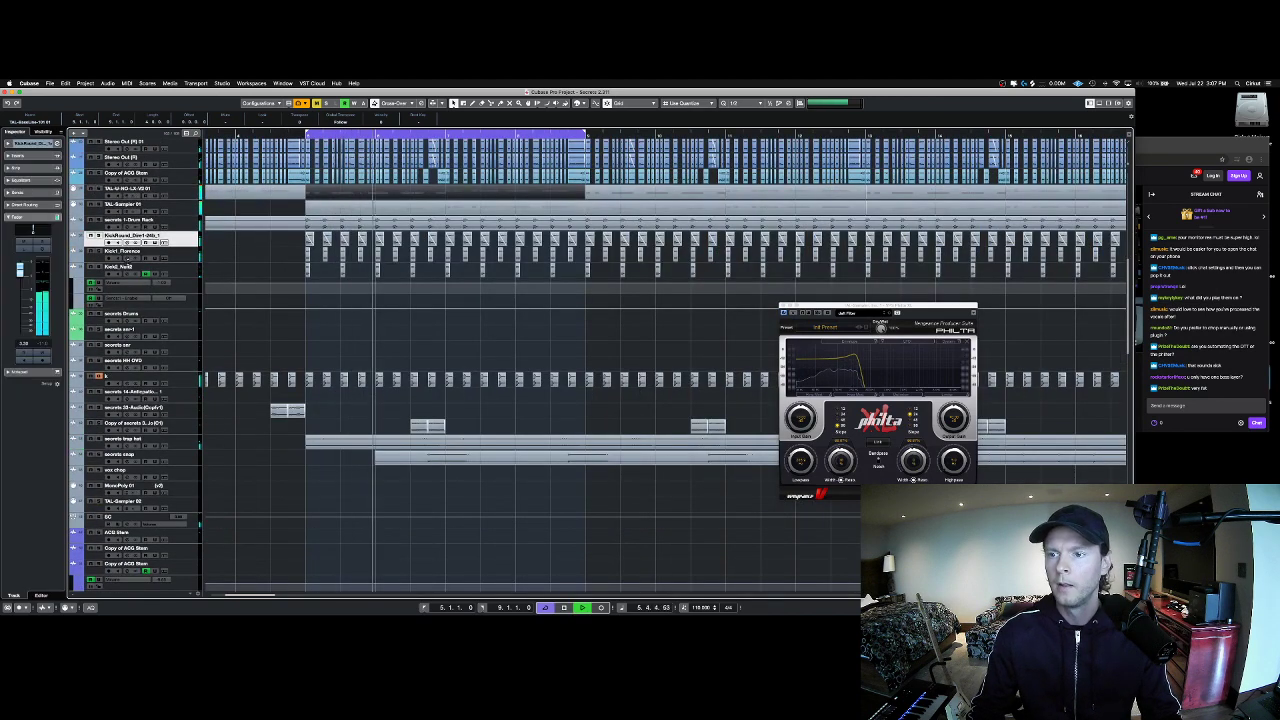
{"action": "left_click", "coordinate": [134, 267]}
{"action": "left_click", "coordinate": [136, 236], "text": "shift"}
{"action": "key", "text": "s"}
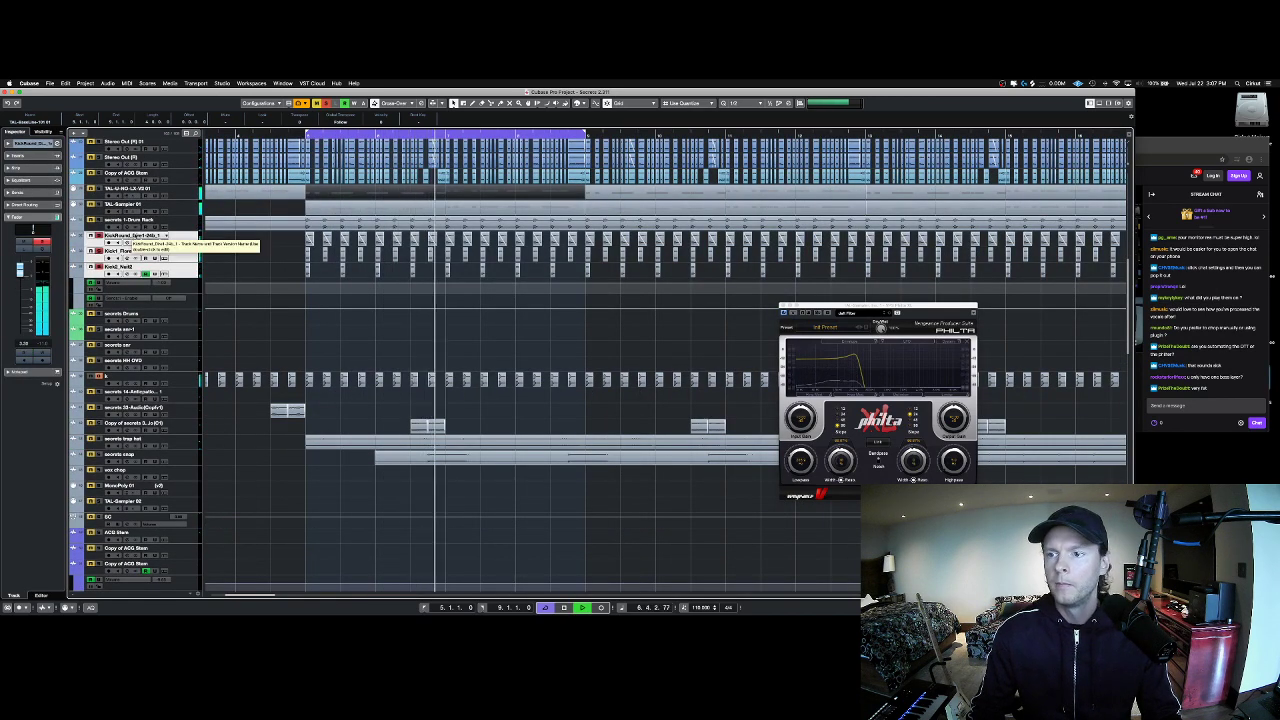
{"action": "key", "text": "space"}
Step: Move the three kick tracks up in the track list to directly below the snare track, above the Disco Loop track
{"action": "key", "text": "g"}
{"action": "key", "text": "g"}
{"action": "key", "text": "g"}
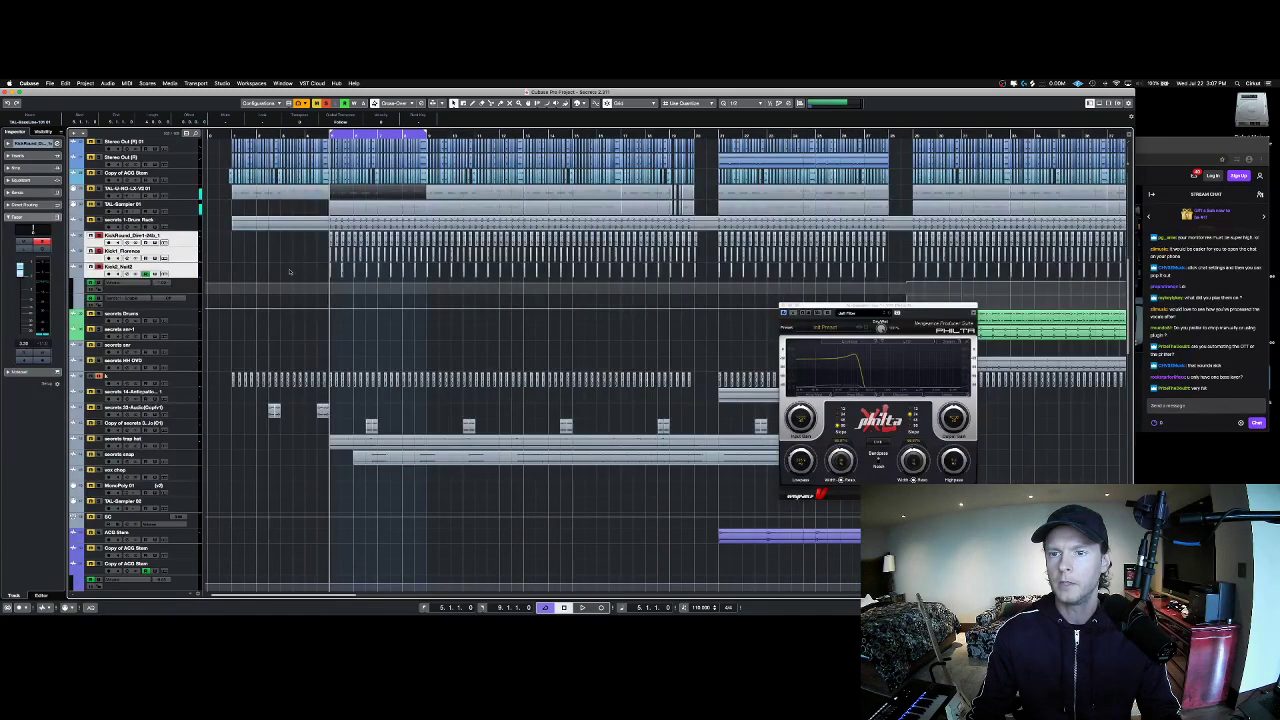
{"action": "scroll", "coordinate": [160, 352], "scroll_direction": "up", "scroll_amount": 3}
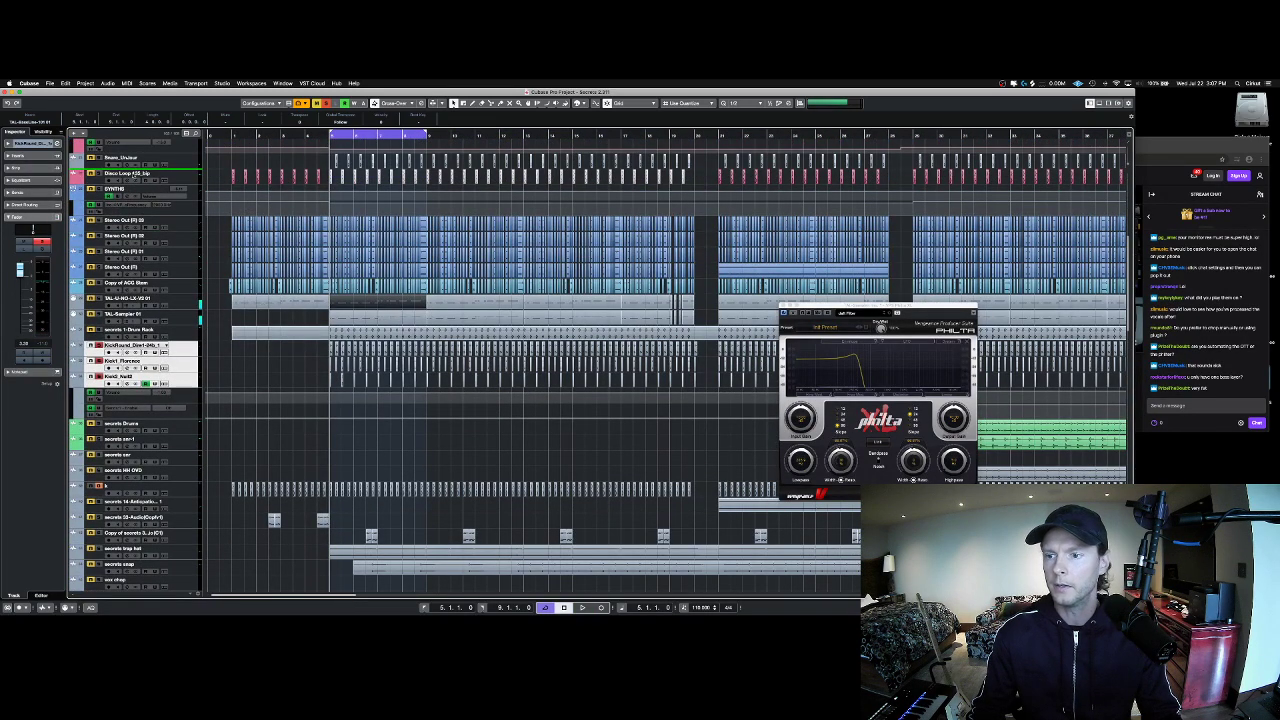
{"action": "scroll", "coordinate": [331, 232], "scroll_direction": "up", "scroll_amount": 5}
Step: Play the loop with the snare and OLD drum machine tracks soloed alongside the kicks, and close the Philta XL window
{"action": "key", "text": "space"}
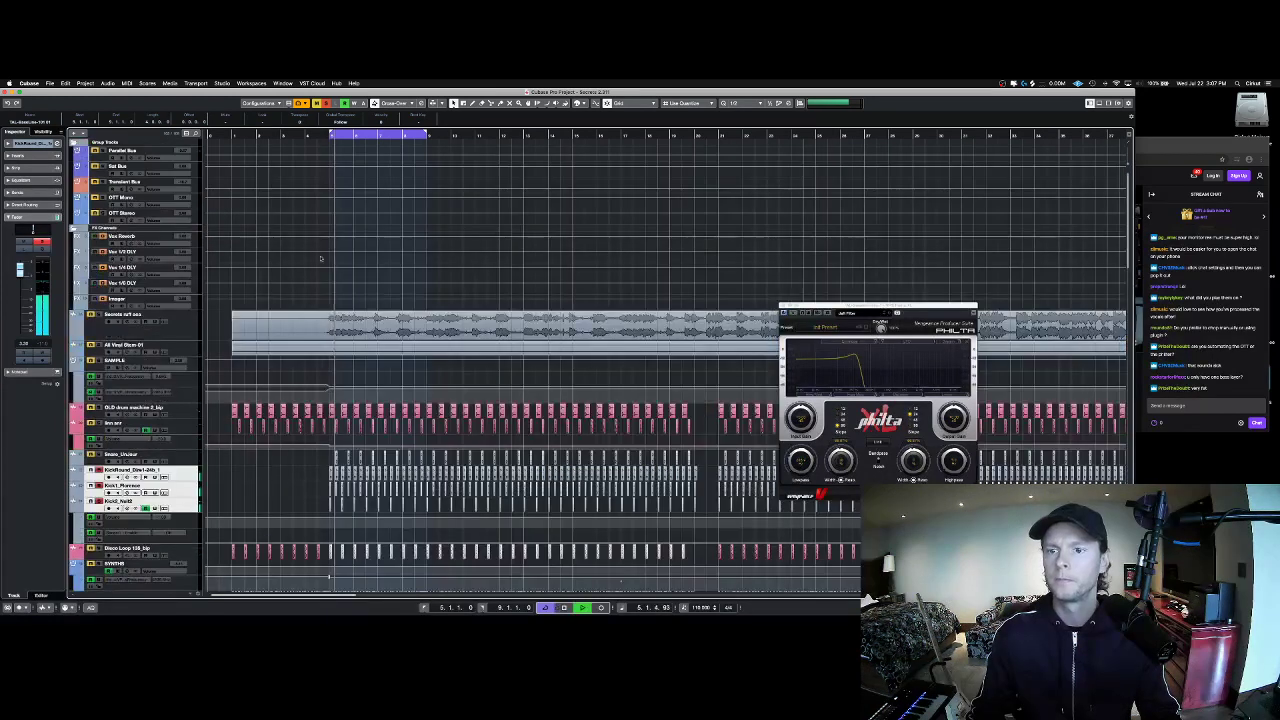
{"action": "left_click_drag", "start_coordinate": [337, 141], "coordinate": [337, 168]}
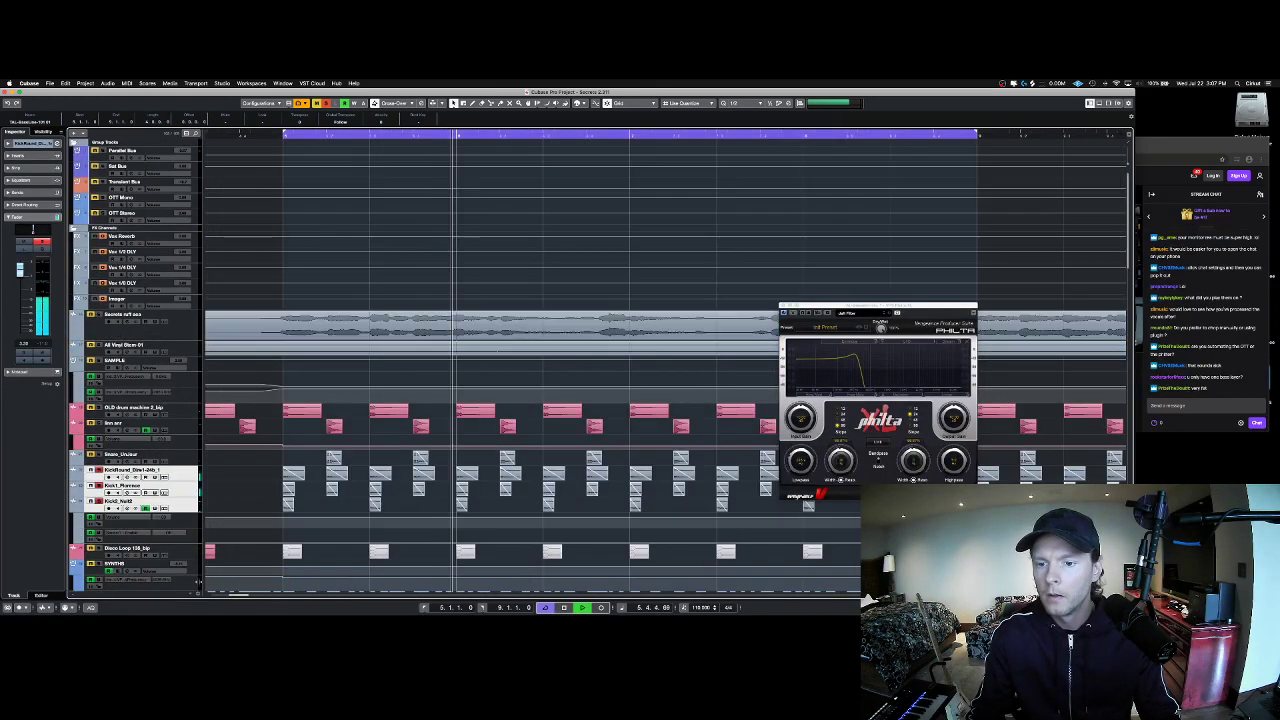
{"action": "left_click", "coordinate": [135, 456]}
{"action": "key", "text": "Up"}
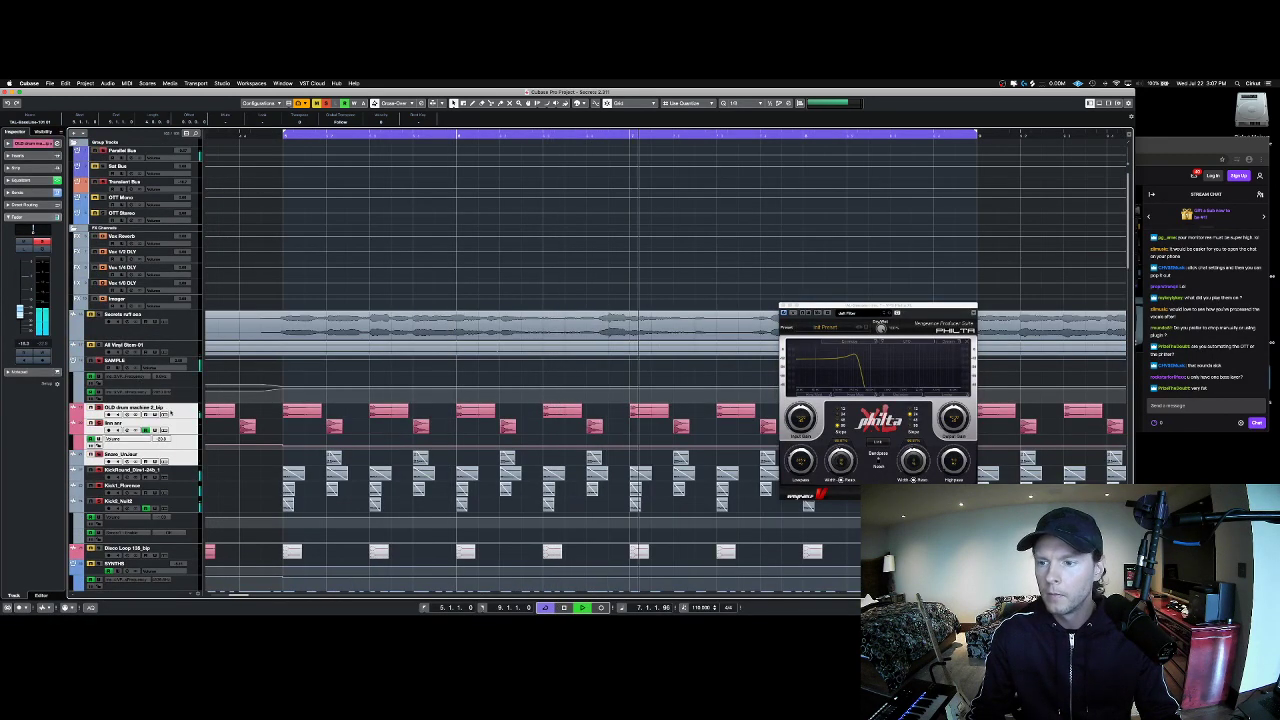
{"action": "left_click", "coordinate": [784, 305]}
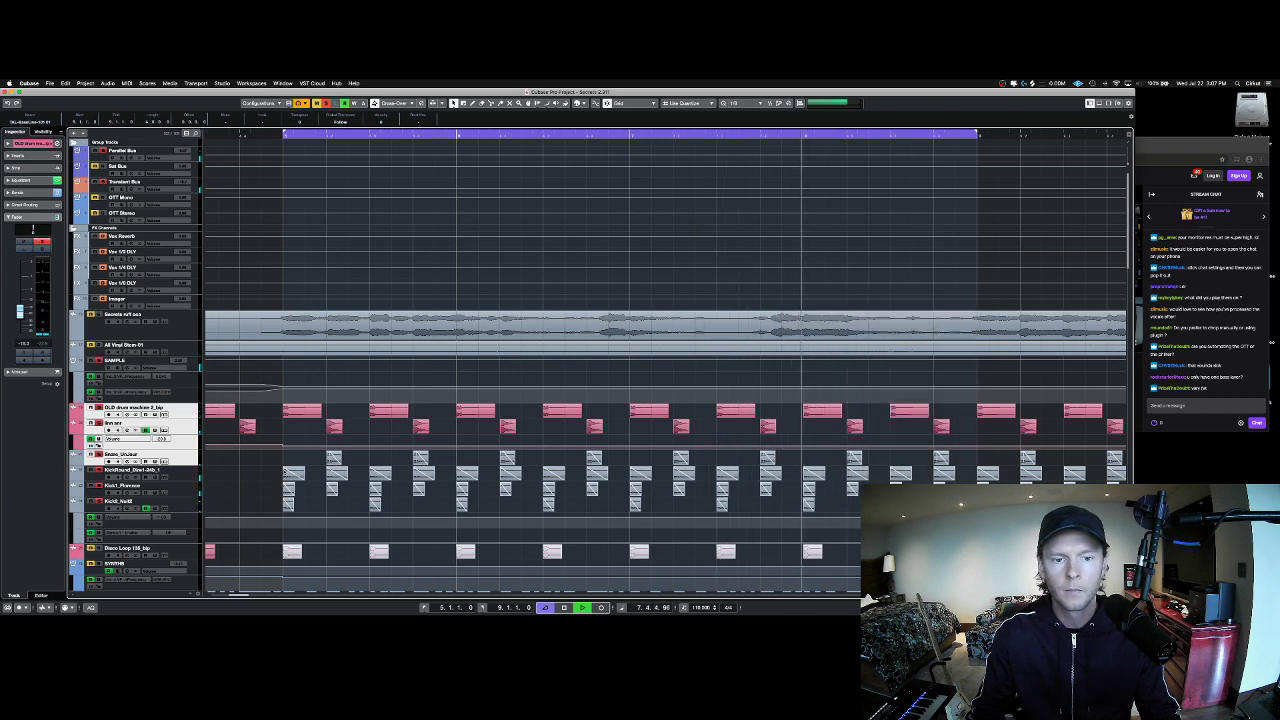
{"action": "left_click", "coordinate": [242, 490]}
{"action": "scroll", "coordinate": [242, 490], "scroll_direction": "down", "scroll_amount": 1}
{"action": "scroll", "coordinate": [242, 490], "scroll_direction": "down", "scroll_amount": 1}
{"action": "key", "text": "space"}
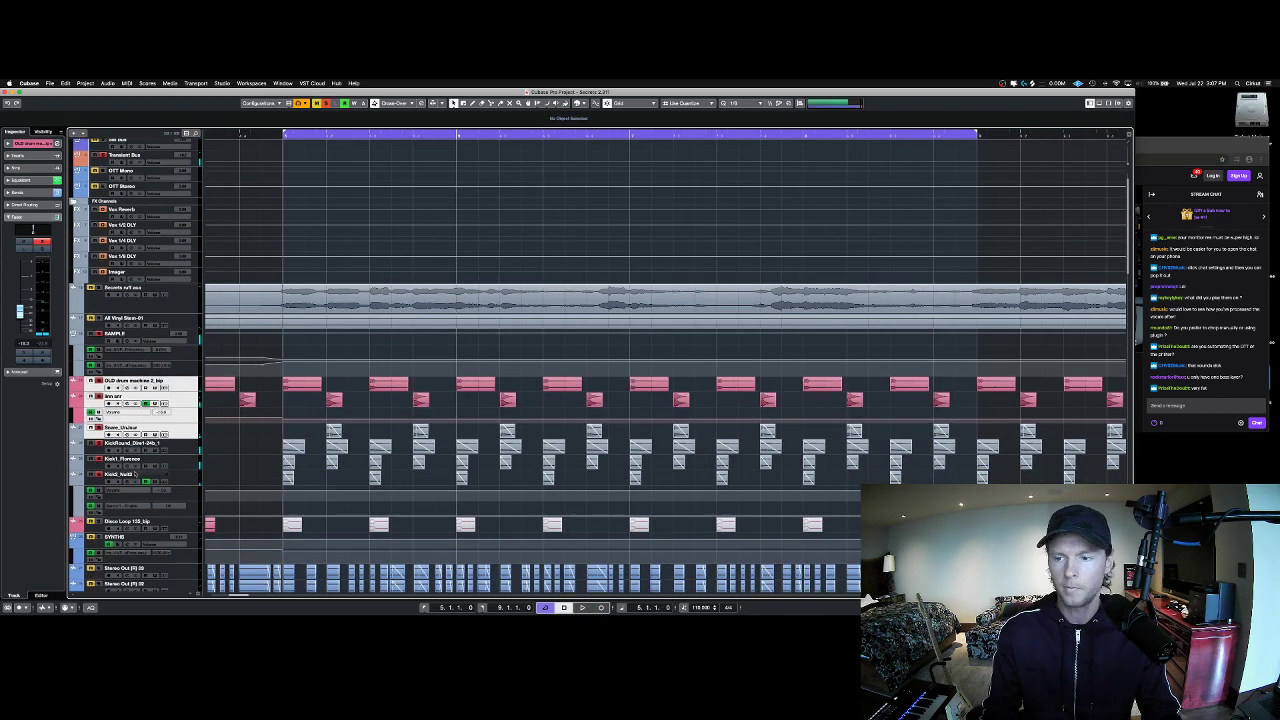
Step: Unsolo the three kick tracks as a group and audition the KickRound layer without the other kicks
{"action": "left_click", "coordinate": [136, 476]}
{"action": "left_click", "coordinate": [136, 447], "text": "shift"}
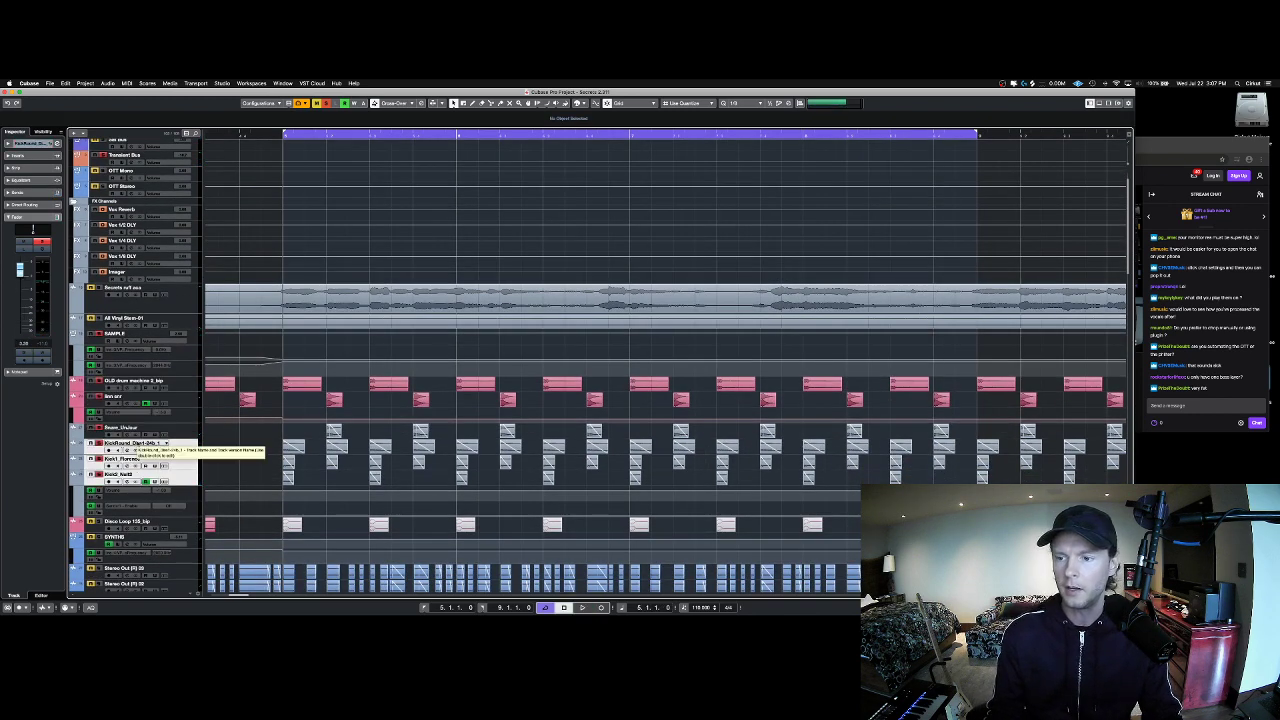
{"action": "key", "text": "s"}
{"action": "key", "text": "space"}
{"action": "key", "text": "space"}
{"action": "left_click", "coordinate": [134, 445]}
{"action": "key", "text": "space"}
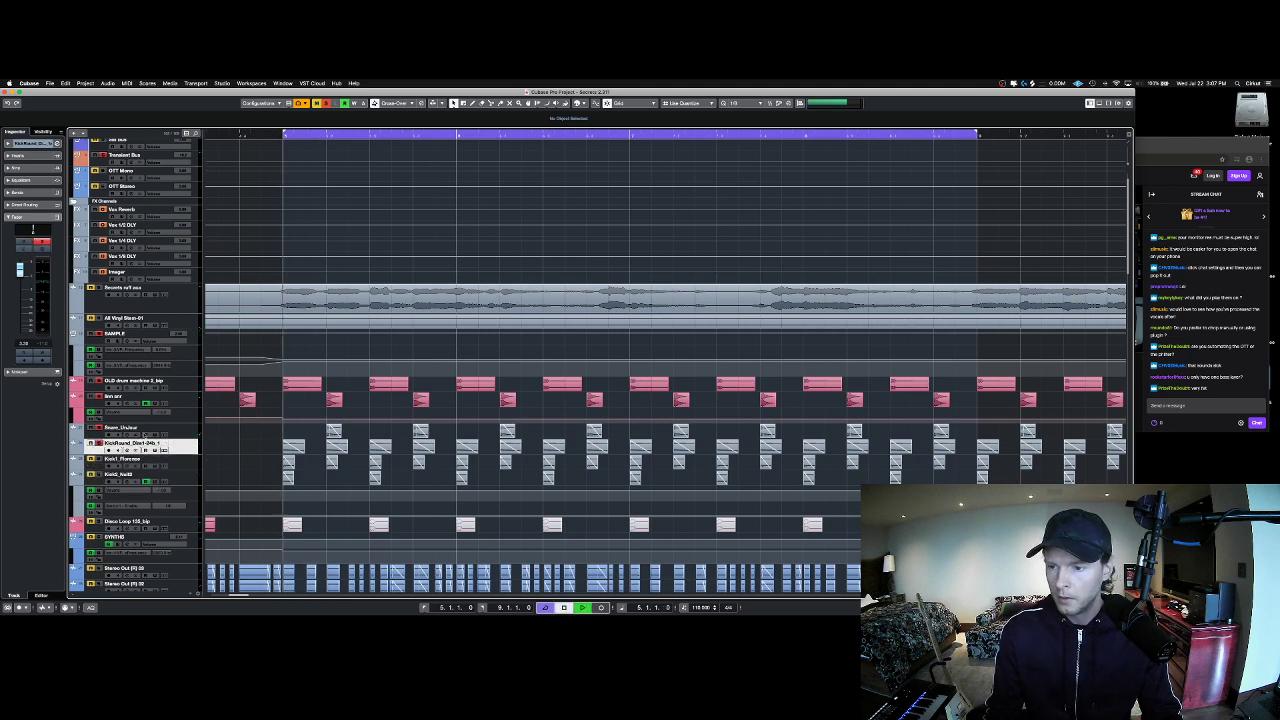
Step: Compare the KickRound layer with the OLD drum machine and snare tracks, and extend the selection to Kick1
{"action": "left_click", "coordinate": [134, 382]}
{"action": "key", "text": "space"}
{"action": "left_click", "coordinate": [130, 441]}
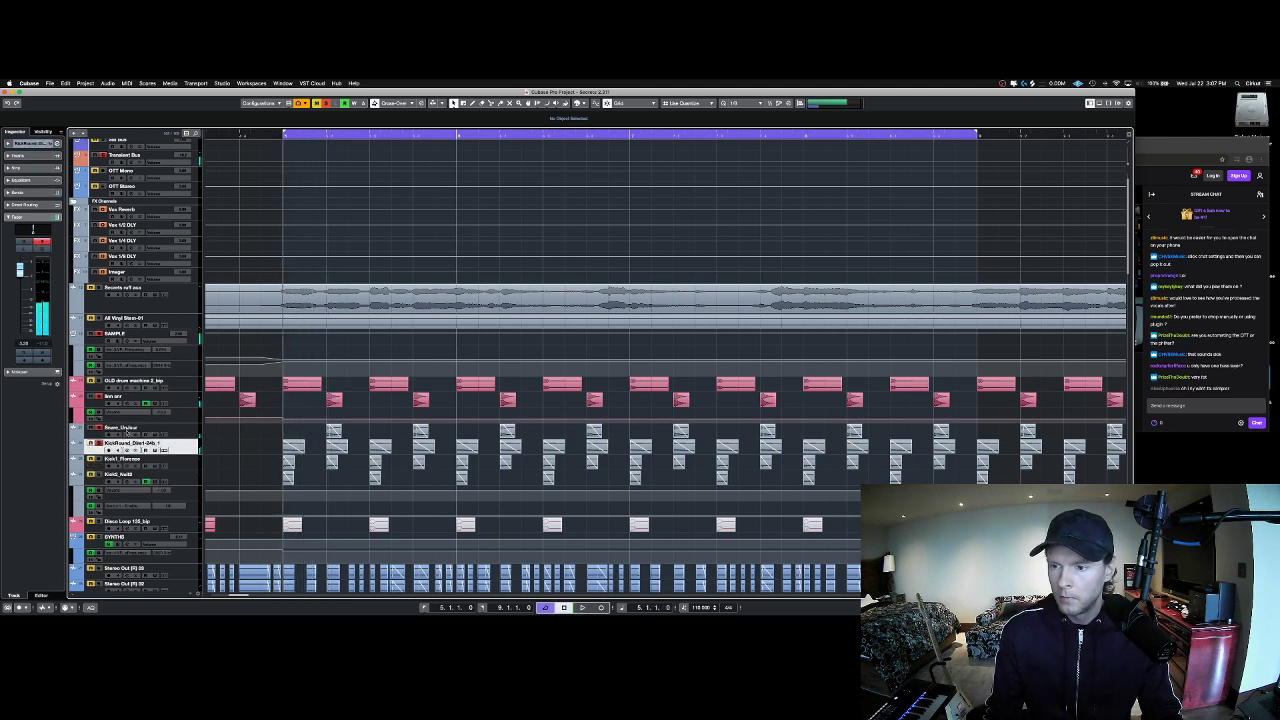
{"action": "left_click", "coordinate": [130, 428]}
{"action": "left_click", "coordinate": [128, 446]}
{"action": "left_click", "coordinate": [130, 459], "text": "shift"}
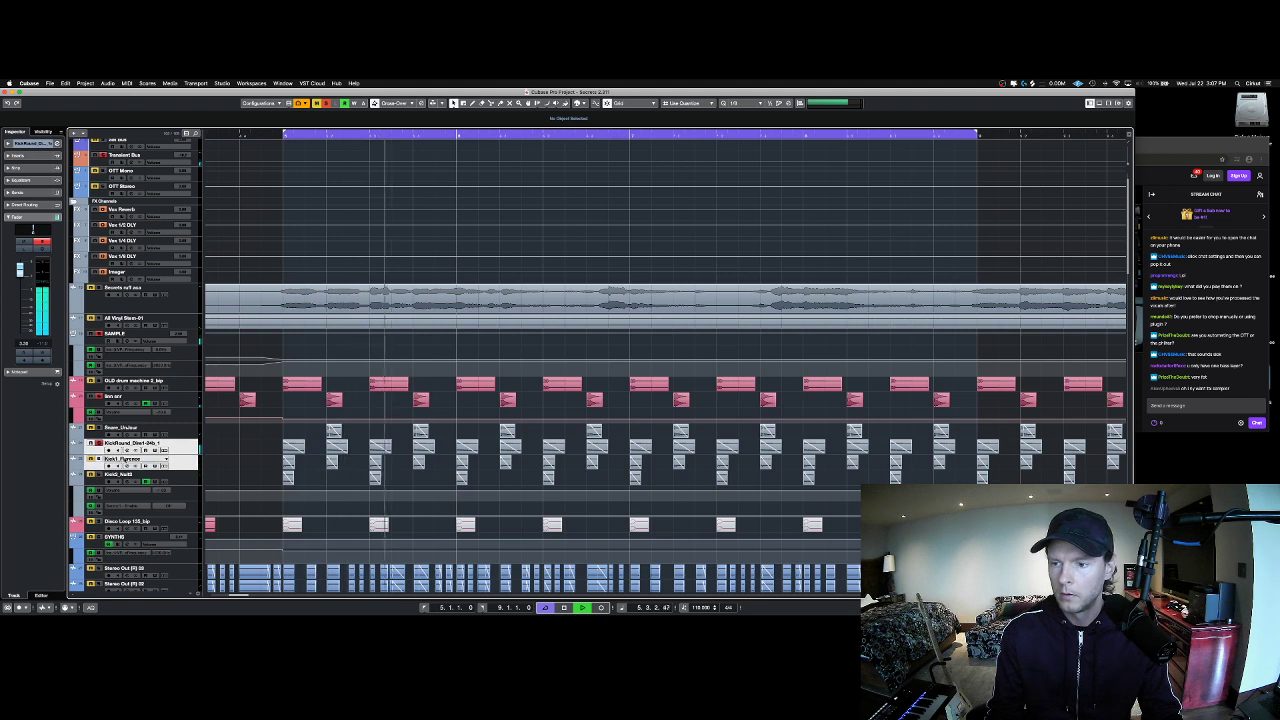
Step: Audition the KickRound, Kick1 and Kick2 layers individually and stop playback
{"action": "key", "text": "s"}
{"action": "left_click", "coordinate": [130, 459]}
{"action": "left_click", "coordinate": [140, 475]}
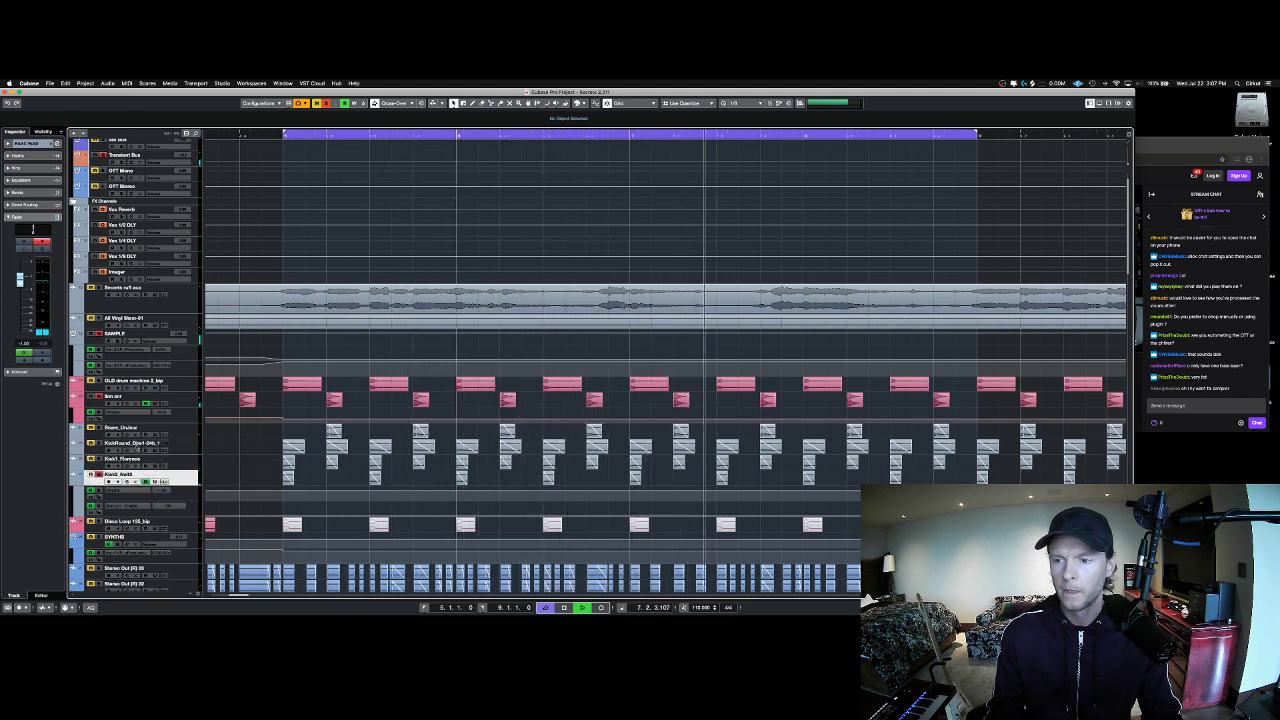
{"action": "left_click", "coordinate": [133, 443]}
{"action": "left_click", "coordinate": [130, 458]}
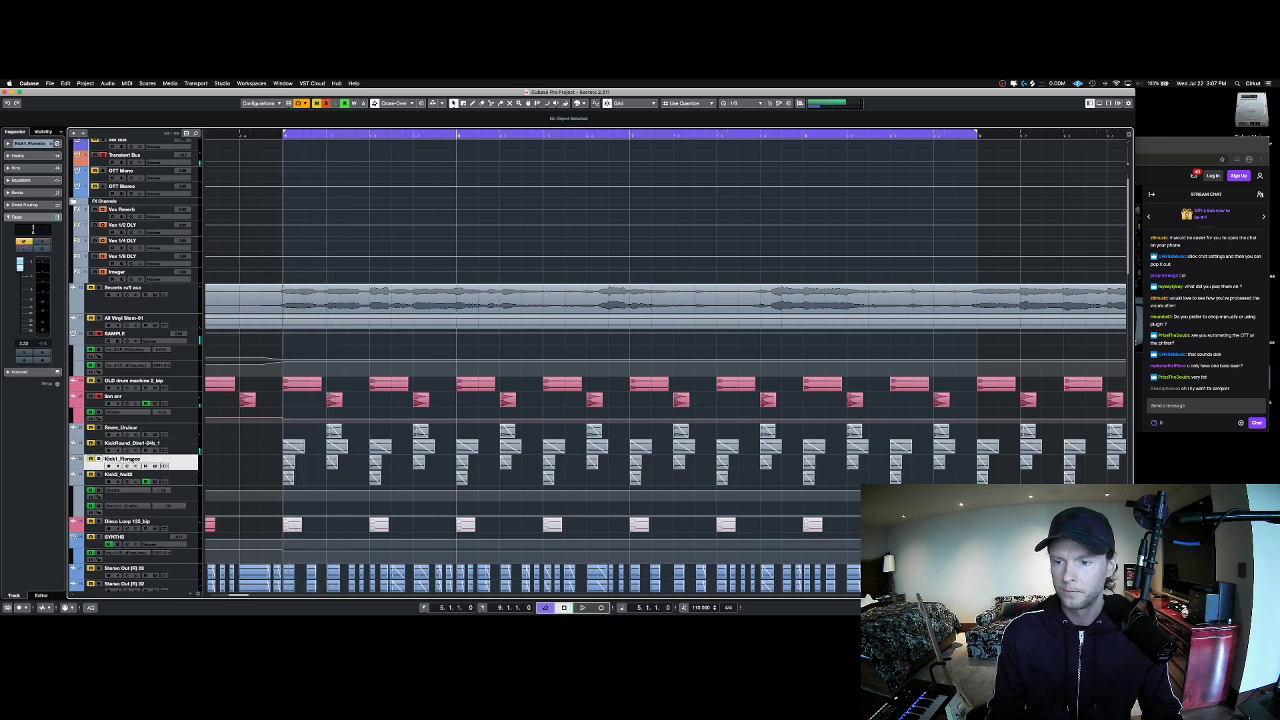
{"action": "key", "text": "space"}
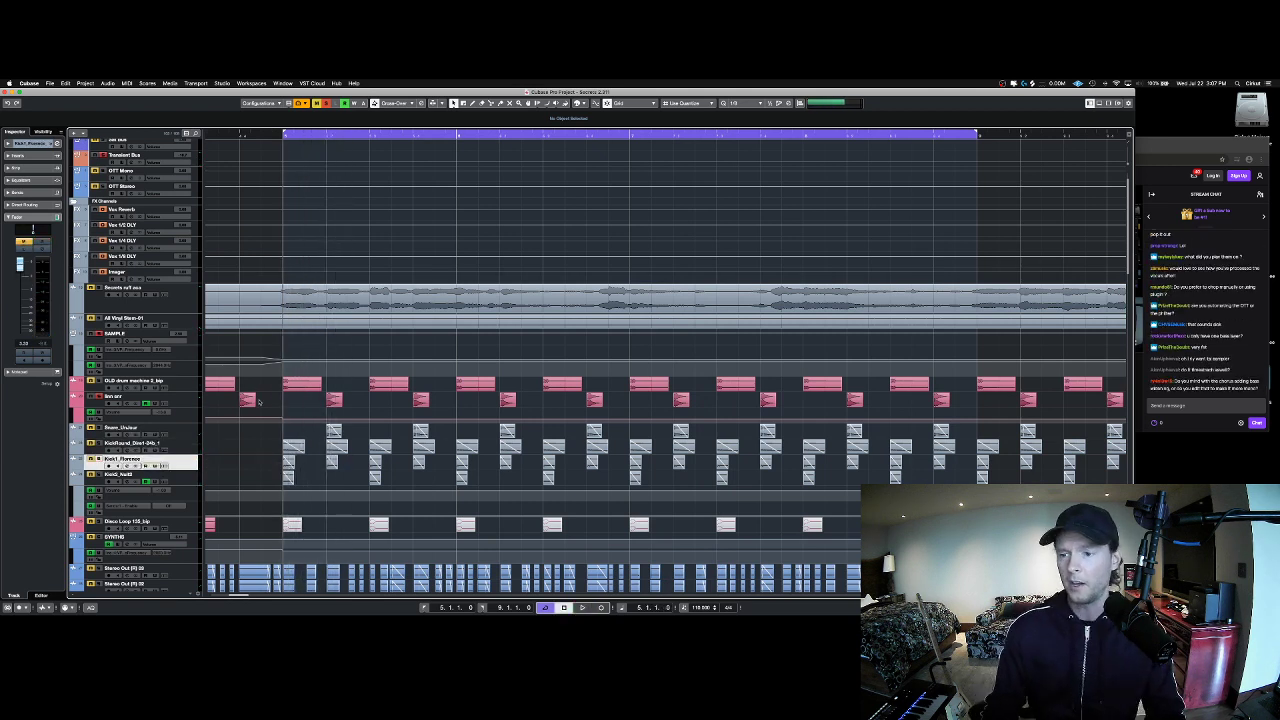
Step: Clear the remaining drum solos and solo the KickRound track for another listen beside Kick1
{"action": "left_click", "coordinate": [138, 396]}
{"action": "left_click", "coordinate": [176, 446]}
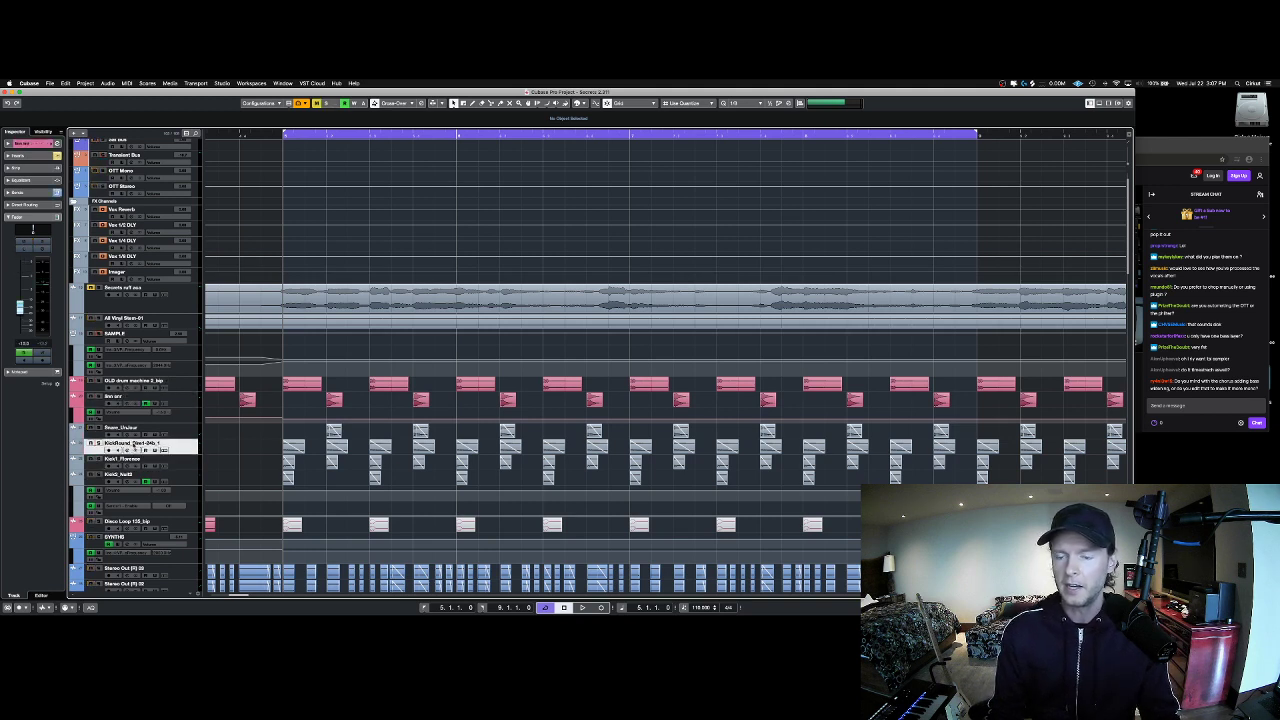
{"action": "key", "text": "space"}
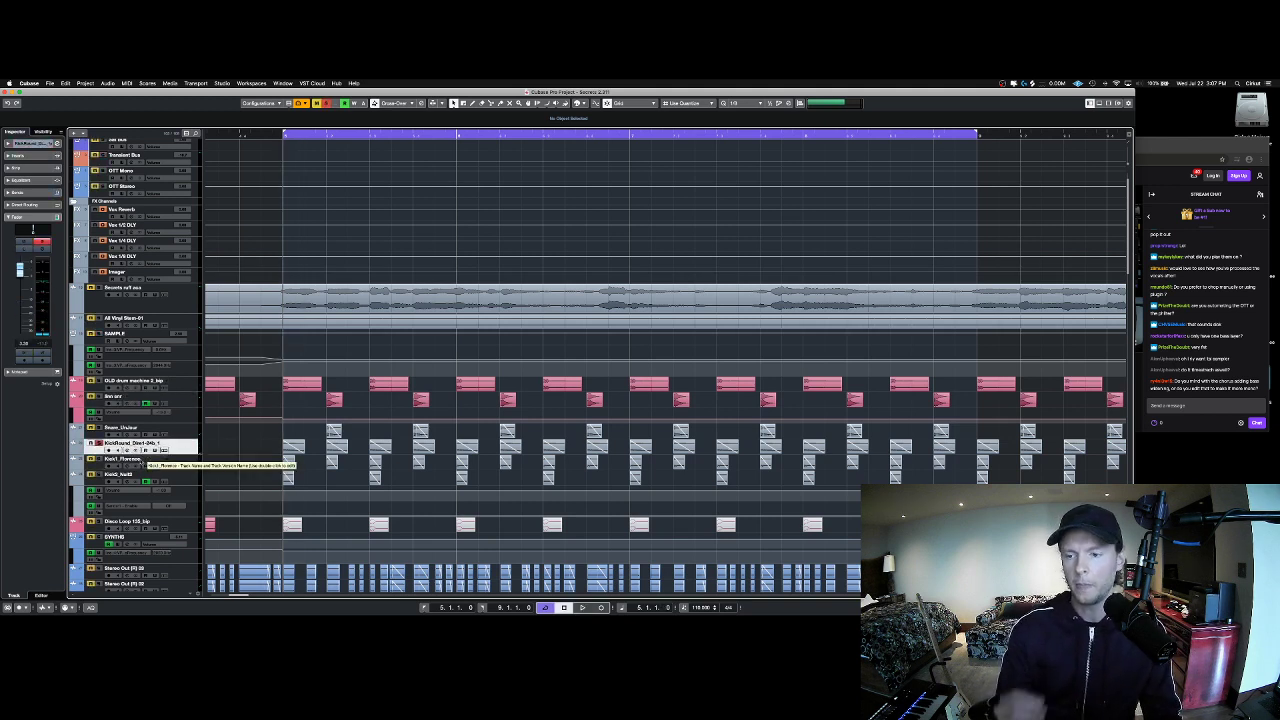
{"action": "left_click", "coordinate": [145, 459], "text": "shift"}
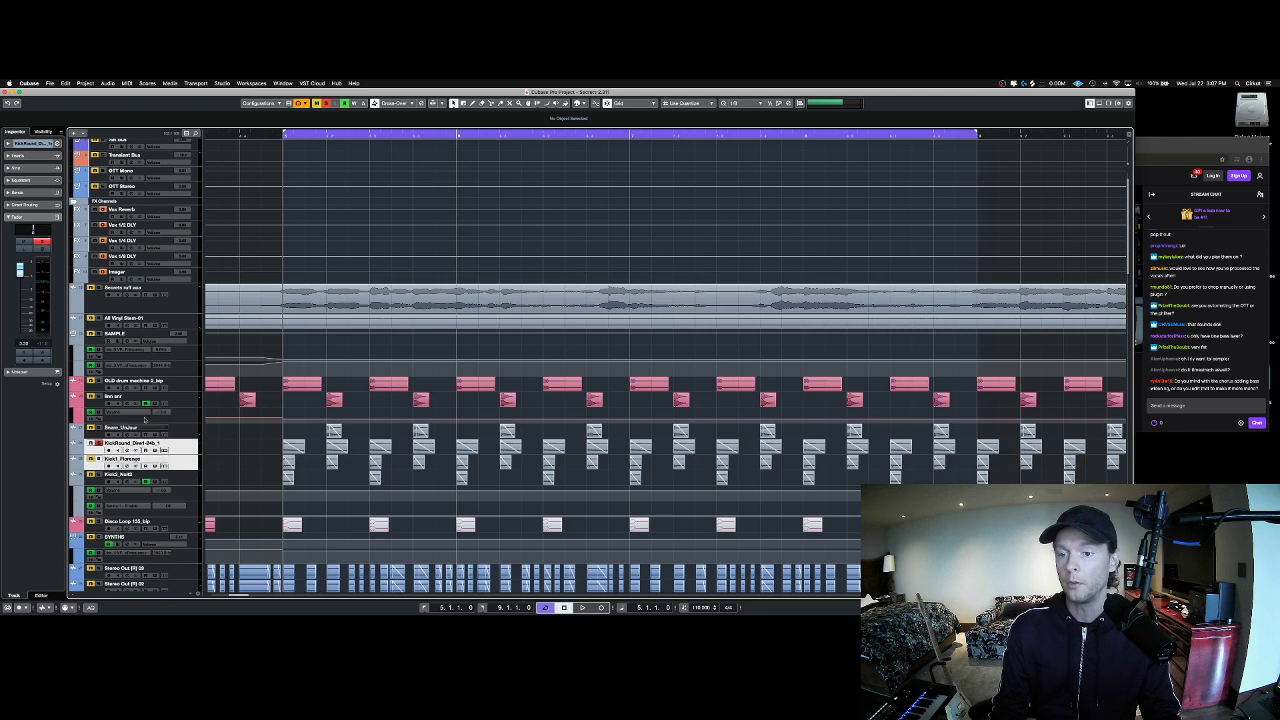
{"action": "left_click", "coordinate": [127, 450]}
Step: Unsolo KickRound and audition the OLD drum machine track on its own
{"action": "left_click", "coordinate": [137, 383]}
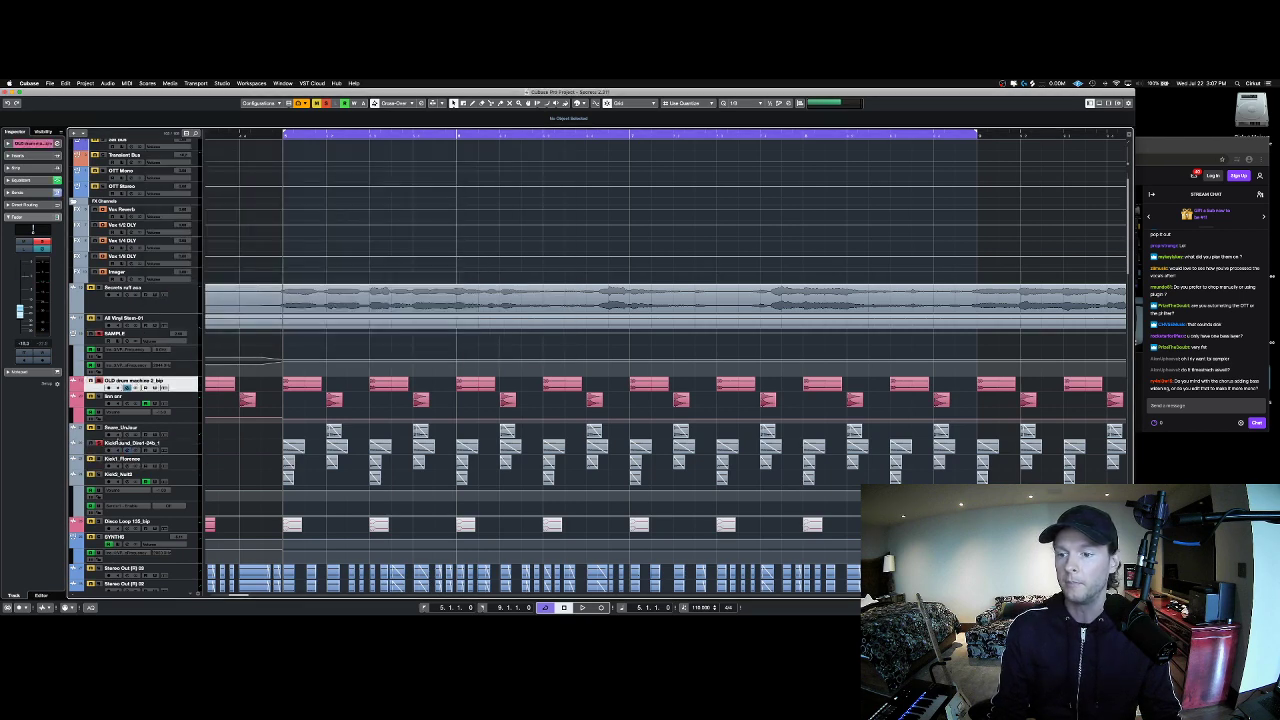
{"action": "left_click", "coordinate": [117, 442]}
{"action": "key", "text": "s"}
{"action": "key", "text": "space"}
{"action": "left_click", "coordinate": [143, 386]}
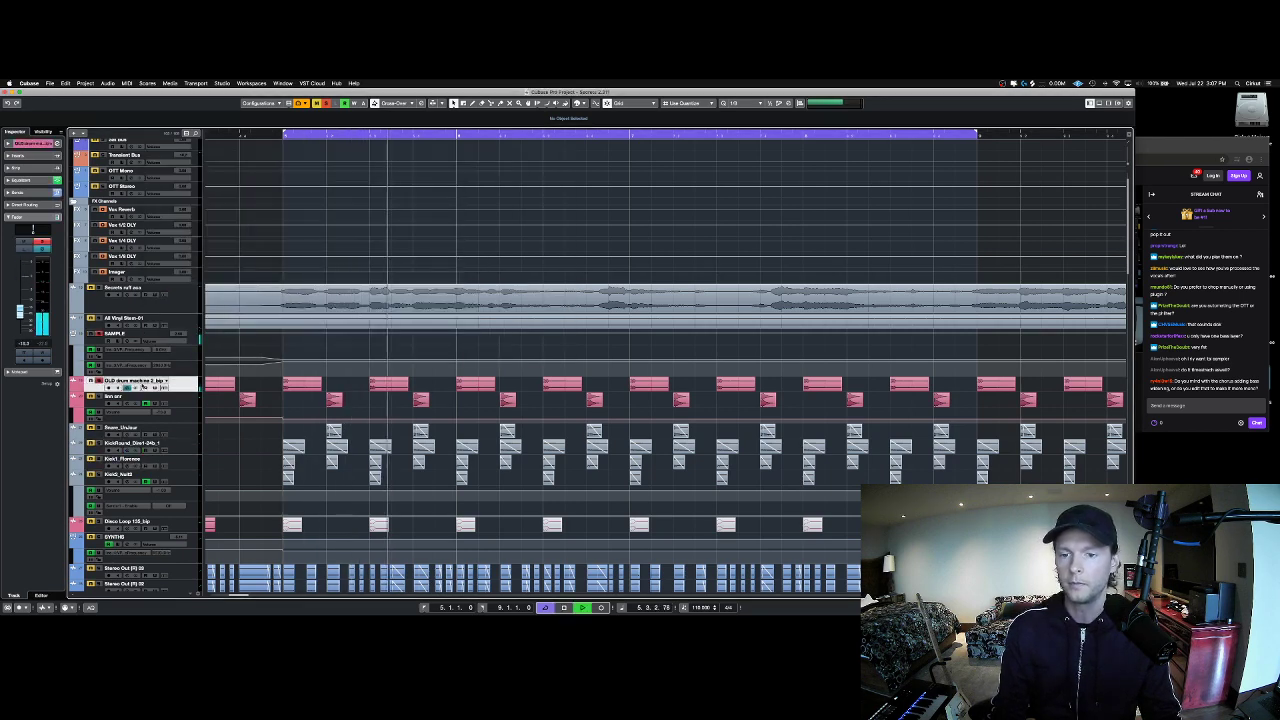
{"action": "key", "text": "space"}
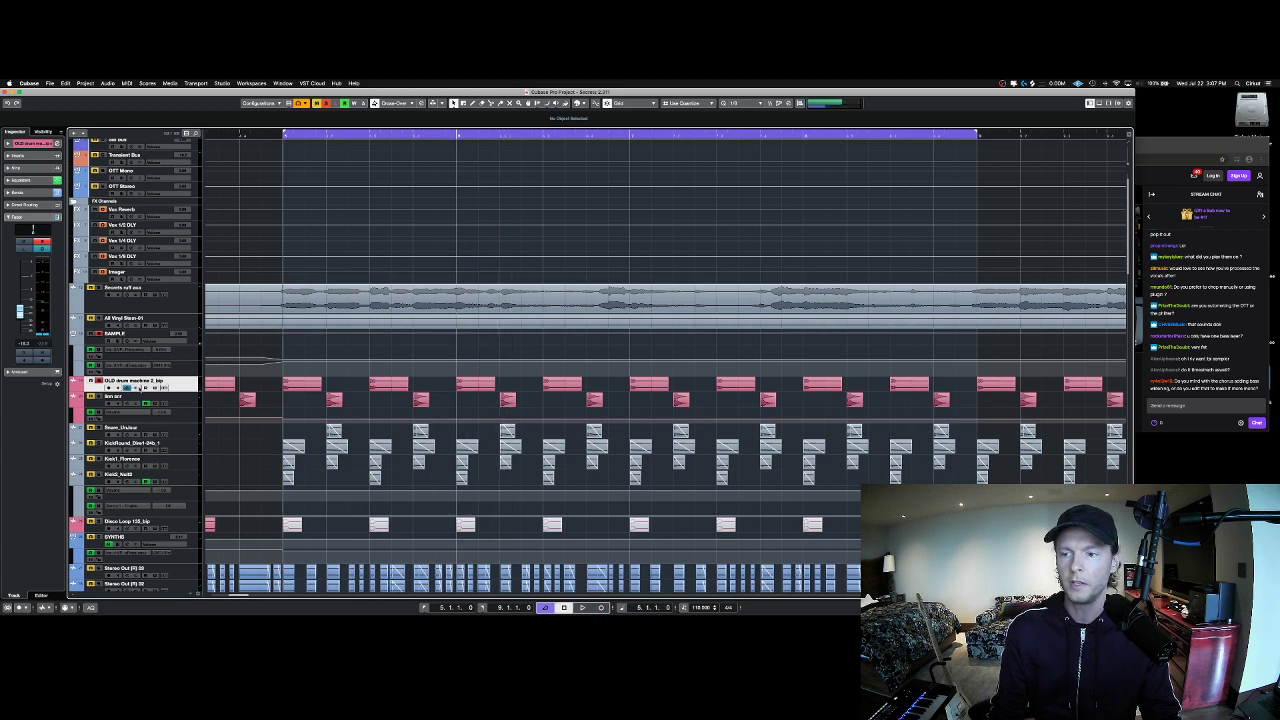
Step: Unsolo the OLD drum machine track and play the KickRound and Kick1 layers in turn to compare them
{"action": "key", "text": "s"}
{"action": "key", "text": "space"}
{"action": "key", "text": "space"}
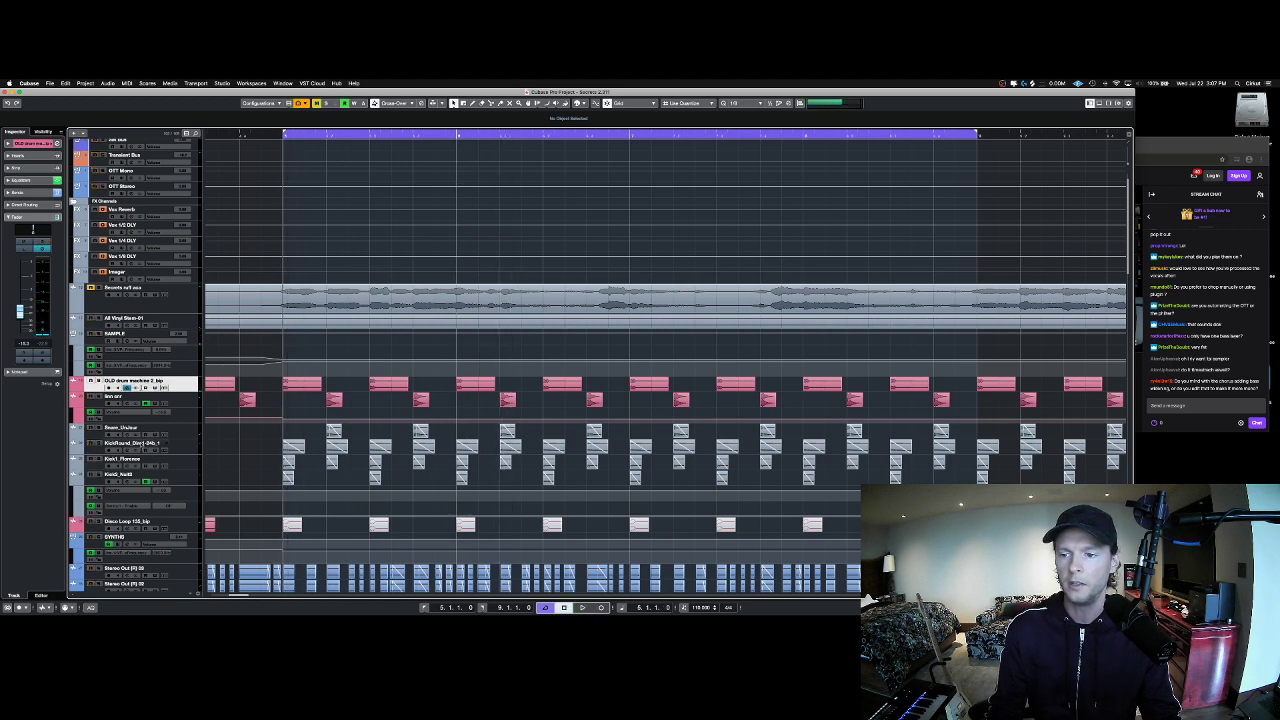
{"action": "left_click", "coordinate": [143, 443]}
{"action": "key", "text": "space"}
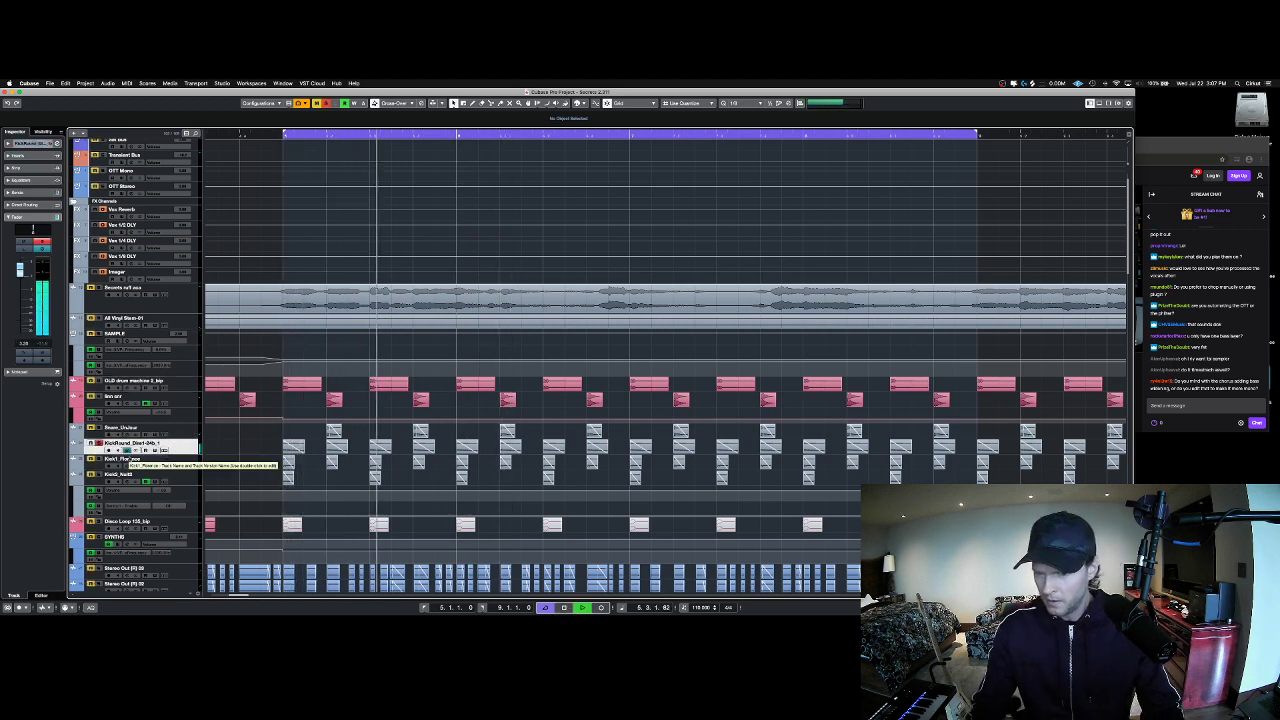
{"action": "left_click", "coordinate": [125, 458], "text": "shift"}
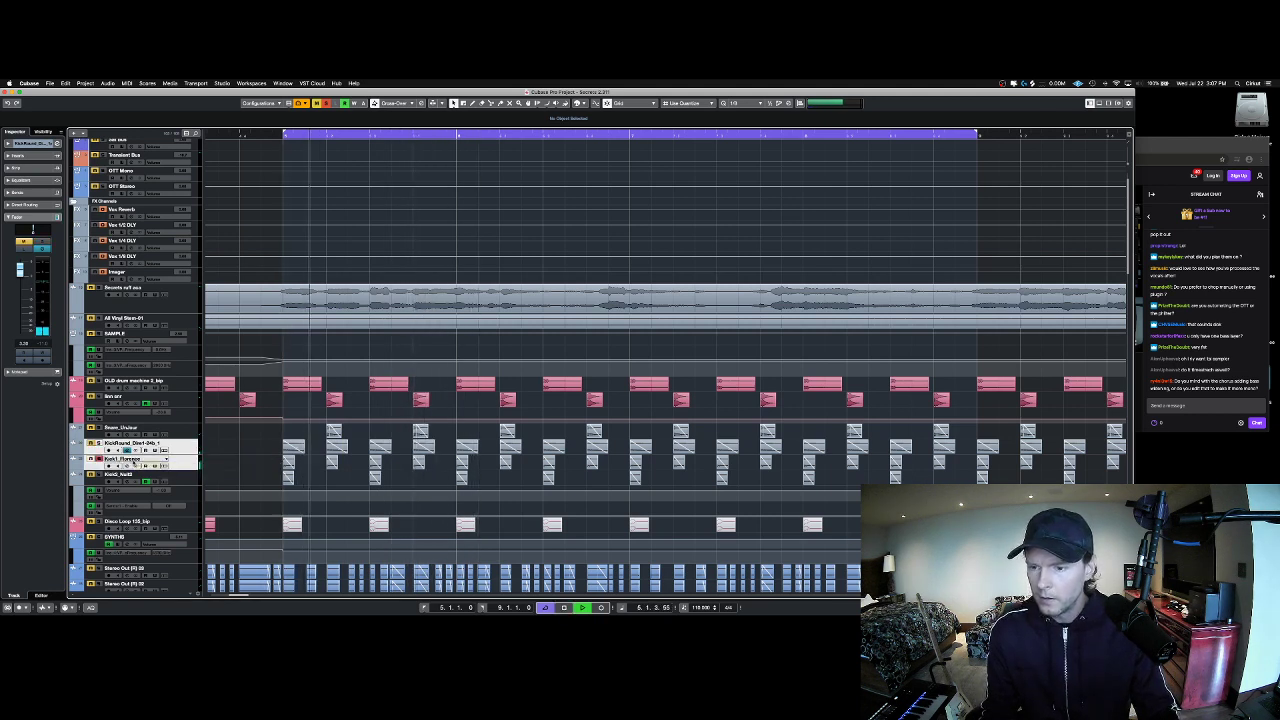
Step: Audition the Kick1, Kick2 and KickRound layers, add the OLD drum machine track to the solos, and stop playback
{"action": "left_click", "coordinate": [125, 460]}
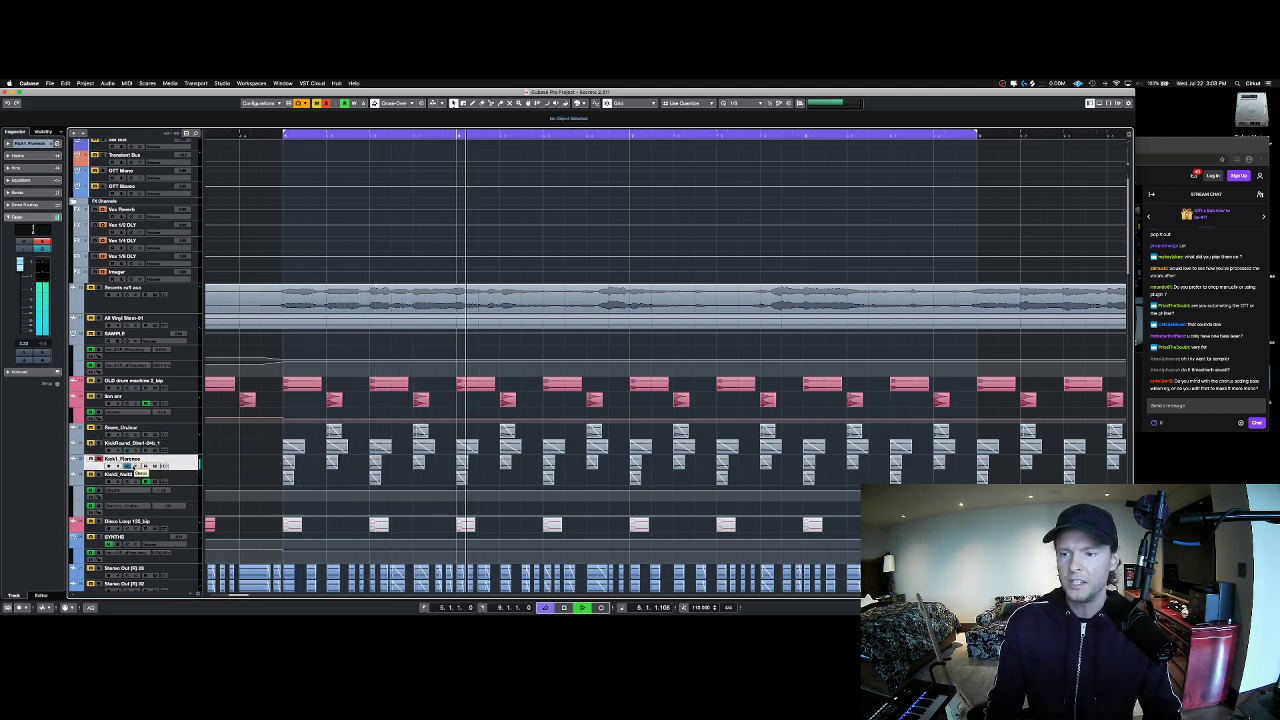
{"action": "key", "text": "space"}
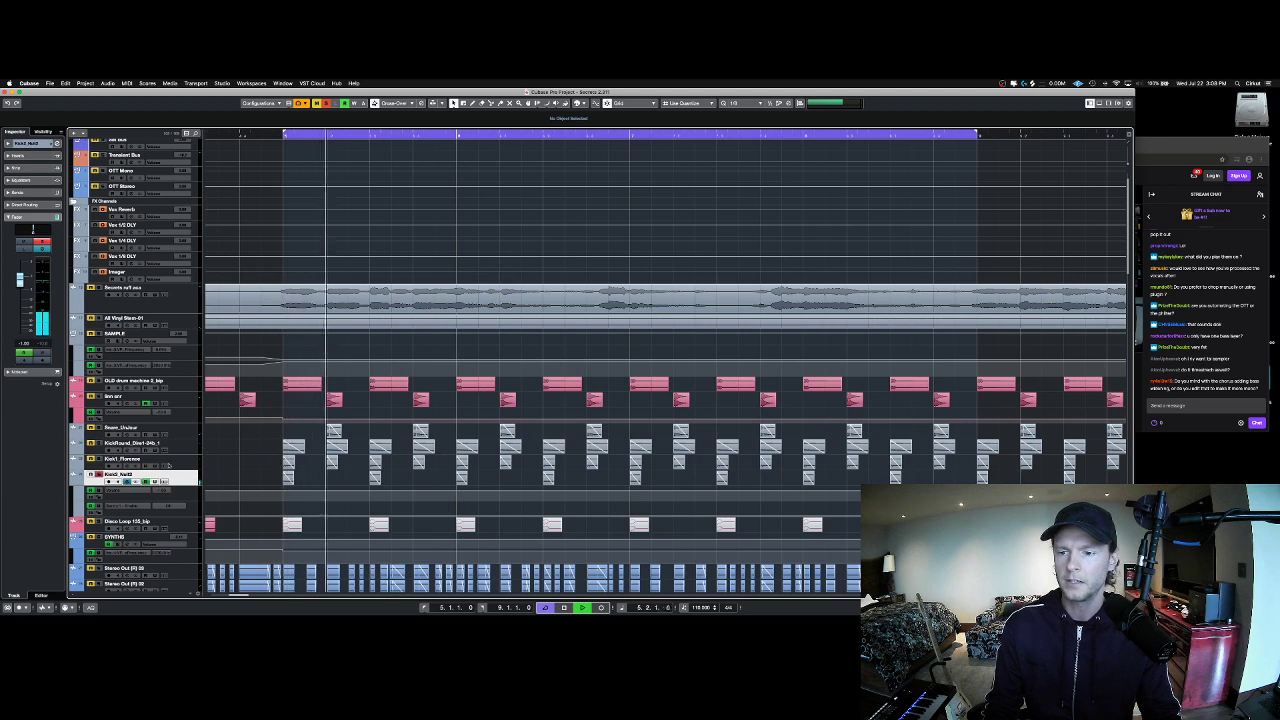
{"action": "key", "text": "Up"}
{"action": "key", "text": "Up"}
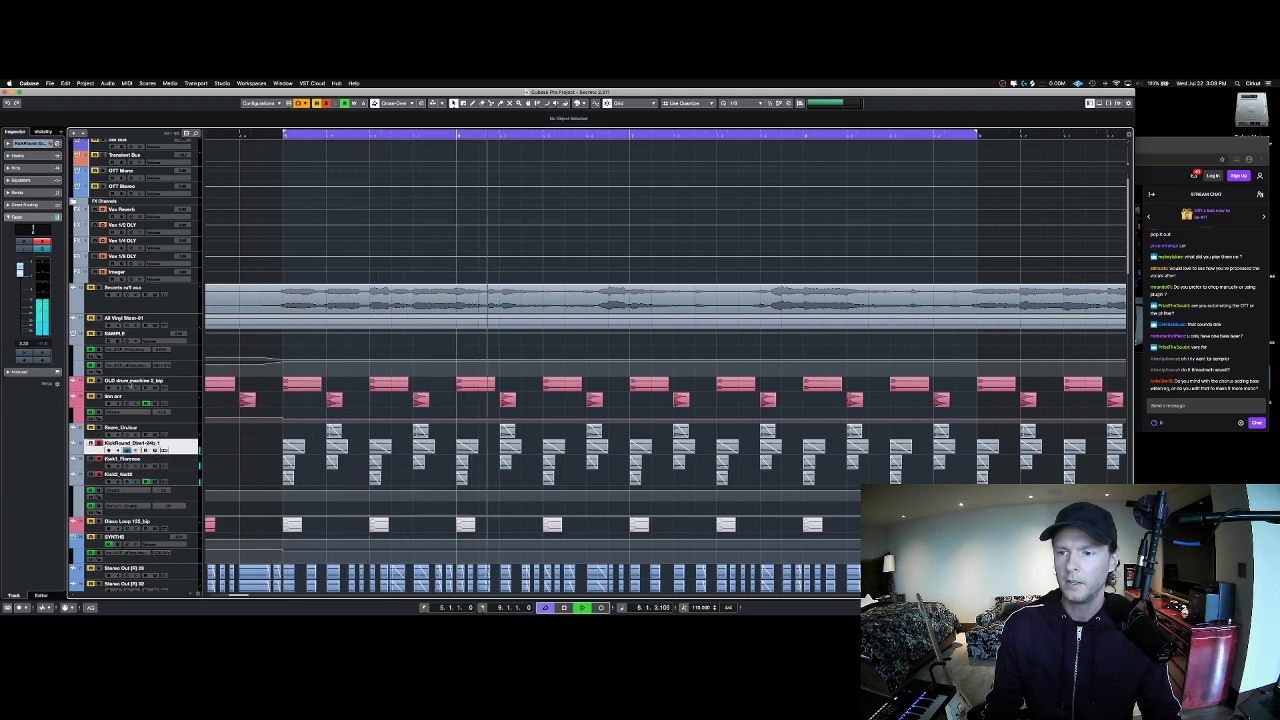
{"action": "left_click", "coordinate": [132, 381]}
{"action": "key", "text": "s"}
{"action": "key", "text": "space"}
Step: Select the OLD drum machine, KickRound, Kick1 and Kick2 tracks together and clear their solos
{"action": "left_click", "coordinate": [134, 446], "text": "super"}
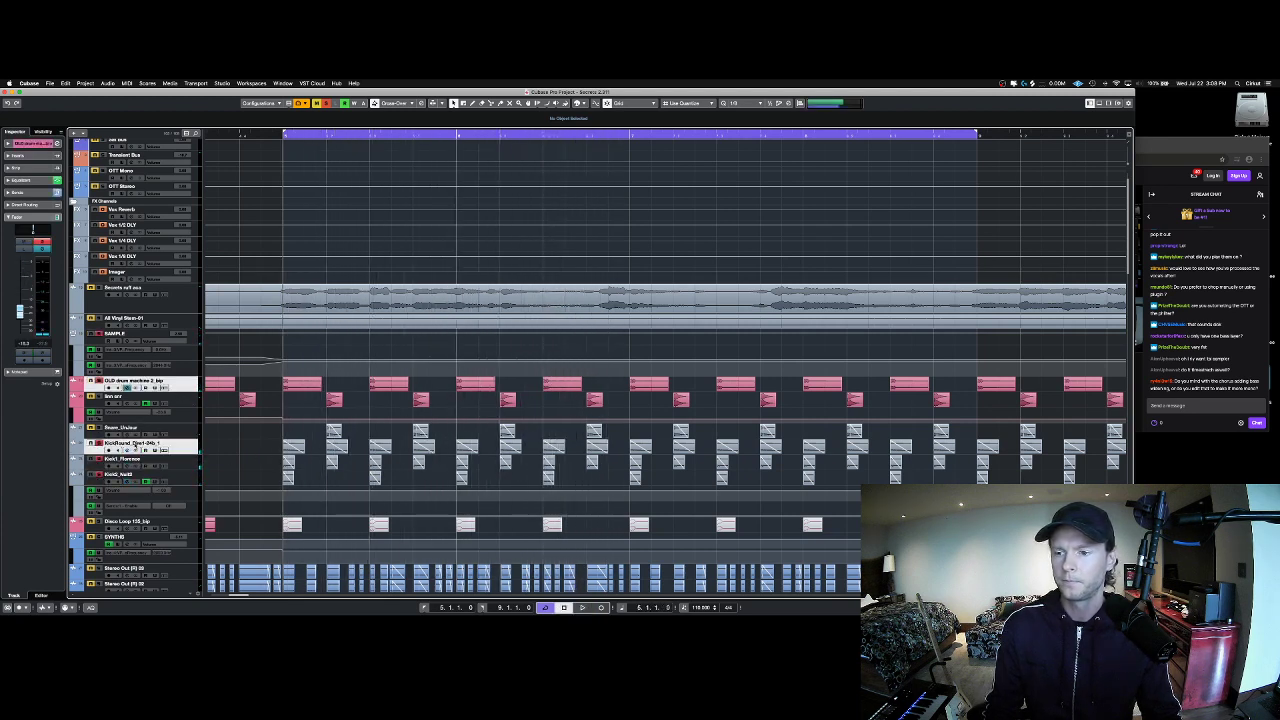
{"action": "left_click", "coordinate": [135, 459], "text": "super"}
{"action": "left_click", "coordinate": [135, 475], "text": "super"}
{"action": "key", "text": "s"}
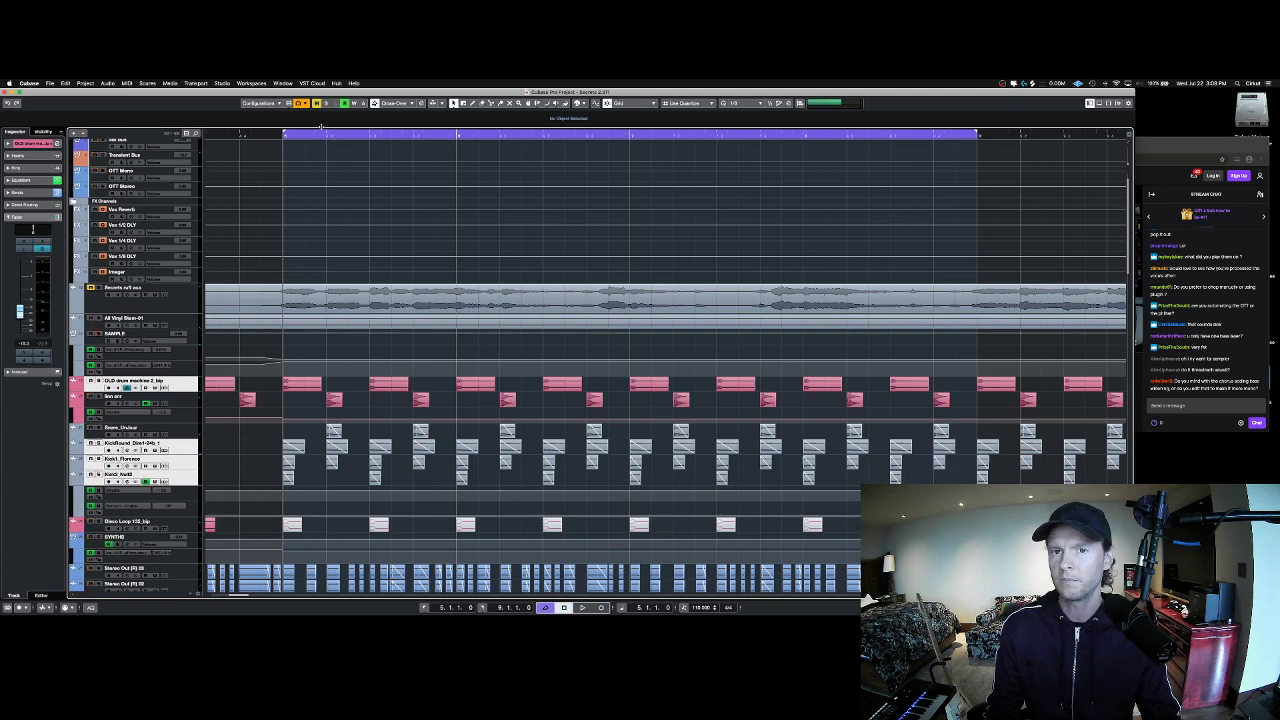
Step: Play the full mix from within the first section, unmute the Secrets ref audio track, and stop playback
{"action": "left_click_drag", "start_coordinate": [321, 130], "coordinate": [367, 137]}
{"action": "scroll", "coordinate": [367, 137], "scroll_direction": "down", "scroll_amount": 3}
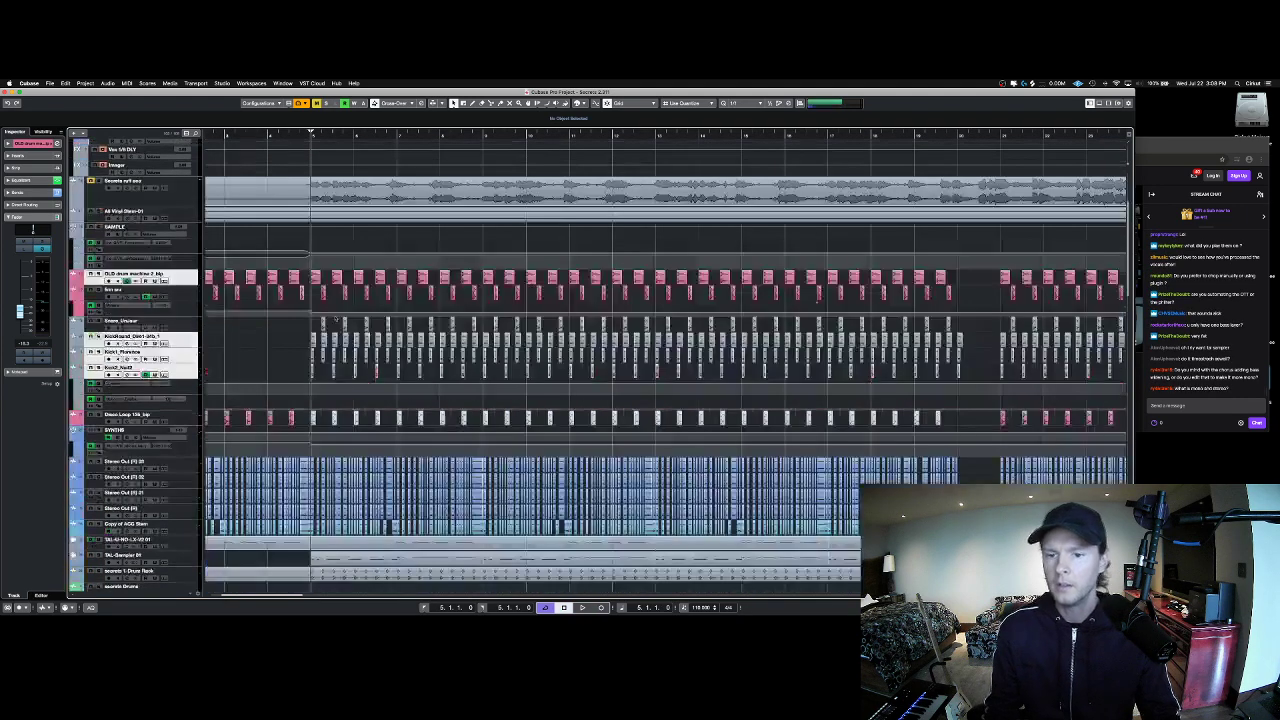
{"action": "key", "text": "g"}
{"action": "key", "text": "g"}
{"action": "left_click", "coordinate": [402, 135]}
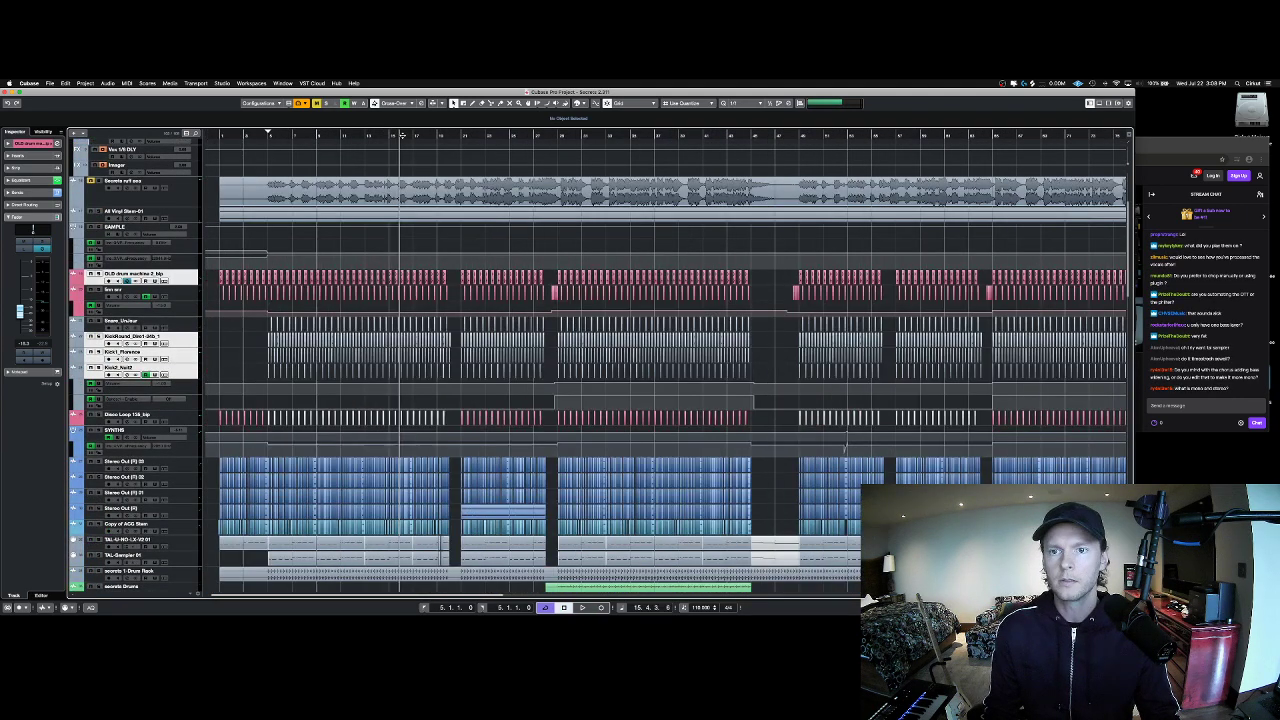
{"action": "key", "text": "space"}
{"action": "scroll", "coordinate": [350, 306], "scroll_direction": "down", "scroll_amount": 10}
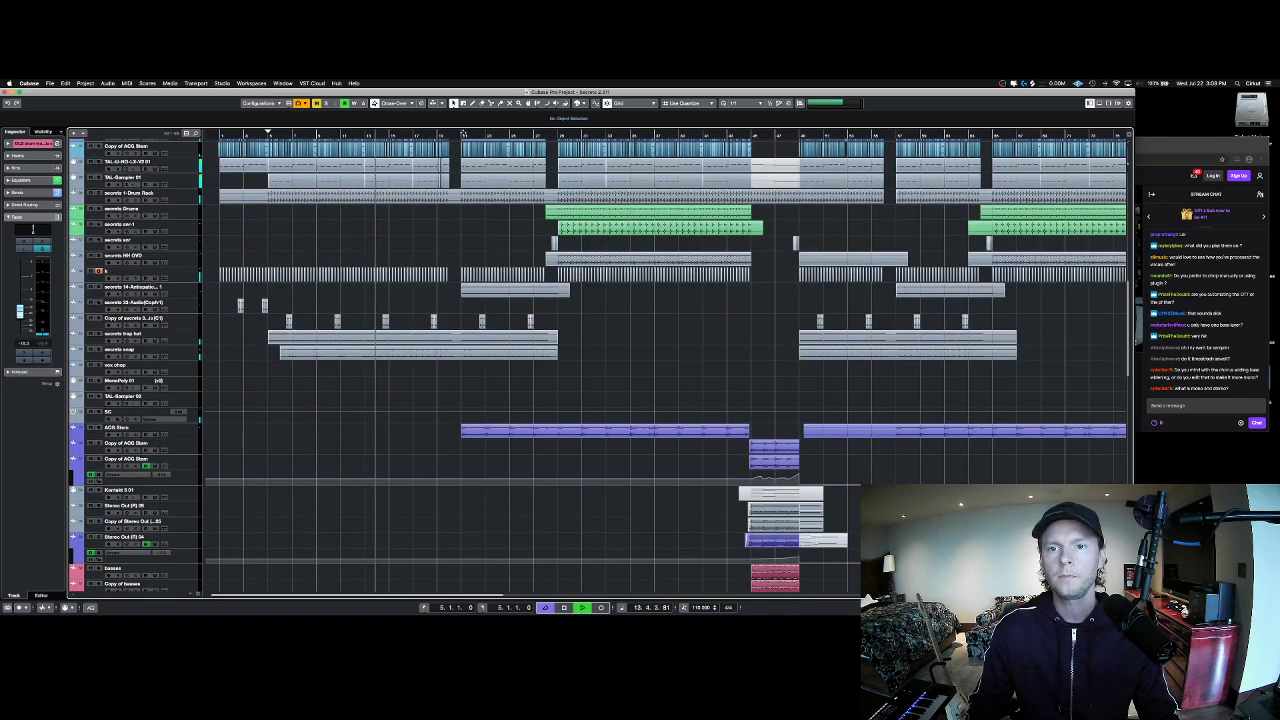
{"action": "scroll", "coordinate": [375, 295], "scroll_direction": "up", "scroll_amount": 1}
{"action": "scroll", "coordinate": [365, 299], "scroll_direction": "up", "scroll_amount": 10}
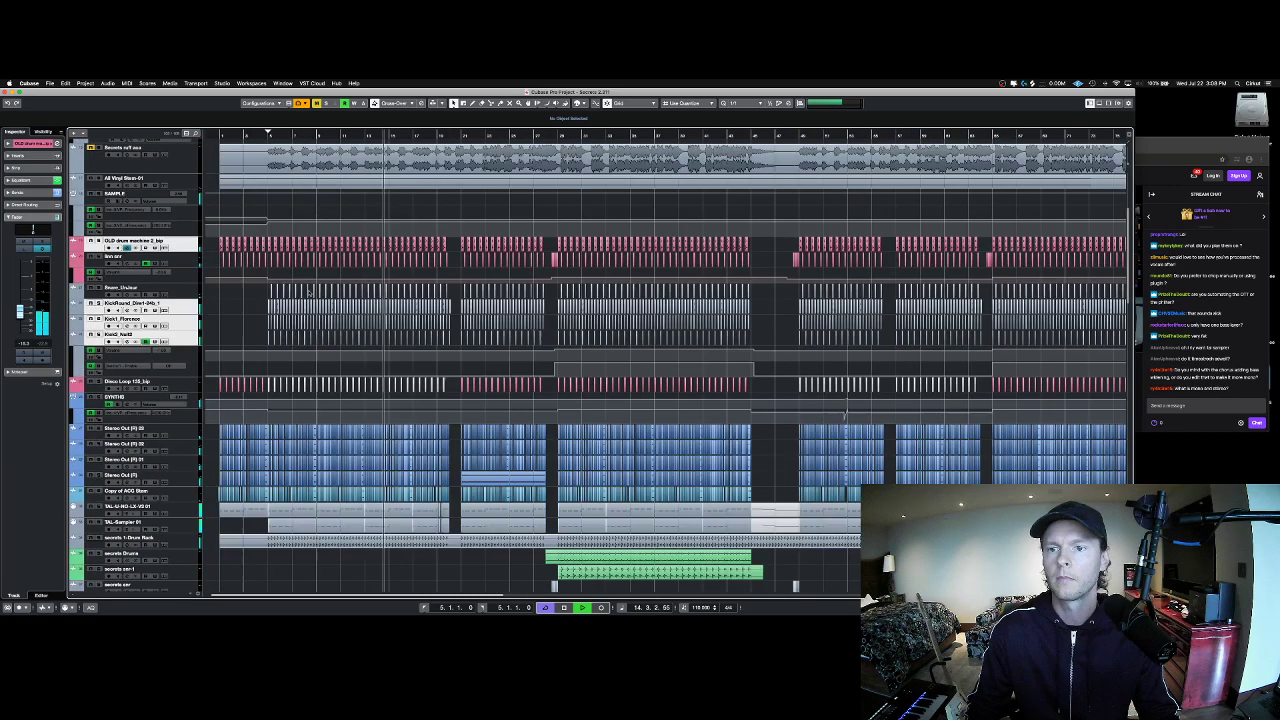
{"action": "scroll", "coordinate": [310, 291], "scroll_direction": "up", "scroll_amount": 2}
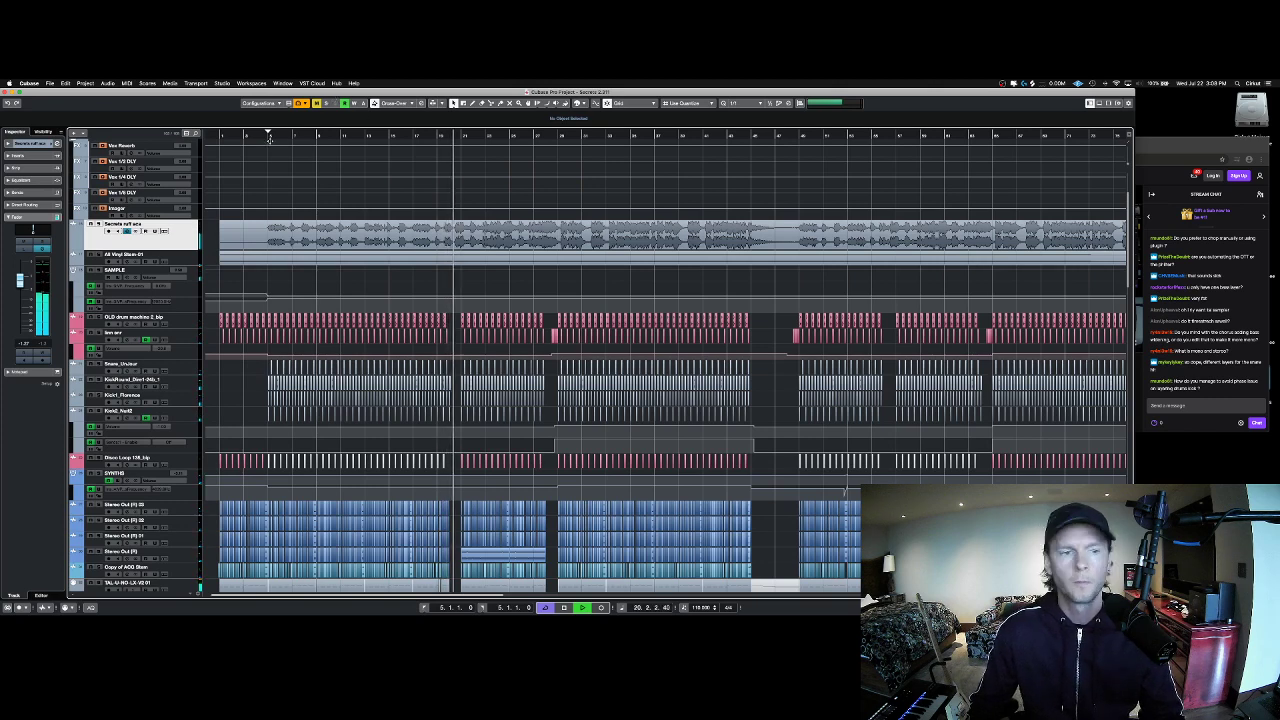
{"action": "key", "text": "space"}
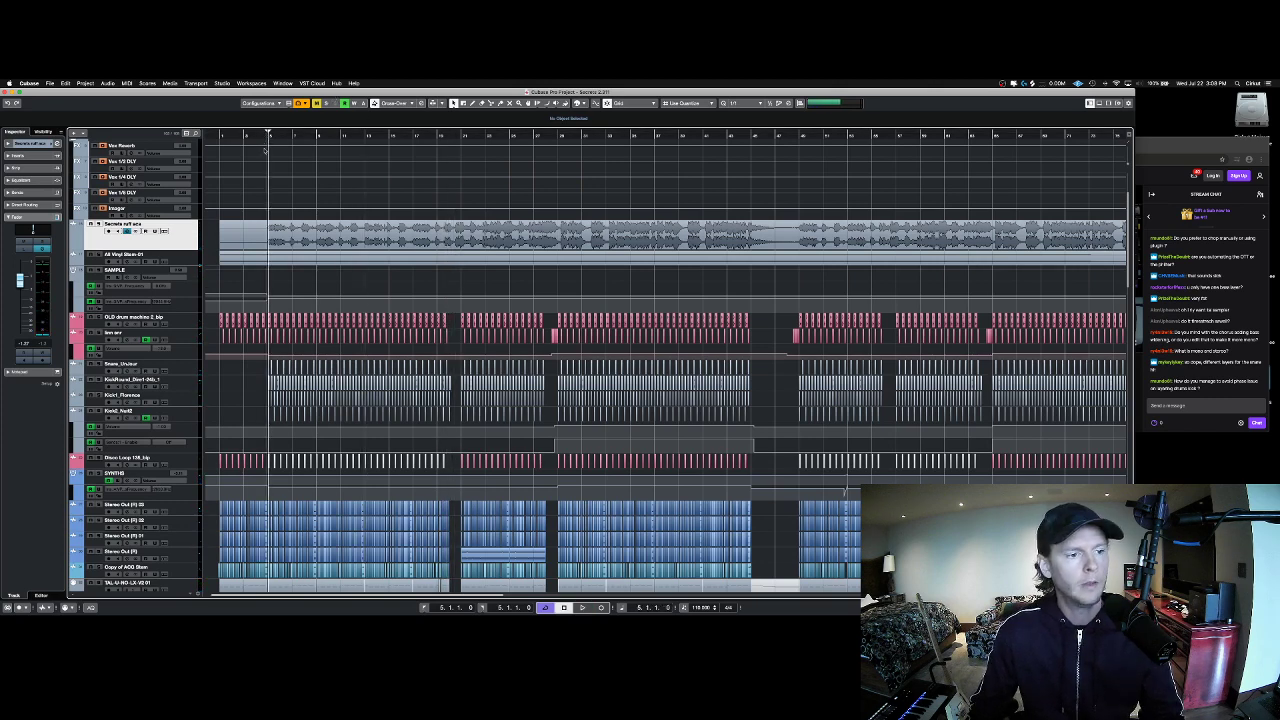
Step: Examine how the kick and OLD drum machine clips line up from bar 5 onward
{"action": "key", "text": "h"}
{"action": "key", "text": "h"}
{"action": "key", "text": "h"}
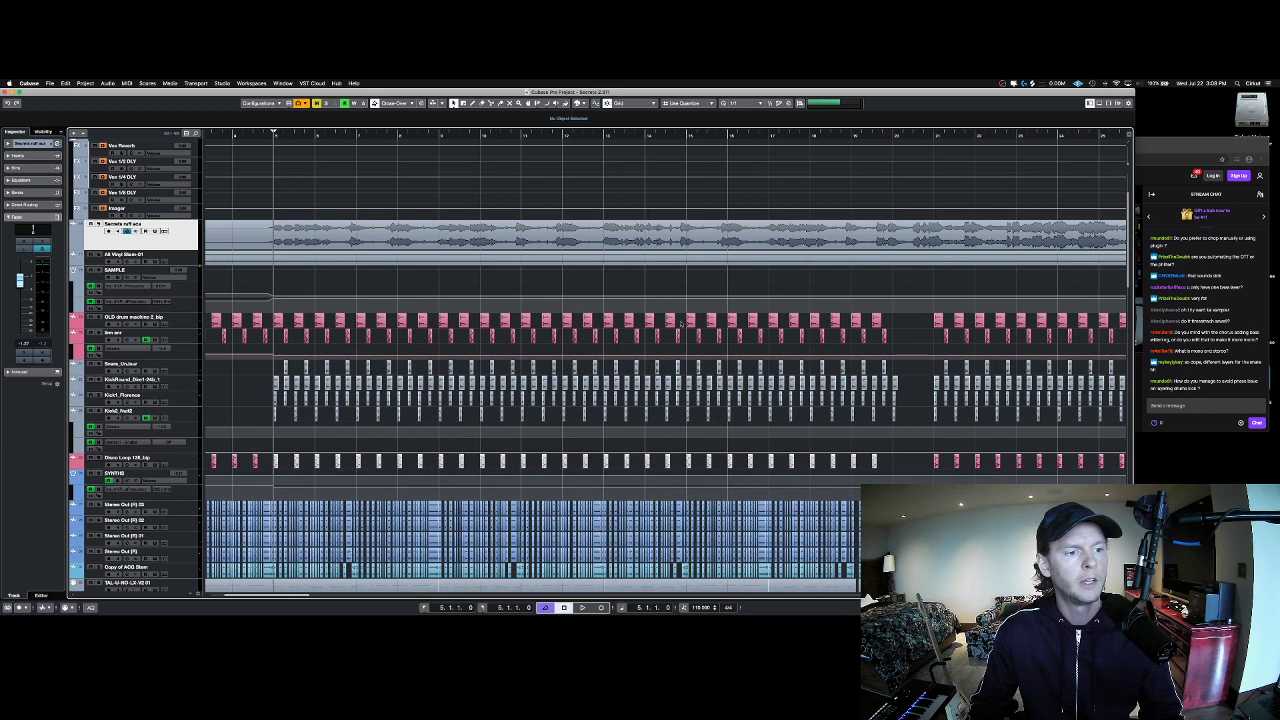
{"action": "scroll", "coordinate": [263, 172], "scroll_direction": "up", "scroll_amount": 3}
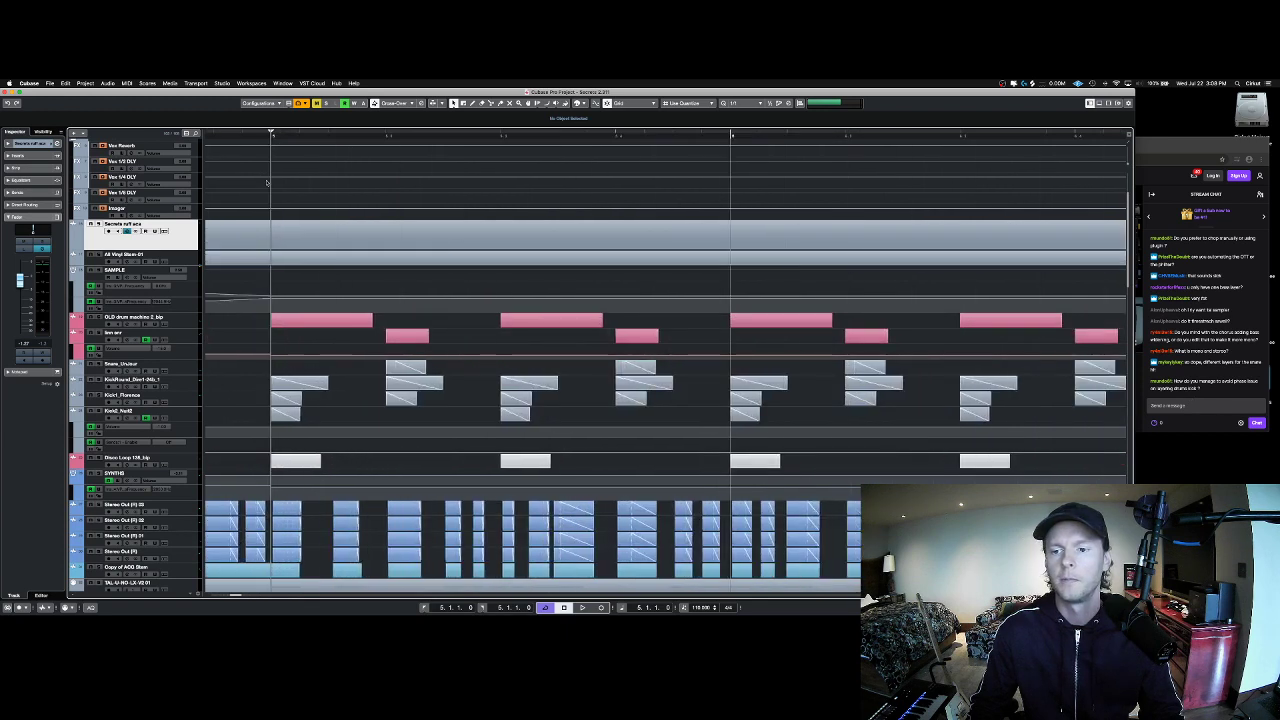
{"action": "scroll", "coordinate": [265, 152], "scroll_direction": "up", "scroll_amount": 5}
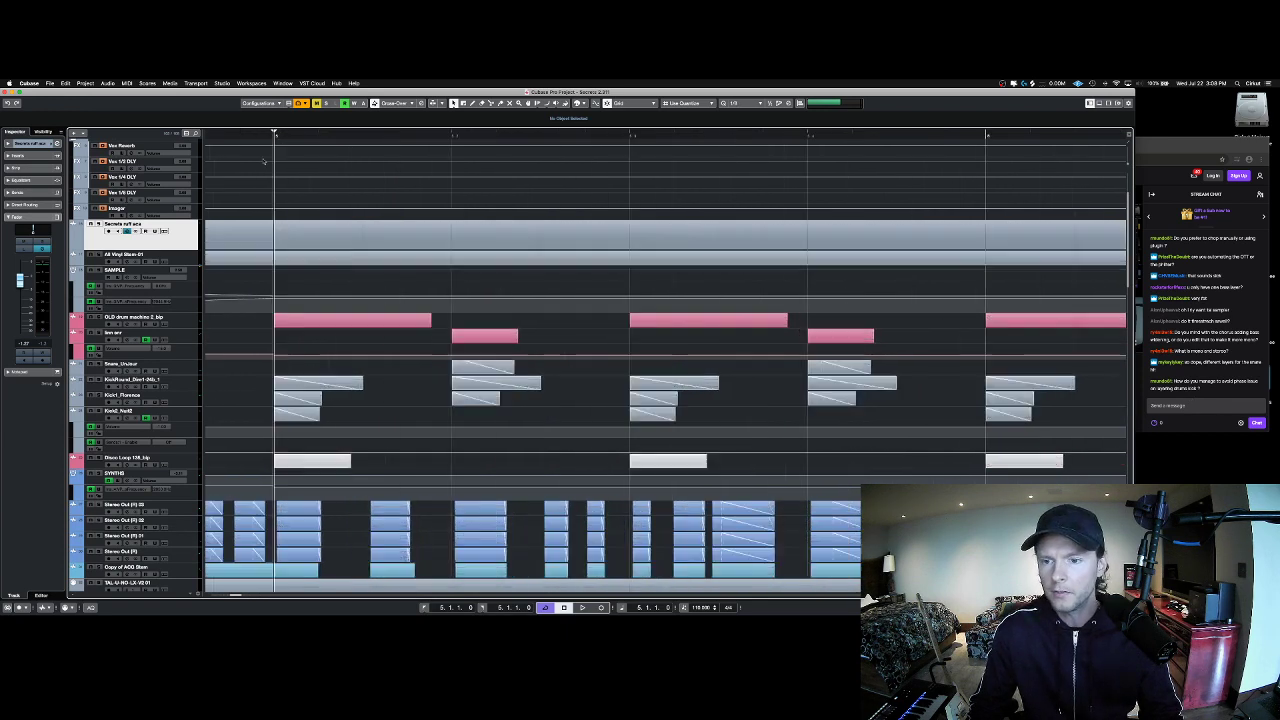
{"action": "left_click_drag", "start_coordinate": [388, 134], "coordinate": [388, 103]}
{"action": "left_click_drag", "start_coordinate": [703, 134], "coordinate": [701, 153]}
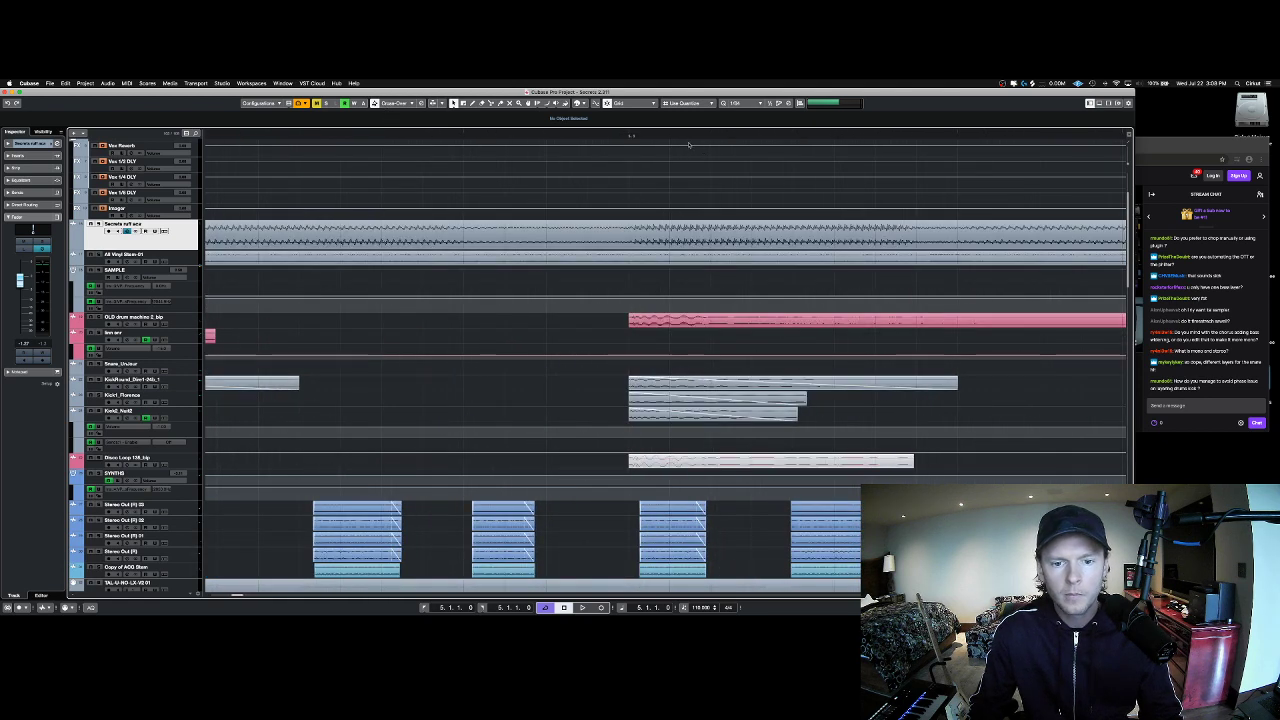
{"action": "left_click", "coordinate": [605, 135]}
{"action": "left_click", "coordinate": [791, 380]}
{"action": "scroll", "coordinate": [609, 142], "scroll_direction": "down", "scroll_amount": 4}
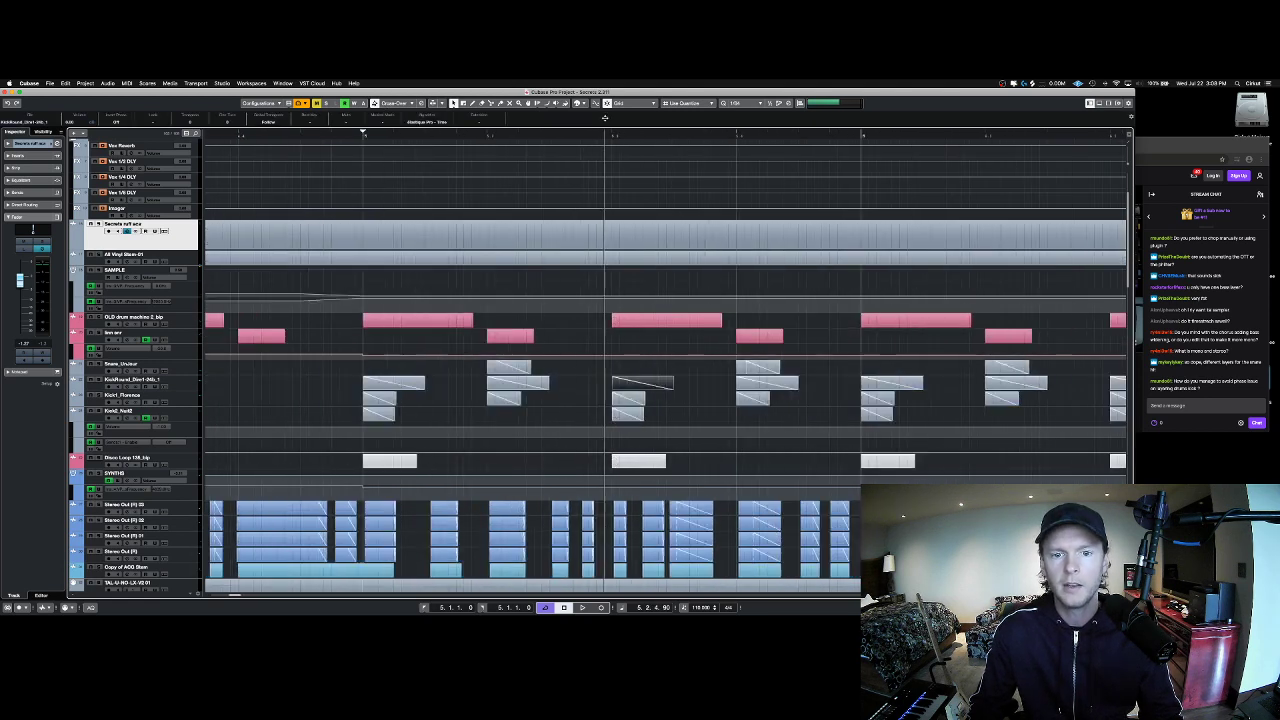
Step: Audition the soloed OLD drum machine and KickRound tracks repeatedly from just before bar 5
{"action": "left_click", "coordinate": [385, 150]}
{"action": "scroll", "coordinate": [388, 135], "scroll_direction": "up", "scroll_amount": 2}
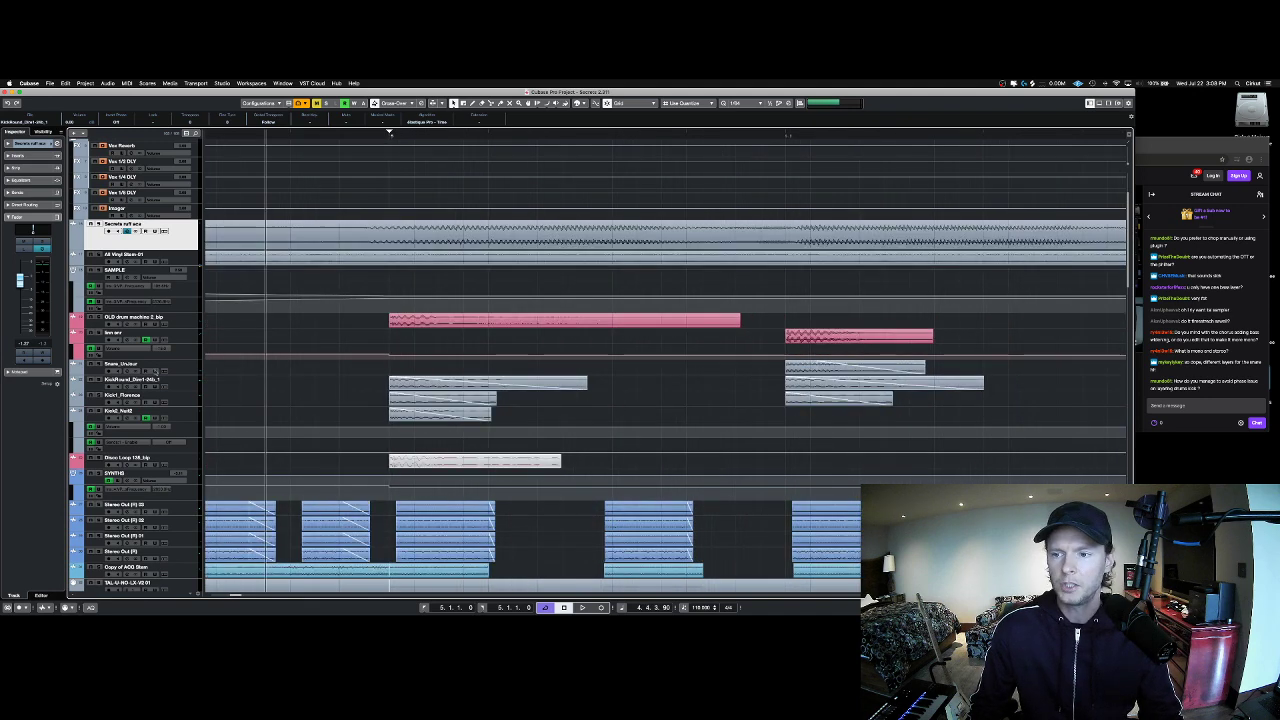
{"action": "key", "text": "space"}
{"action": "left_click", "coordinate": [144, 323]}
{"action": "key", "text": "space"}
{"action": "key", "text": "space"}
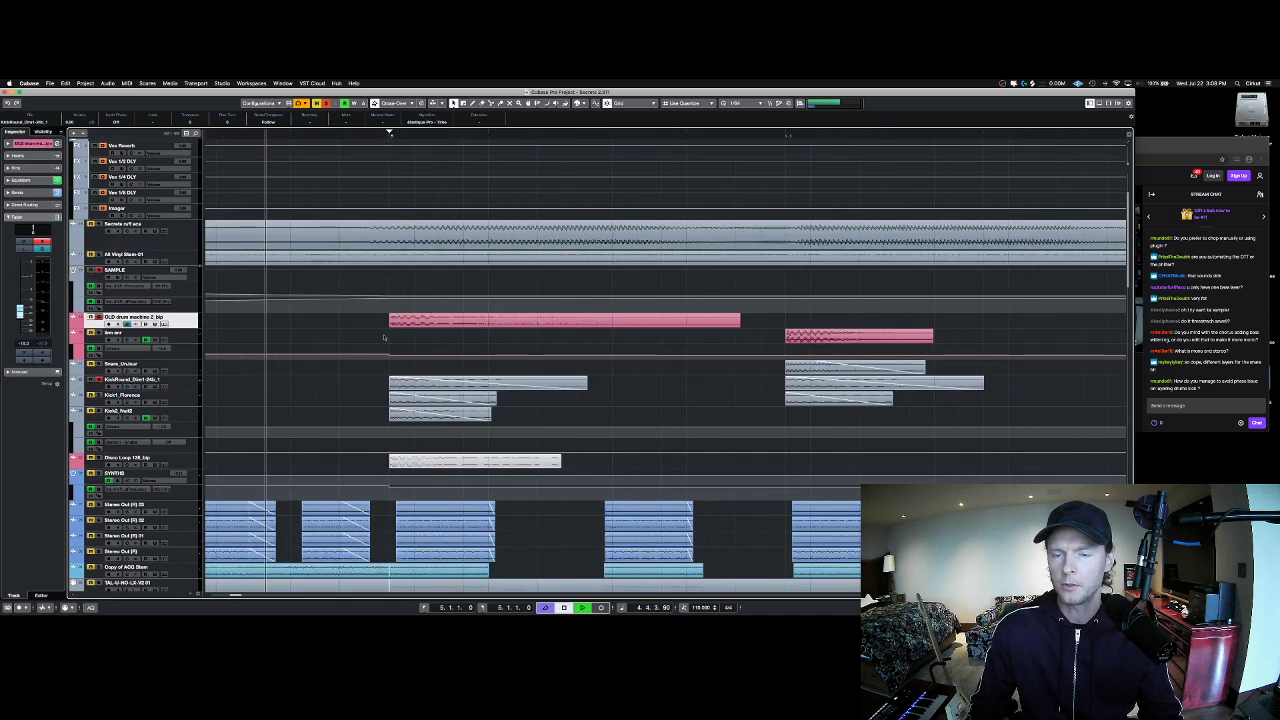
{"action": "key", "text": "space"}
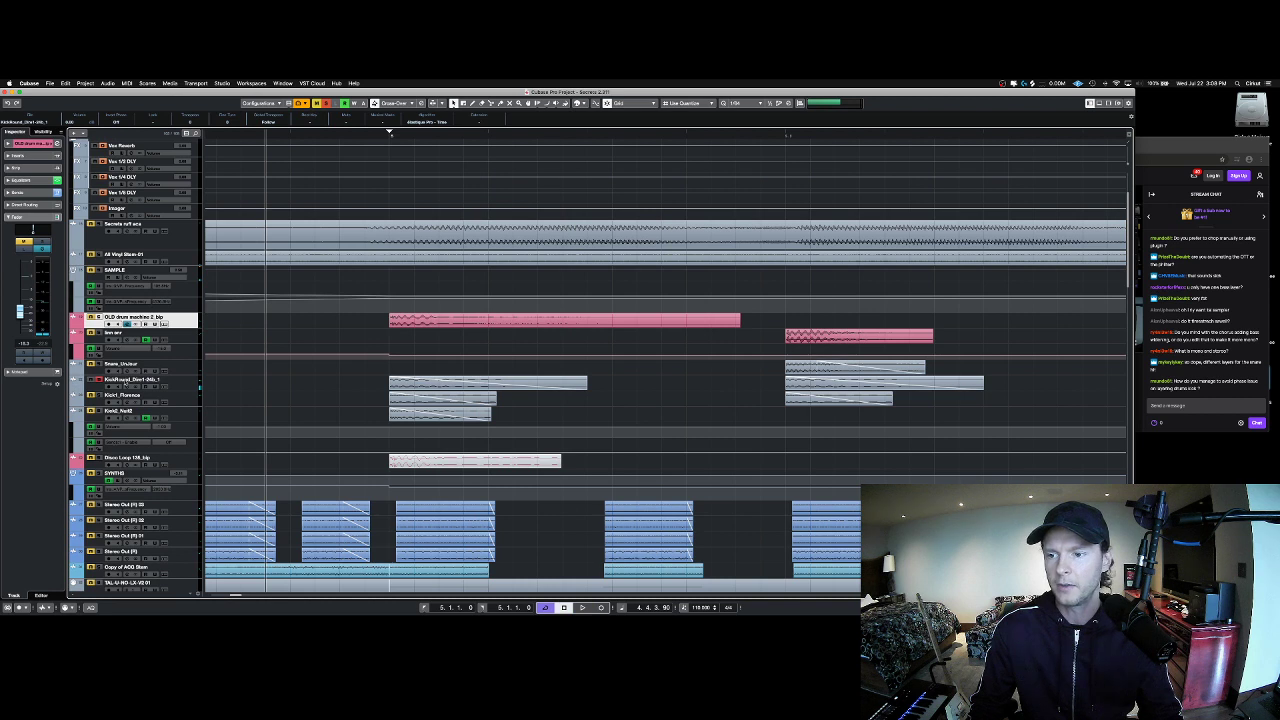
{"action": "left_click", "coordinate": [125, 383]}
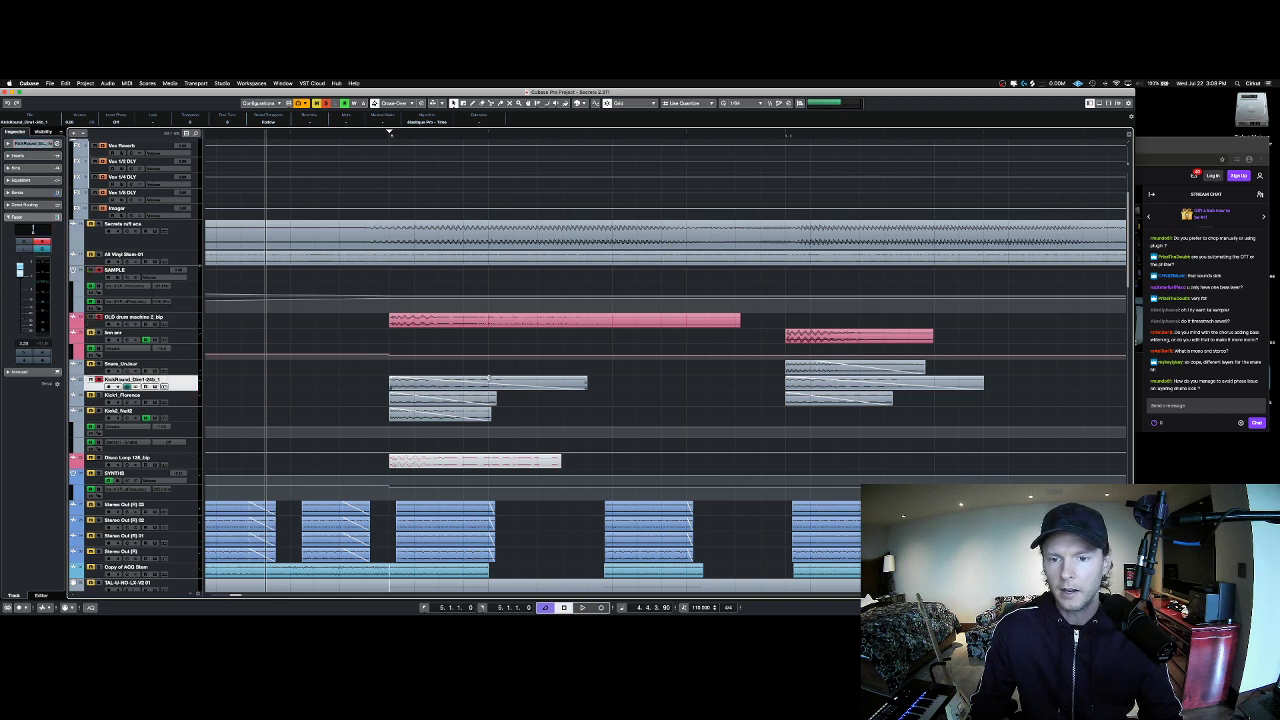
{"action": "key", "text": "space"}
{"action": "key", "text": "space"}
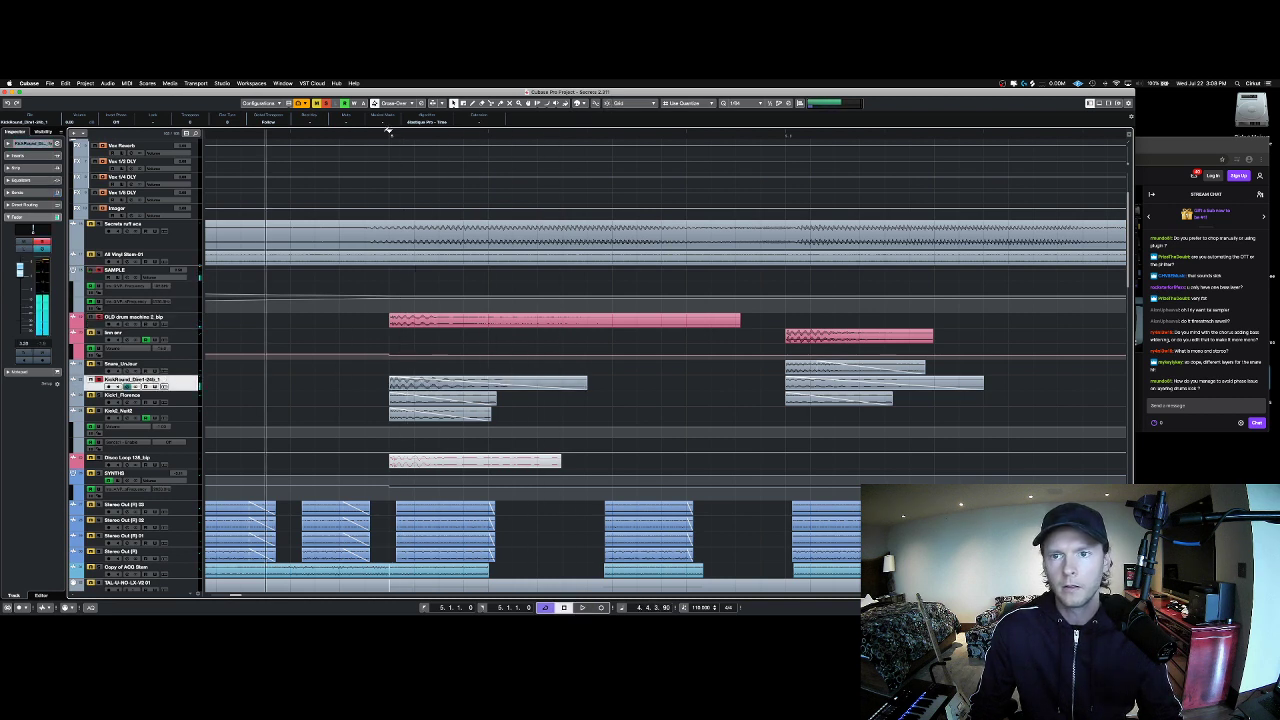
Step: Try shifting the KickRound clip at bar 5 slightly later than the OLD drum machine hit and audition the offset repeatedly
{"action": "left_click_drag", "start_coordinate": [388, 132], "coordinate": [390, 190]}
{"action": "left_click_drag", "start_coordinate": [423, 386], "coordinate": [432, 387]}
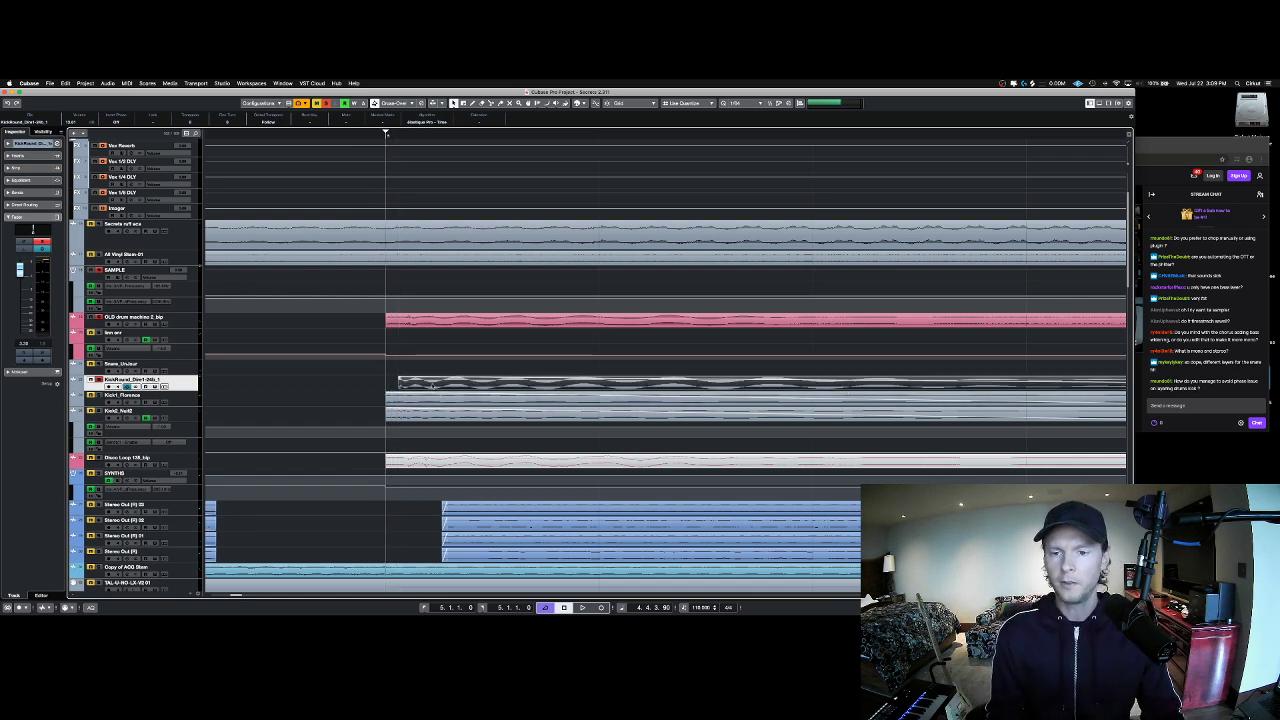
{"action": "mouse_move", "coordinate": [432, 387]}
{"action": "left_mouse_down"}
{"action": "mouse_move", "coordinate": [416, 391]}
{"action": "mouse_move", "coordinate": [457, 386]}
{"action": "left_mouse_up"}
{"action": "key", "text": "space"}
{"action": "key", "text": "space"}
{"action": "key", "text": "space"}
{"action": "key", "text": "space"}
{"action": "key", "text": "space"}
{"action": "key", "text": "space"}
{"action": "key", "text": "space"}
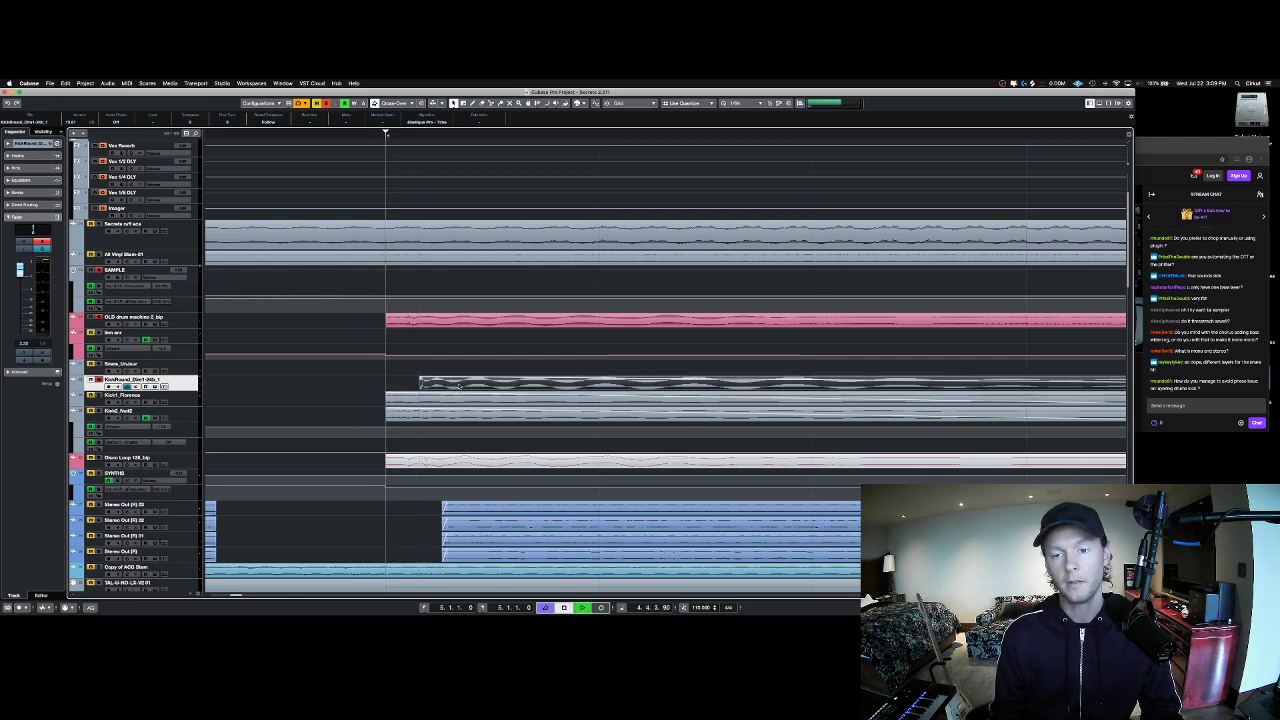
{"action": "key", "text": "space"}
Step: Try the KickRound clip closer to the bar 5 downbeat, listen, and undo the clip moves
{"action": "left_click_drag", "start_coordinate": [459, 386], "coordinate": [428, 386]}
{"action": "key", "text": "space"}
{"action": "key", "text": "space"}
{"action": "key", "text": "super+z"}
{"action": "key", "text": "super+z"}
{"action": "key", "text": "super+z"}
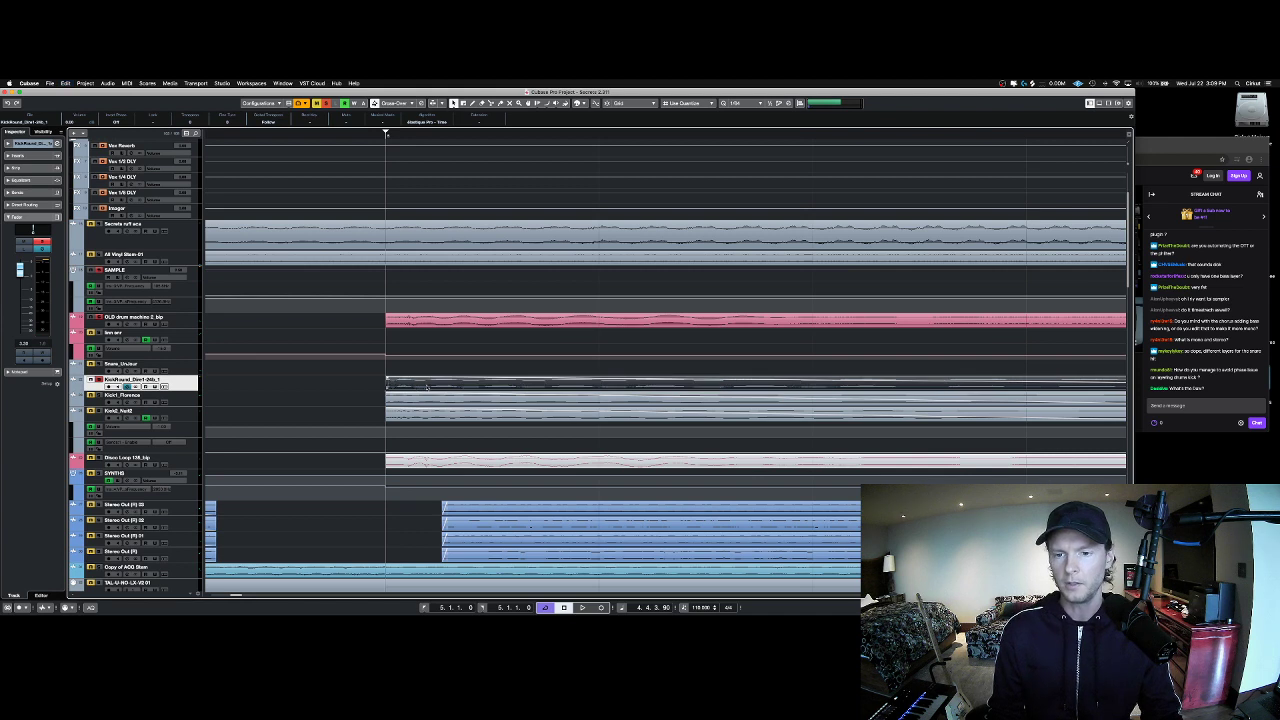
{"action": "left_click", "coordinate": [369, 393]}
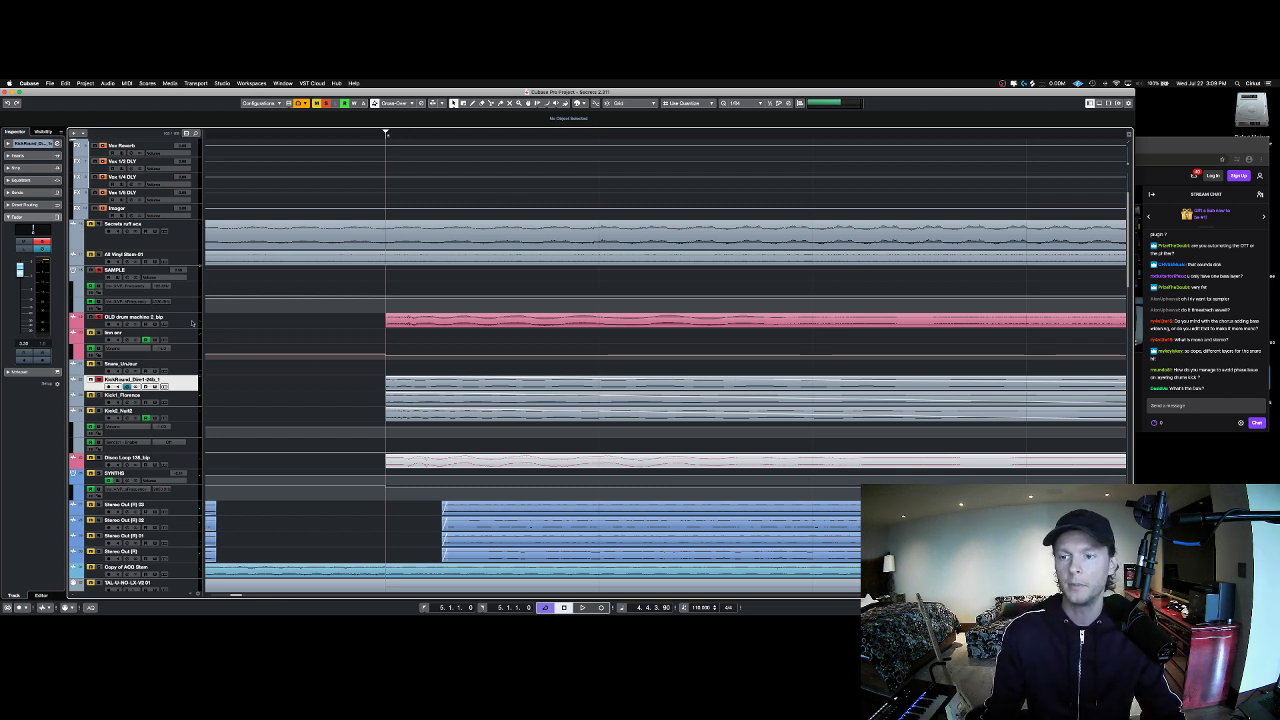
Step: Unsolo the OLD drum machine track, audition KickRound alone around bar 5, and clear its solo
{"action": "left_click", "coordinate": [192, 323], "text": "super"}
{"action": "key", "text": "s"}
{"action": "left_click", "coordinate": [192, 382]}
{"action": "key", "text": "s"}
{"action": "key", "text": "space"}
{"action": "left_click", "coordinate": [387, 138]}
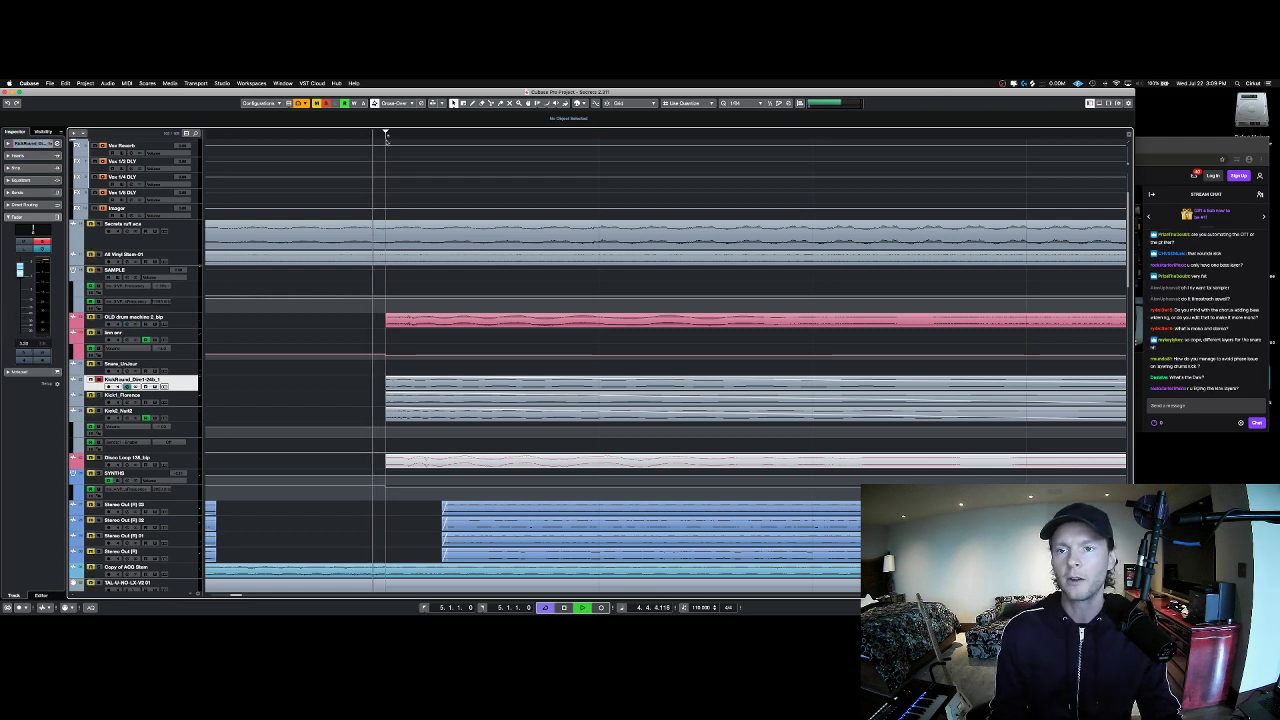
{"action": "key", "text": "space"}
{"action": "left_click", "coordinate": [382, 134]}
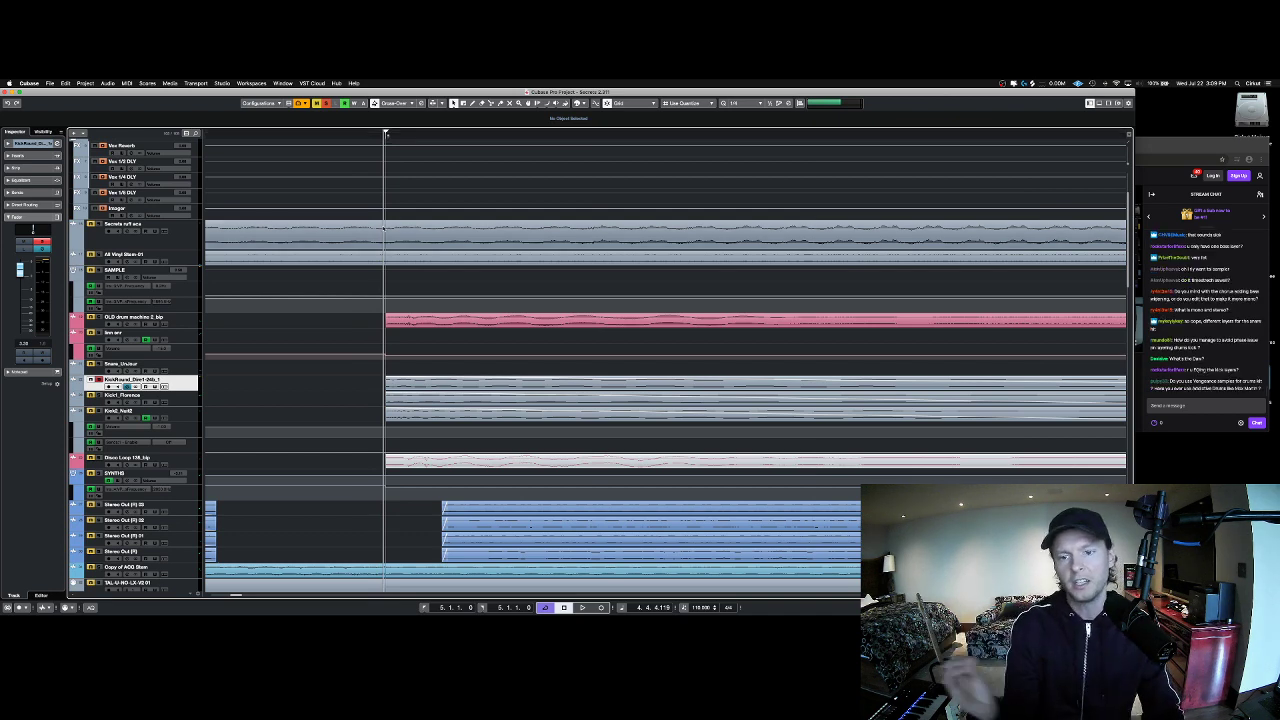
{"action": "left_click_drag", "start_coordinate": [381, 131], "coordinate": [379, 102]}
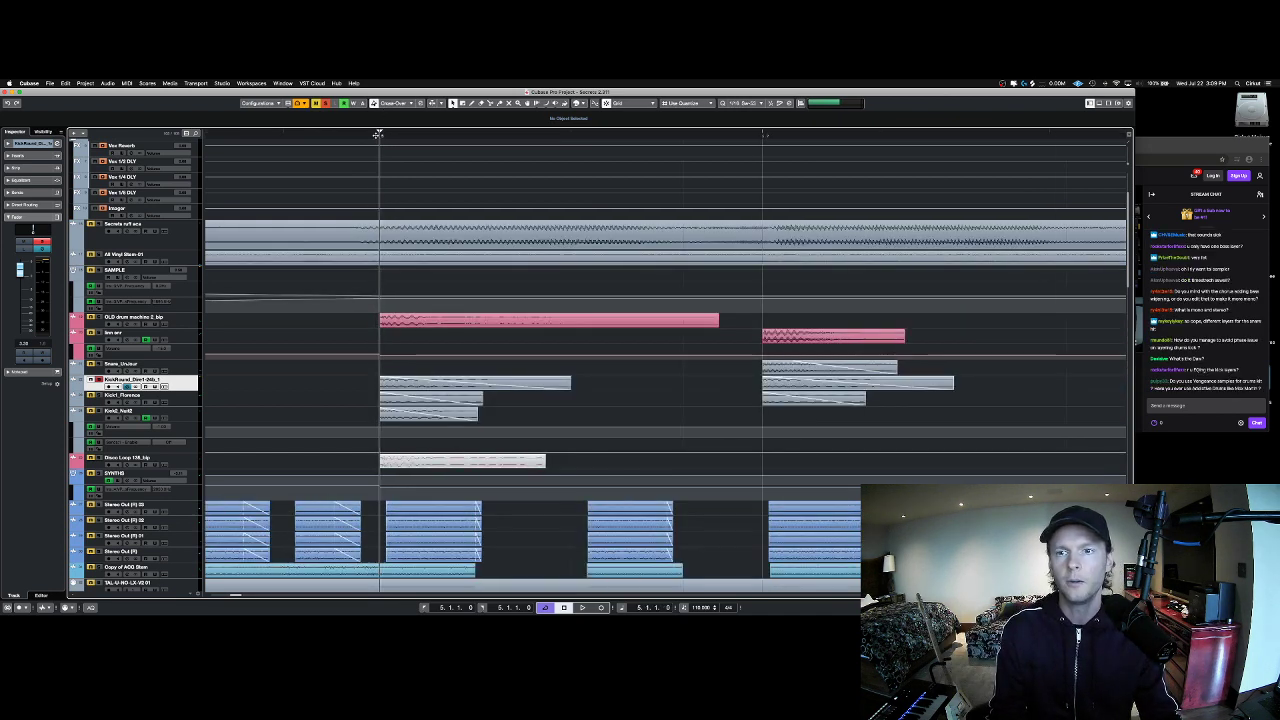
{"action": "key", "text": "g"}
{"action": "key", "text": "g"}
{"action": "key", "text": "g"}
Step: Switch to the Twitch window in Chrome to read the stream chat questions and return to the Cubase project
{"action": "left_click", "coordinate": [1231, 355]}
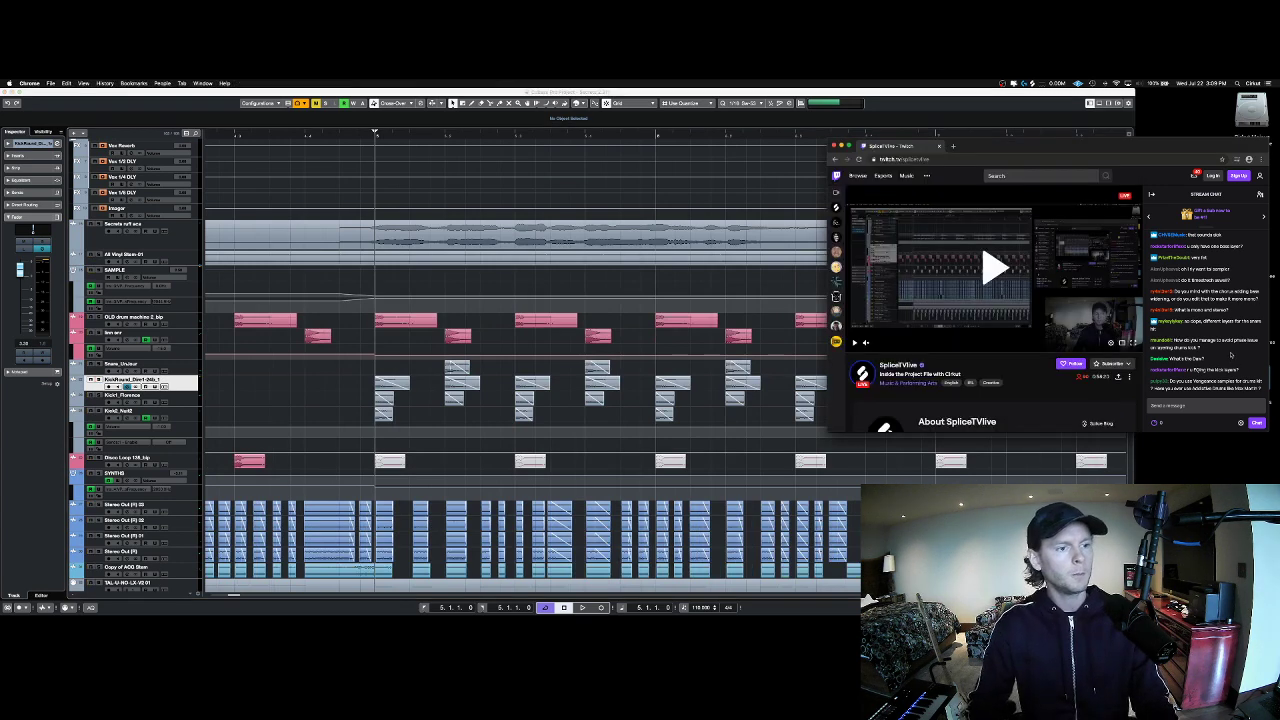
{"action": "left_click", "coordinate": [1064, 128]}
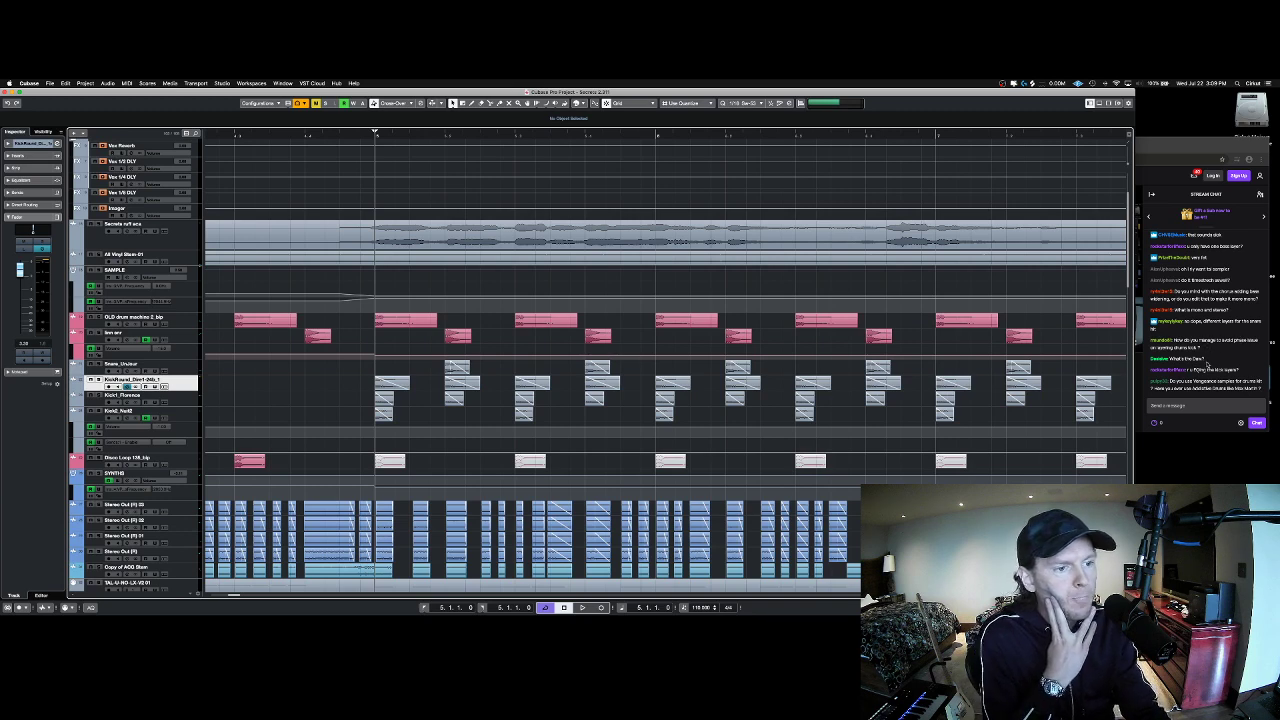
{"action": "left_click", "coordinate": [1201, 361]}
{"action": "left_click", "coordinate": [1031, 108]}
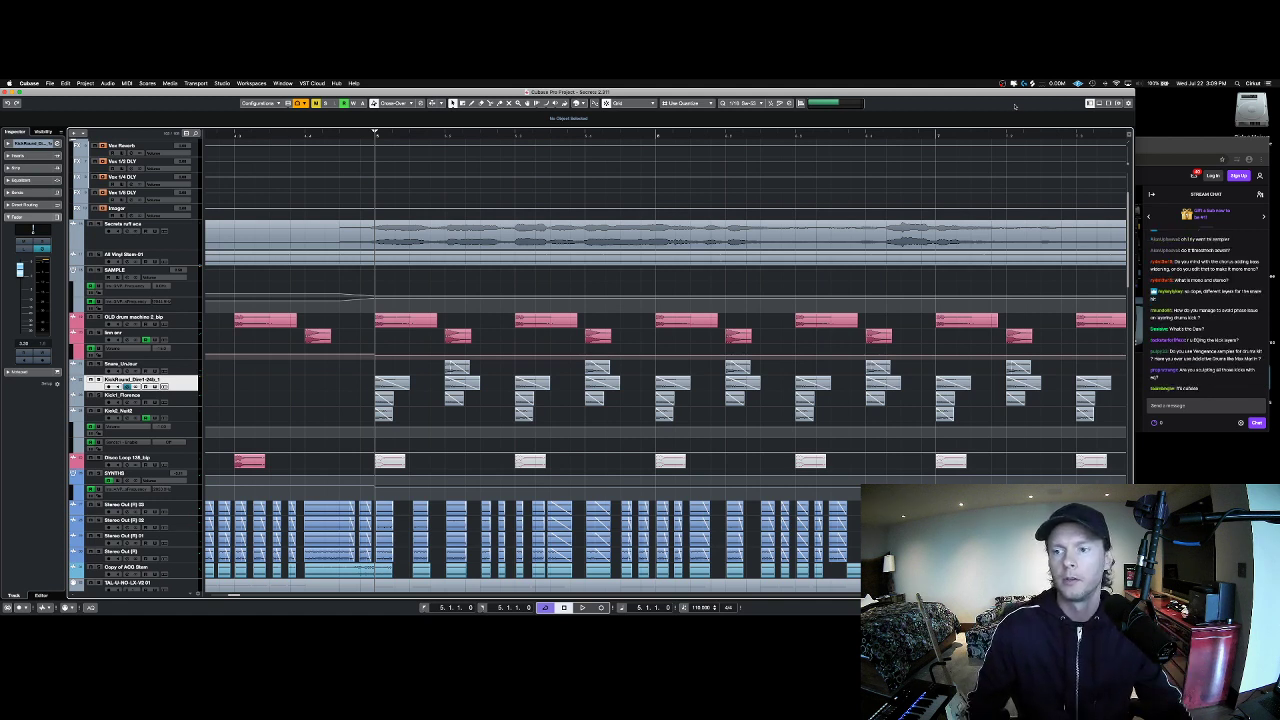
Step: Solo the tracks from OLD drum machine through Kick2, audition them from bar 5, clear the solos, and select only OLD drum machine
{"action": "left_click", "coordinate": [140, 318]}
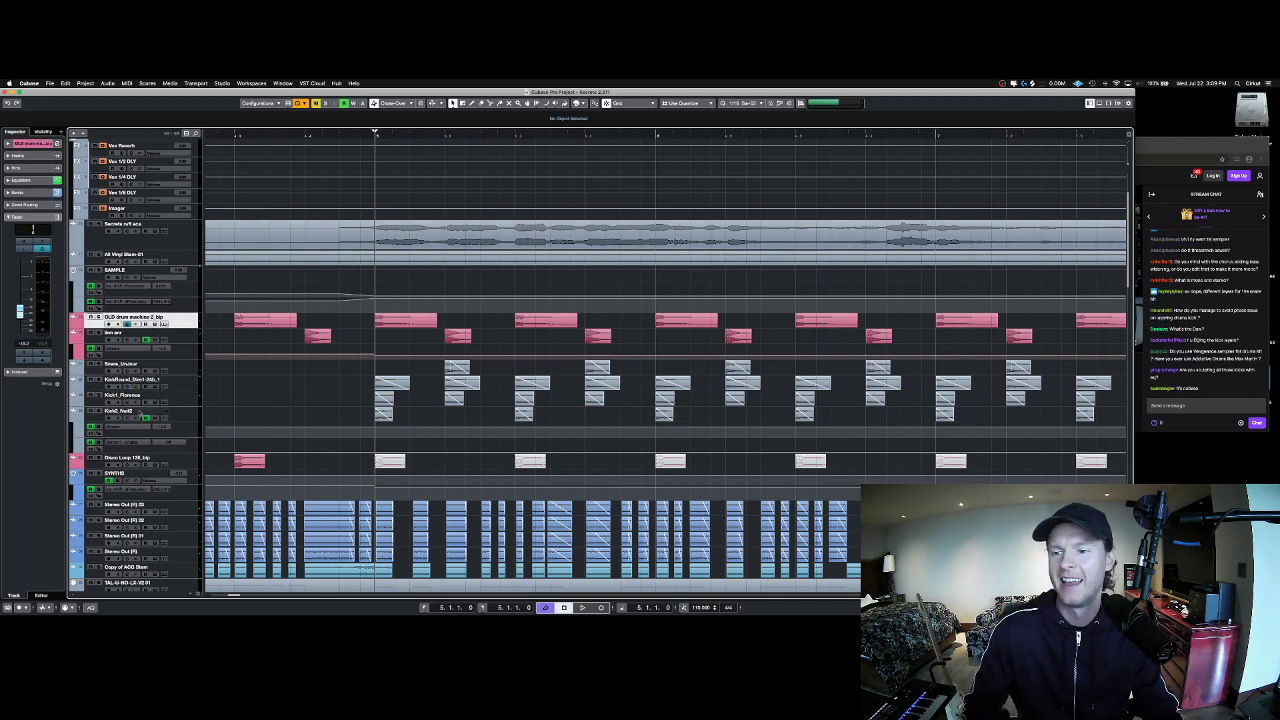
{"action": "left_click", "coordinate": [140, 413], "text": "shift"}
{"action": "key", "text": "s"}
{"action": "key", "text": "space"}
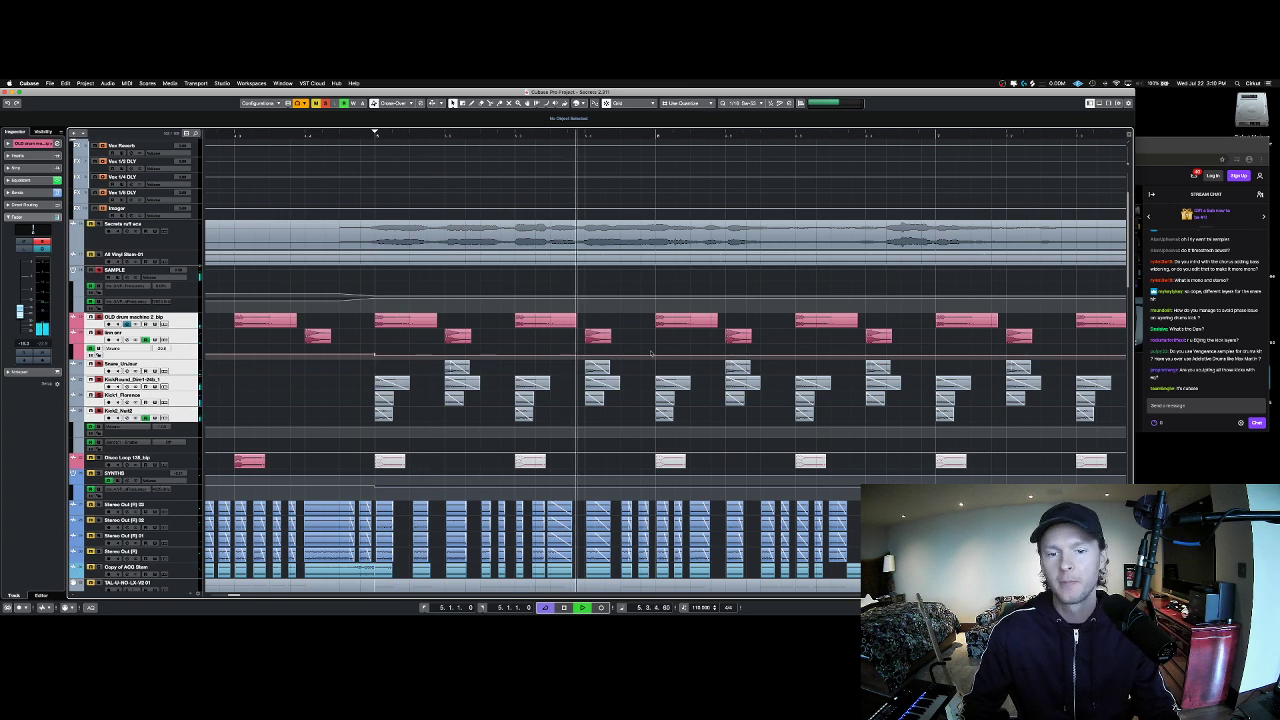
{"action": "key", "text": "space"}
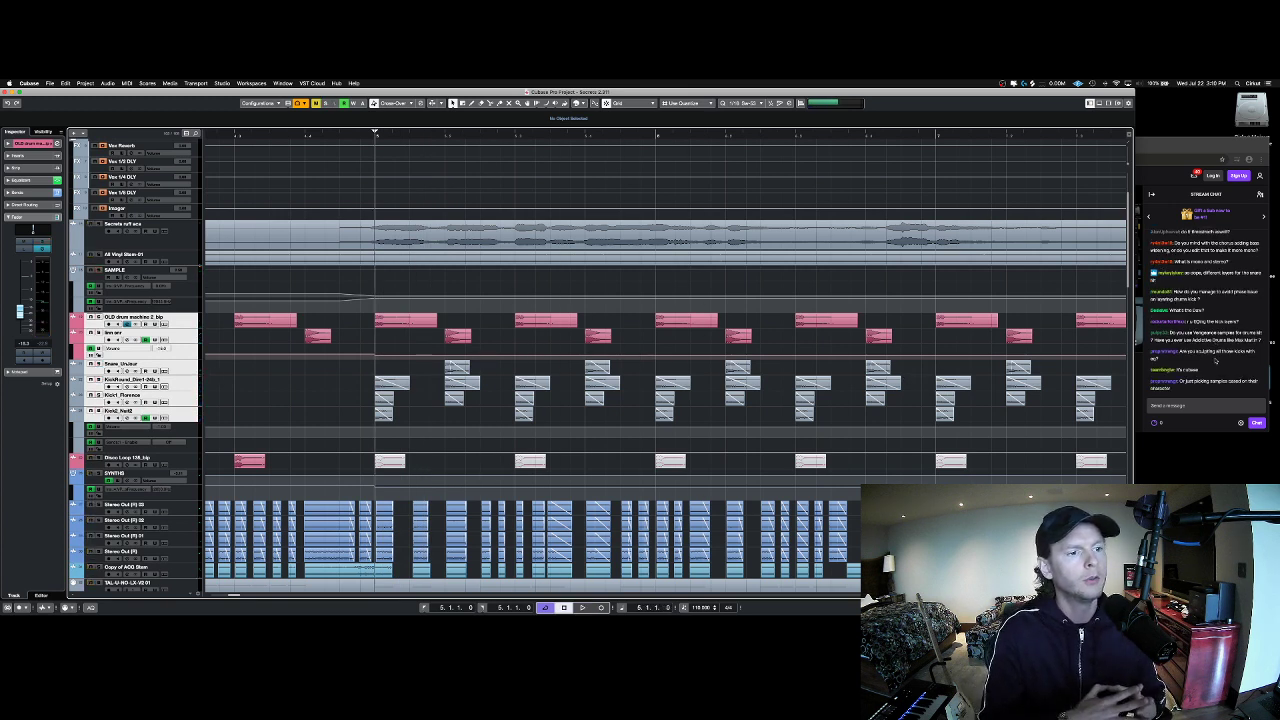
{"action": "left_click", "coordinate": [133, 317]}
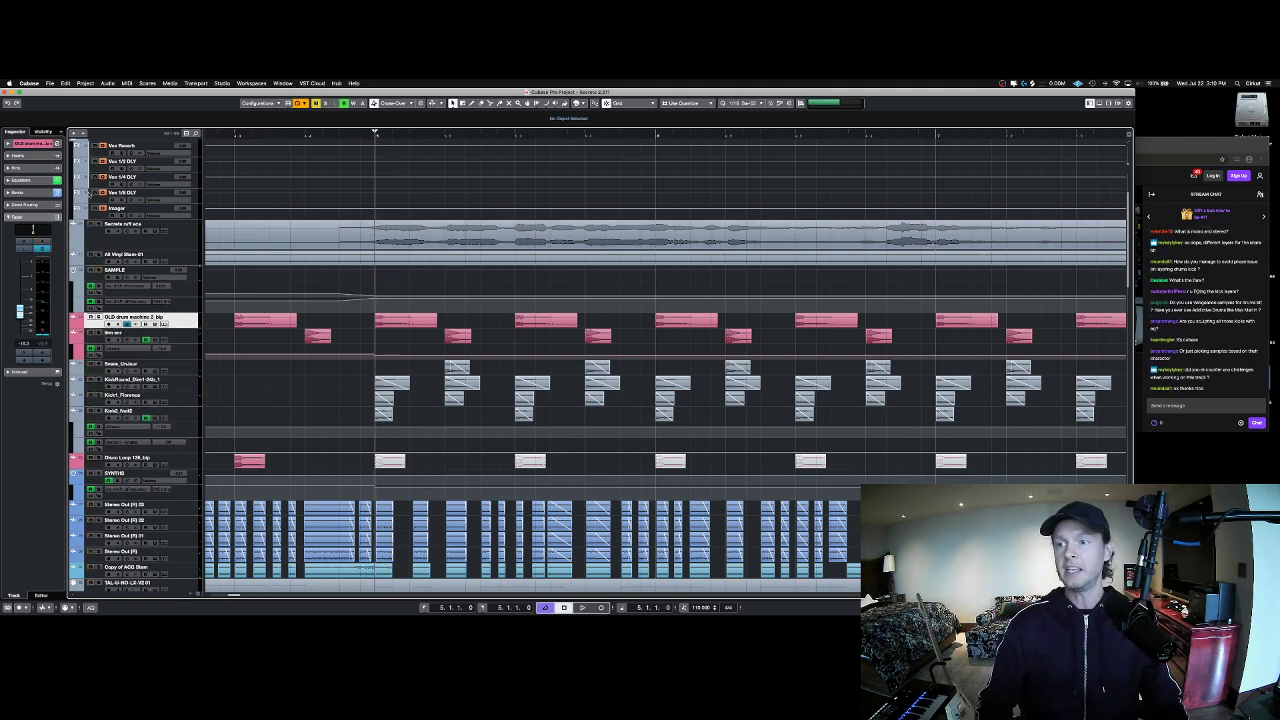
Step: Show the insert slots in the track inspector and check them for the KickRound, Kick1 and Kick2 tracks
{"action": "left_click", "coordinate": [30, 156]}
{"action": "left_click", "coordinate": [127, 366]}
{"action": "left_click", "coordinate": [127, 384]}
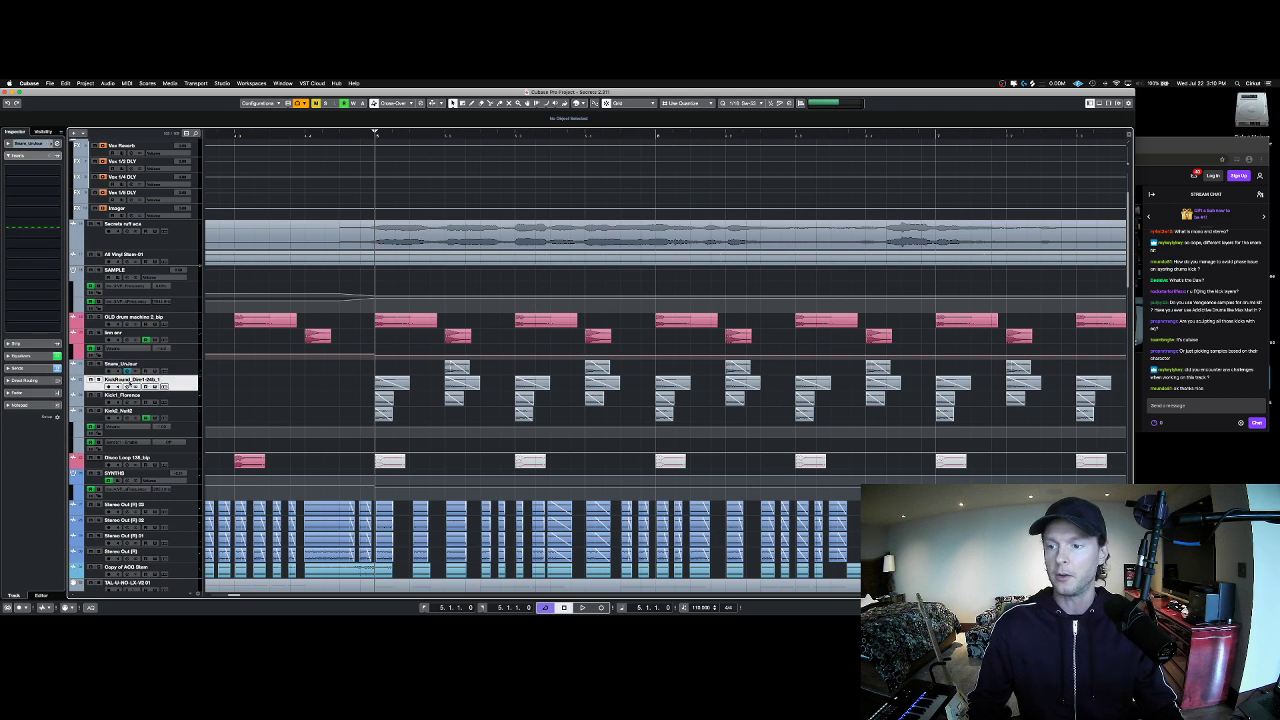
{"action": "key", "text": "Down"}
{"action": "key", "text": "Down"}
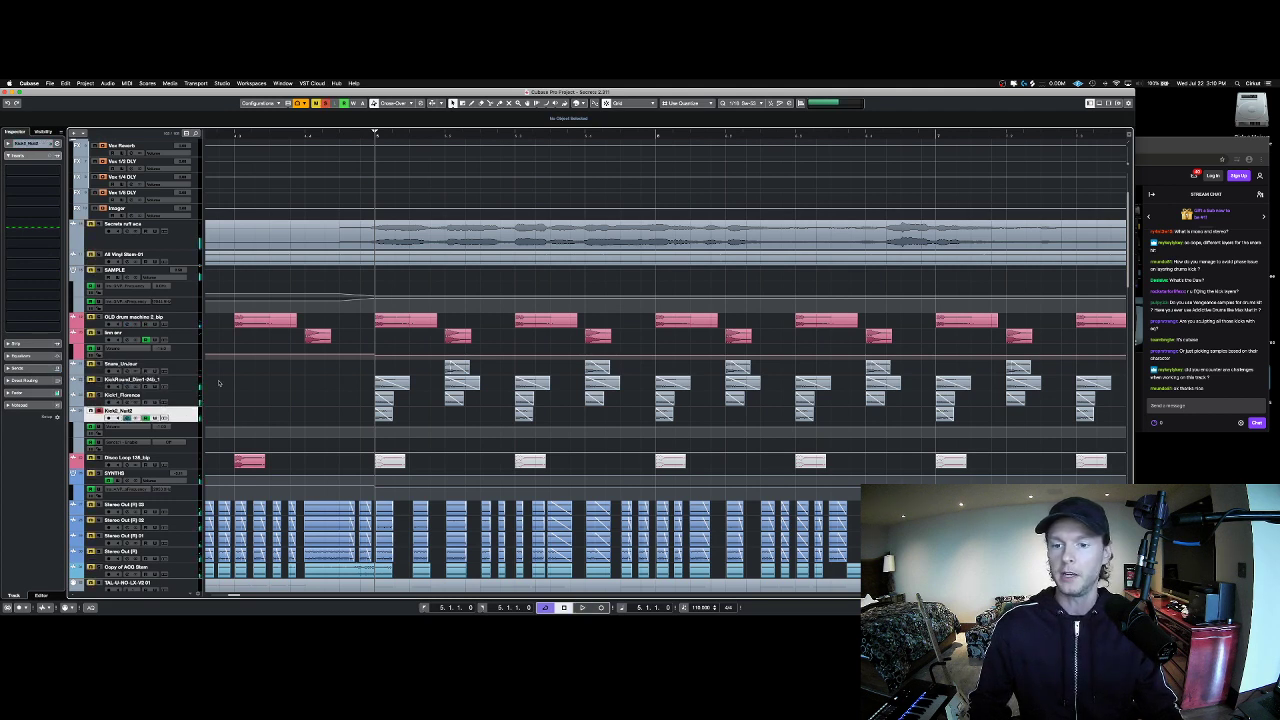
{"action": "key", "text": "Up"}
{"action": "key", "text": "Up"}
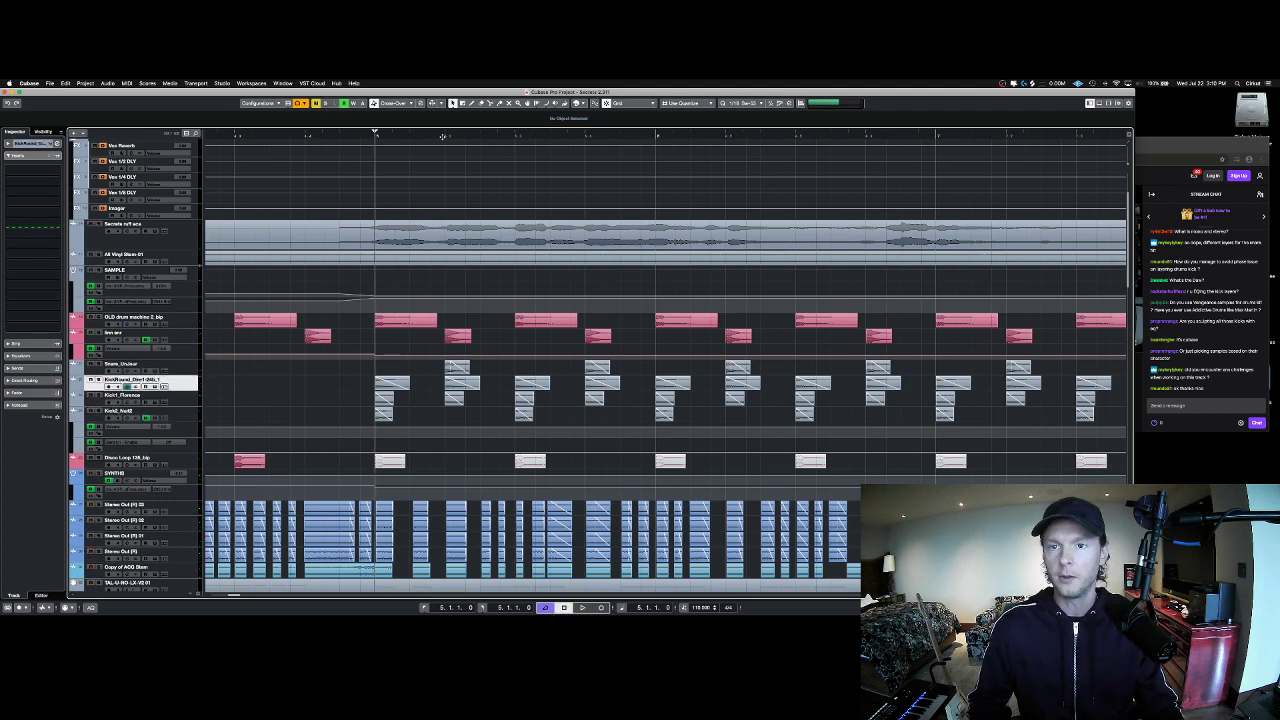
Step: Play briefly from bar 5 and compare the inserts of the KickRound and OLD drum machine tracks
{"action": "left_click", "coordinate": [442, 136]}
{"action": "key", "text": "space"}
{"action": "key", "text": "space"}
{"action": "key", "text": "KP_1"}
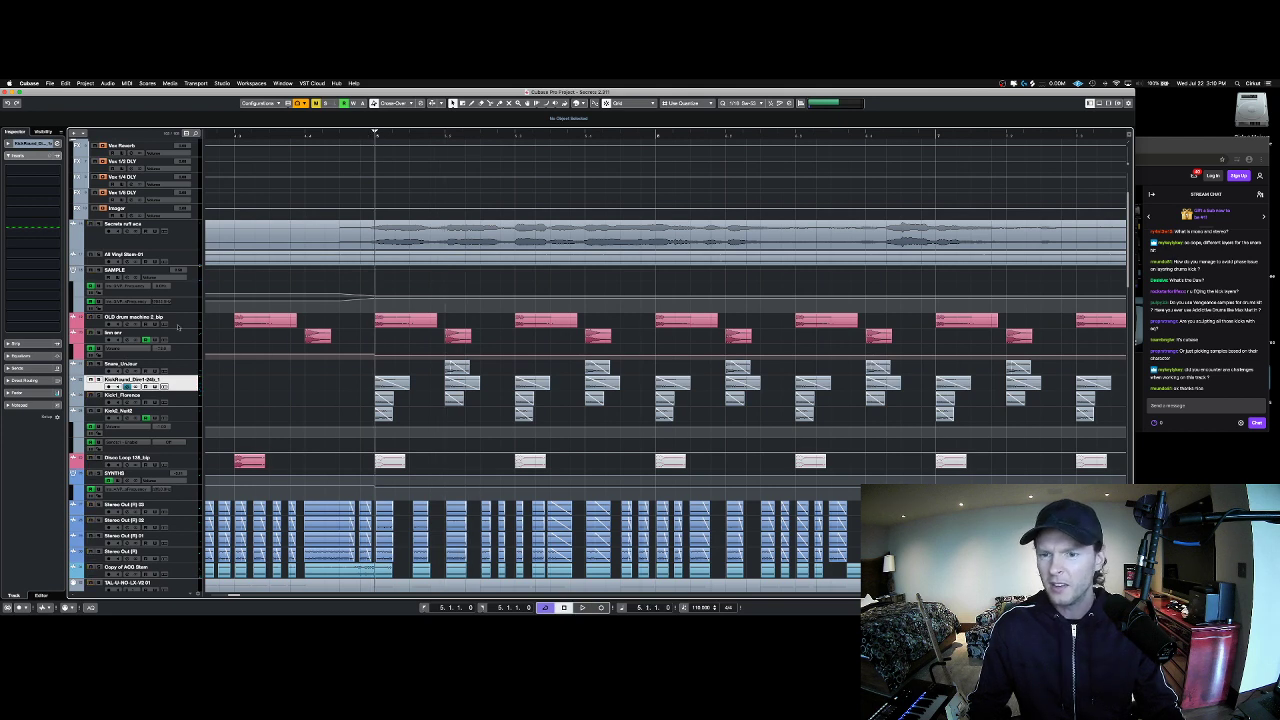
{"action": "left_click", "coordinate": [178, 326]}
{"action": "left_click", "coordinate": [127, 383]}
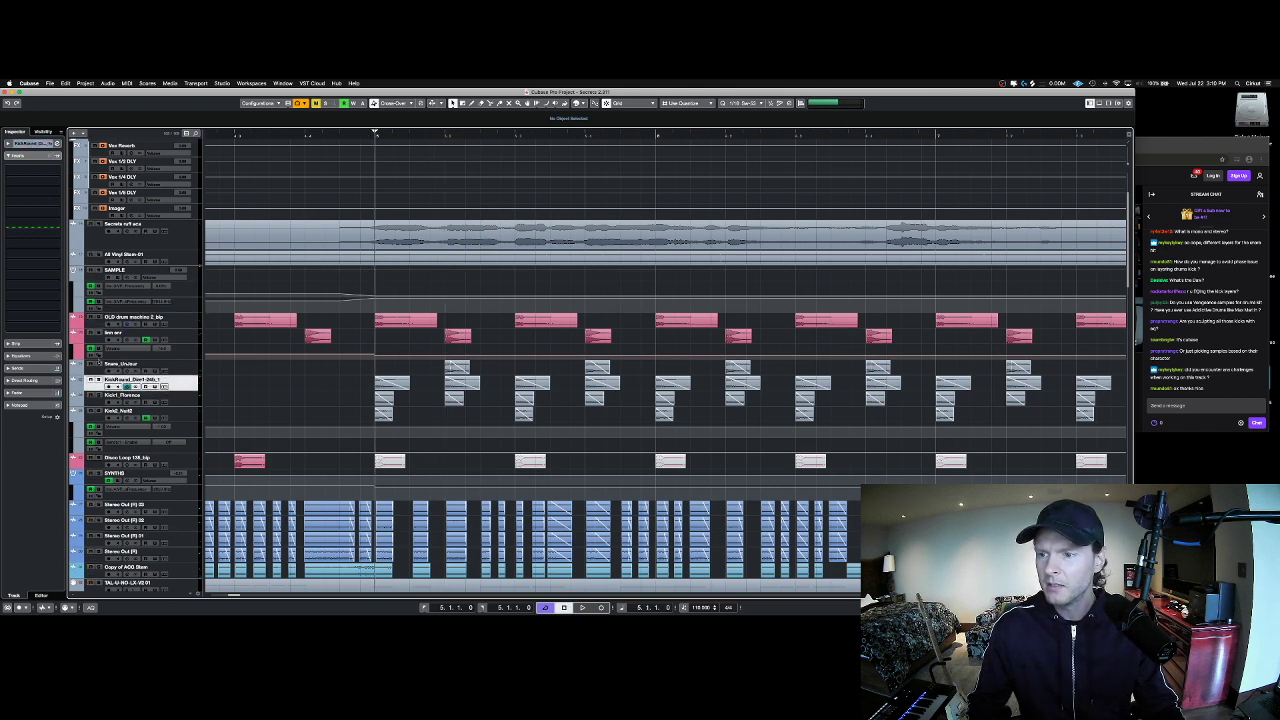
{"action": "left_click", "coordinate": [127, 324]}
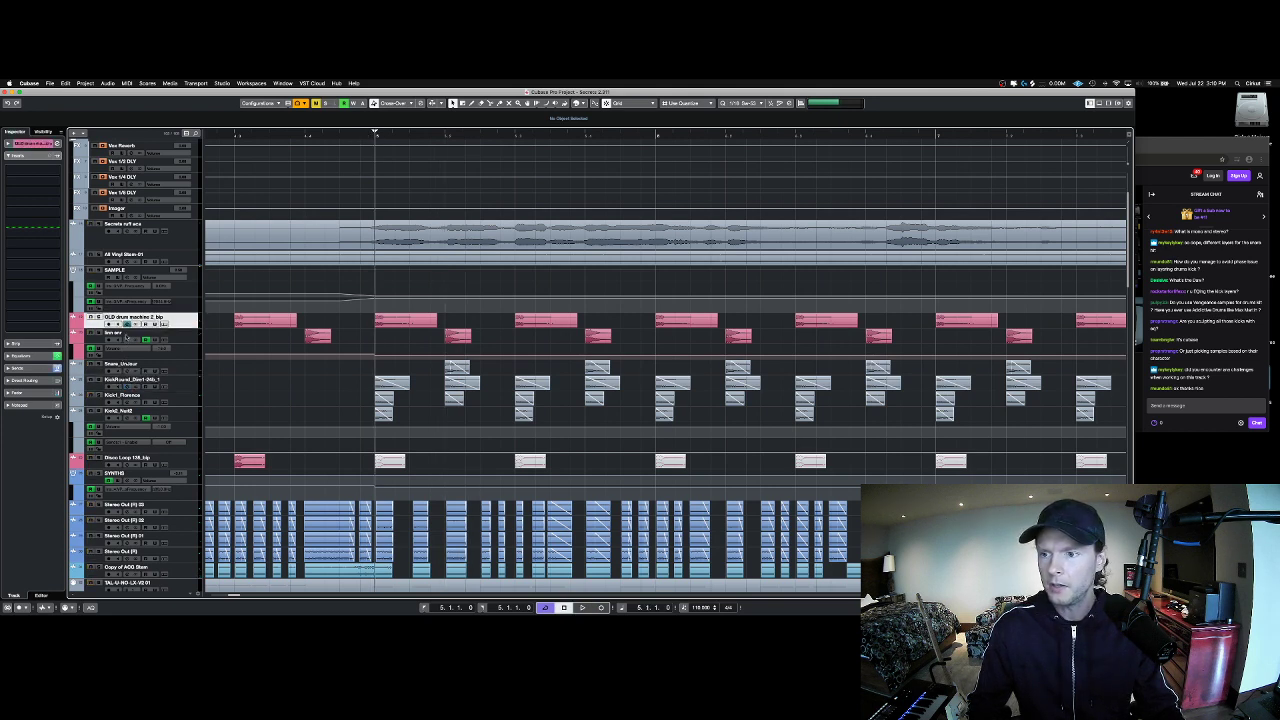
Step: Show the OLD drum machine track's equalizer and audition the soloed track from bar 5 while toggling an EQ band
{"action": "left_click", "coordinate": [30, 356]}
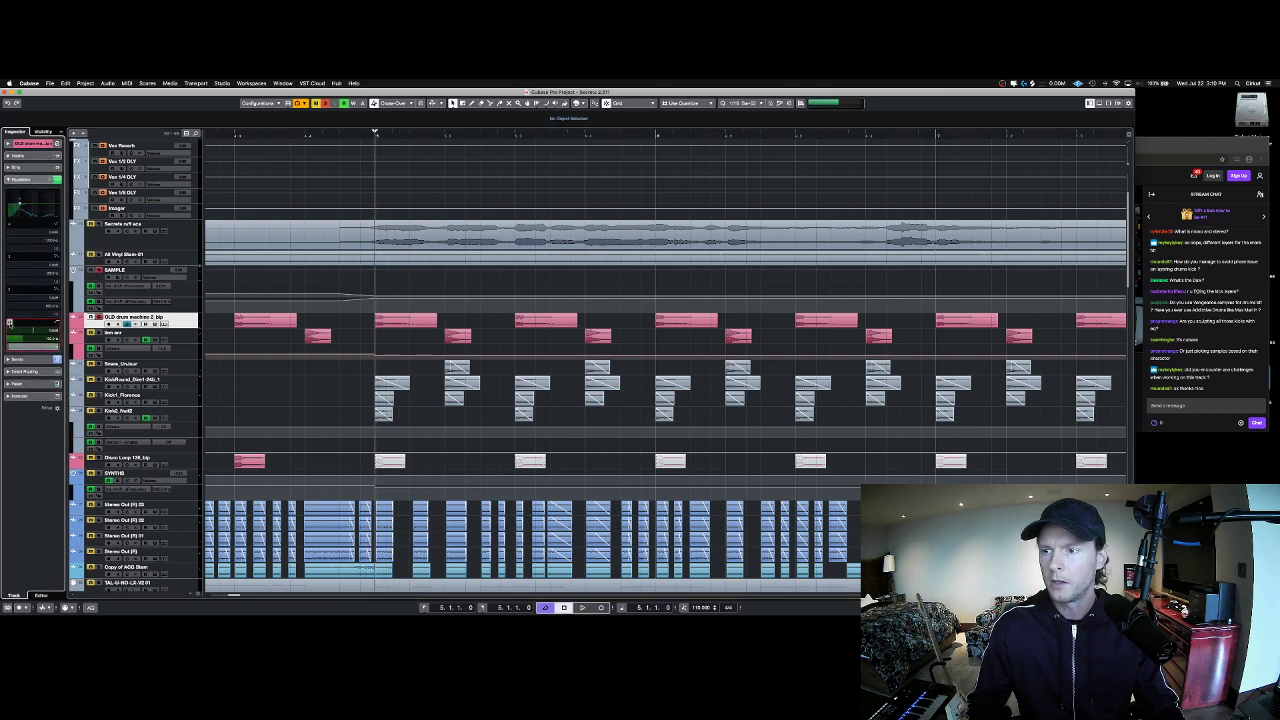
{"action": "left_click", "coordinate": [10, 323]}
{"action": "key", "text": "space"}
{"action": "key", "text": "space"}
{"action": "key", "text": "space"}
{"action": "left_click", "coordinate": [10, 323]}
{"action": "key", "text": "space"}
{"action": "key", "text": "space"}
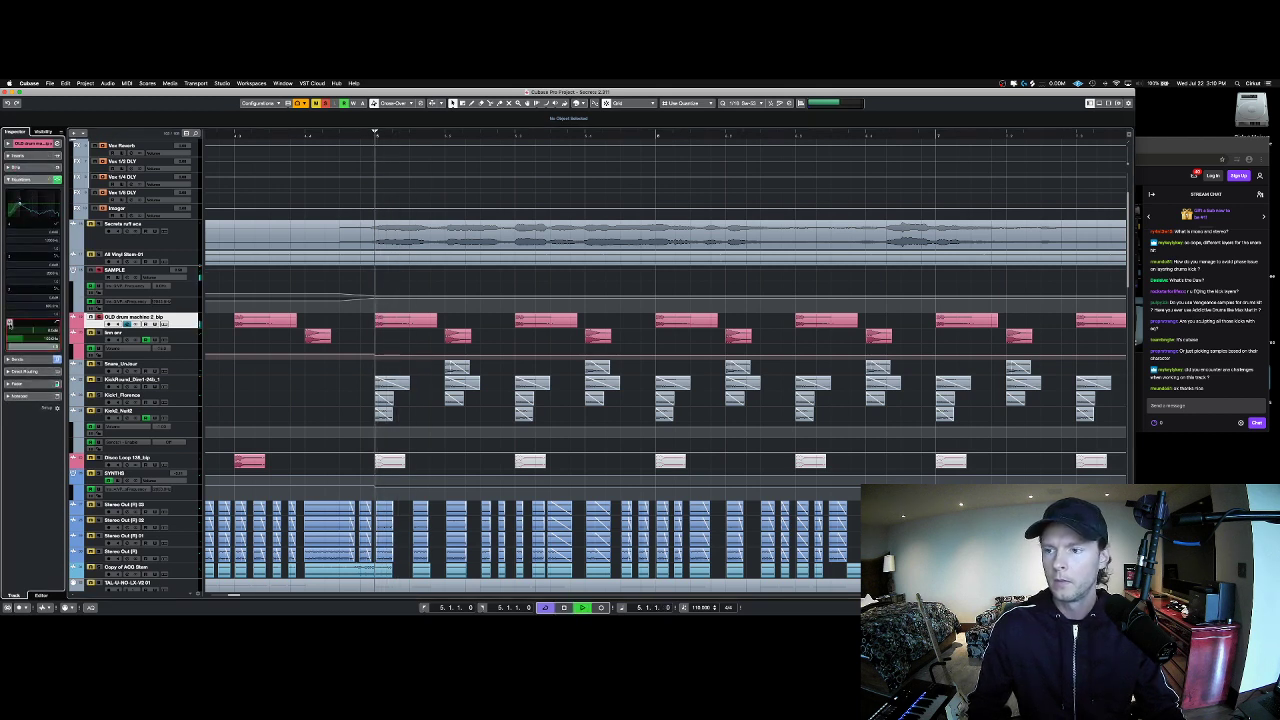
{"action": "key", "text": "space"}
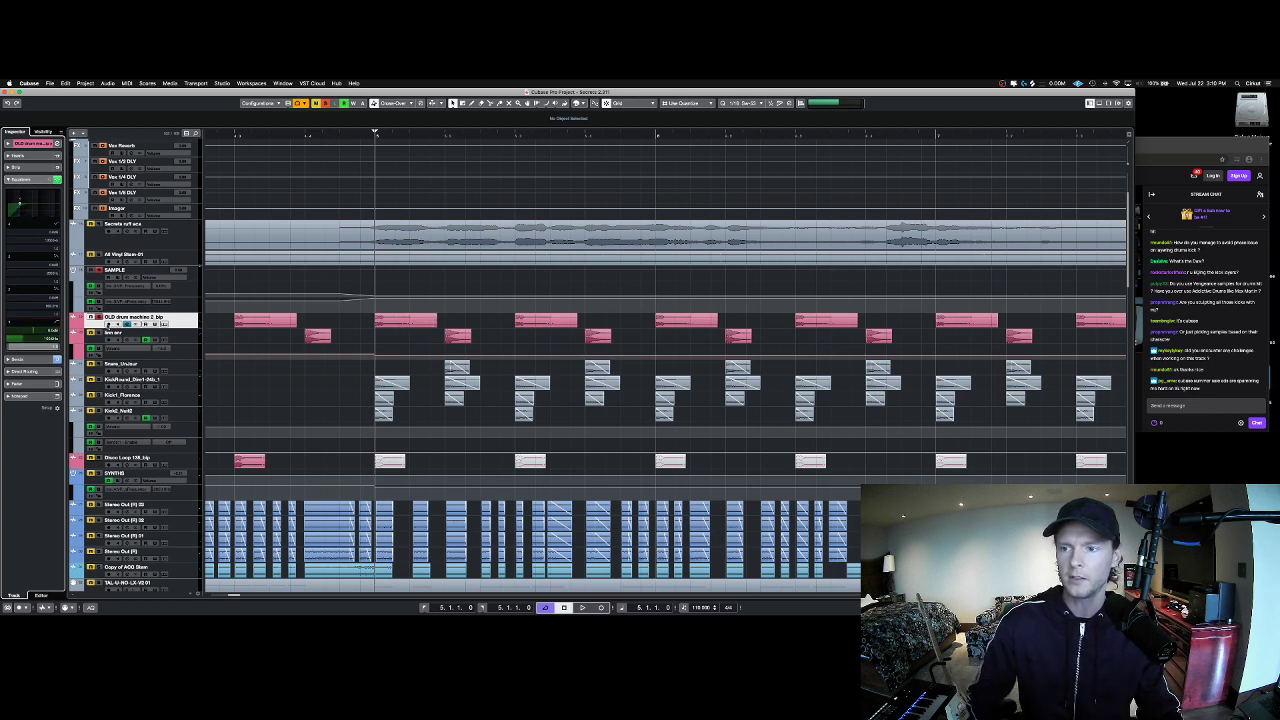
{"action": "key", "text": "space"}
{"action": "key", "text": "space"}
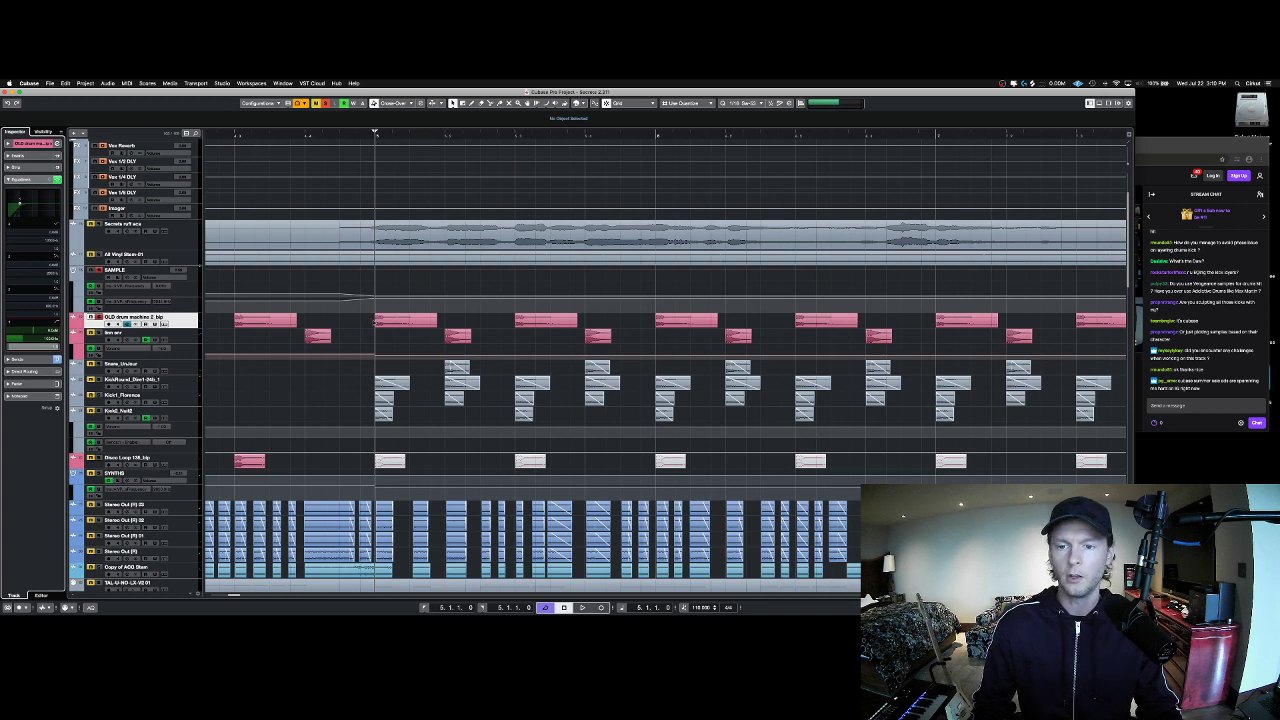
Step: Audition the KickRound, Kick2 and OLD drum machine tracks individually from bar 5 to compare their EQ spectra
{"action": "left_click", "coordinate": [145, 381]}
{"action": "key", "text": "space"}
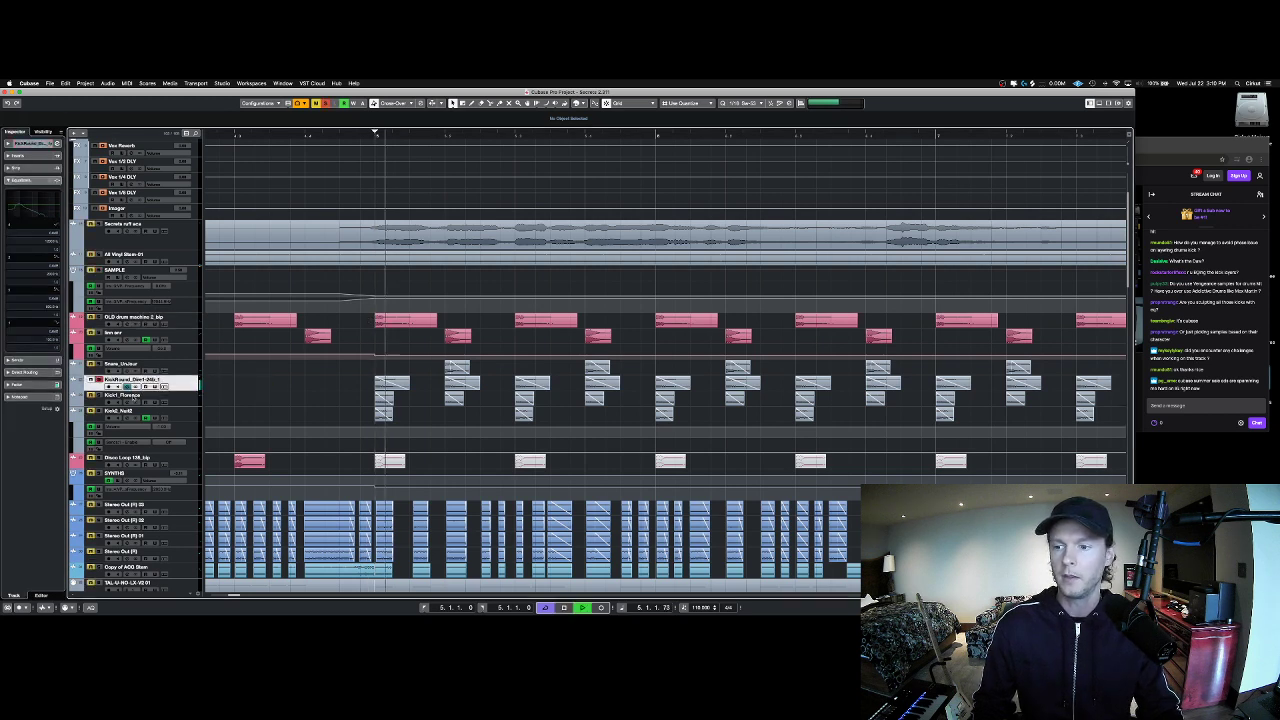
{"action": "key", "text": "Down"}
{"action": "key", "text": "Down"}
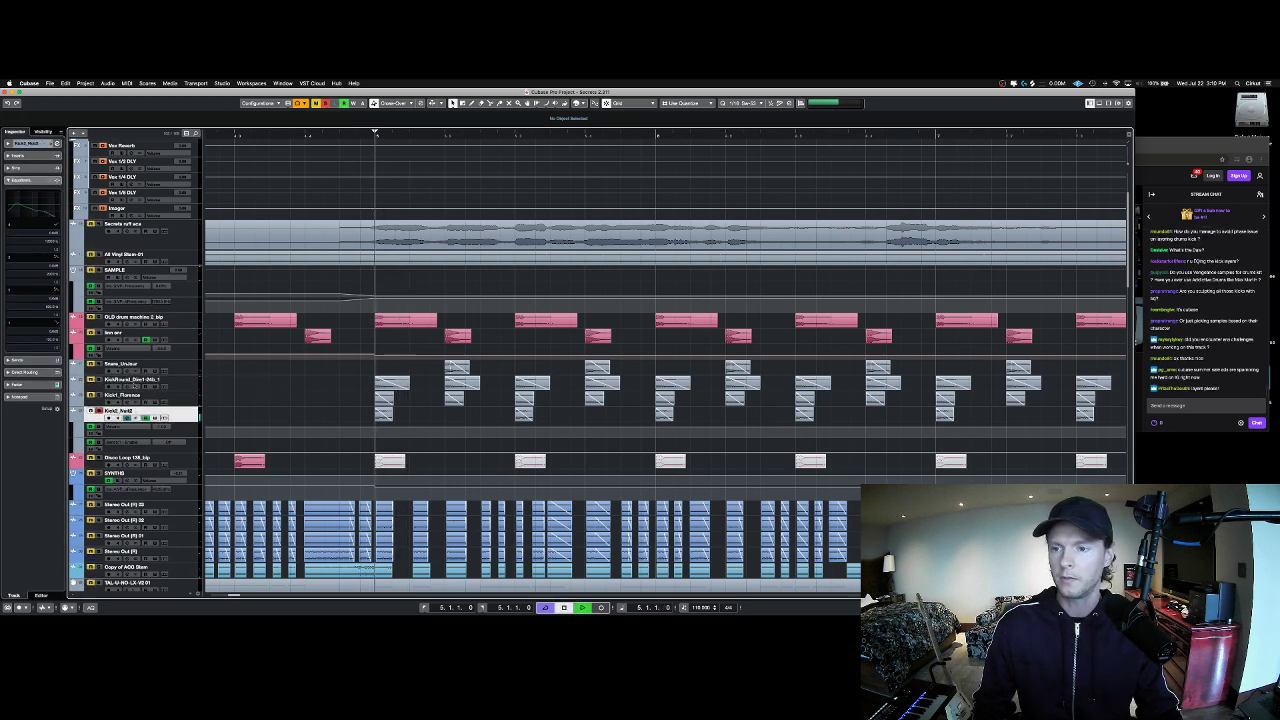
{"action": "left_click", "coordinate": [134, 384]}
{"action": "key", "text": "space"}
{"action": "key", "text": "space"}
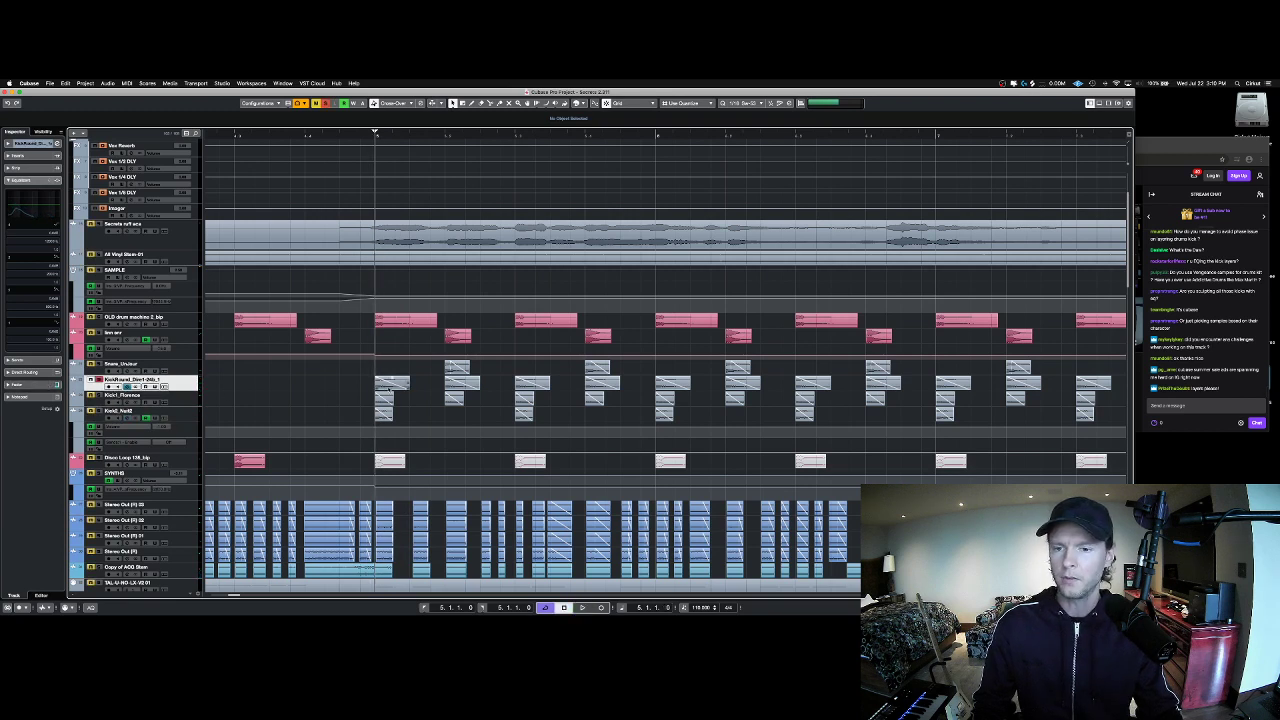
{"action": "key", "text": "Up"}
{"action": "key", "text": "Up"}
{"action": "key", "text": "Up"}
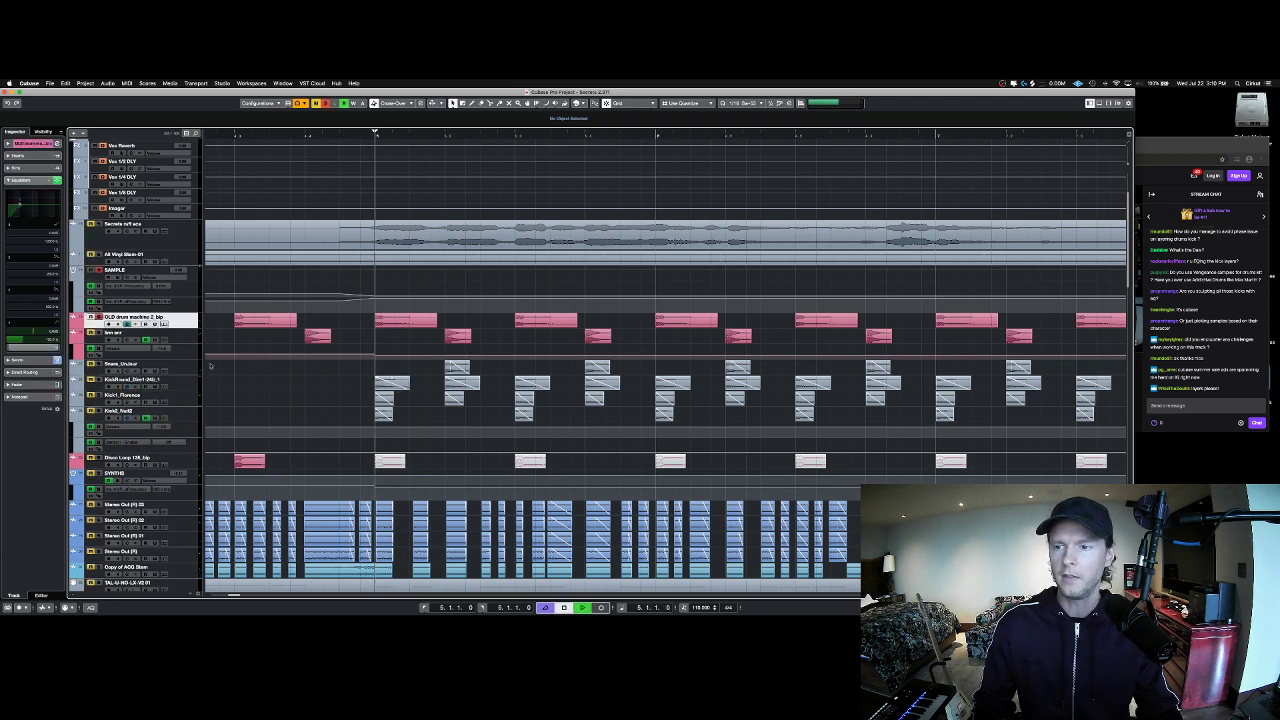
{"action": "key", "text": "space"}
{"action": "key", "text": "space"}
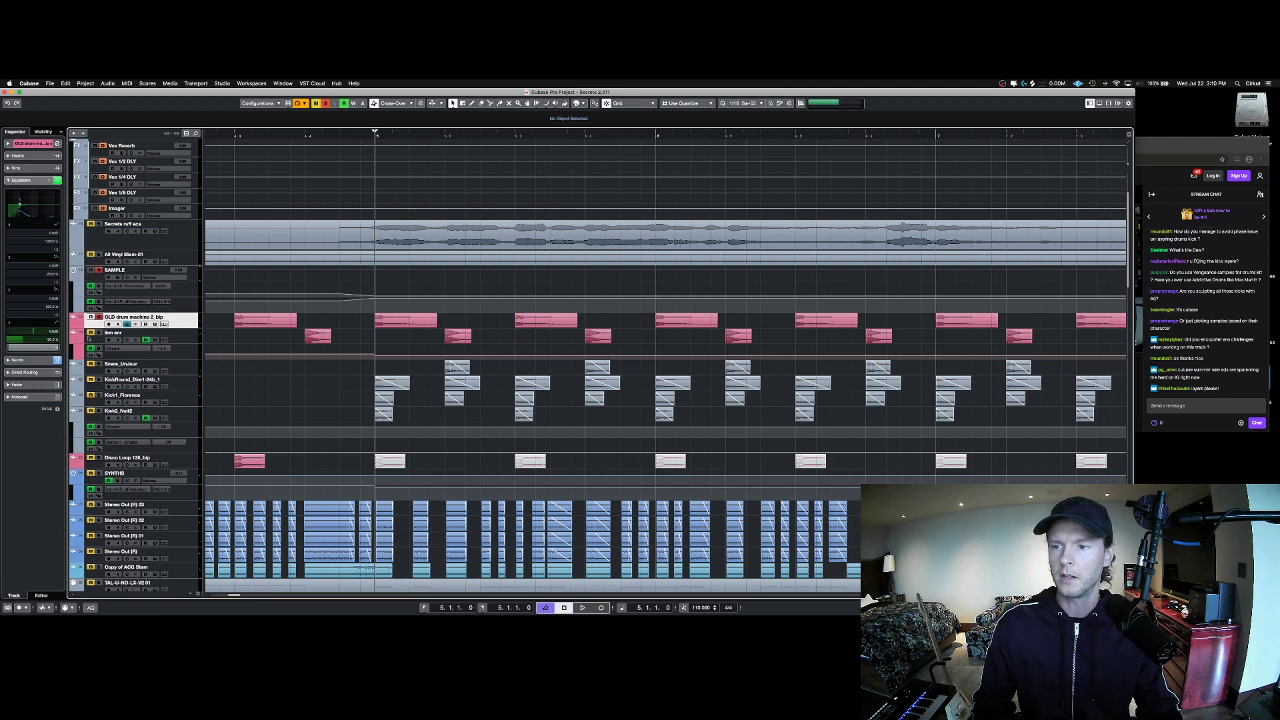
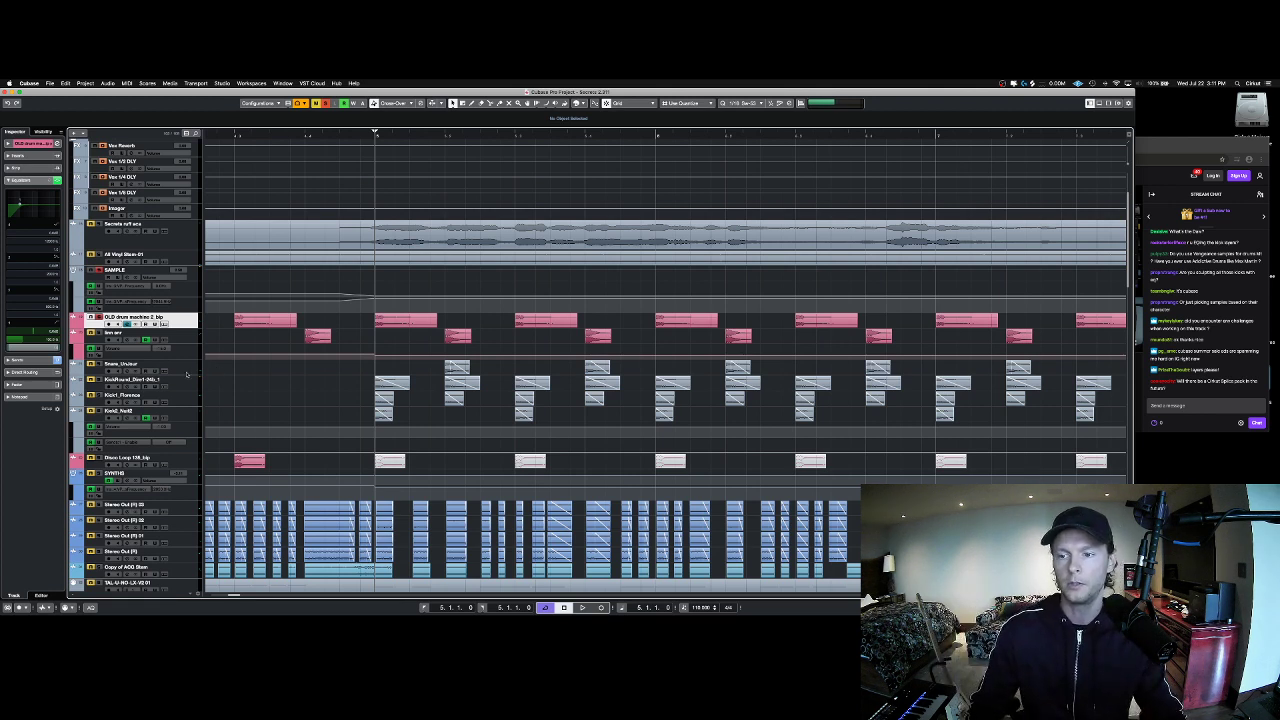
Step: Keep OLD drum machine selected, clear its solo, and set the quantize preset to 1/1
{"action": "left_click", "coordinate": [187, 381]}
{"action": "left_click", "coordinate": [177, 320]}
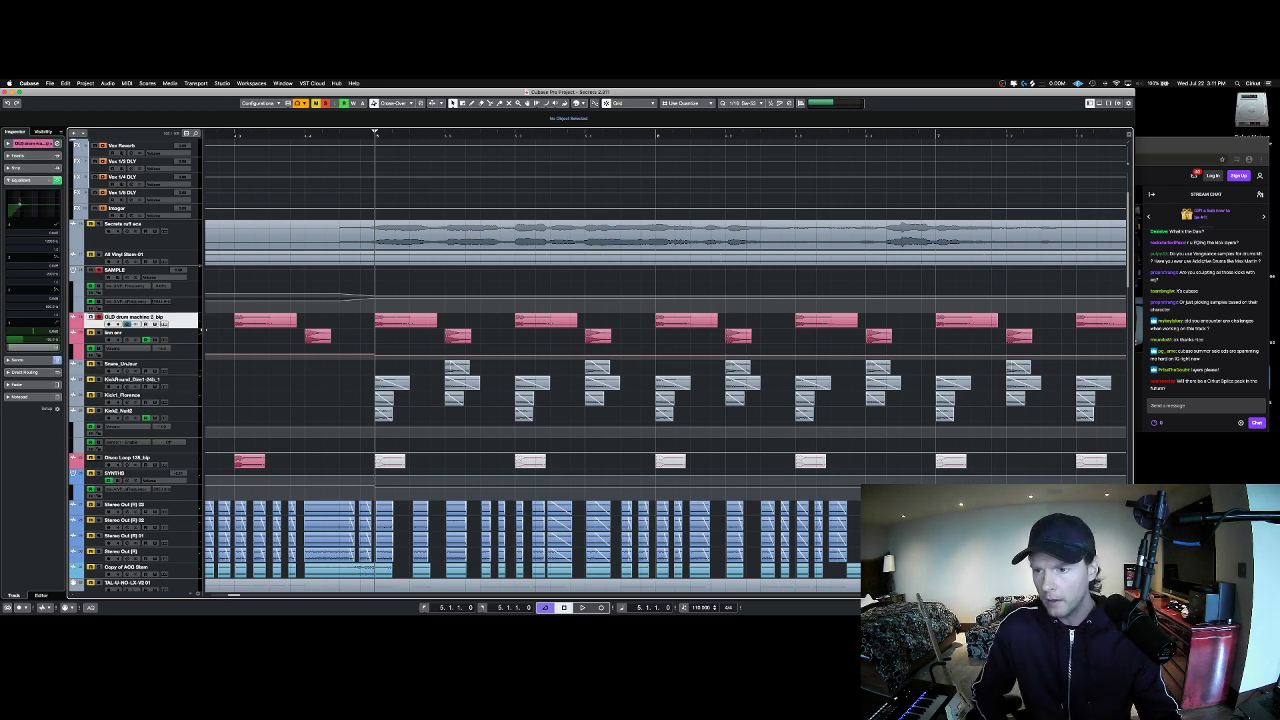
{"action": "left_click_drag", "start_coordinate": [180, 333], "coordinate": [182, 327]}
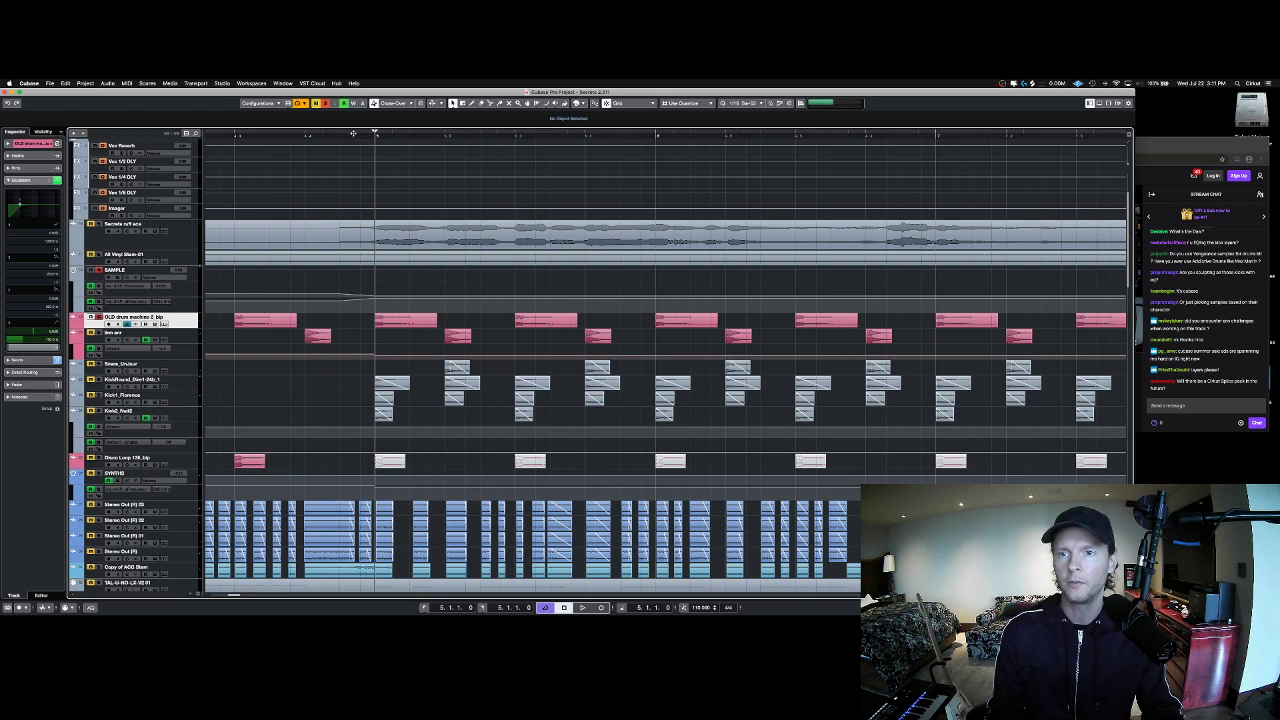
{"action": "left_click_drag", "start_coordinate": [374, 132], "coordinate": [357, 114]}
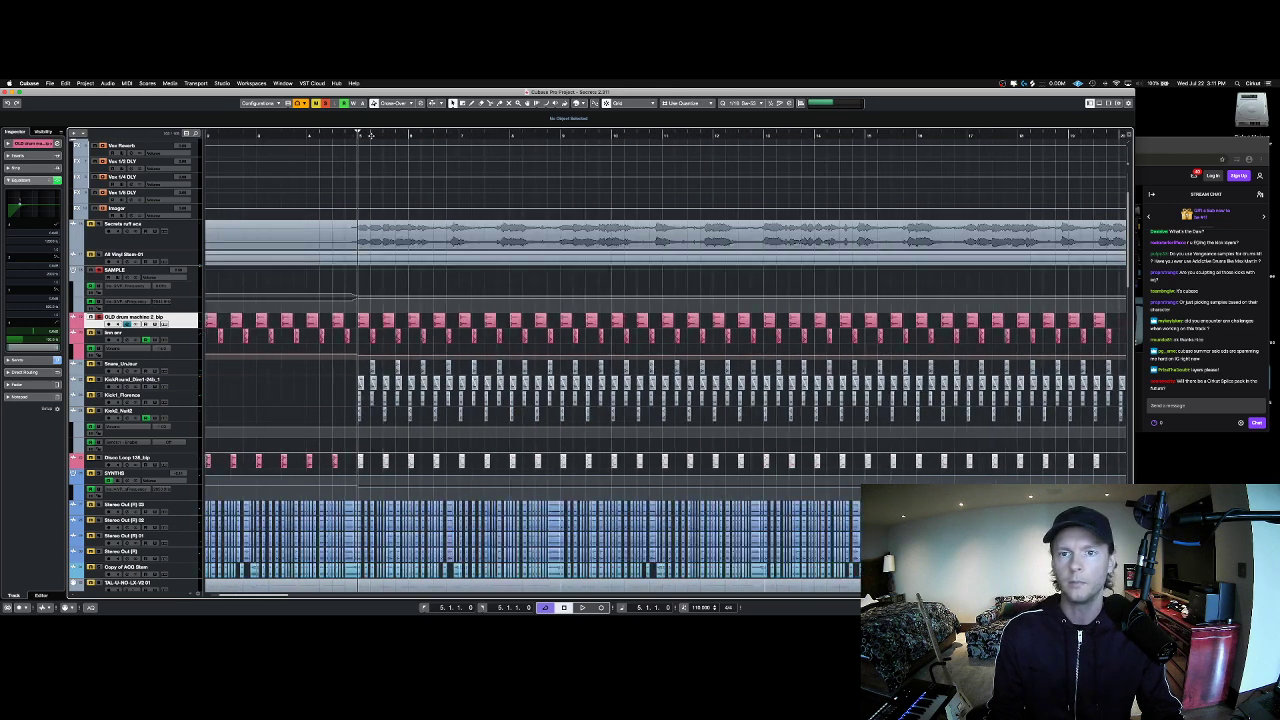
{"action": "left_click", "coordinate": [748, 103]}
{"action": "left_click", "coordinate": [757, 88]}
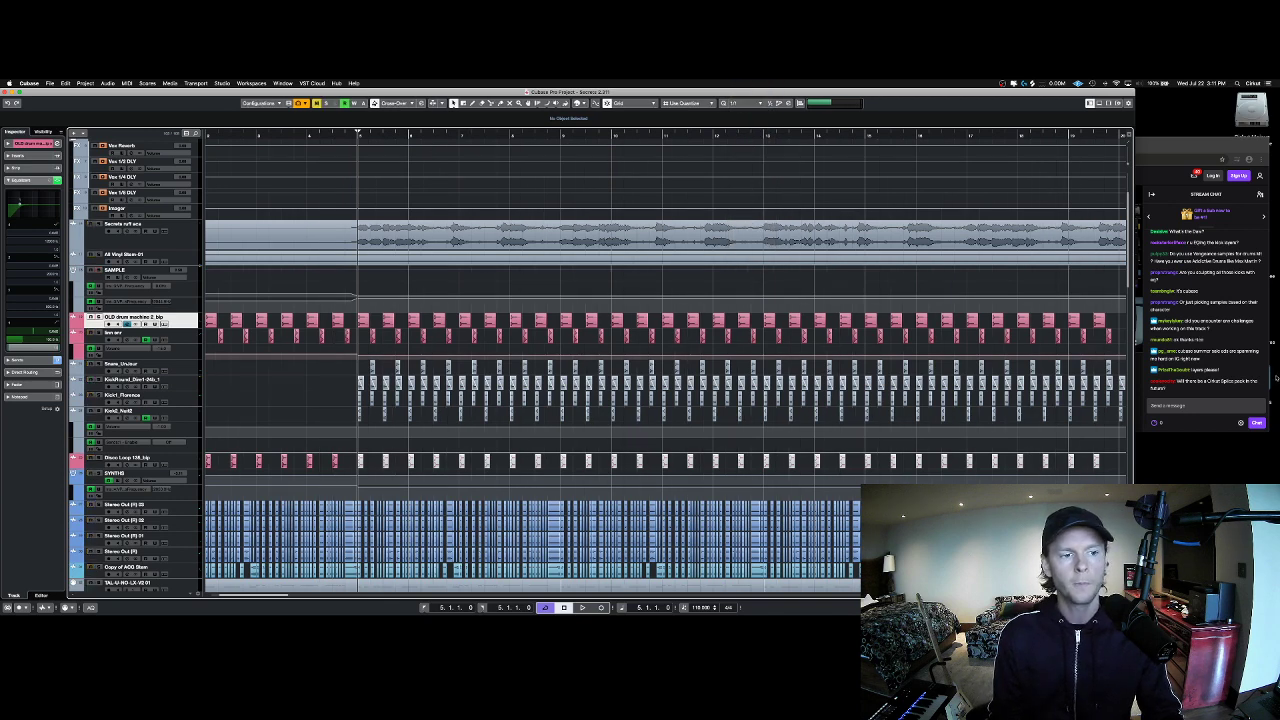
Step: Switch to the Twitch window in Chrome to read the new chat question and return to the Cubase project
{"action": "left_click", "coordinate": [1218, 388]}
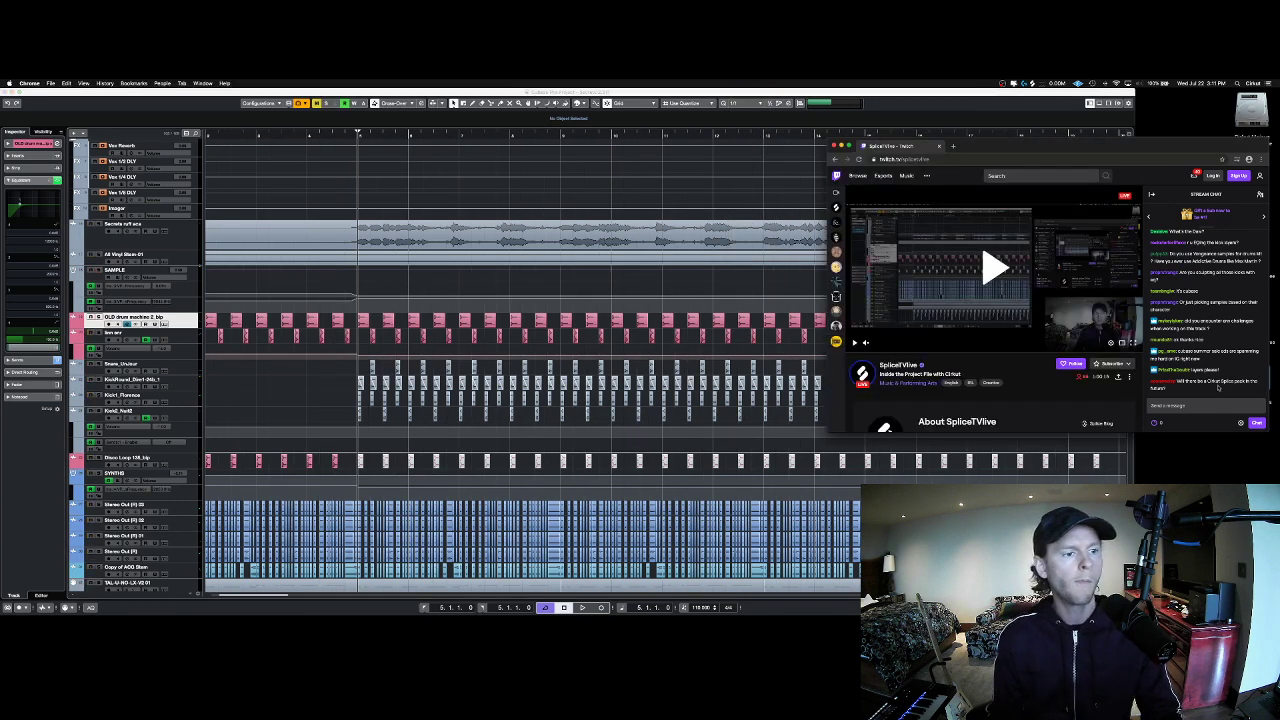
{"action": "left_click", "coordinate": [1054, 136]}
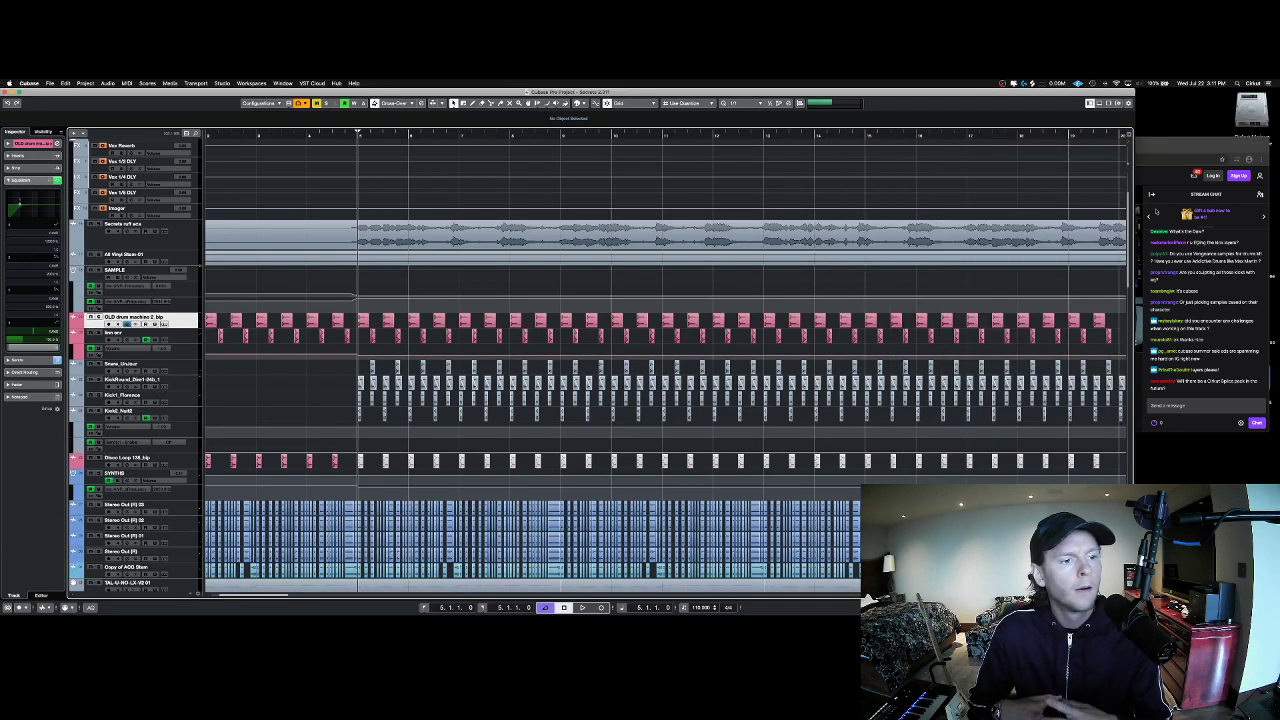
Step: Play the full arrangement from bar 13 and look over the guitar and sample tracks
{"action": "key", "text": "g"}
{"action": "key", "text": "g"}
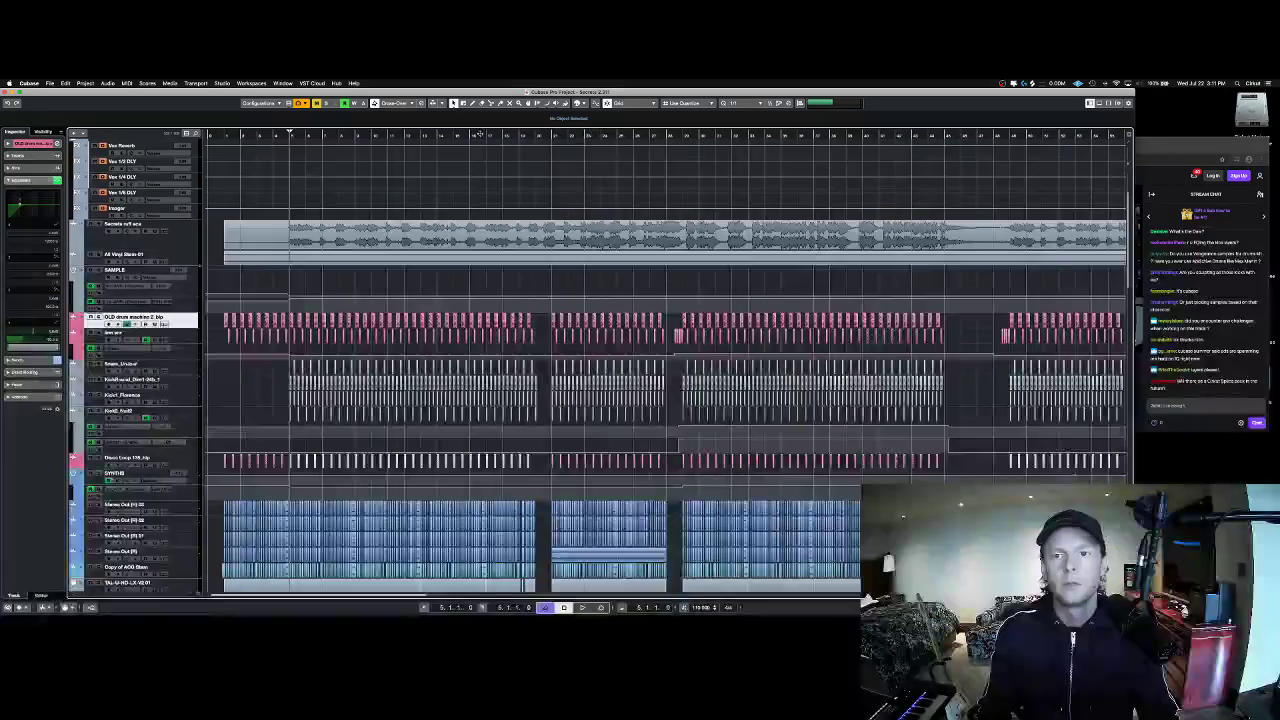
{"action": "left_click", "coordinate": [443, 134]}
{"action": "scroll", "coordinate": [483, 193], "scroll_direction": "down", "scroll_amount": 10}
{"action": "key", "text": "space"}
{"action": "double_click", "coordinate": [417, 136]}
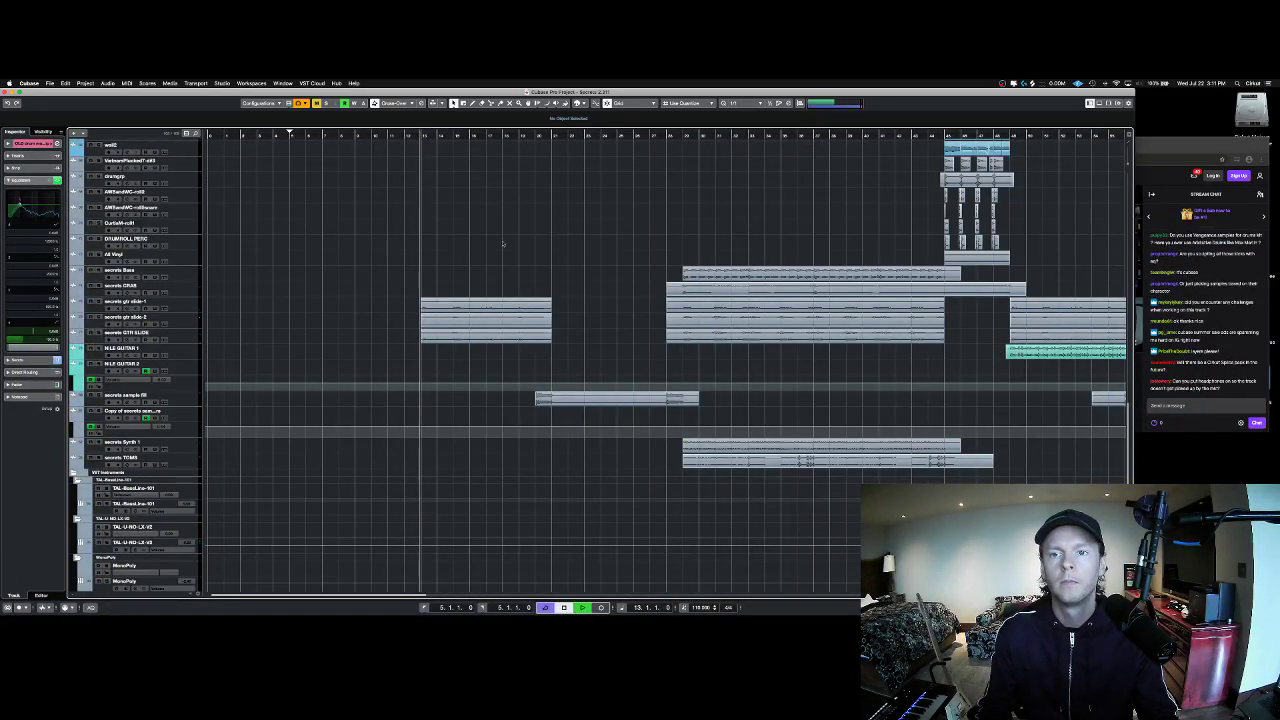
Step: Listen to the section from bar 21 while surveying the synth, drum and AOG Stem tracks, and stop playback
{"action": "scroll", "coordinate": [524, 265], "scroll_direction": "up", "scroll_amount": 10}
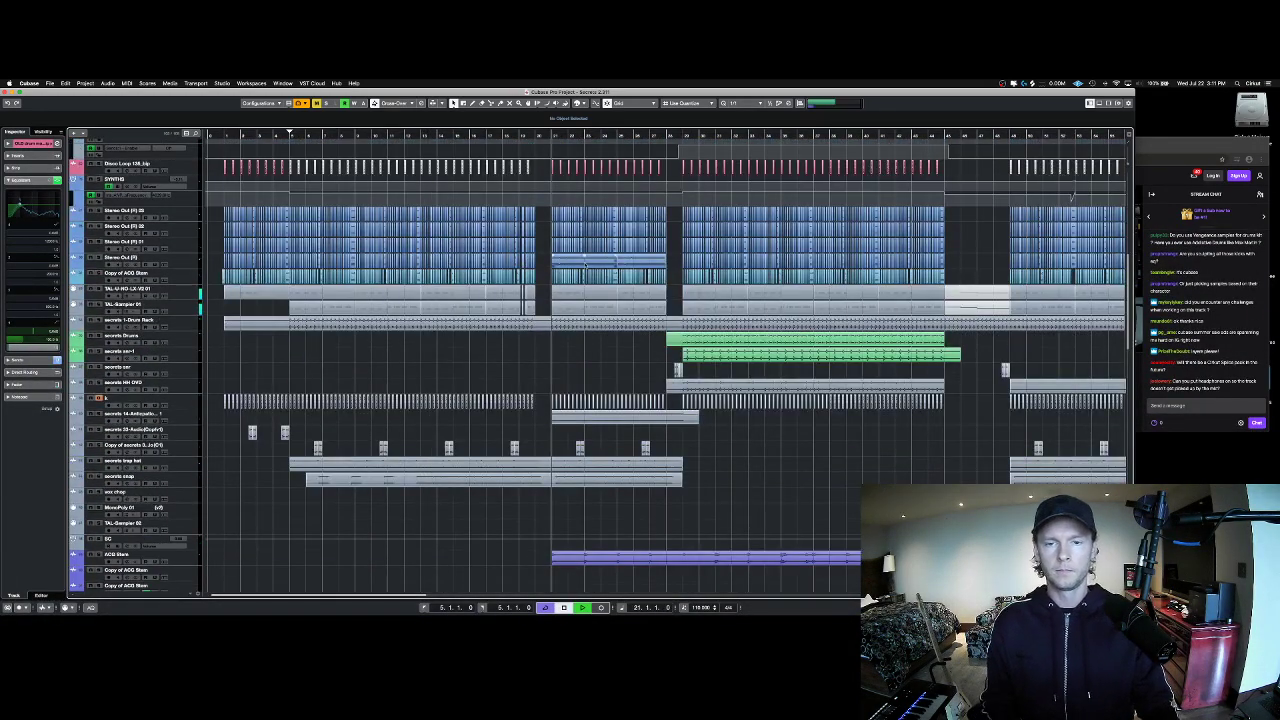
{"action": "scroll", "coordinate": [585, 265], "scroll_direction": "up", "scroll_amount": 3}
{"action": "scroll", "coordinate": [585, 265], "scroll_direction": "down", "scroll_amount": 3}
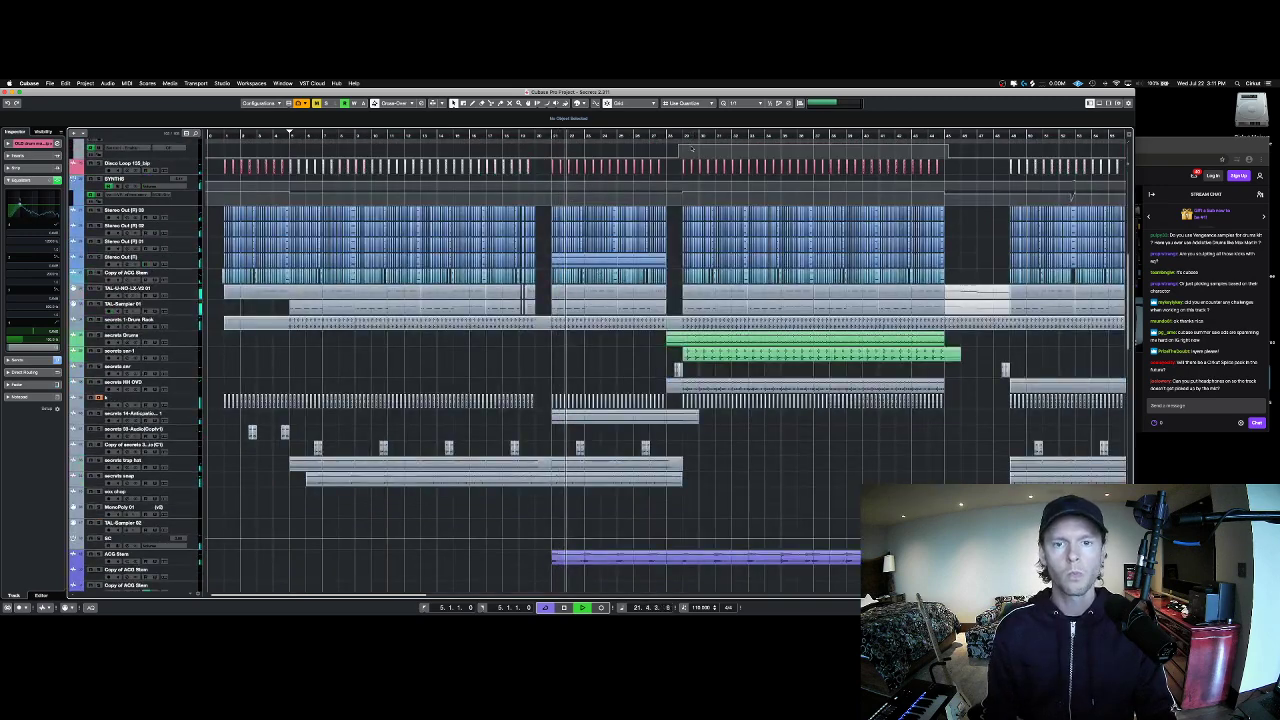
{"action": "scroll", "coordinate": [692, 149], "scroll_direction": "up", "scroll_amount": 5}
{"action": "scroll", "coordinate": [344, 129], "scroll_direction": "down", "scroll_amount": 4}
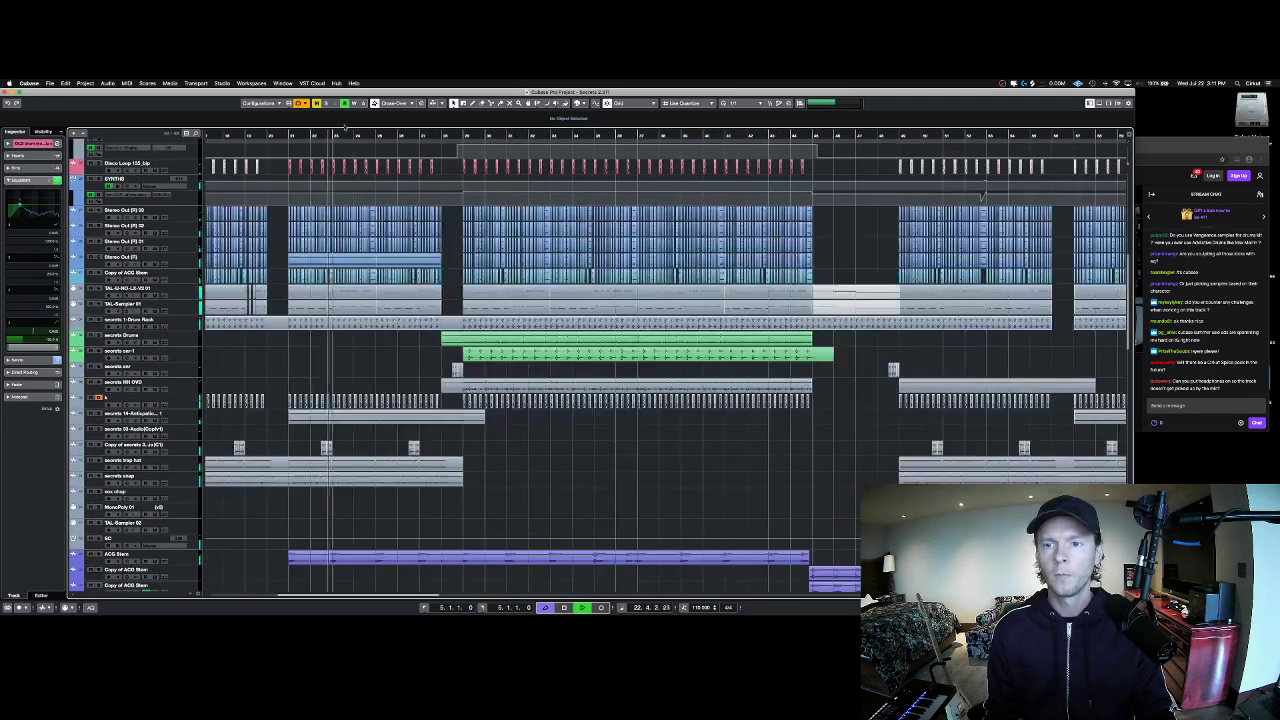
{"action": "scroll", "coordinate": [466, 217], "scroll_direction": "down", "scroll_amount": 5}
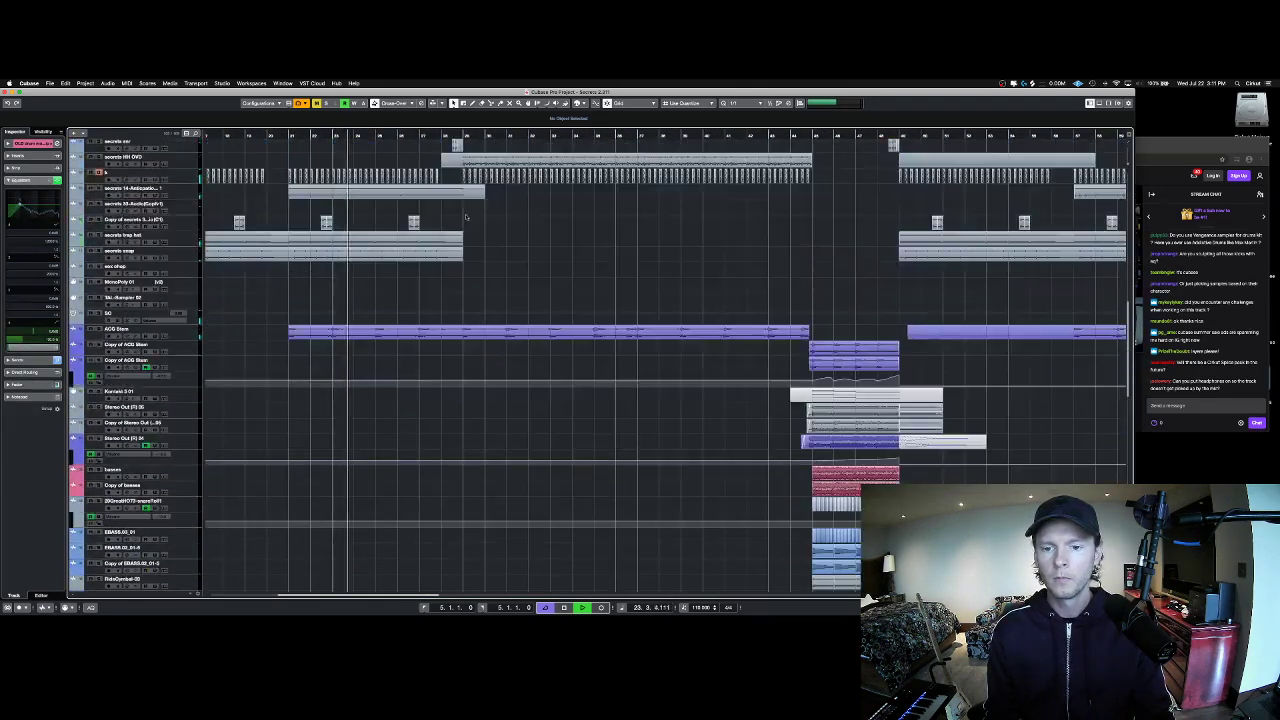
{"action": "scroll", "coordinate": [460, 220], "scroll_direction": "down", "scroll_amount": 4}
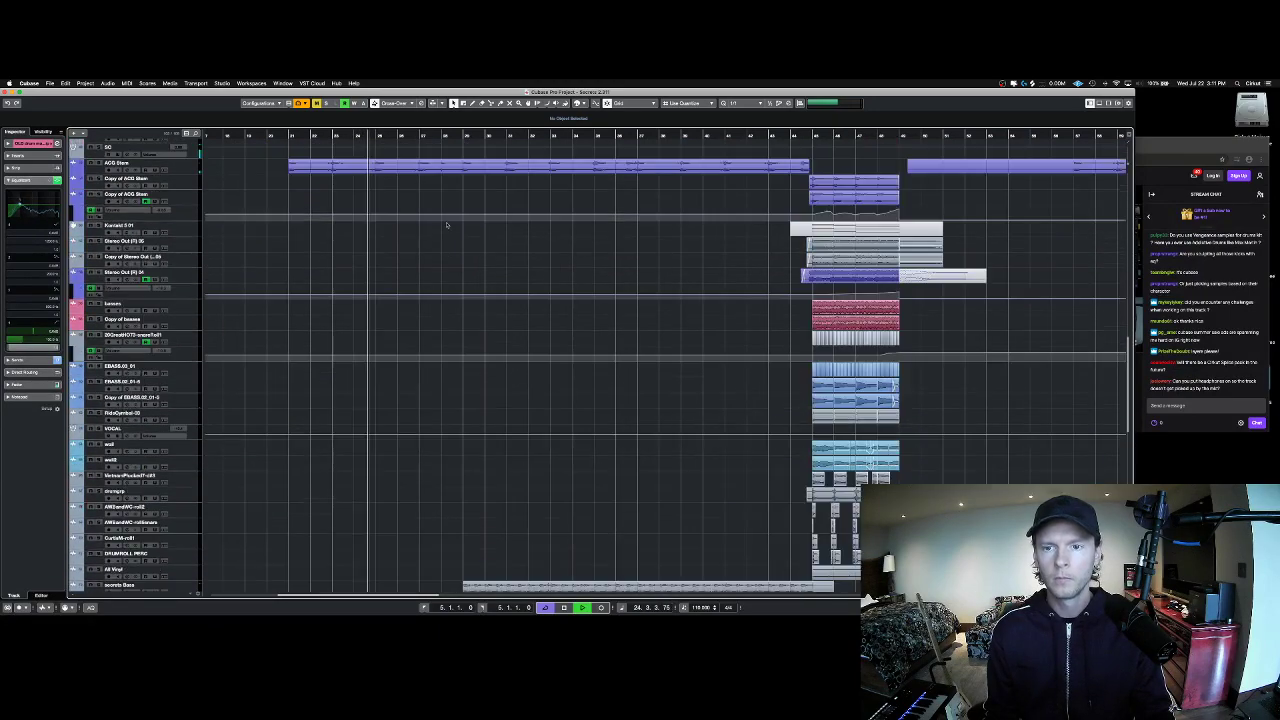
{"action": "scroll", "coordinate": [446, 225], "scroll_direction": "up", "scroll_amount": 10}
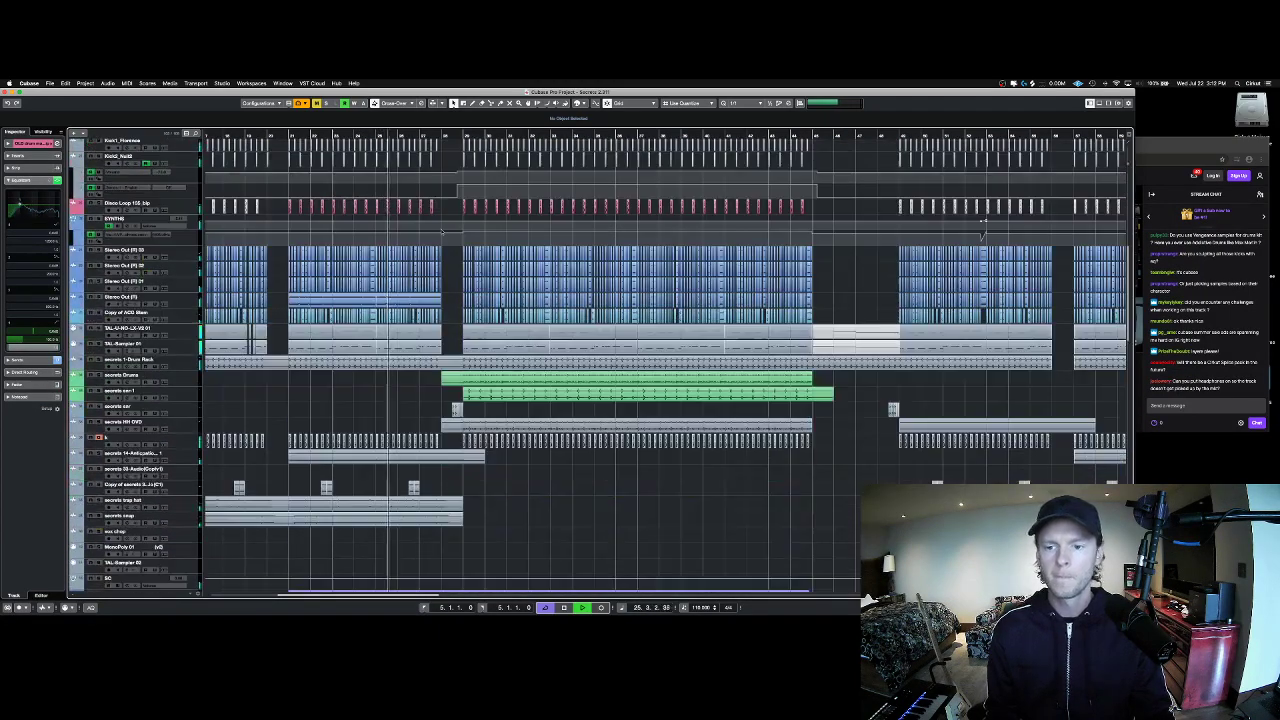
{"action": "scroll", "coordinate": [441, 232], "scroll_direction": "down", "scroll_amount": 2}
{"action": "key", "text": "space"}
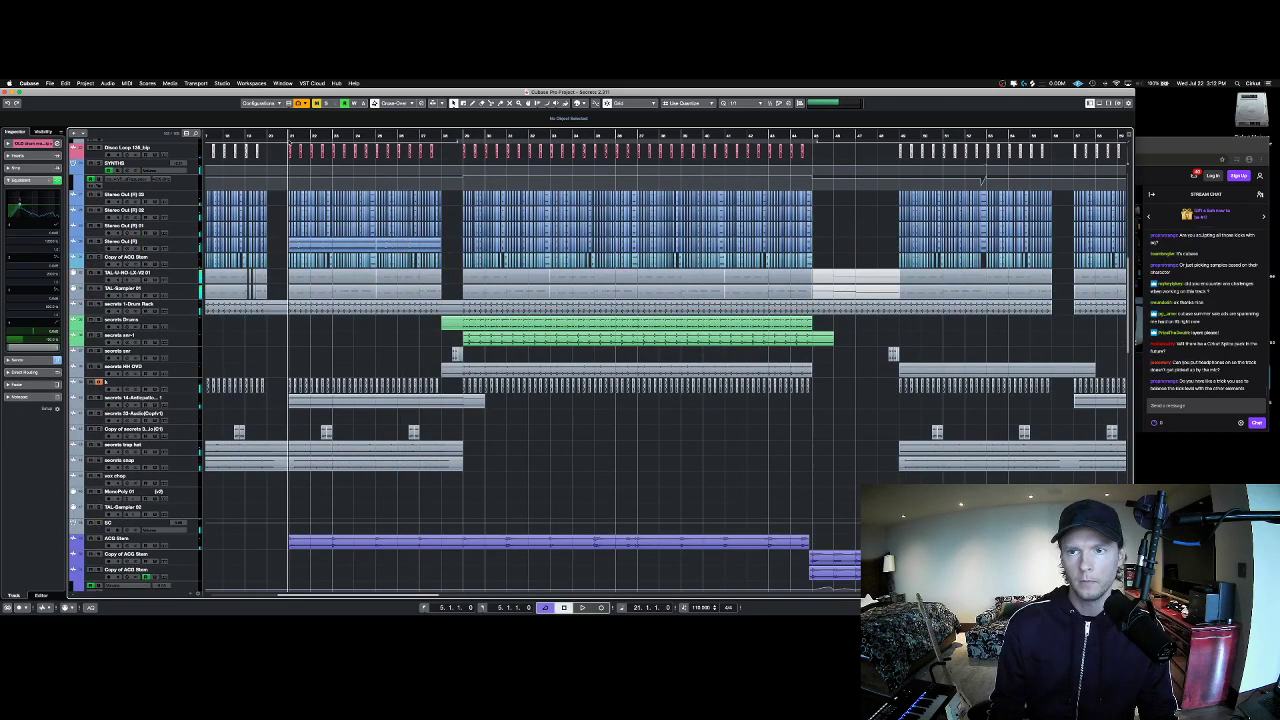
Step: Solo the Stereo Out (R) track with the long clip at bar 21, audition it, and clear the solo
{"action": "left_click", "coordinate": [126, 243]}
{"action": "key", "text": "s"}
{"action": "key", "text": "space"}
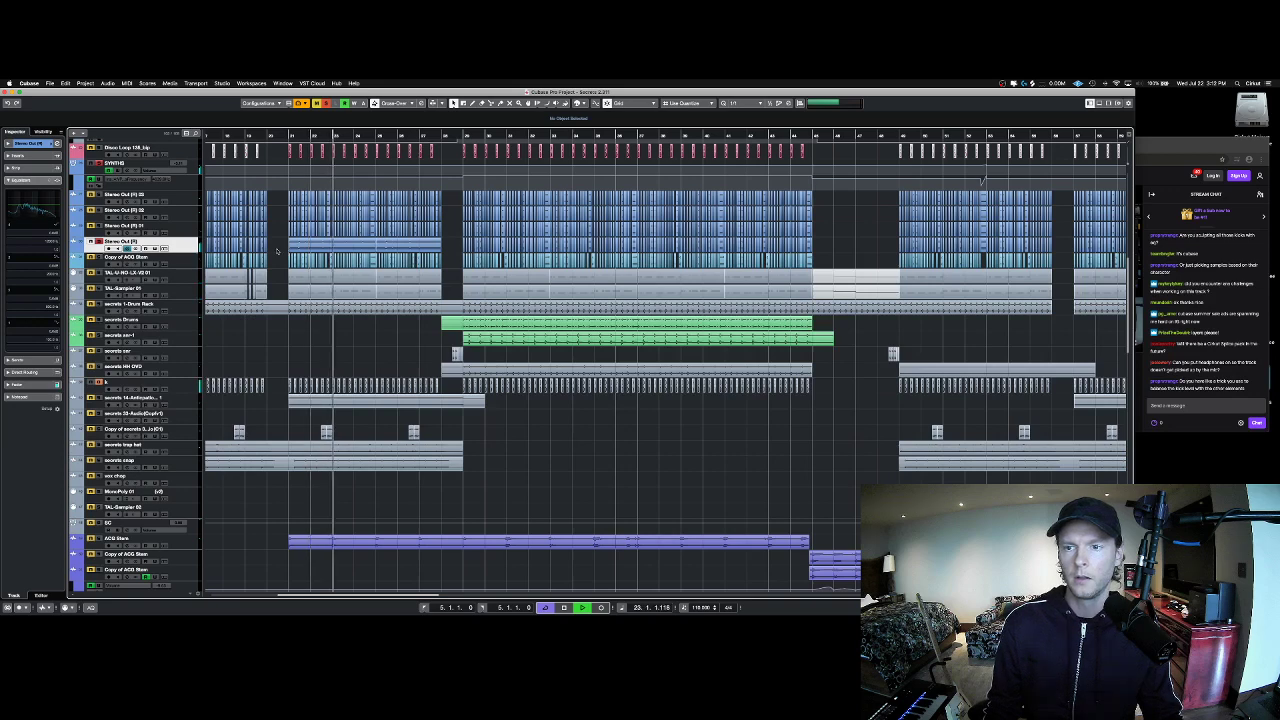
{"action": "scroll", "coordinate": [300, 248], "scroll_direction": "left", "scroll_amount": 3}
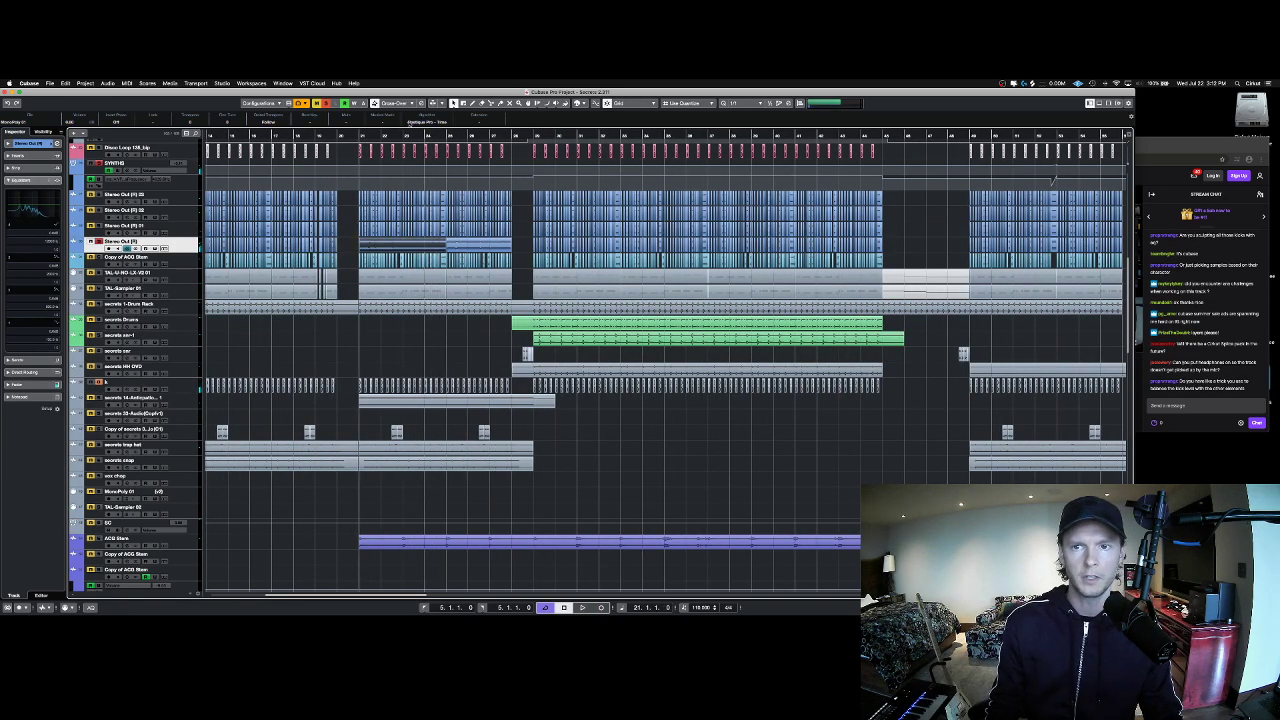
{"action": "key", "text": "space"}
{"action": "key", "text": "s"}
{"action": "key", "text": "space"}
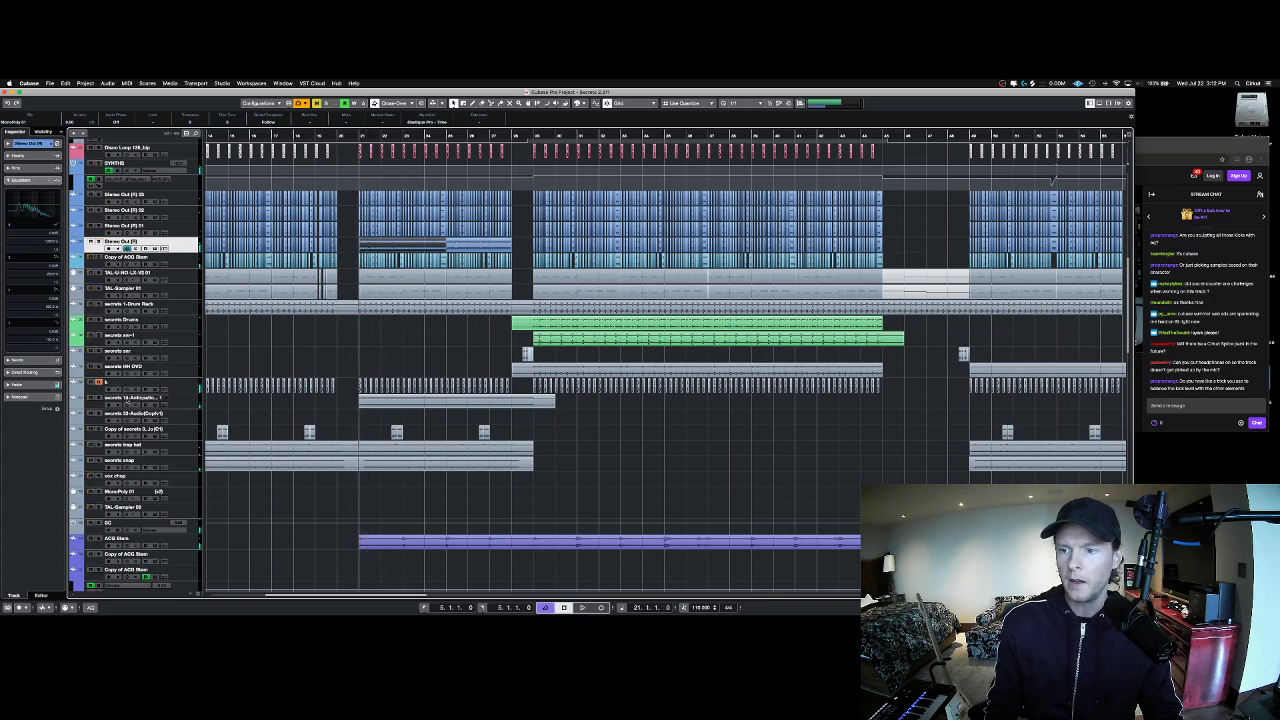
Step: Audition the secrets 14 track with the clip at bar 21 in solo, stop playback, and clear the solo
{"action": "left_click", "coordinate": [430, 403]}
{"action": "key", "text": "space"}
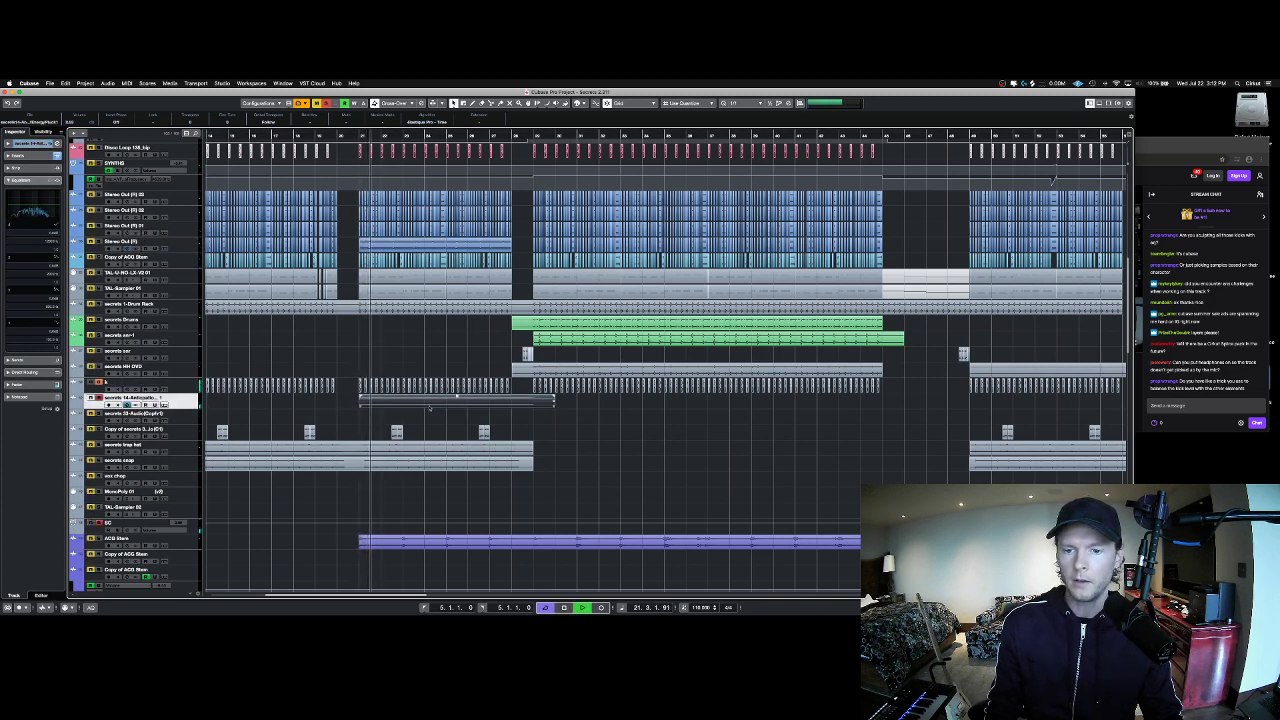
{"action": "left_click", "coordinate": [150, 448]}
{"action": "key", "text": "space"}
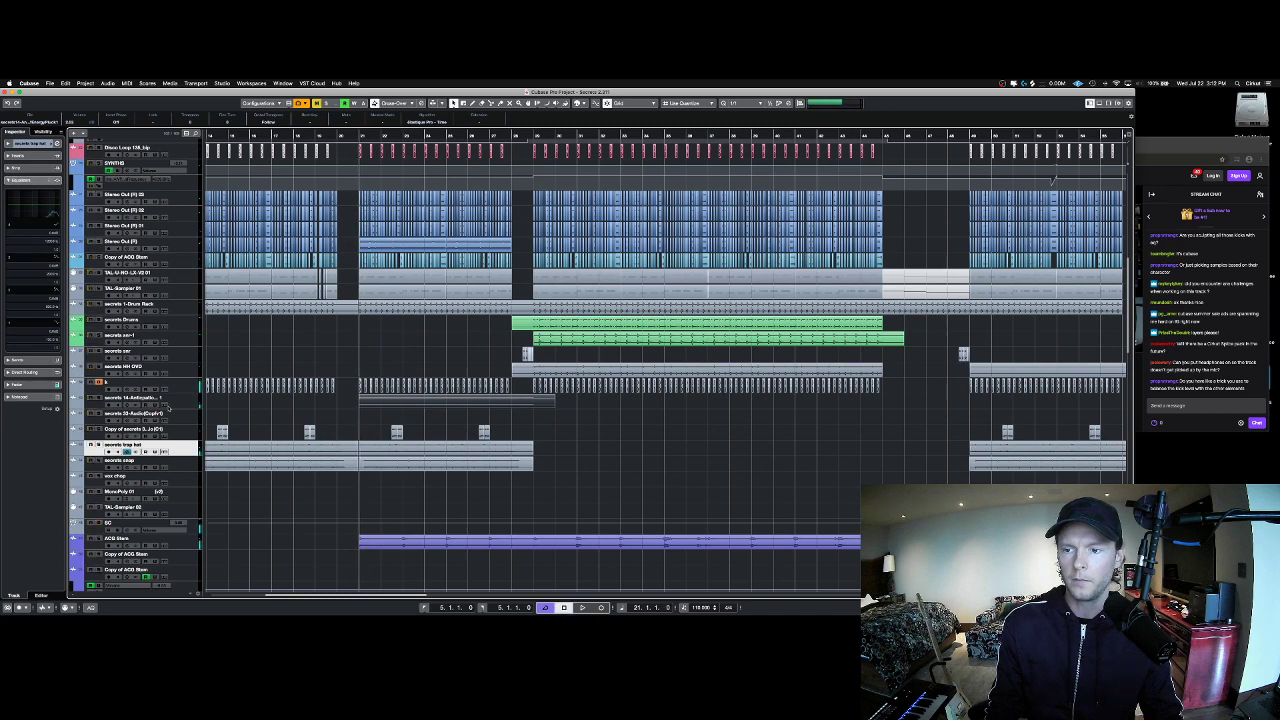
{"action": "left_click", "coordinate": [170, 407]}
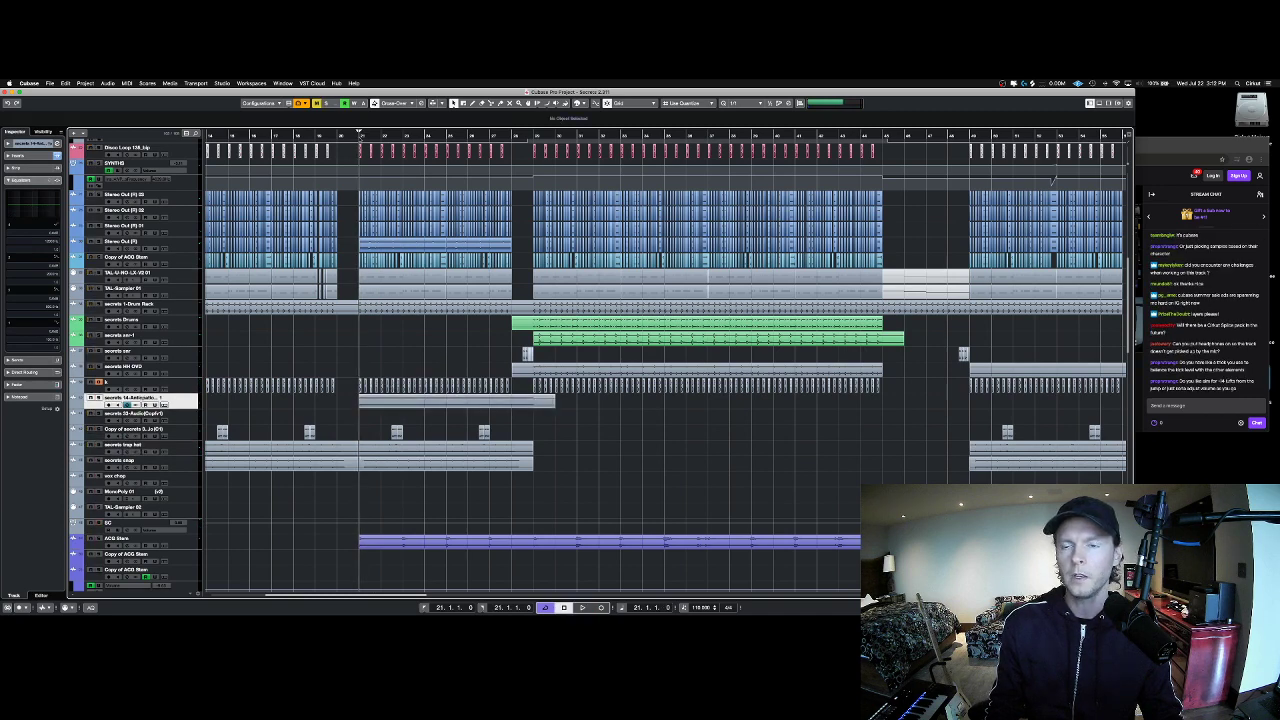
Step: Put the cursor back at bar 21 and look over the drum, synth and stem tracks in that section
{"action": "left_click", "coordinate": [273, 134]}
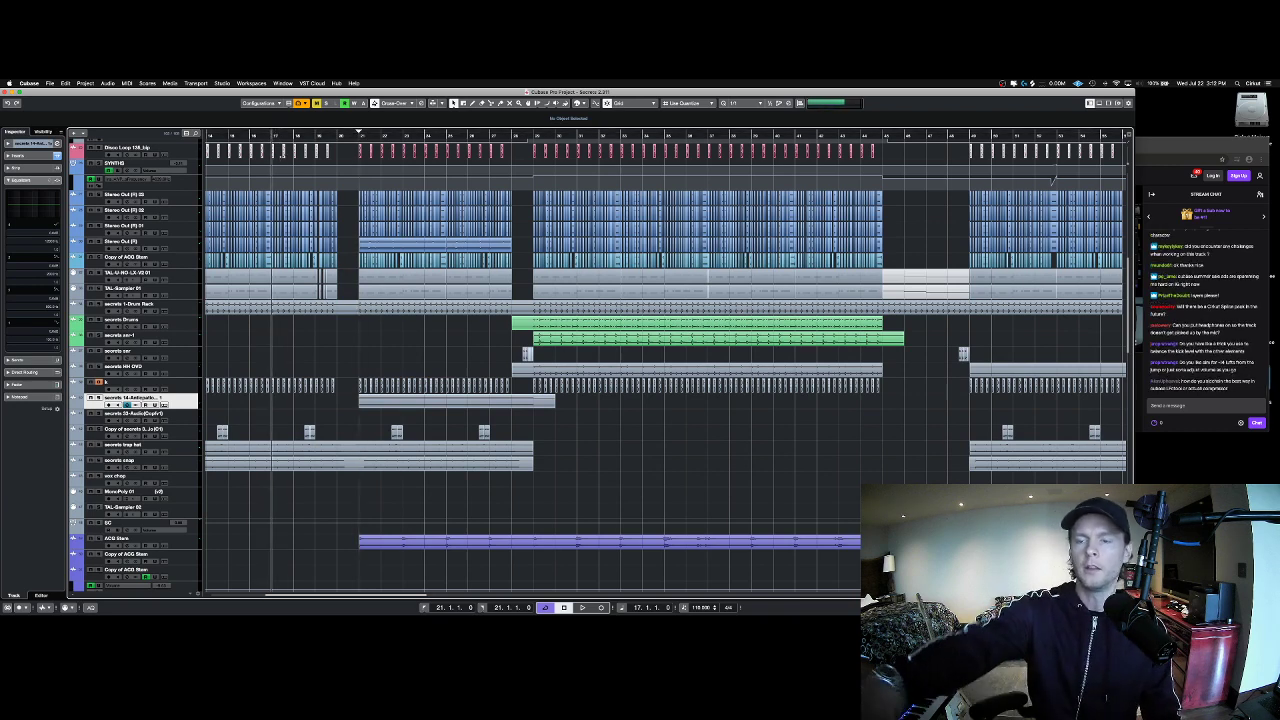
{"action": "left_click", "coordinate": [360, 136]}
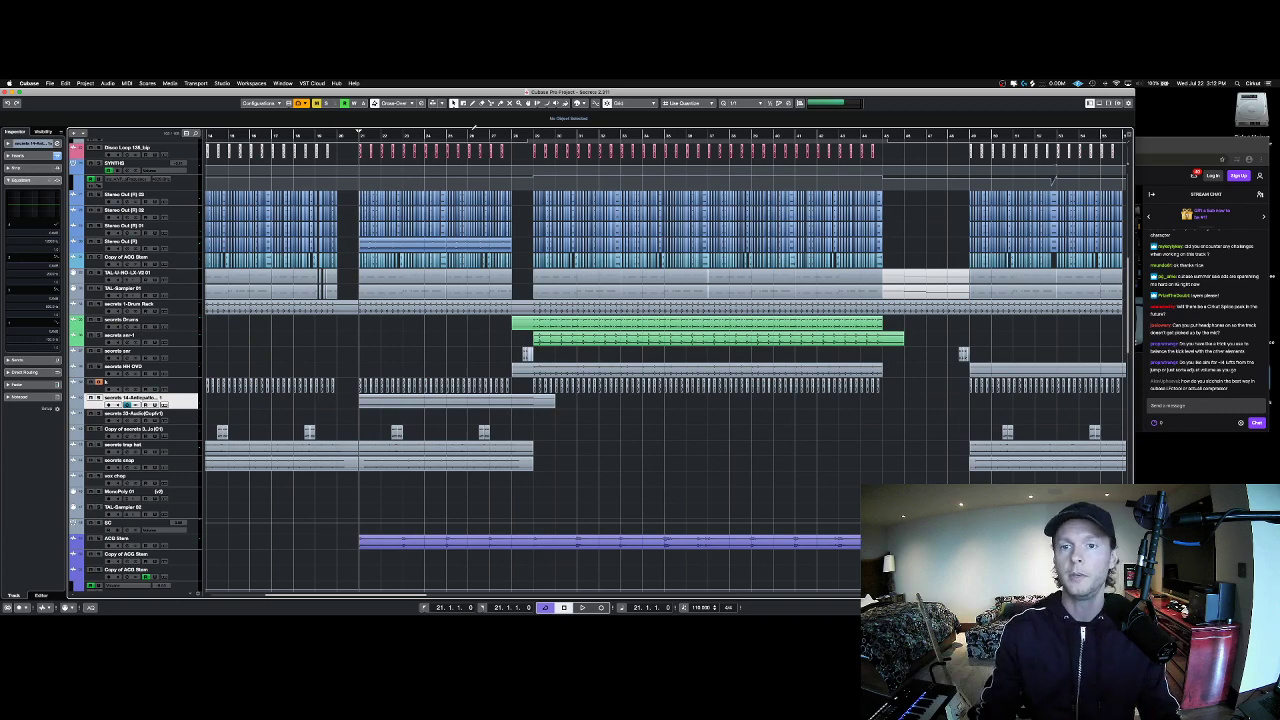
{"action": "scroll", "coordinate": [406, 293], "scroll_direction": "down", "scroll_amount": 5}
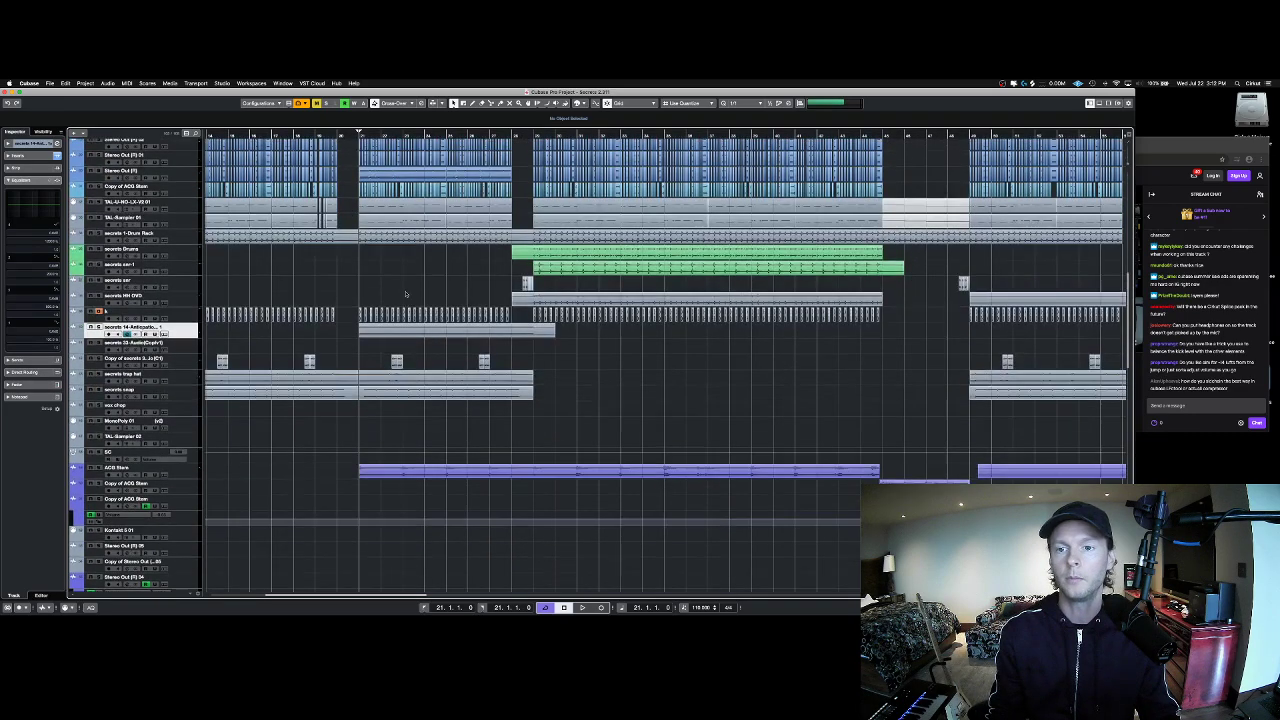
{"action": "scroll", "coordinate": [406, 293], "scroll_direction": "up", "scroll_amount": 6}
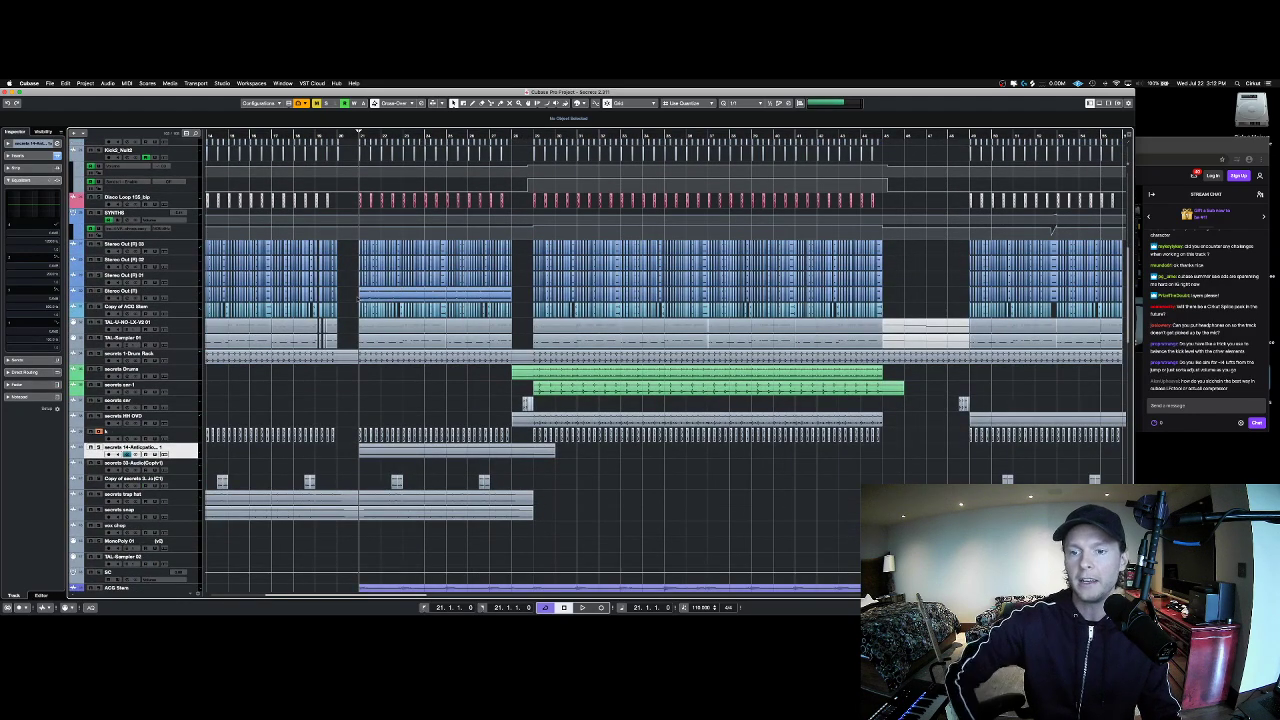
{"action": "left_click", "coordinate": [358, 297]}
{"action": "scroll", "coordinate": [600, 365], "scroll_direction": "down", "scroll_amount": 1}
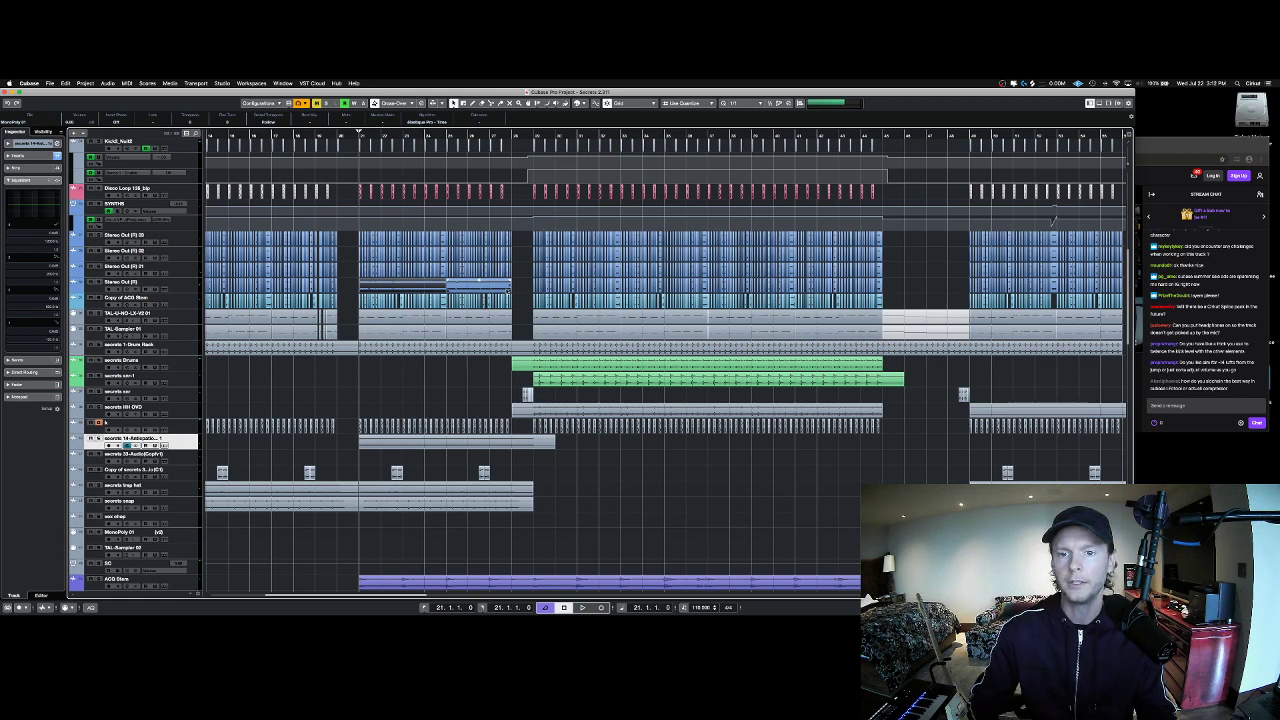
Step: Move both locators to bar 29 and select the Stereo Out (R) track
{"action": "left_click", "coordinate": [516, 290]}
{"action": "left_click", "coordinate": [535, 130]}
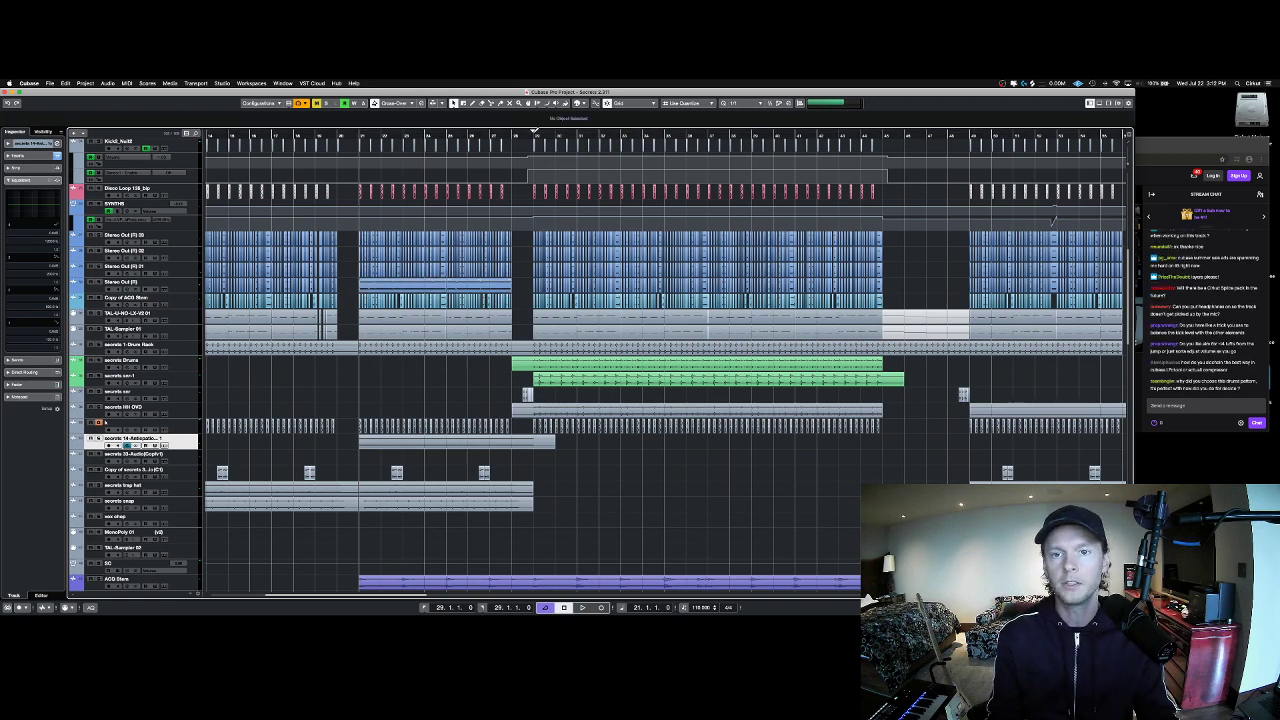
{"action": "left_click", "coordinate": [140, 283]}
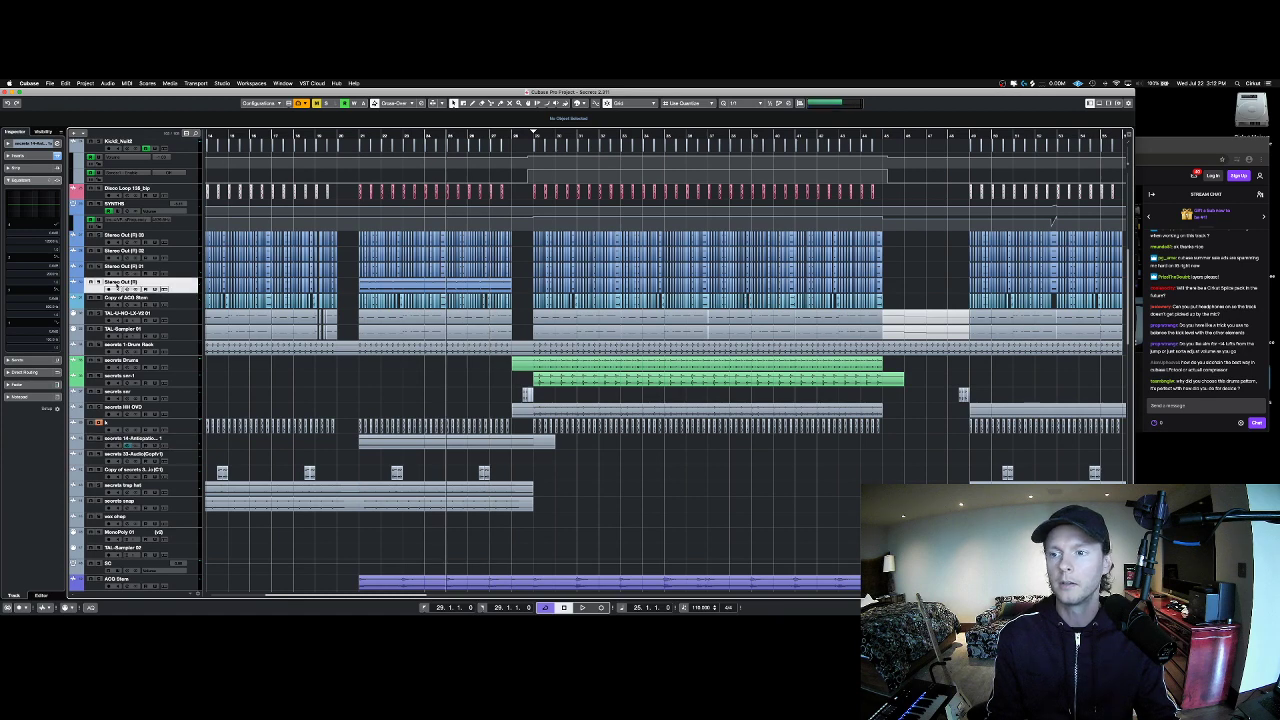
{"action": "scroll", "coordinate": [589, 306], "scroll_direction": "down", "scroll_amount": 4}
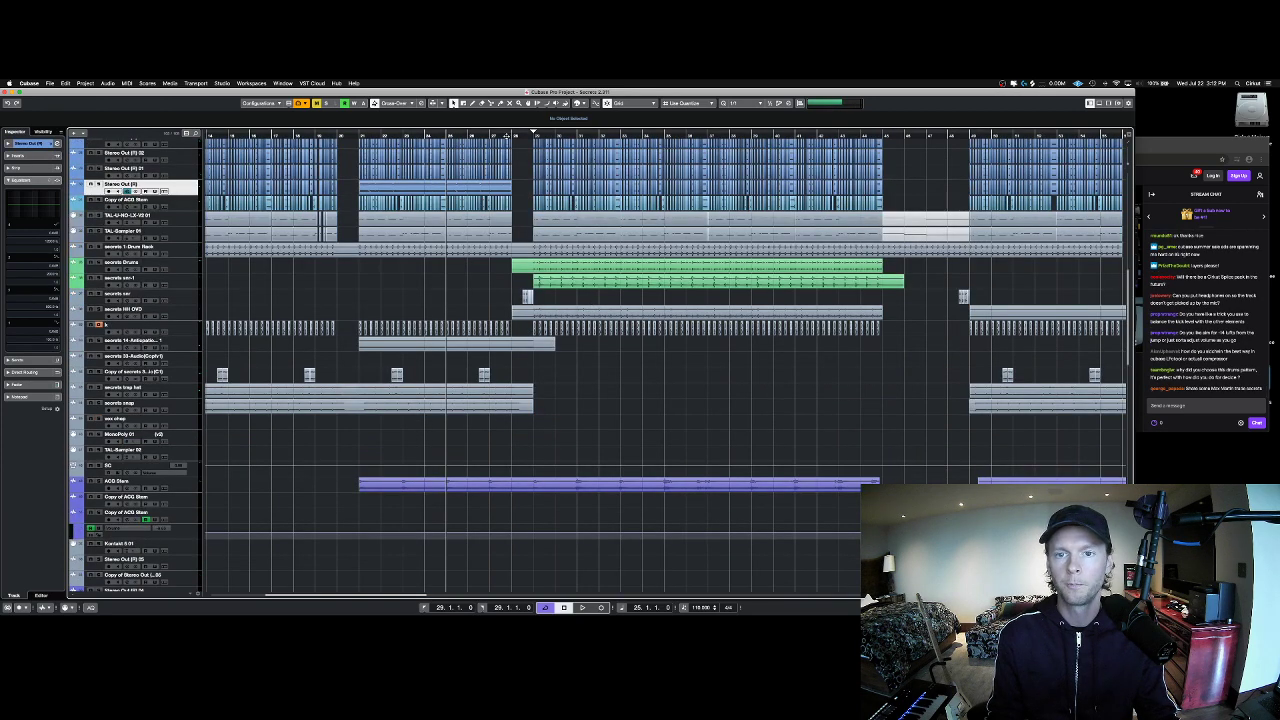
Step: Play the full arrangement from bar 28 while surveying the tracks, and set the locator range to bars 29–45
{"action": "left_click", "coordinate": [512, 136]}
{"action": "scroll", "coordinate": [508, 214], "scroll_direction": "down", "scroll_amount": 8}
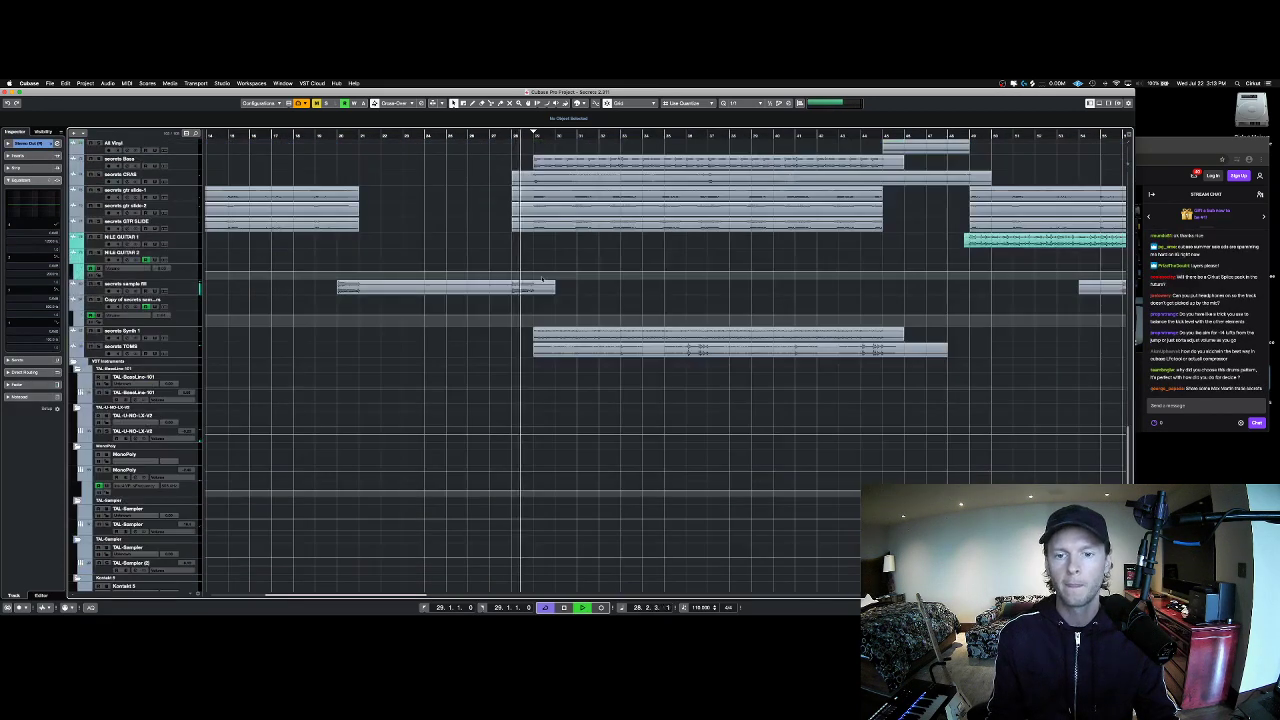
{"action": "scroll", "coordinate": [537, 285], "scroll_direction": "up", "scroll_amount": 10}
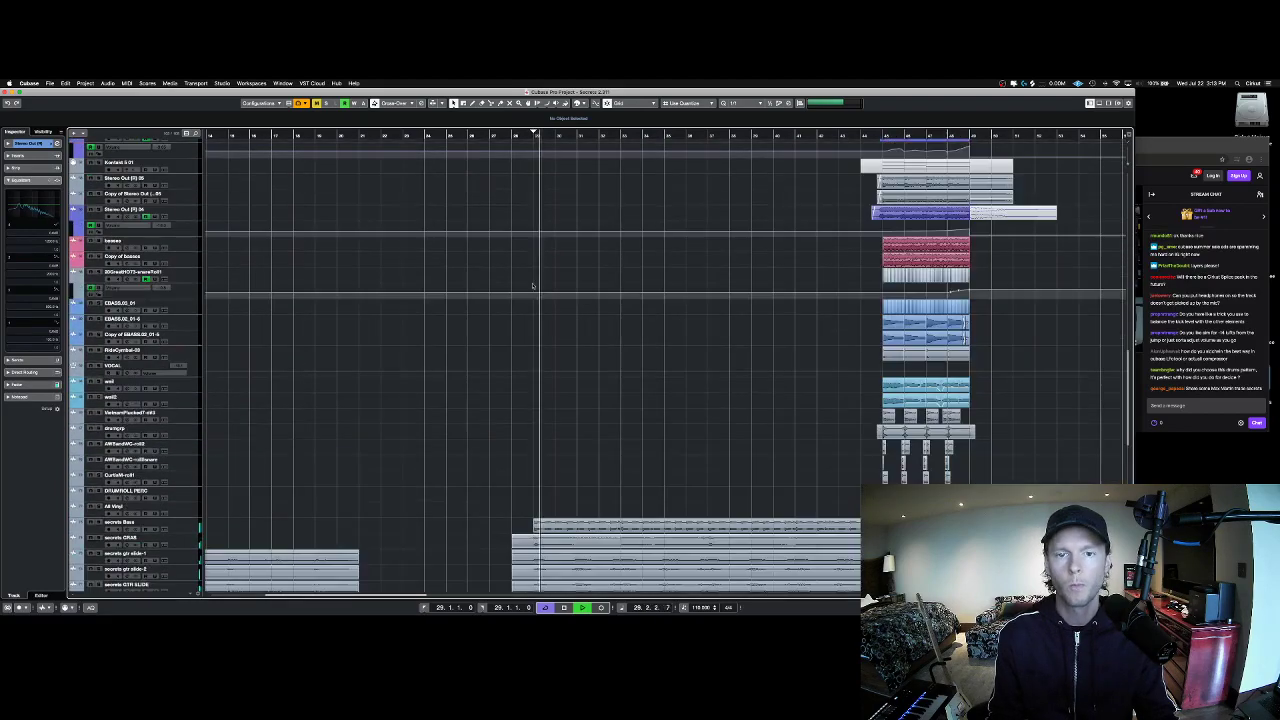
{"action": "scroll", "coordinate": [535, 287], "scroll_direction": "up", "scroll_amount": 6}
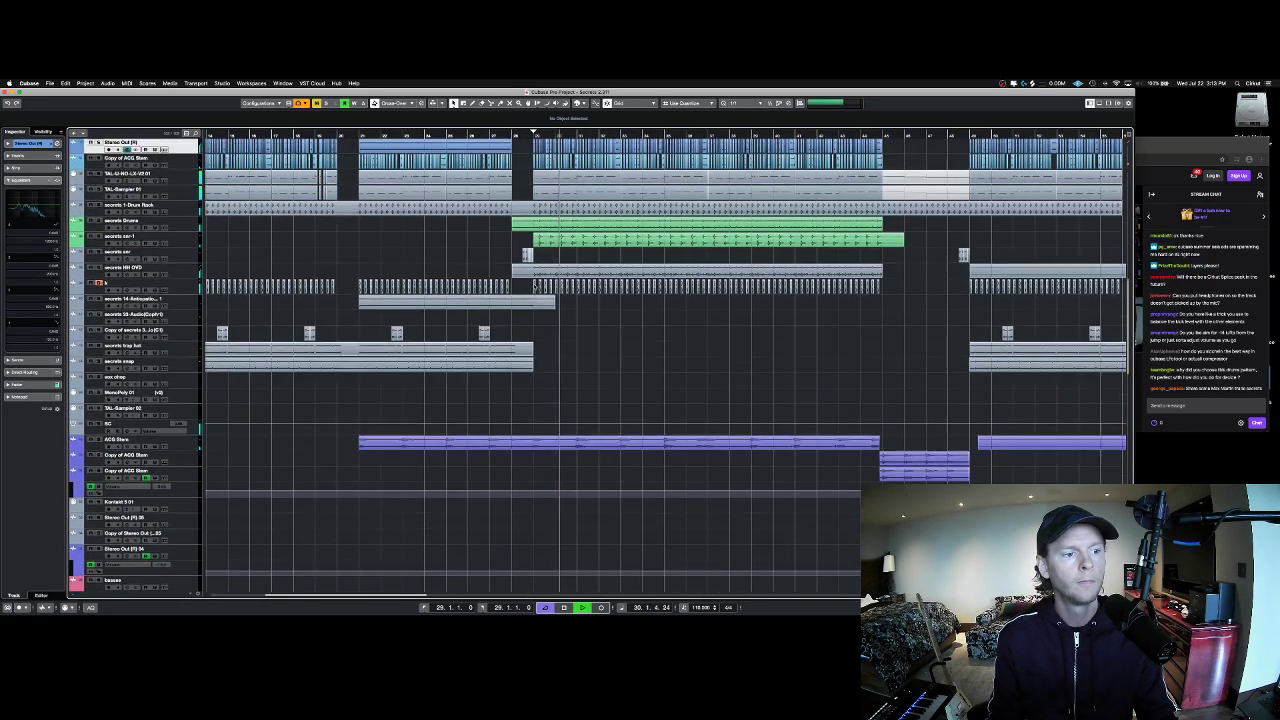
{"action": "scroll", "coordinate": [535, 287], "scroll_direction": "up", "scroll_amount": 1}
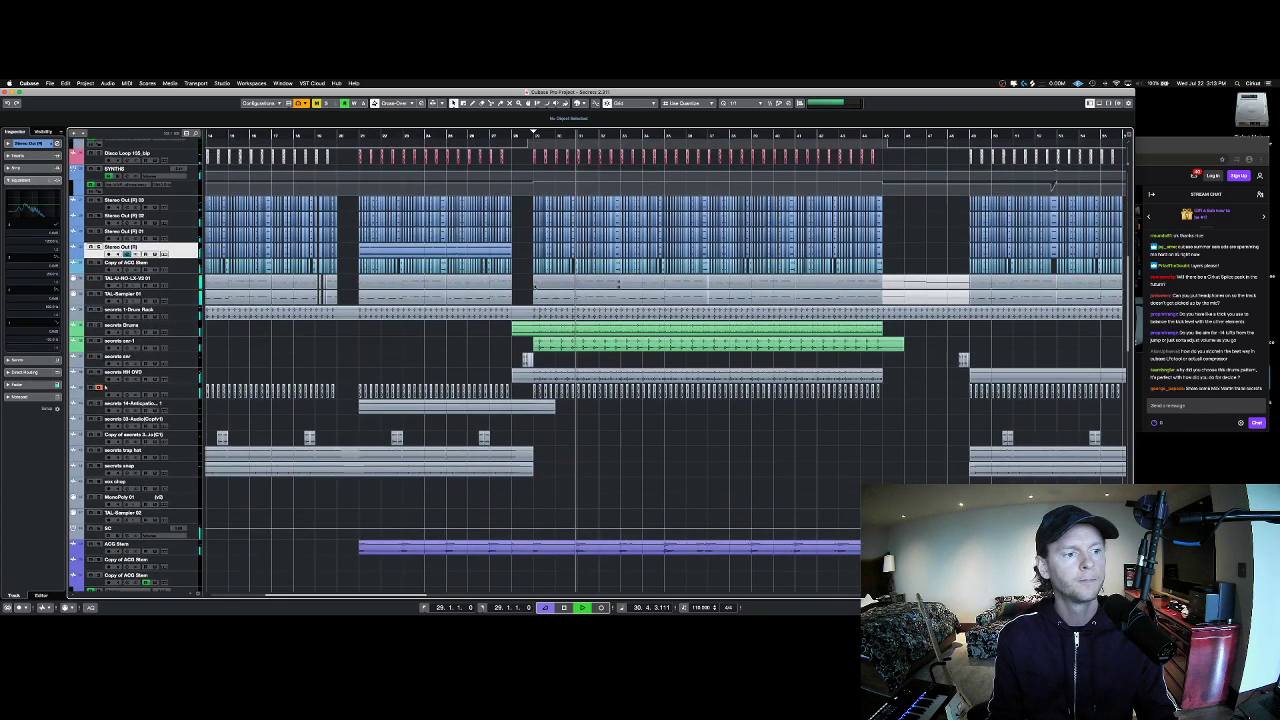
{"action": "scroll", "coordinate": [535, 287], "scroll_direction": "up", "scroll_amount": 5}
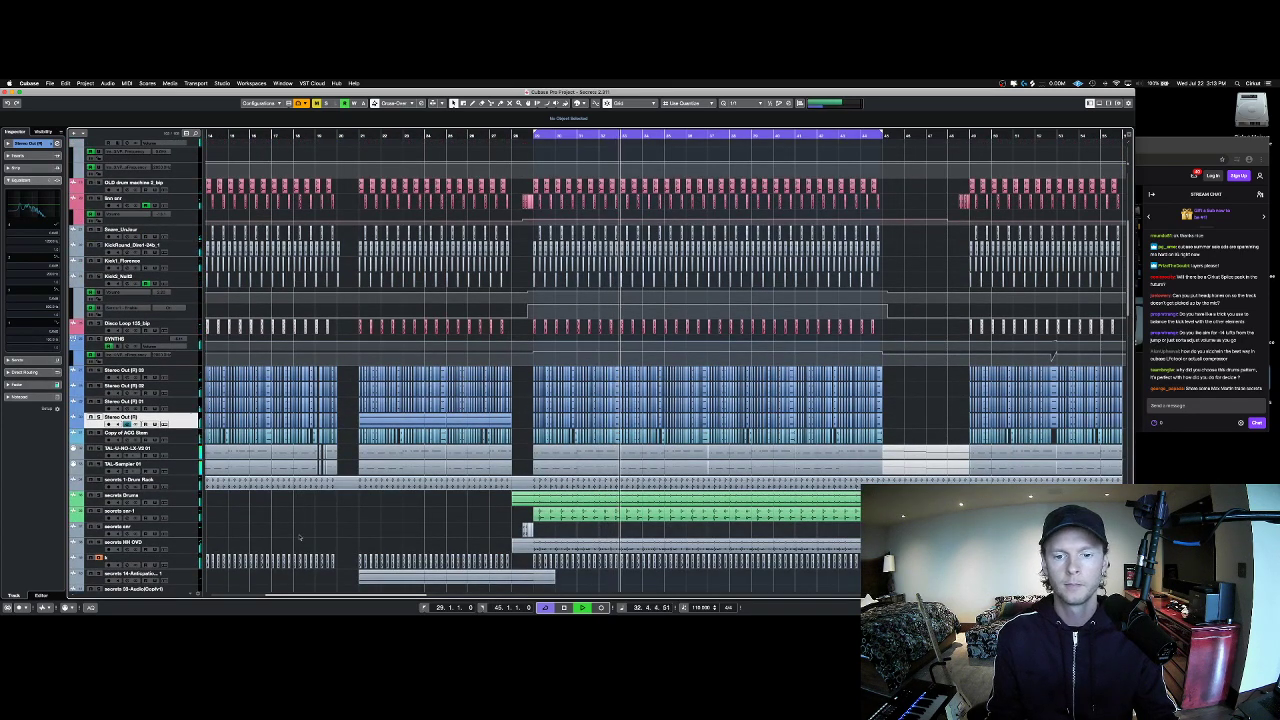
Step: Solo the secrets HH OVD track, audition it from bar 28, and reset both locators to bar 29
{"action": "left_click", "coordinate": [157, 494]}
{"action": "scroll", "coordinate": [157, 494], "scroll_direction": "down", "scroll_amount": 1}
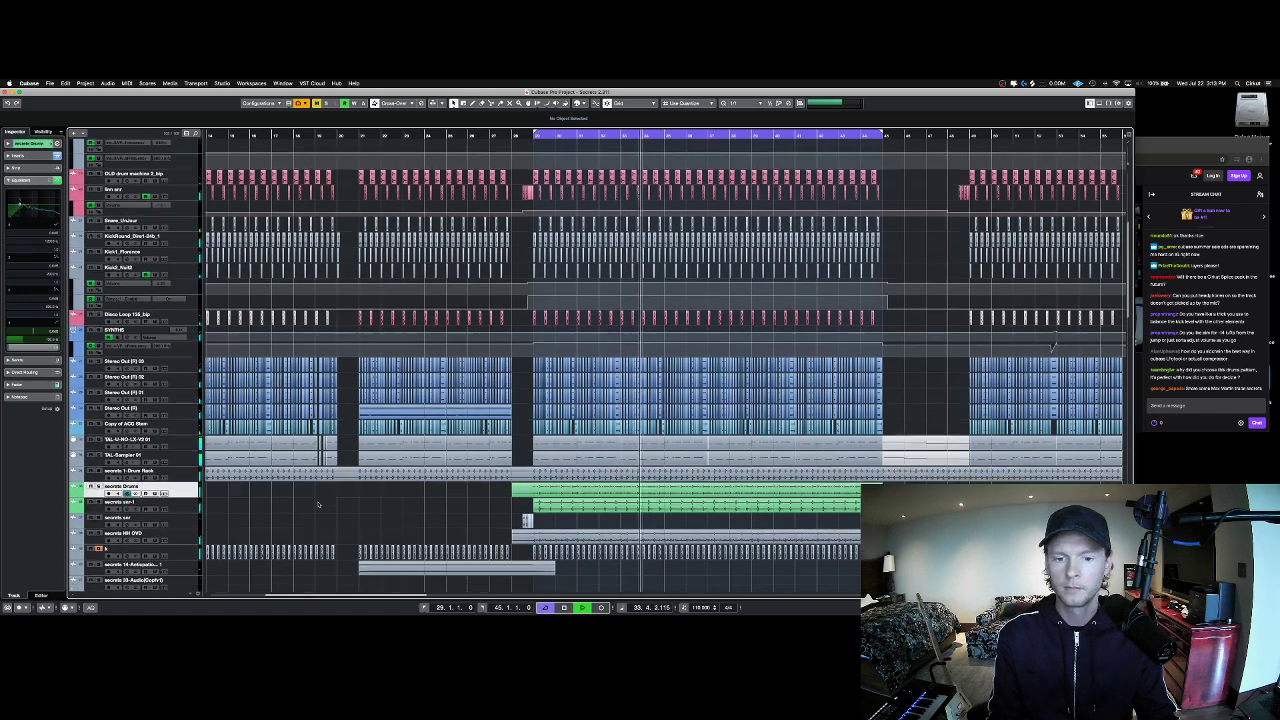
{"action": "left_click", "coordinate": [190, 516]}
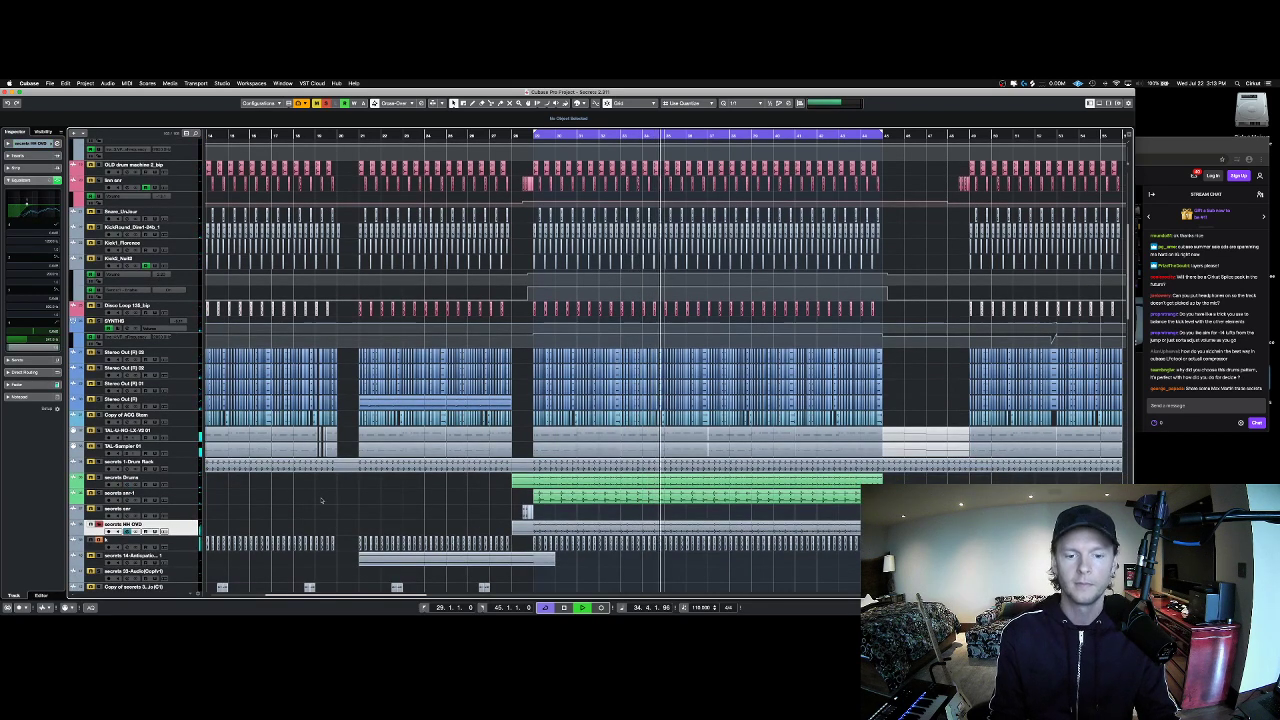
{"action": "key", "text": "space"}
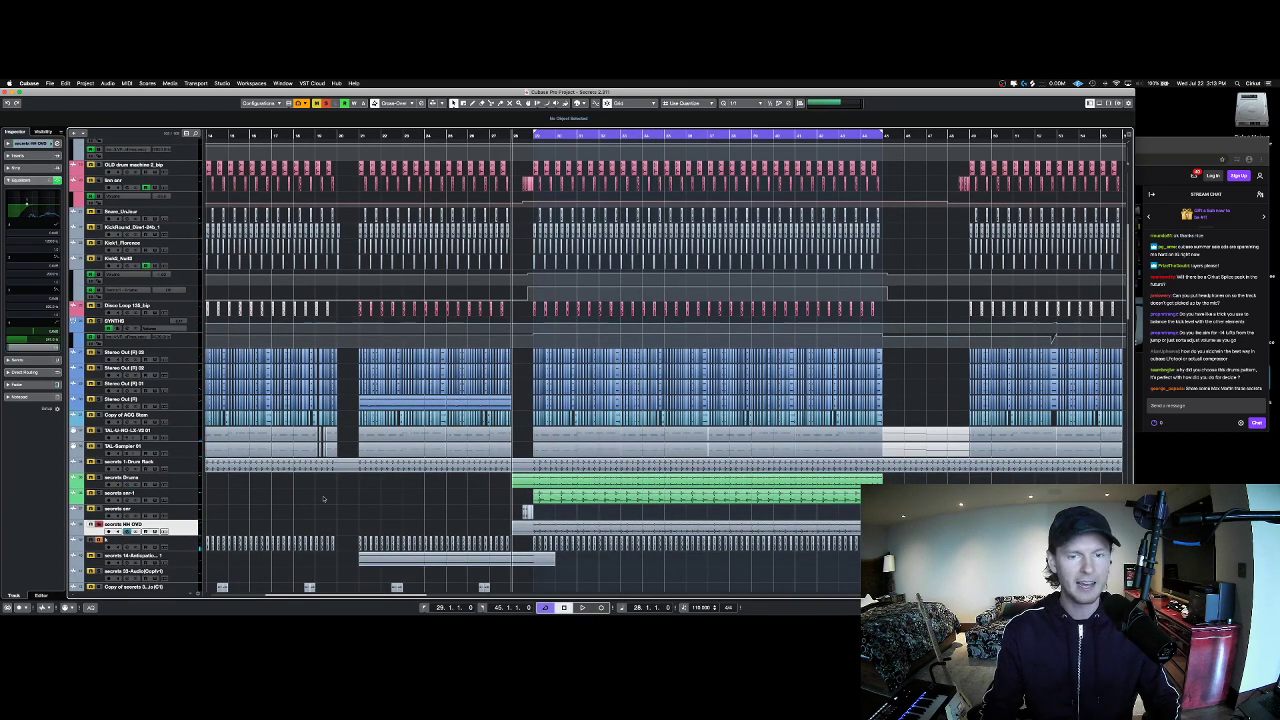
{"action": "key", "text": "space"}
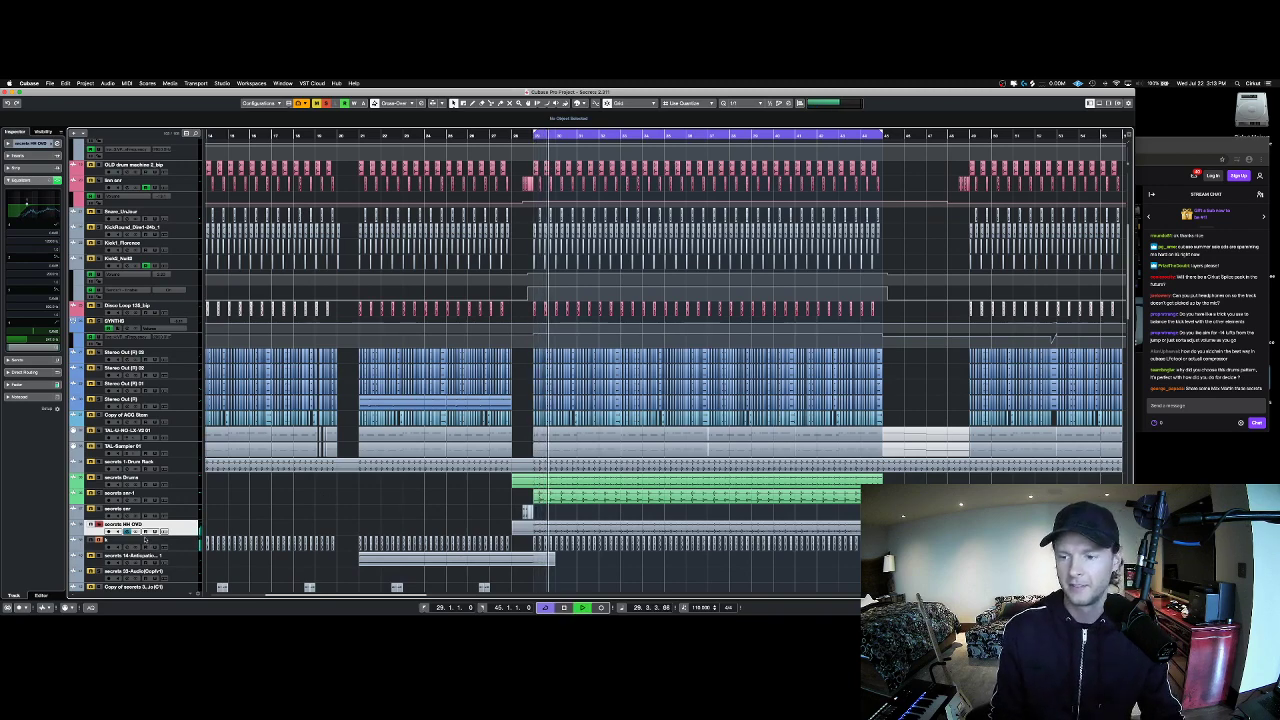
{"action": "scroll", "coordinate": [558, 125], "scroll_direction": "up", "scroll_amount": 5}
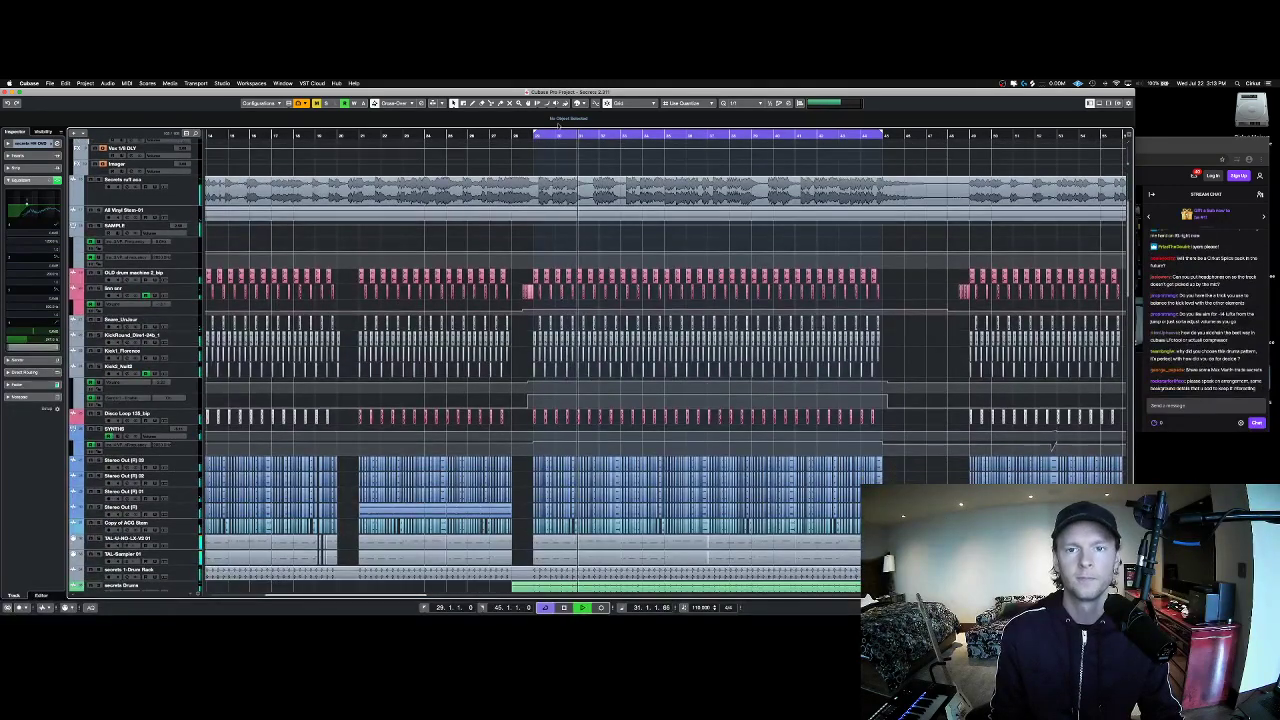
{"action": "left_click", "coordinate": [534, 131]}
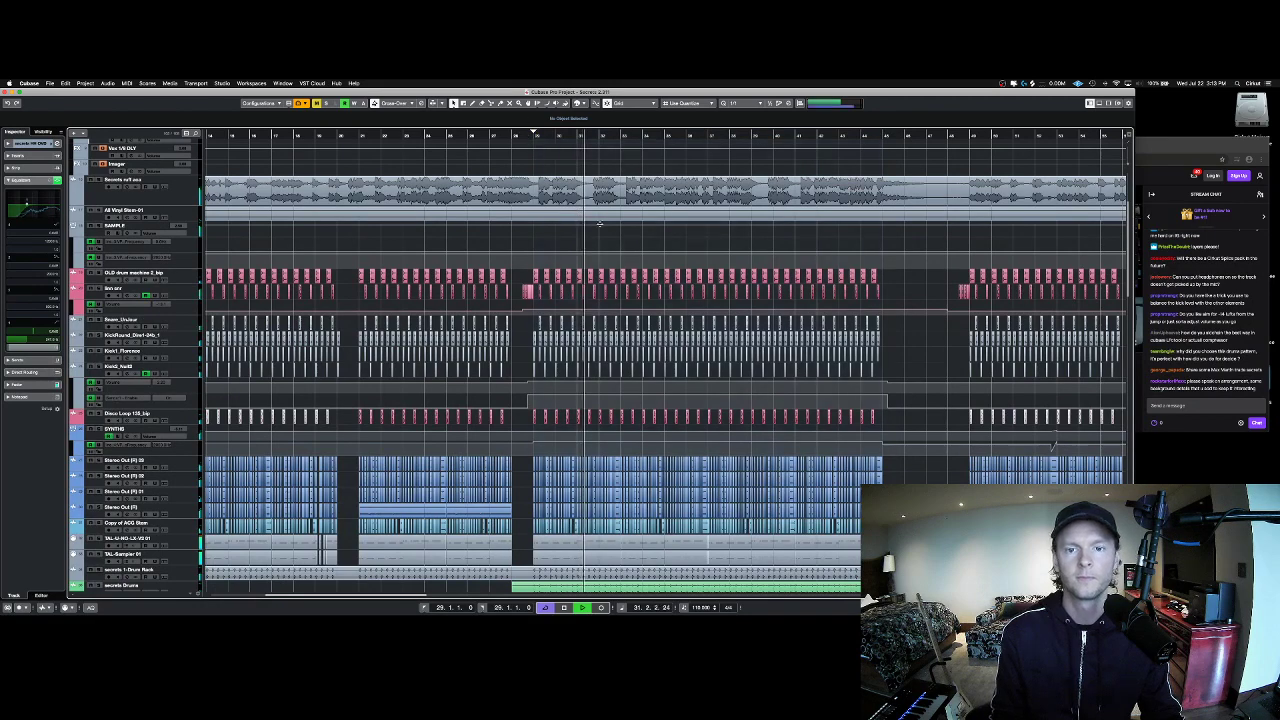
Step: Listen to the three secrets guitar slide tracks in solo and add the secrets Bass track to the solo
{"action": "key", "text": "g"}
{"action": "key", "text": "g"}
{"action": "key", "text": "g"}
{"action": "scroll", "coordinate": [611, 232], "scroll_direction": "down", "scroll_amount": 5}
{"action": "scroll", "coordinate": [610, 232], "scroll_direction": "down", "scroll_amount": 10}
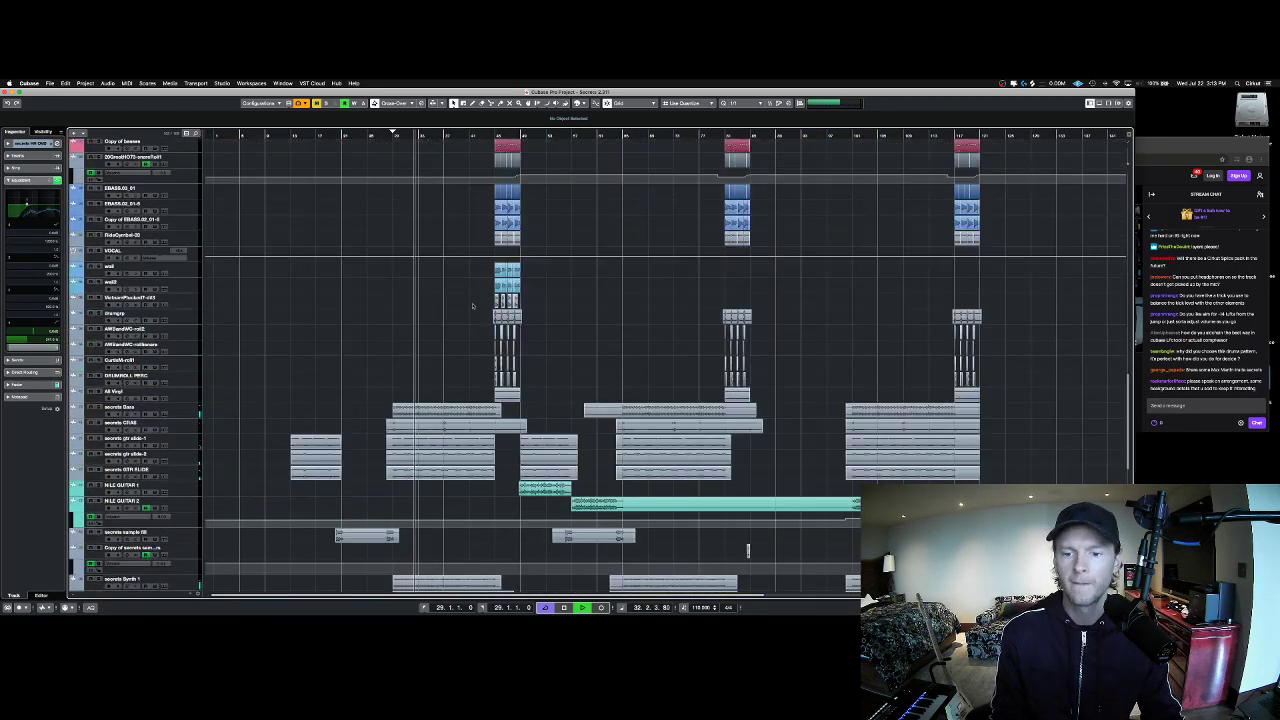
{"action": "left_click", "coordinate": [128, 467]}
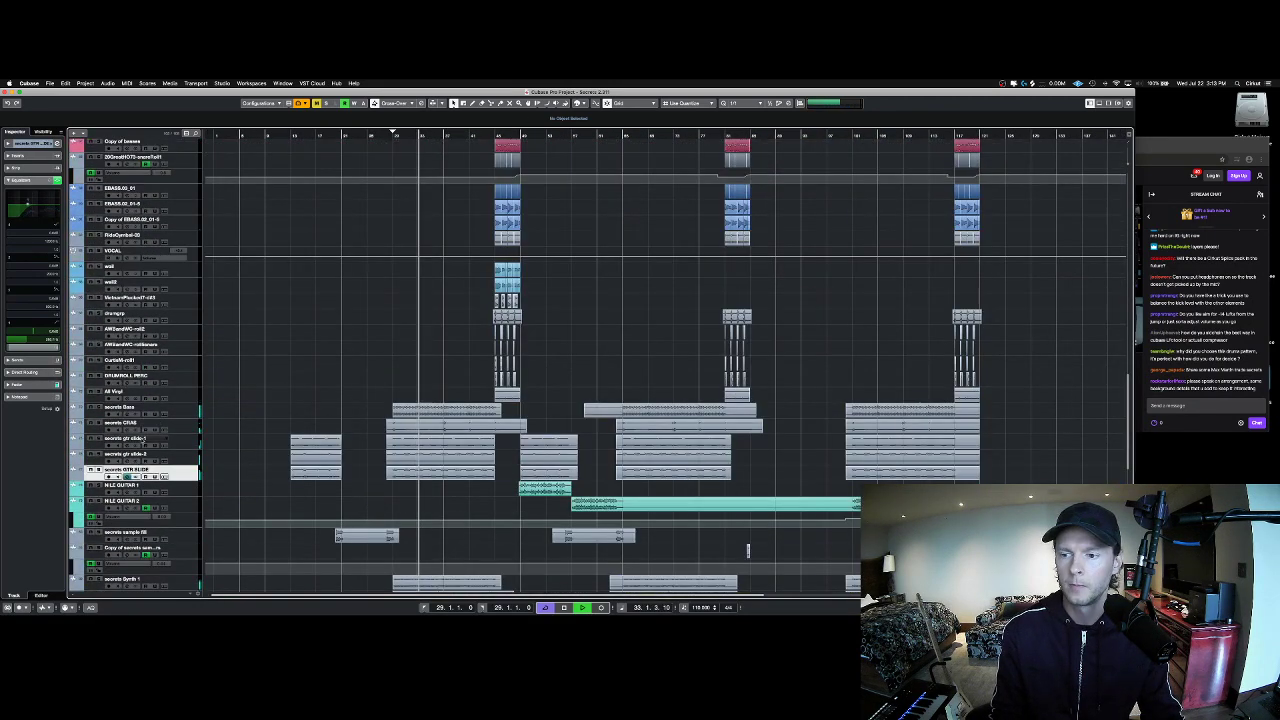
{"action": "left_click", "coordinate": [145, 440]}
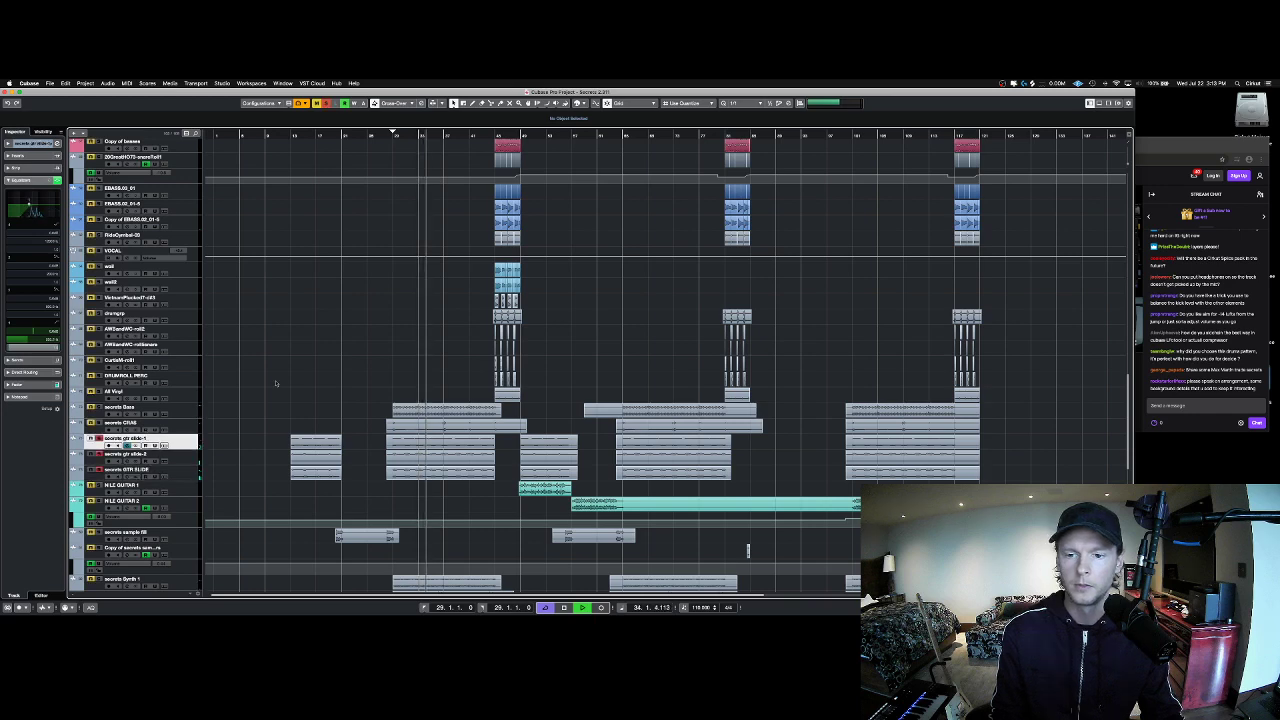
{"action": "key", "text": "h"}
{"action": "key", "text": "h"}
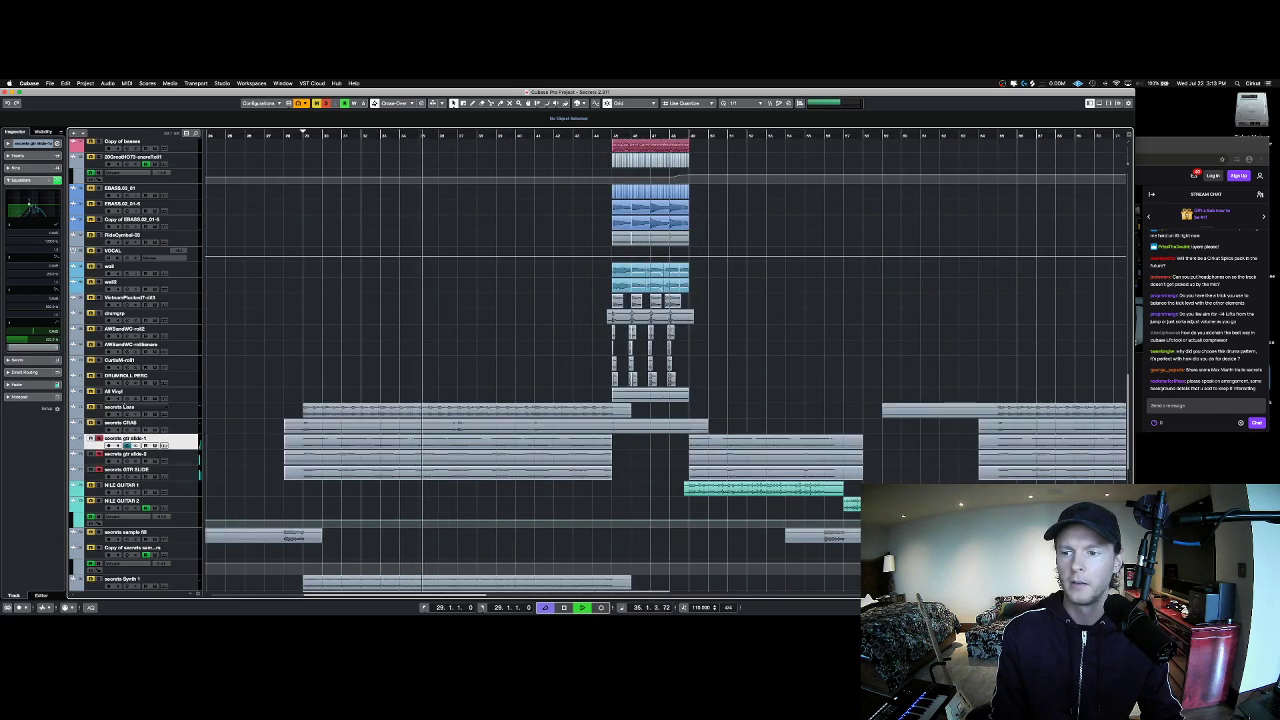
{"action": "left_click", "coordinate": [124, 408]}
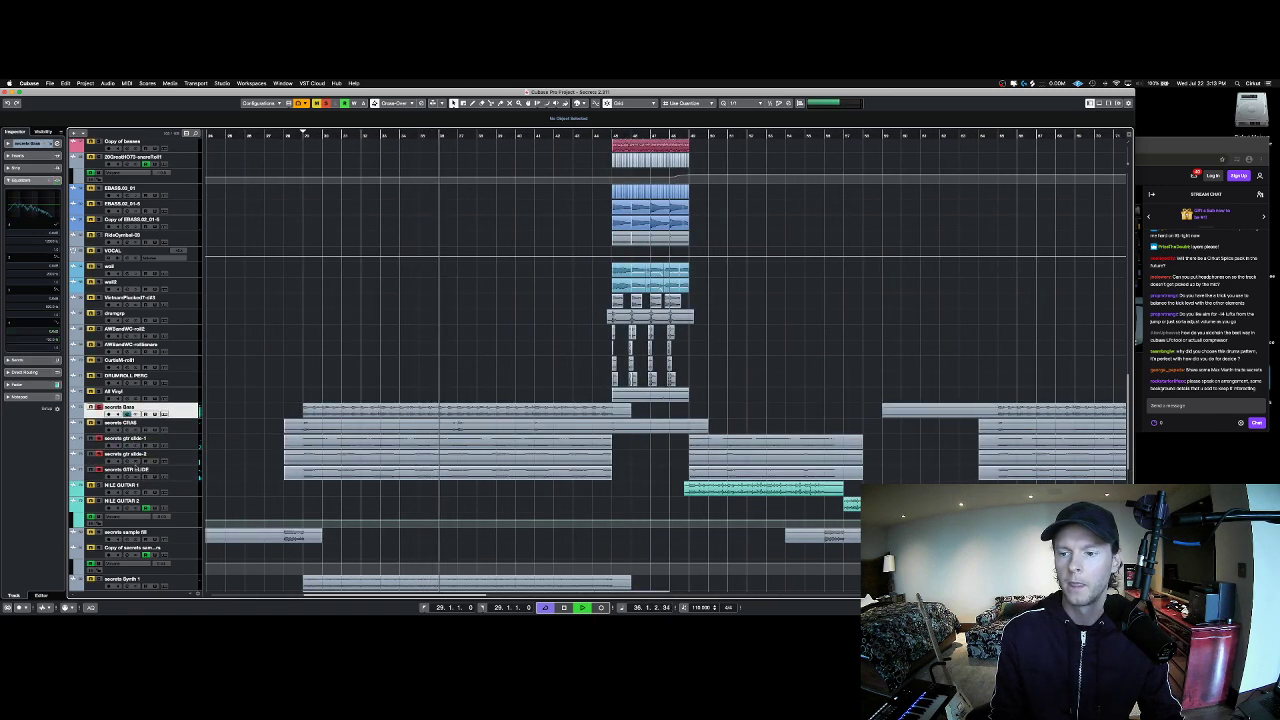
Step: Move the three secrets guitar slide tracks directly below the secrets Bass track
{"action": "left_click", "coordinate": [128, 469]}
{"action": "left_click", "coordinate": [141, 443], "text": "shift"}
{"action": "left_click_drag", "start_coordinate": [141, 443], "coordinate": [141, 418]}
{"action": "left_click", "coordinate": [138, 424]}
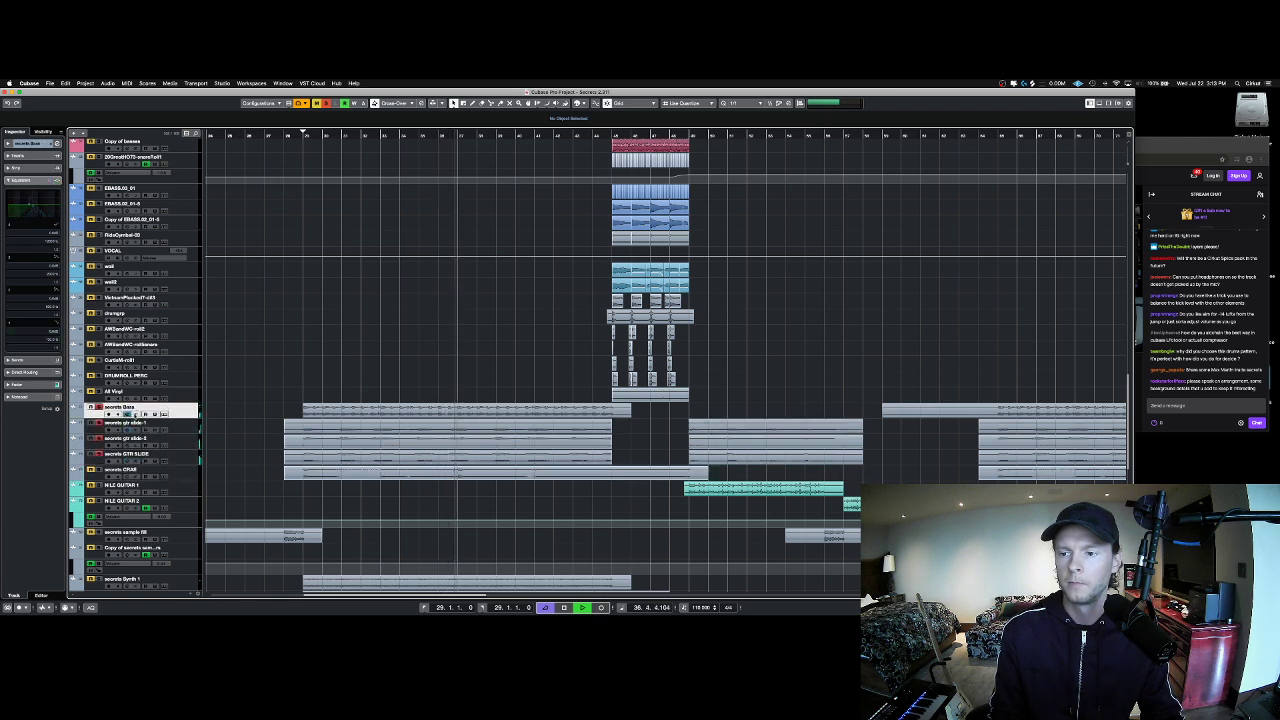
Step: Clear the current solos, solo only the three secrets guitar slide tracks, and audition them from bar 28
{"action": "left_click", "coordinate": [128, 440]}
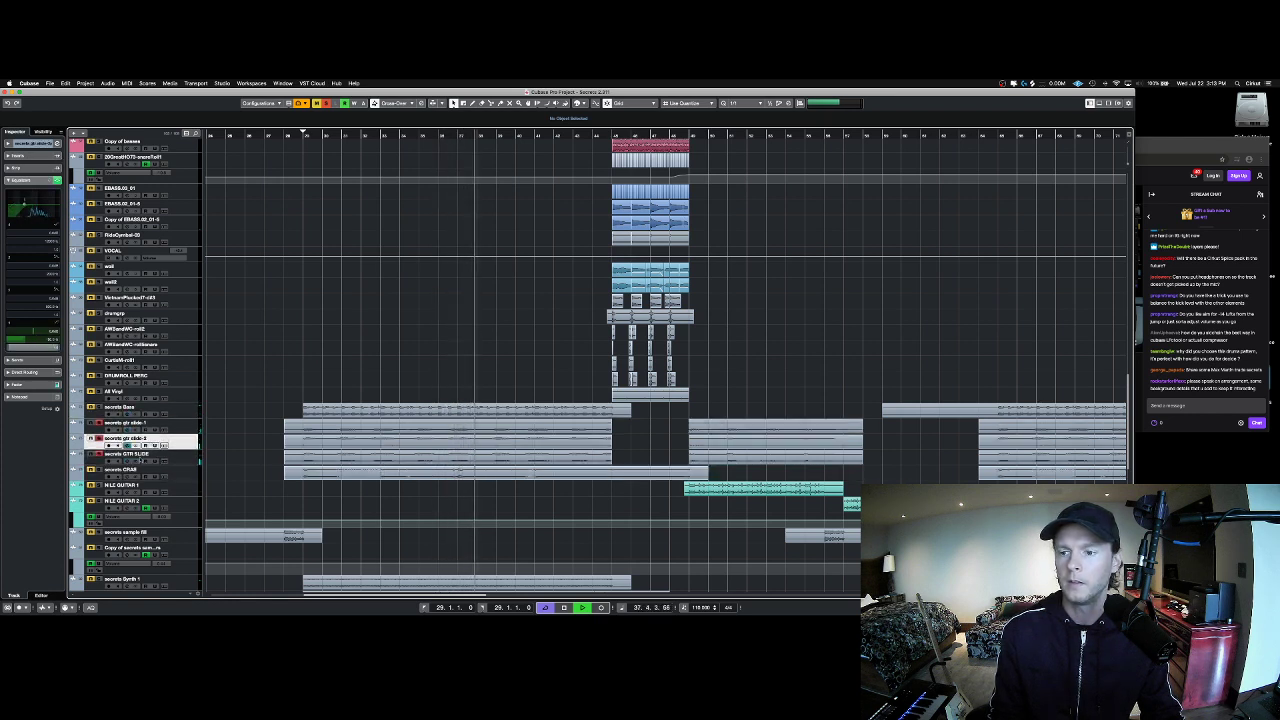
{"action": "left_click", "coordinate": [140, 456]}
{"action": "left_click", "coordinate": [158, 425], "text": "shift"}
{"action": "key", "text": "space"}
{"action": "key", "text": "s"}
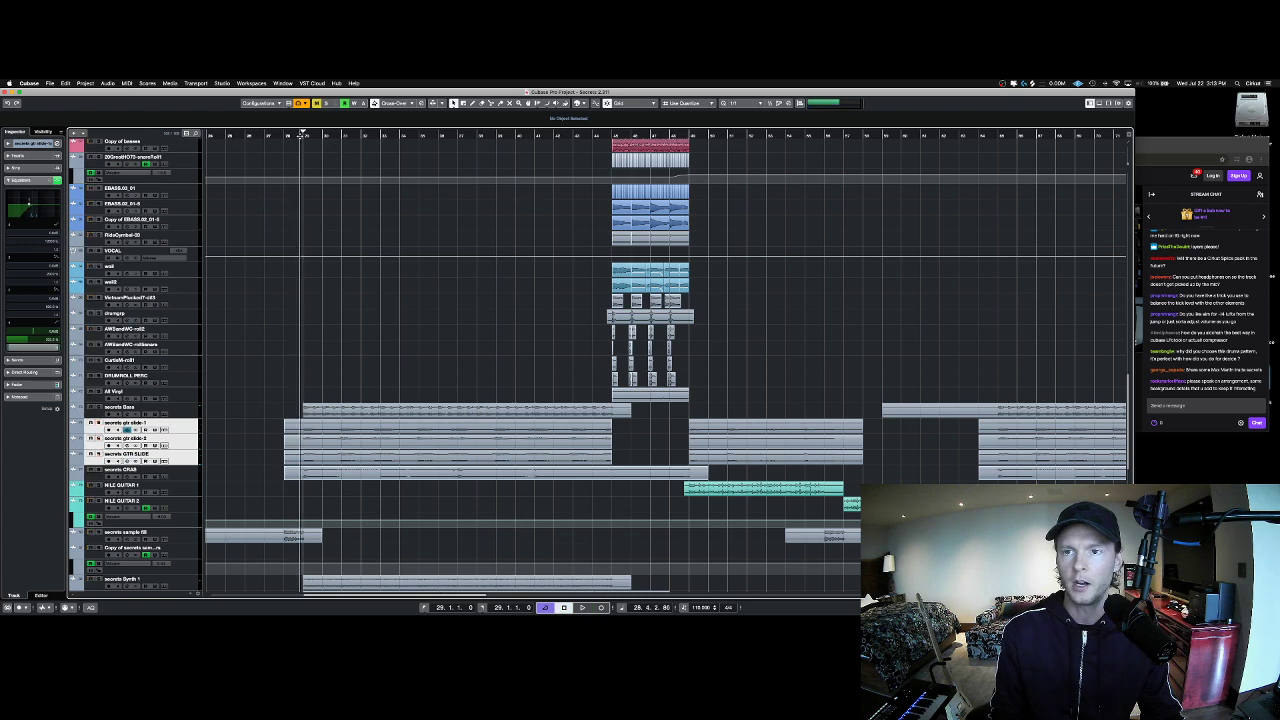
{"action": "scroll", "coordinate": [361, 356], "scroll_direction": "down", "scroll_amount": 2}
{"action": "key", "text": "s"}
{"action": "key", "text": "space"}
{"action": "key", "text": "space"}
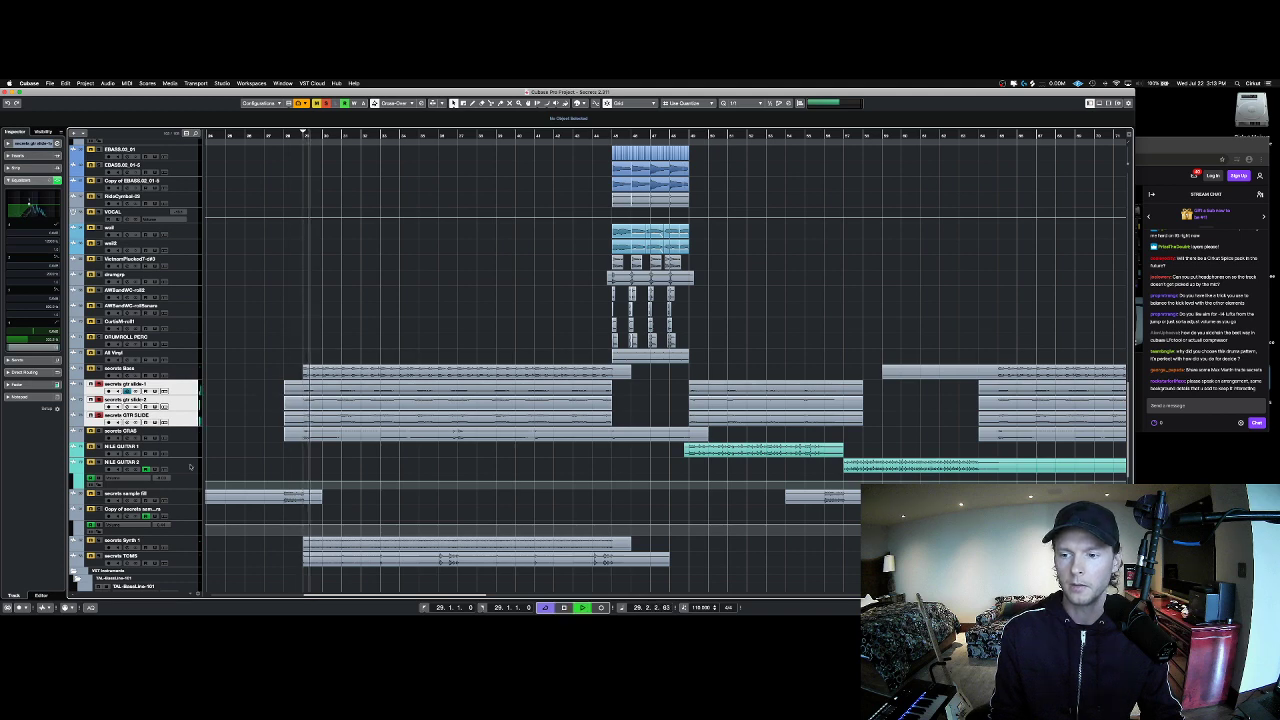
Step: Play the full mix from about bar 41 into the layered break at bar 45, and set both locators to bar 49
{"action": "double_click", "coordinate": [548, 136]}
{"action": "scroll", "coordinate": [599, 358], "scroll_direction": "down", "scroll_amount": 4}
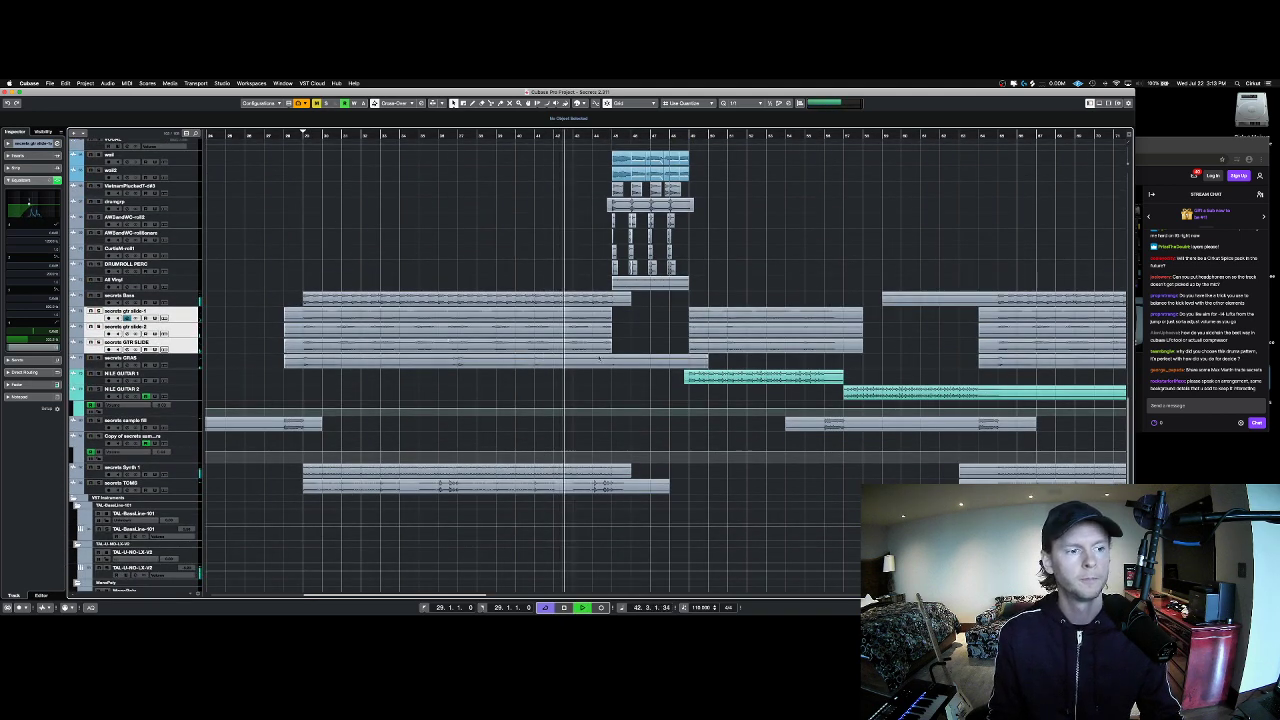
{"action": "scroll", "coordinate": [599, 357], "scroll_direction": "up", "scroll_amount": 10}
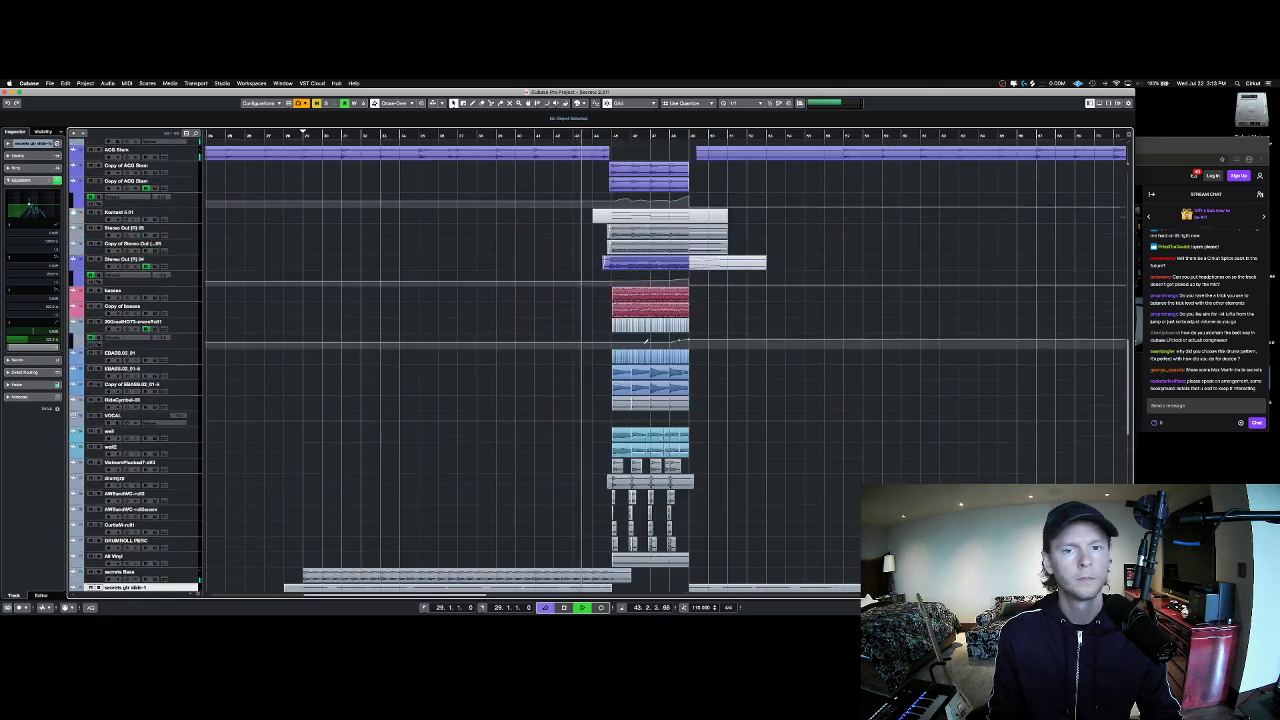
{"action": "scroll", "coordinate": [690, 137], "scroll_direction": "up", "scroll_amount": 3}
{"action": "left_click", "coordinate": [678, 136], "text": "alt"}
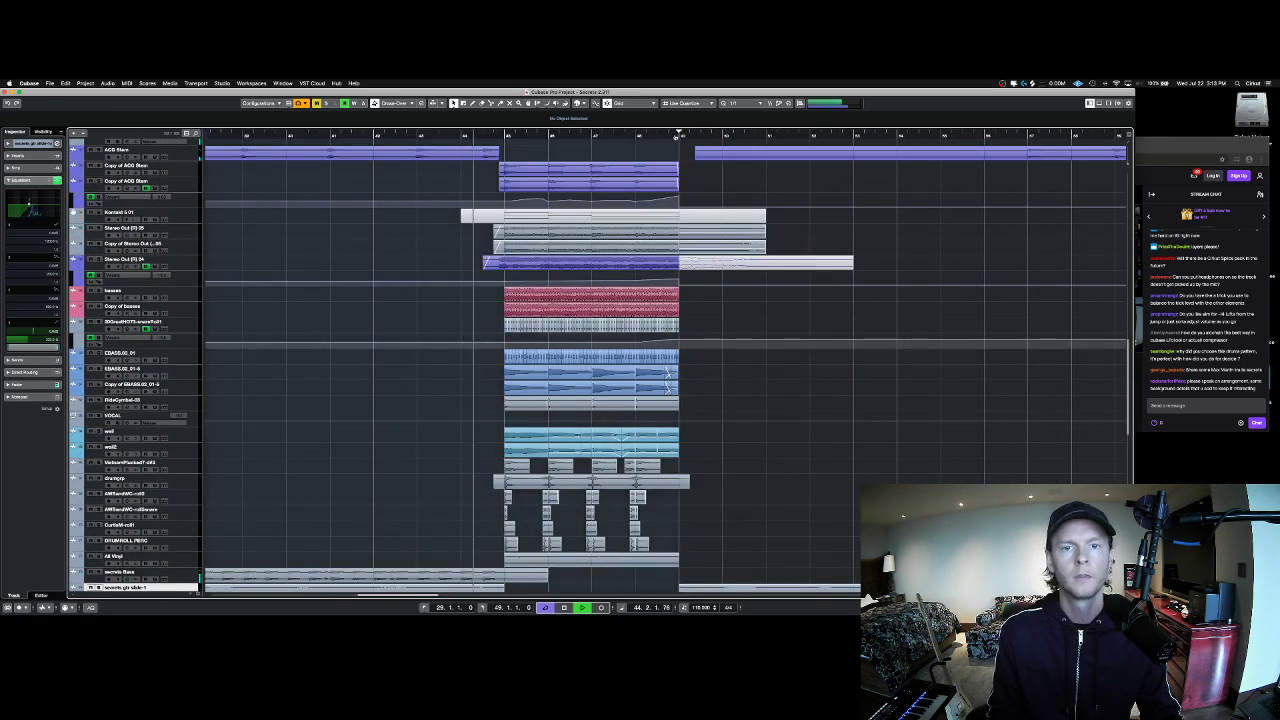
{"action": "left_click", "coordinate": [678, 136], "text": "super"}
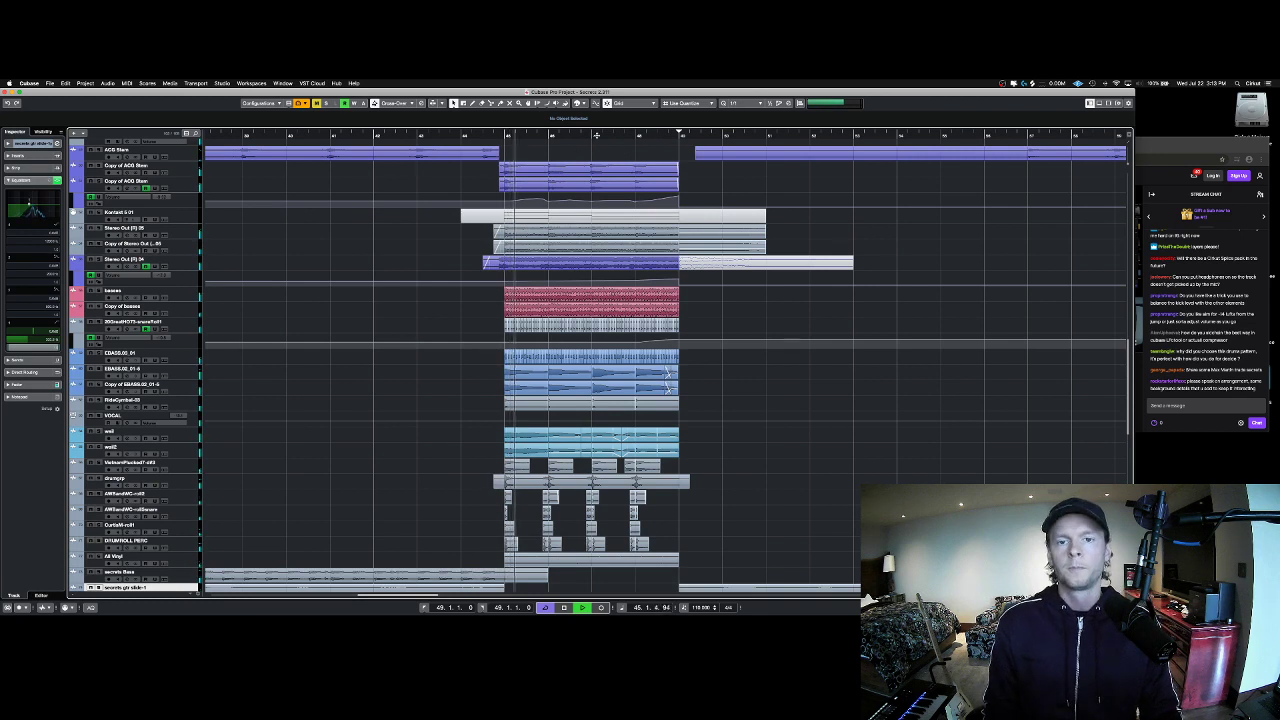
Step: Play the break to its end, stop playback, and set the locator range from bar 45 to bar 49
{"action": "left_click", "coordinate": [504, 135], "text": "super"}
{"action": "left_click", "coordinate": [504, 135], "text": "alt"}
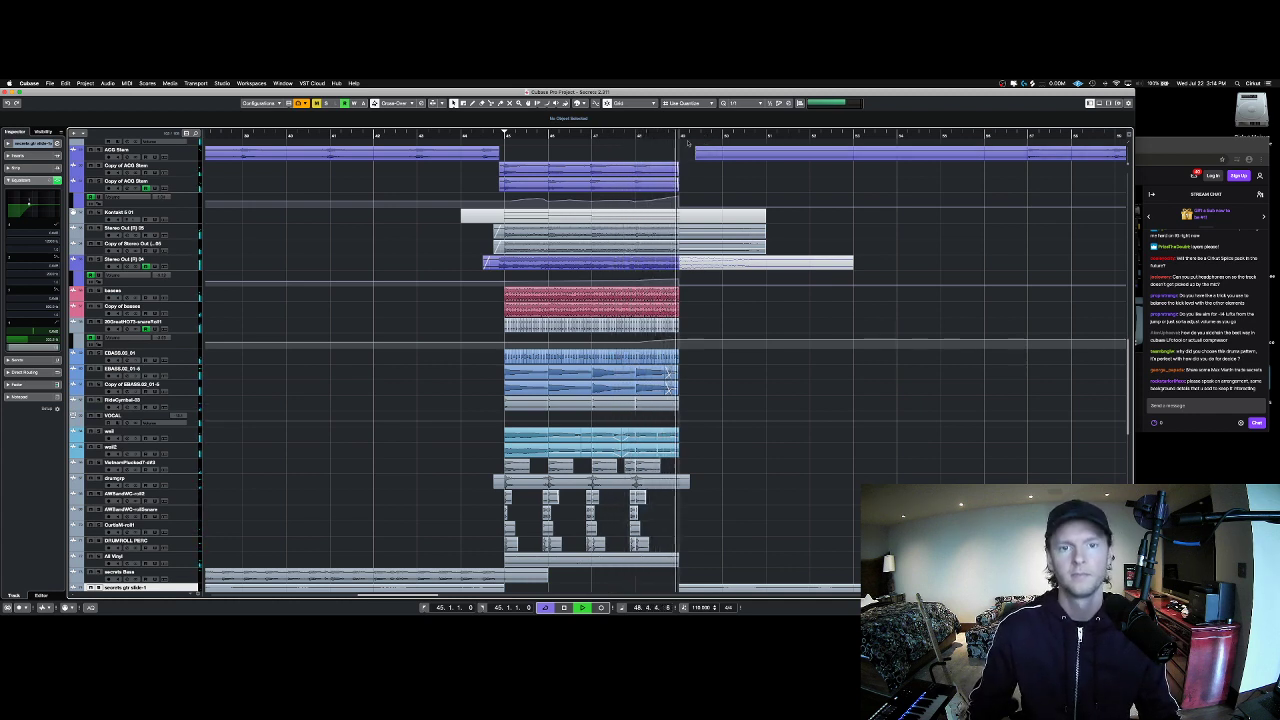
{"action": "key", "text": "space"}
{"action": "left_click_drag", "start_coordinate": [678, 134], "coordinate": [506, 138]}
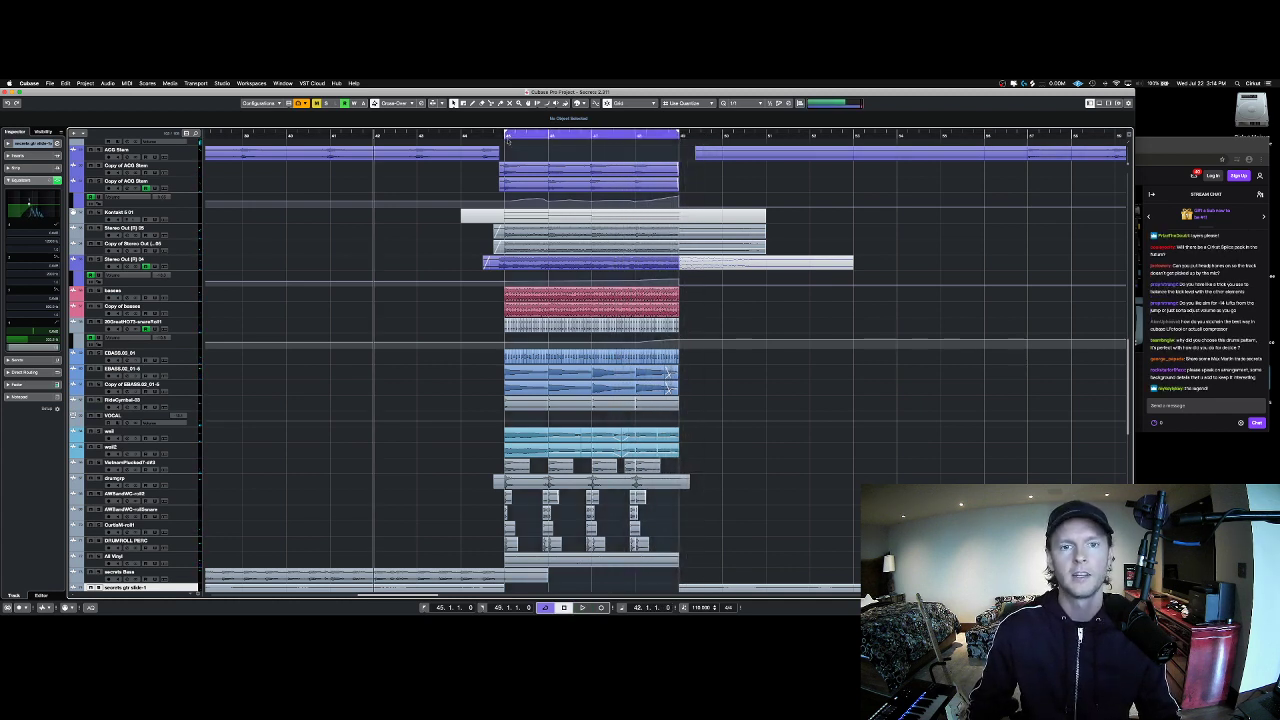
Step: Look through the drum, synth, bass and percussion tracks across the section from bar 45 to bar 49
{"action": "scroll", "coordinate": [620, 216], "scroll_direction": "up", "scroll_amount": 10}
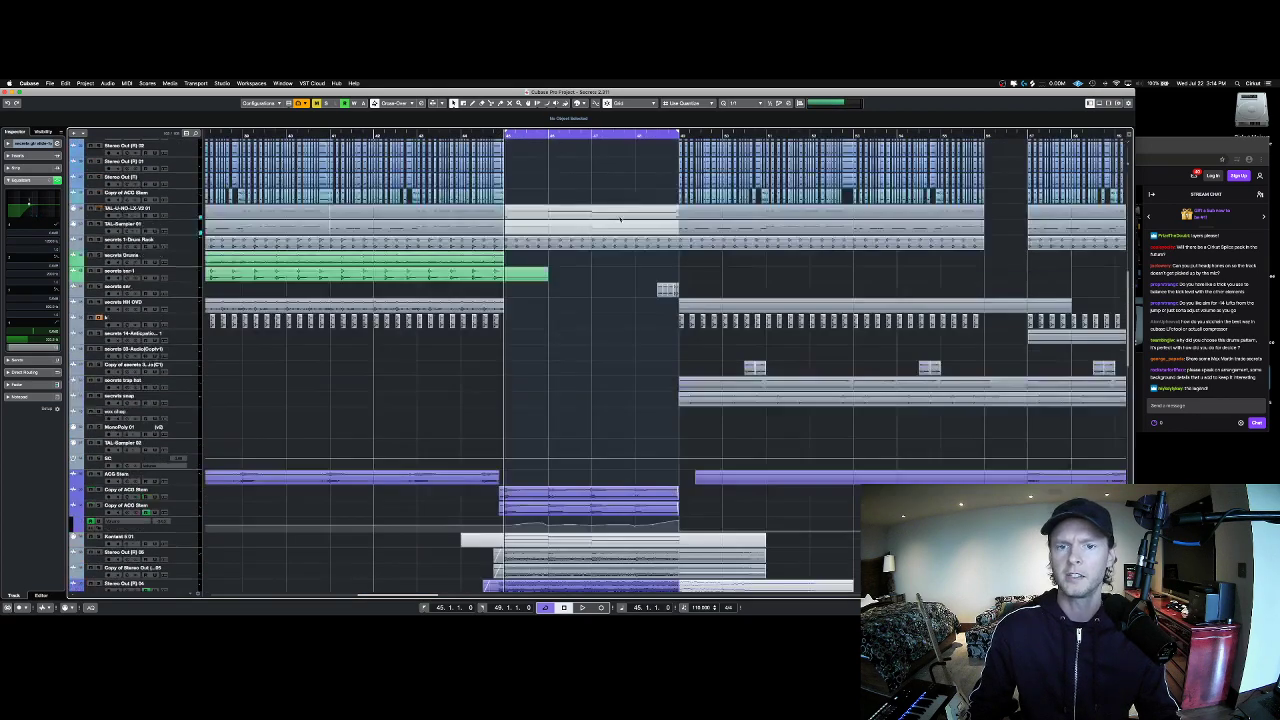
{"action": "scroll", "coordinate": [620, 218], "scroll_direction": "up", "scroll_amount": 5}
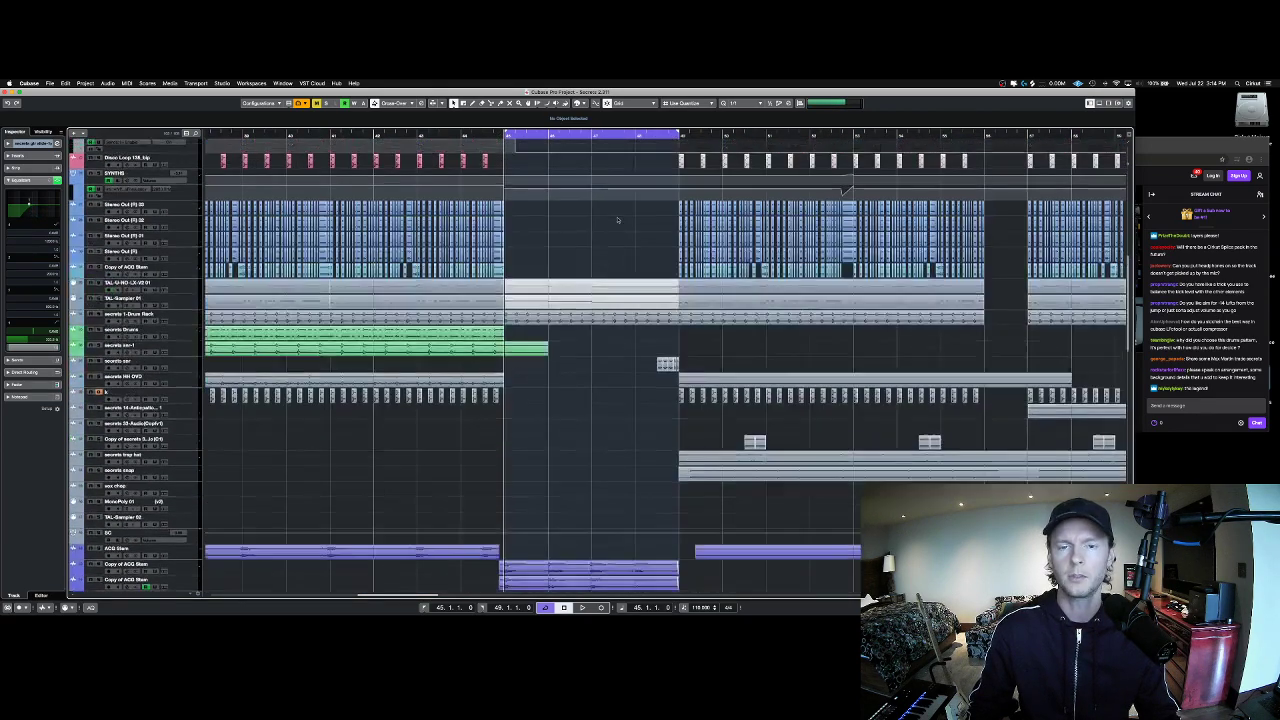
{"action": "scroll", "coordinate": [617, 219], "scroll_direction": "up", "scroll_amount": 8}
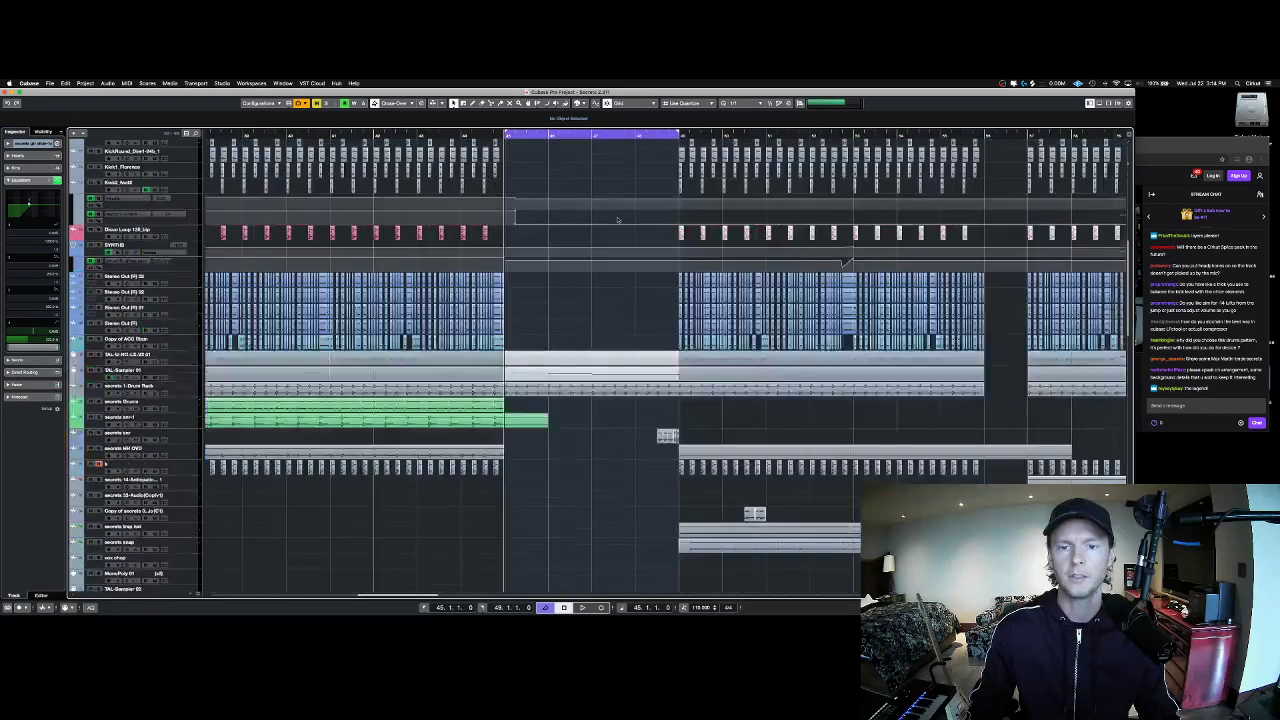
{"action": "scroll", "coordinate": [617, 219], "scroll_direction": "up", "scroll_amount": 10}
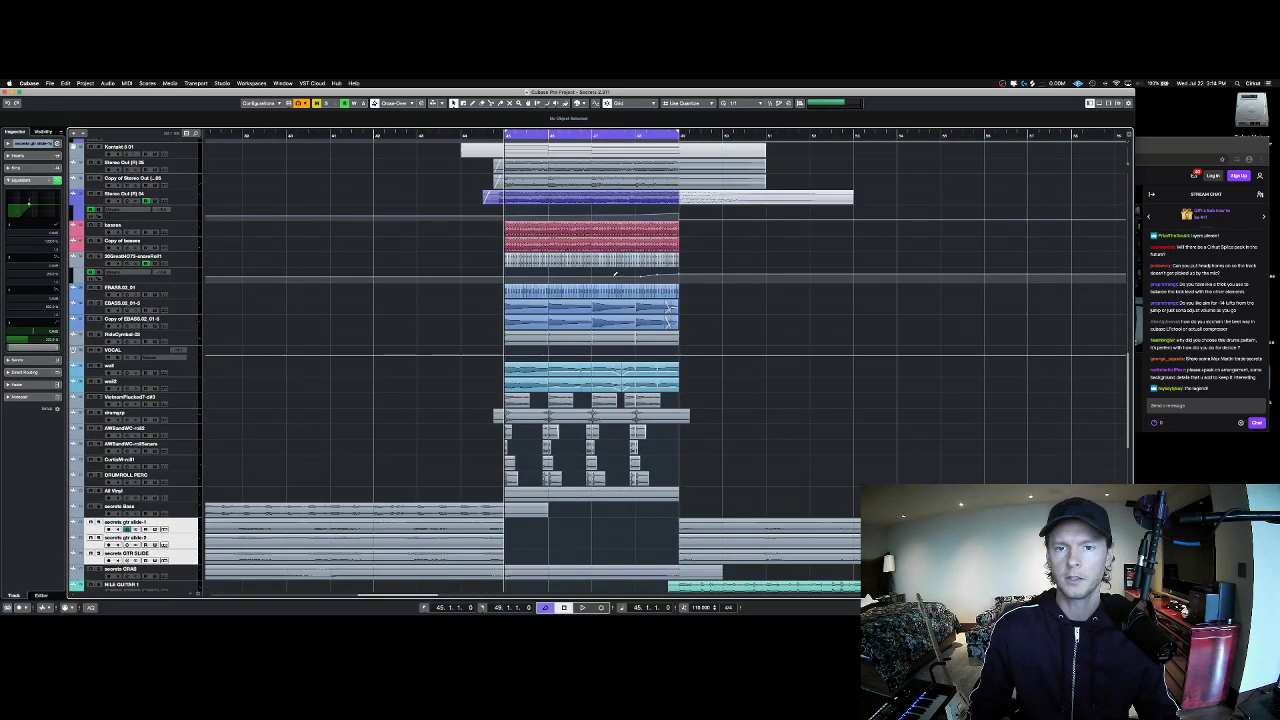
Step: Solo and audition the two Copy of ACG Stem tracks over the looped section, individually and together
{"action": "scroll", "coordinate": [305, 279], "scroll_direction": "up", "scroll_amount": 8}
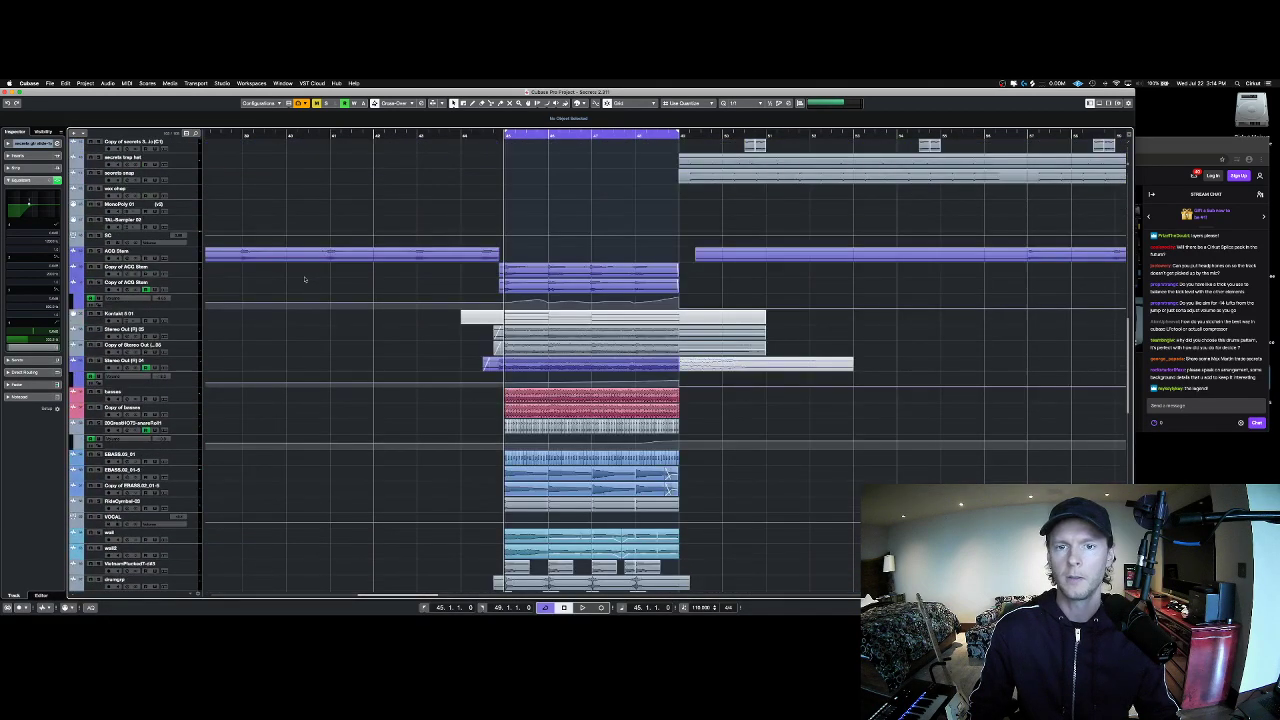
{"action": "left_click", "coordinate": [160, 284]}
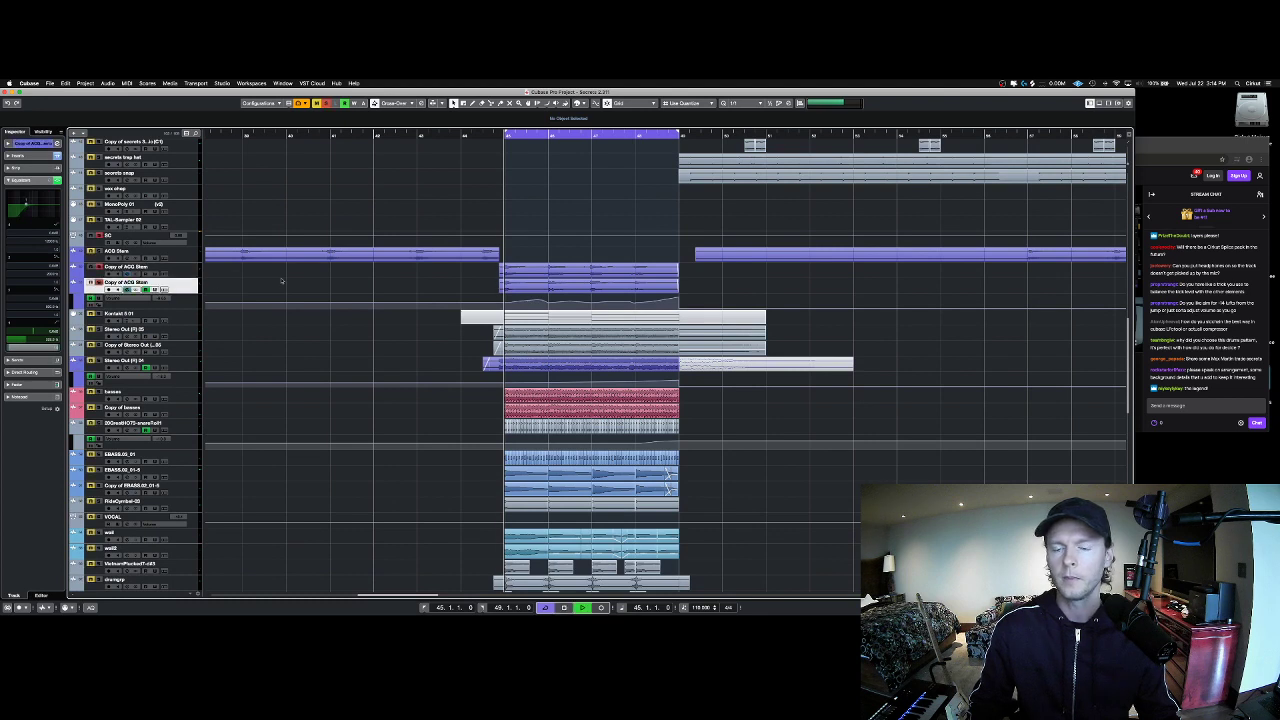
{"action": "key", "text": "space"}
{"action": "key", "text": "Up"}
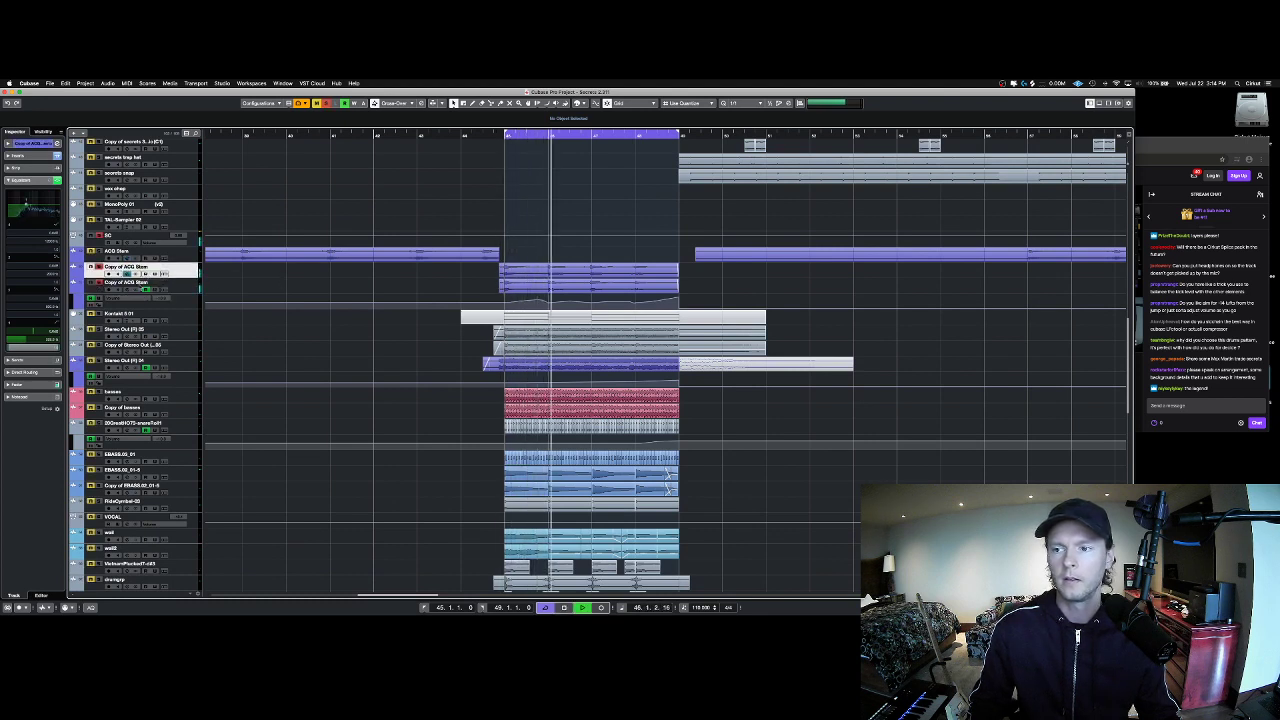
{"action": "key", "text": "Down"}
{"action": "key", "text": "Up"}
{"action": "key", "text": "Down"}
{"action": "key", "text": "space"}
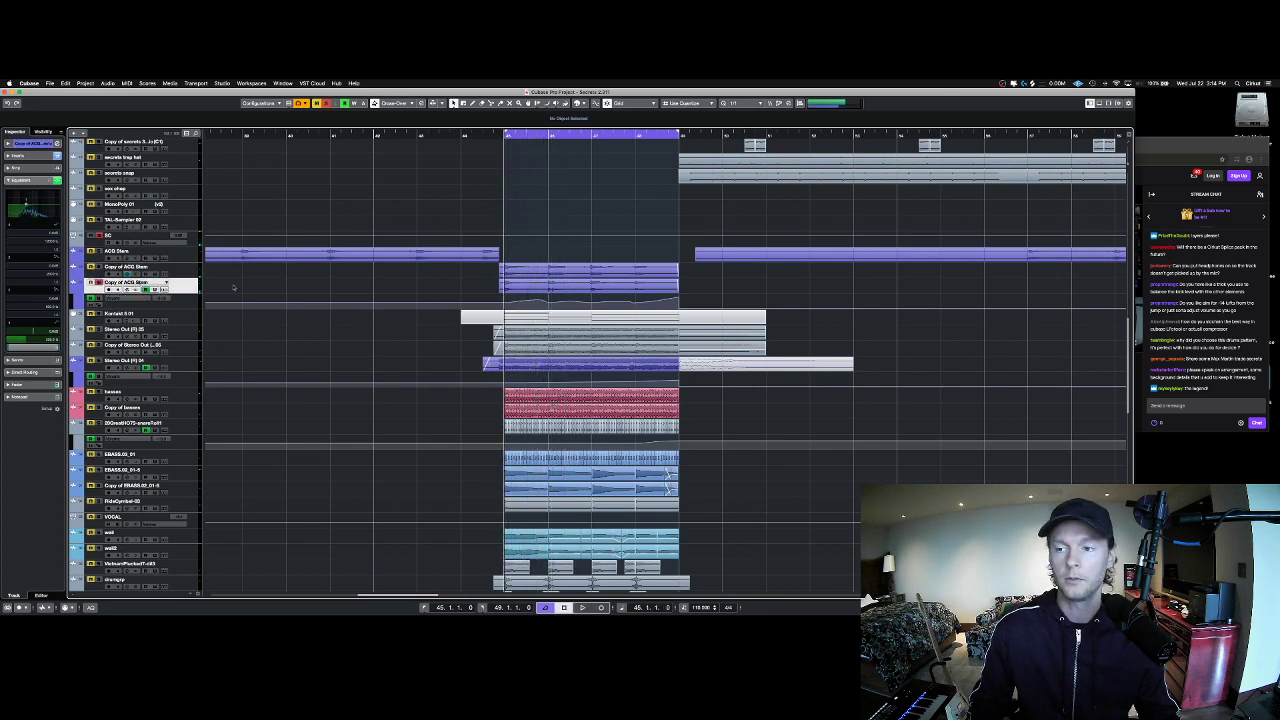
{"action": "key", "text": "space"}
{"action": "key", "text": "shift+Up"}
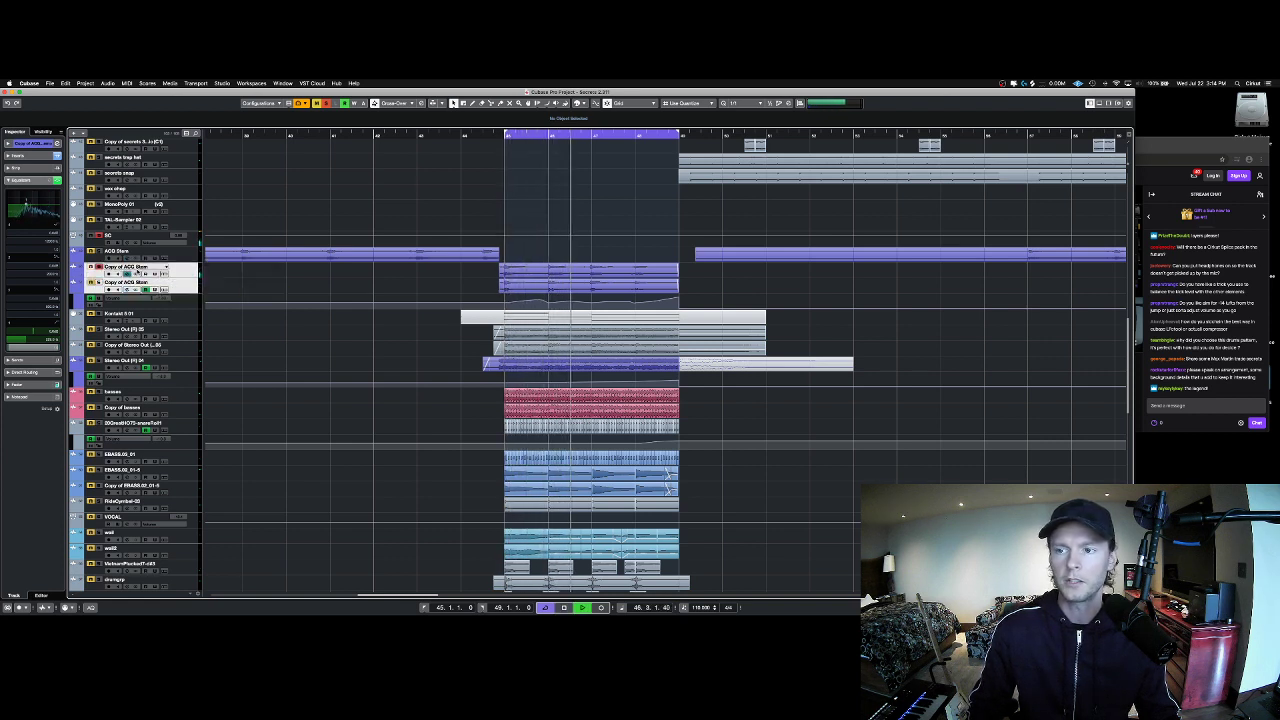
Step: Audition the URS Saturation insert on the upper Copy of ACG Stem track and close its window
{"action": "left_click", "coordinate": [130, 267]}
{"action": "left_click", "coordinate": [40, 173]}
{"action": "key", "text": "space"}
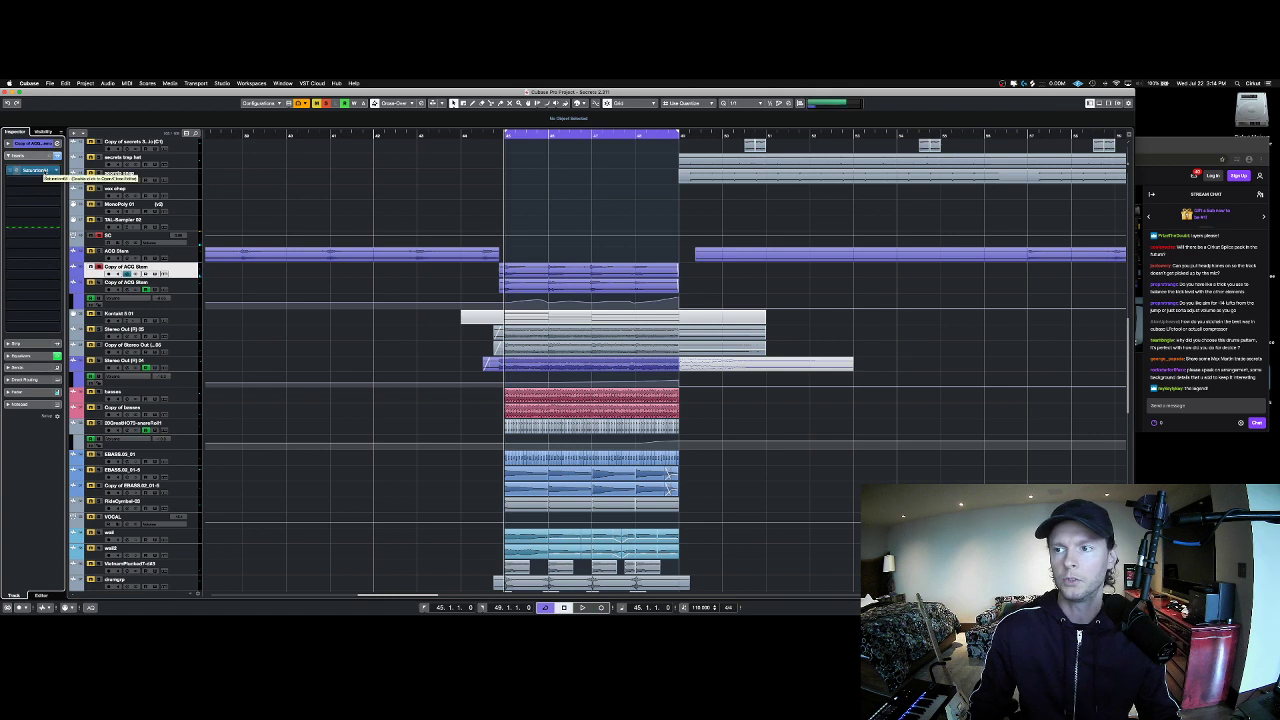
{"action": "key", "text": "space"}
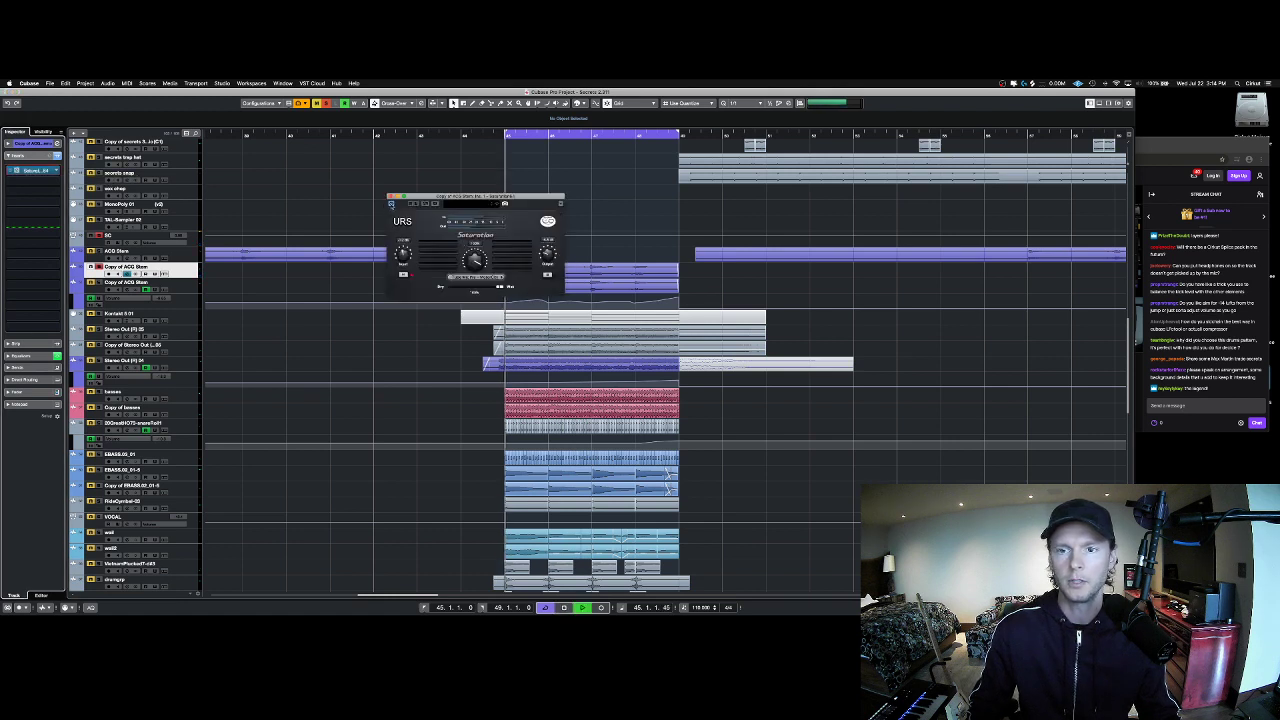
{"action": "left_click", "coordinate": [391, 204]}
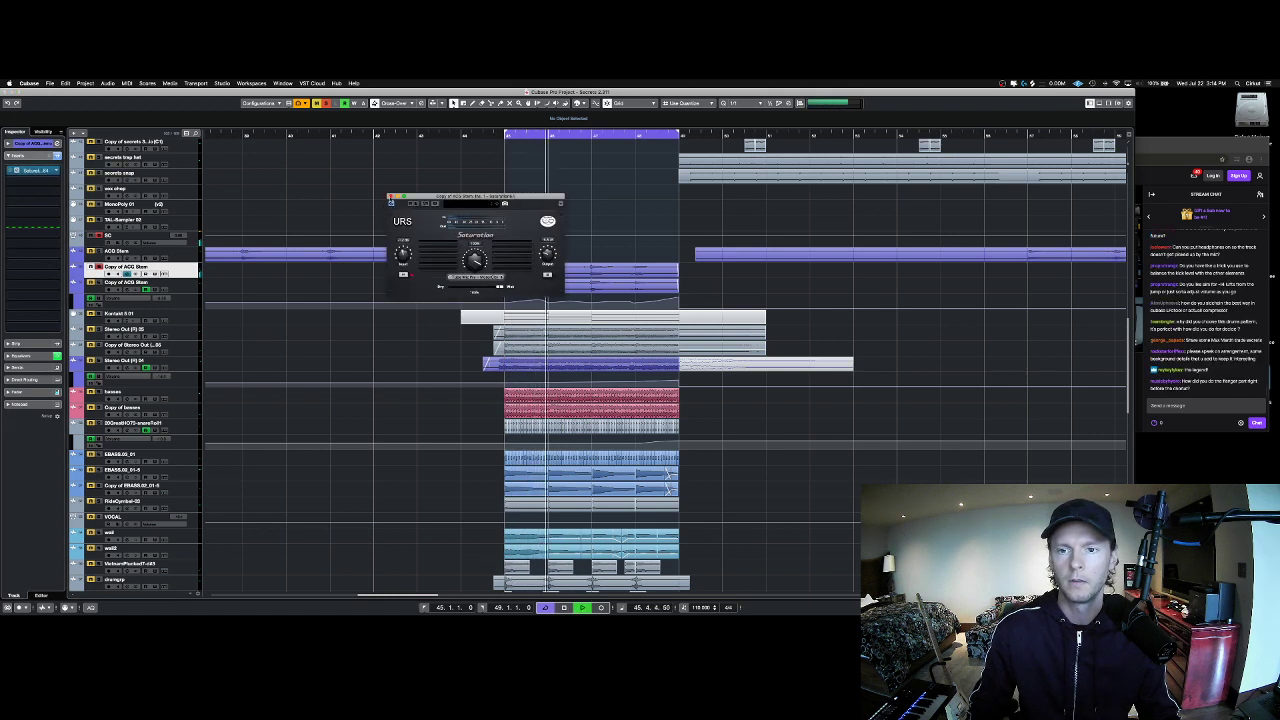
{"action": "left_click", "coordinate": [390, 196]}
Step: Audition the lower Copy of ACG Stem track with its Saturation and GTR amp inserts bypassed and active
{"action": "left_click", "coordinate": [136, 282]}
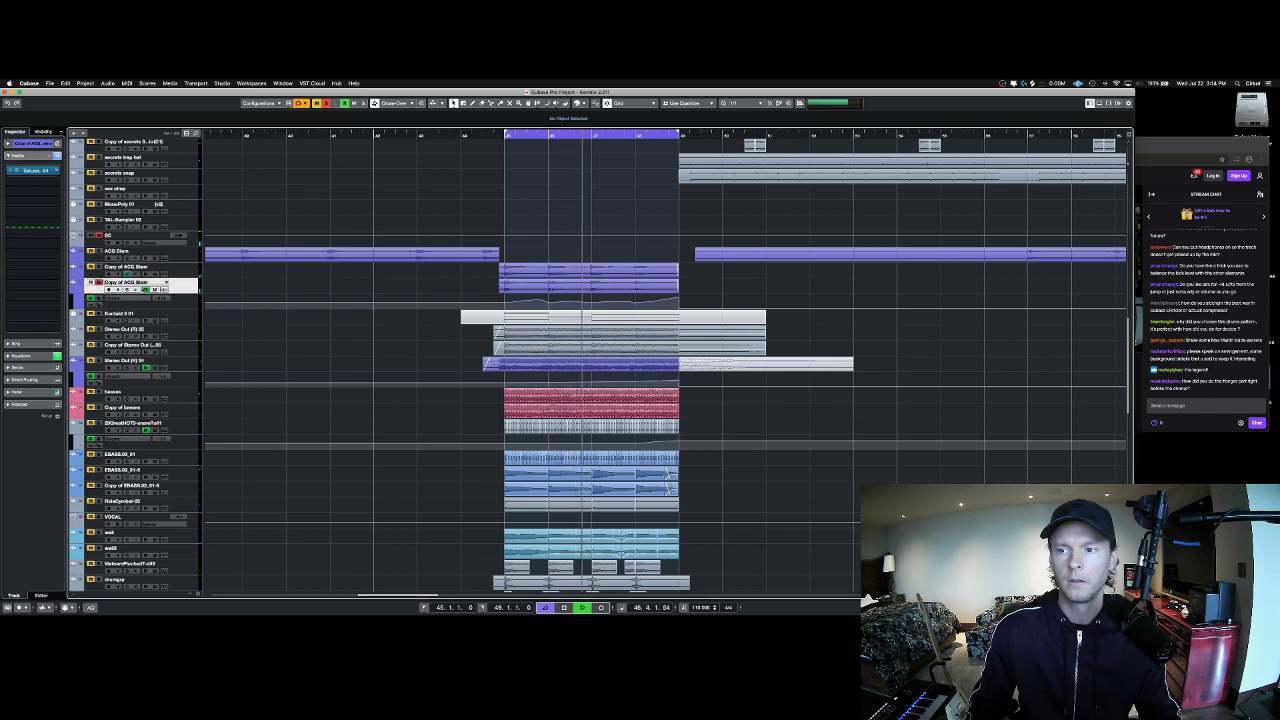
{"action": "key", "text": "space"}
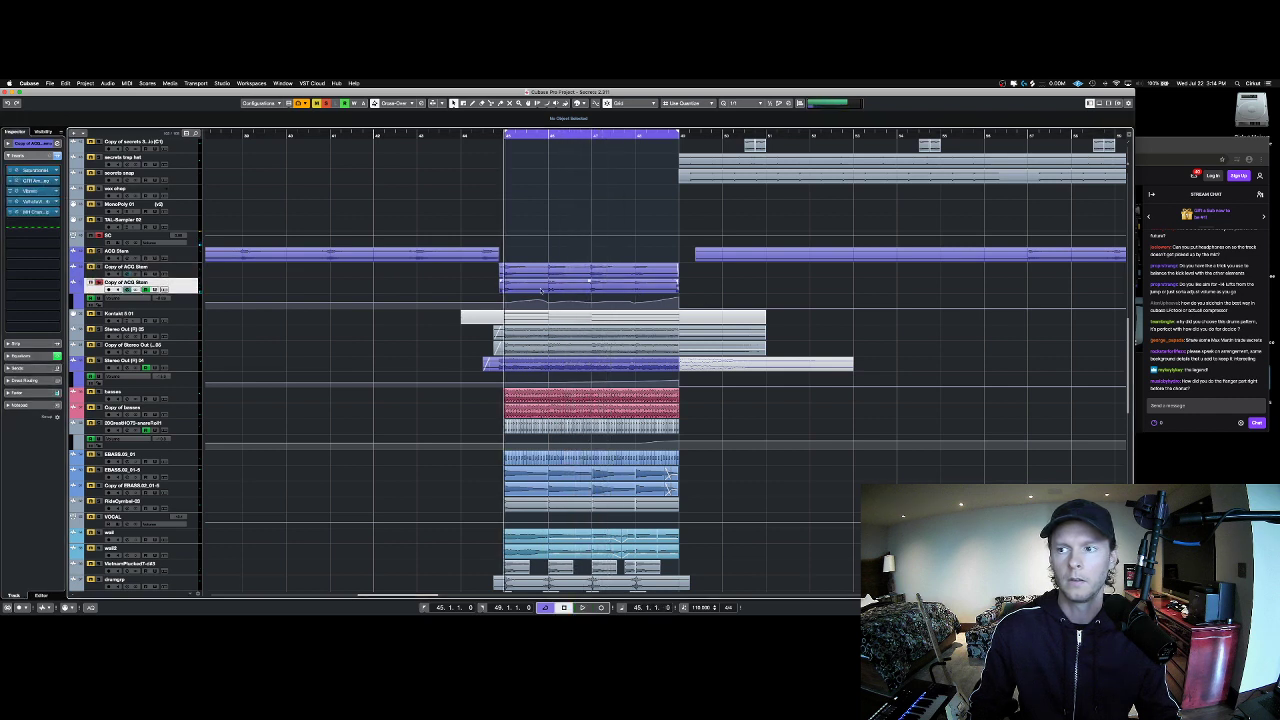
{"action": "left_click", "coordinate": [541, 288]}
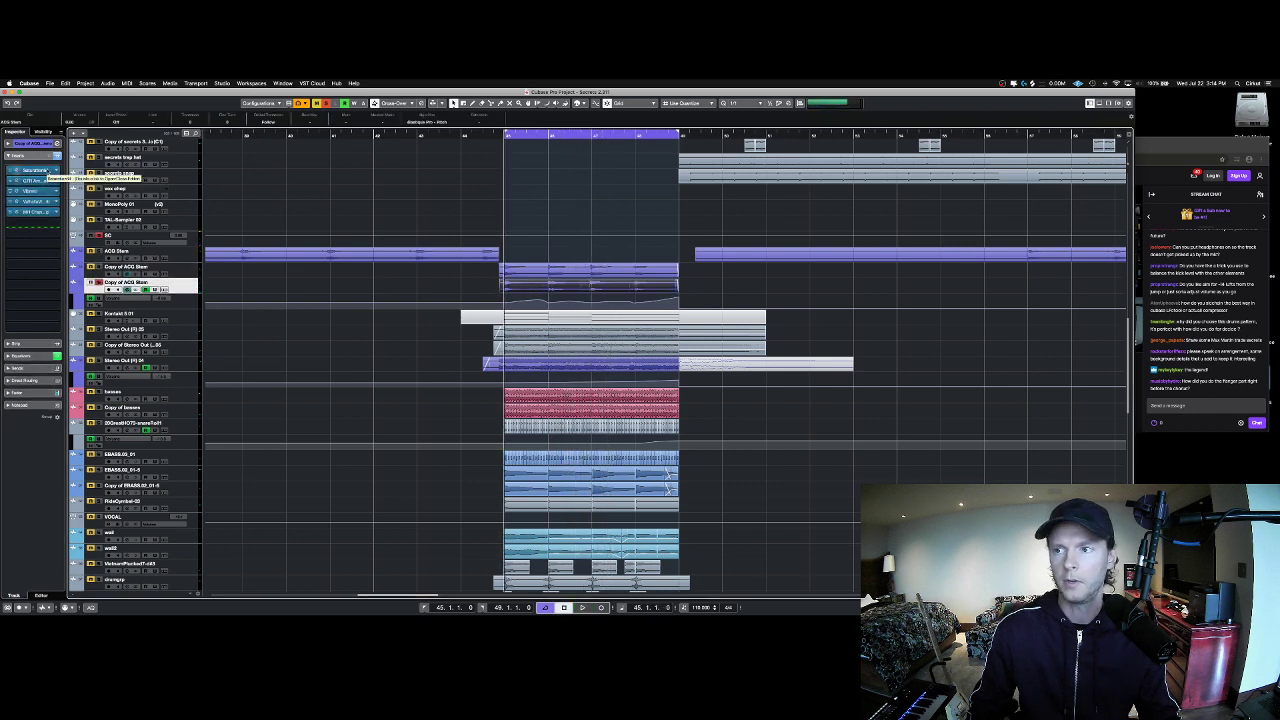
{"action": "left_click", "coordinate": [40, 171]}
{"action": "key", "text": "space"}
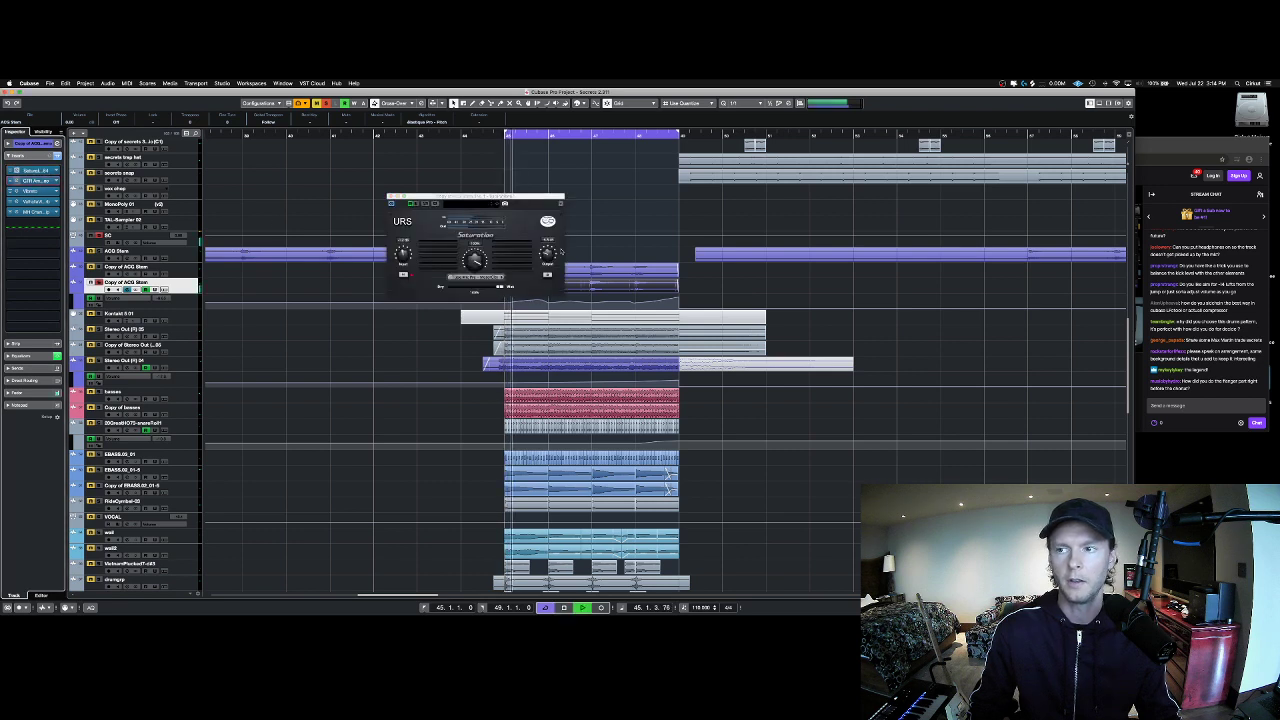
{"action": "left_click", "coordinate": [40, 181]}
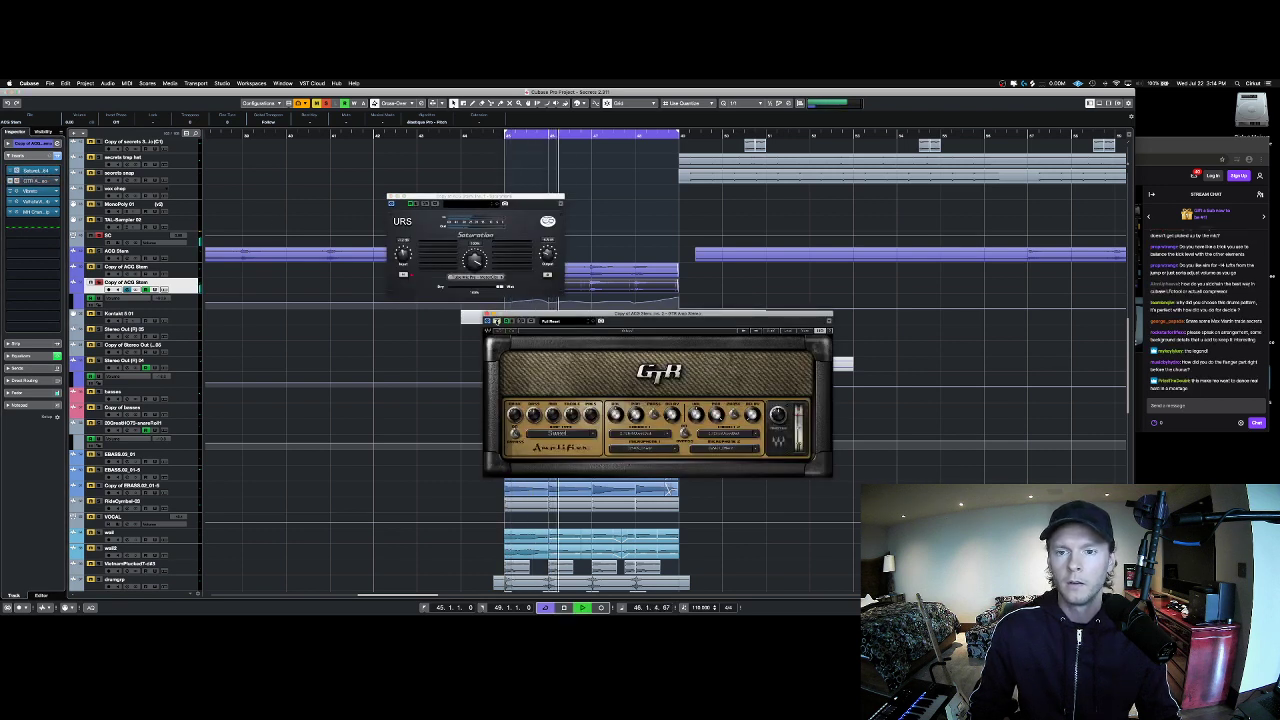
{"action": "left_click", "coordinate": [390, 205]}
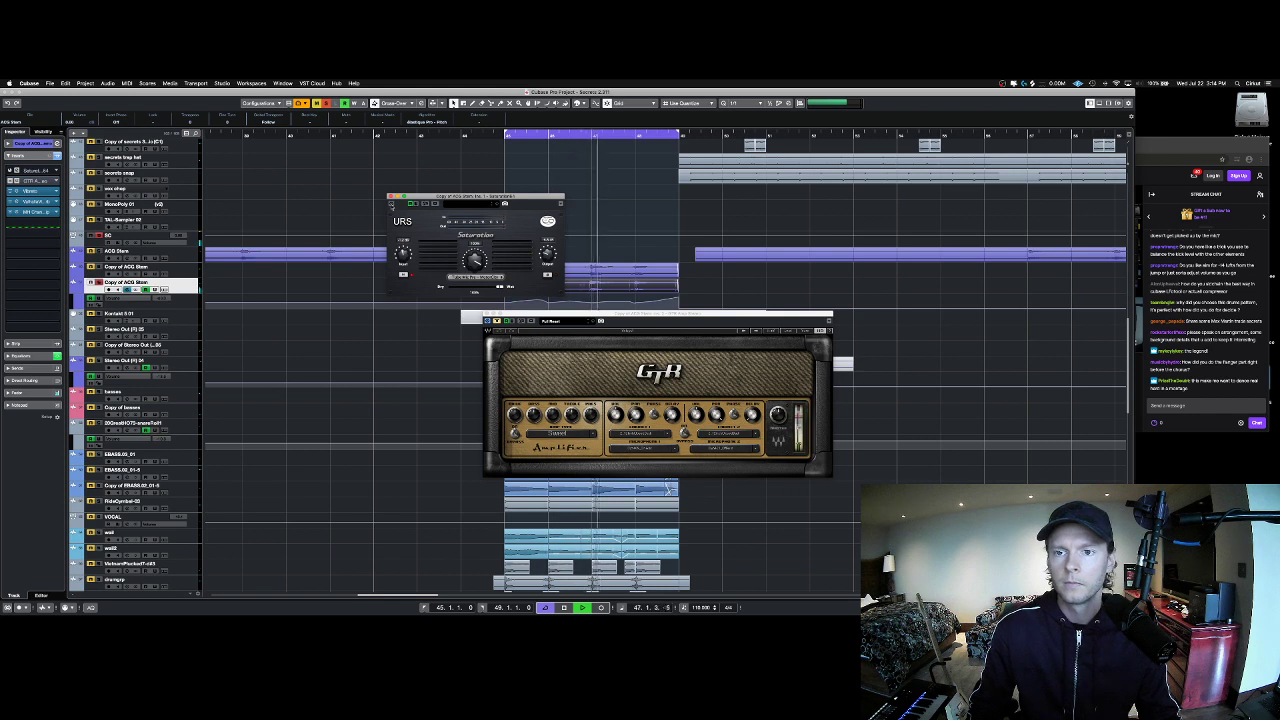
{"action": "left_click", "coordinate": [391, 204]}
{"action": "left_click", "coordinate": [487, 321]}
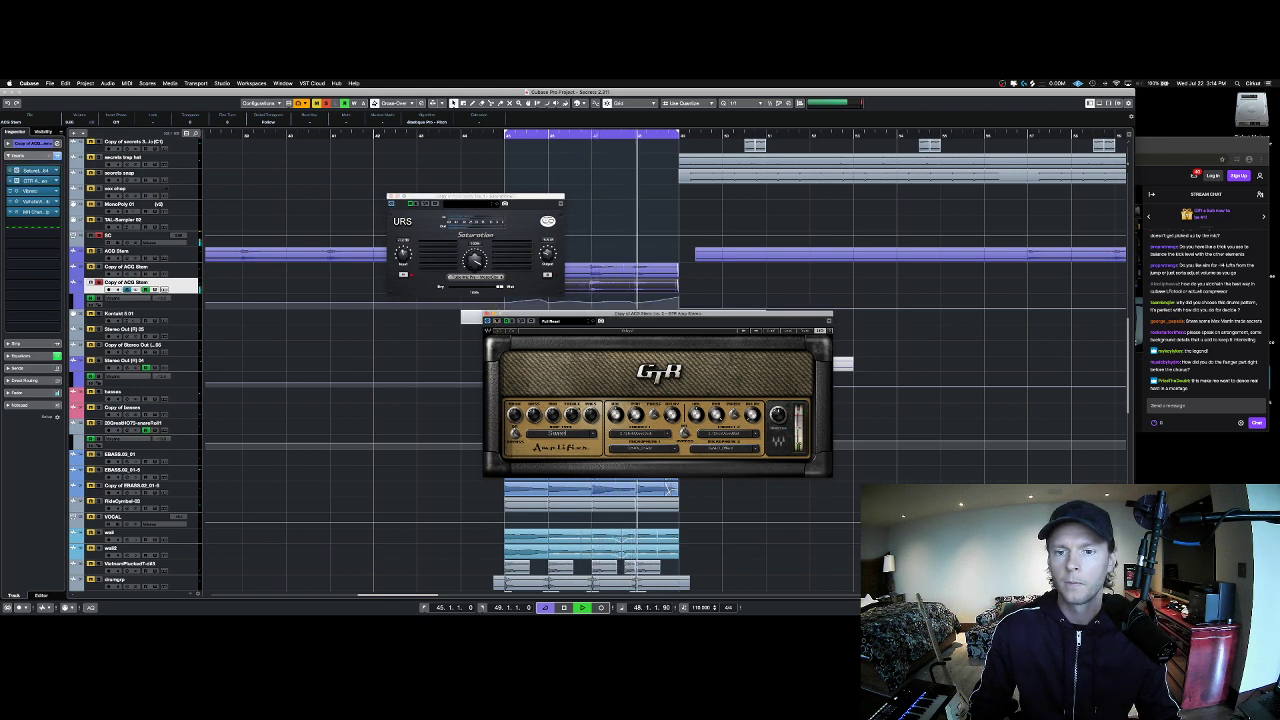
{"action": "key", "text": "space"}
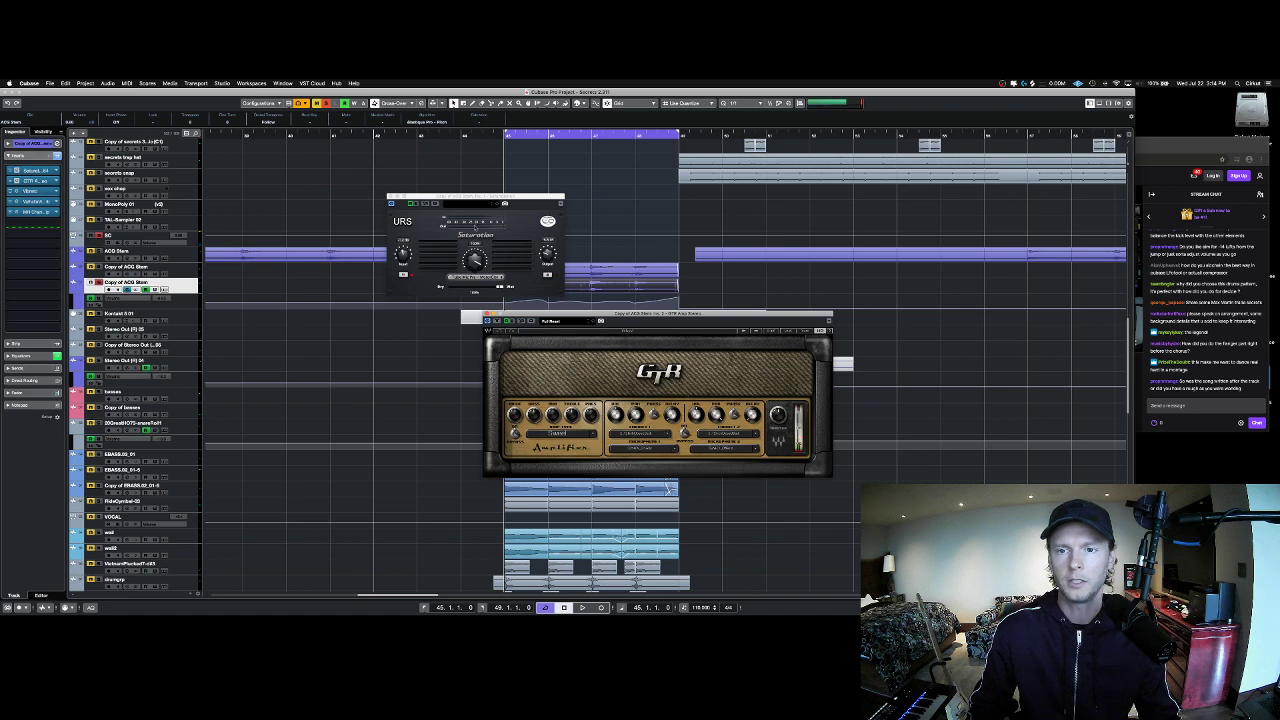
Step: Move the Saturation window aside, and close the Saturation and GTR amp windows
{"action": "left_click", "coordinate": [452, 196]}
{"action": "left_click_drag", "start_coordinate": [445, 197], "coordinate": [412, 185]}
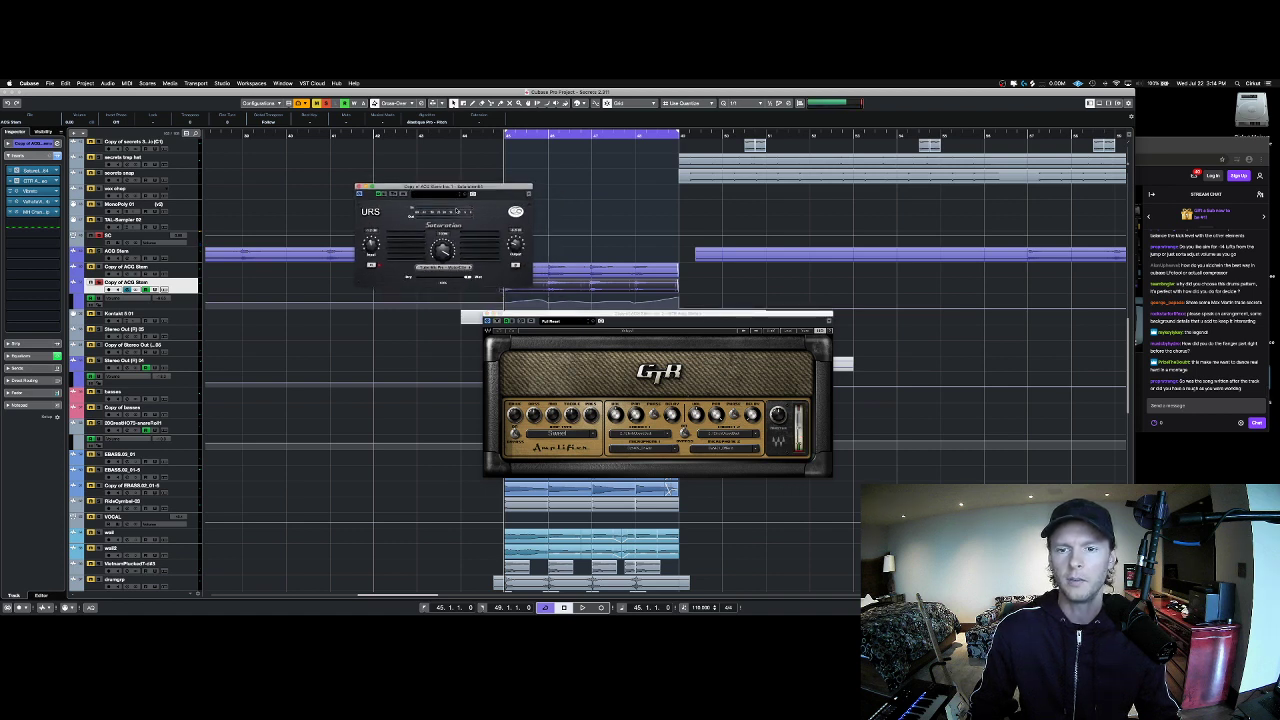
{"action": "left_click_drag", "start_coordinate": [481, 192], "coordinate": [460, 184]}
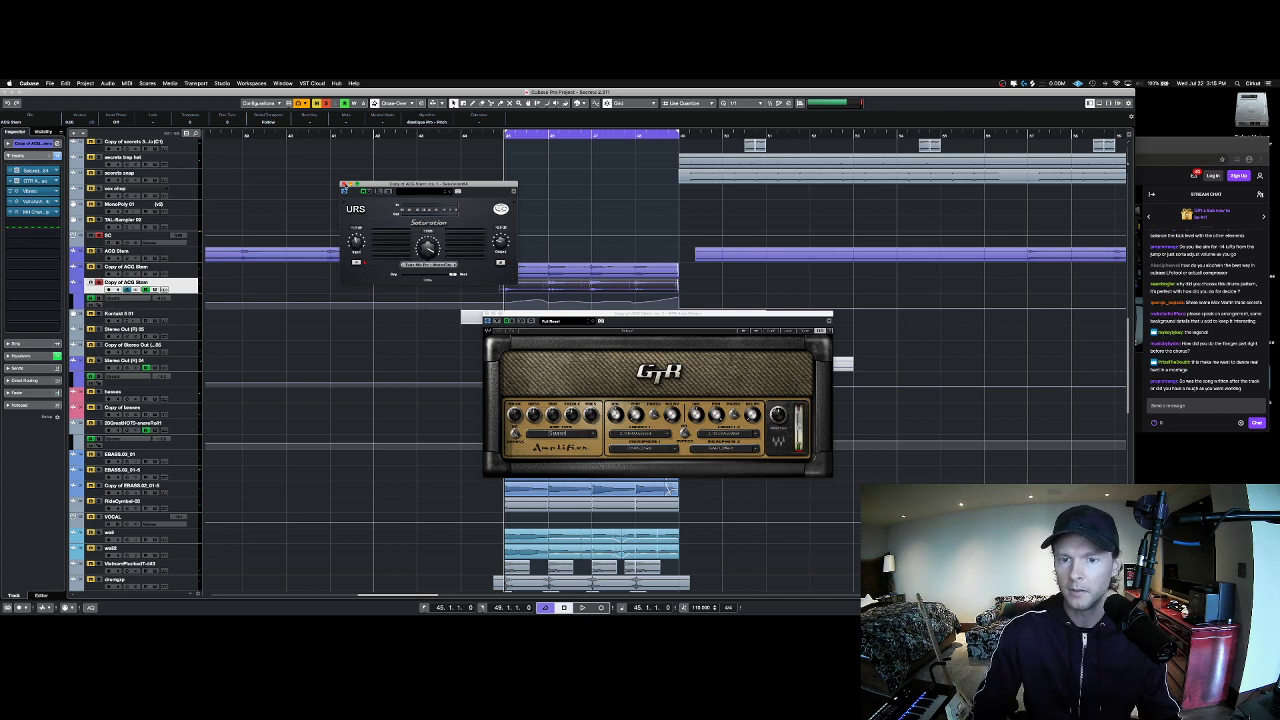
{"action": "left_click", "coordinate": [345, 184]}
{"action": "left_click", "coordinate": [487, 314]}
{"action": "left_click", "coordinate": [487, 314]}
{"action": "left_click", "coordinate": [350, 222]}
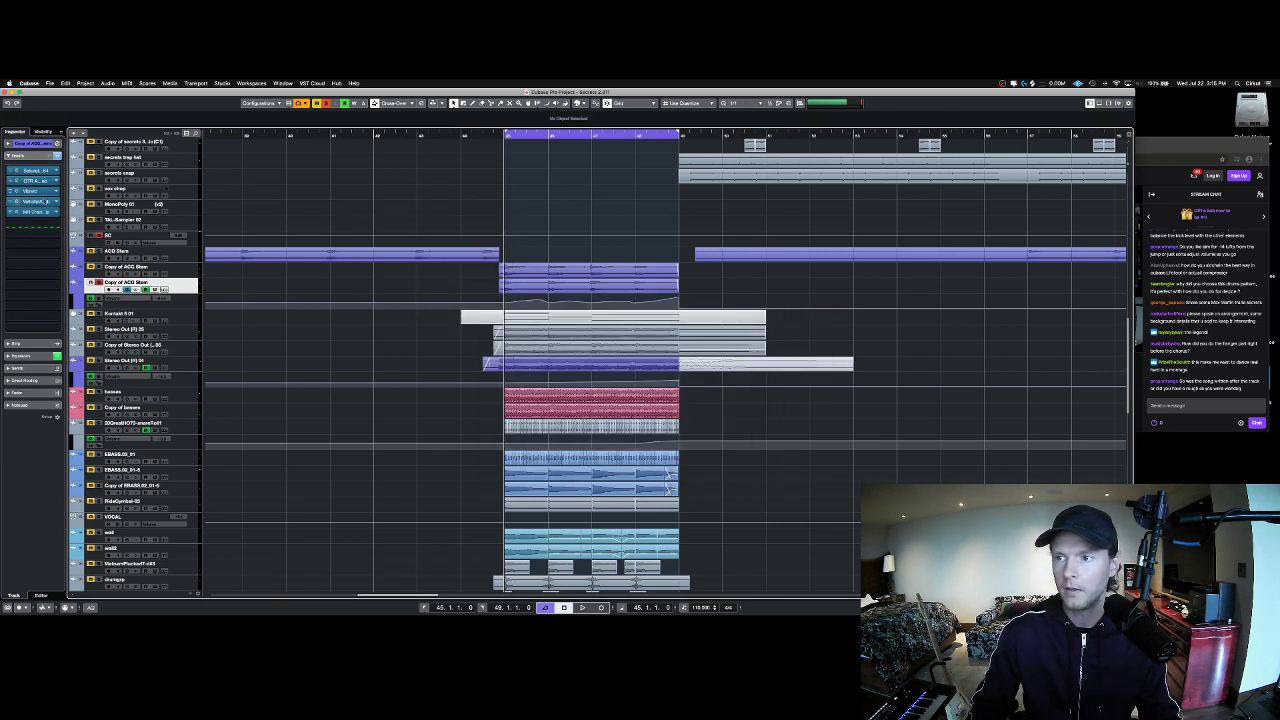
Step: Open the Vibrato insert on the lower Copy of ACG Stem track and audition its effect on the loop
{"action": "key", "text": "space"}
{"action": "left_click", "coordinate": [36, 191]}
{"action": "left_click_drag", "start_coordinate": [206, 182], "coordinate": [505, 197]}
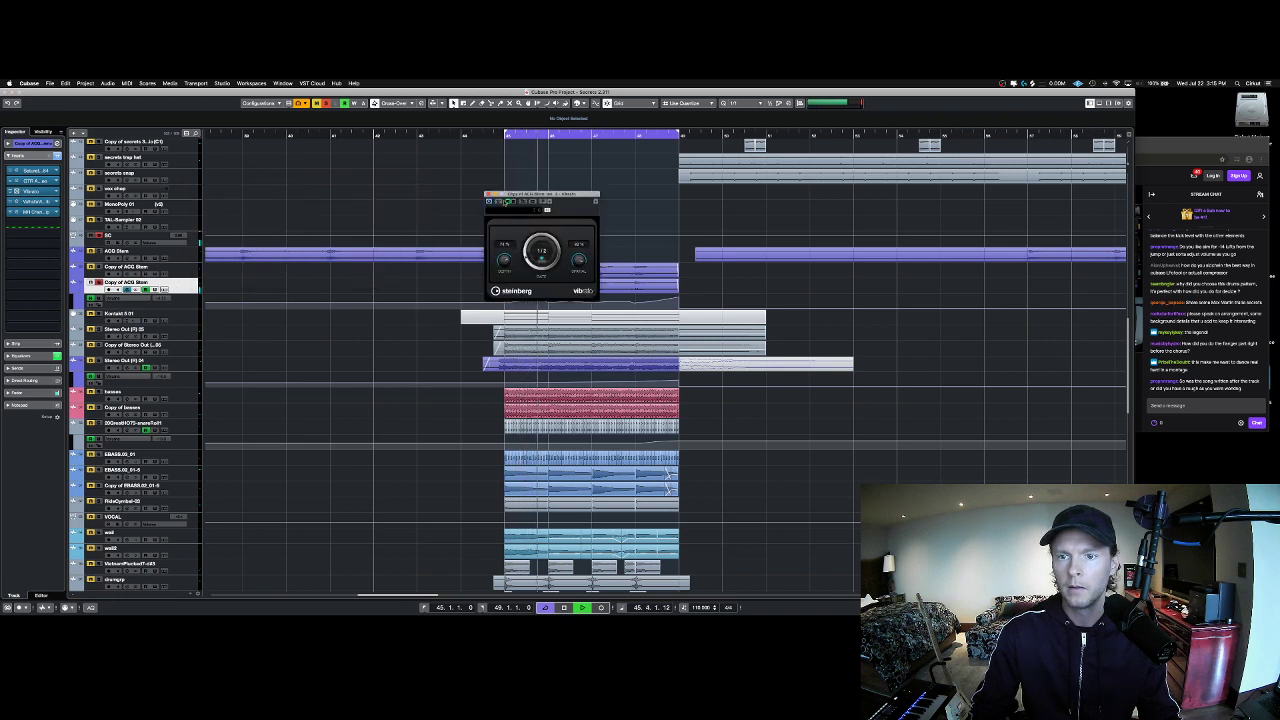
{"action": "key", "text": "space"}
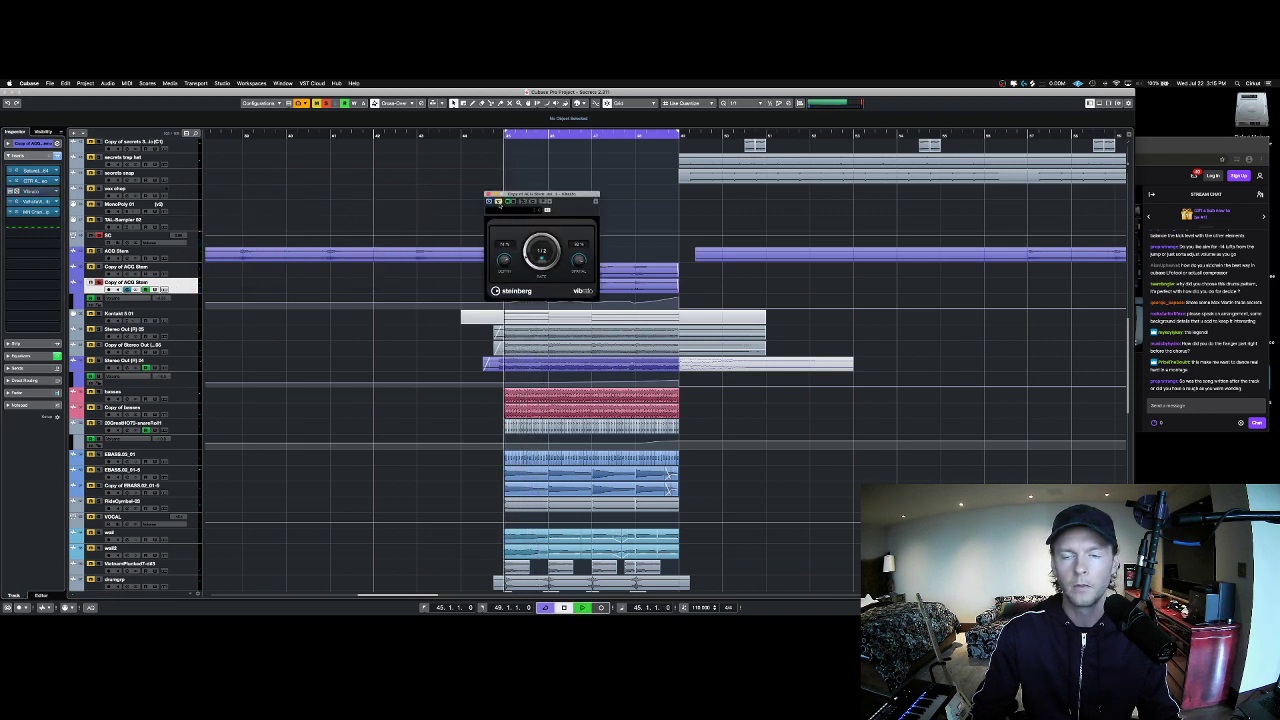
{"action": "left_click_drag", "start_coordinate": [551, 195], "coordinate": [481, 199]}
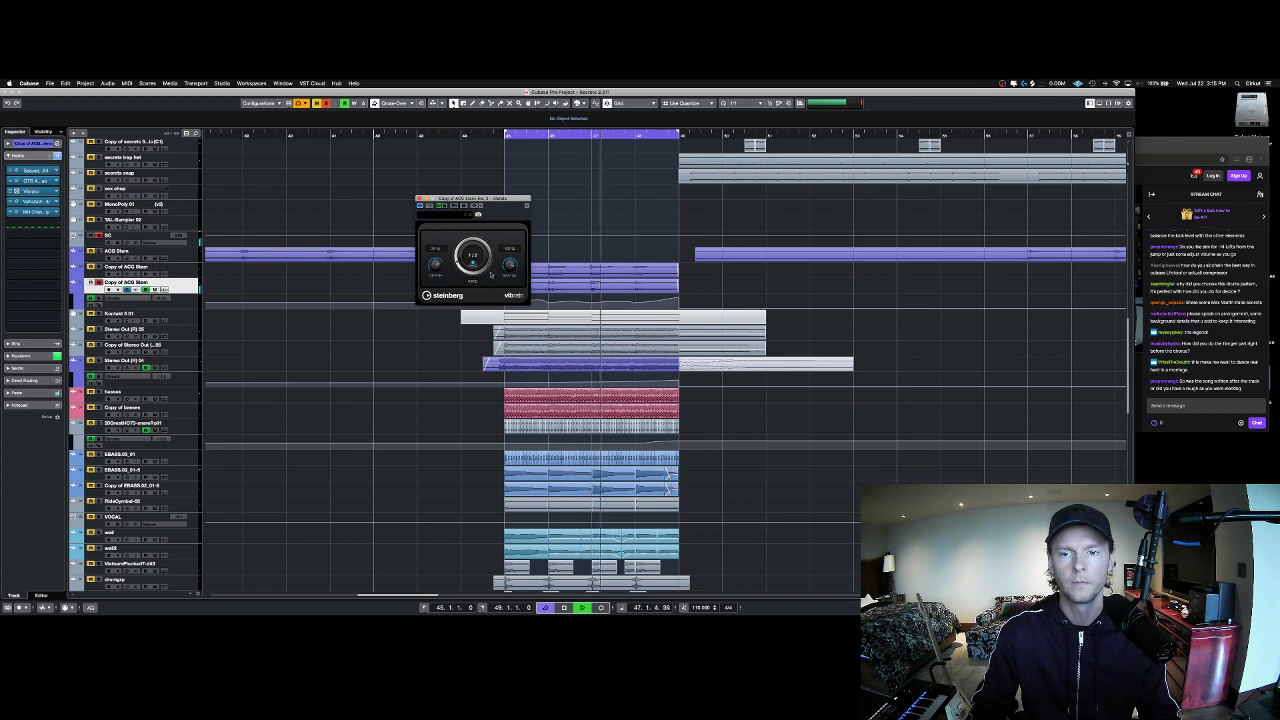
{"action": "key", "text": "space"}
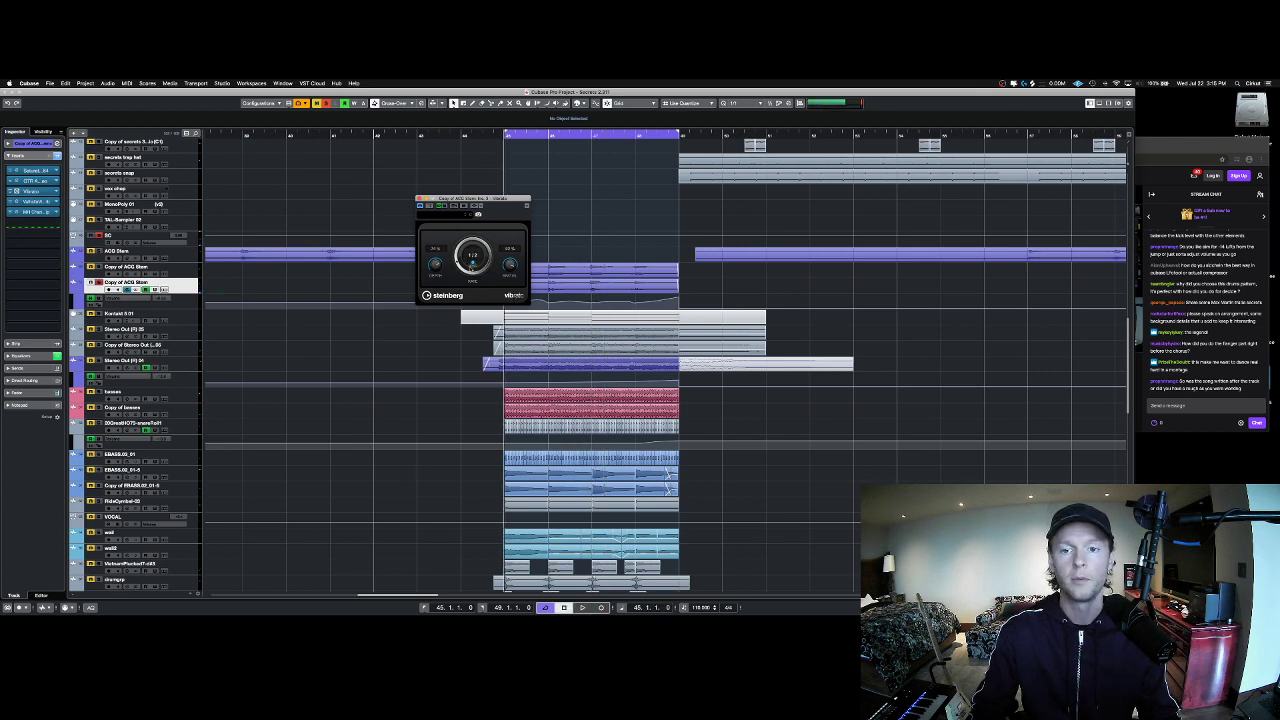
Step: Compare the looped stem with Vibrato bypassed and active, try its rate control, and close the plug-in
{"action": "left_click_drag", "start_coordinate": [472, 198], "coordinate": [667, 304]}
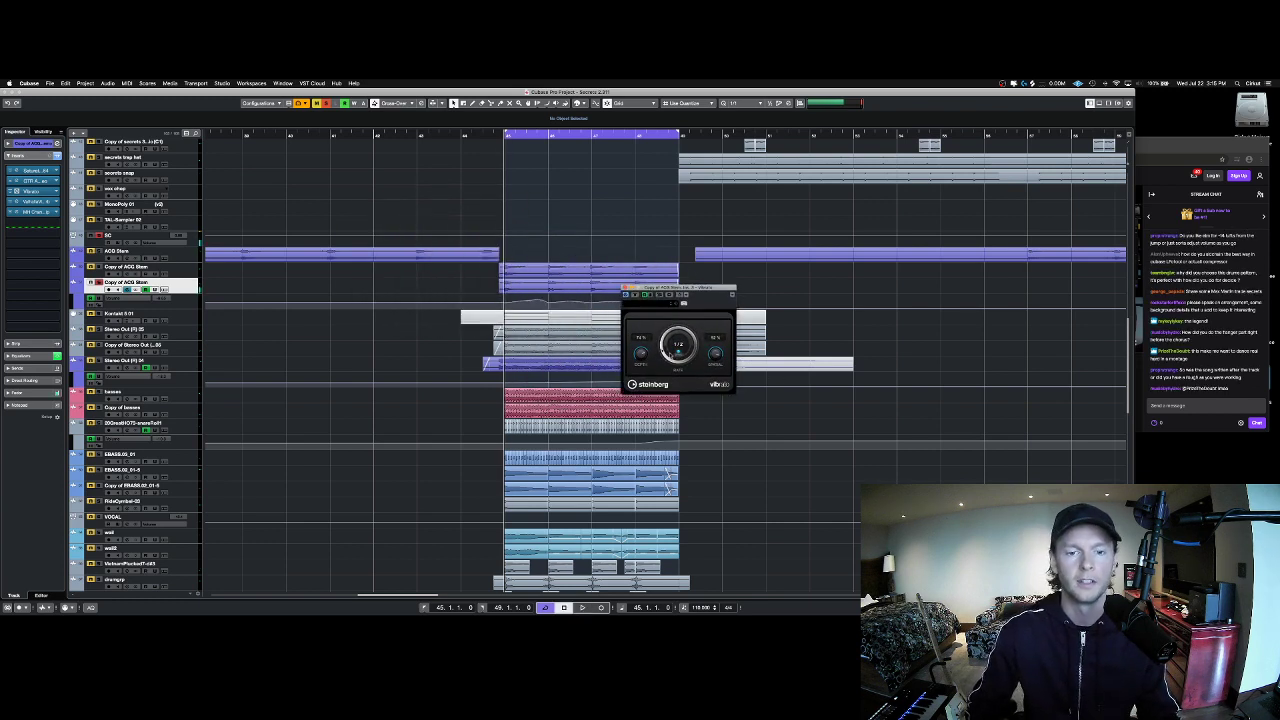
{"action": "key", "text": "space"}
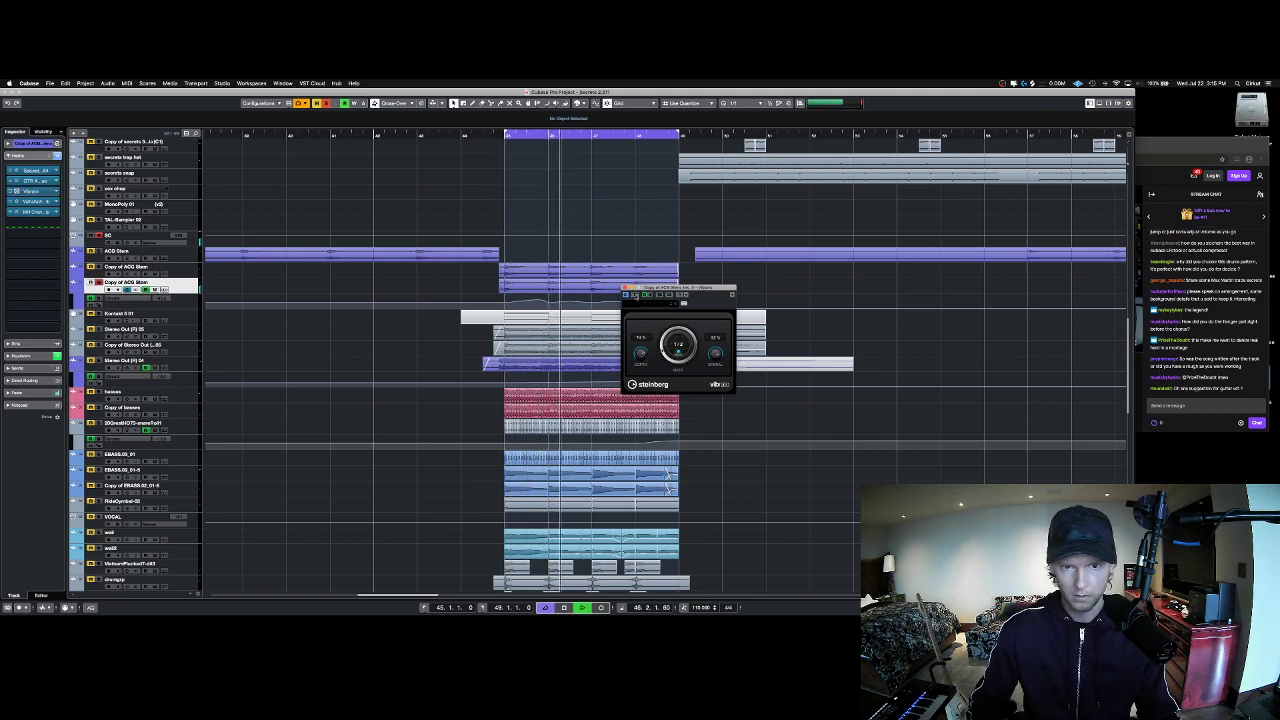
{"action": "key", "text": "space"}
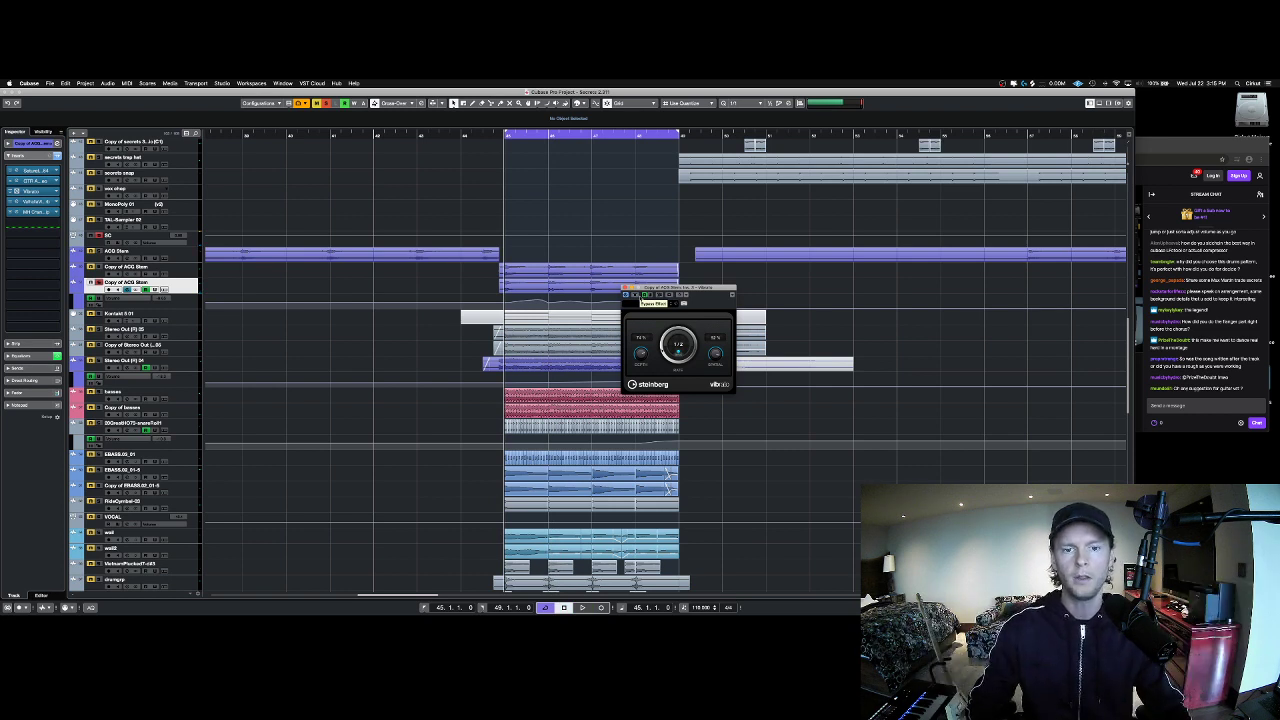
{"action": "key", "text": "space"}
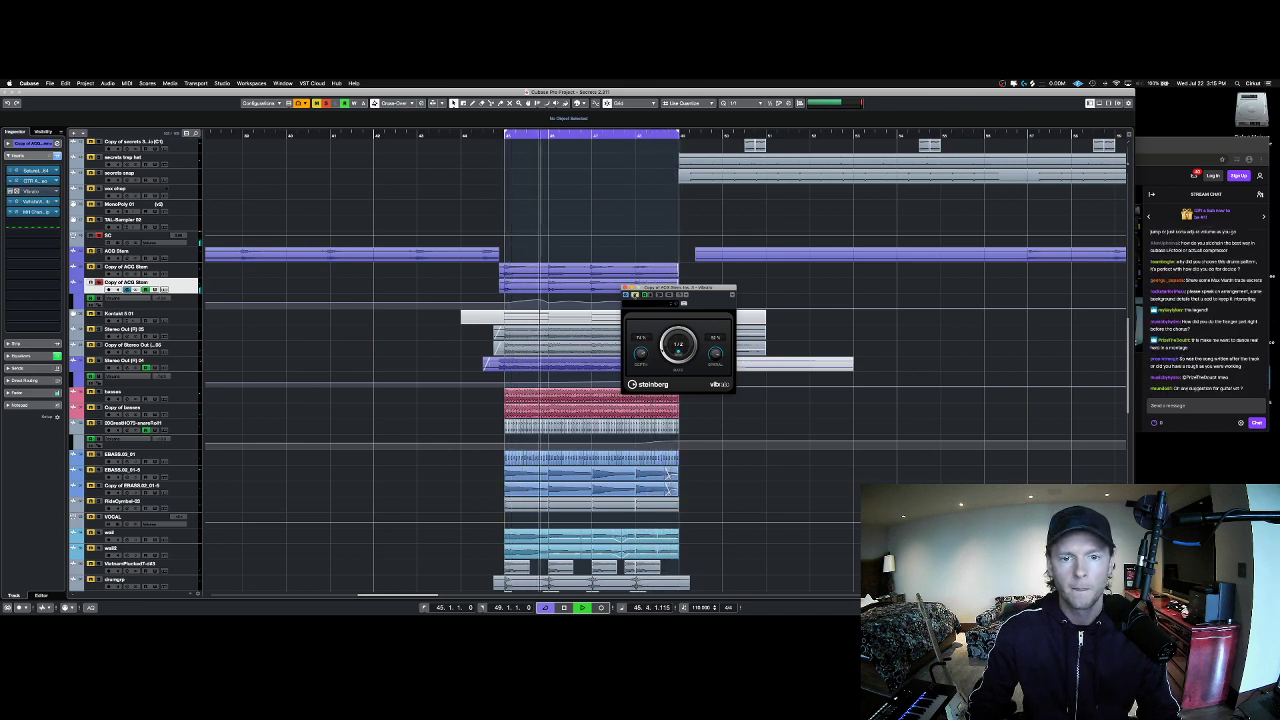
{"action": "left_click_drag", "start_coordinate": [661, 345], "coordinate": [668, 341]}
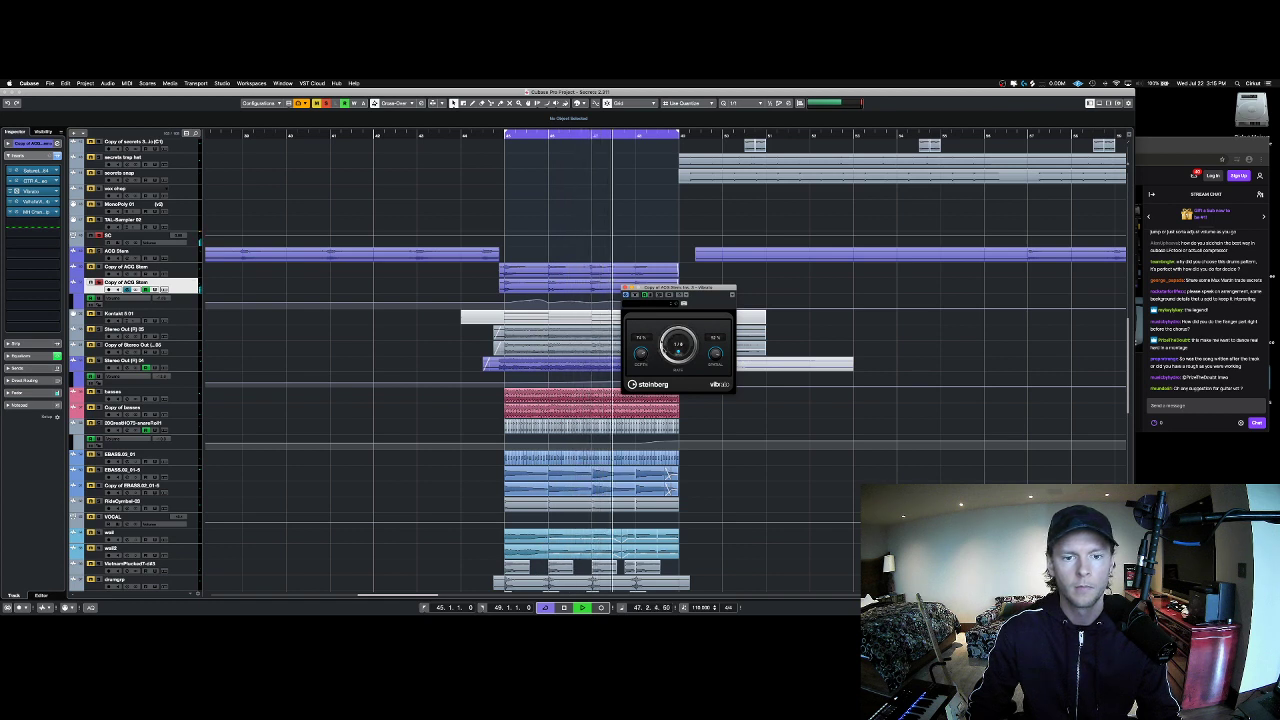
{"action": "key", "text": "space"}
{"action": "left_click", "coordinate": [16, 192]}
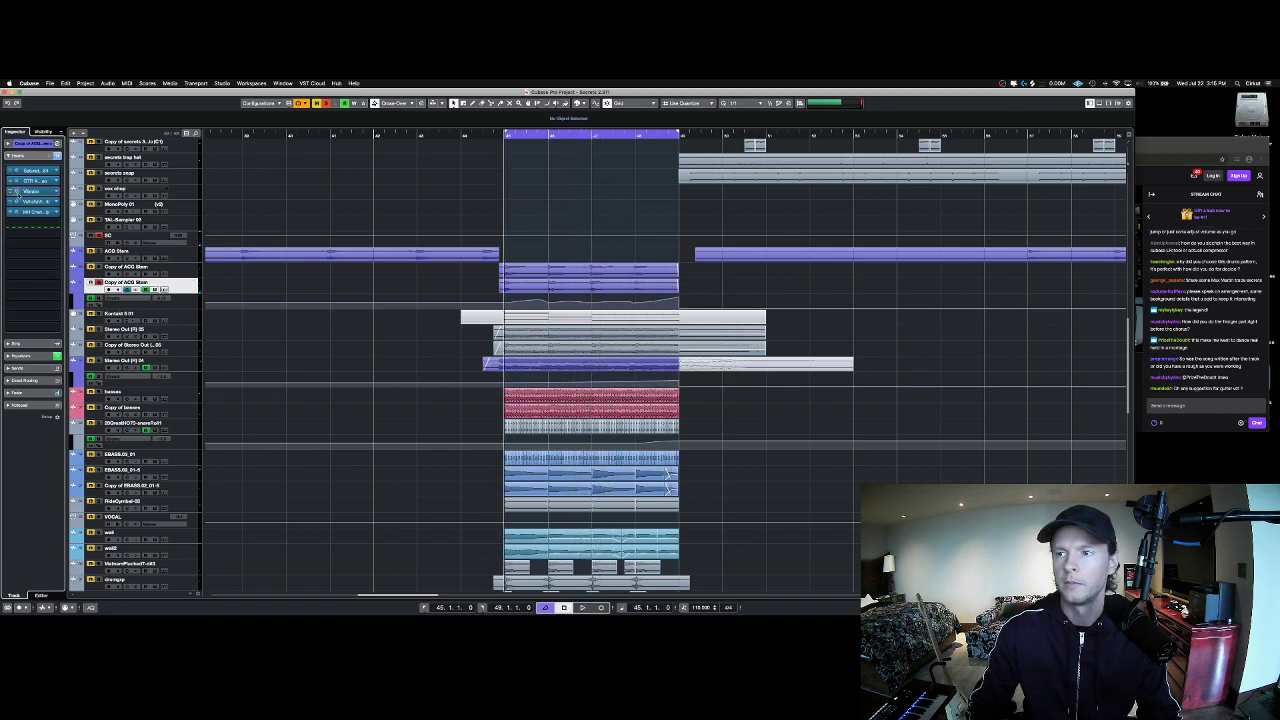
Step: Open the ValhallaVintageVerb insert on the lower Copy of ACG Stem track and audition its reverb on the loop
{"action": "key", "text": "space"}
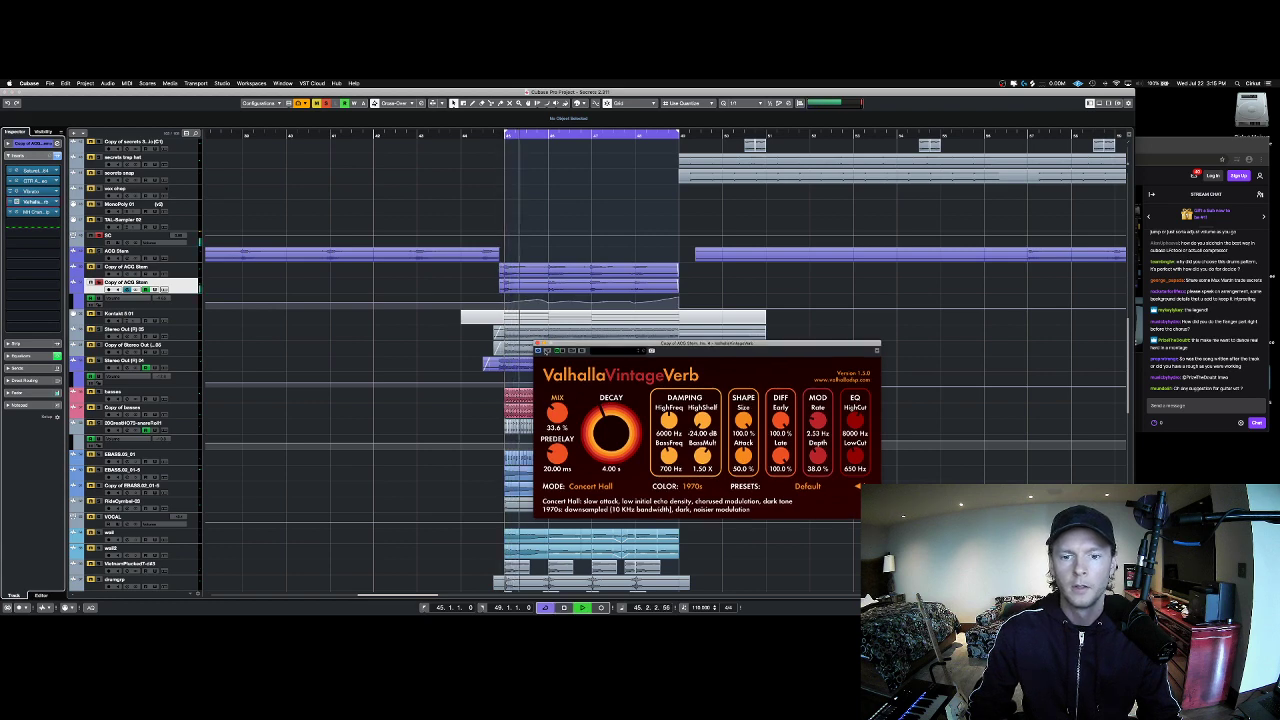
{"action": "left_click", "coordinate": [547, 351]}
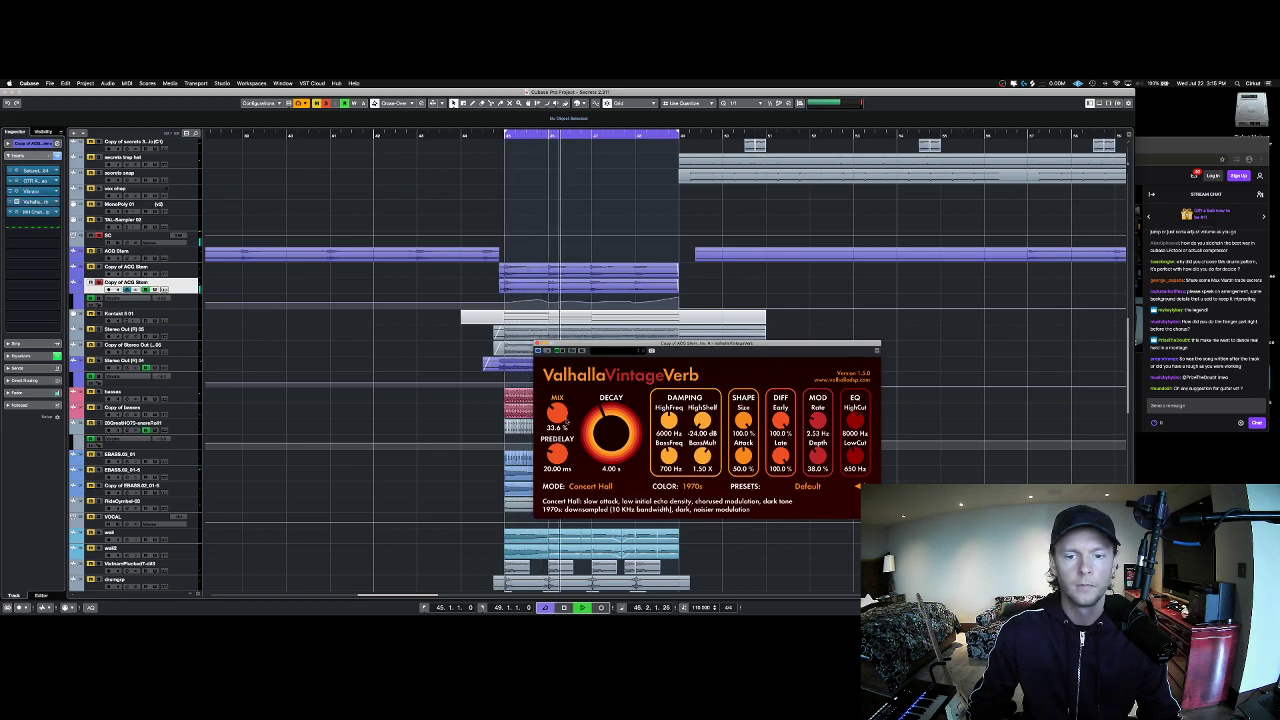
{"action": "key", "text": "space"}
{"action": "left_click_drag", "start_coordinate": [638, 348], "coordinate": [716, 331]}
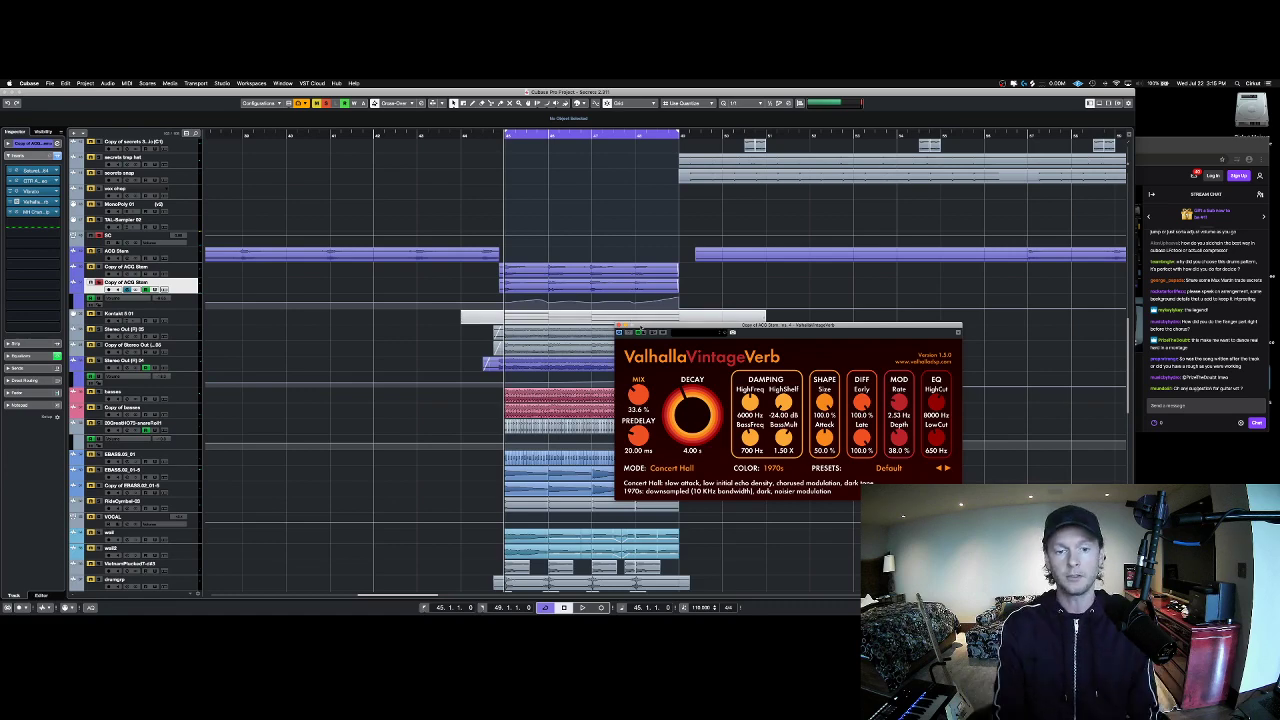
{"action": "left_click_drag", "start_coordinate": [641, 329], "coordinate": [660, 339]}
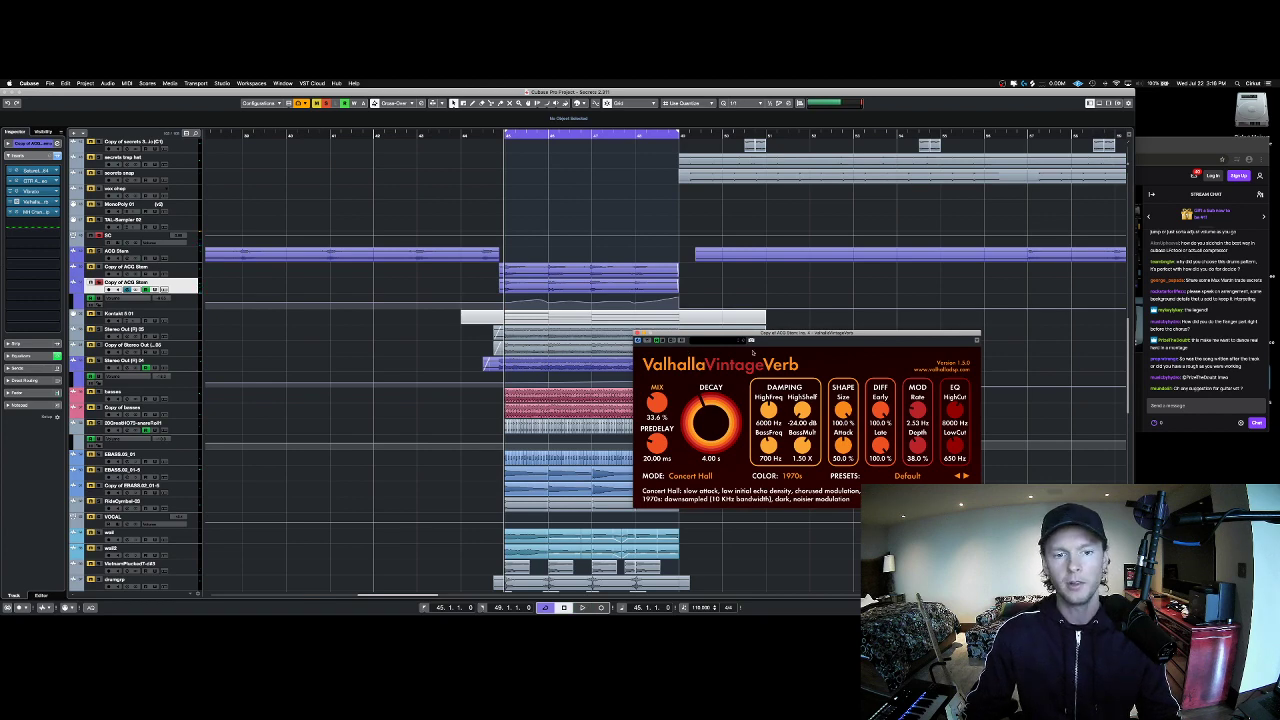
{"action": "left_click_drag", "start_coordinate": [752, 350], "coordinate": [711, 299]}
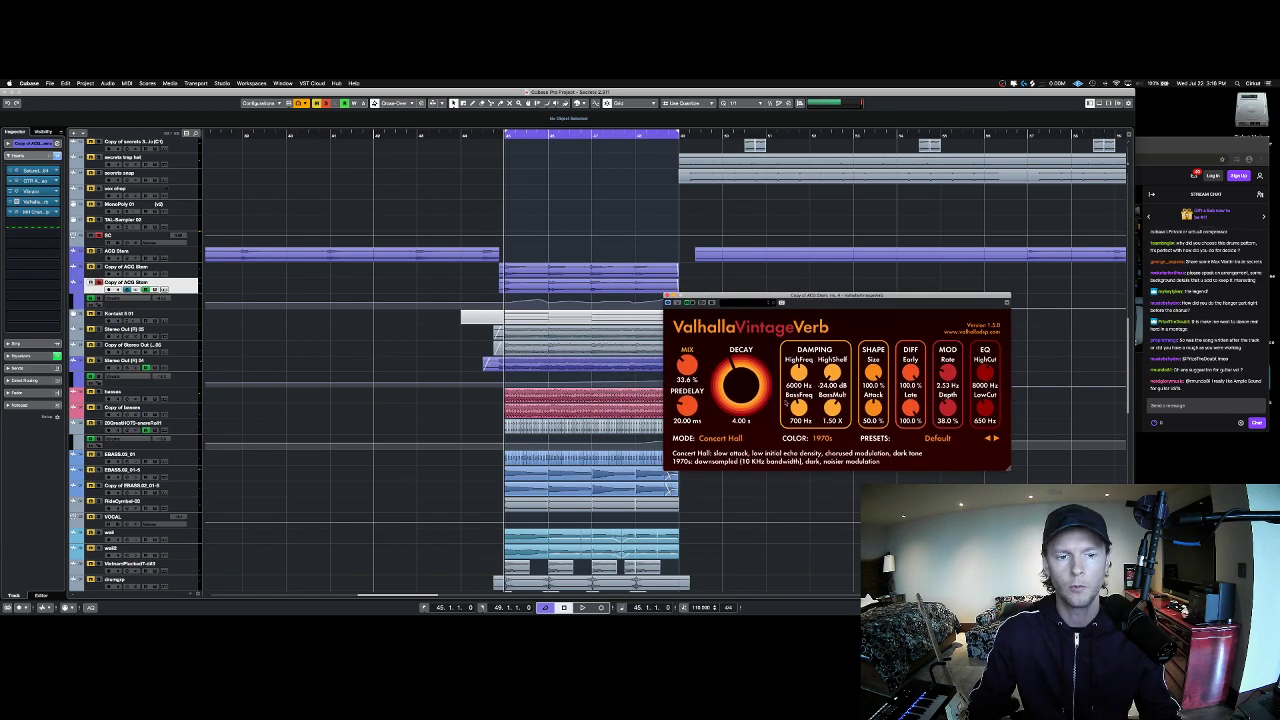
{"action": "key", "text": "space"}
{"action": "key", "text": "space"}
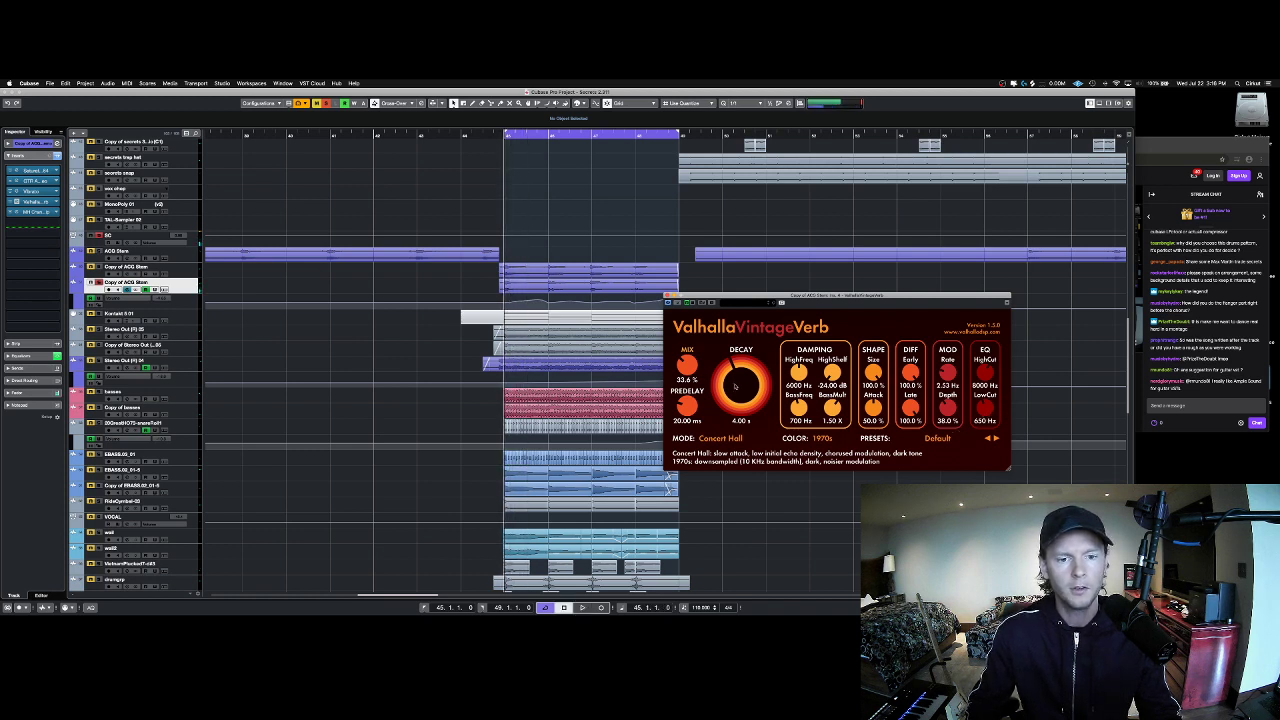
Step: Set the ValhallaVintageVerb LowCut to 640 Hz, restart loop playback, and close the reverb
{"action": "left_click_drag", "start_coordinate": [981, 408], "coordinate": [980, 412]}
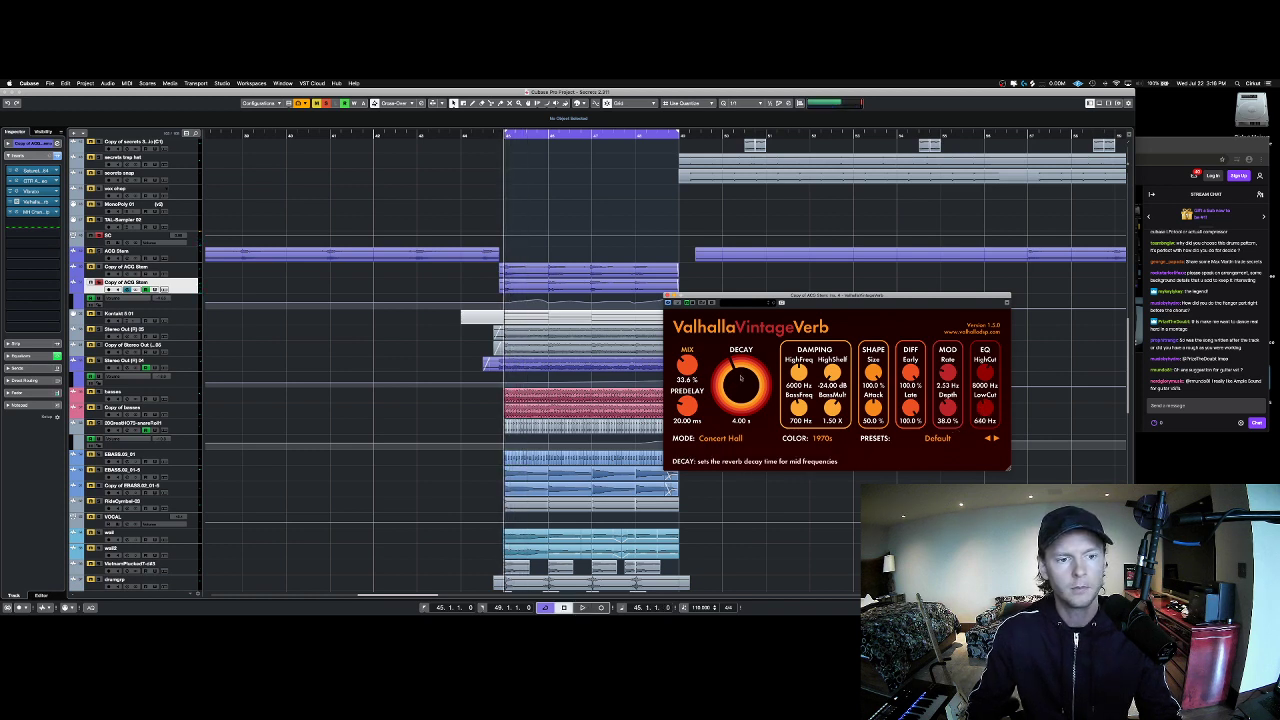
{"action": "key", "text": "space"}
{"action": "left_click", "coordinate": [667, 295]}
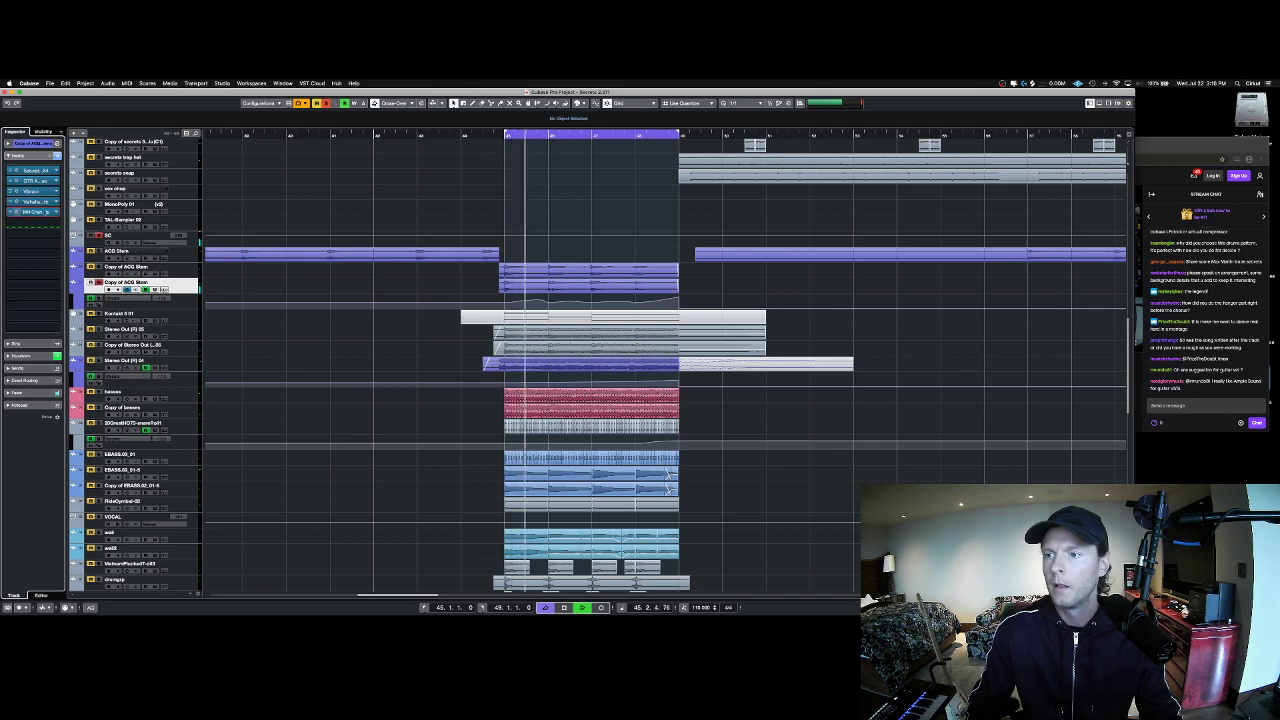
Step: Inspect the ChannelStrip3 insert on the lower Copy of ACG Stem track, close it, and unsolo the track
{"action": "left_click", "coordinate": [45, 212]}
{"action": "key", "text": "space"}
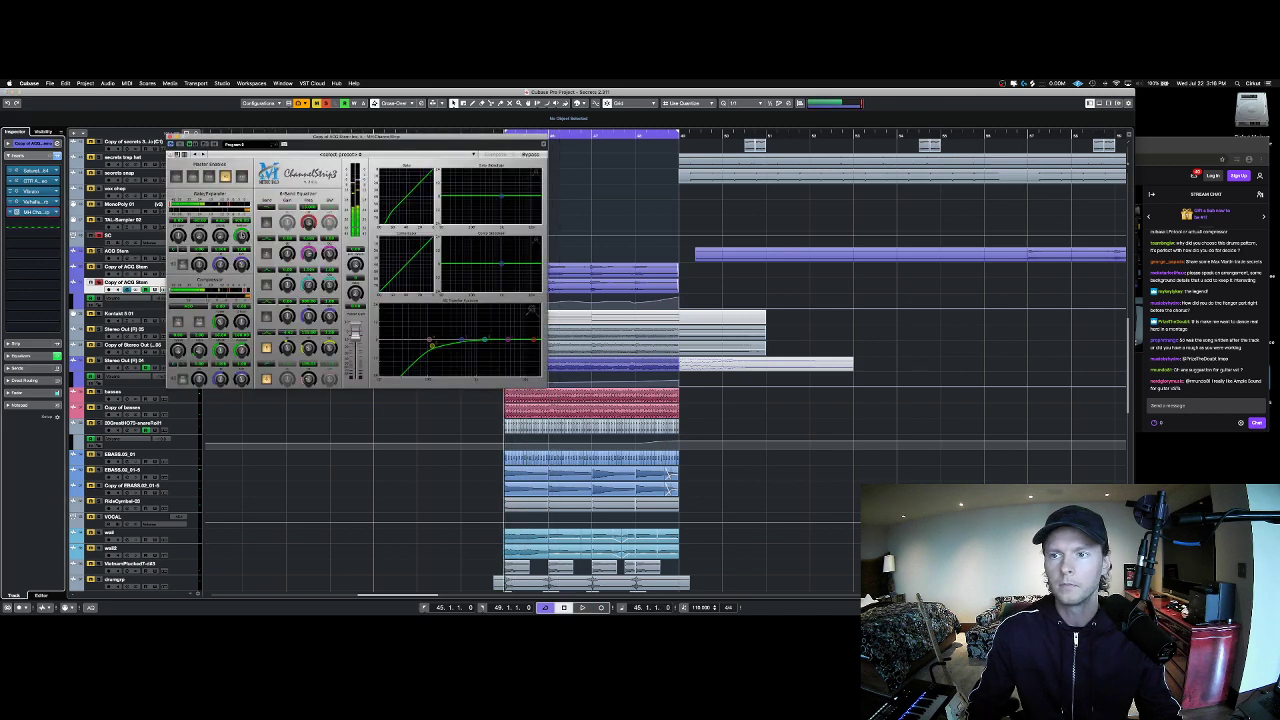
{"action": "left_click", "coordinate": [171, 137]}
{"action": "key", "text": "s"}
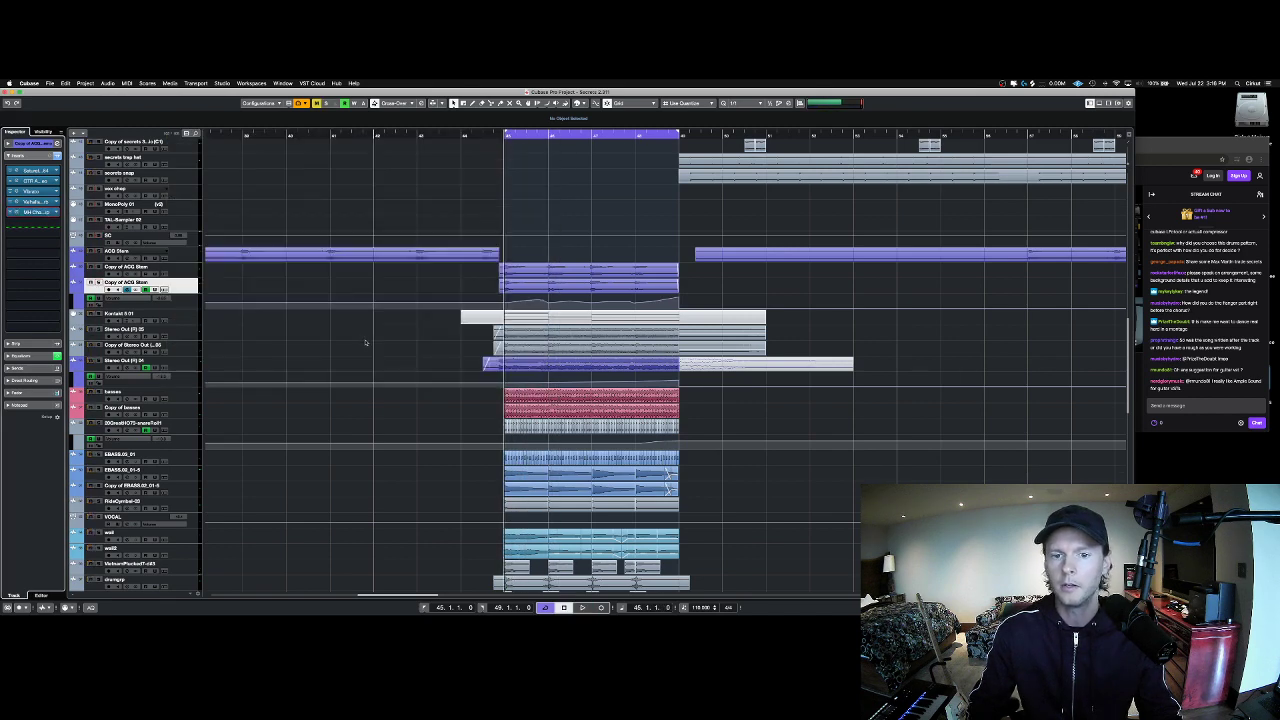
Step: Solo the Stereo Out (R) track directly below Kontakt 5 01 and play it in the looped section
{"action": "scroll", "coordinate": [150, 310], "scroll_direction": "down", "scroll_amount": 1}
{"action": "key", "text": "space"}
{"action": "left_click", "coordinate": [149, 323]}
{"action": "key", "text": "s"}
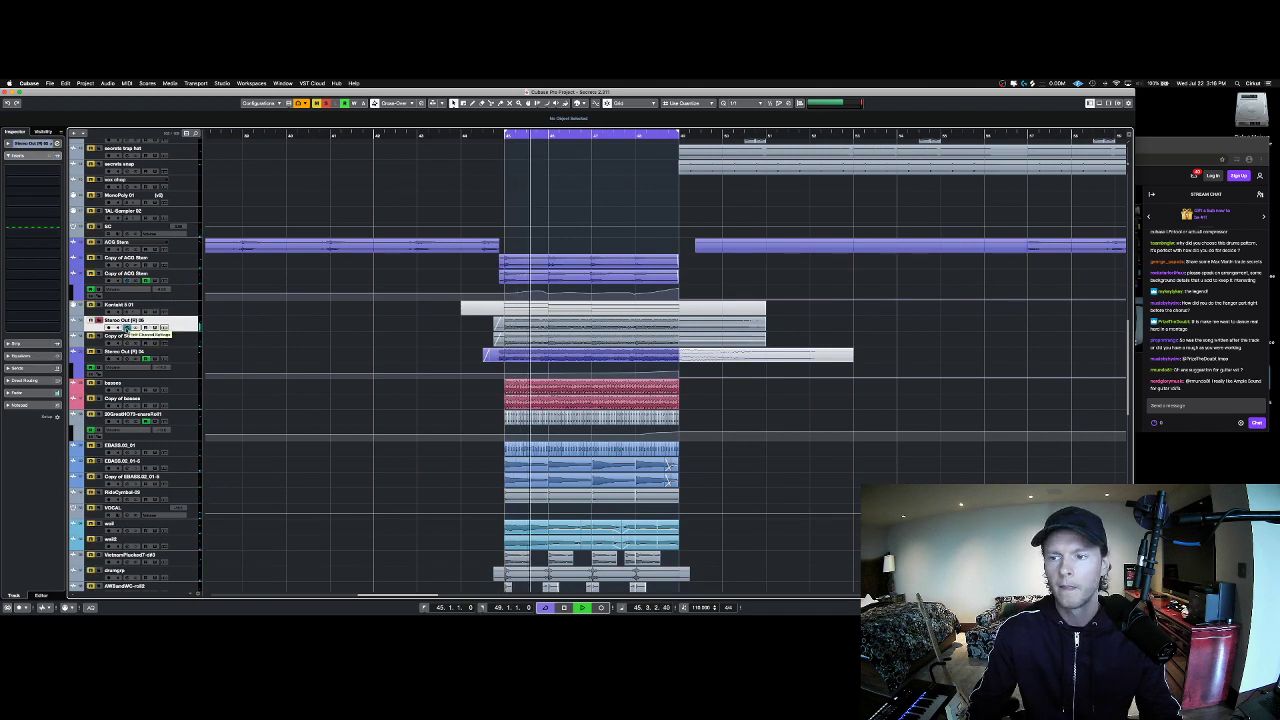
Step: Compare the upper Stereo Out (R) track with its copy by soloing each one during loop playback
{"action": "left_click", "coordinate": [163, 340], "text": "shift"}
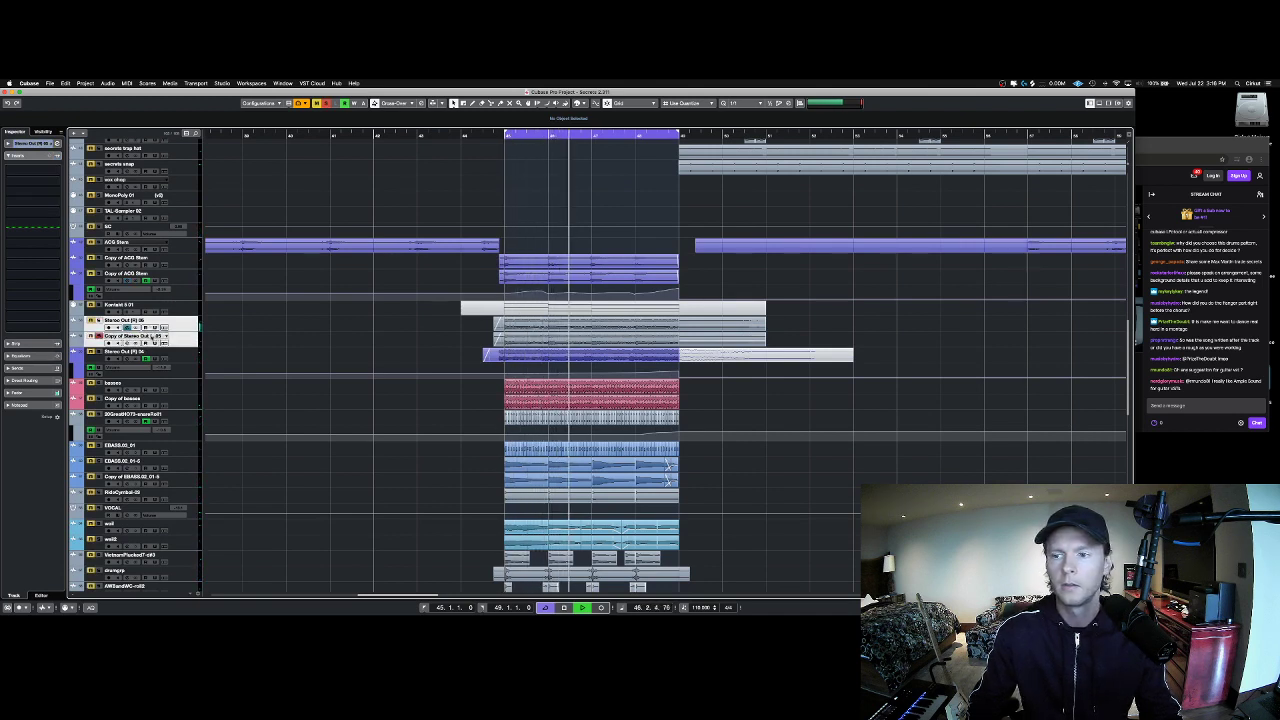
{"action": "left_click", "coordinate": [136, 336]}
{"action": "key", "text": "s"}
{"action": "key", "text": "Up"}
{"action": "key", "text": "Down"}
{"action": "key", "text": "s"}
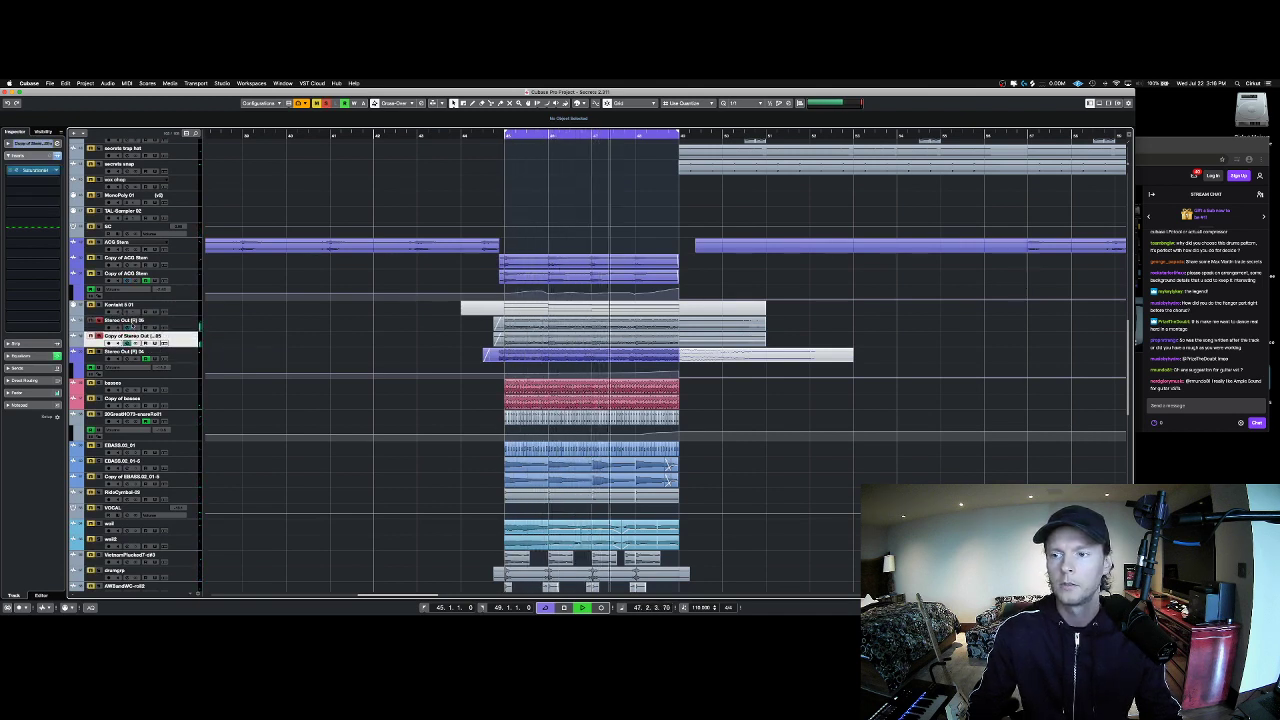
{"action": "key", "text": "Up"}
{"action": "key", "text": "s"}
{"action": "key", "text": "space"}
{"action": "key", "text": "Down"}
{"action": "key", "text": "space"}
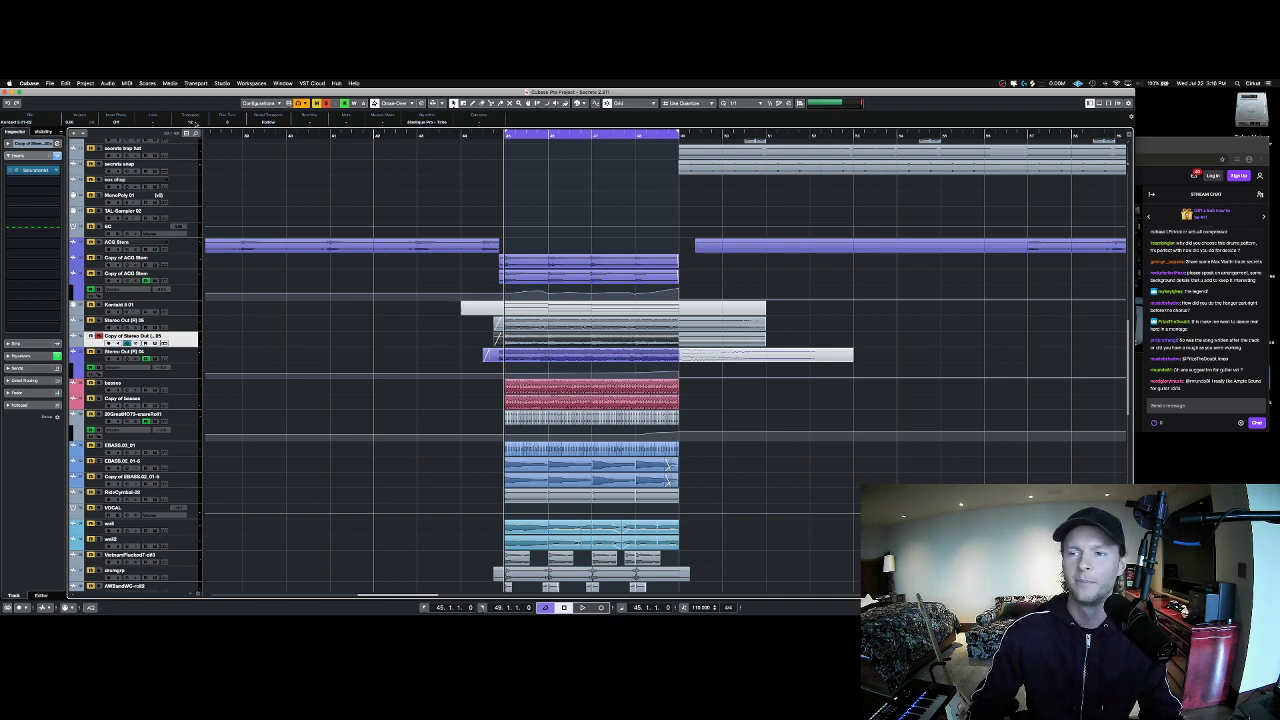
Step: Try a different transposition for the selected Kontakt 5 01 part while auditioning the loop, and deselect the part
{"action": "key", "text": "space"}
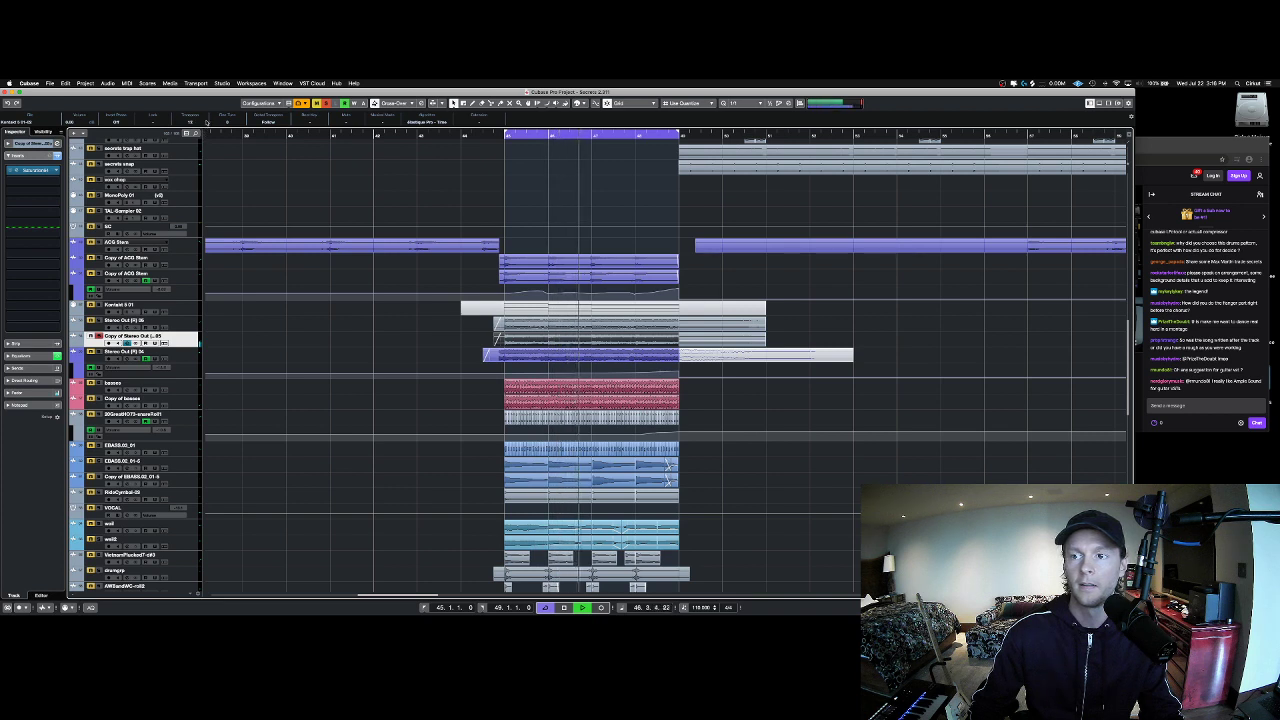
{"action": "key", "text": "space"}
{"action": "scroll", "coordinate": [205, 124], "scroll_direction": "up", "scroll_amount": 1}
{"action": "key", "text": "space"}
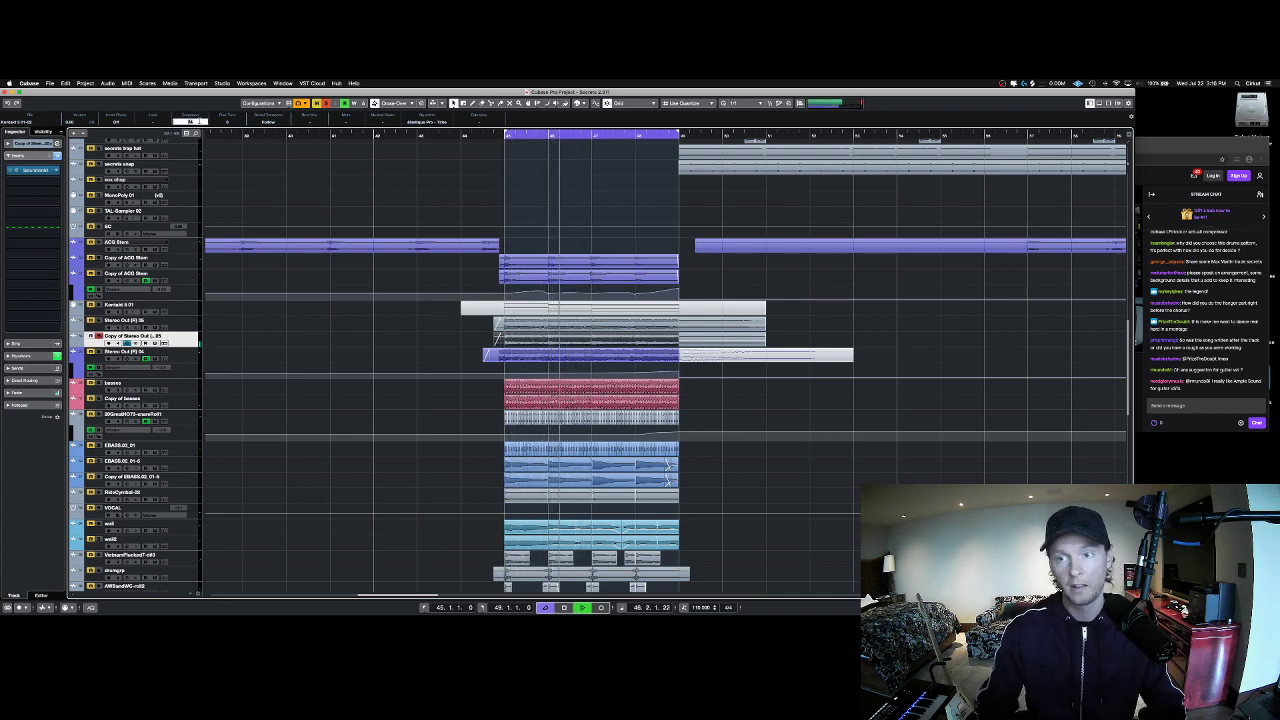
{"action": "key", "text": "space"}
{"action": "left_click", "coordinate": [302, 324]}
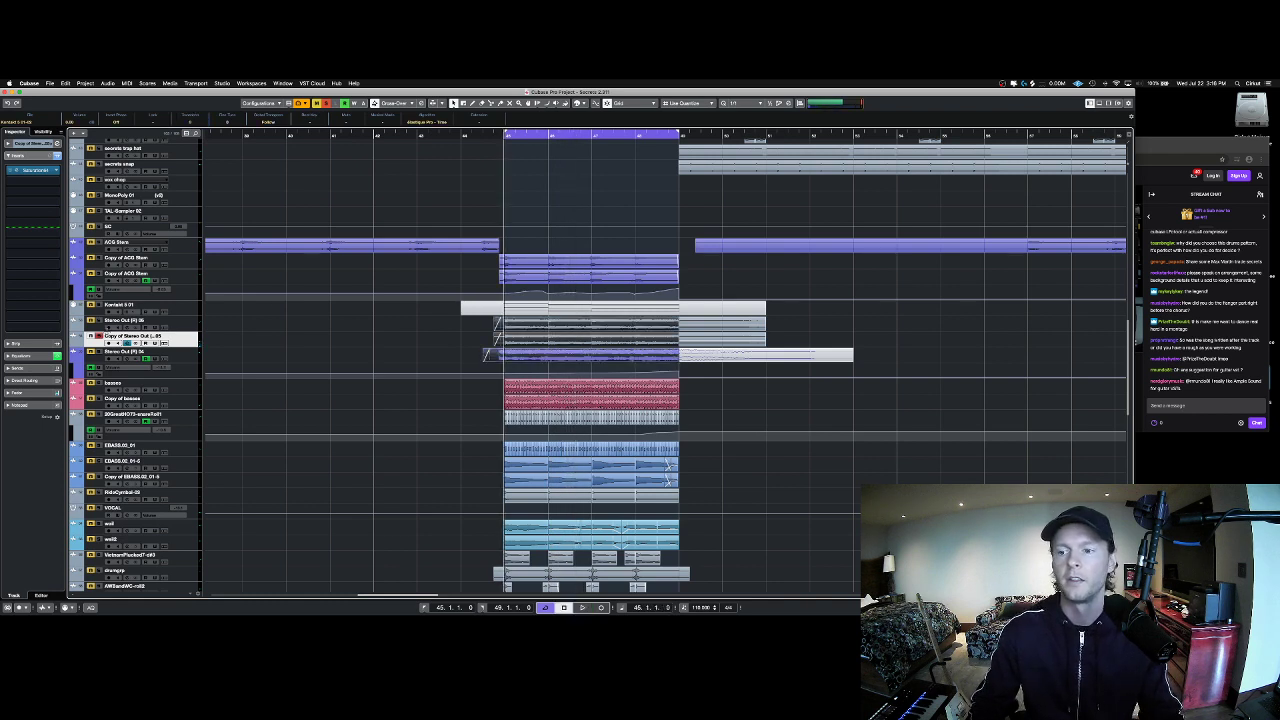
Step: Switch the solo back and forth between the upper Stereo Out (R) track and its copy while the loop plays
{"action": "key", "text": "space"}
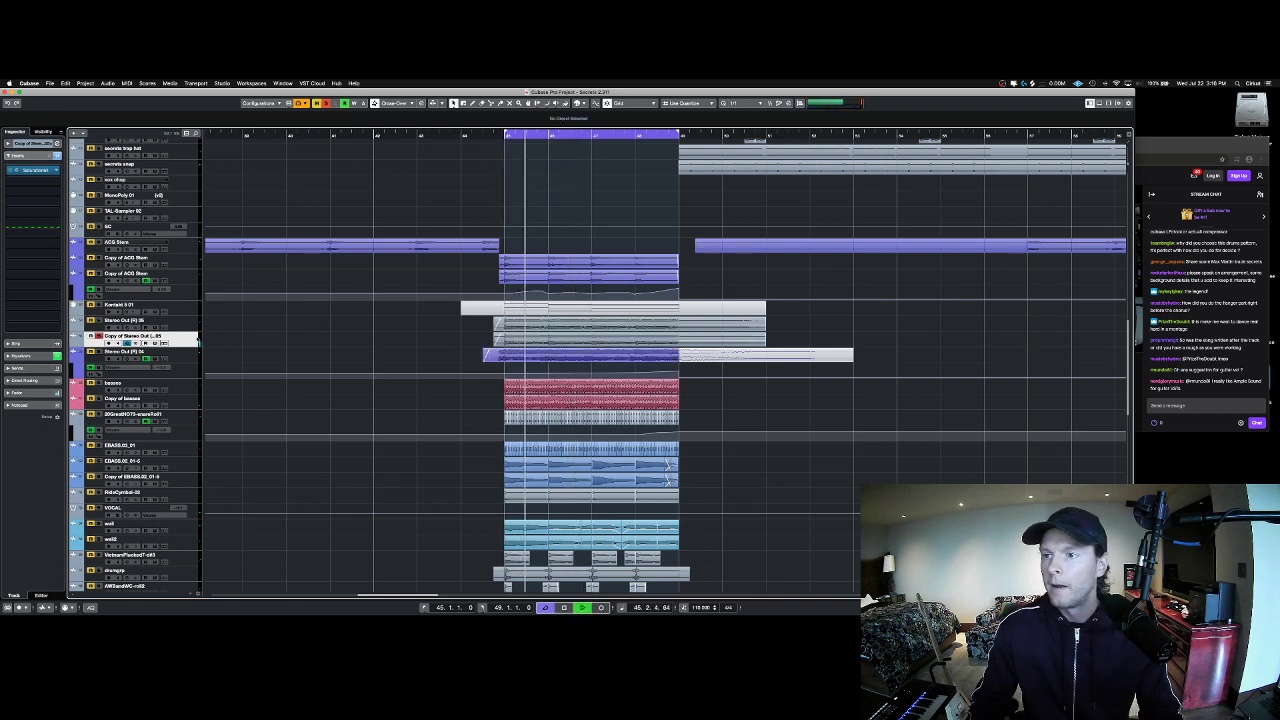
{"action": "left_click", "coordinate": [189, 326], "text": "shift"}
{"action": "left_click", "coordinate": [185, 338]}
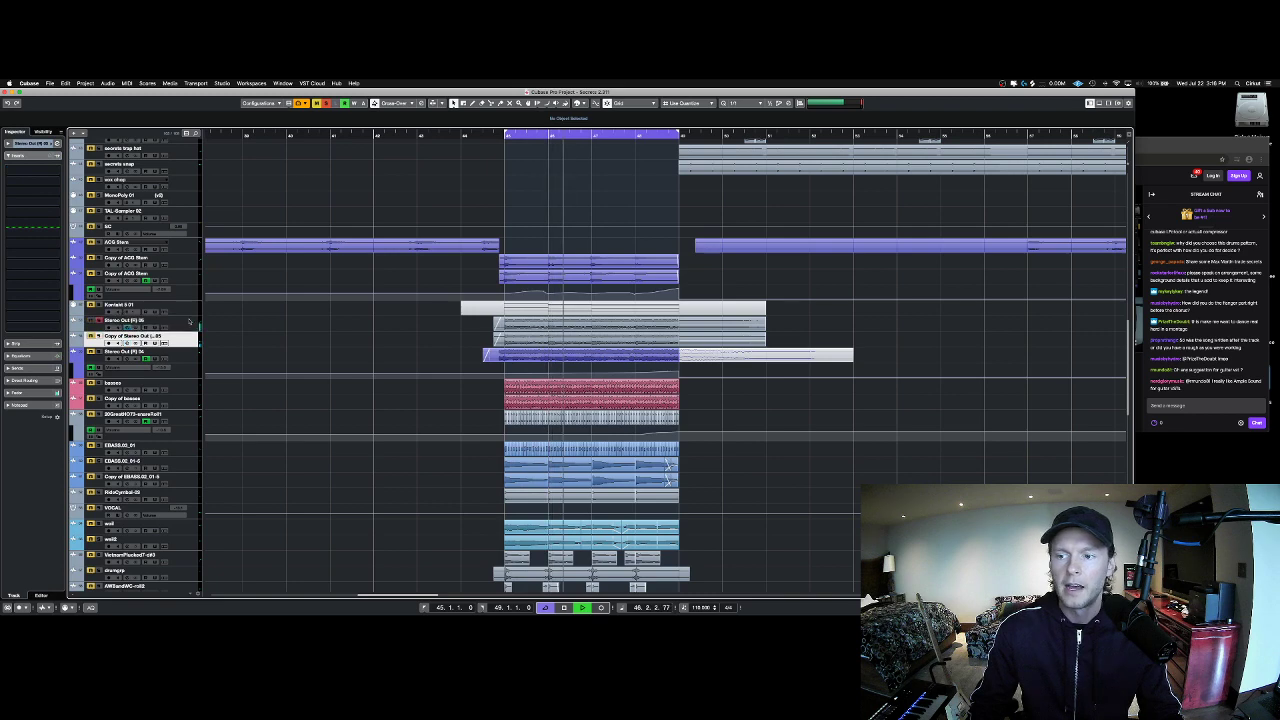
{"action": "left_click", "coordinate": [186, 327], "text": "shift"}
{"action": "left_click", "coordinate": [184, 340]}
Step: Solo the purple Stereo Out (R) 04 track and audition it in the looped section
{"action": "scroll", "coordinate": [260, 342], "scroll_direction": "down", "scroll_amount": 1}
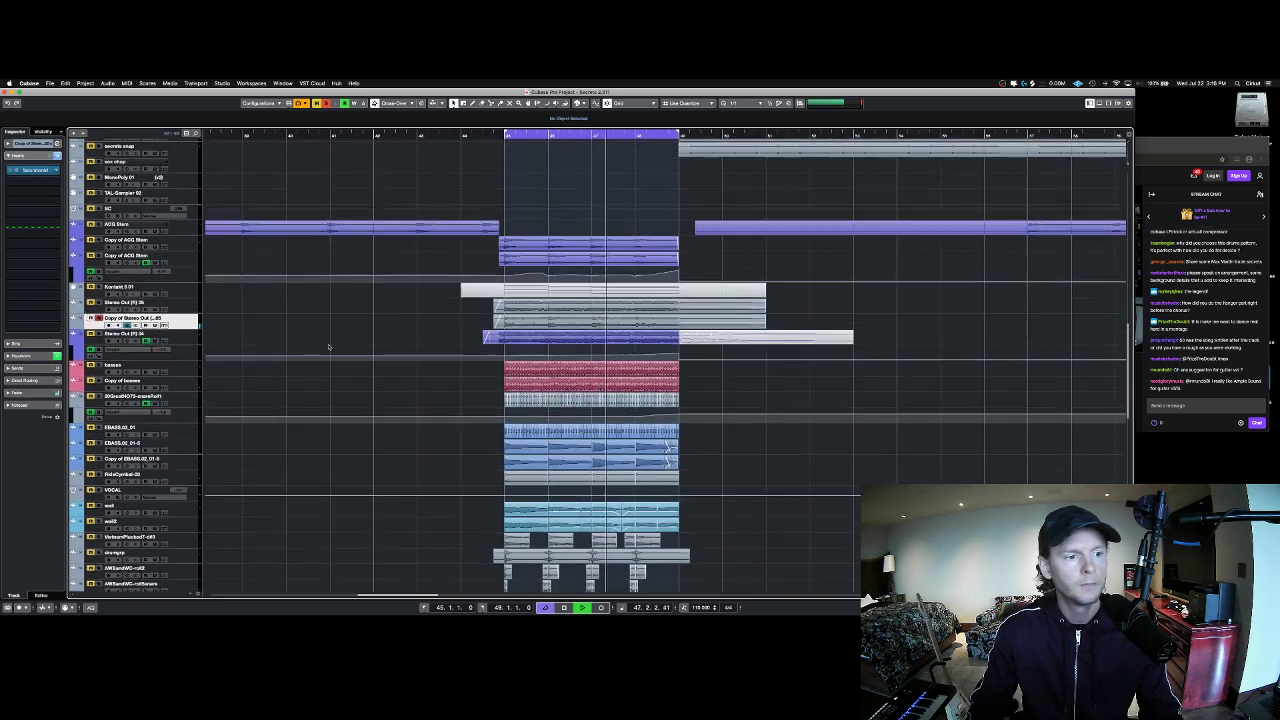
{"action": "scroll", "coordinate": [316, 344], "scroll_direction": "down", "scroll_amount": 1}
{"action": "scroll", "coordinate": [316, 344], "scroll_direction": "down", "scroll_amount": 3}
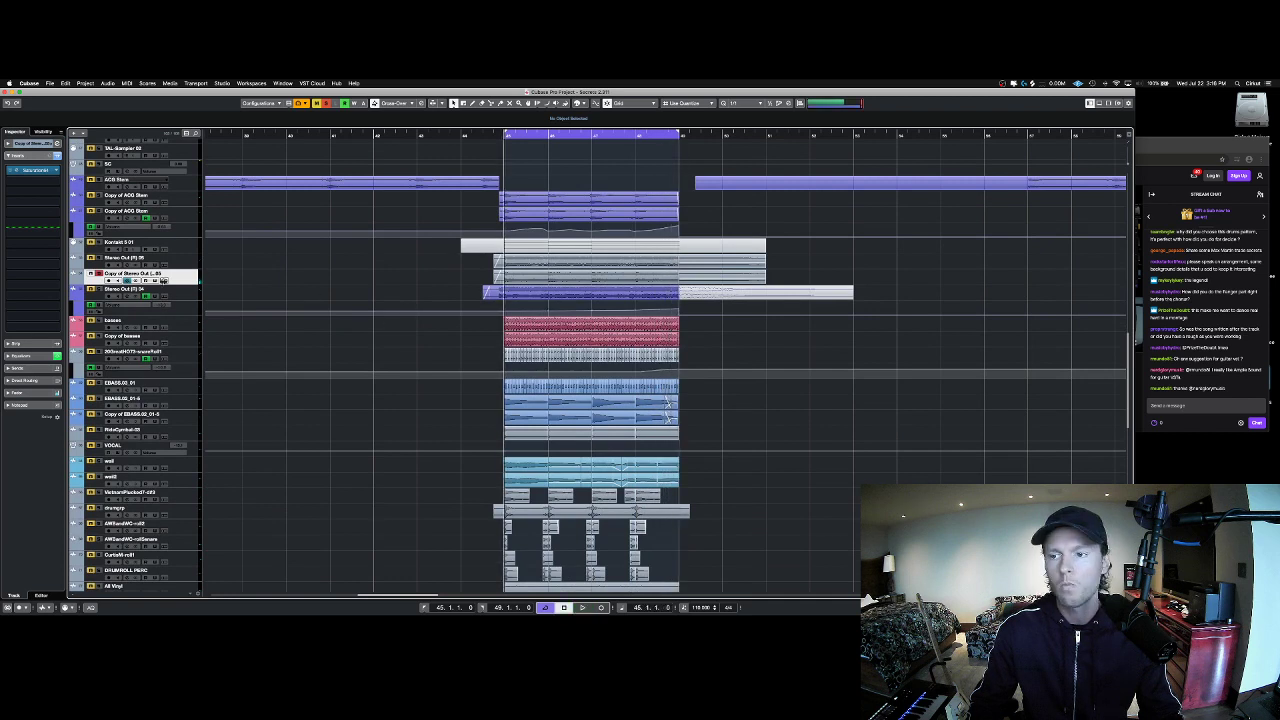
{"action": "left_click", "coordinate": [181, 297]}
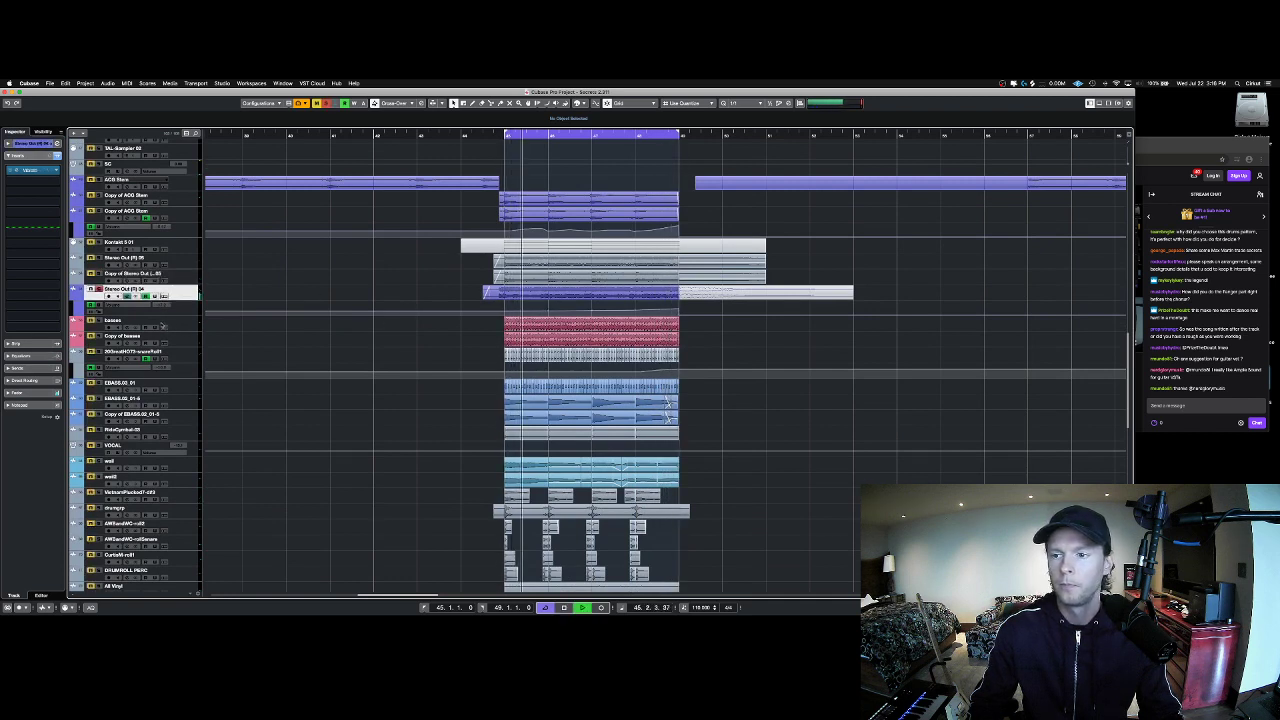
{"action": "key", "text": "space"}
Step: Audition the solo sound of the basses track and its copy in the loop
{"action": "left_click", "coordinate": [164, 321]}
{"action": "key", "text": "space"}
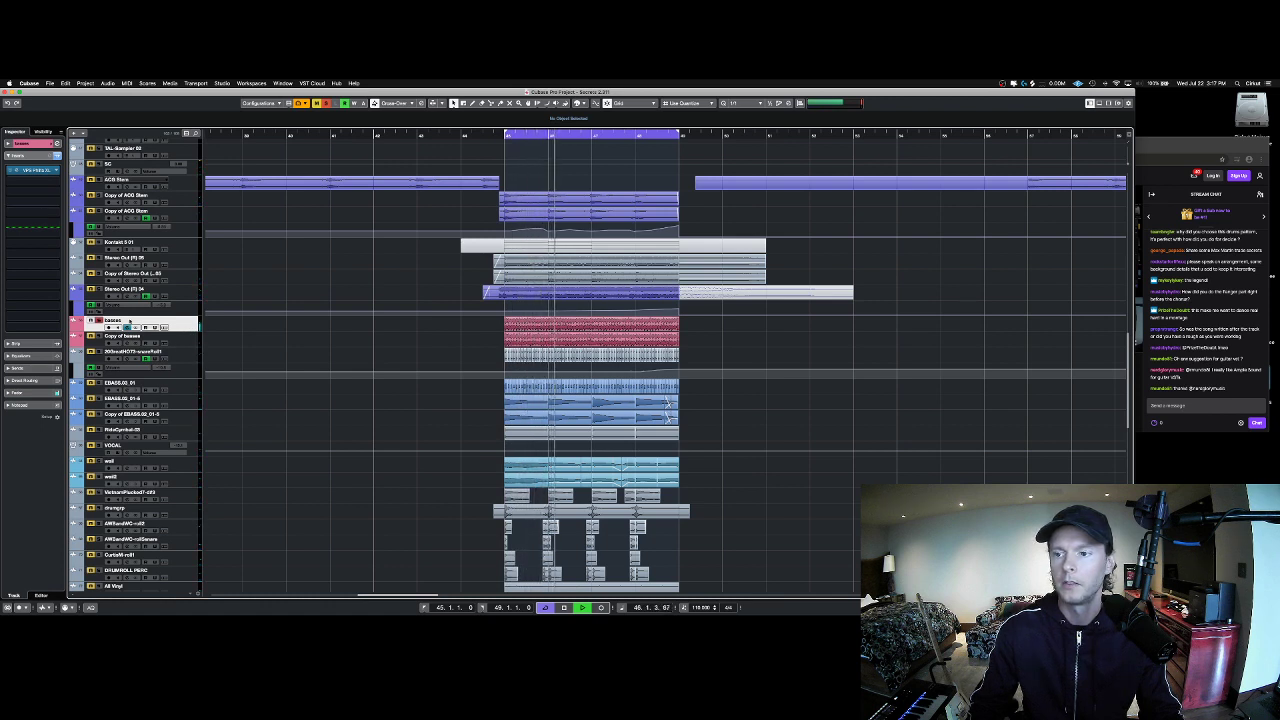
{"action": "left_click", "coordinate": [185, 342], "text": "shift"}
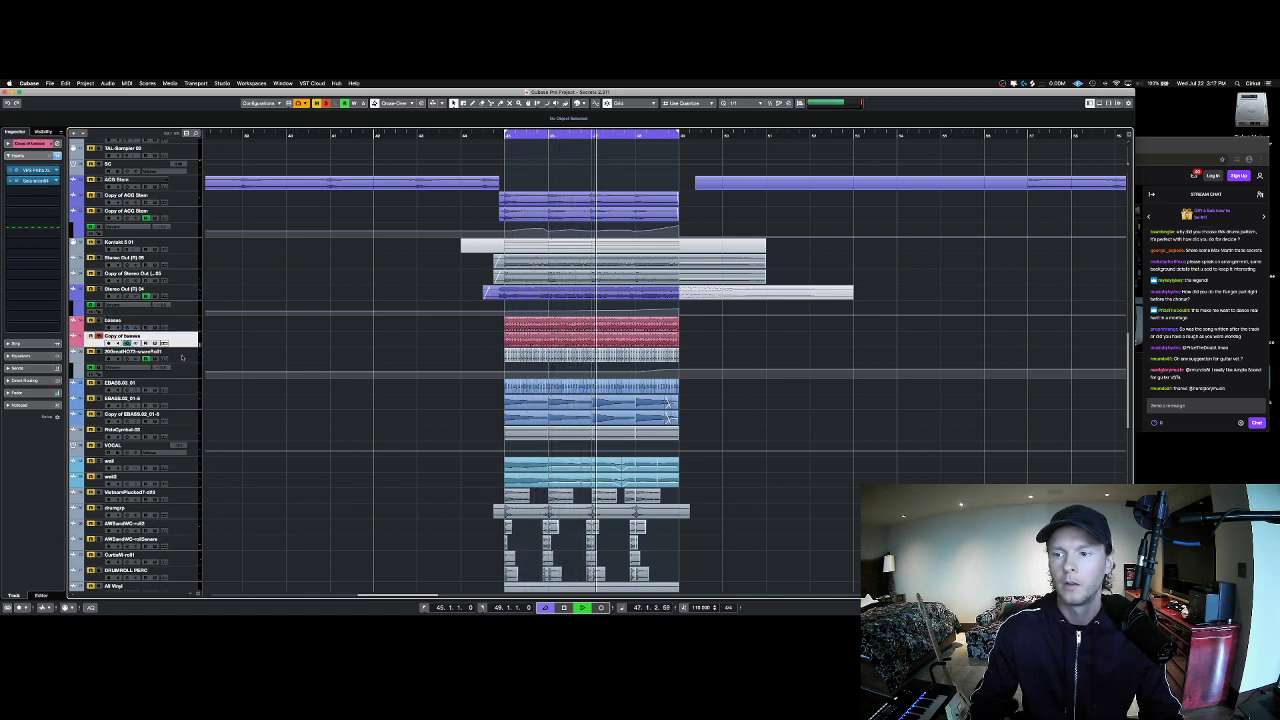
Step: Solo the snareRoll track below the copied basses and audition it
{"action": "left_click", "coordinate": [255, 369]}
{"action": "key", "text": "space"}
{"action": "key", "text": "space"}
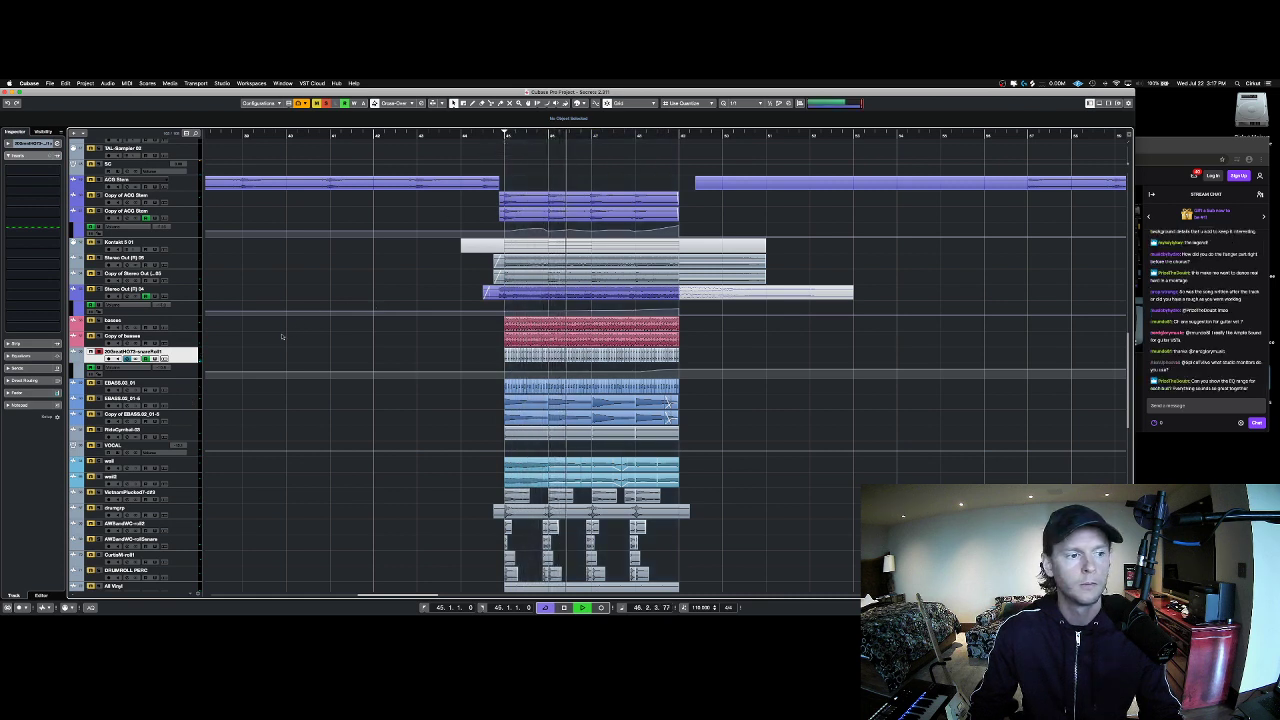
{"action": "key", "text": "space"}
Step: Solo the uppermost EBASS track and audition it with its insert effects
{"action": "left_click", "coordinate": [189, 391]}
{"action": "key", "text": "space"}
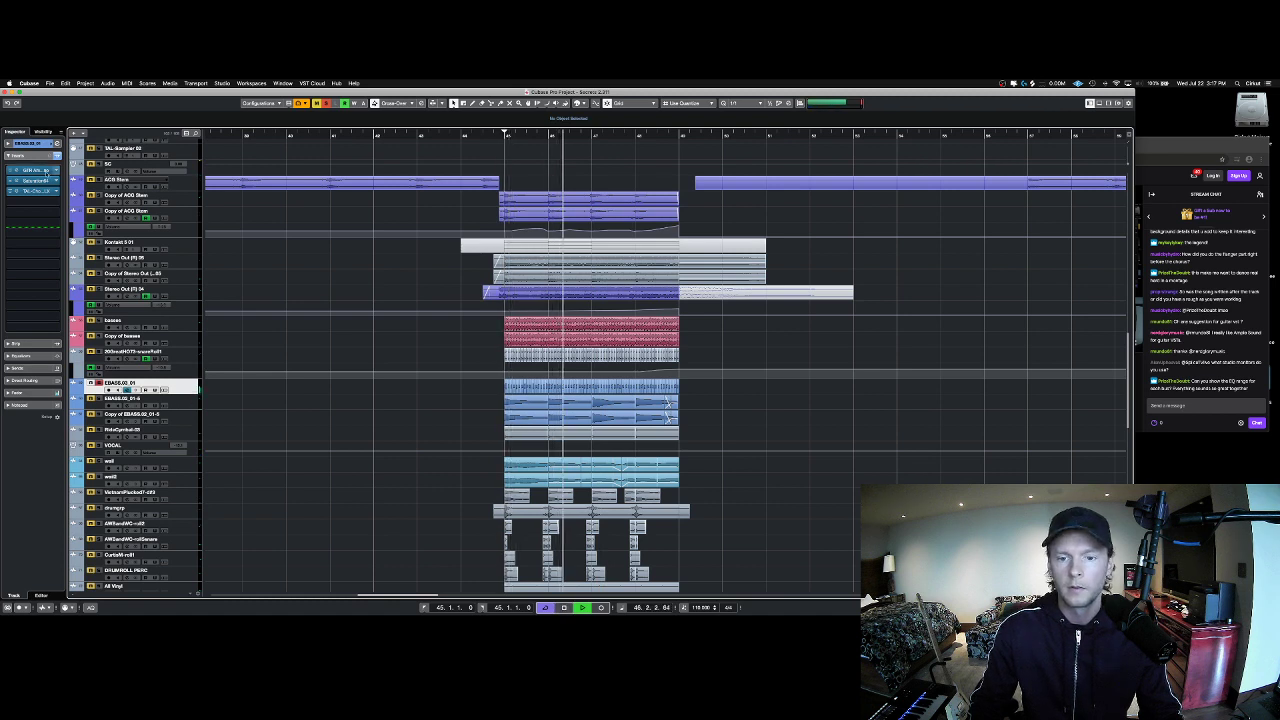
{"action": "key", "text": "space"}
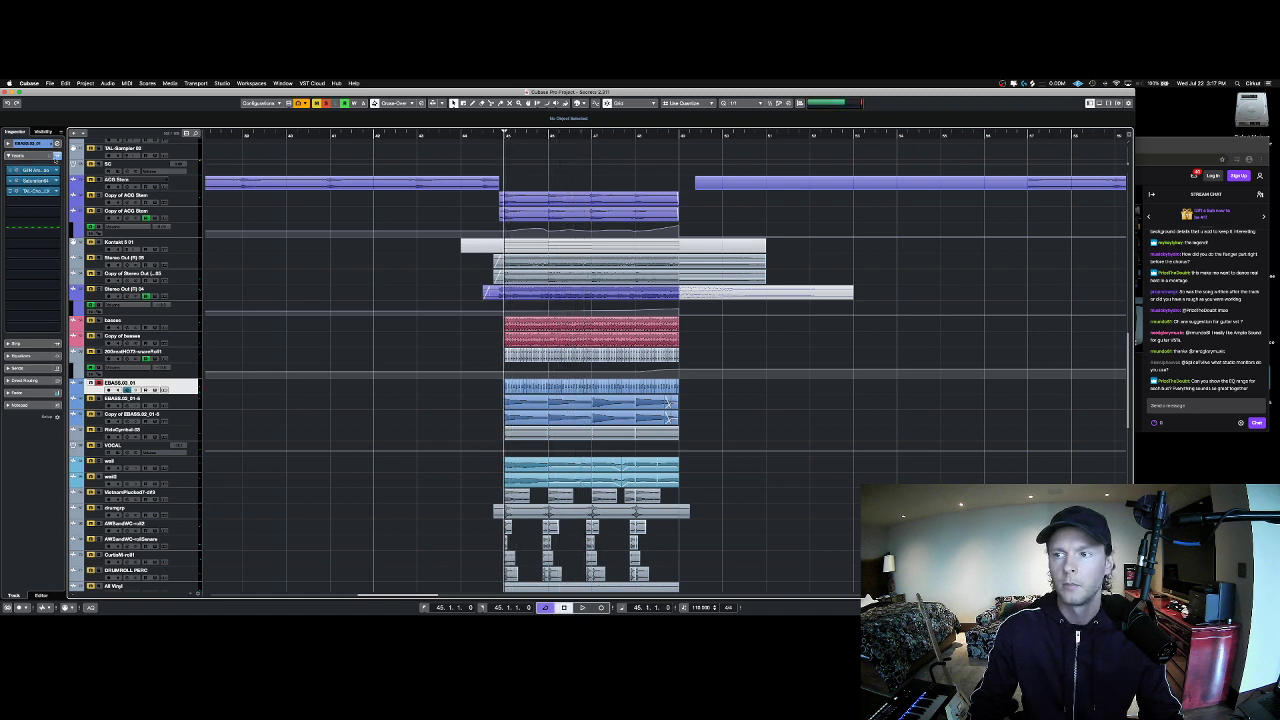
{"action": "key", "text": "space"}
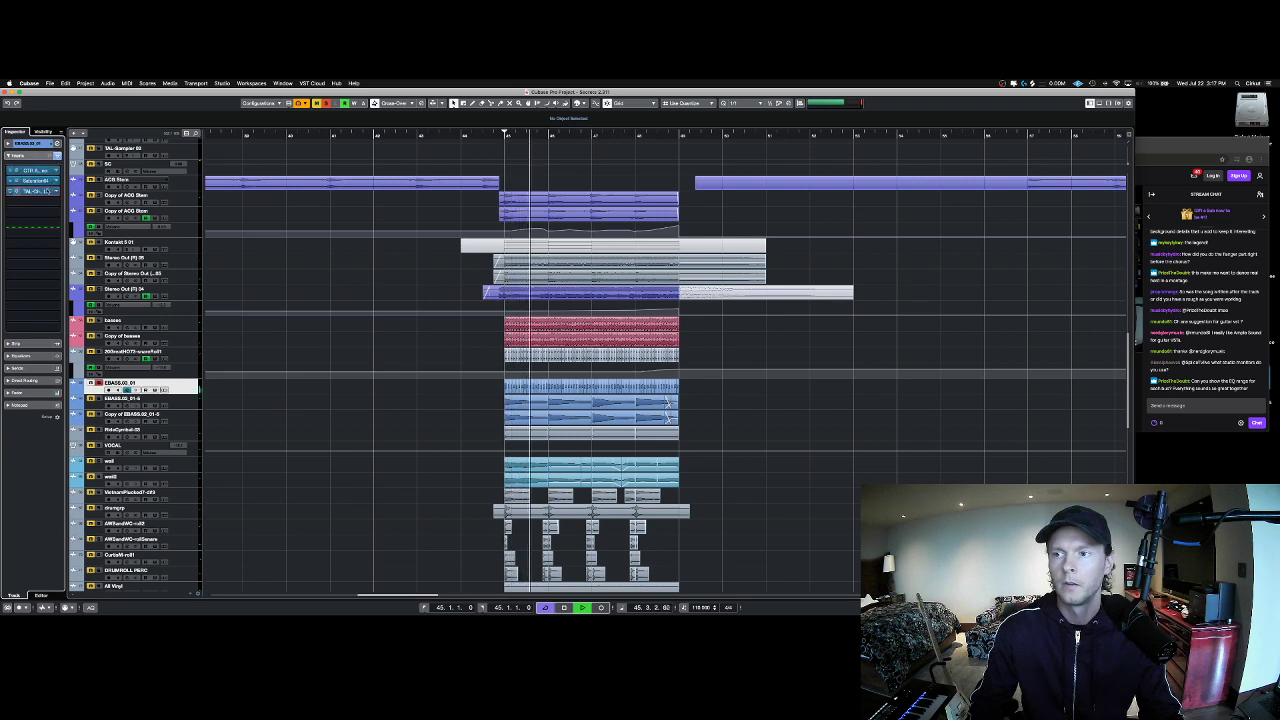
Step: Open the TAL-Chorus-LX insert on the uppermost EBASS track, audition its chorus, close it, and unsolo the track
{"action": "left_click", "coordinate": [47, 190]}
{"action": "key", "text": "space"}
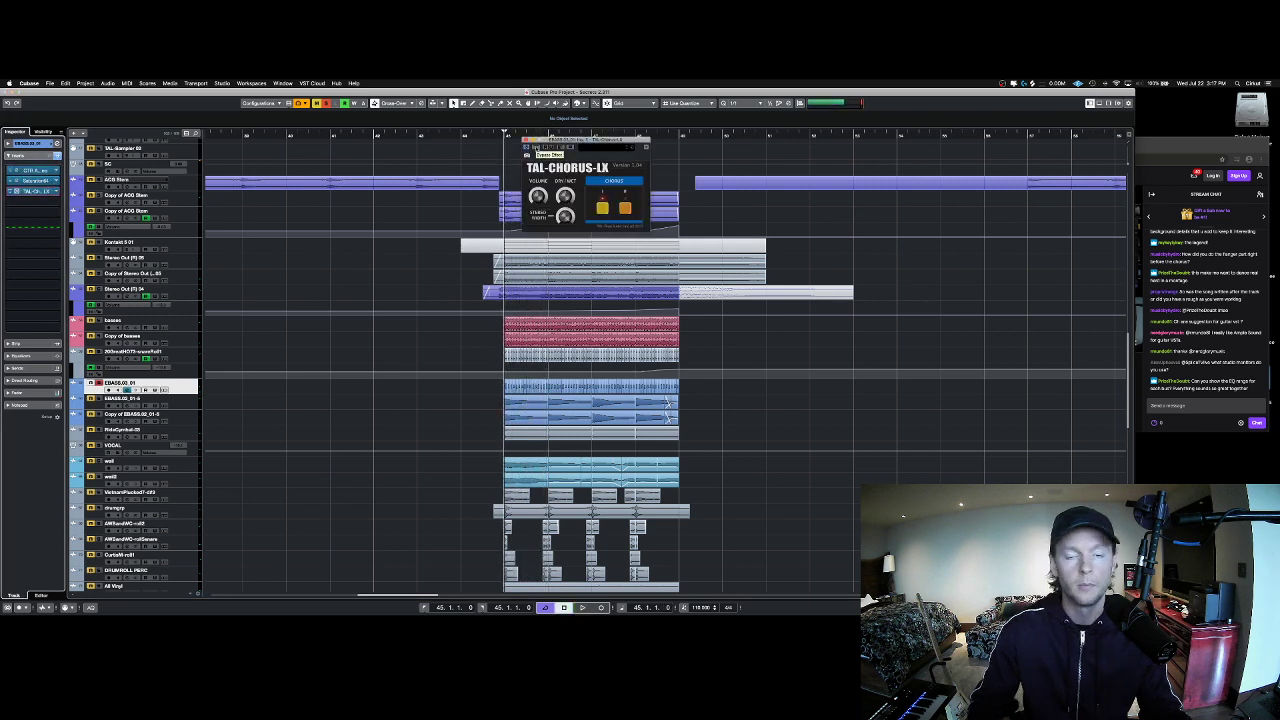
{"action": "key", "text": "space"}
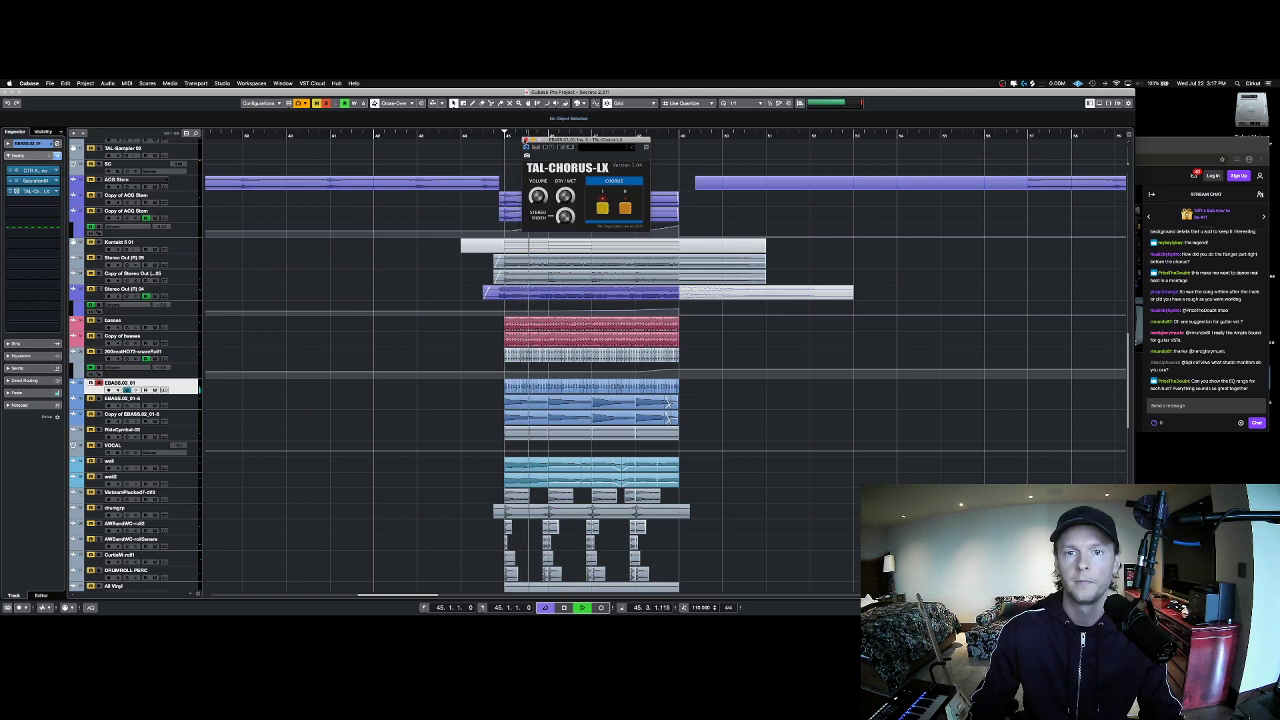
{"action": "left_click", "coordinate": [525, 140]}
{"action": "key", "text": "space"}
{"action": "key", "text": "s"}
Step: Solo and audition the second EBASS track and its copy one after the other
{"action": "left_click", "coordinate": [124, 398]}
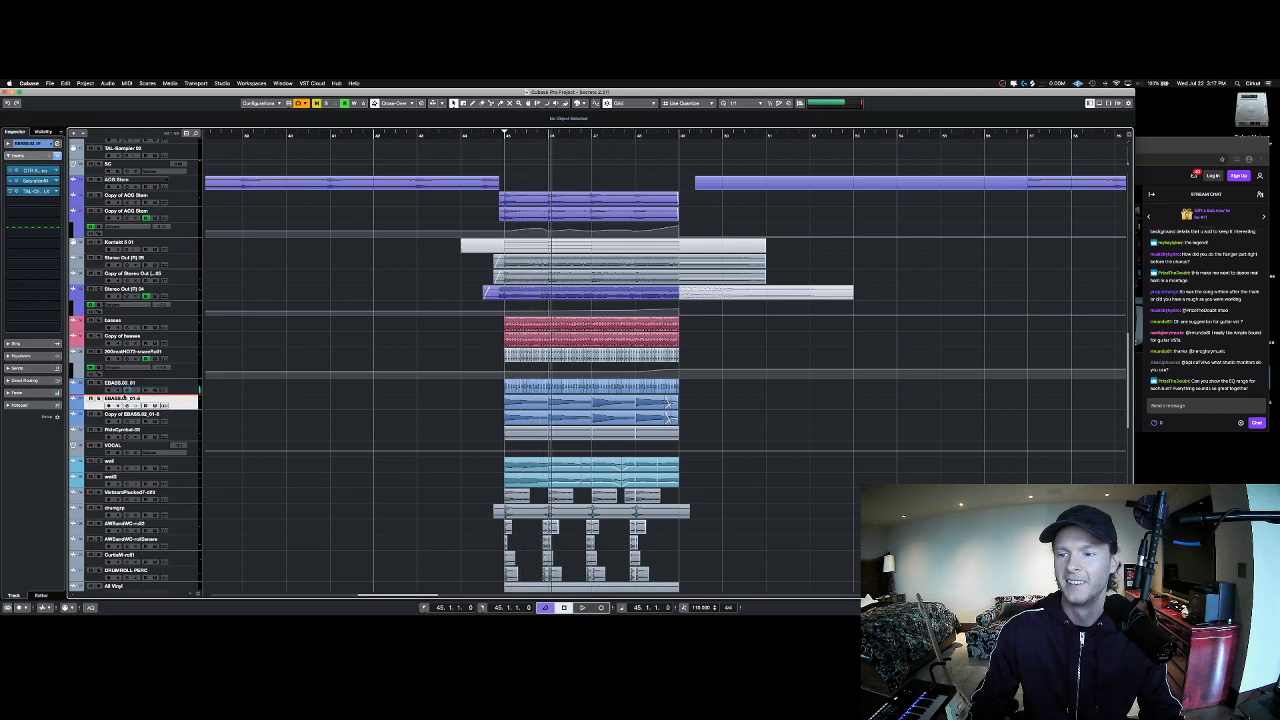
{"action": "left_click", "coordinate": [130, 414]}
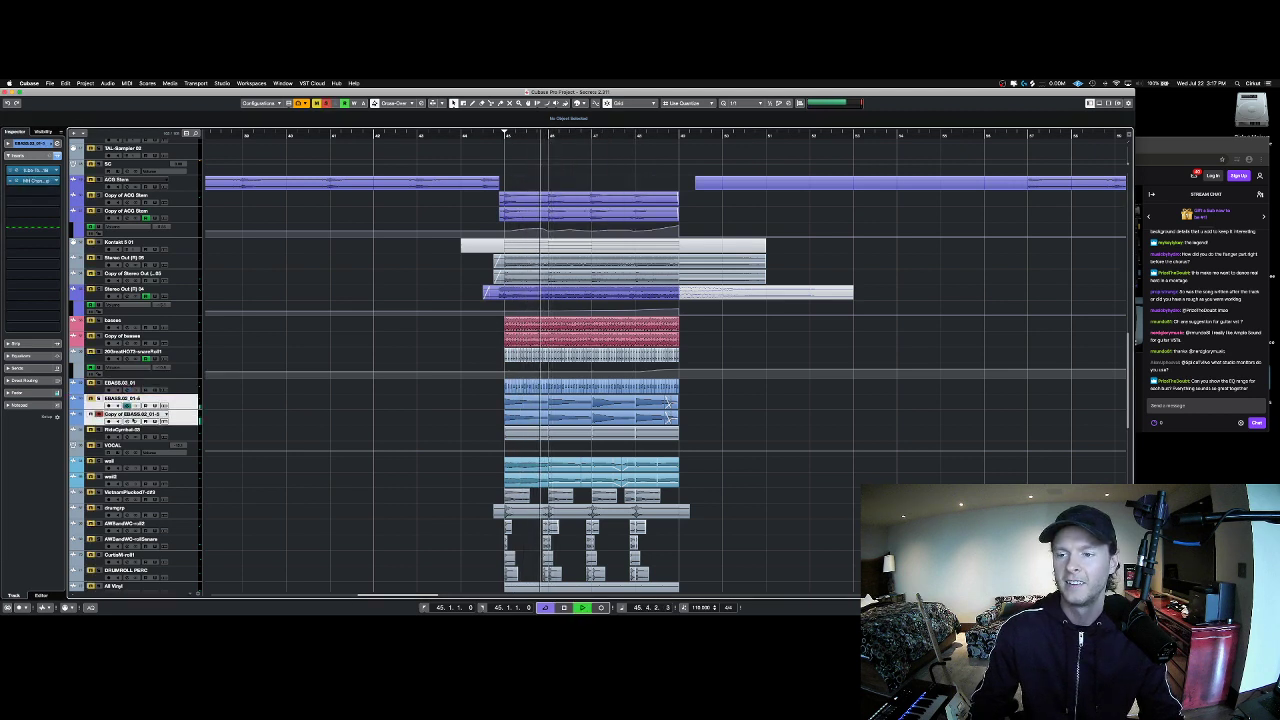
{"action": "key", "text": "space"}
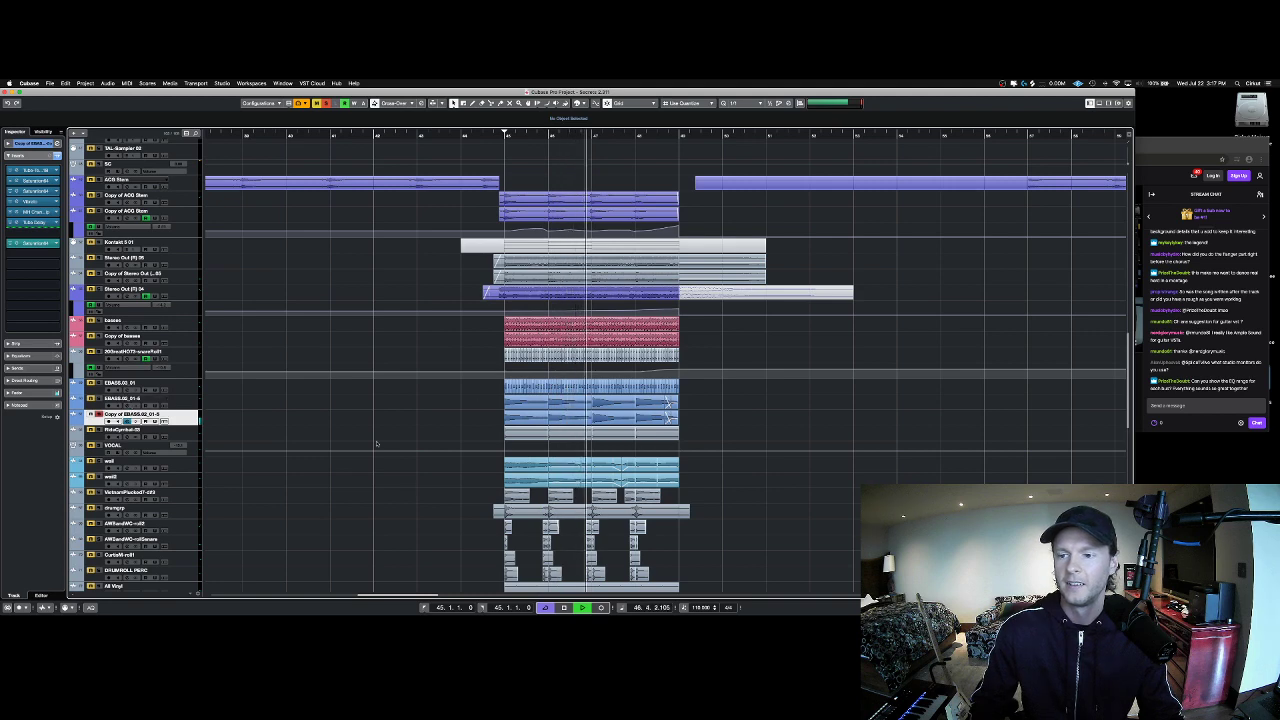
{"action": "key", "text": "space"}
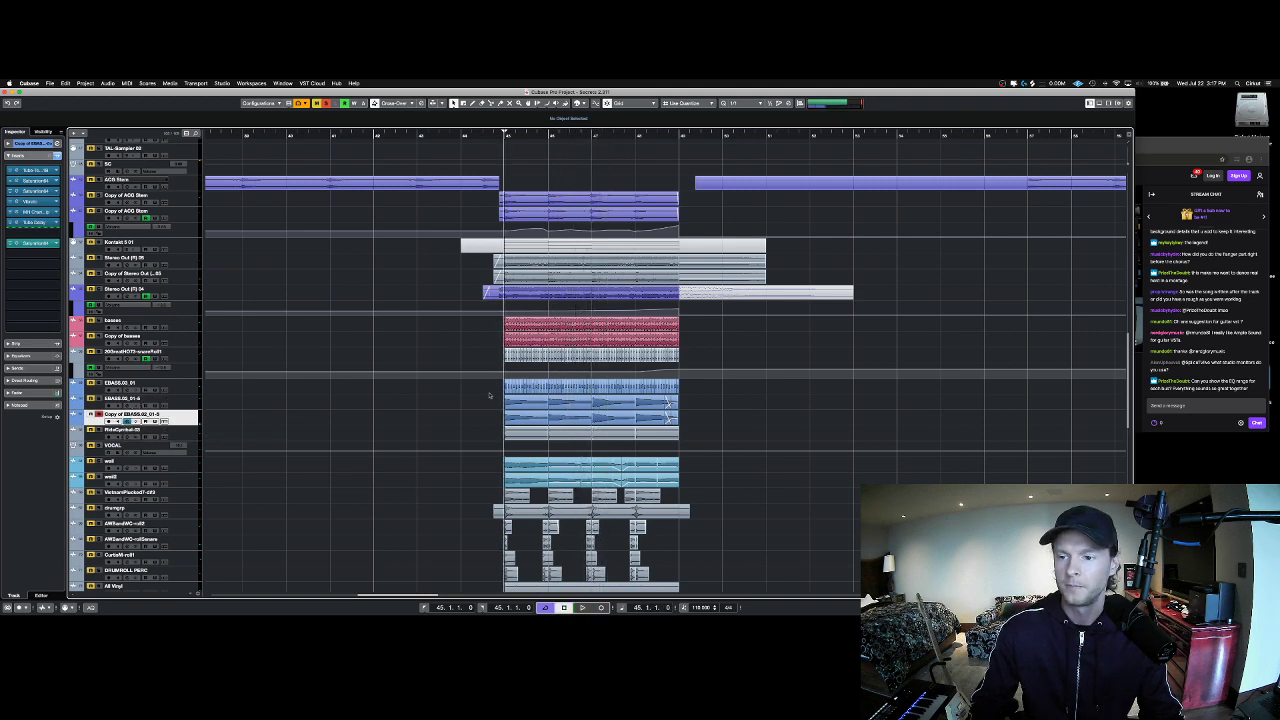
Step: Compare the second EBASS track with its processed copy by alternating their solos, and return to the uppermost EBASS track
{"action": "scroll", "coordinate": [489, 395], "scroll_direction": "up", "scroll_amount": 1}
{"action": "scroll", "coordinate": [483, 432], "scroll_direction": "down", "scroll_amount": 1}
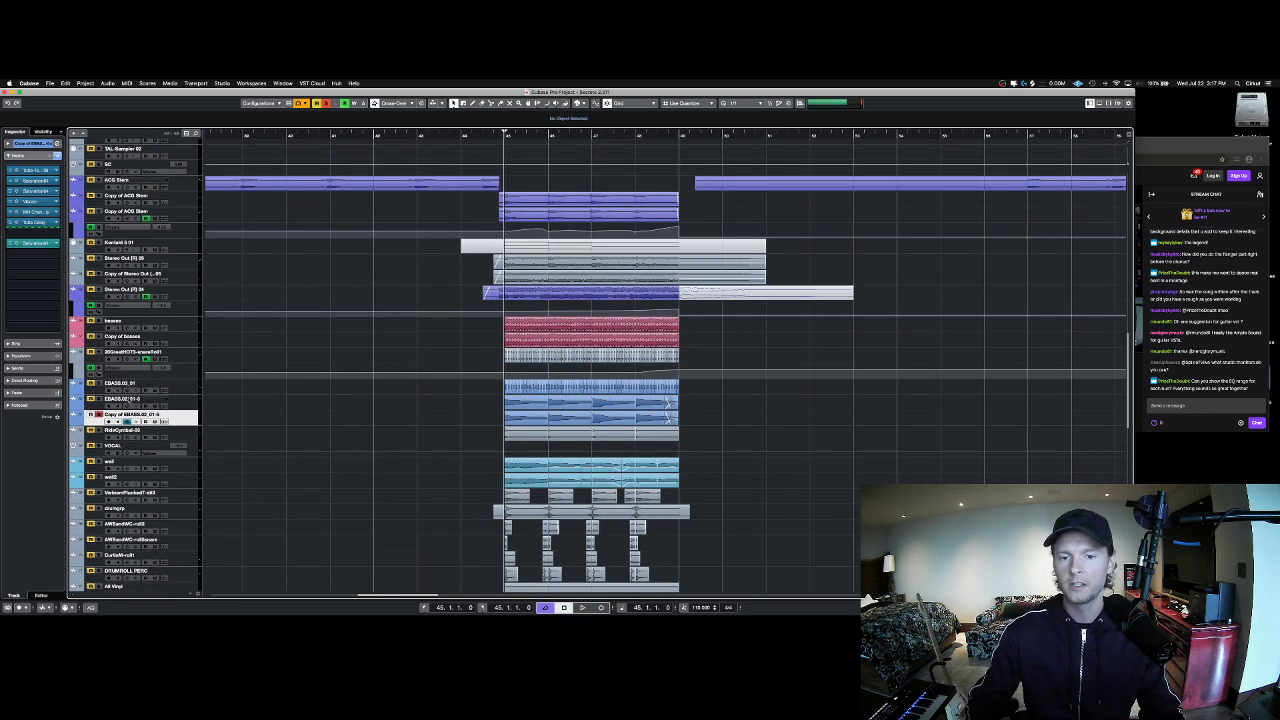
{"action": "left_click", "coordinate": [127, 407]}
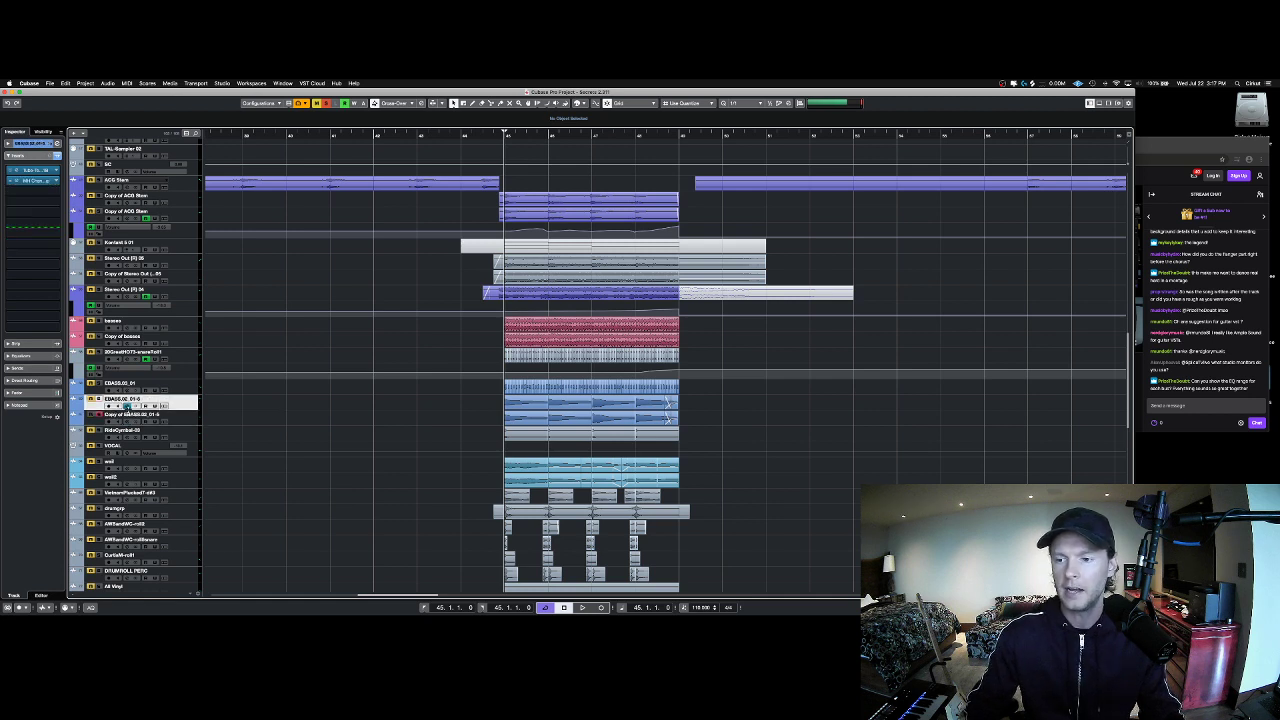
{"action": "left_click", "coordinate": [191, 421]}
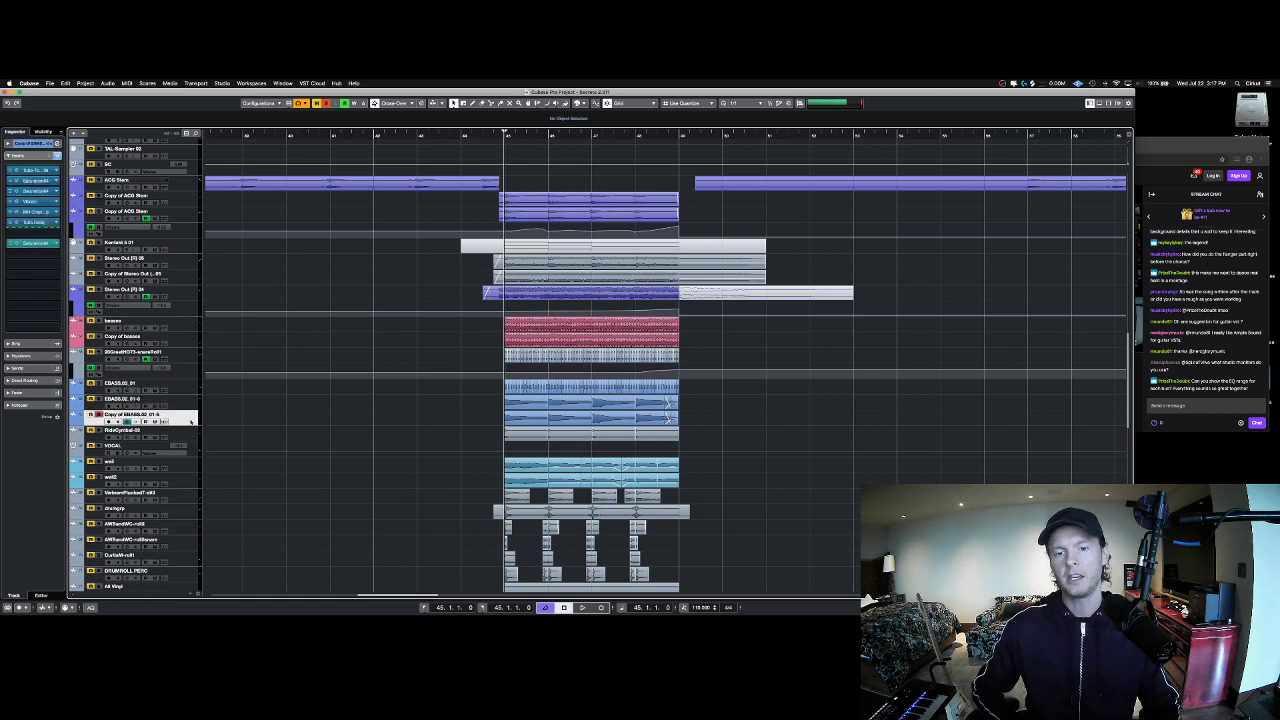
{"action": "left_click", "coordinate": [186, 405]}
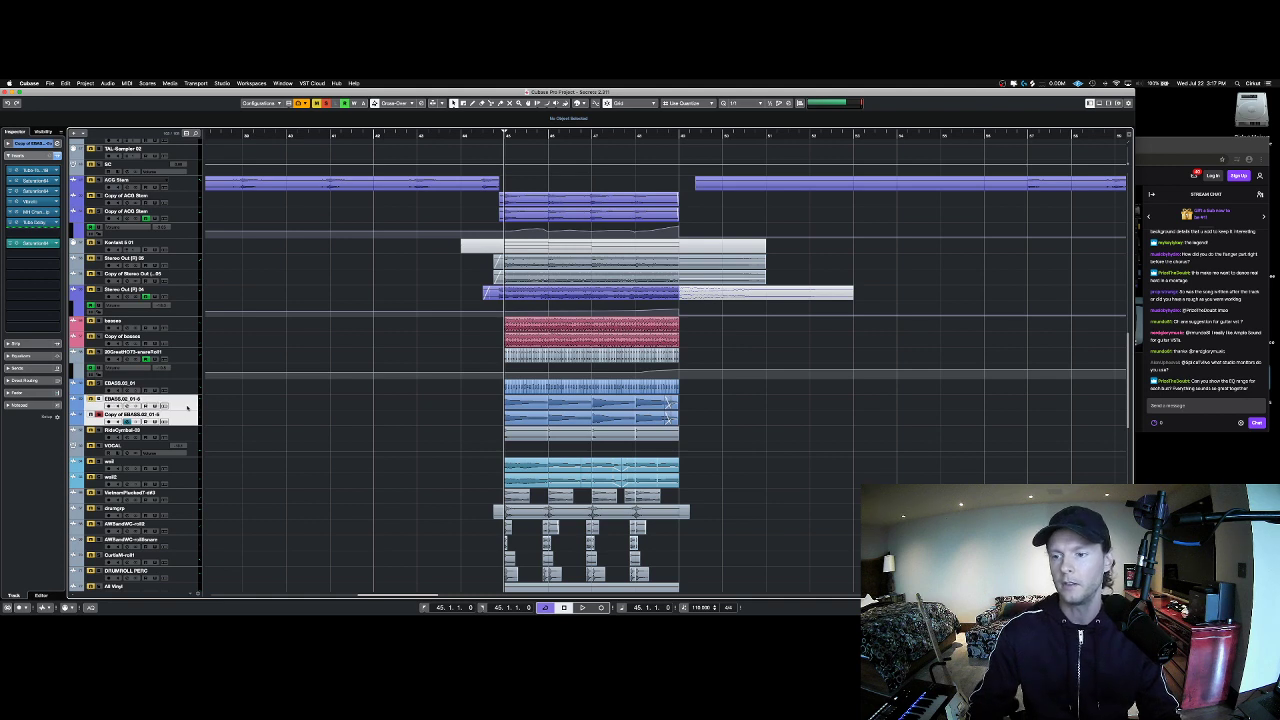
{"action": "key", "text": "space"}
{"action": "key", "text": "space"}
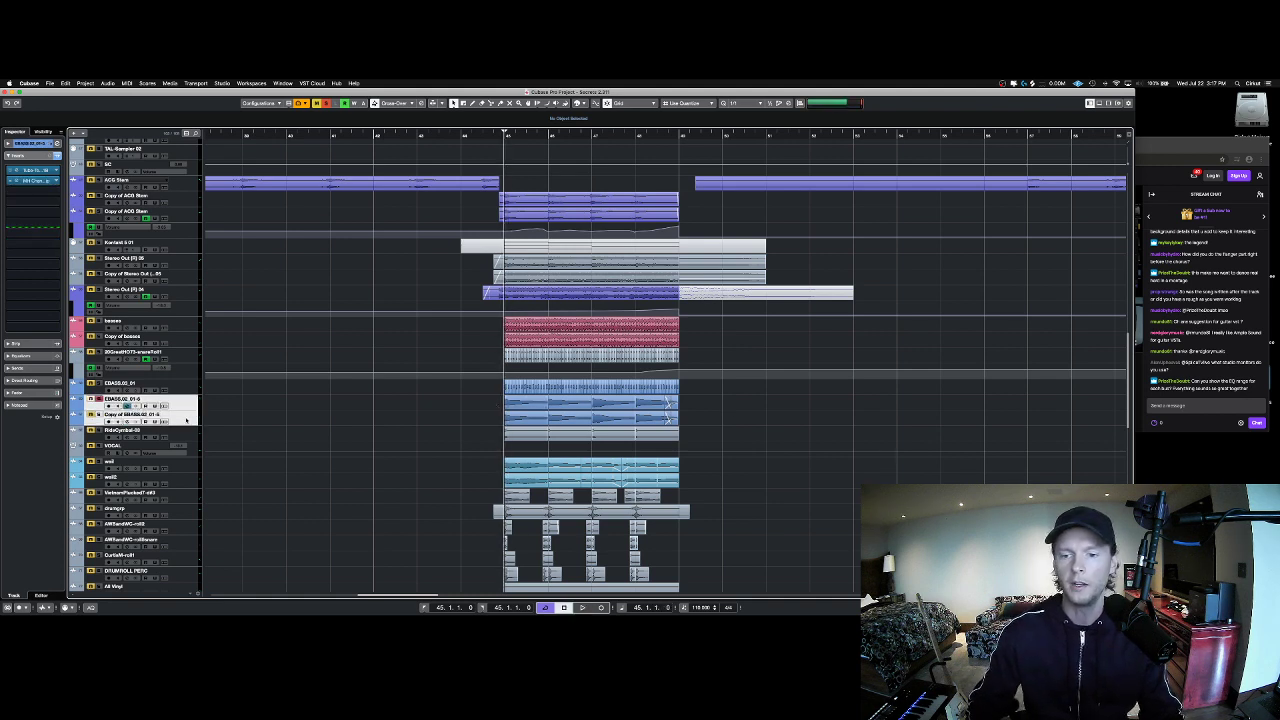
{"action": "left_click", "coordinate": [188, 415]}
{"action": "key", "text": "space"}
{"action": "left_click", "coordinate": [190, 406]}
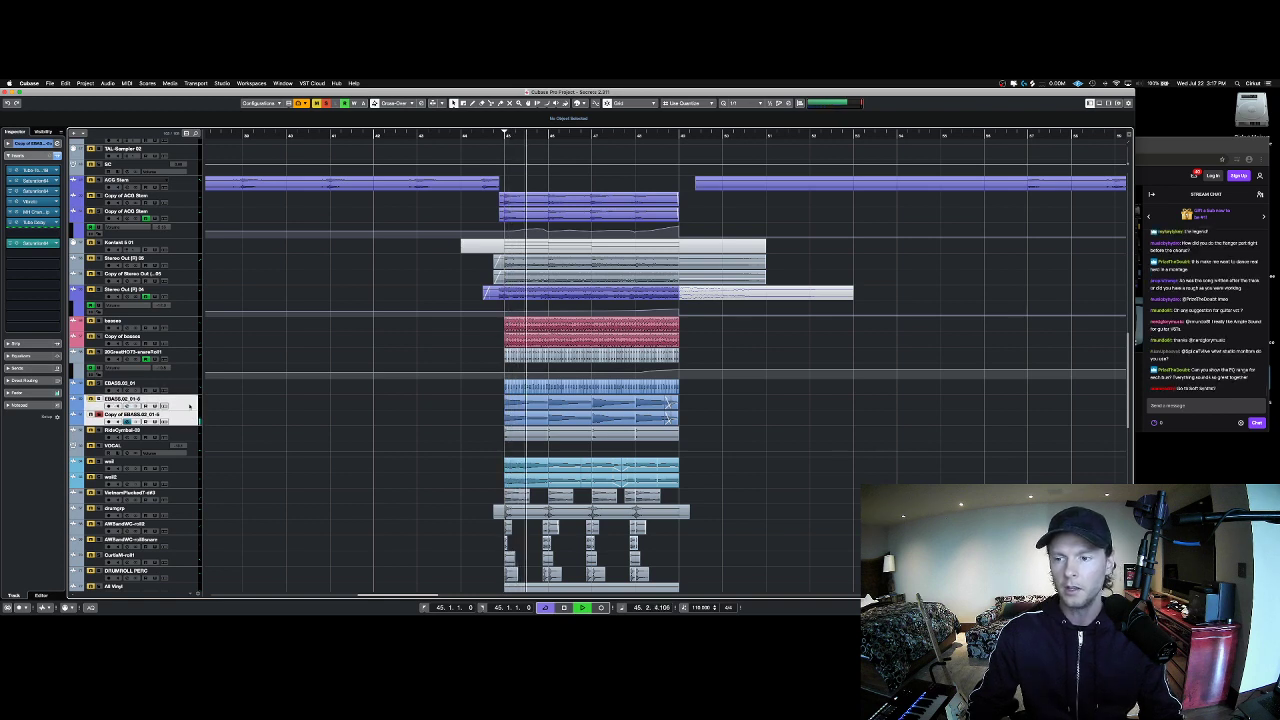
{"action": "key", "text": "space"}
{"action": "left_click", "coordinate": [195, 388]}
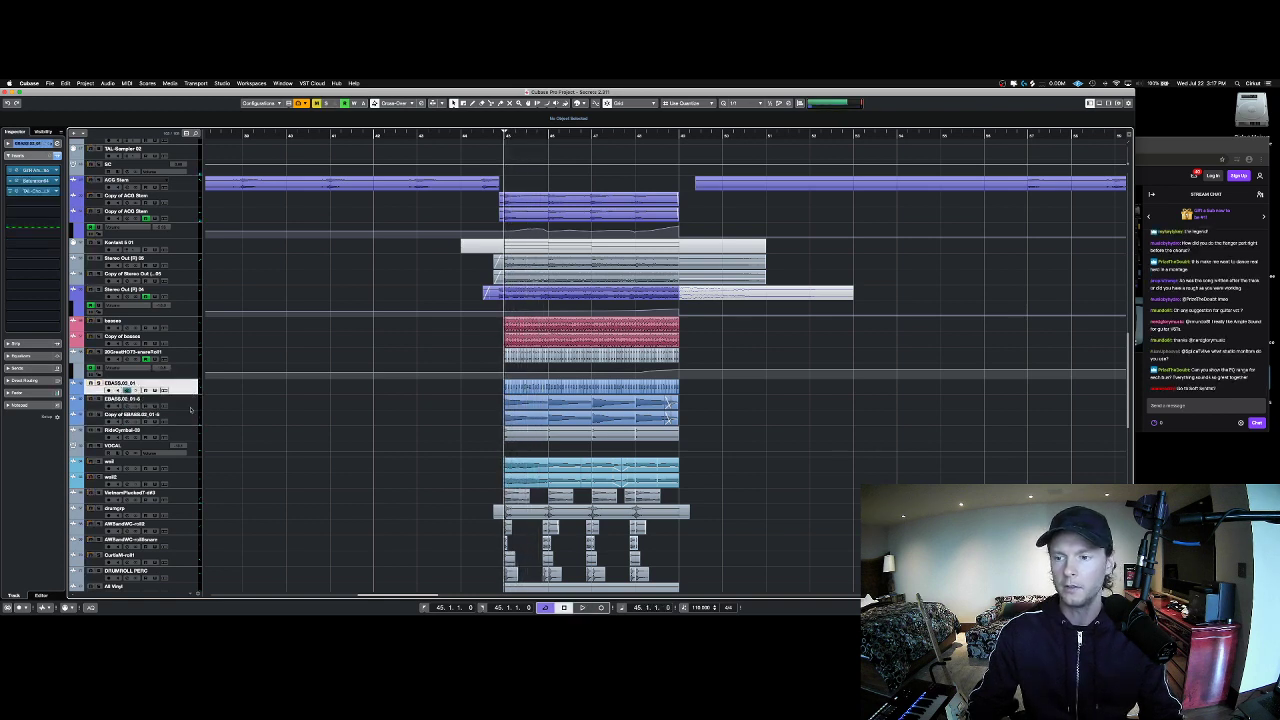
Step: Compare the uppermost EBASS track in solo with the full mix through short playbacks
{"action": "key", "text": "space"}
{"action": "key", "text": "space"}
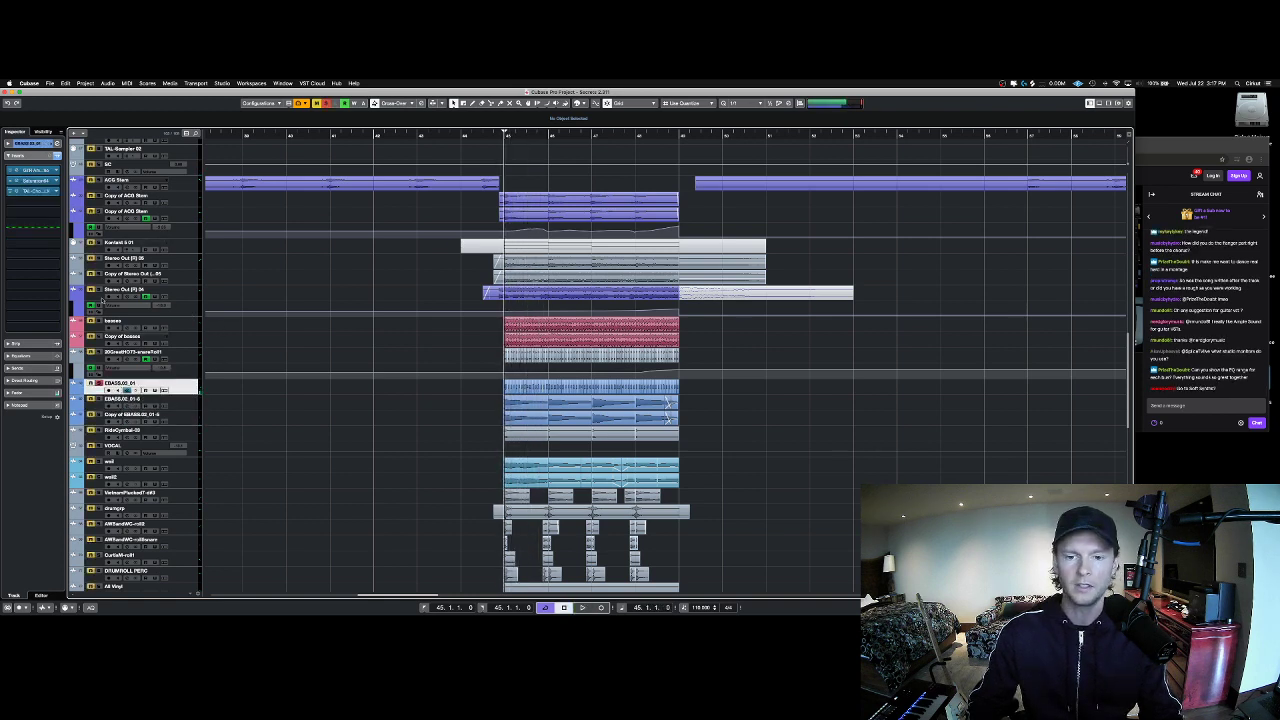
{"action": "key", "text": "space"}
{"action": "key", "text": "space"}
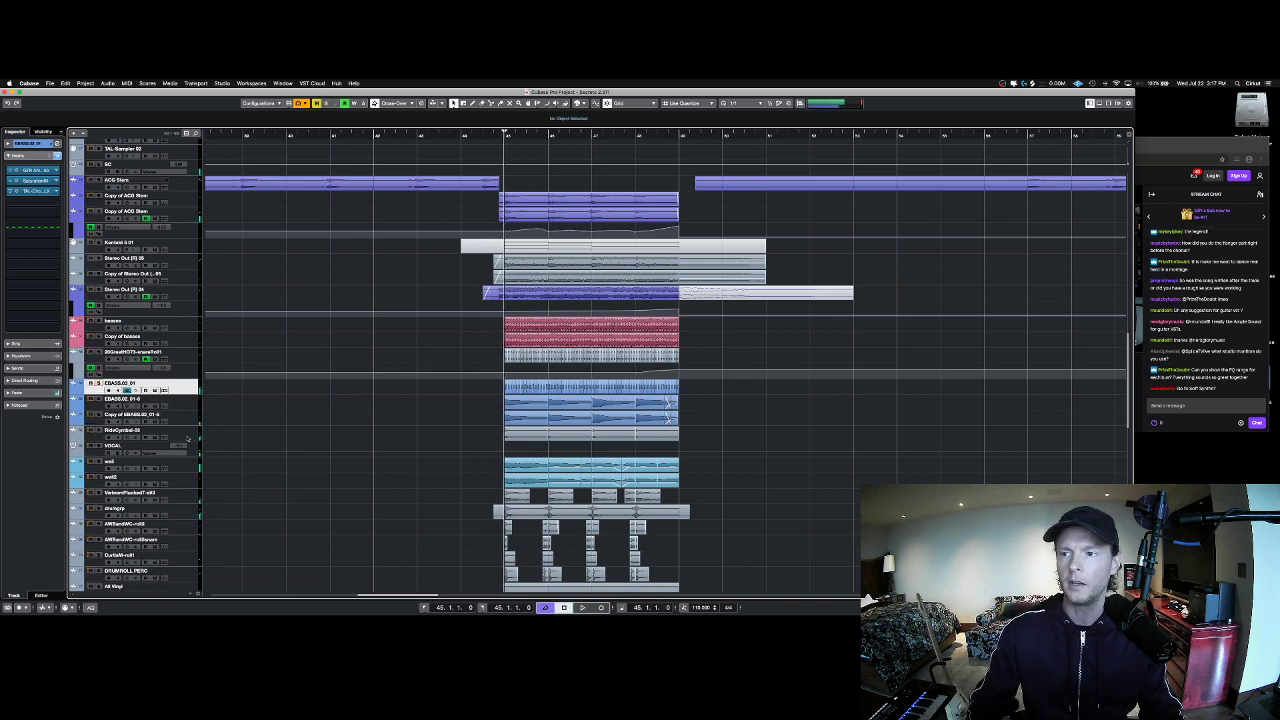
Step: Set the loop range to bars 45 to 49, select the VOCAL channel and briefly audition it with its solo toggled
{"action": "scroll", "coordinate": [363, 427], "scroll_direction": "down", "scroll_amount": 1}
{"action": "scroll", "coordinate": [166, 414], "scroll_direction": "down", "scroll_amount": 2}
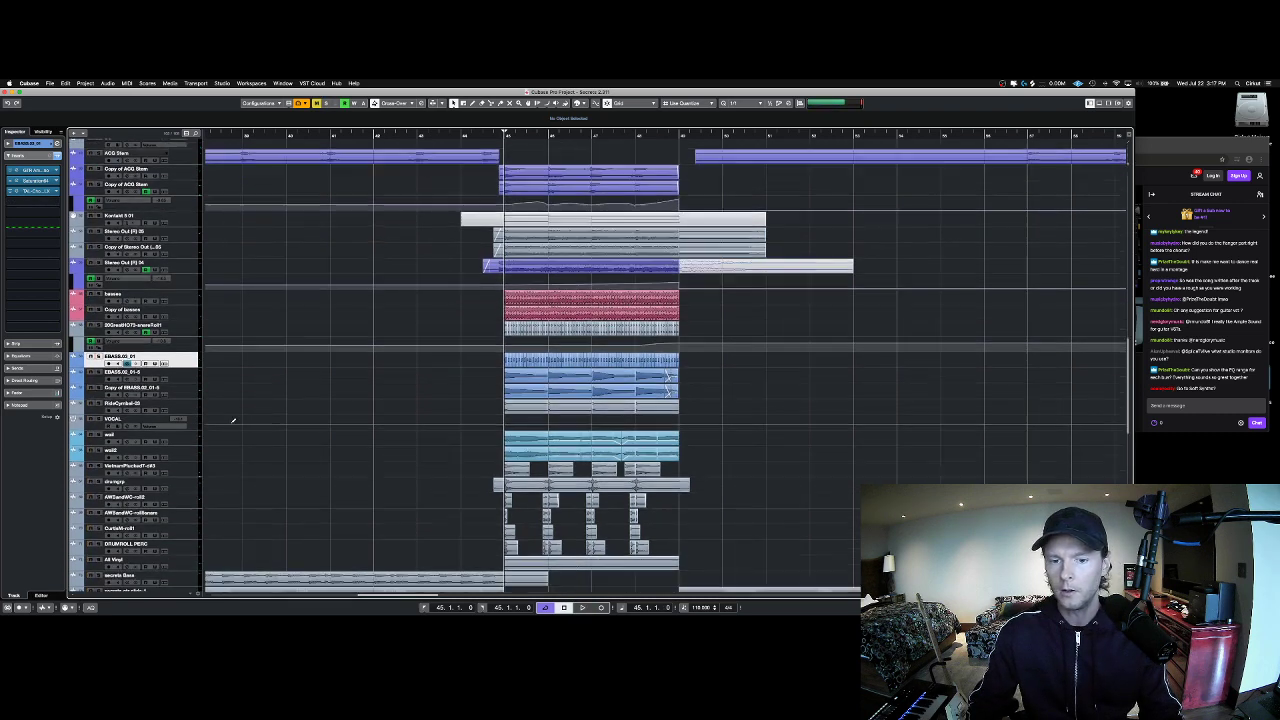
{"action": "left_click", "coordinate": [140, 420]}
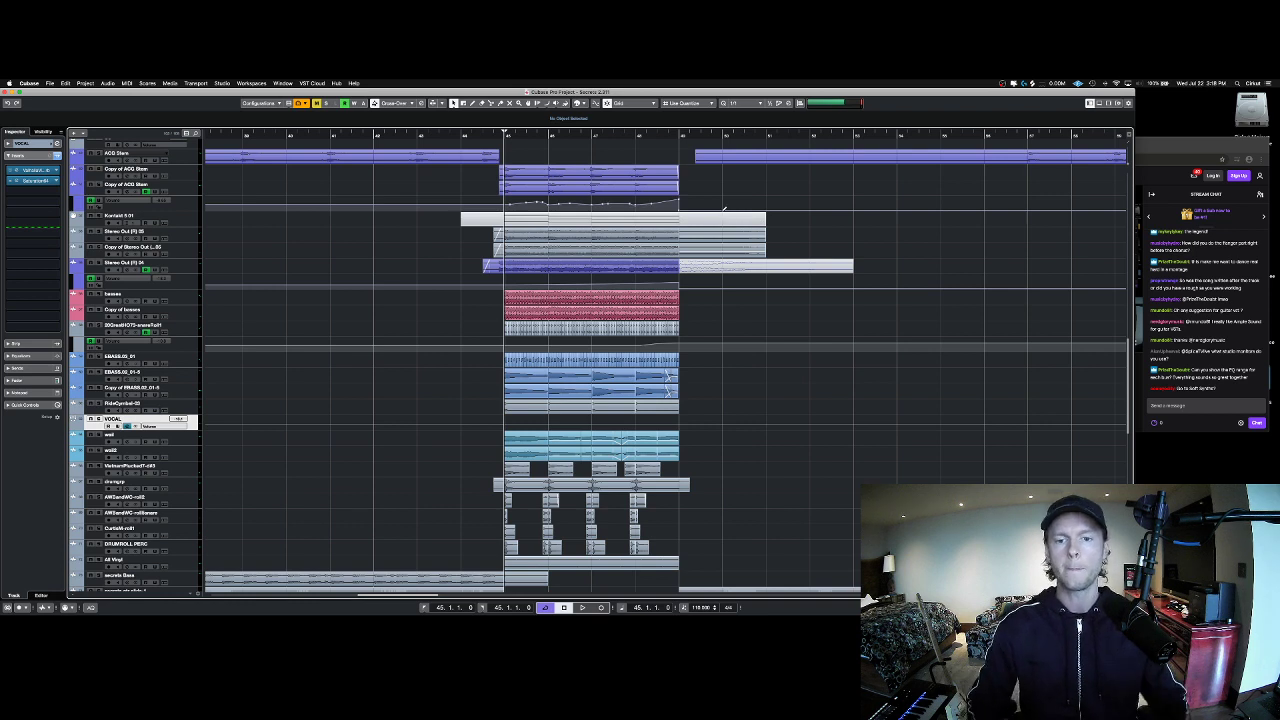
{"action": "scroll", "coordinate": [839, 316], "scroll_direction": "down", "scroll_amount": 1}
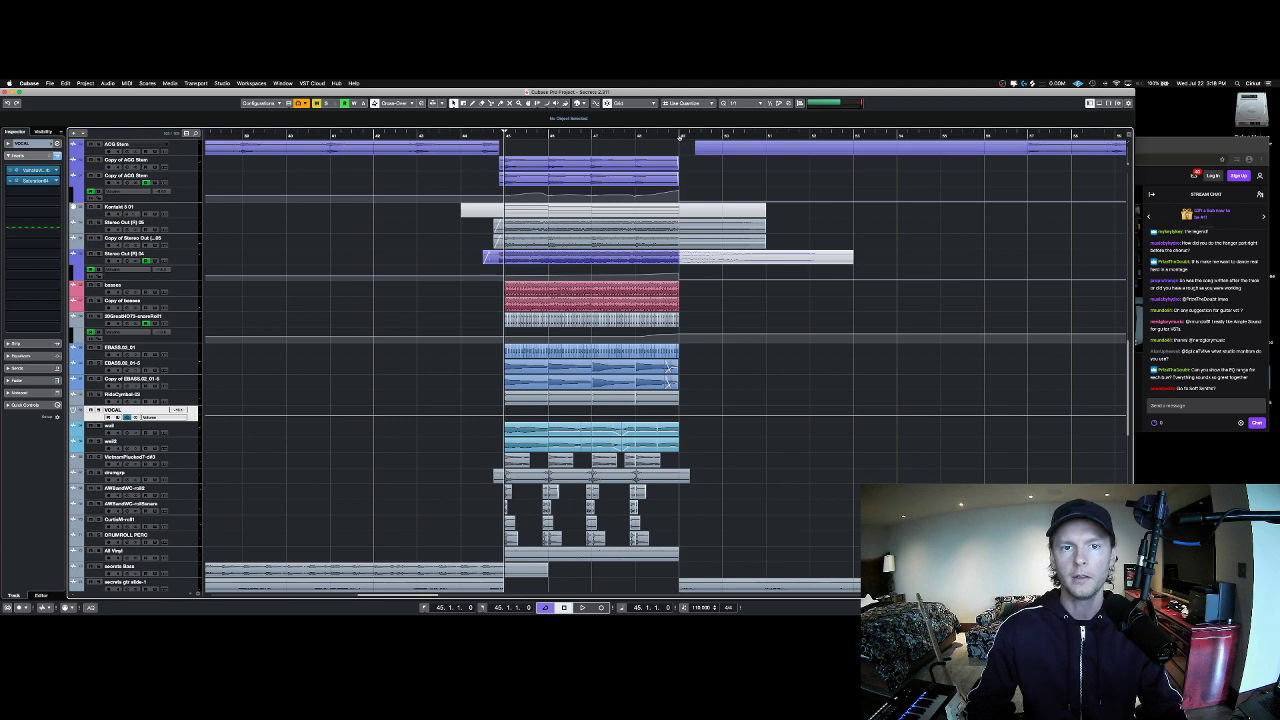
{"action": "scroll", "coordinate": [1030, 379], "scroll_direction": "down", "scroll_amount": 1}
{"action": "scroll", "coordinate": [1030, 379], "scroll_direction": "down", "scroll_amount": 4}
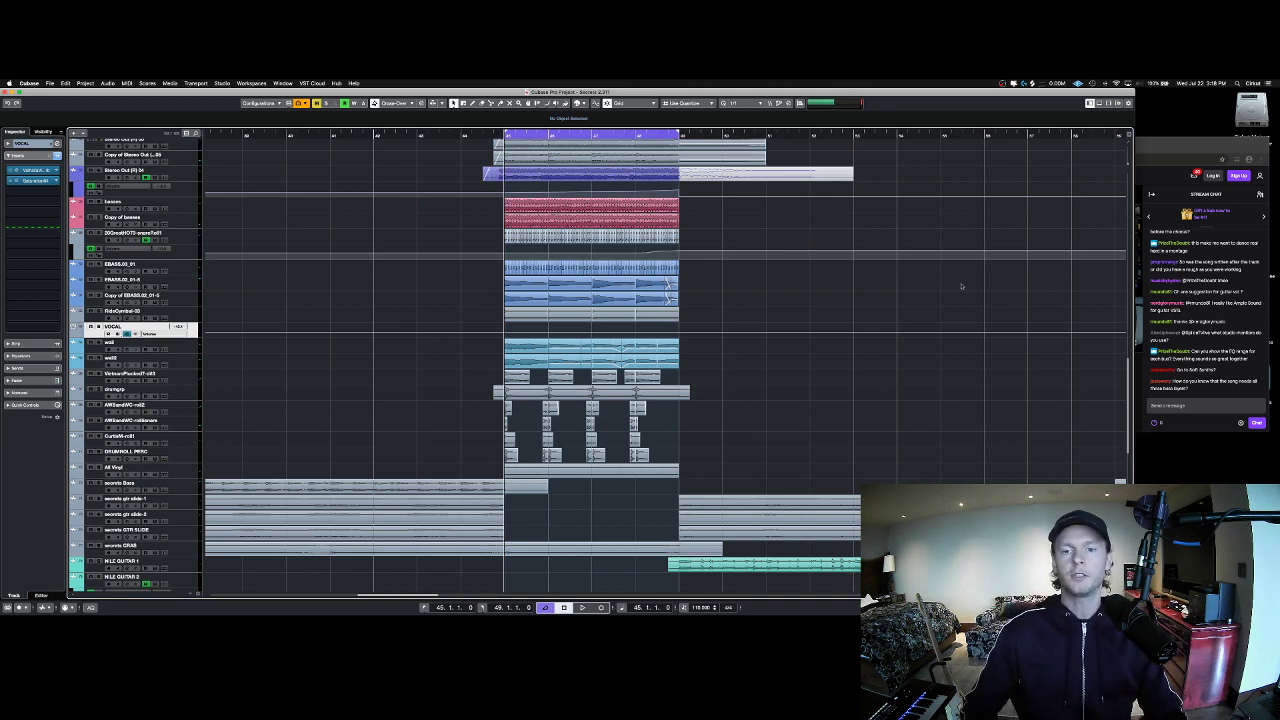
{"action": "key", "text": "s"}
{"action": "key", "text": "space"}
{"action": "key", "text": "space"}
{"action": "key", "text": "s"}
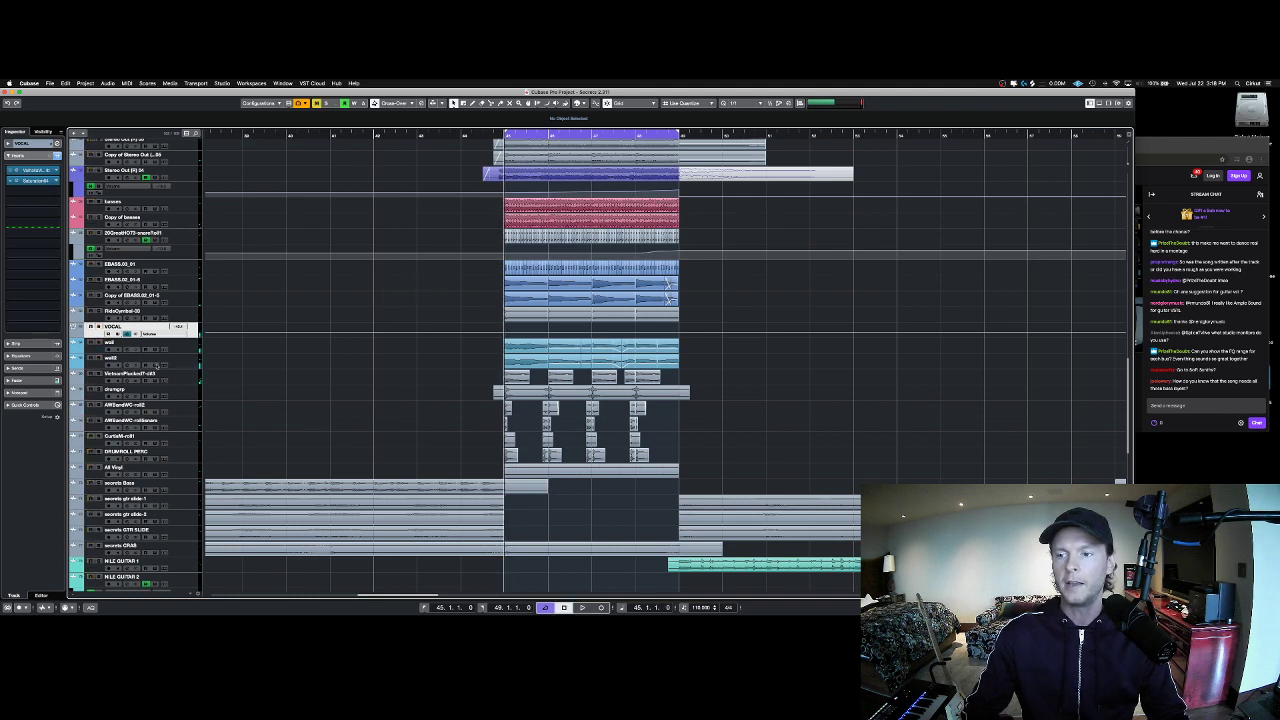
Step: Select the Vietnam track and the drumgrp track below it, and audition drumgrp in solo from just before bar 45
{"action": "left_click", "coordinate": [140, 374]}
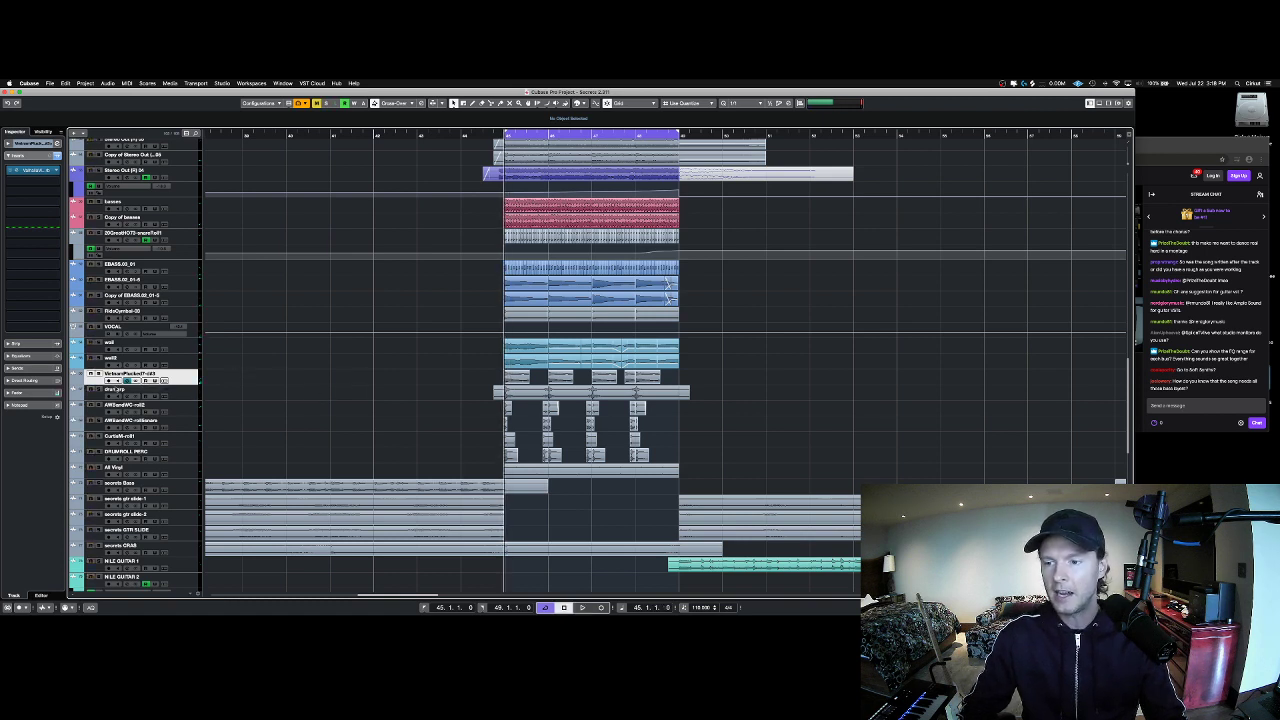
{"action": "left_click", "coordinate": [315, 390]}
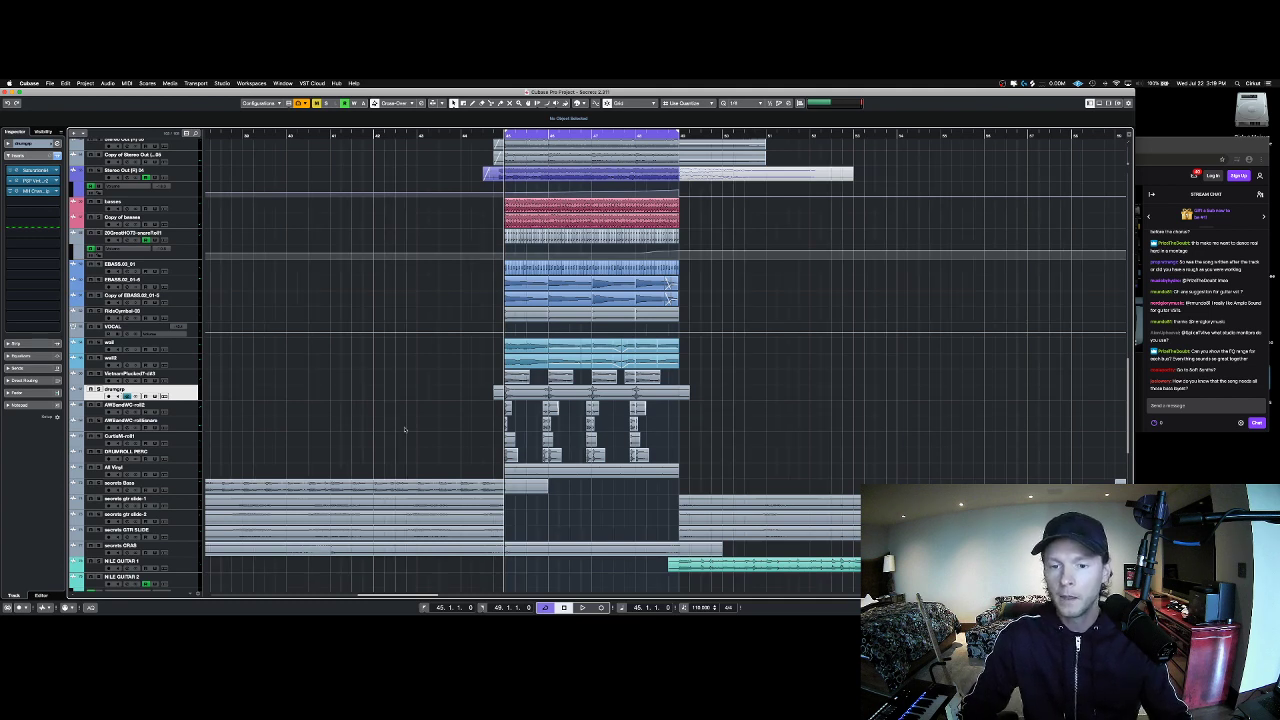
{"action": "scroll", "coordinate": [295, 420], "scroll_direction": "down", "scroll_amount": 1}
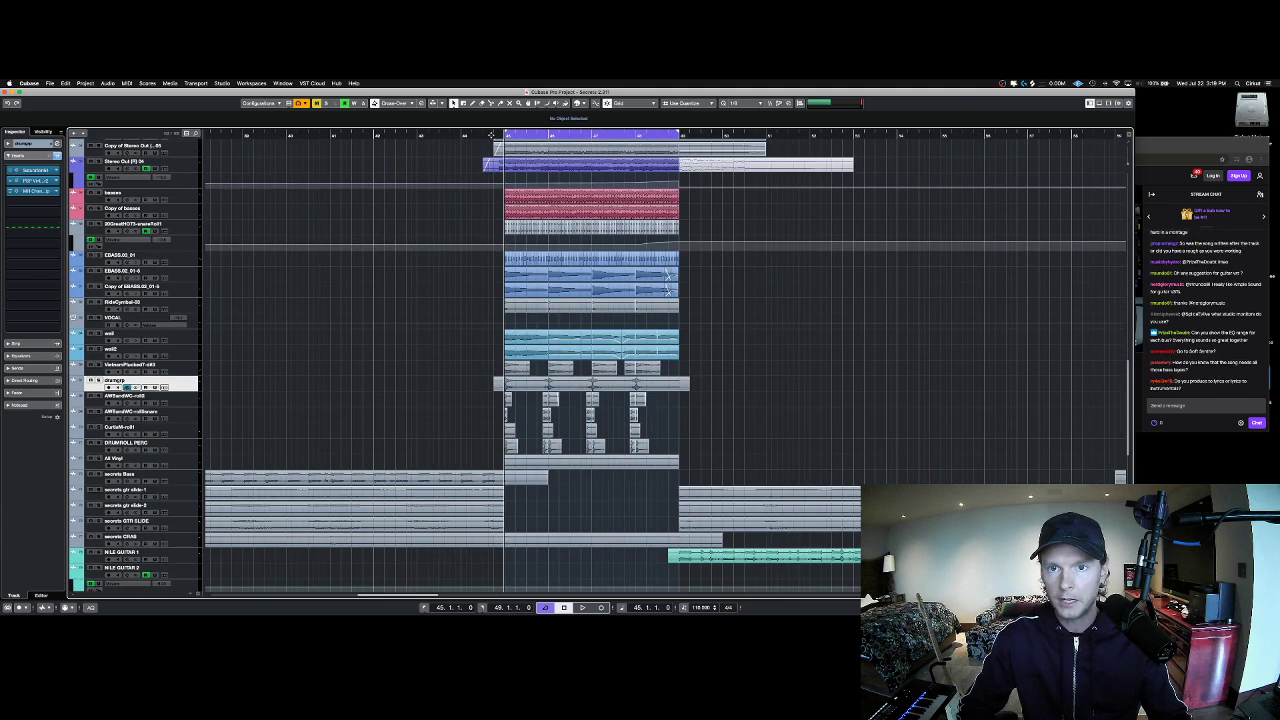
{"action": "scroll", "coordinate": [340, 374], "scroll_direction": "down", "scroll_amount": 3}
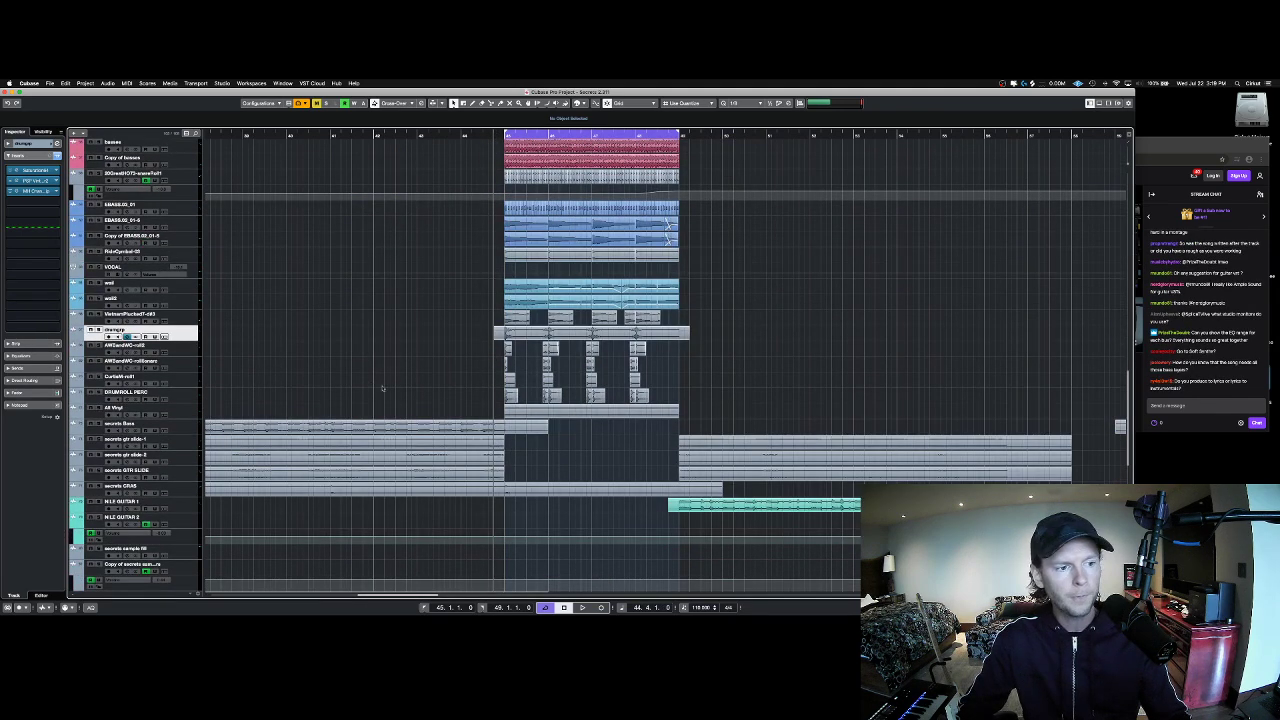
{"action": "key", "text": "space"}
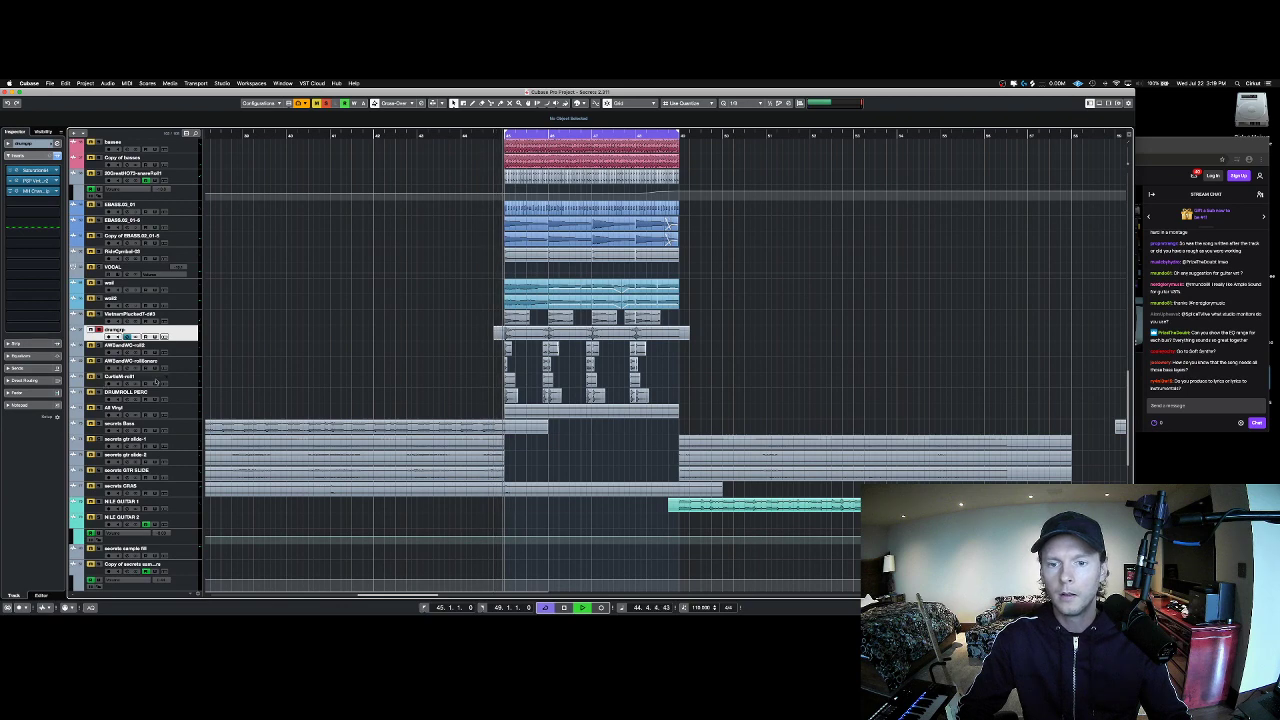
{"action": "scroll", "coordinate": [585, 166], "scroll_direction": "up", "scroll_amount": 2}
{"action": "key", "text": "space"}
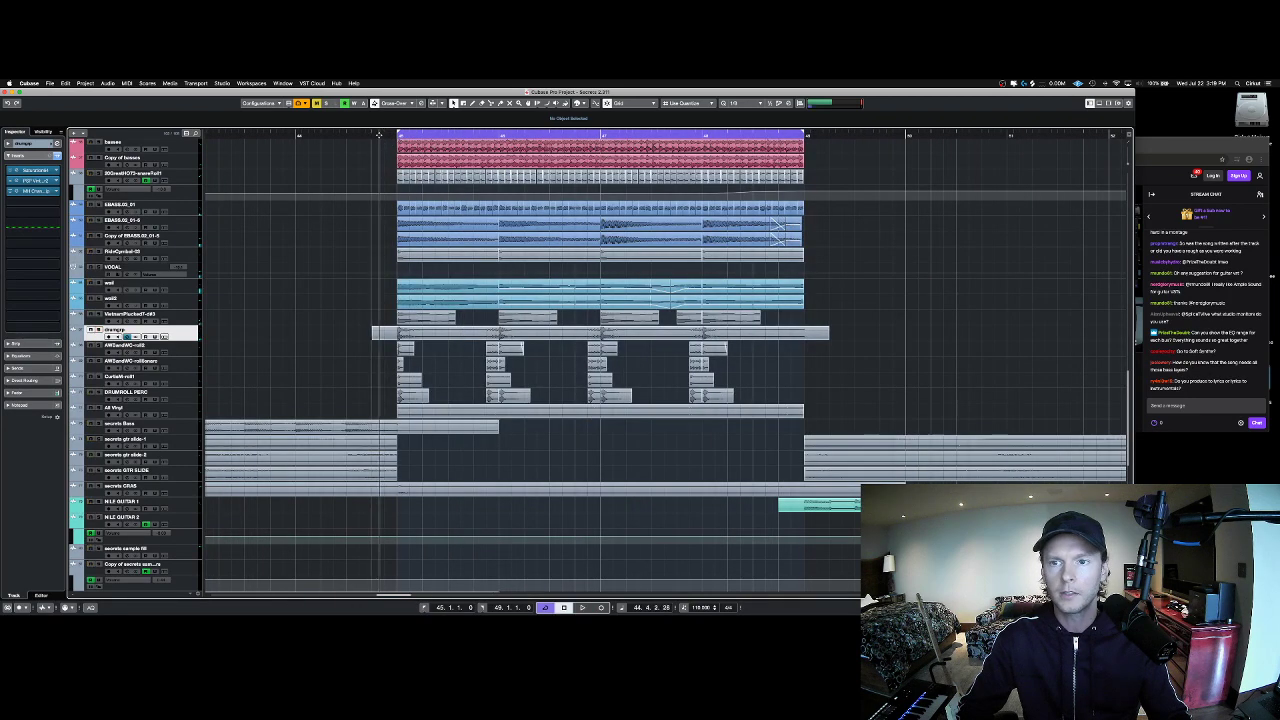
Step: Extend the selection from drumgrp down to All Vinyl, solo the six tracks and play them
{"action": "key", "text": "shift+Down"}
{"action": "key", "text": "shift+Down"}
{"action": "key", "text": "shift+Down"}
{"action": "key", "text": "shift+Down"}
{"action": "key", "text": "shift+Down"}
{"action": "key", "text": "s"}
{"action": "key", "text": "space"}
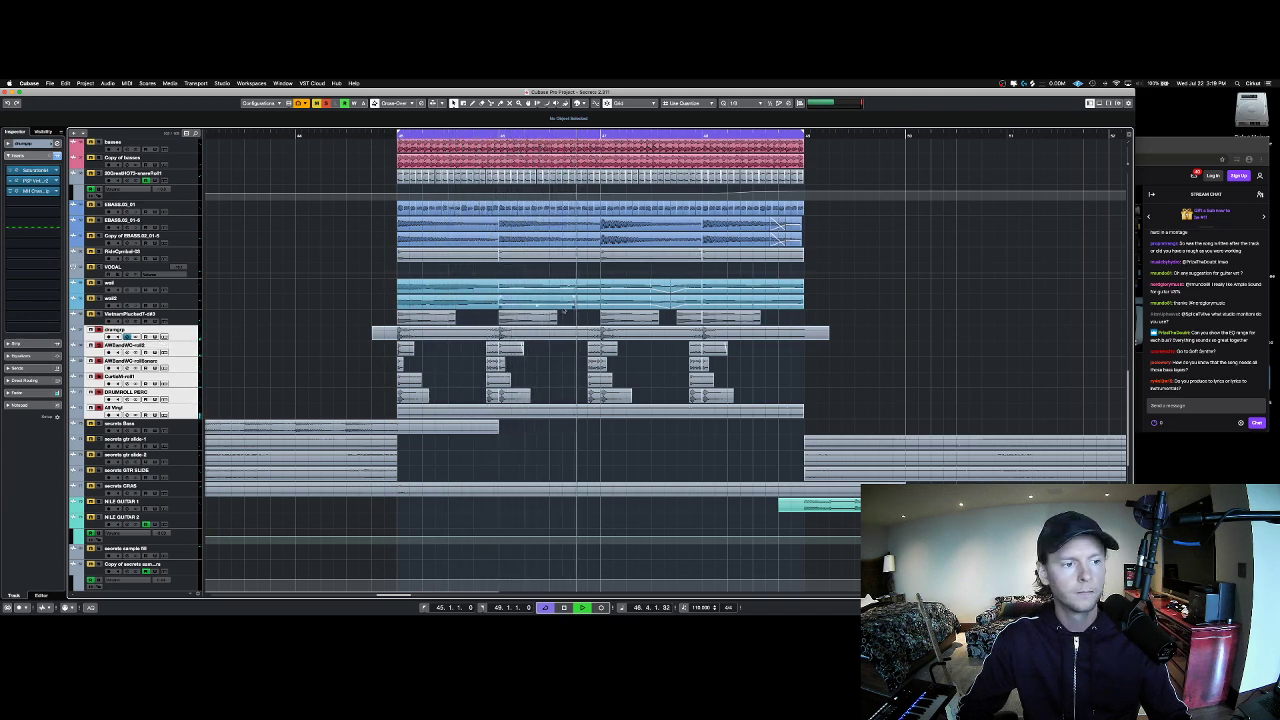
Step: Compare the six drum and vinyl tracks in solo with the full mix, stop and unsolo them, and select secrets Bass
{"action": "left_click", "coordinate": [382, 203]}
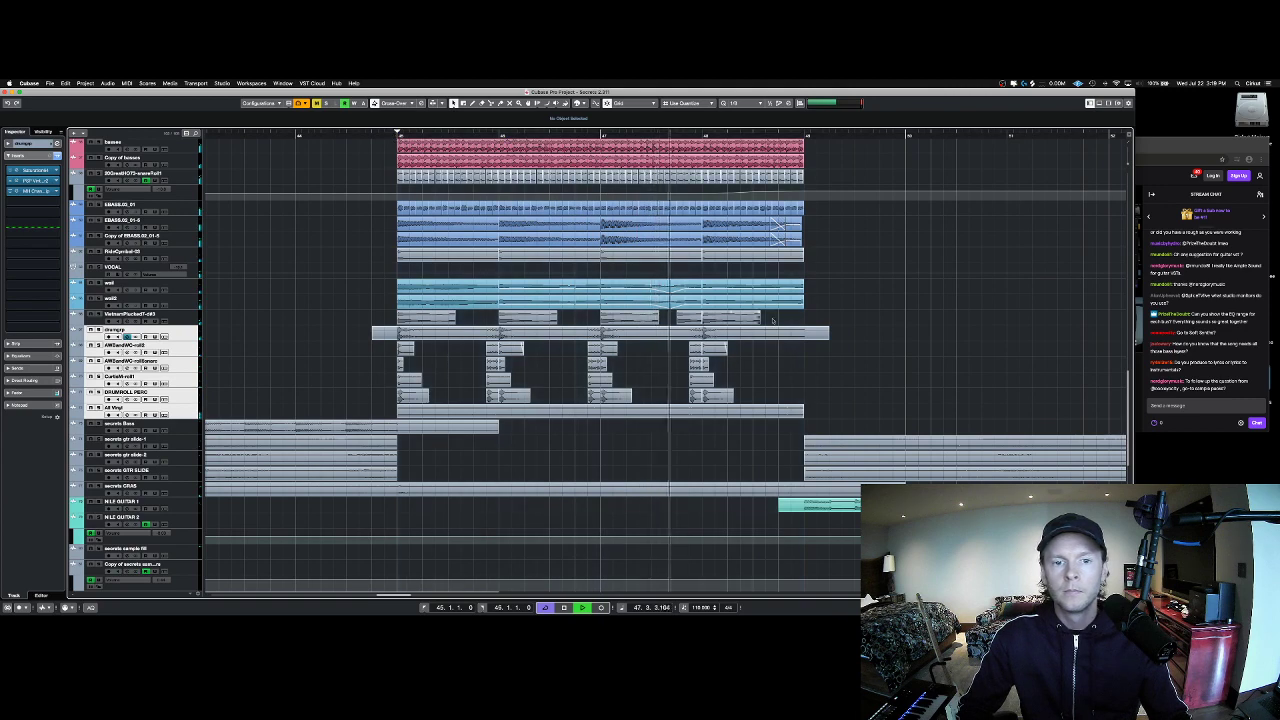
{"action": "scroll", "coordinate": [740, 365], "scroll_direction": "down", "scroll_amount": 3}
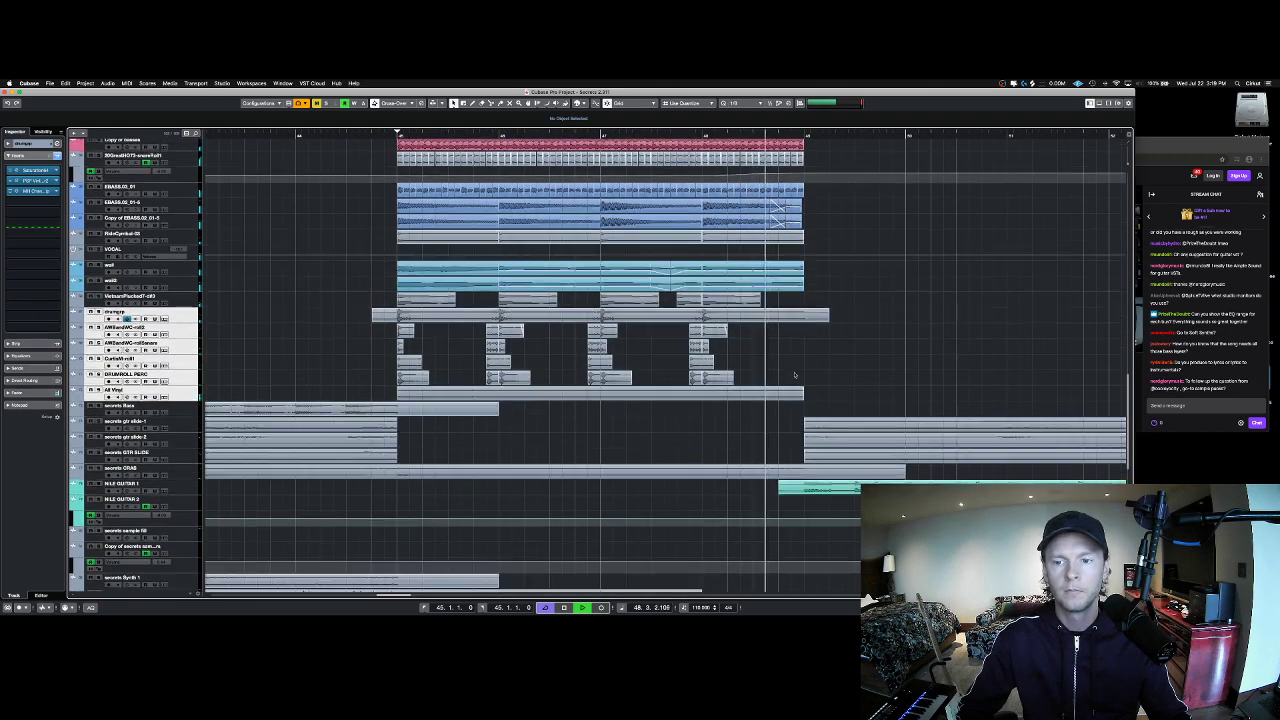
{"action": "key", "text": "s"}
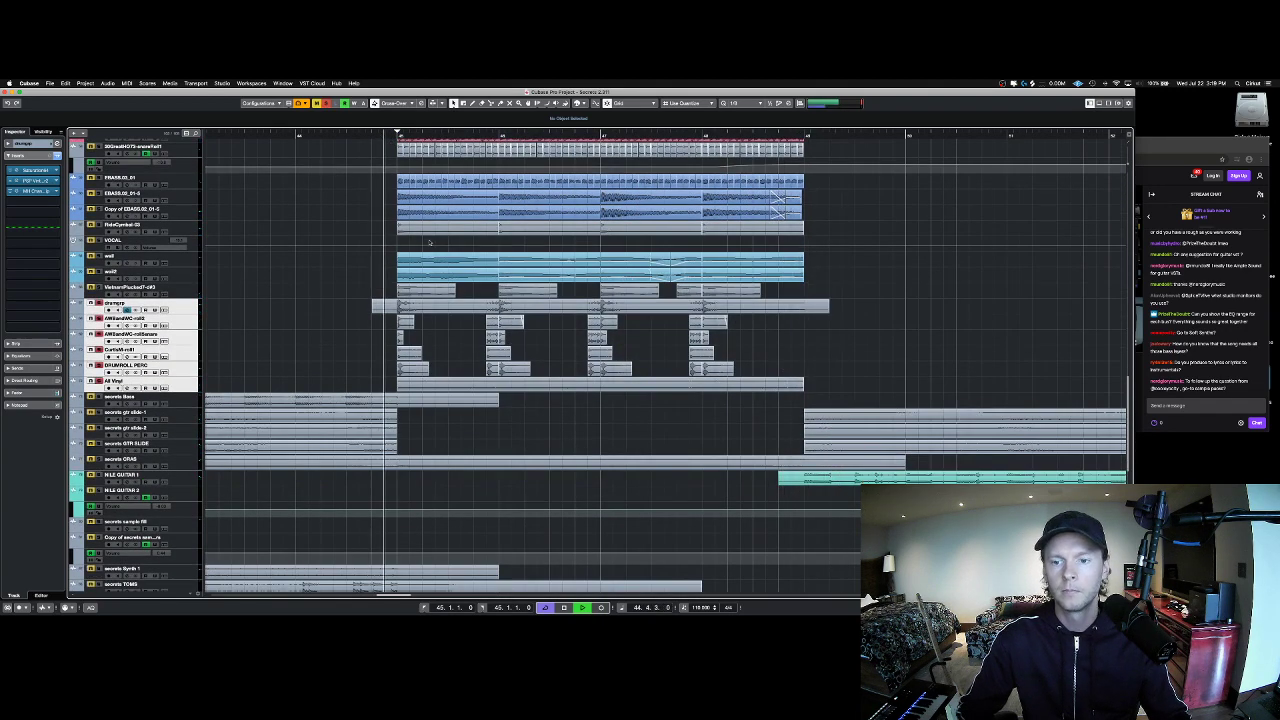
{"action": "key", "text": "space"}
{"action": "key", "text": "s"}
{"action": "key", "text": "Down"}
{"action": "scroll", "coordinate": [317, 391], "scroll_direction": "down", "scroll_amount": 8}
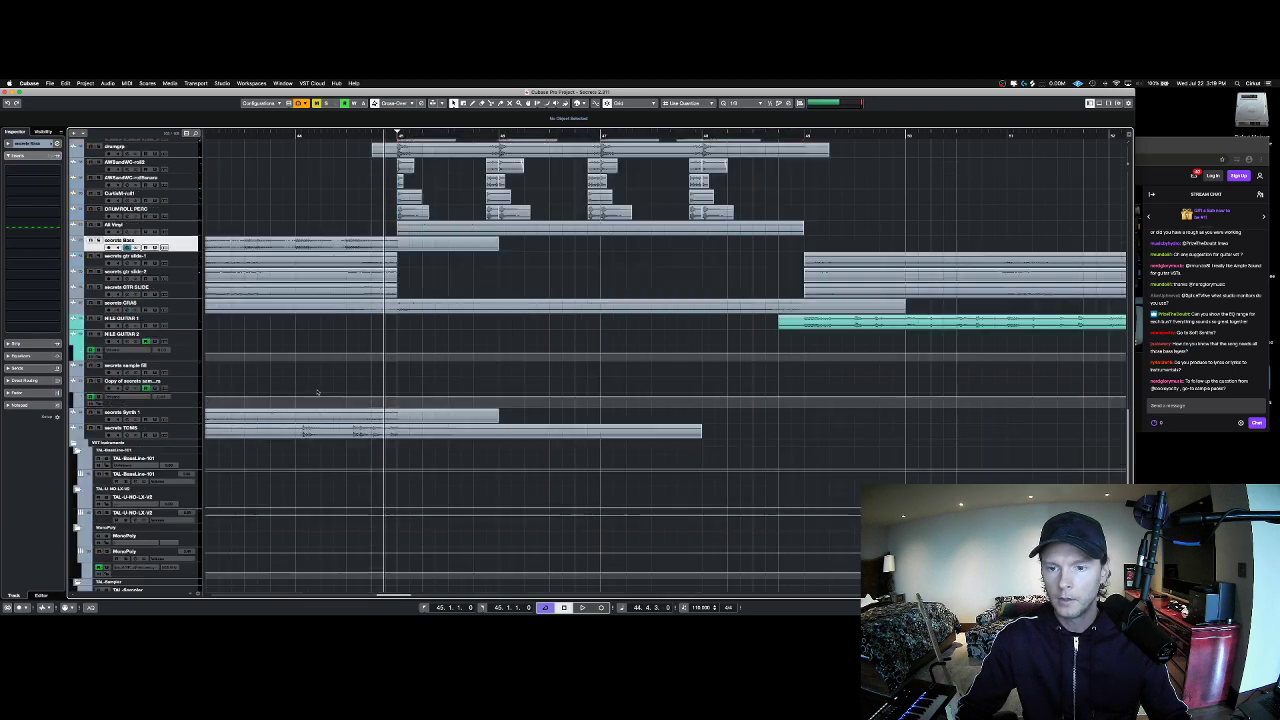
Step: Set the loop range to bars 45 to 49, move the playhead to bar 45, and frame the section's stems and drums
{"action": "scroll", "coordinate": [310, 390], "scroll_direction": "up", "scroll_amount": 10}
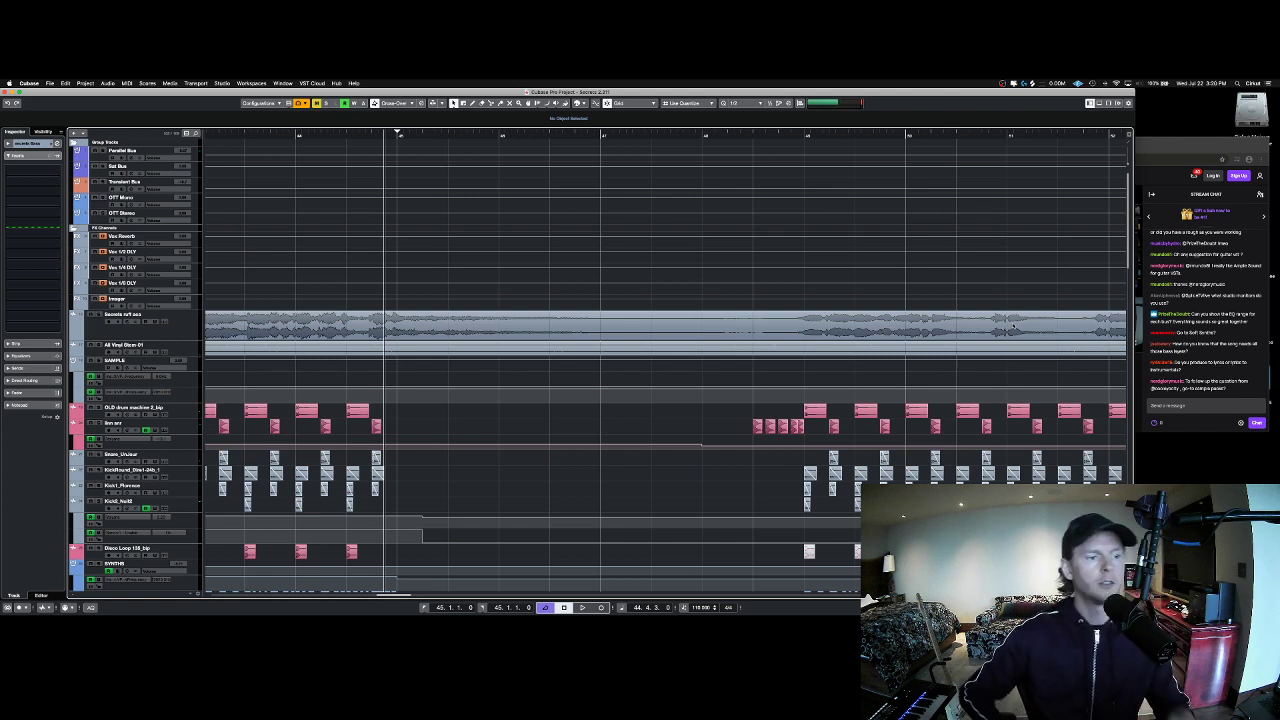
{"action": "left_click_drag", "start_coordinate": [801, 132], "coordinate": [397, 132]}
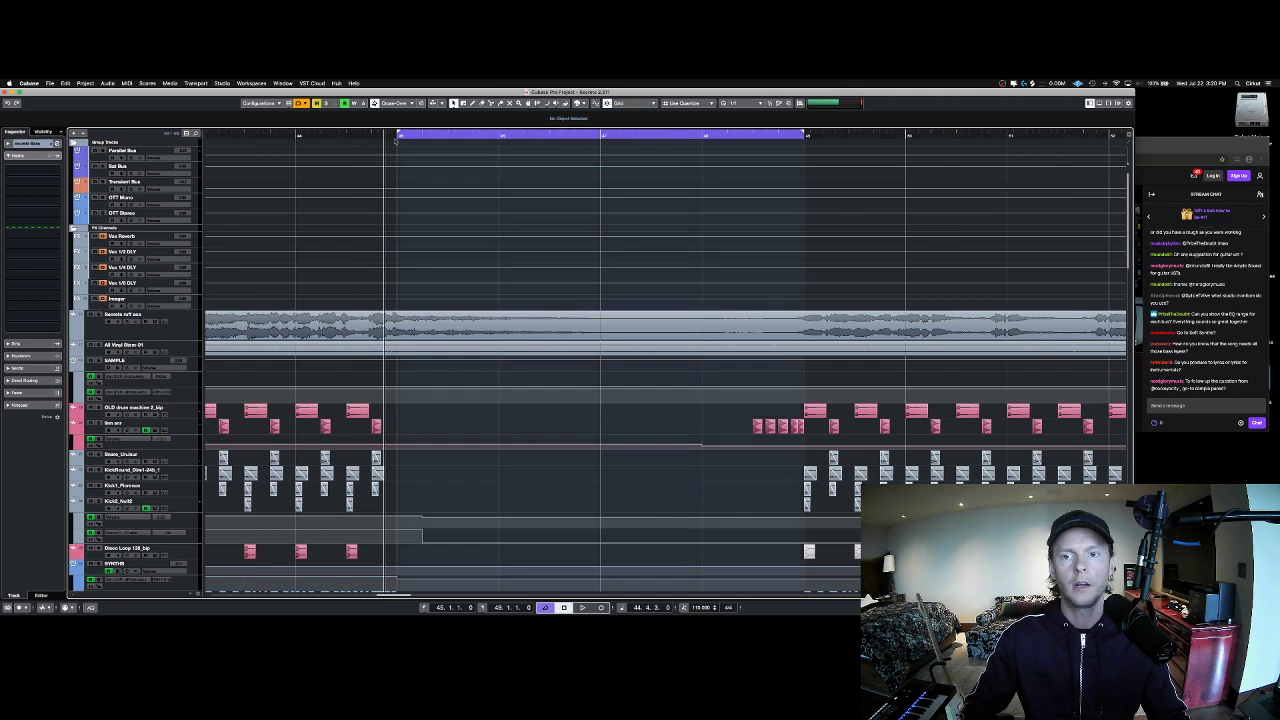
{"action": "left_click", "coordinate": [394, 138]}
{"action": "key", "text": "g"}
{"action": "key", "text": "g"}
{"action": "scroll", "coordinate": [435, 238], "scroll_direction": "down", "scroll_amount": 12}
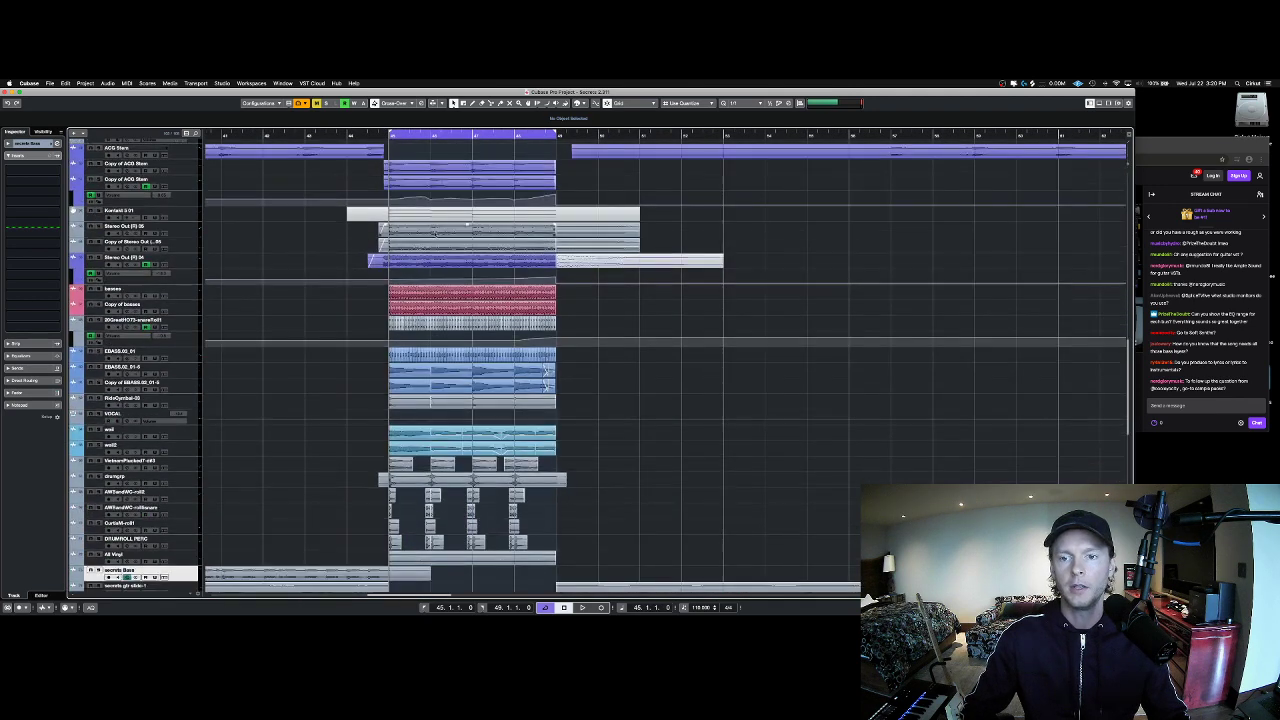
{"action": "scroll", "coordinate": [435, 232], "scroll_direction": "up", "scroll_amount": 2}
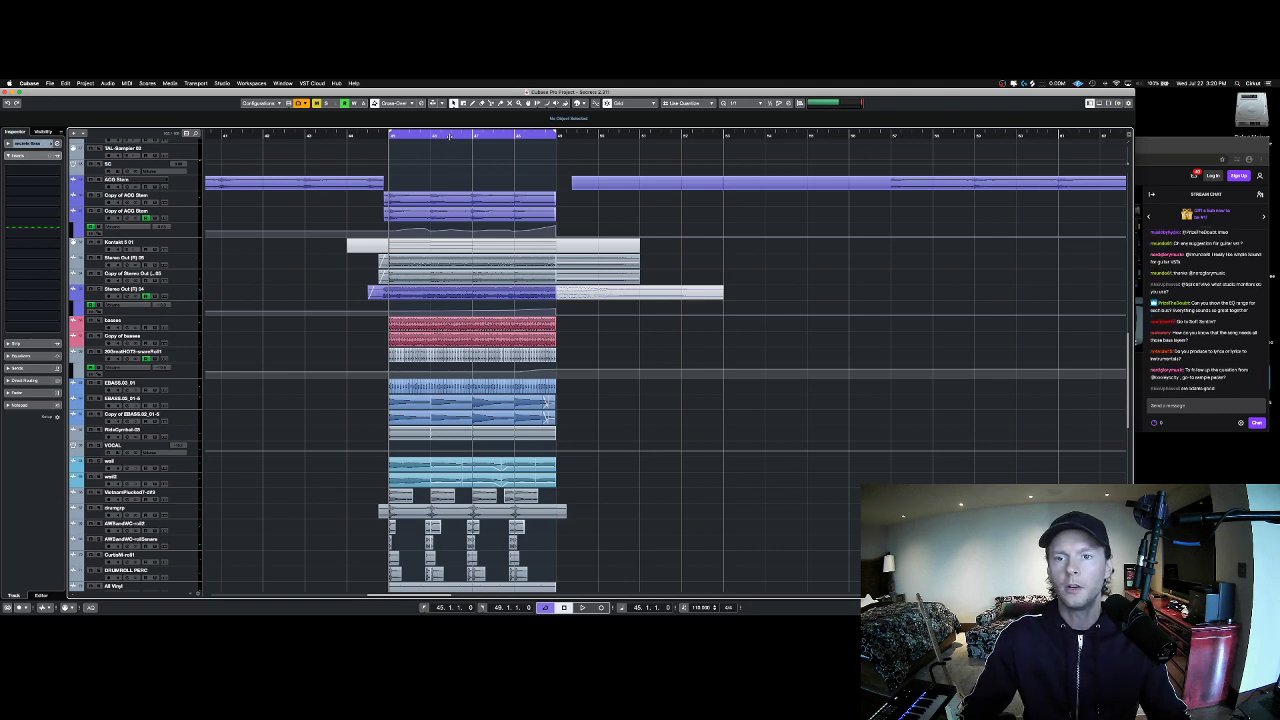
{"action": "left_click_drag", "start_coordinate": [450, 135], "coordinate": [454, 184]}
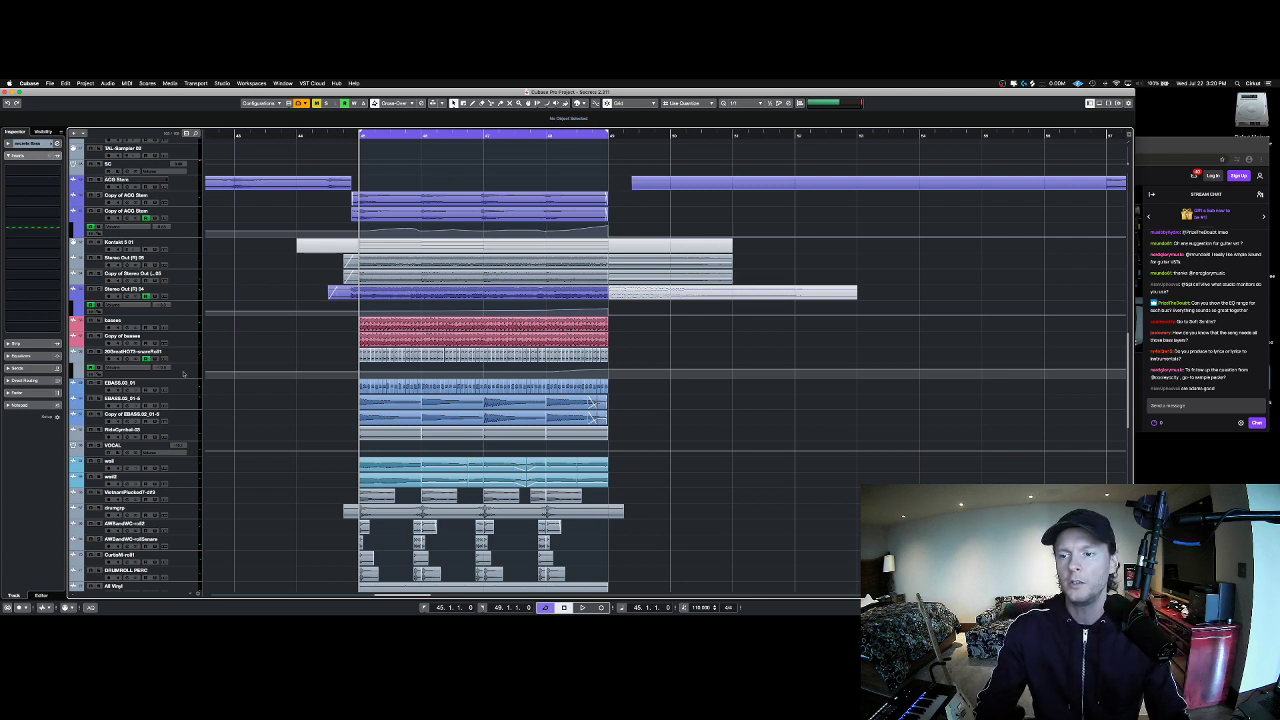
Step: Solo the tracks from basses down to the uppermost EBASS, audition them together and select all four
{"action": "left_click", "coordinate": [126, 386]}
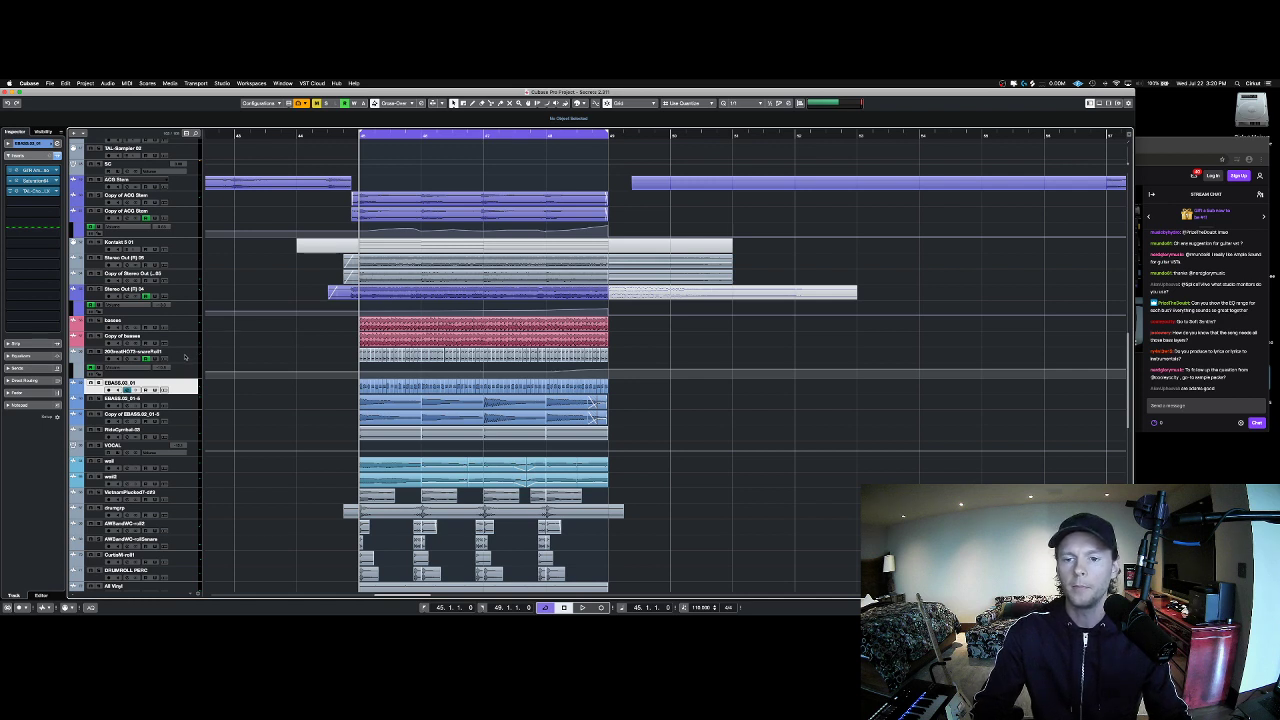
{"action": "left_click", "coordinate": [160, 355]}
{"action": "key", "text": "space"}
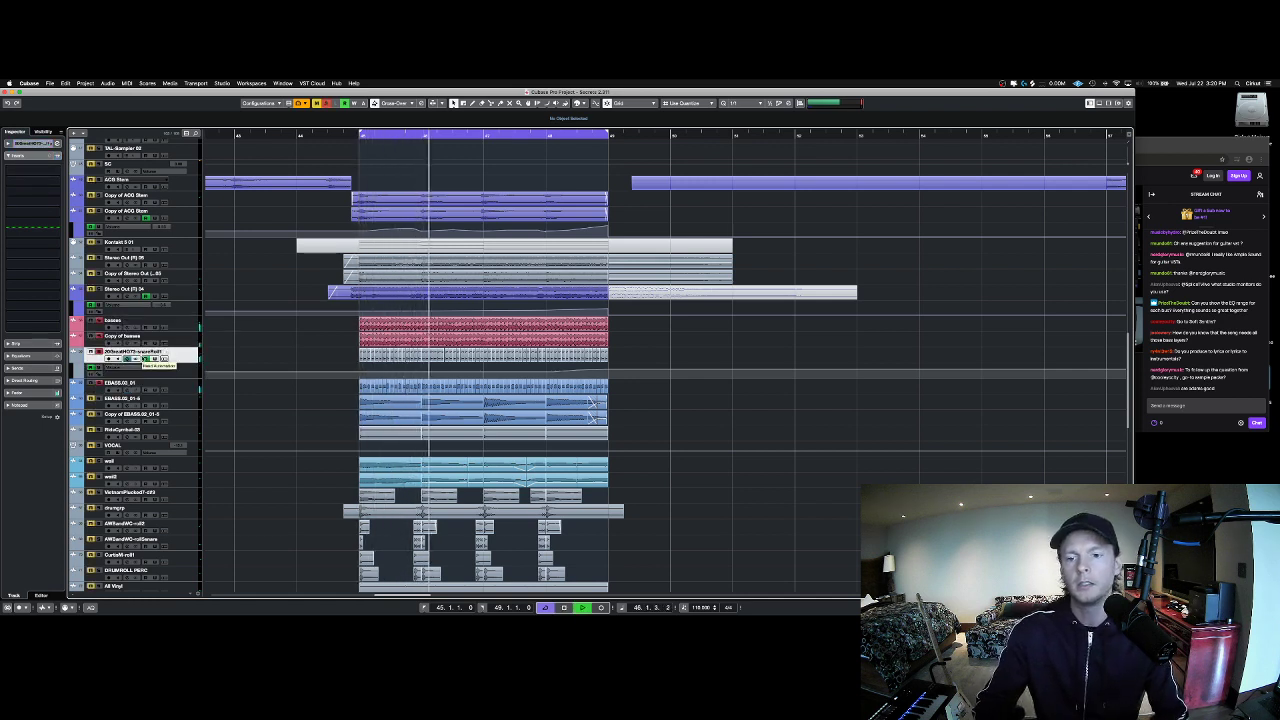
{"action": "key", "text": "space"}
{"action": "left_click", "coordinate": [125, 383]}
{"action": "left_click", "coordinate": [130, 320], "text": "shift"}
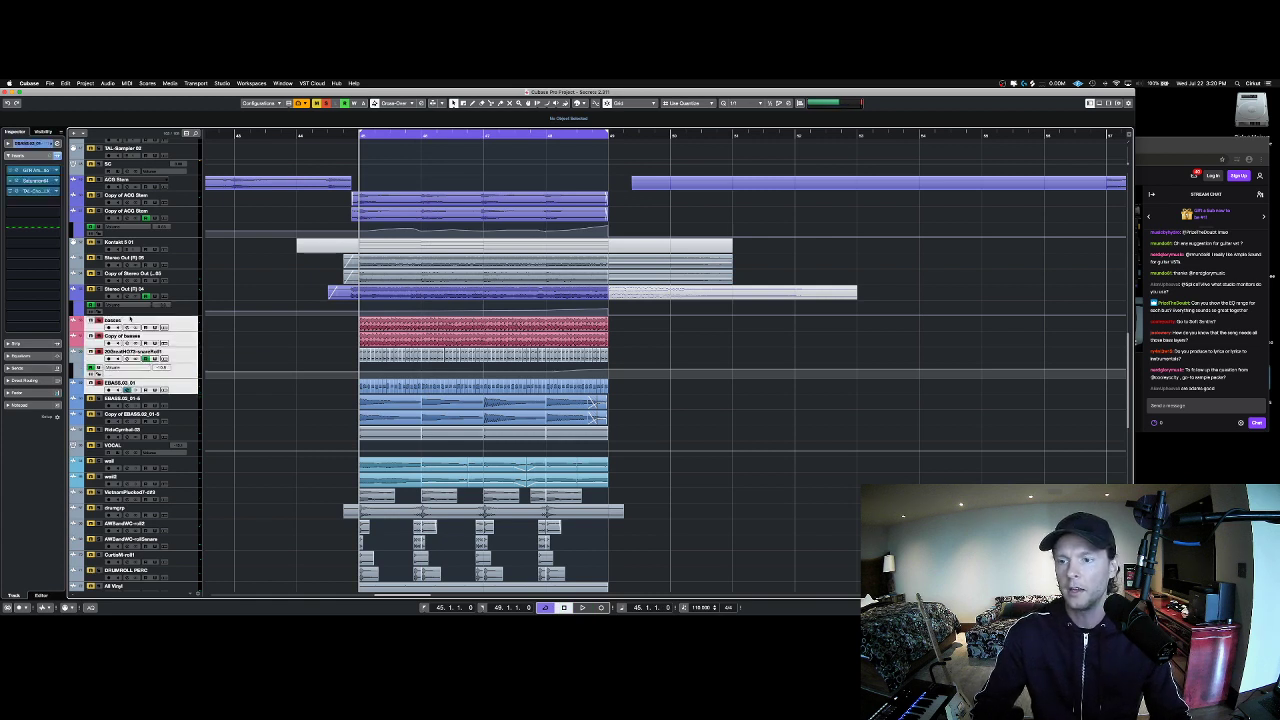
Step: Audition the purple Stereo Out track in solo, followed by the four soloed tracks from basses to the uppermost EBASS
{"action": "left_click", "coordinate": [132, 299]}
{"action": "key", "text": "space"}
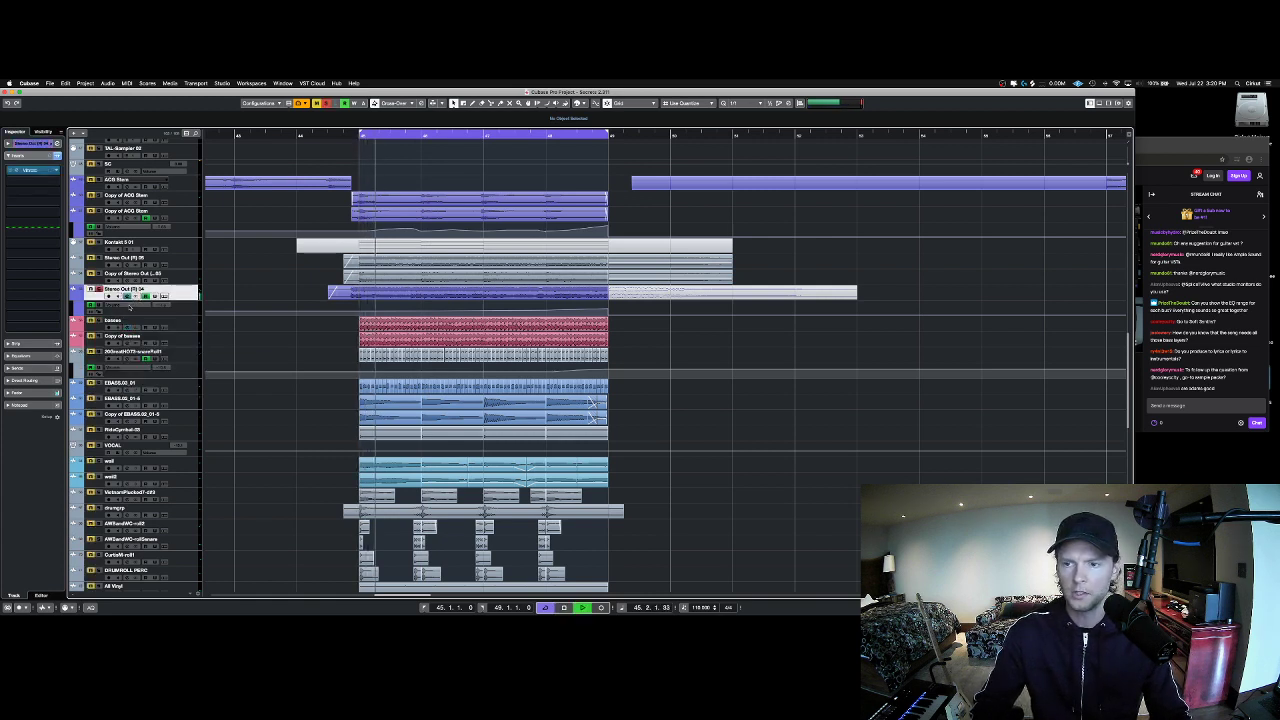
{"action": "key", "text": "space"}
{"action": "left_click", "coordinate": [127, 320]}
{"action": "left_click", "coordinate": [125, 383], "text": "shift"}
{"action": "key", "text": "space"}
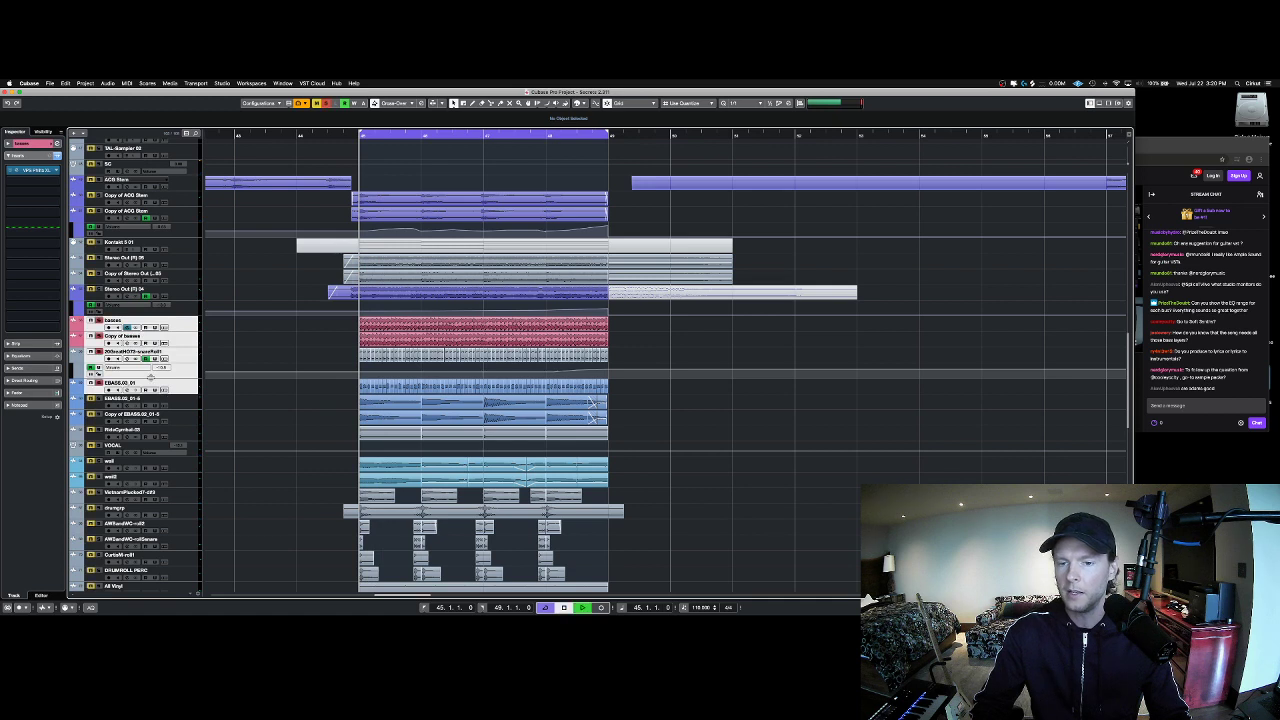
{"action": "key", "text": "space"}
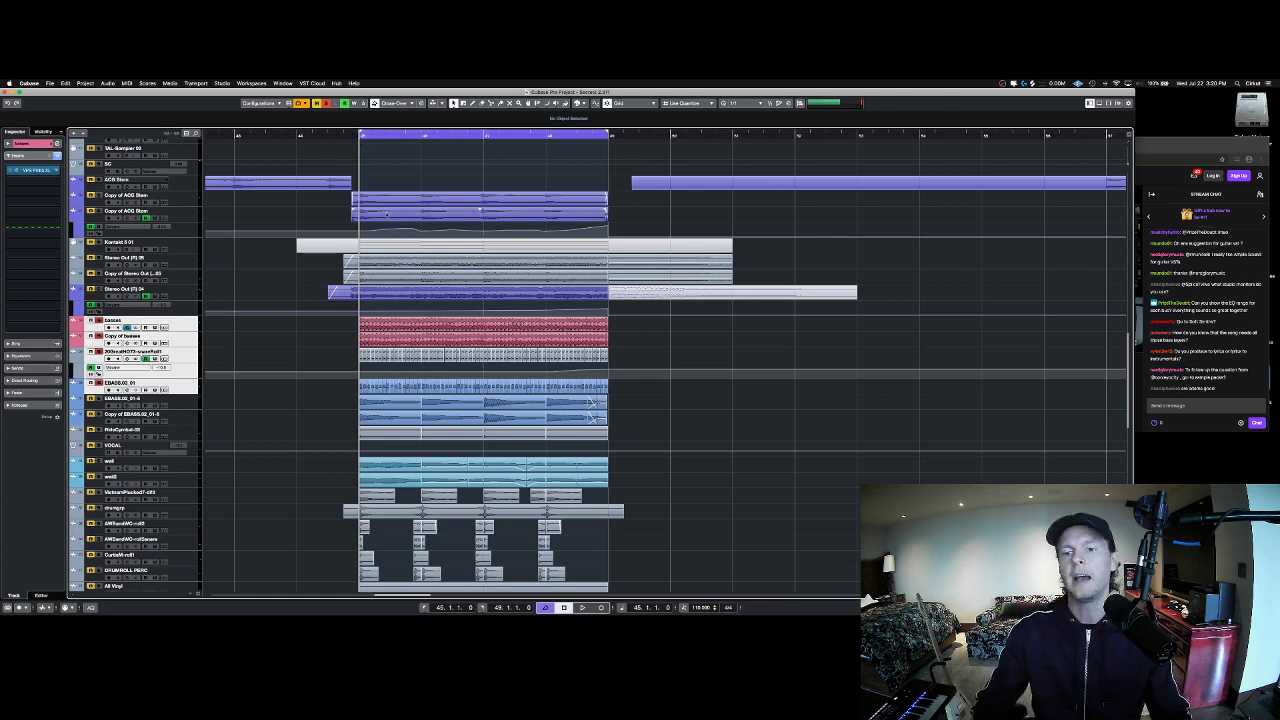
Step: Unsolo the bass tracks, and select the uppermost Stereo Out track followed by the upper light-blue track below VOCAL
{"action": "scroll", "coordinate": [597, 366], "scroll_direction": "down", "scroll_amount": 1}
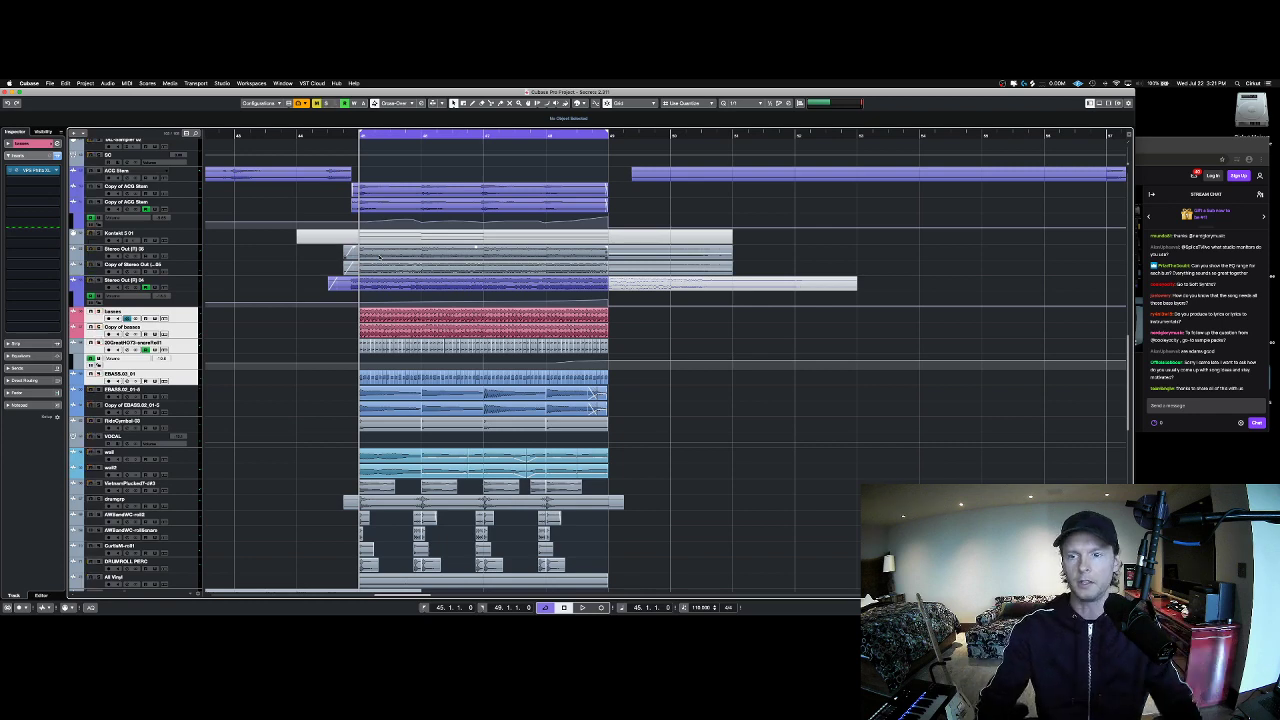
{"action": "scroll", "coordinate": [380, 257], "scroll_direction": "up", "scroll_amount": 2}
{"action": "left_click", "coordinate": [263, 283]}
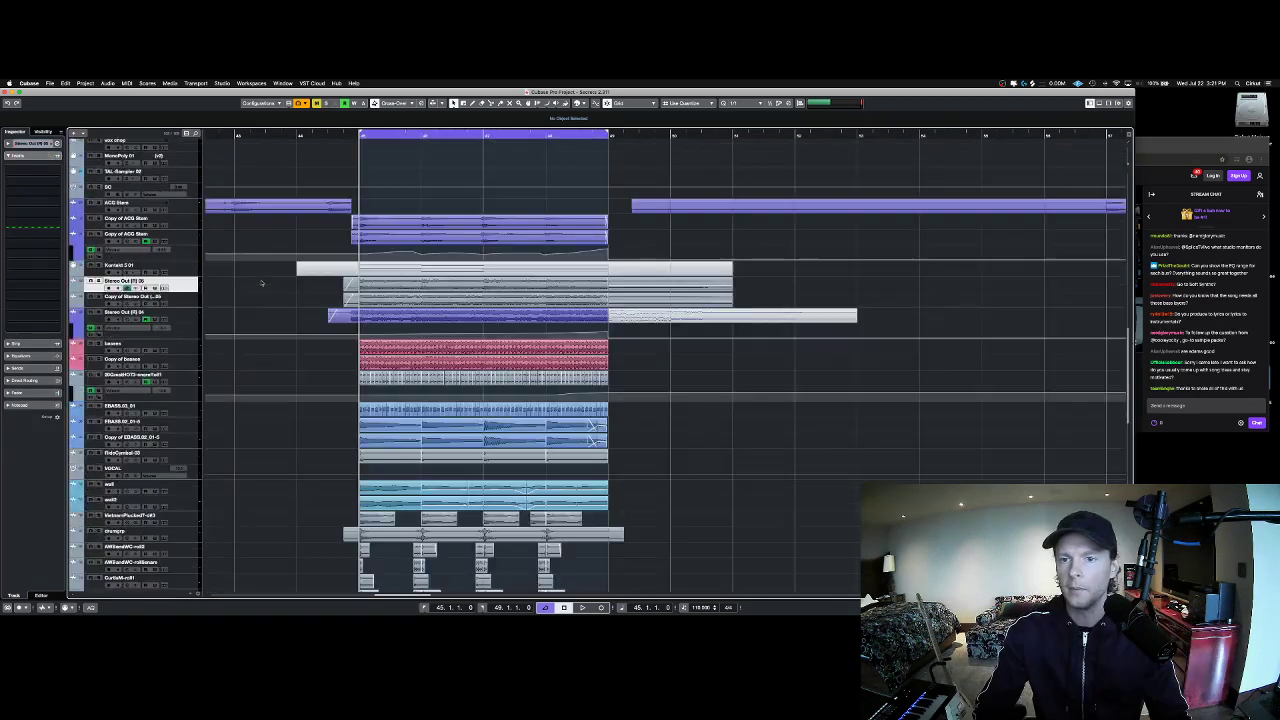
{"action": "scroll", "coordinate": [263, 283], "scroll_direction": "down", "scroll_amount": 2}
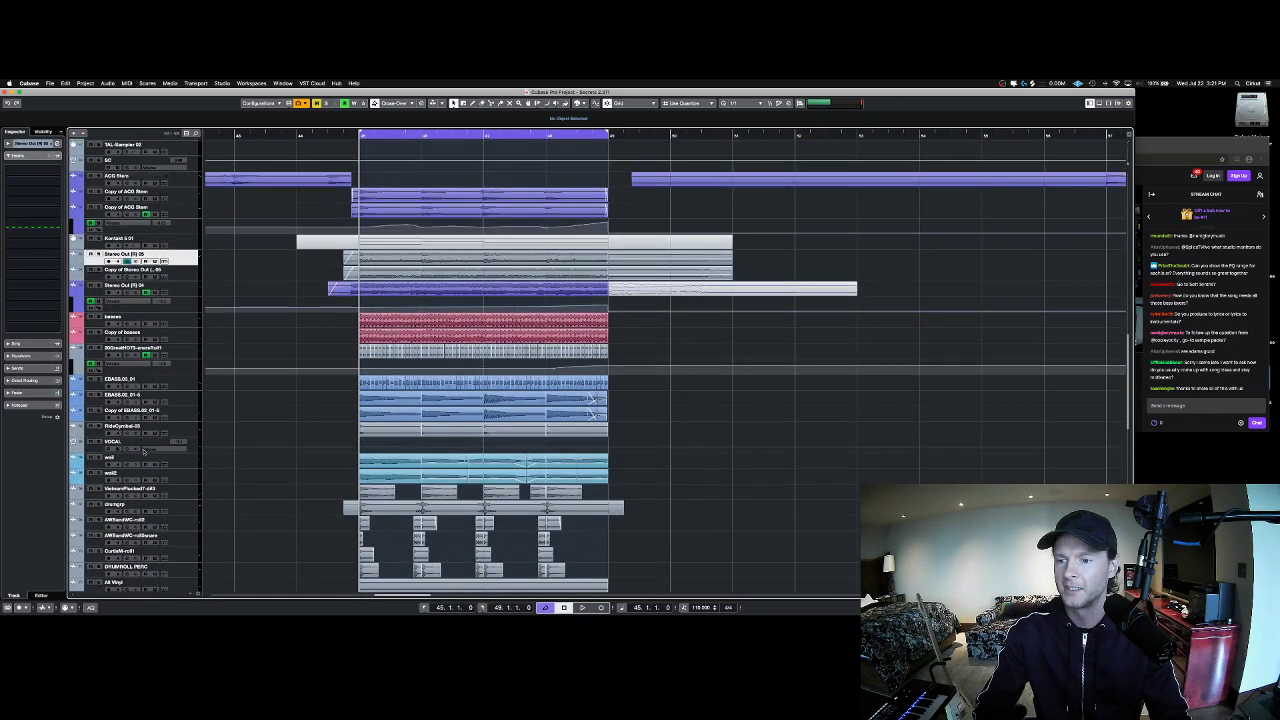
{"action": "left_click", "coordinate": [150, 459]}
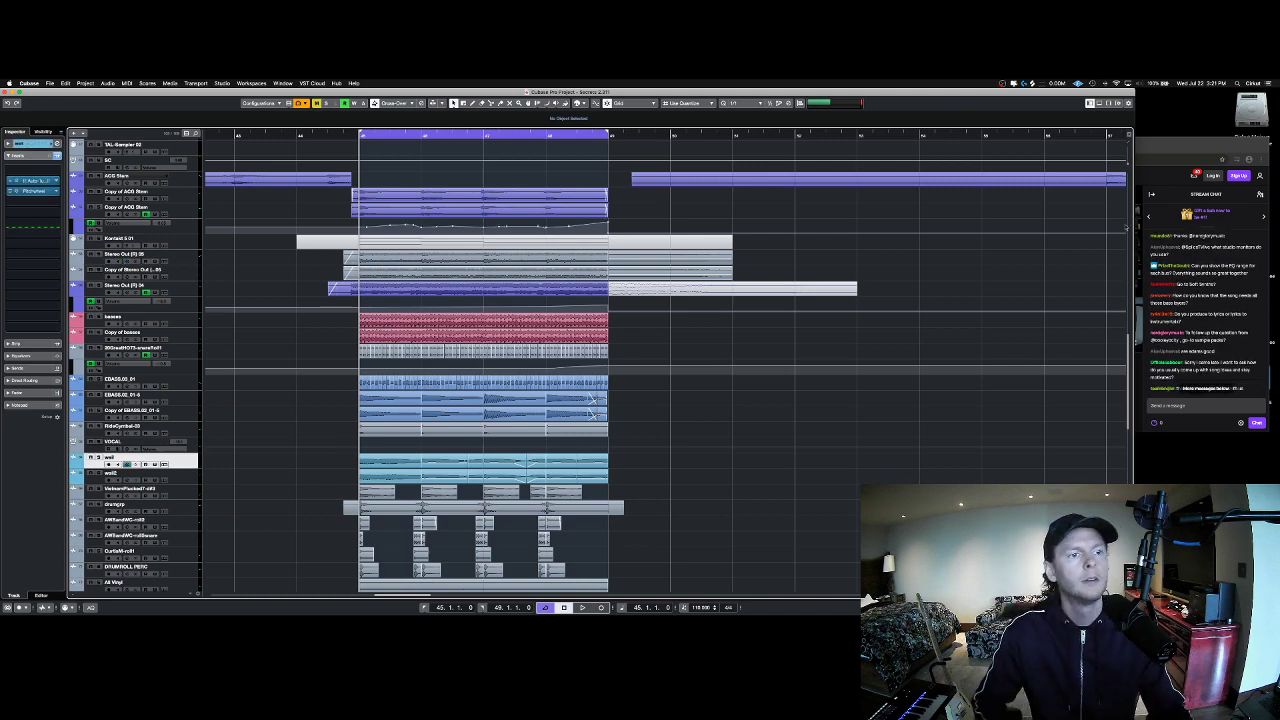
Step: Switch to the Twitch page in Chrome to read the stream chat, and return to the Cubase project
{"action": "left_click", "coordinate": [1203, 337]}
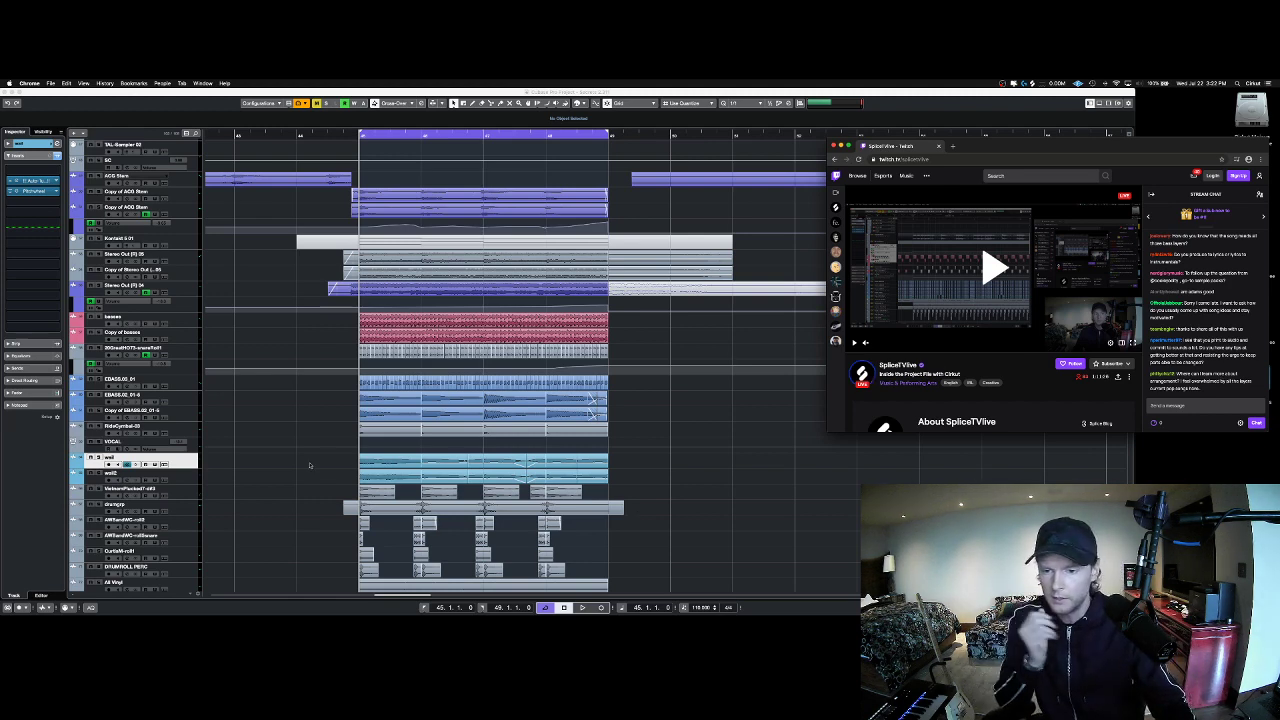
{"action": "left_click", "coordinate": [631, 511]}
{"action": "scroll", "coordinate": [296, 461], "scroll_direction": "down", "scroll_amount": 2}
{"action": "scroll", "coordinate": [296, 461], "scroll_direction": "down", "scroll_amount": 1}
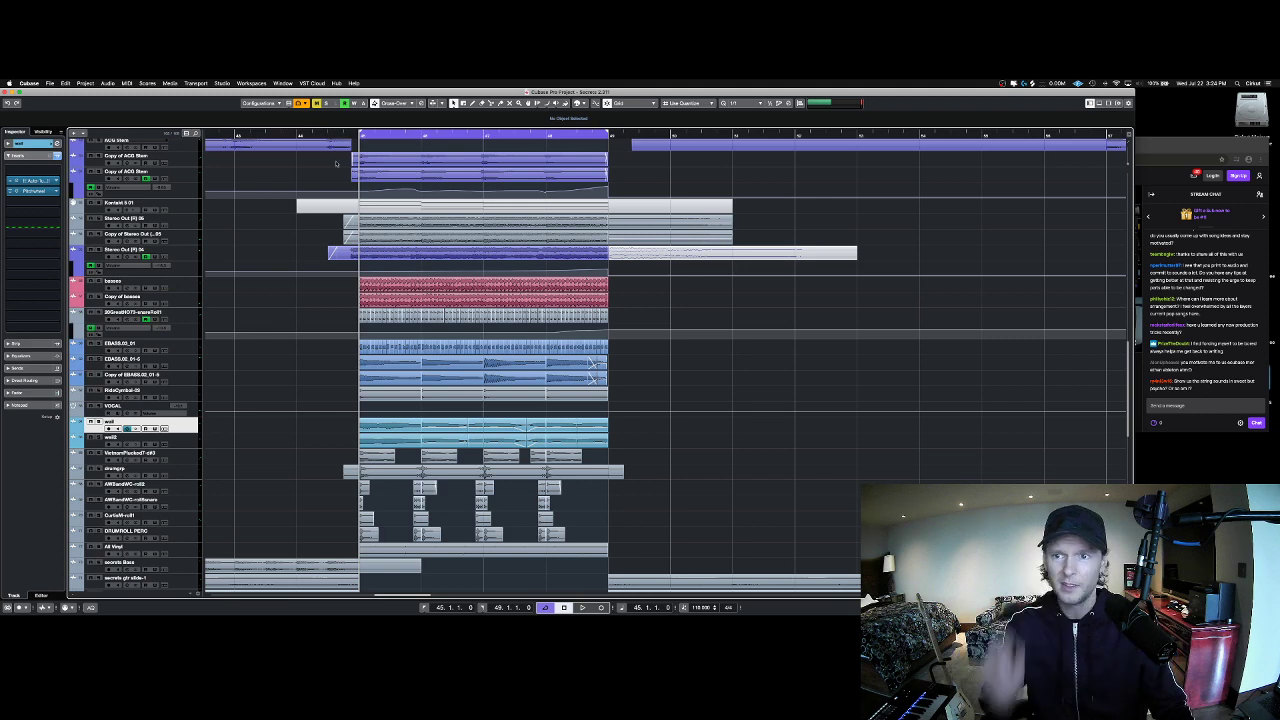
Step: Place the project cursor at bar 45, the start of the looped section
{"action": "left_click", "coordinate": [359, 133]}
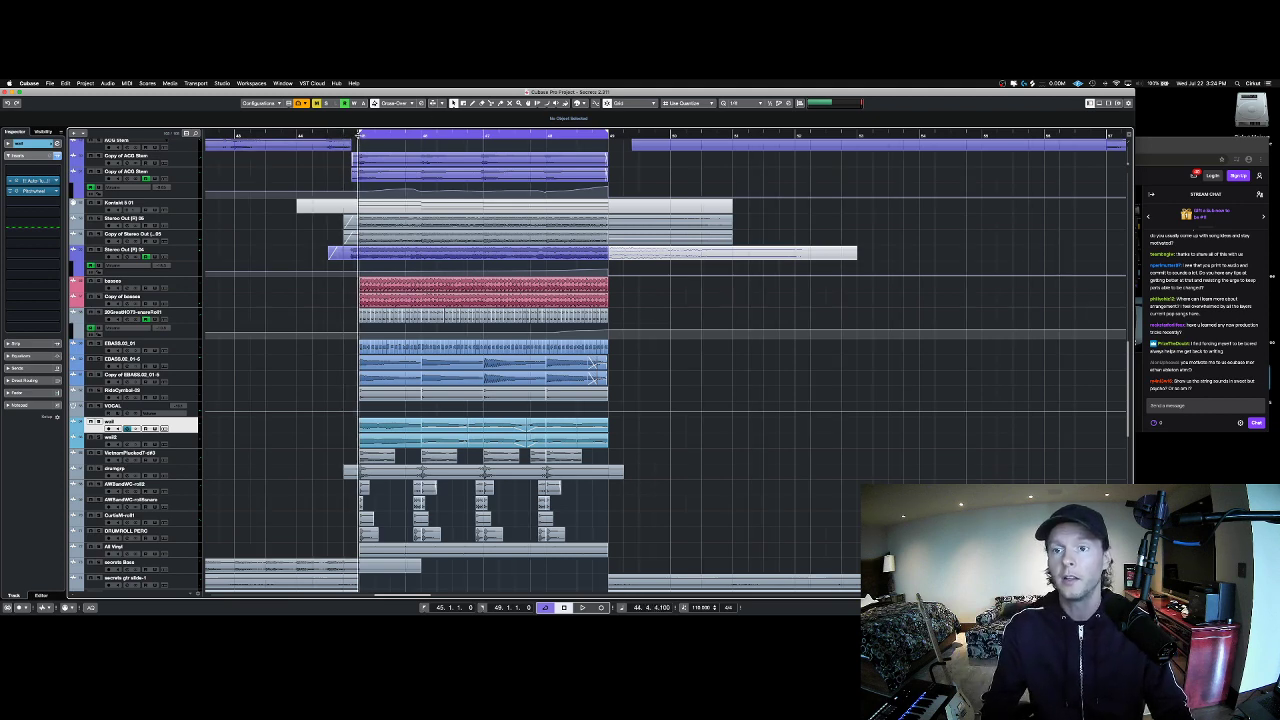
{"action": "scroll", "coordinate": [492, 244], "scroll_direction": "up", "scroll_amount": 1}
{"action": "scroll", "coordinate": [492, 244], "scroll_direction": "down", "scroll_amount": 2}
{"action": "scroll", "coordinate": [492, 244], "scroll_direction": "up", "scroll_amount": 1}
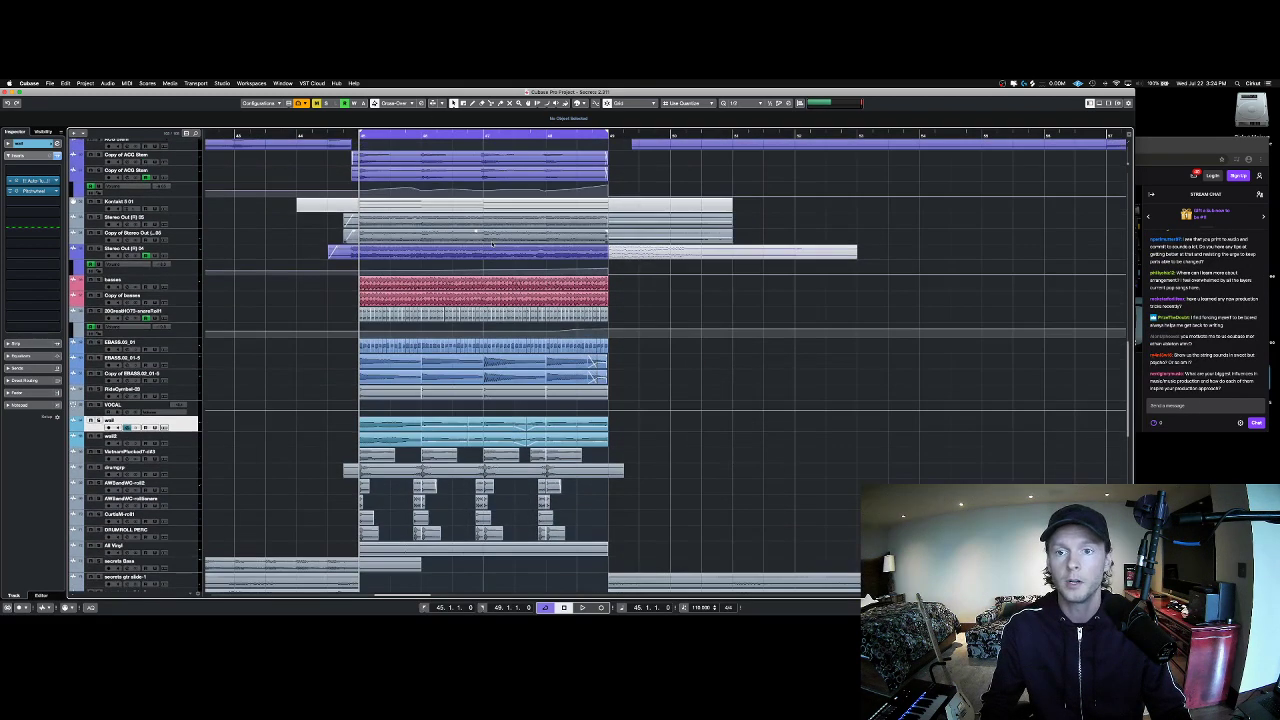
{"action": "scroll", "coordinate": [492, 244], "scroll_direction": "down", "scroll_amount": 1}
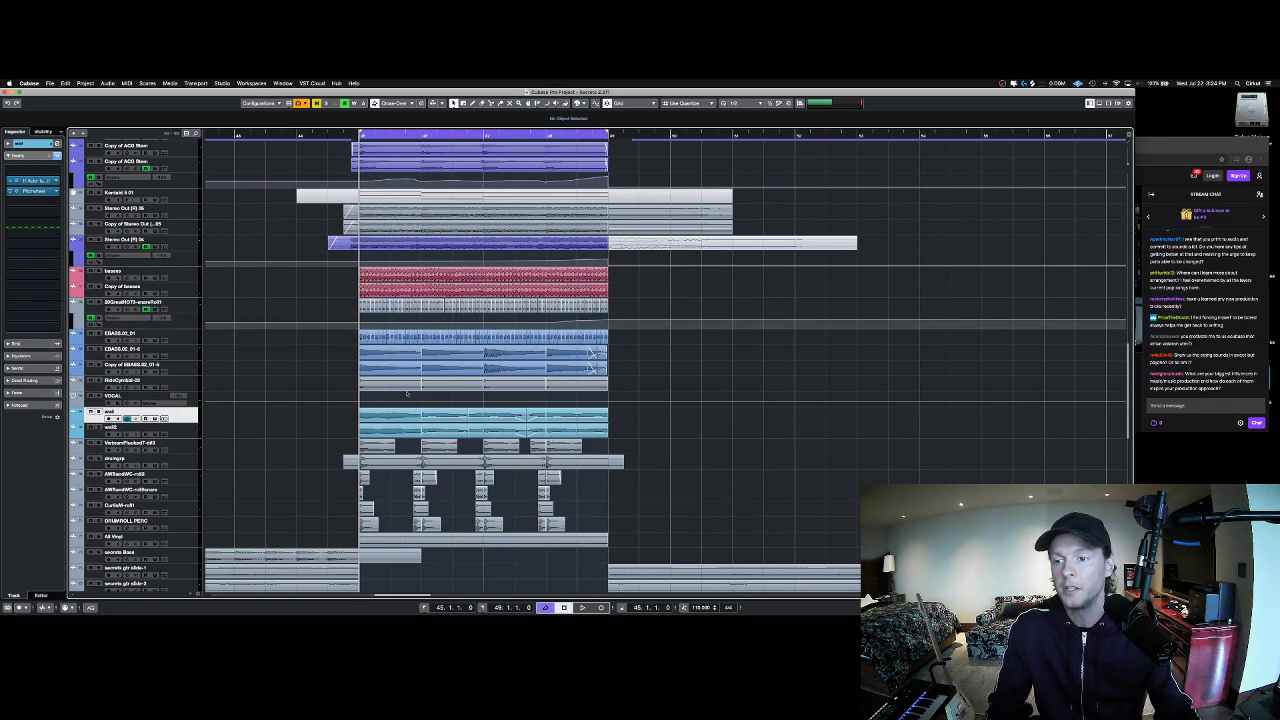
Step: Select the Copy of EBASS track, the EBASS.02 track directly above it and the VOCAL track in turn
{"action": "left_click", "coordinate": [271, 365]}
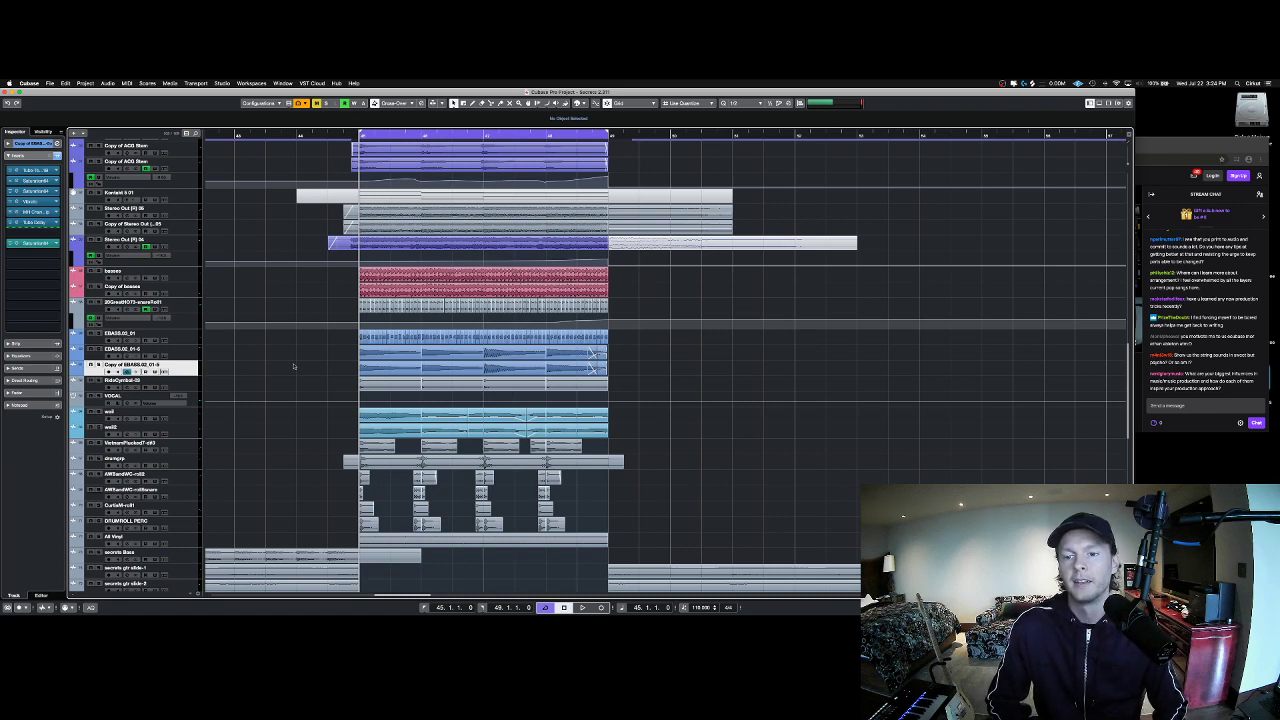
{"action": "left_click", "coordinate": [293, 352]}
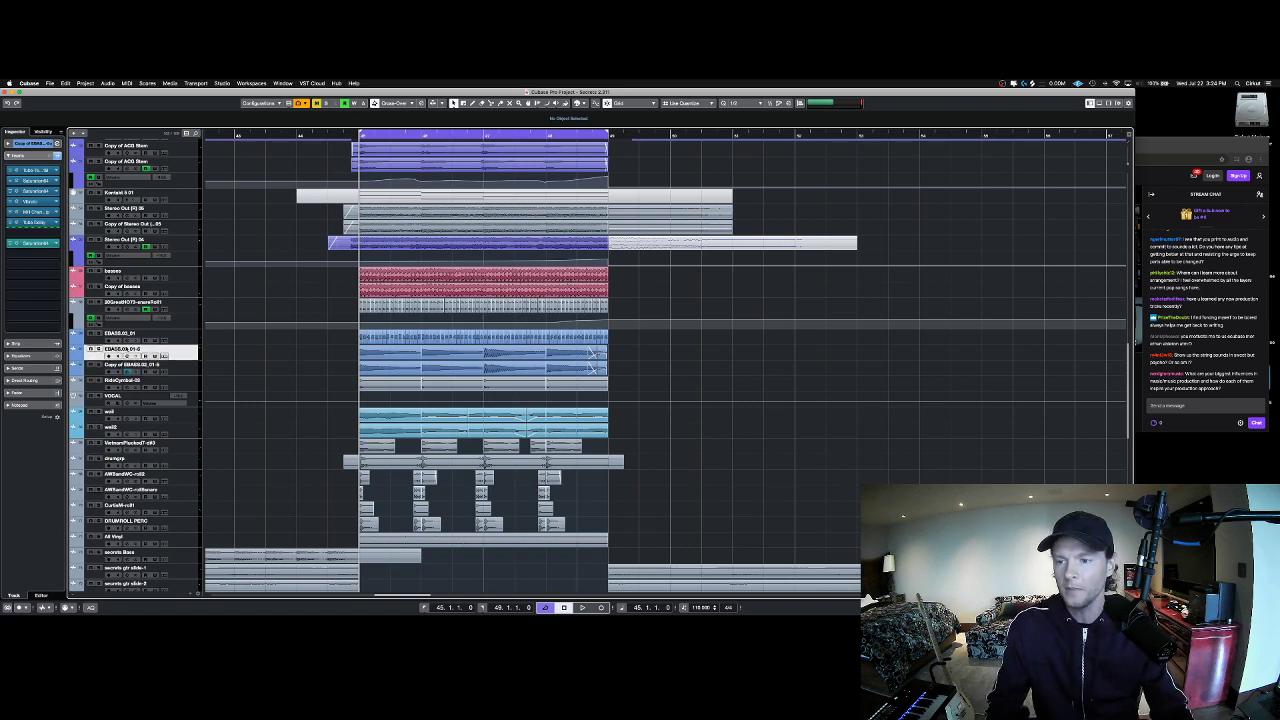
{"action": "scroll", "coordinate": [298, 356], "scroll_direction": "down", "scroll_amount": 2}
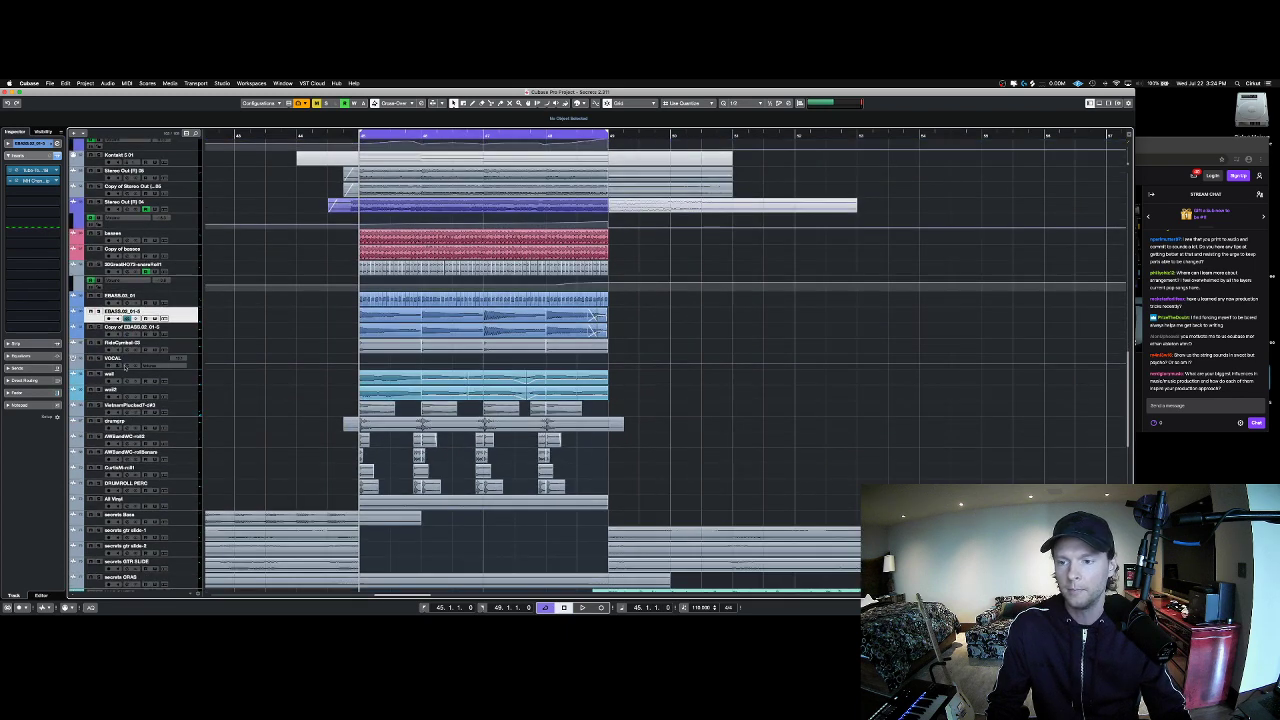
{"action": "left_click", "coordinate": [302, 361]}
{"action": "scroll", "coordinate": [305, 375], "scroll_direction": "down", "scroll_amount": 1}
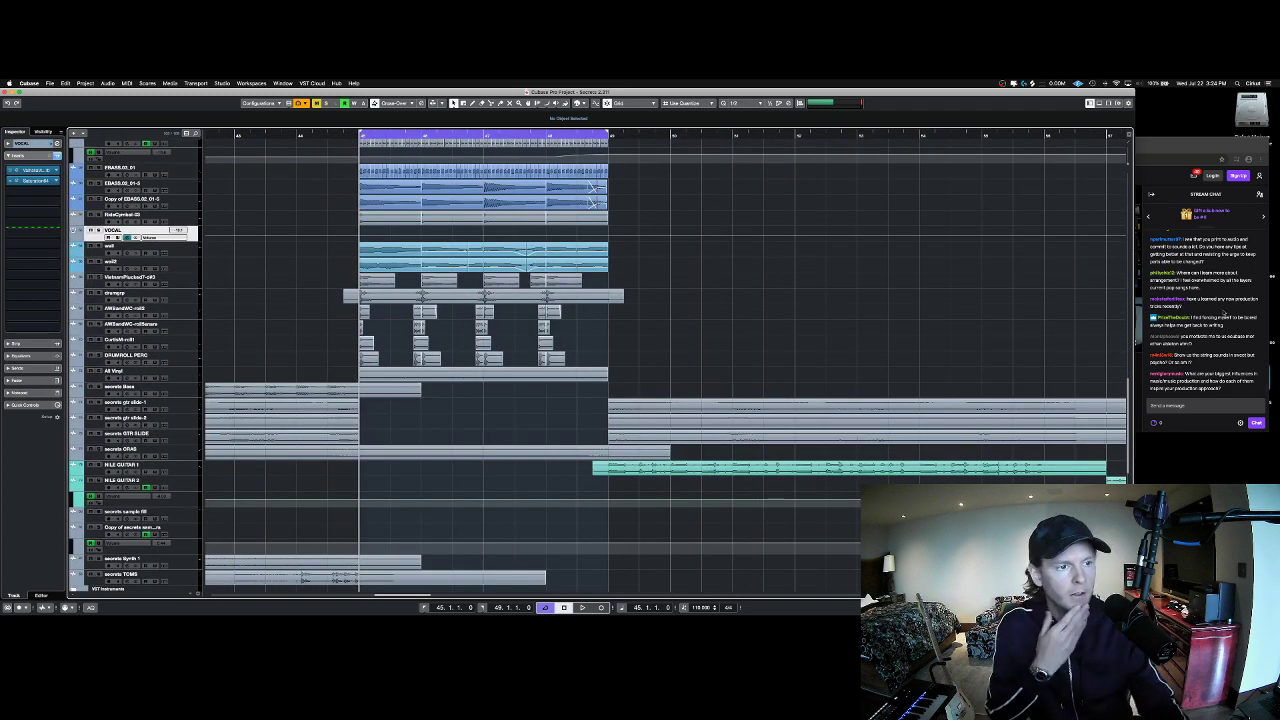
Step: Read back through the viewers' questions in the stream chat, switching between the Twitch page in Chrome and the Cubase project
{"action": "scroll", "coordinate": [1225, 316], "scroll_direction": "up", "scroll_amount": 2}
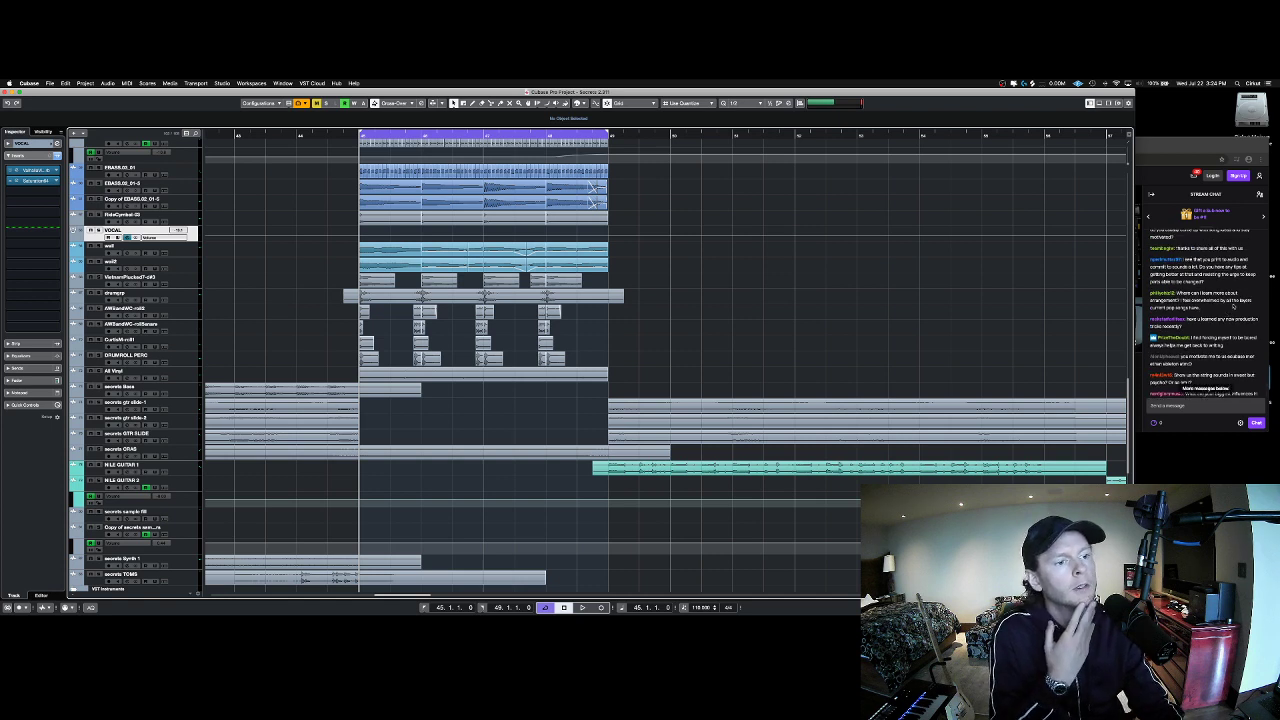
{"action": "scroll", "coordinate": [1227, 296], "scroll_direction": "down", "scroll_amount": 1}
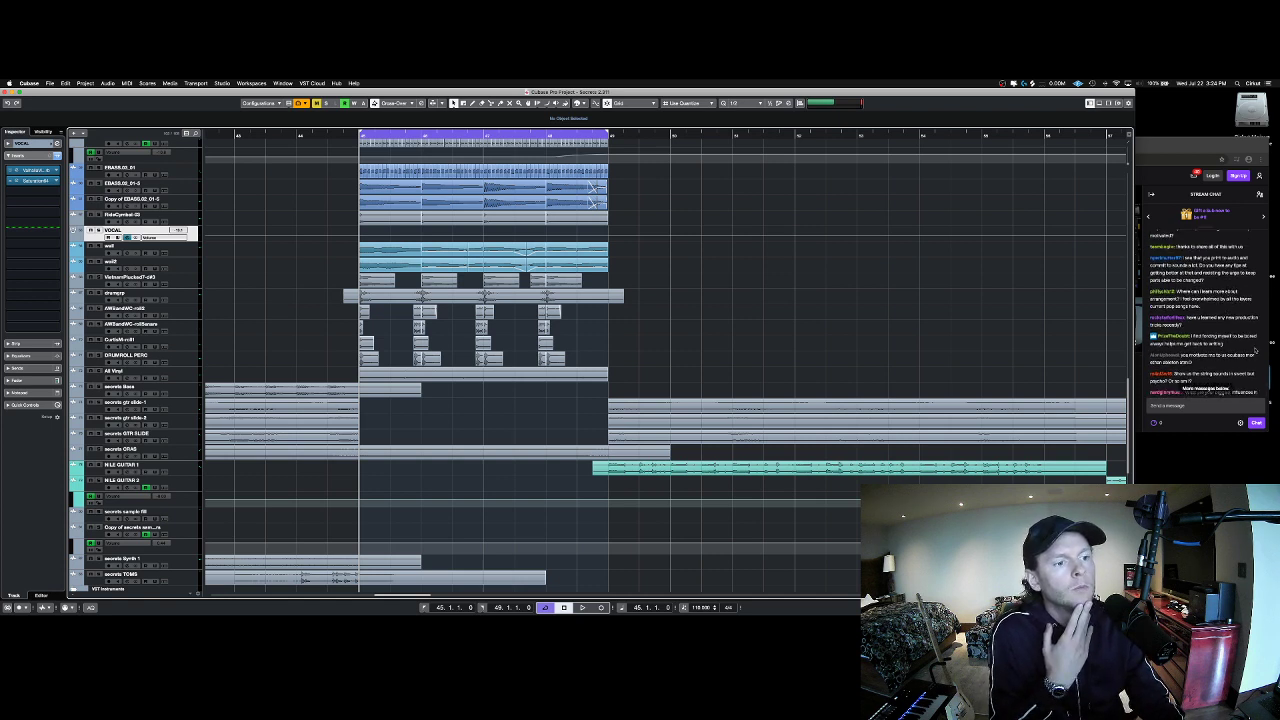
{"action": "scroll", "coordinate": [1240, 338], "scroll_direction": "down", "scroll_amount": 3}
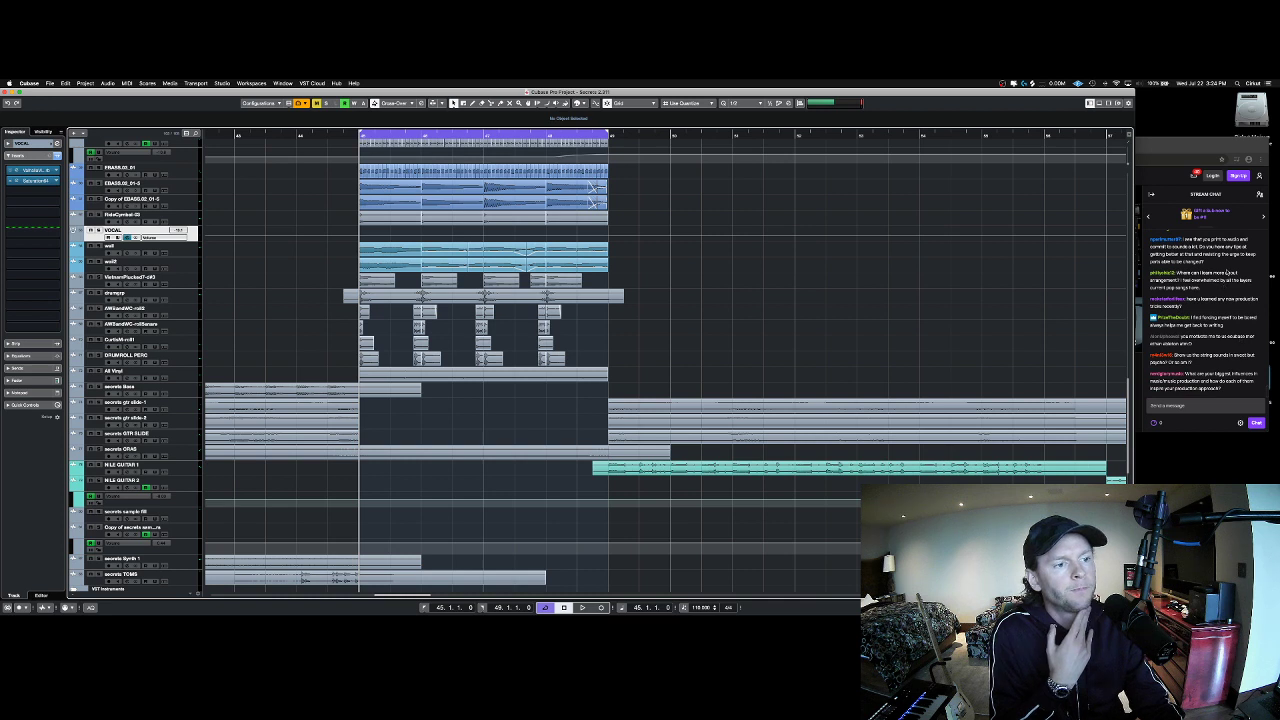
{"action": "scroll", "coordinate": [1228, 280], "scroll_direction": "up", "scroll_amount": 3}
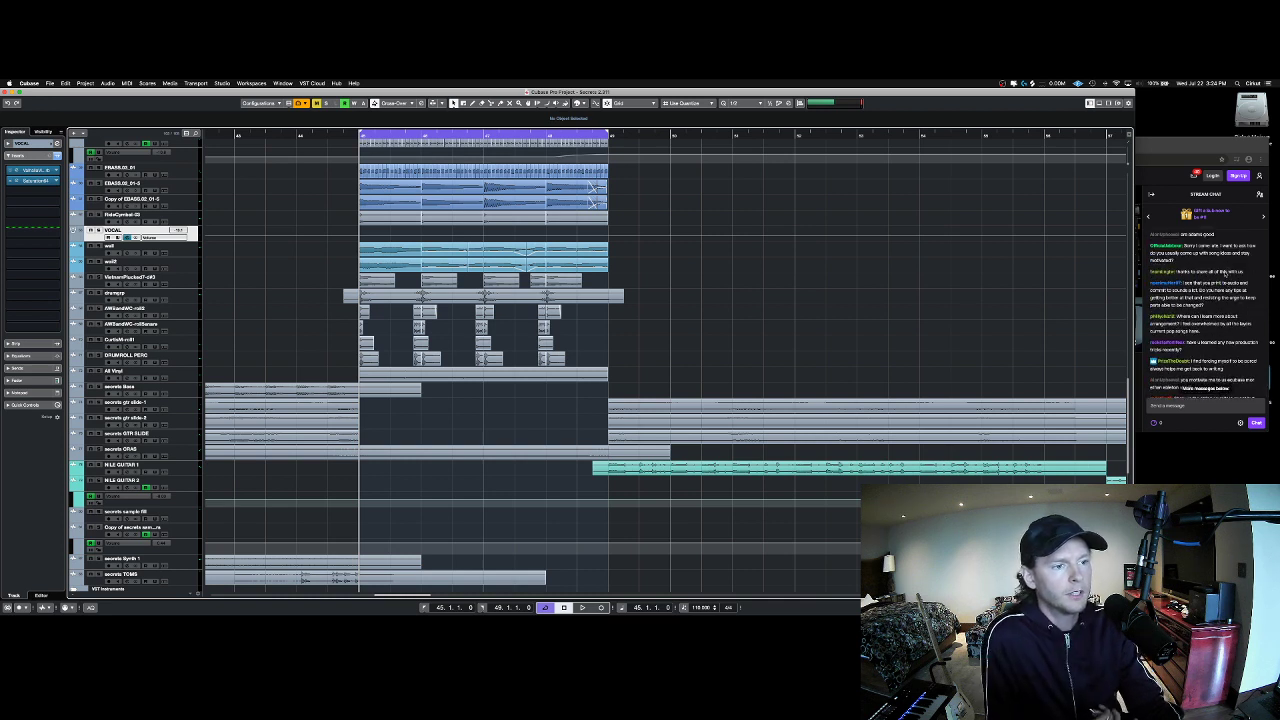
{"action": "scroll", "coordinate": [1230, 277], "scroll_direction": "down", "scroll_amount": 1}
{"action": "scroll", "coordinate": [1258, 358], "scroll_direction": "up", "scroll_amount": 3}
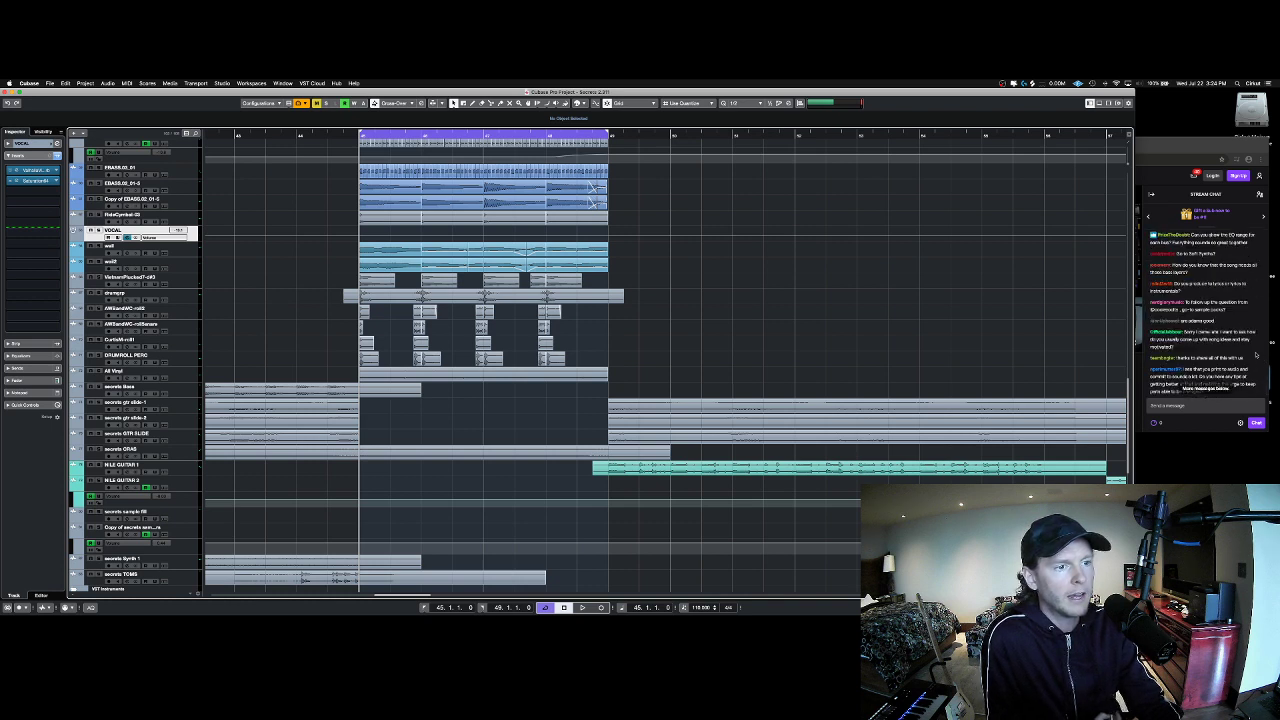
{"action": "scroll", "coordinate": [1256, 355], "scroll_direction": "down", "scroll_amount": 3}
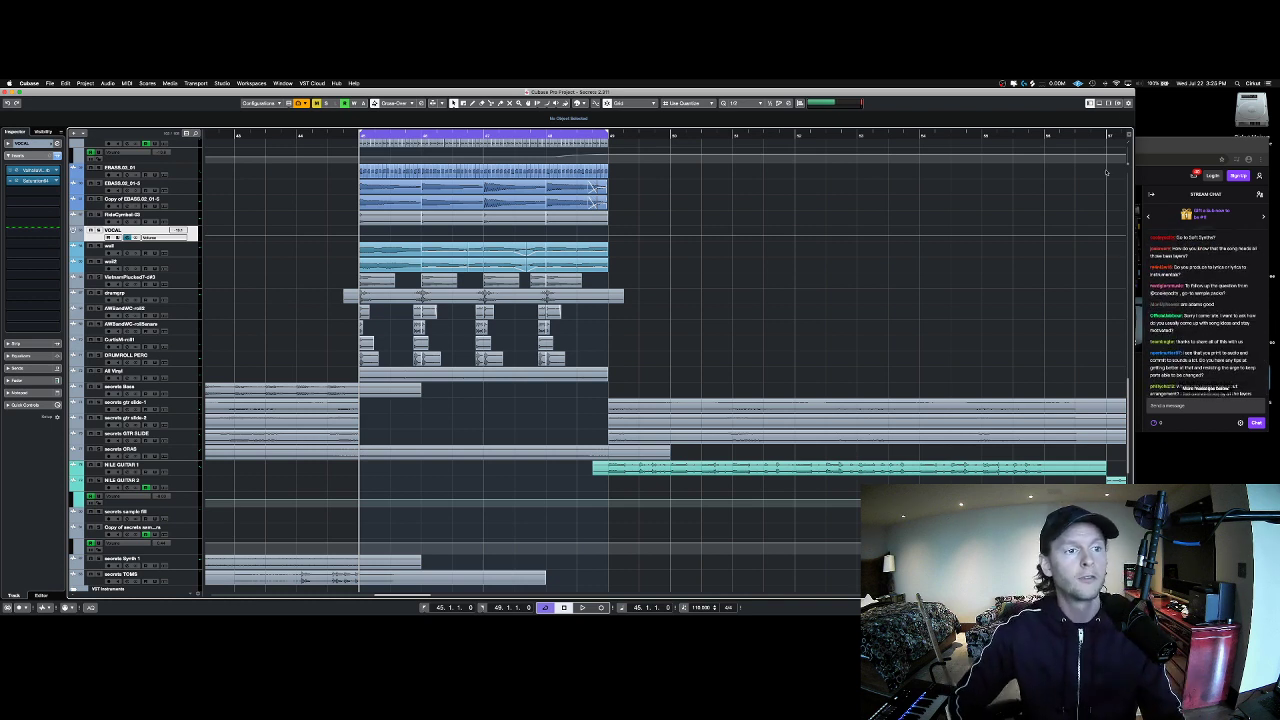
{"action": "left_click", "coordinate": [1176, 300]}
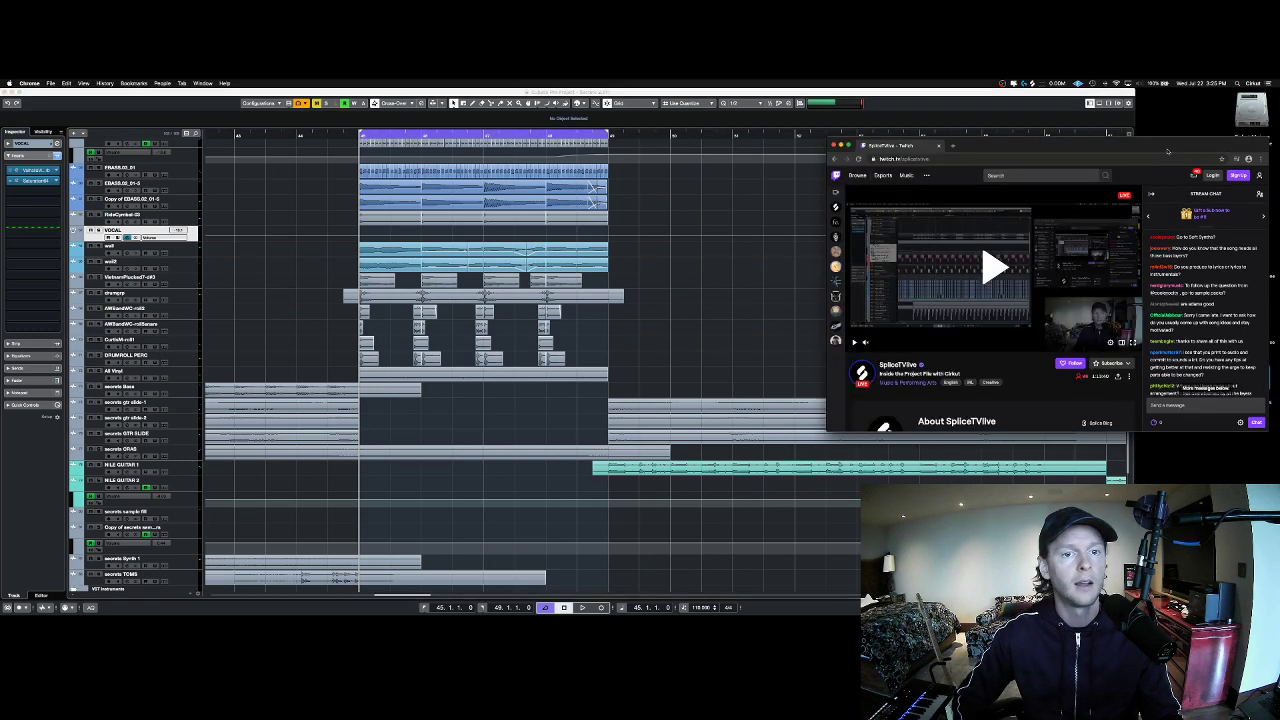
{"action": "left_click", "coordinate": [1000, 97]}
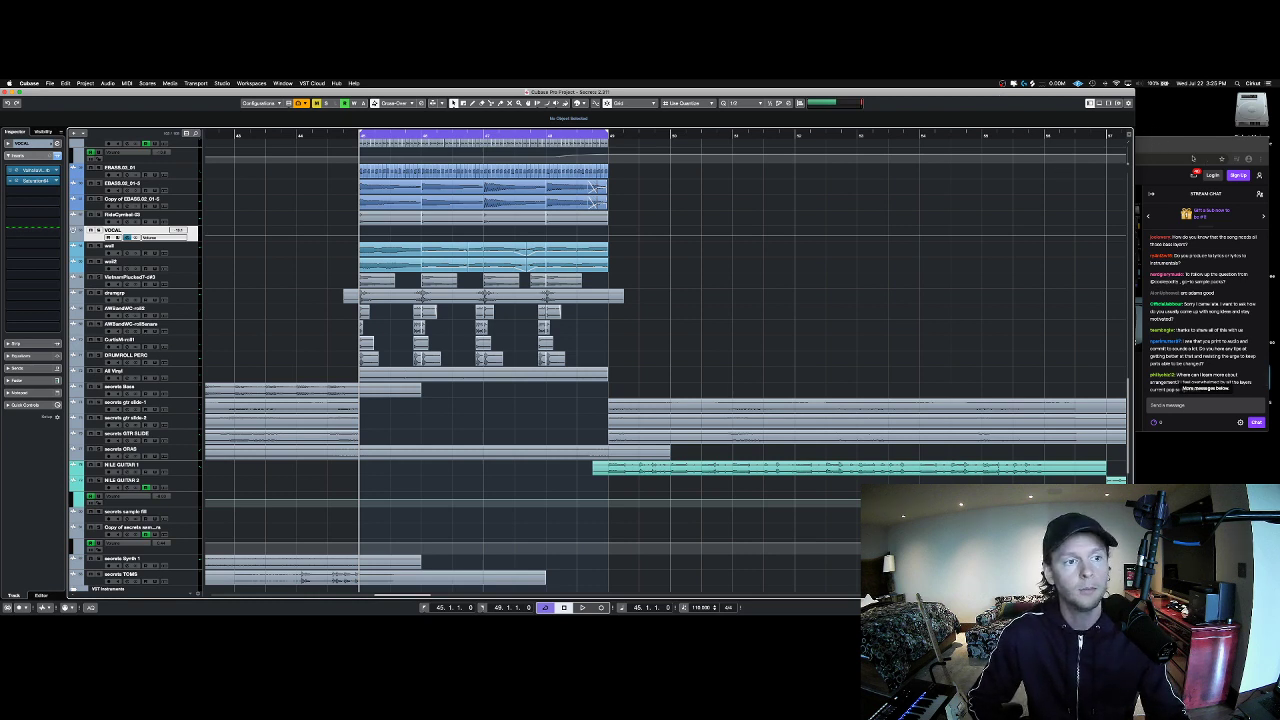
{"action": "left_click", "coordinate": [1193, 158]}
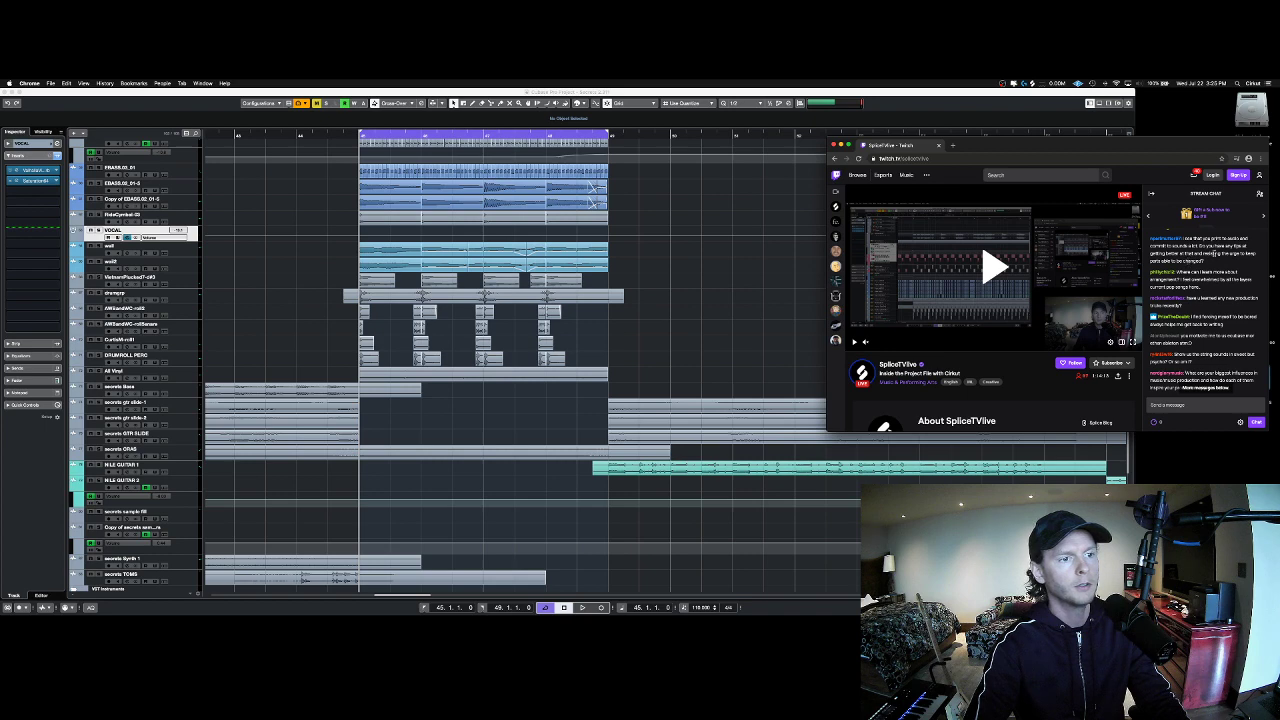
Step: Return to the Cubase project and select the EBASS.02 track between the uppermost EBASS and its copy
{"action": "scroll", "coordinate": [692, 310], "scroll_direction": "down", "scroll_amount": 5}
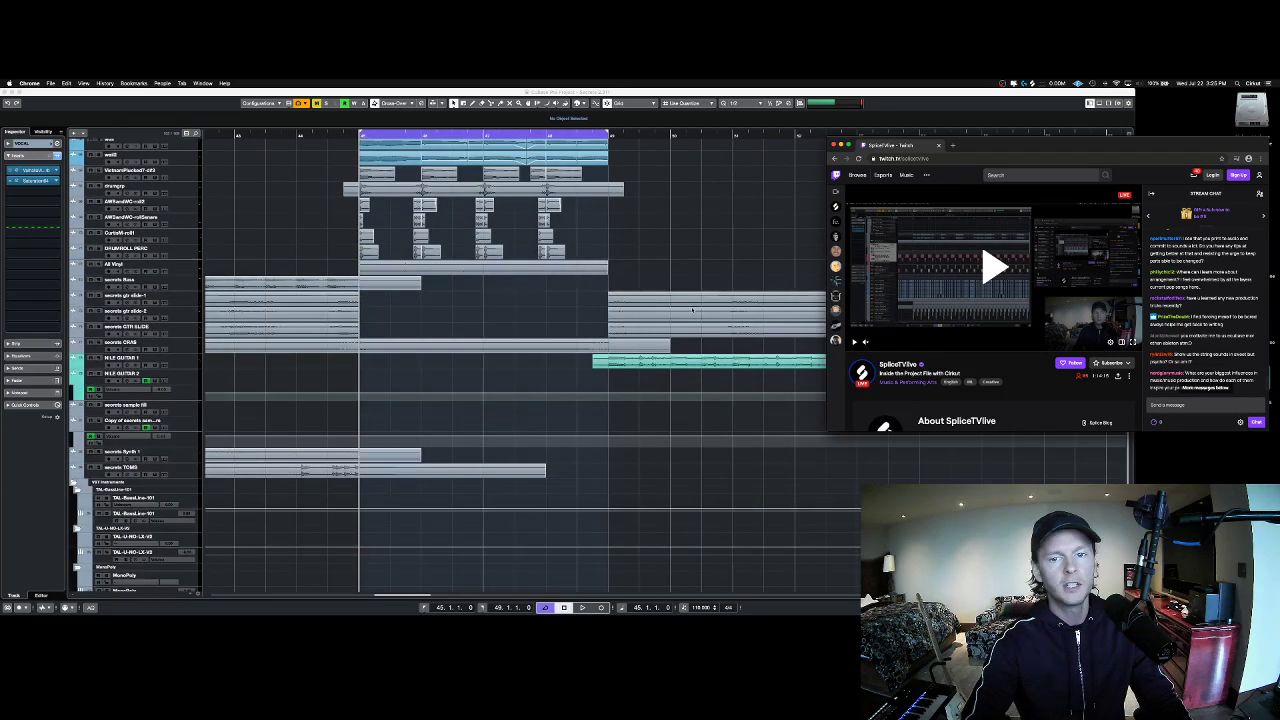
{"action": "scroll", "coordinate": [692, 310], "scroll_direction": "up", "scroll_amount": 5}
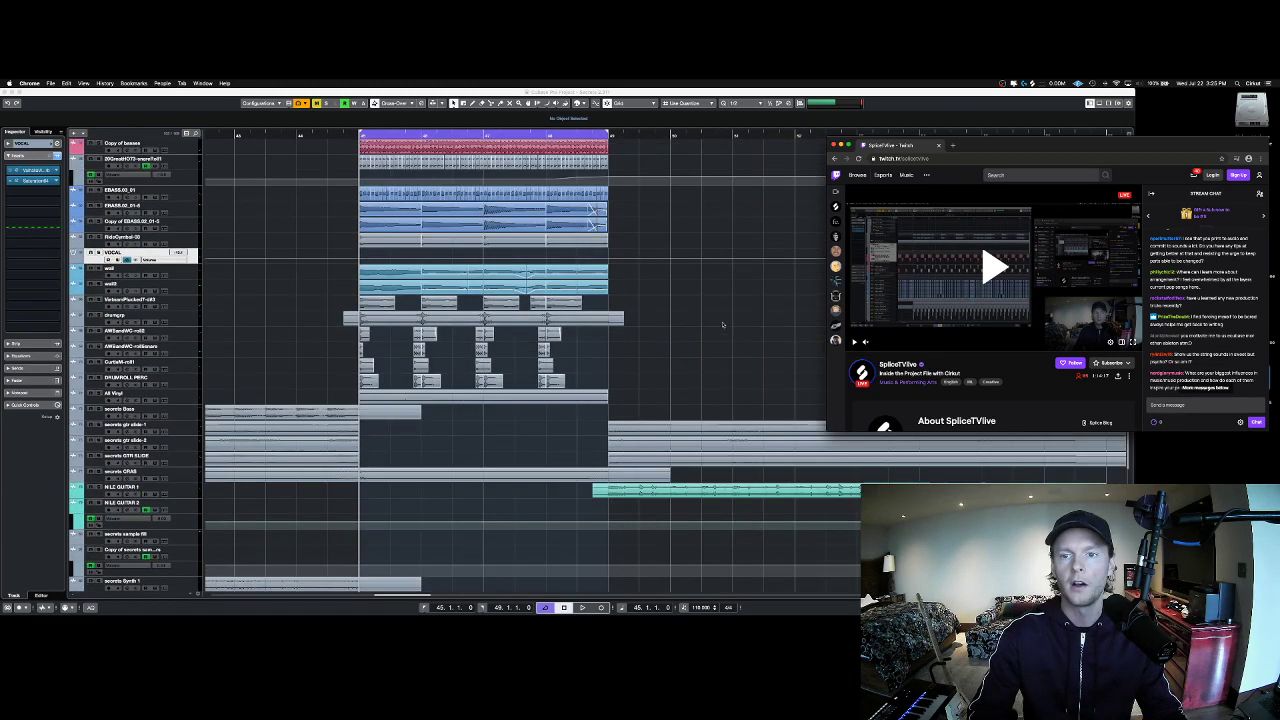
{"action": "scroll", "coordinate": [692, 310], "scroll_direction": "up", "scroll_amount": 1}
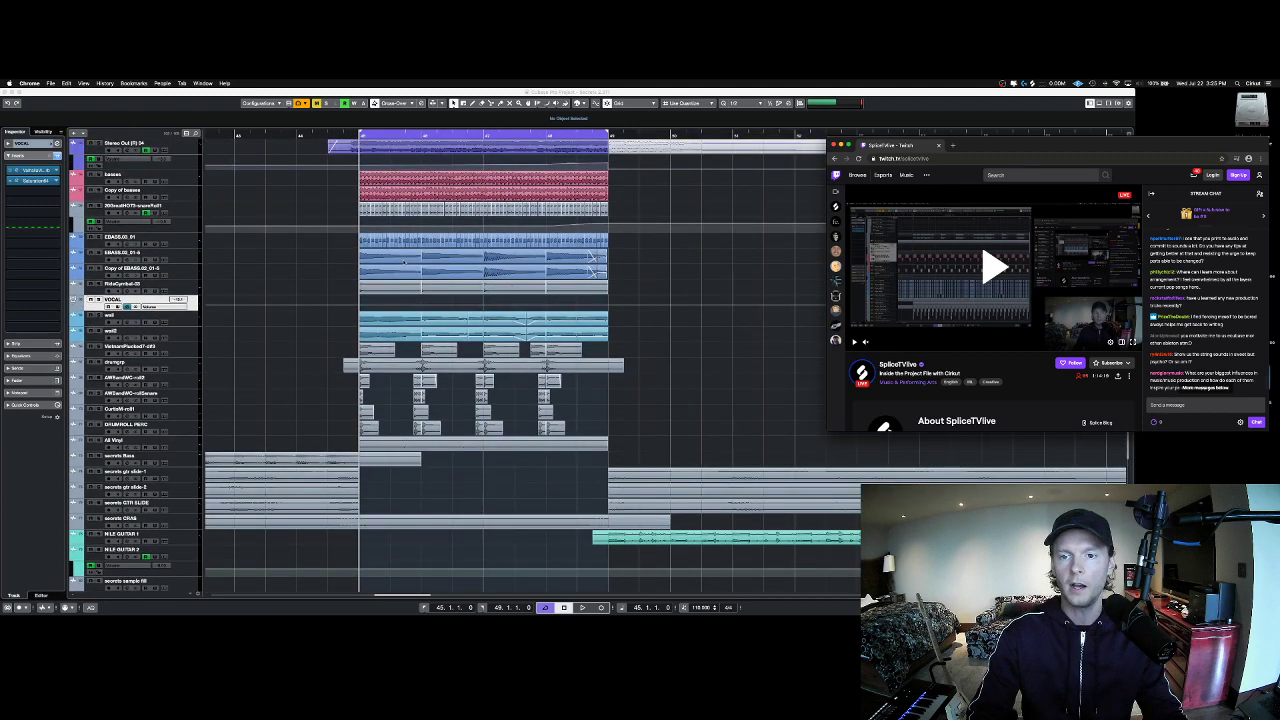
{"action": "scroll", "coordinate": [404, 262], "scroll_direction": "up", "scroll_amount": 3}
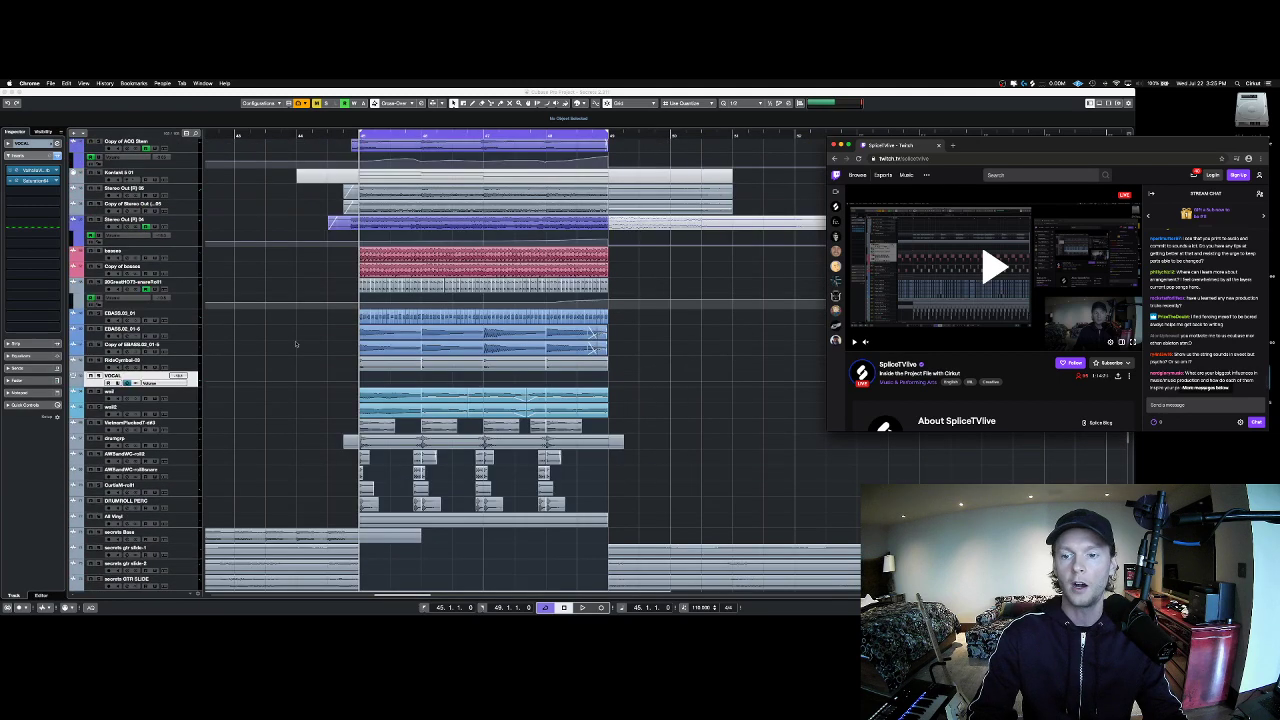
{"action": "left_click", "coordinate": [288, 345]}
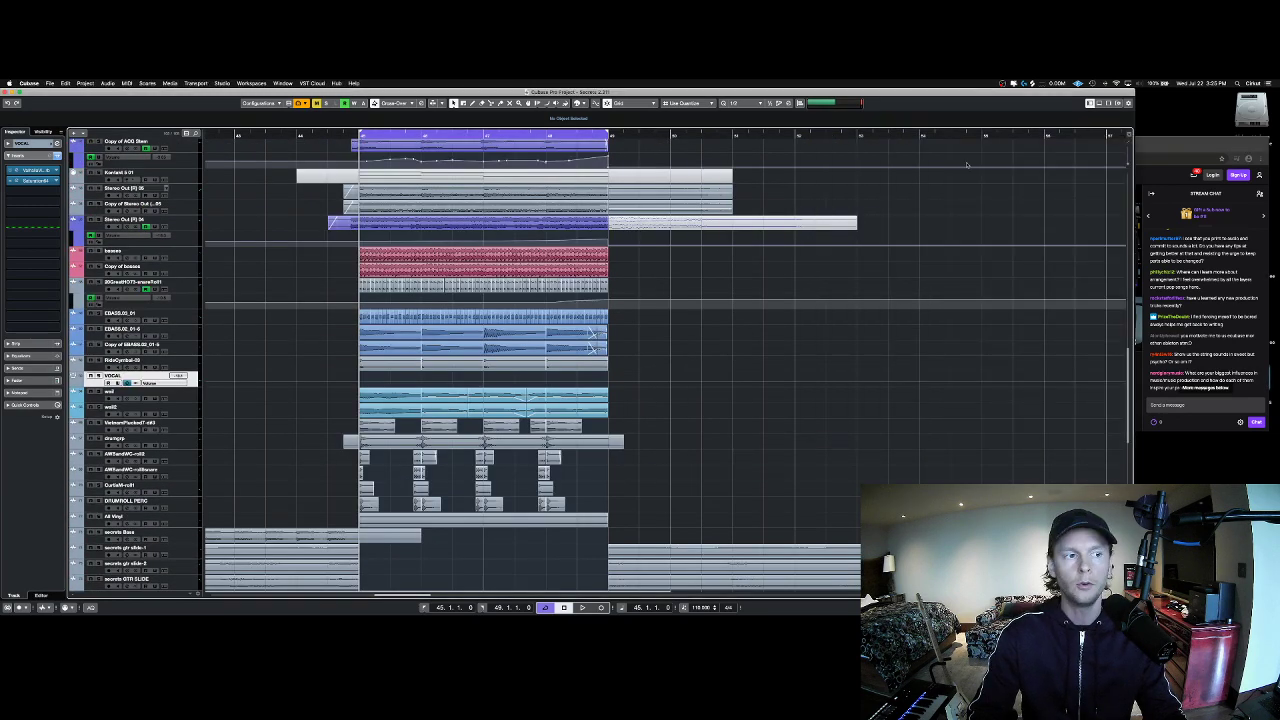
{"action": "scroll", "coordinate": [967, 165], "scroll_direction": "up", "scroll_amount": 1}
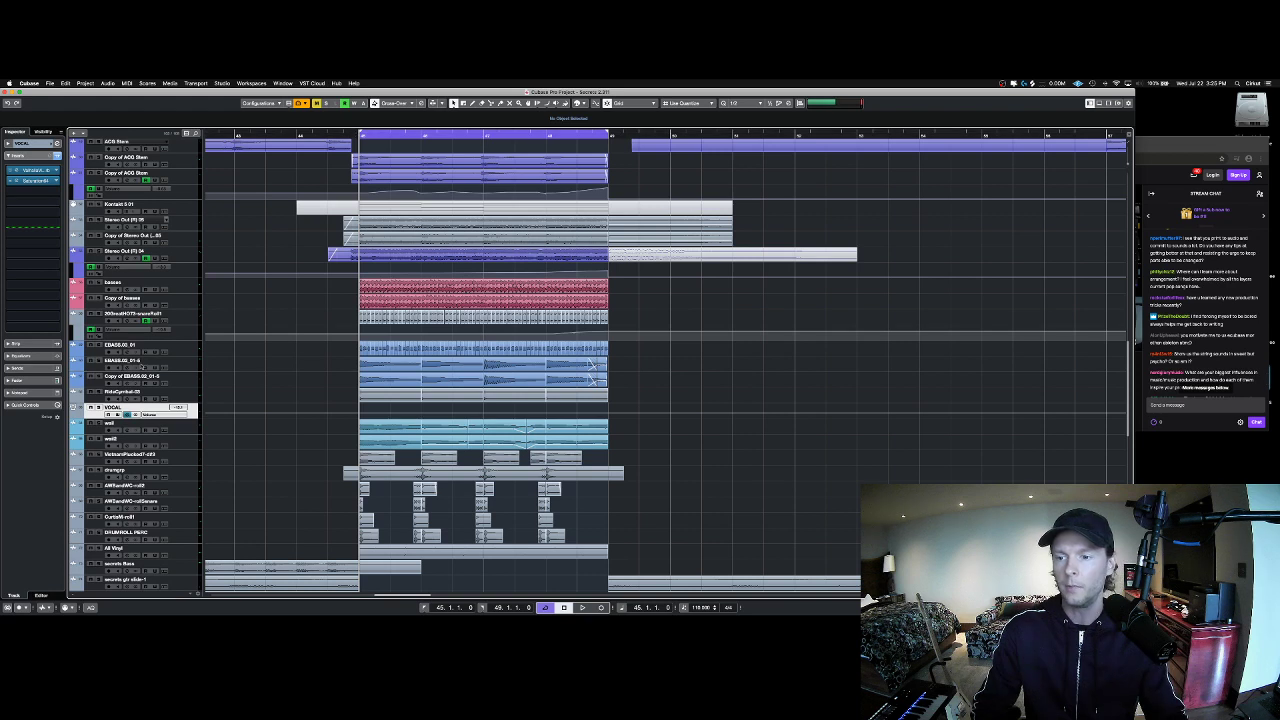
{"action": "left_click", "coordinate": [354, 358]}
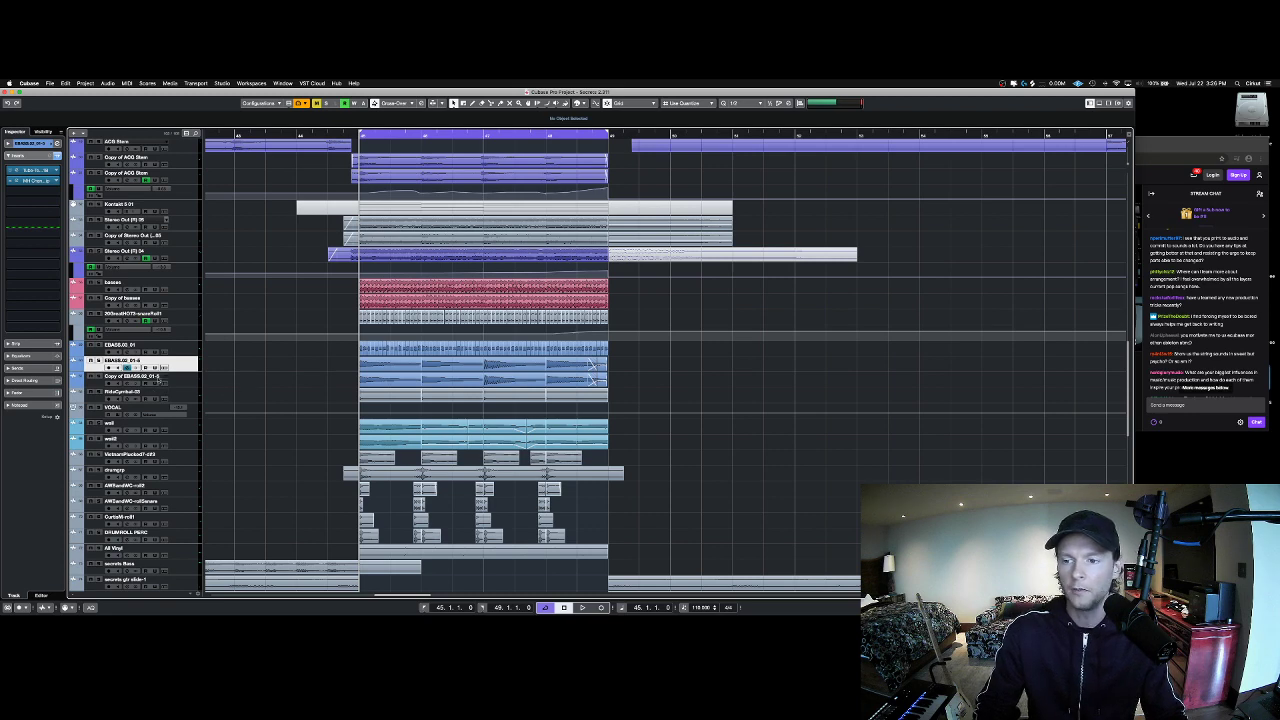
Step: Examine the drum and synth tracks above the ACG stems, and reset the project cursor to bar 45 with nothing selected
{"action": "scroll", "coordinate": [268, 326], "scroll_direction": "up", "scroll_amount": 3}
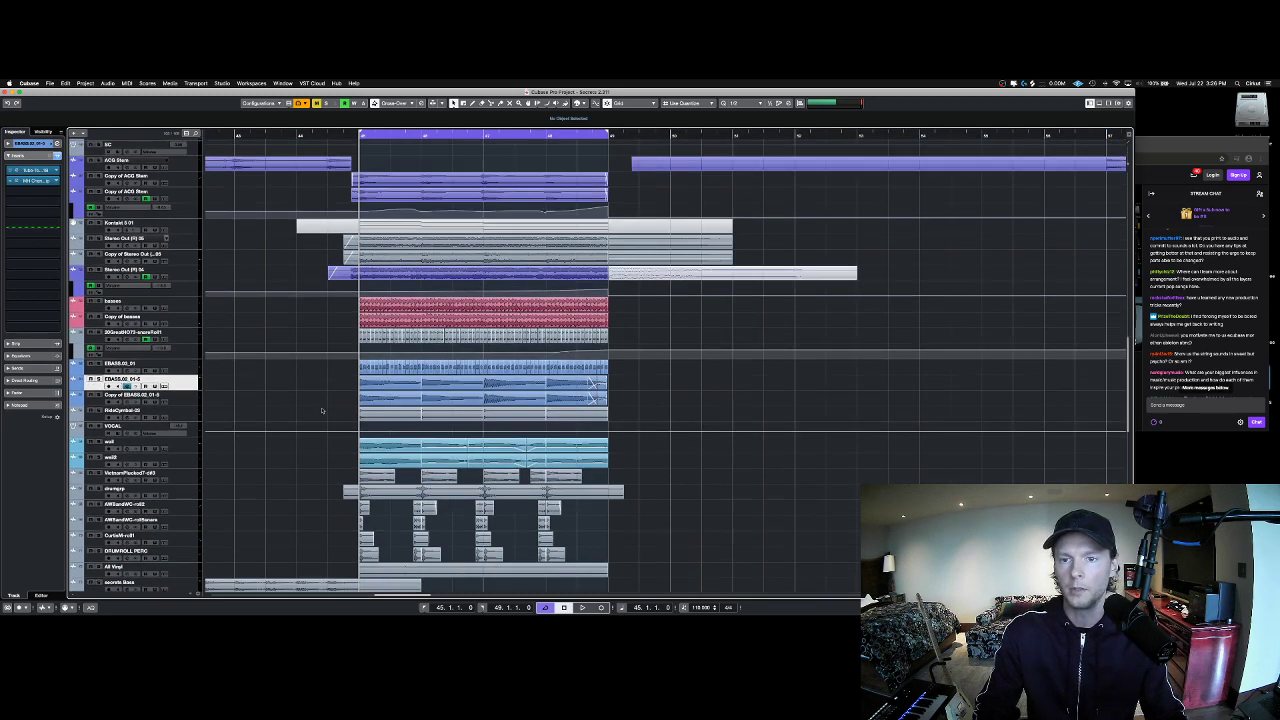
{"action": "scroll", "coordinate": [268, 326], "scroll_direction": "up", "scroll_amount": 10}
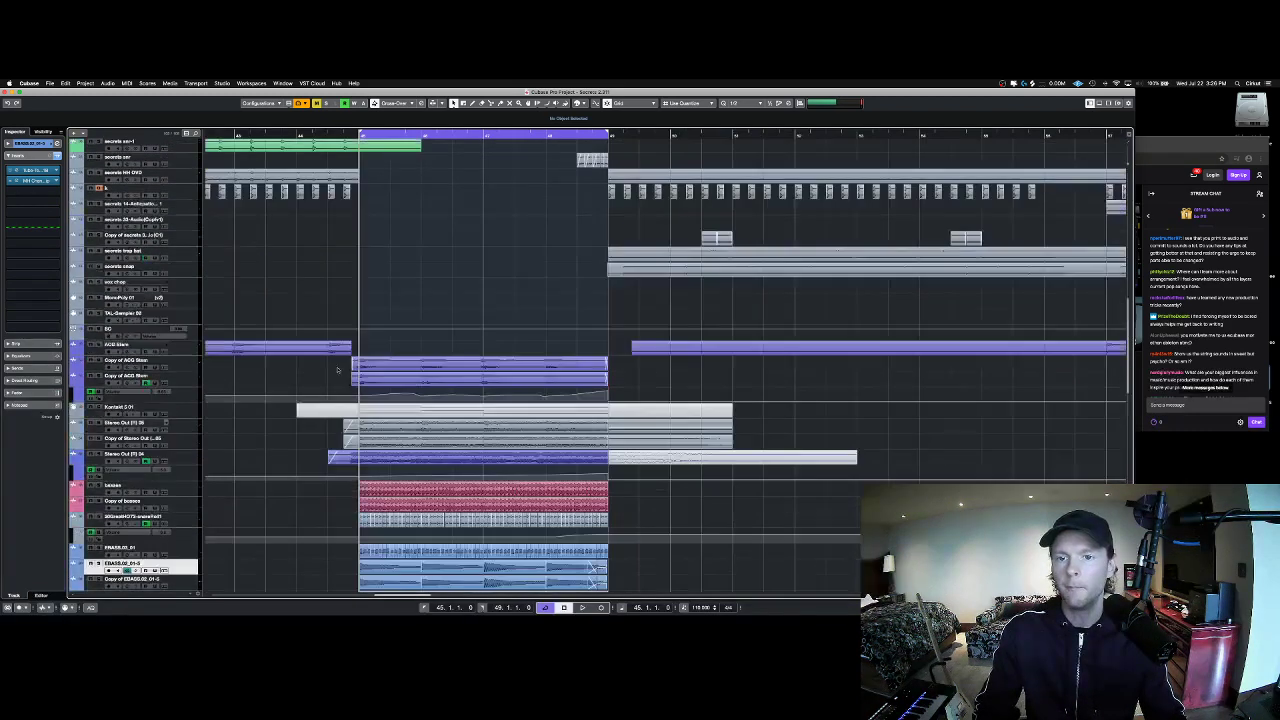
{"action": "scroll", "coordinate": [338, 368], "scroll_direction": "down", "scroll_amount": 5}
{"action": "scroll", "coordinate": [338, 368], "scroll_direction": "up", "scroll_amount": 10}
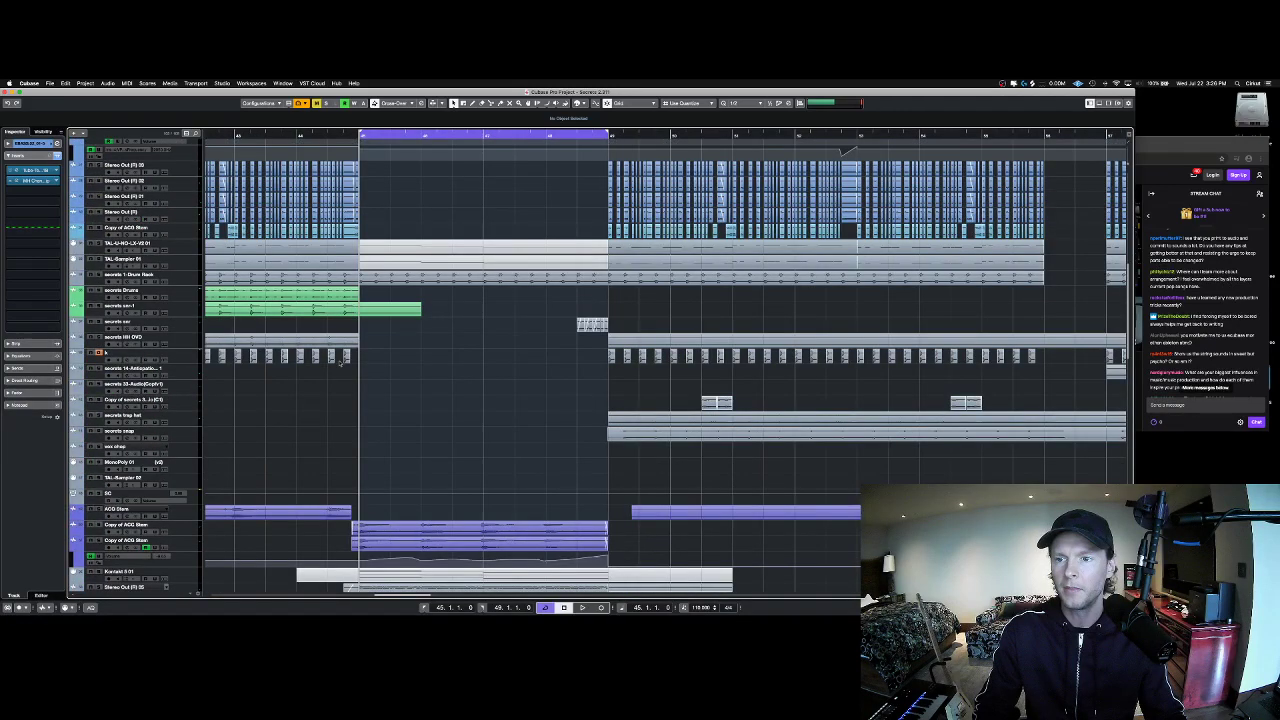
{"action": "left_click", "coordinate": [246, 251]}
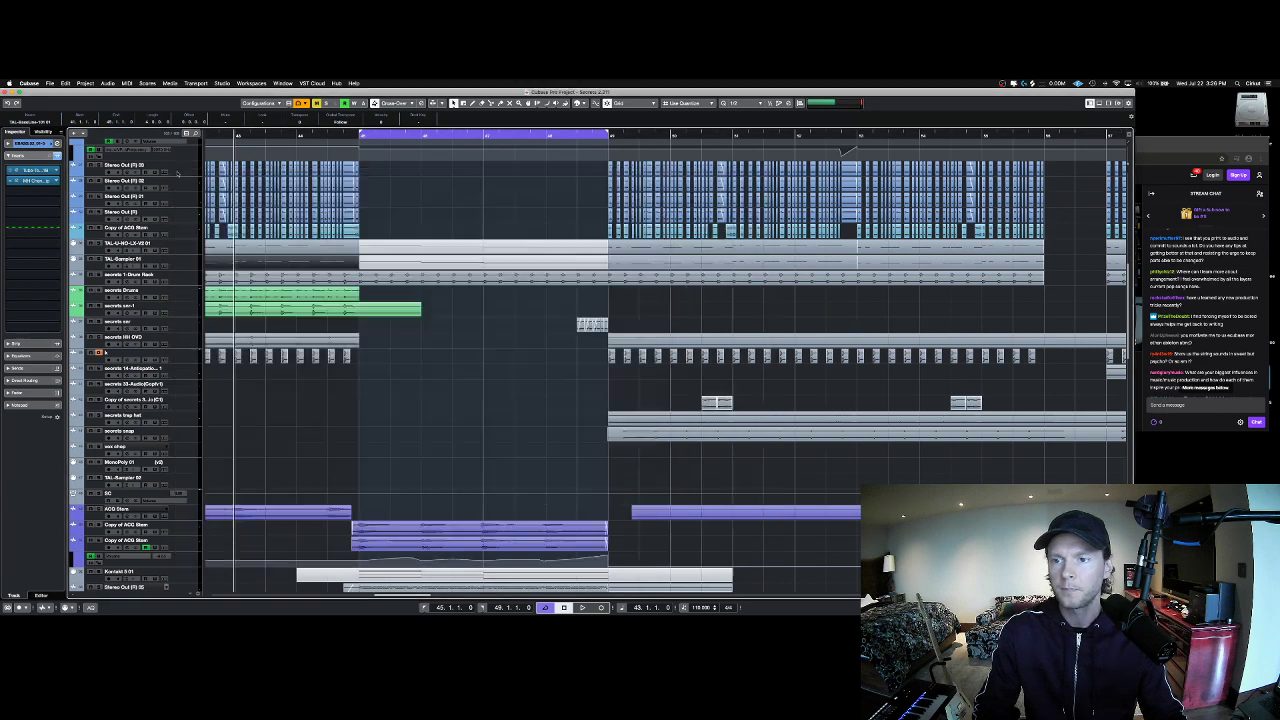
{"action": "left_click", "coordinate": [363, 149]}
{"action": "left_click", "coordinate": [359, 134]}
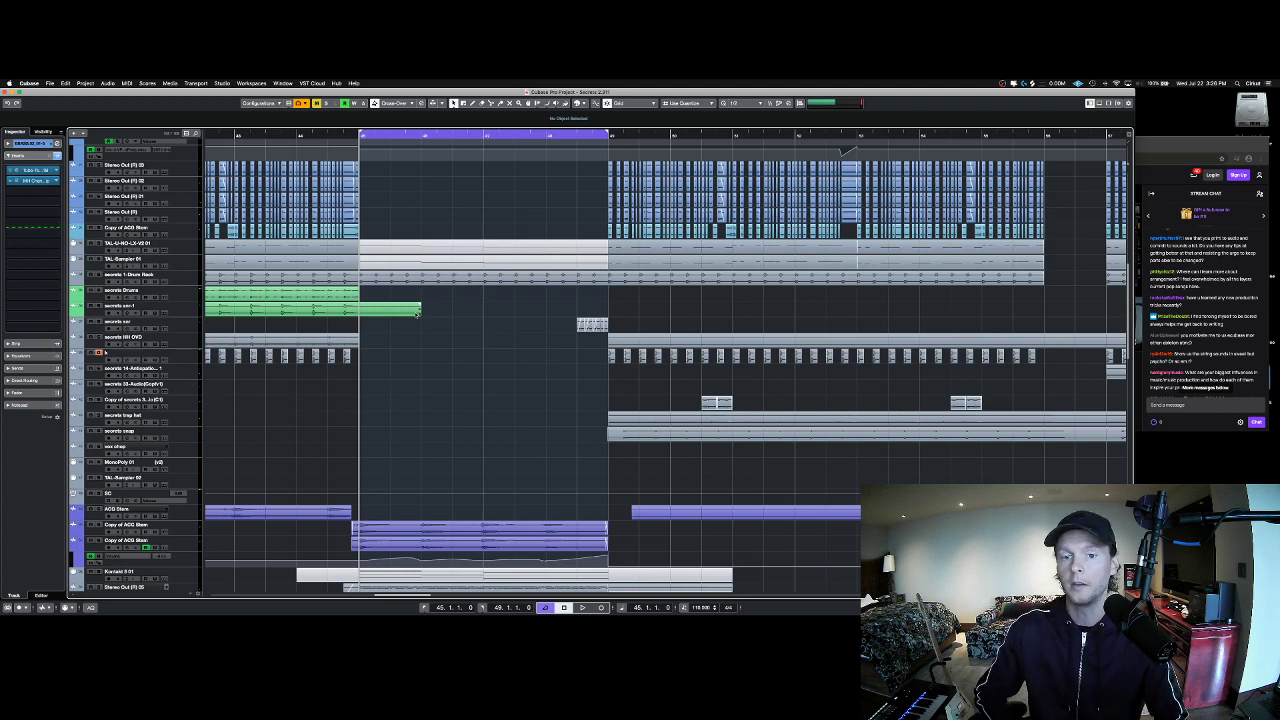
Step: Collapse the loop range and move the locators and project cursor to bar 49, where the looped section ended
{"action": "scroll", "coordinate": [416, 313], "scroll_direction": "down", "scroll_amount": 3}
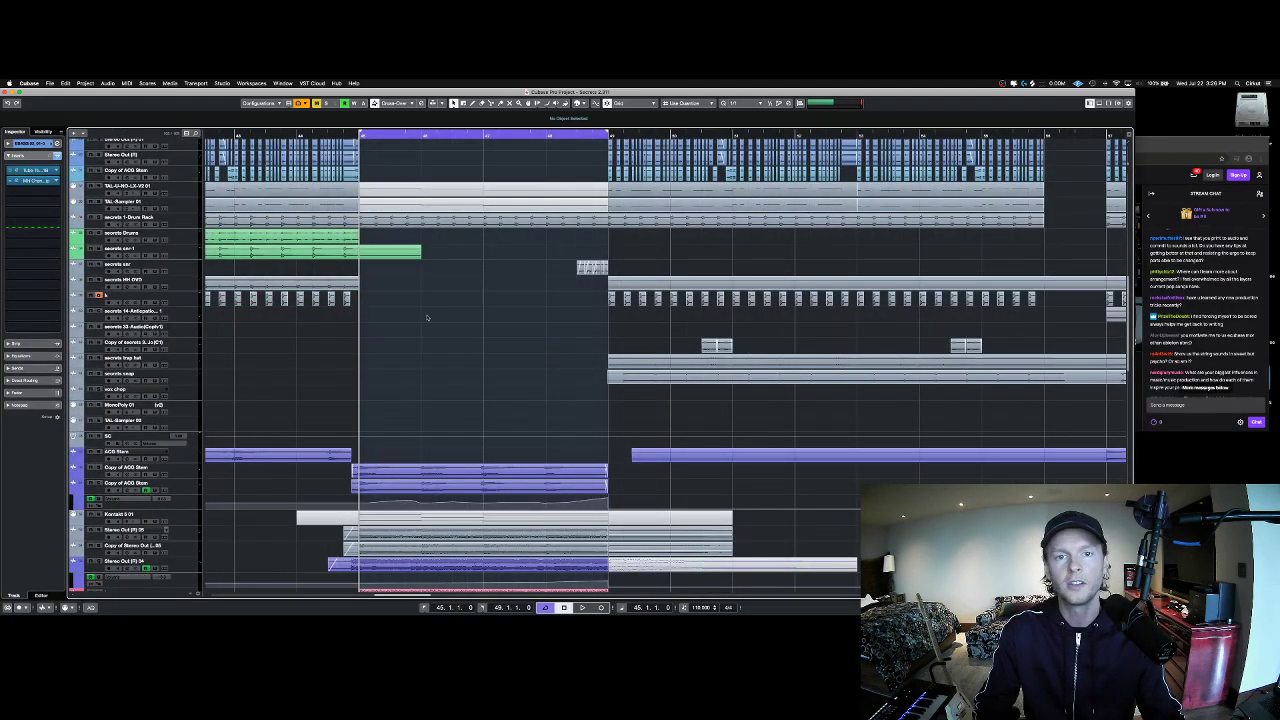
{"action": "key", "text": "4"}
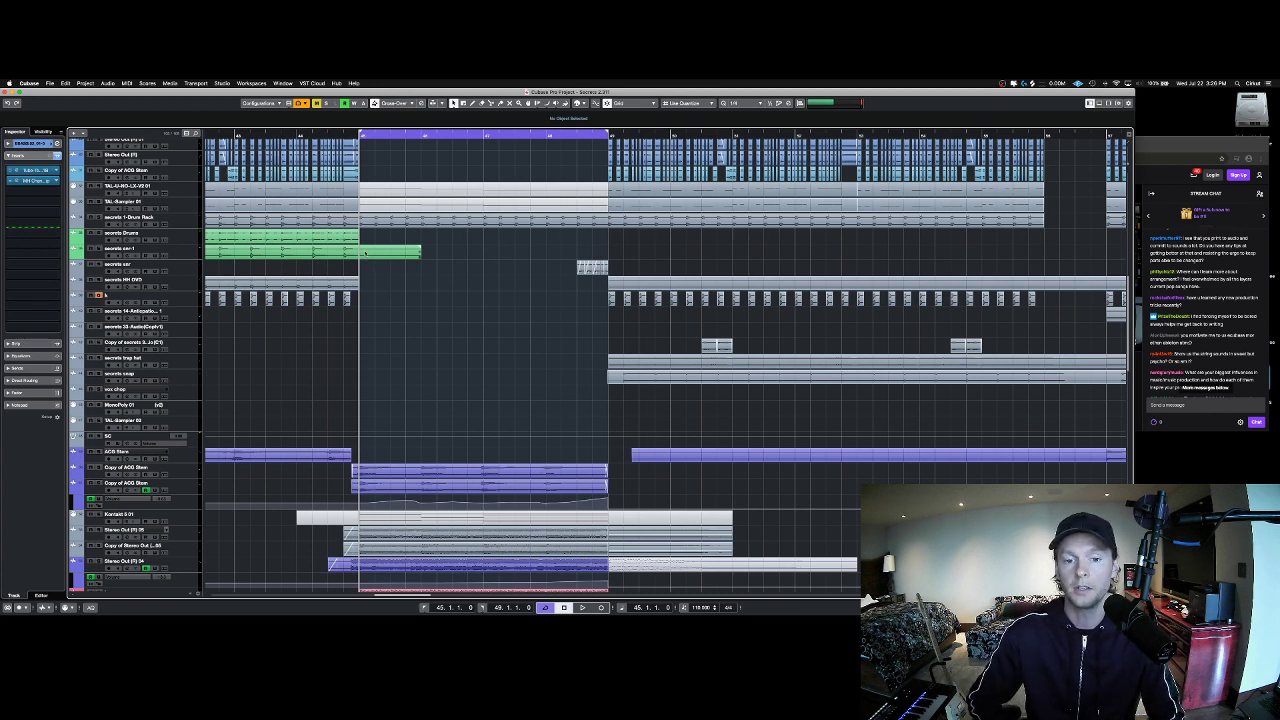
{"action": "scroll", "coordinate": [365, 253], "scroll_direction": "down", "scroll_amount": 1}
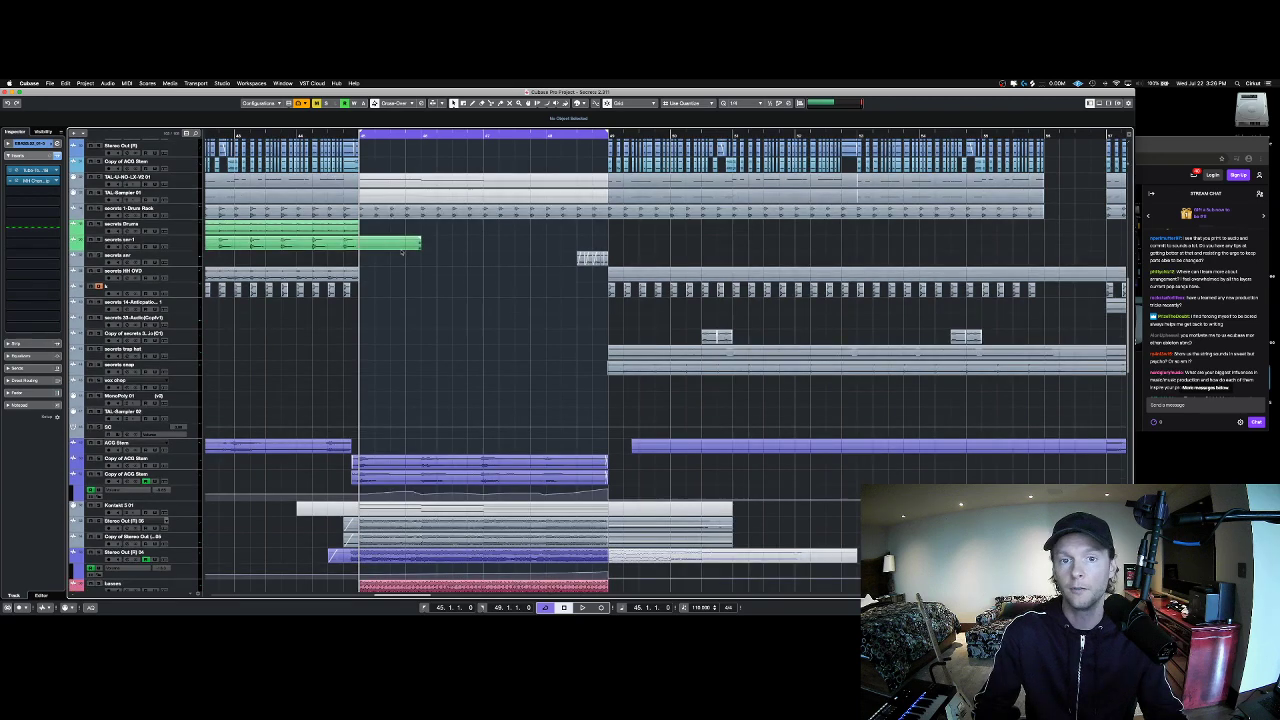
{"action": "scroll", "coordinate": [448, 278], "scroll_direction": "down", "scroll_amount": 5}
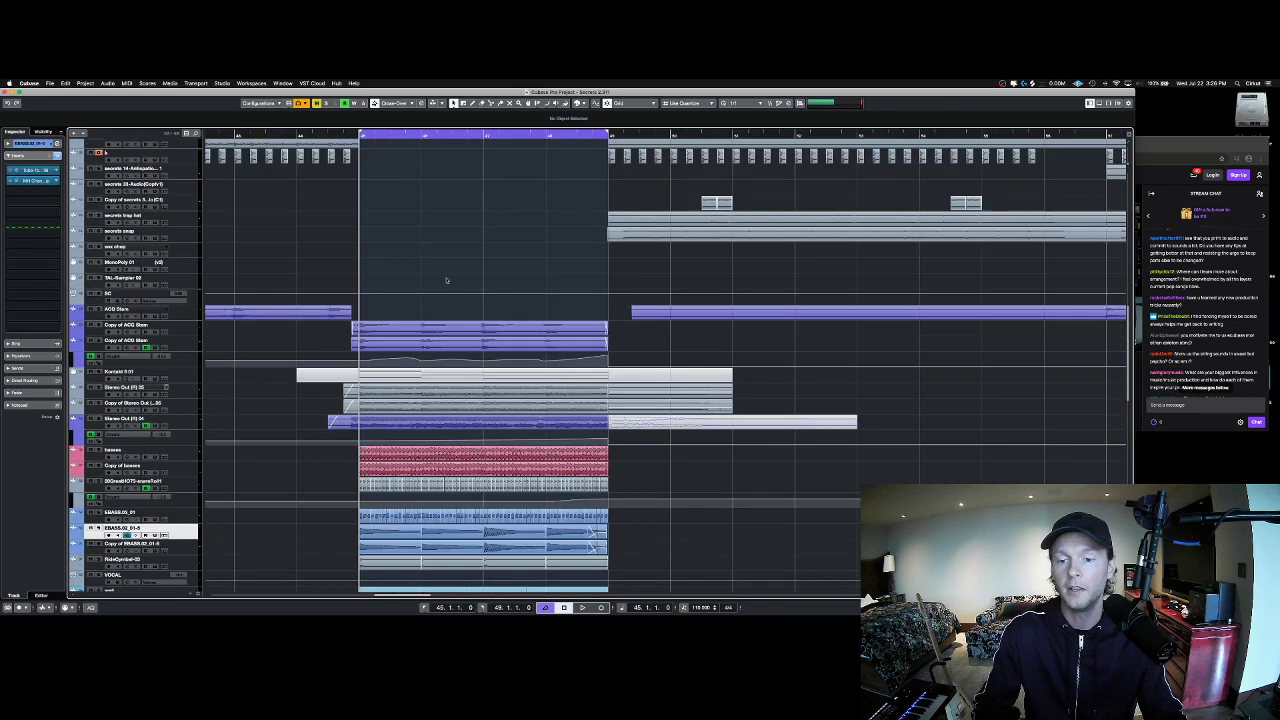
{"action": "left_click_drag", "start_coordinate": [351, 134], "coordinate": [351, 116]}
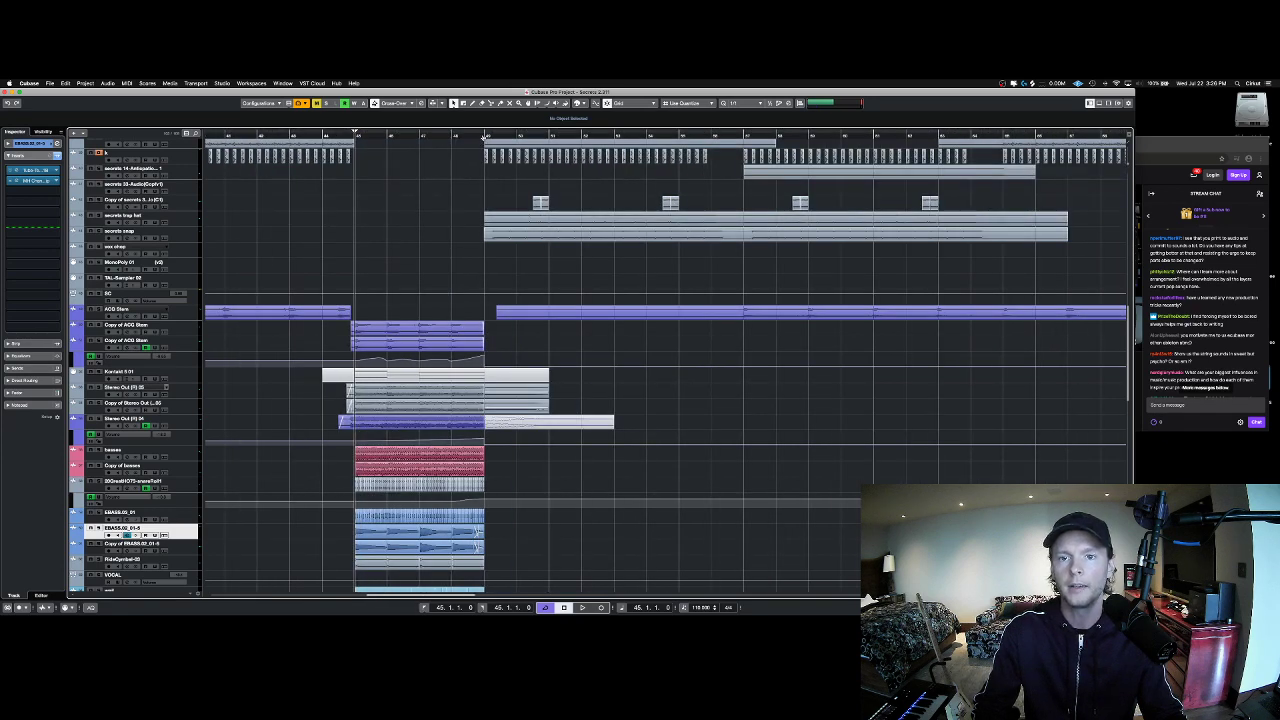
{"action": "left_click", "coordinate": [483, 137]}
{"action": "scroll", "coordinate": [560, 215], "scroll_direction": "up", "scroll_amount": 5}
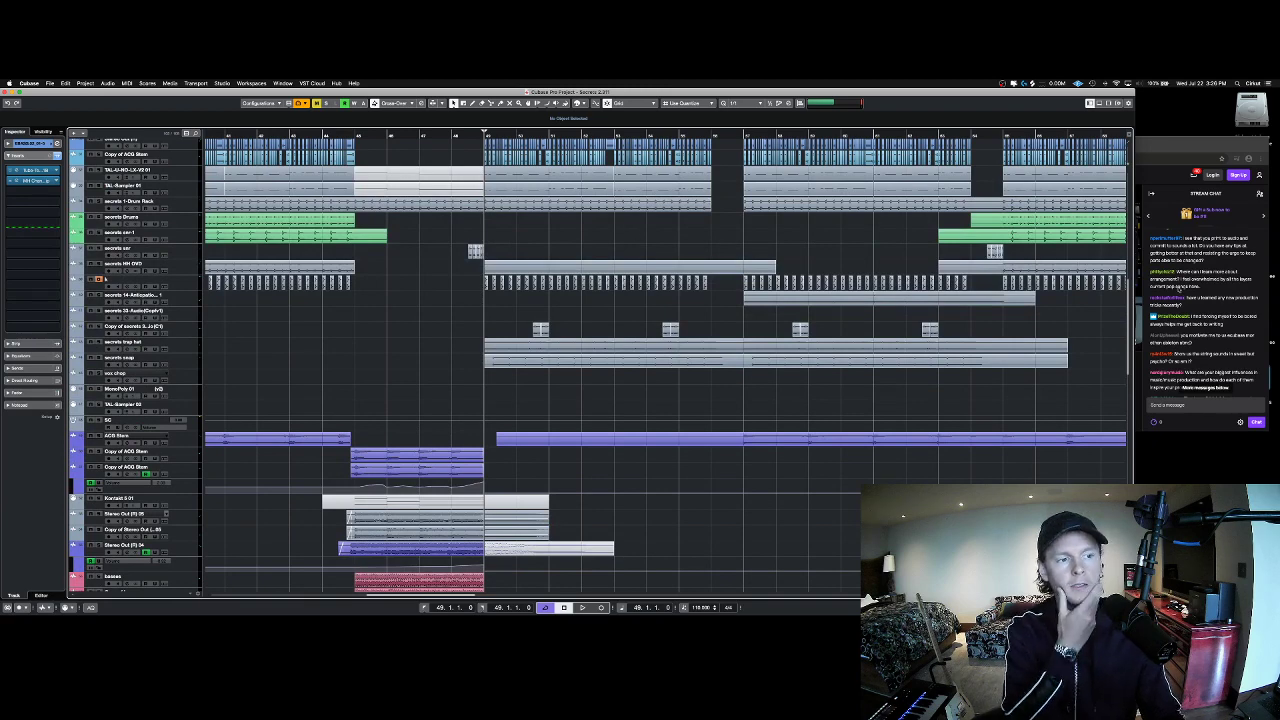
Step: Switch to the Twitch page in Chrome to read the newest chat questions, and return to the Cubase project
{"action": "key", "text": "super+Tab"}
{"action": "key", "text": "super+Tab"}
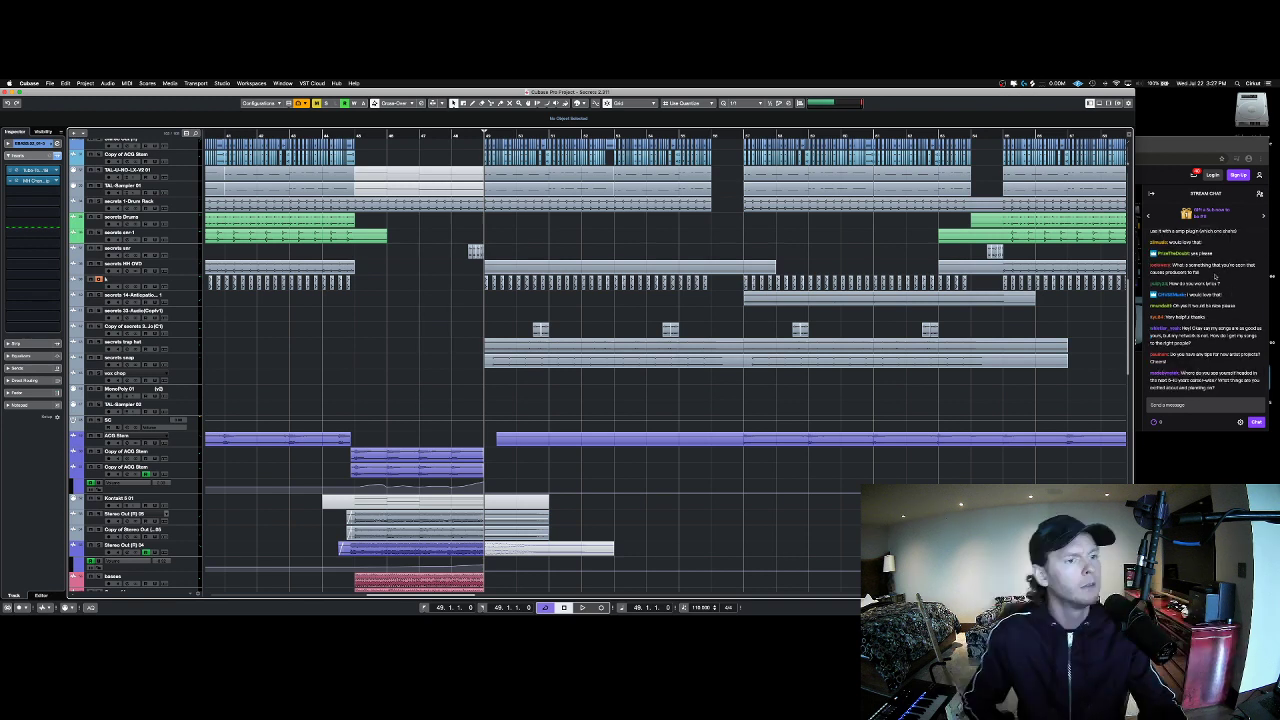
Step: Check the stream chat on the Twitch page, return to Cubase, and view the SYNTHS group and Stereo Out stems
{"action": "left_click", "coordinate": [1214, 276]}
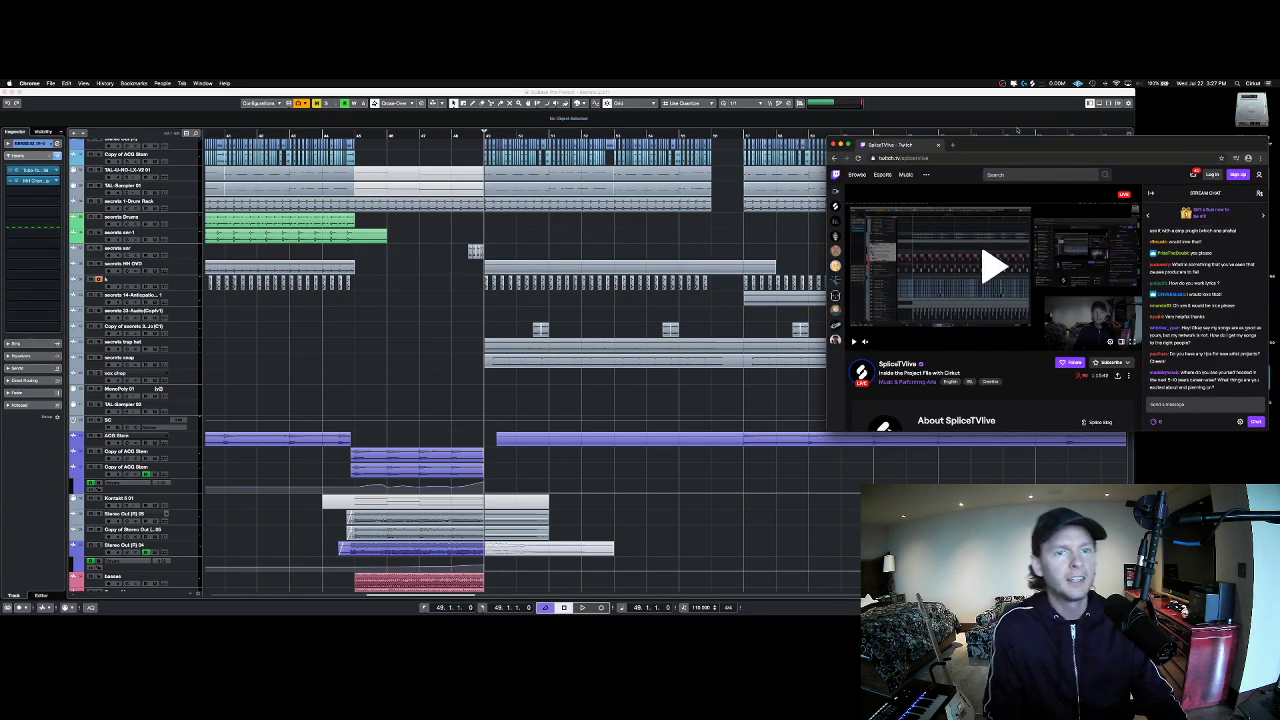
{"action": "left_click", "coordinate": [716, 174]}
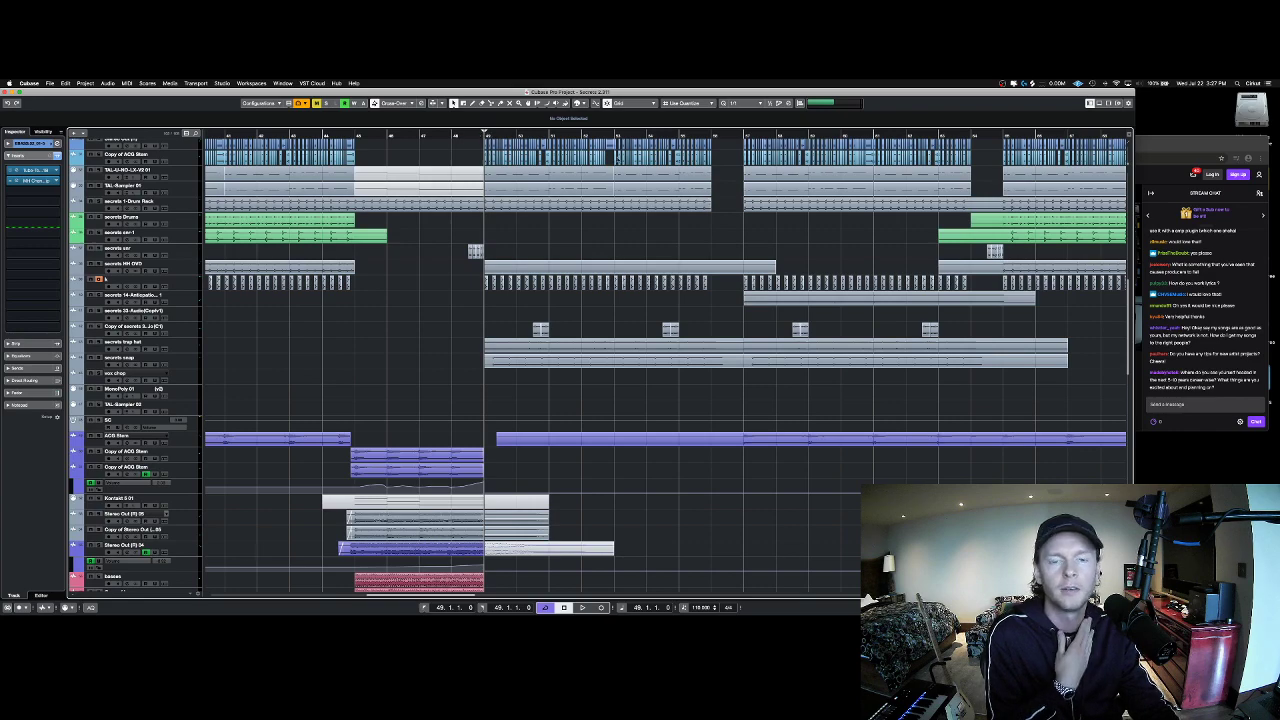
{"action": "scroll", "coordinate": [607, 160], "scroll_direction": "up", "scroll_amount": 4}
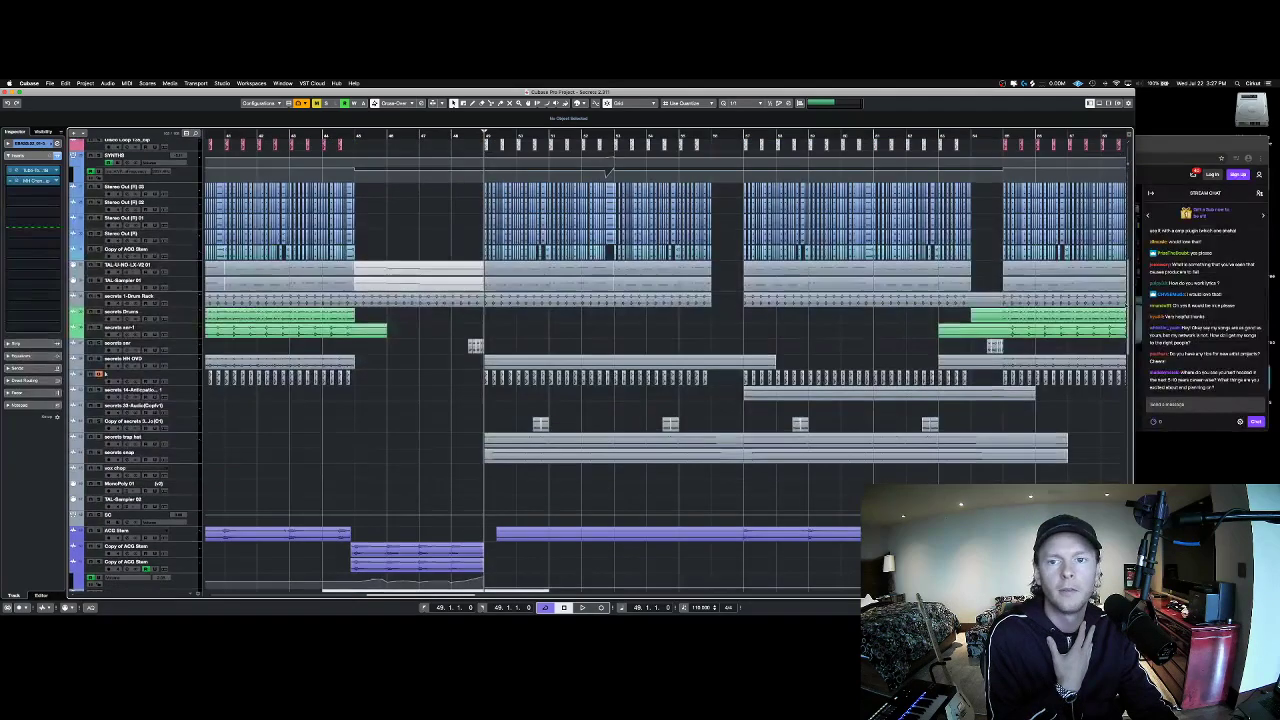
{"action": "left_click_drag", "start_coordinate": [1127, 307], "coordinate": [1127, 308]}
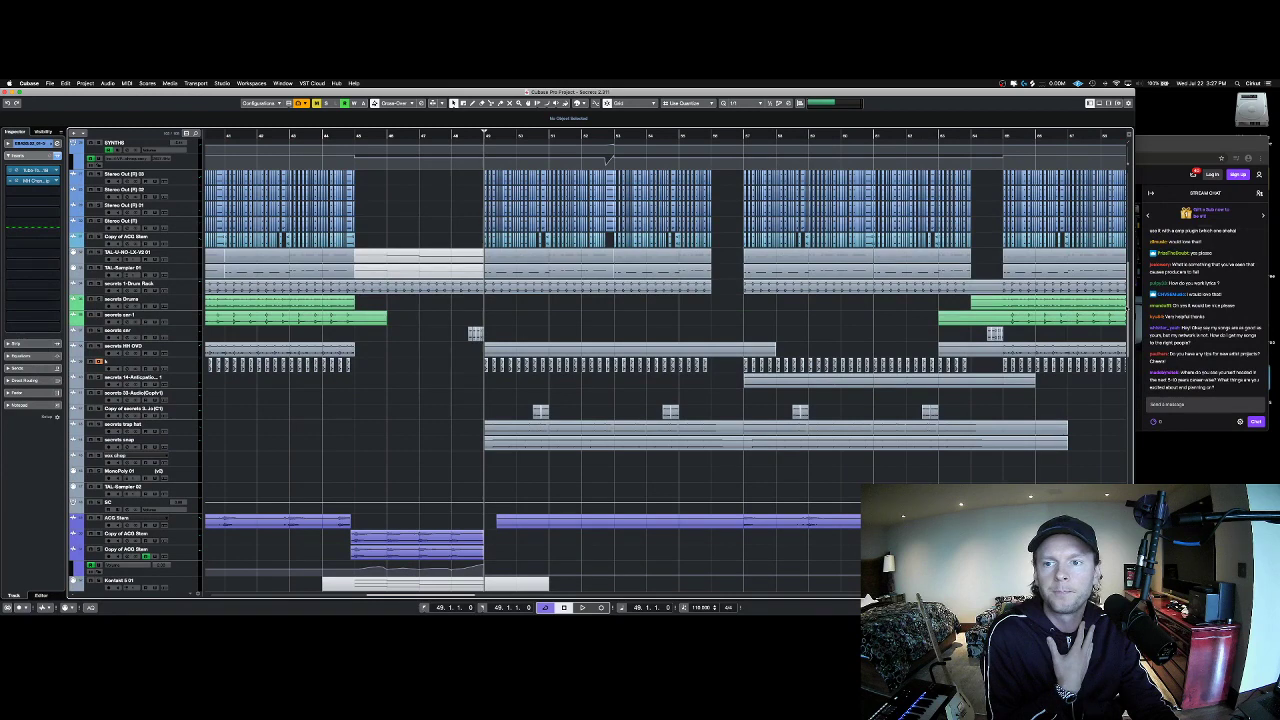
{"action": "scroll", "coordinate": [607, 160], "scroll_direction": "up", "scroll_amount": 1}
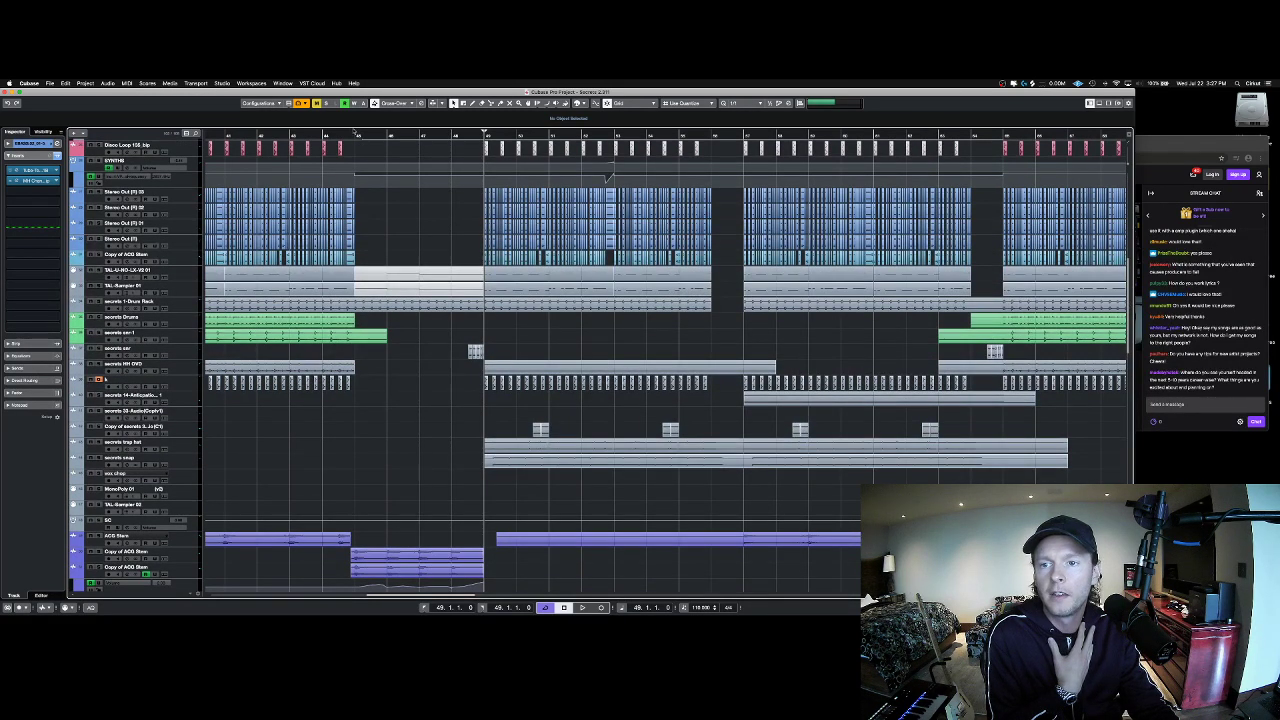
Step: Keep the project cursor at bar 49 and select the SYNTHS group track above the Stereo Out stems
{"action": "left_click_drag", "start_coordinate": [357, 132], "coordinate": [484, 133]}
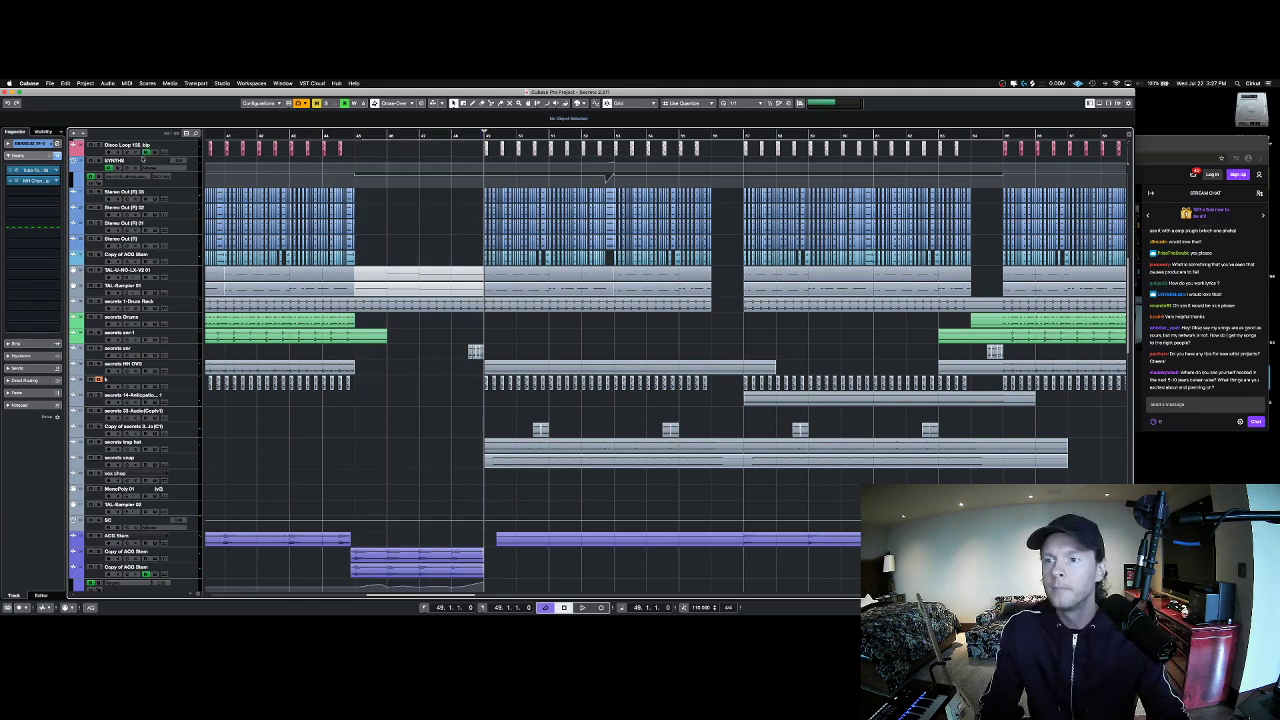
{"action": "left_click", "coordinate": [146, 158]}
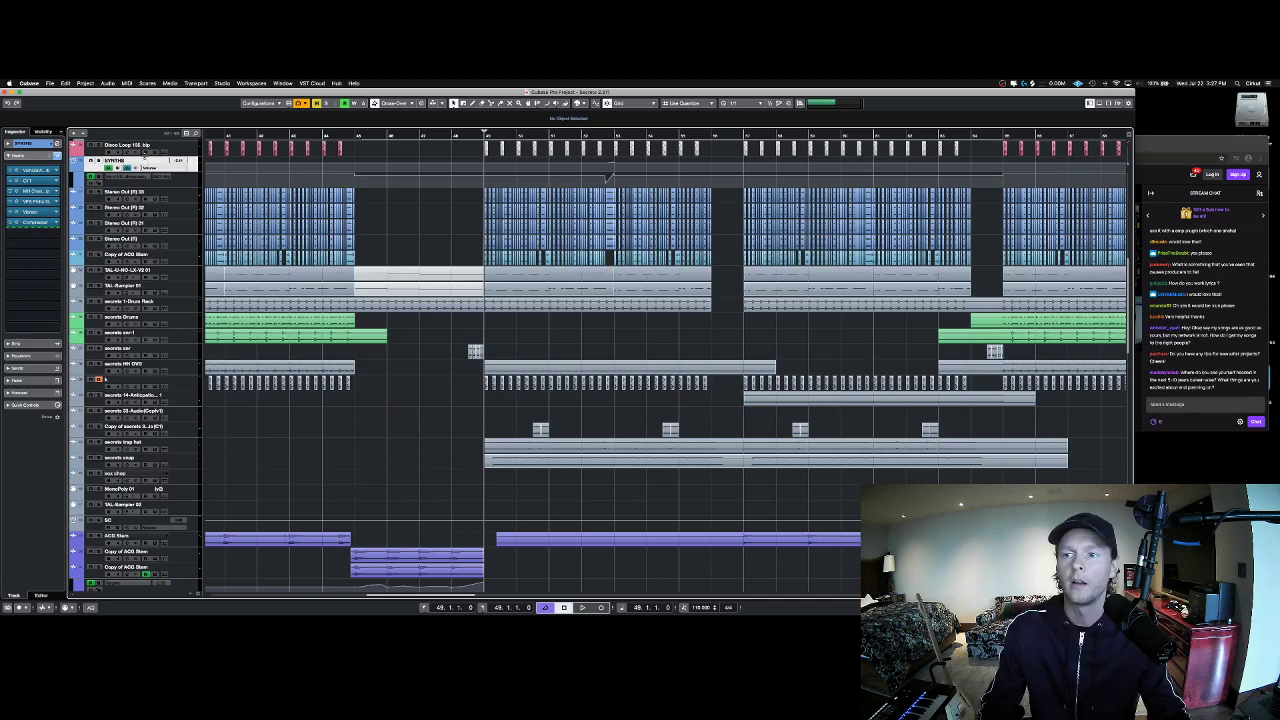
{"action": "left_click", "coordinate": [146, 153]}
{"action": "left_click", "coordinate": [146, 159]}
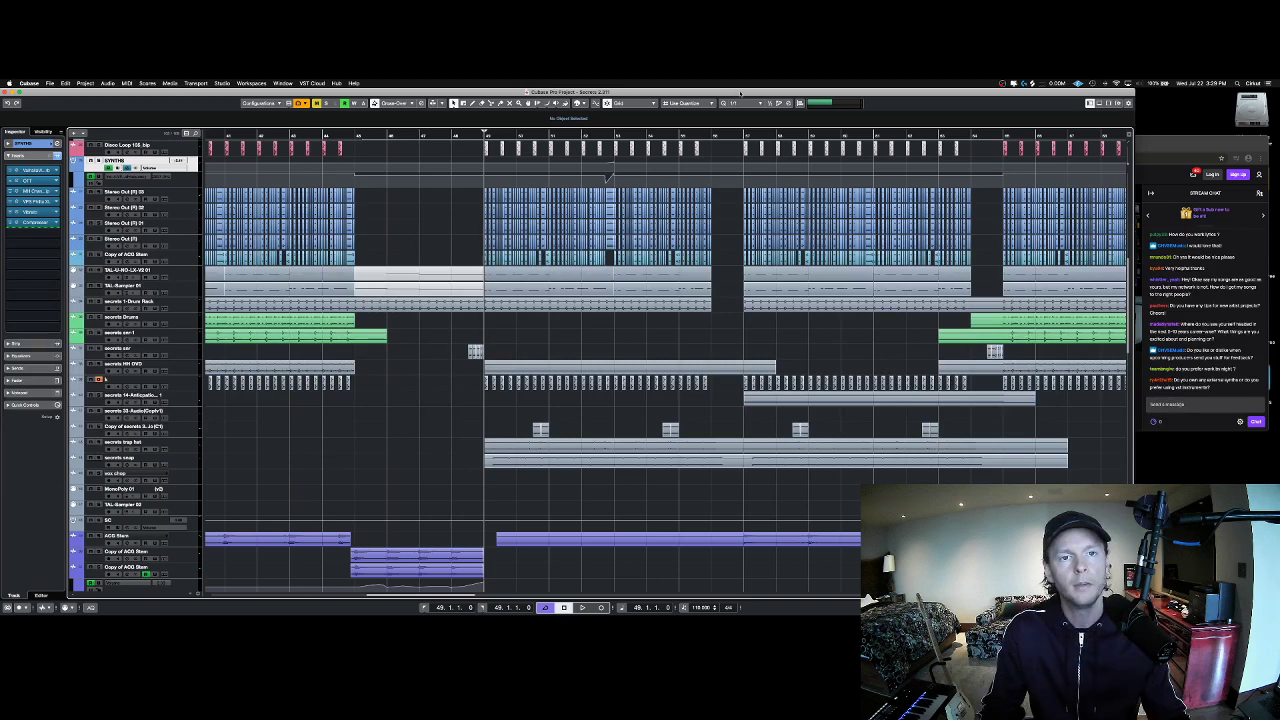
{"action": "scroll", "coordinate": [849, 347], "scroll_direction": "up", "scroll_amount": 3}
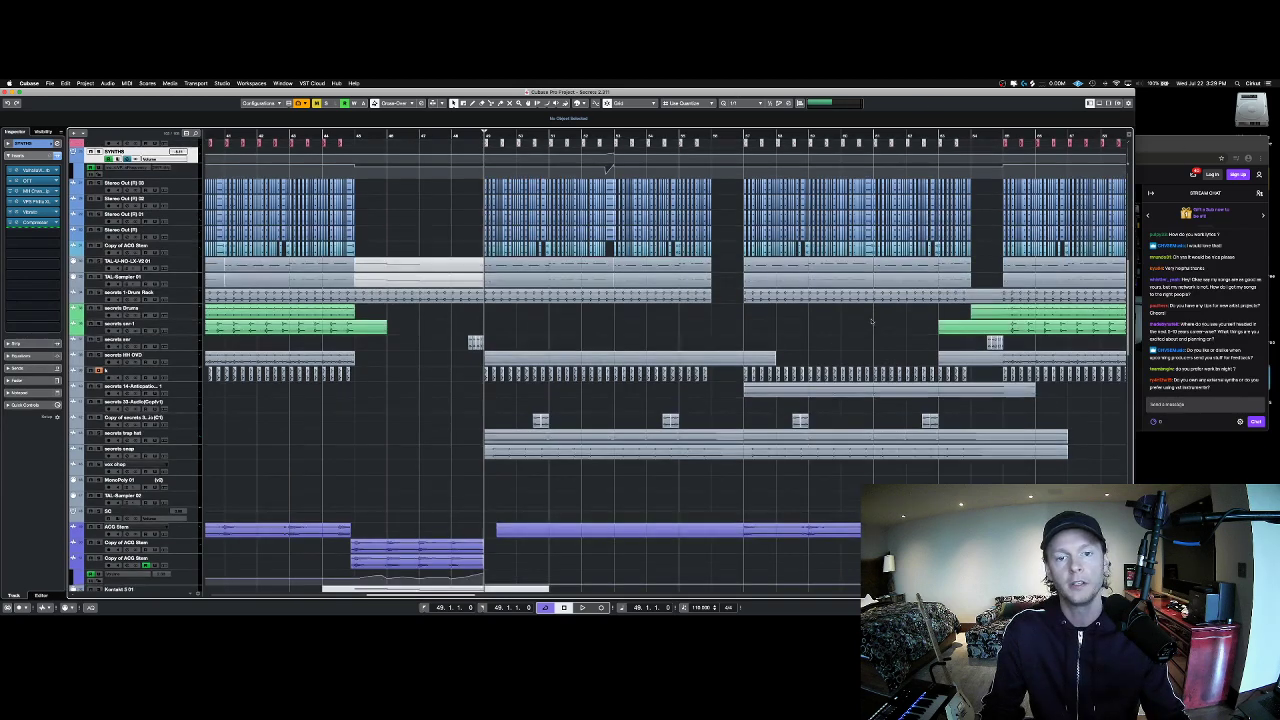
{"action": "scroll", "coordinate": [849, 347], "scroll_direction": "down", "scroll_amount": 2}
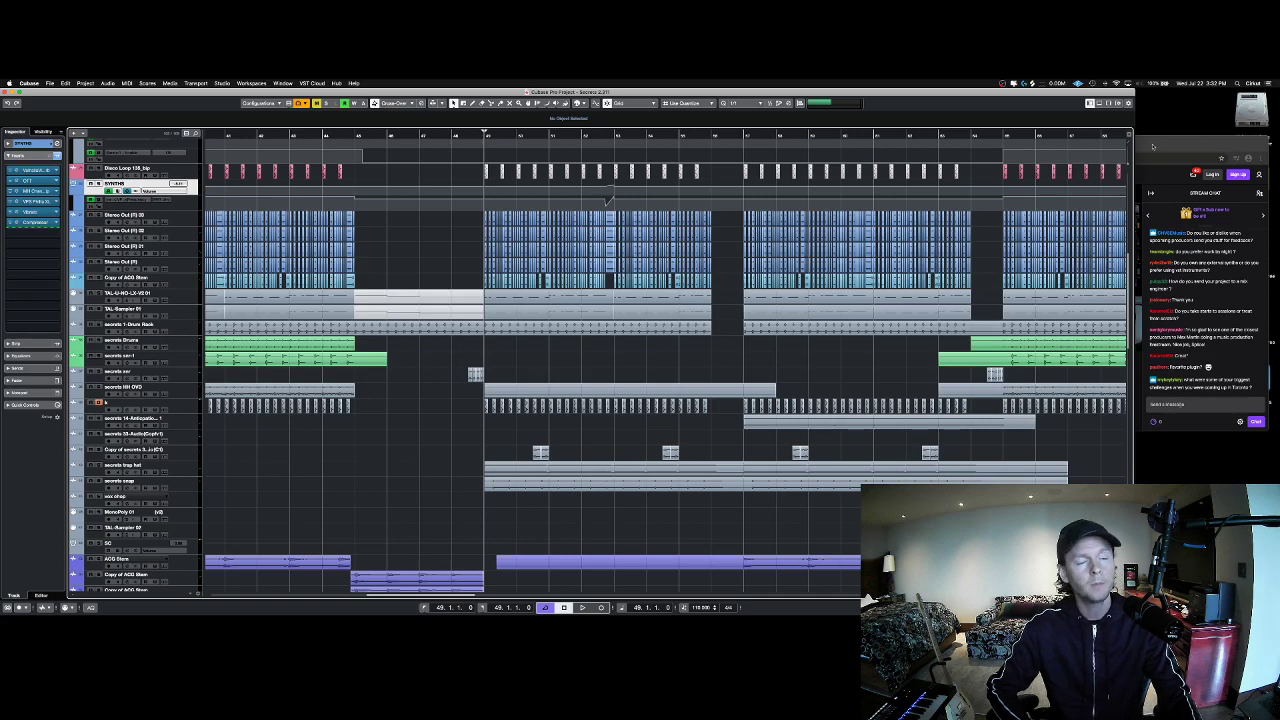
Step: Read through the newer questions in the Twitch stream chat, going down to the latest messages
{"action": "left_click", "coordinate": [1174, 149]}
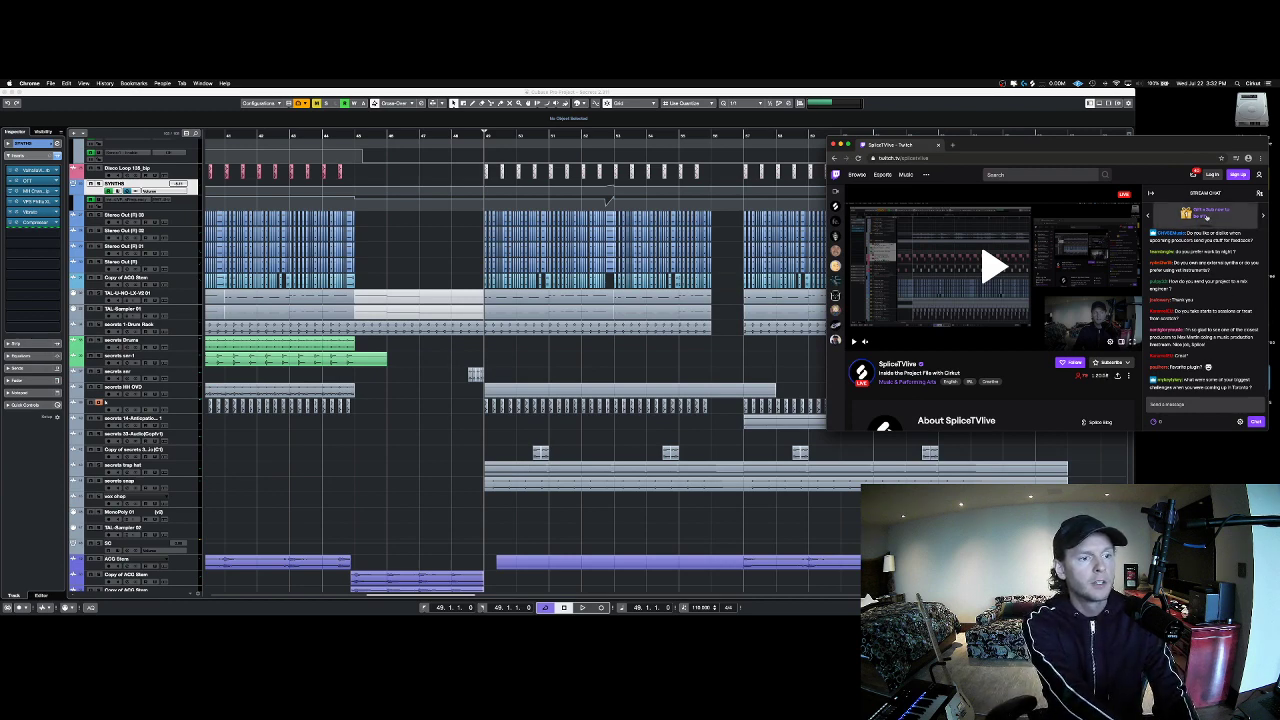
{"action": "key", "text": "super+Tab"}
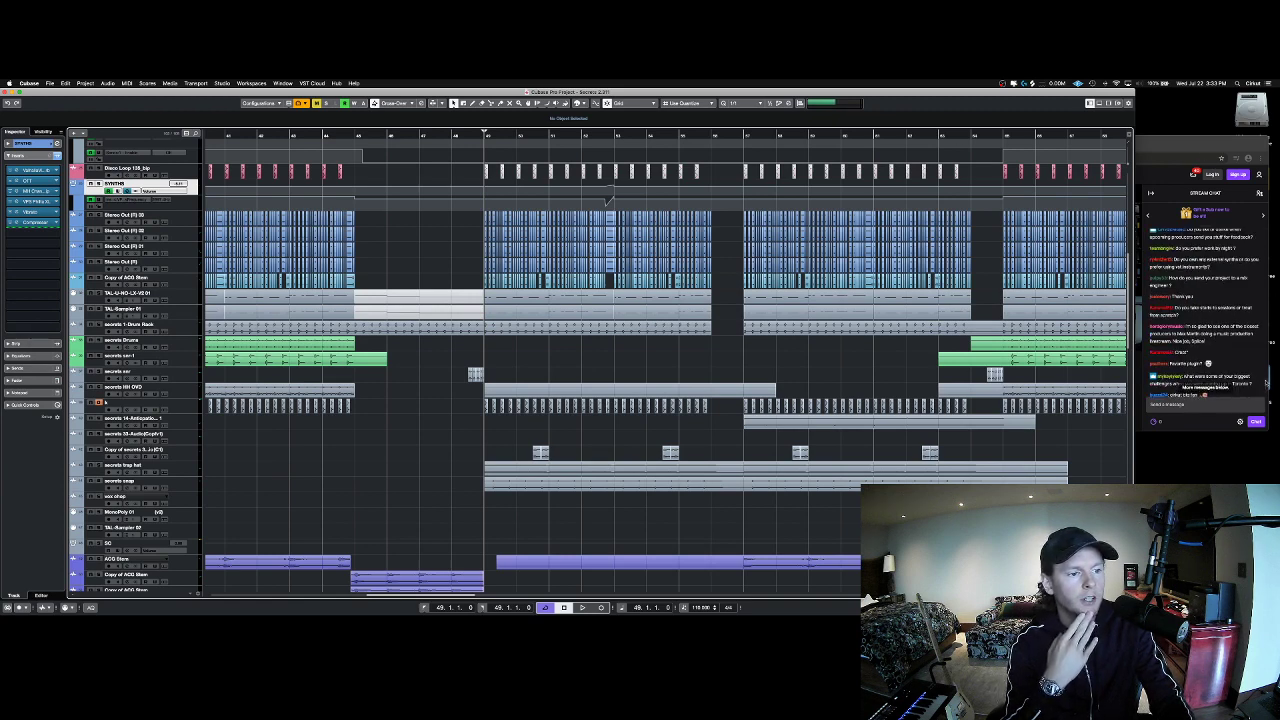
{"action": "left_click", "coordinate": [1264, 376]}
{"action": "key", "text": "super+Tab"}
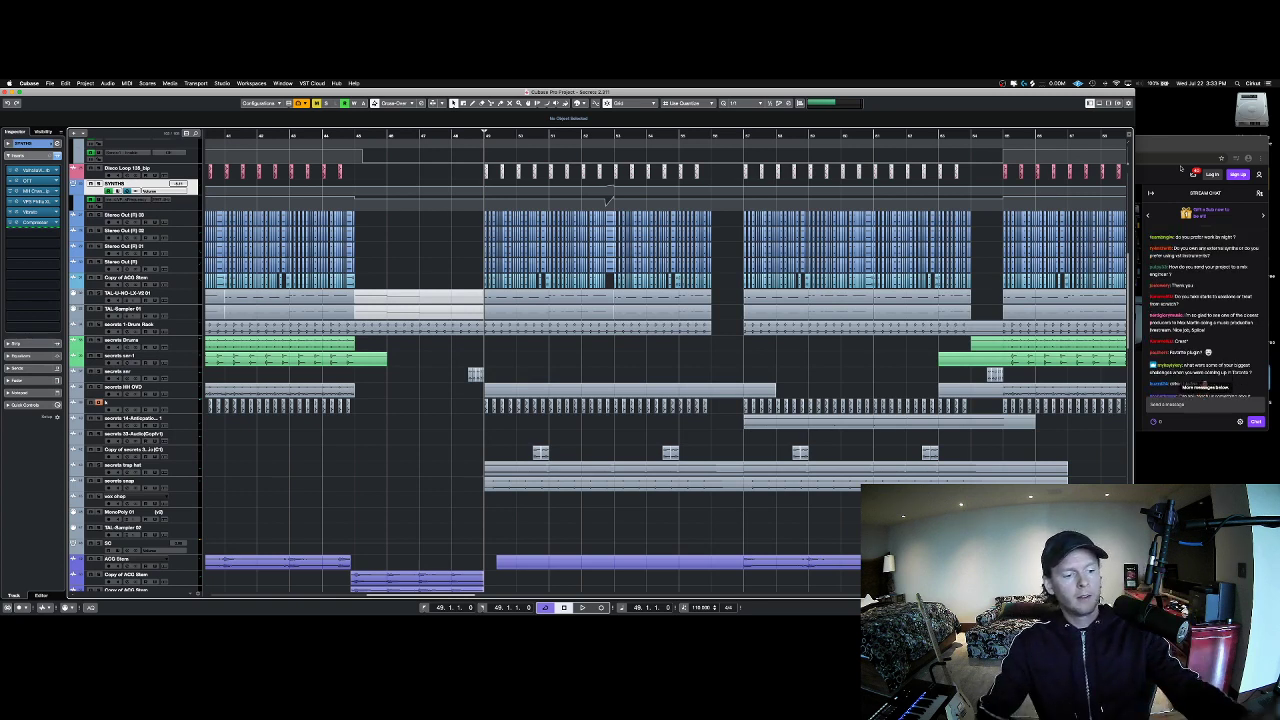
{"action": "left_click", "coordinate": [1259, 378]}
{"action": "left_click", "coordinate": [1071, 97]}
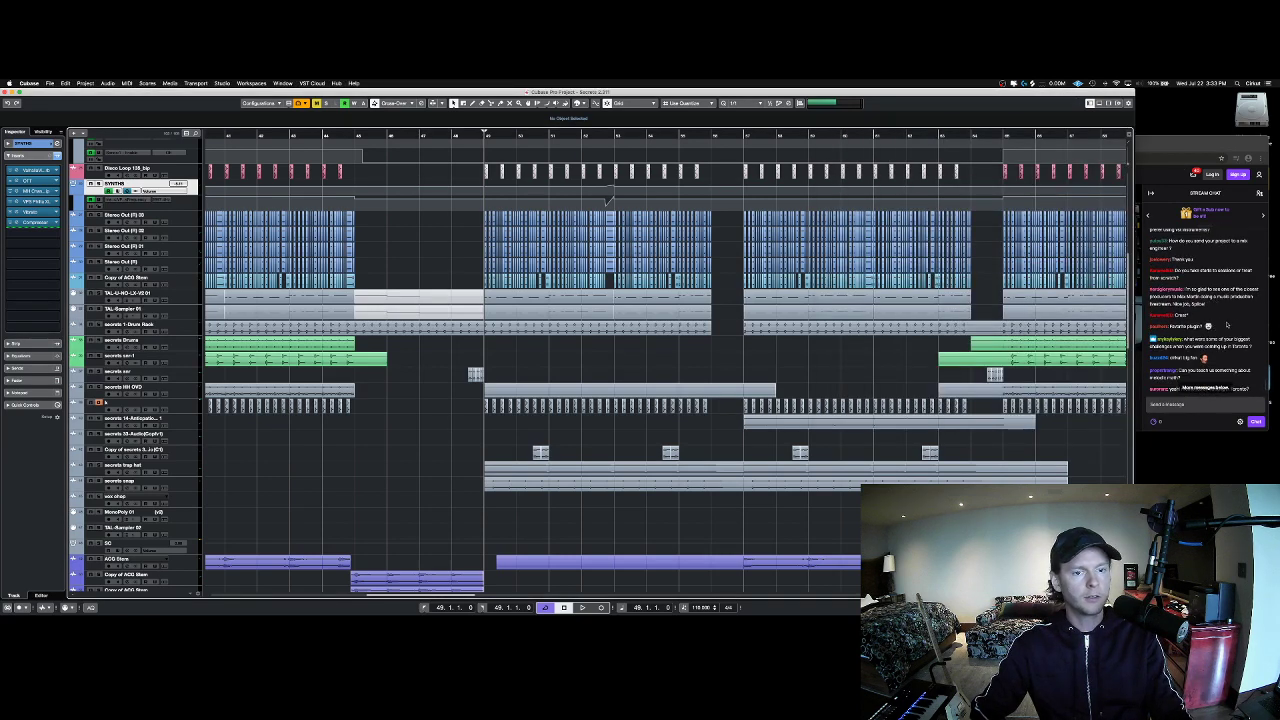
{"action": "scroll", "coordinate": [1170, 321], "scroll_direction": "down", "scroll_amount": 3}
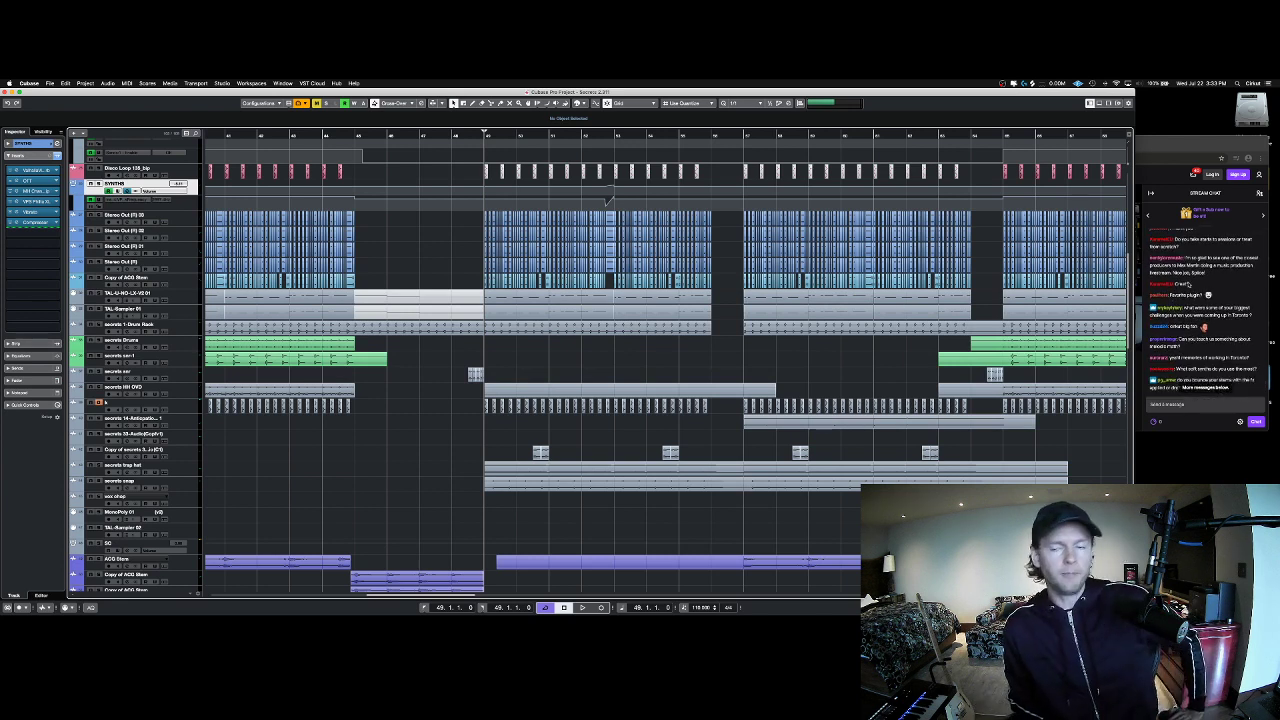
{"action": "scroll", "coordinate": [1184, 288], "scroll_direction": "down", "scroll_amount": 1}
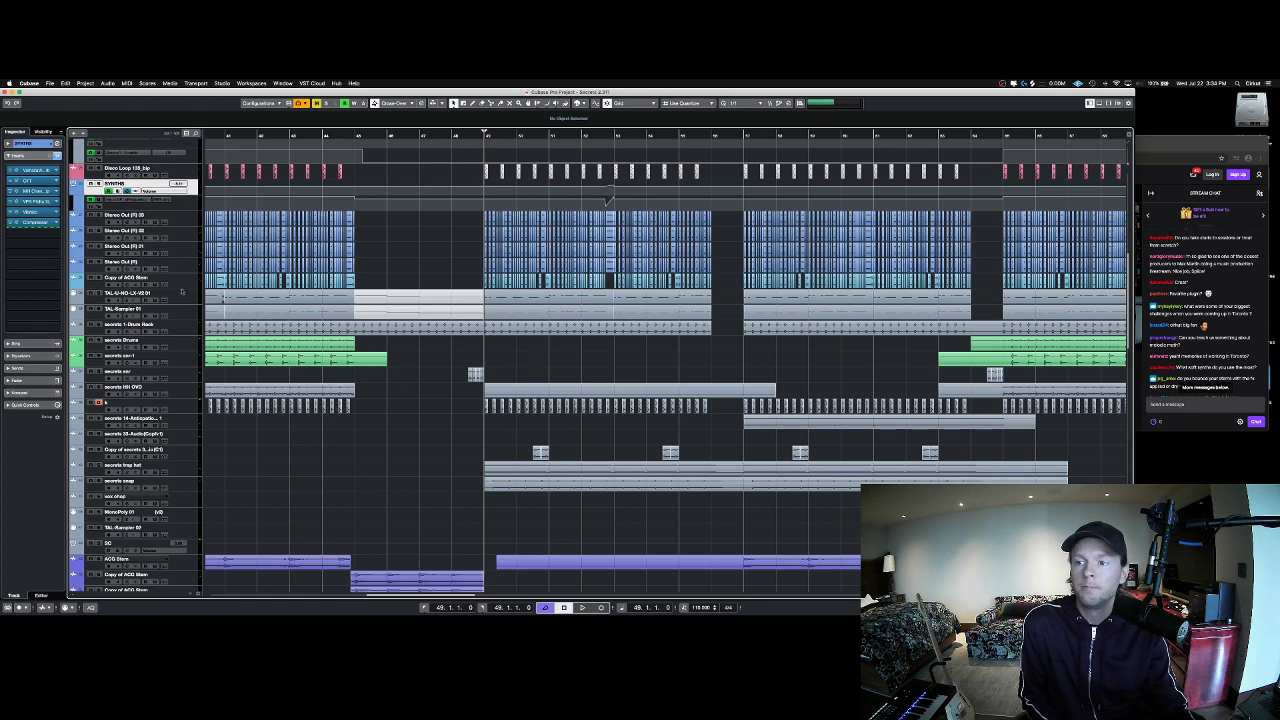
Step: Open the VPS Philta insert of the SYNTHS group to inspect its filter, then close it with the MixConsole in view
{"action": "left_click", "coordinate": [38, 203]}
{"action": "left_click_drag", "start_coordinate": [941, 239], "coordinate": [798, 253]}
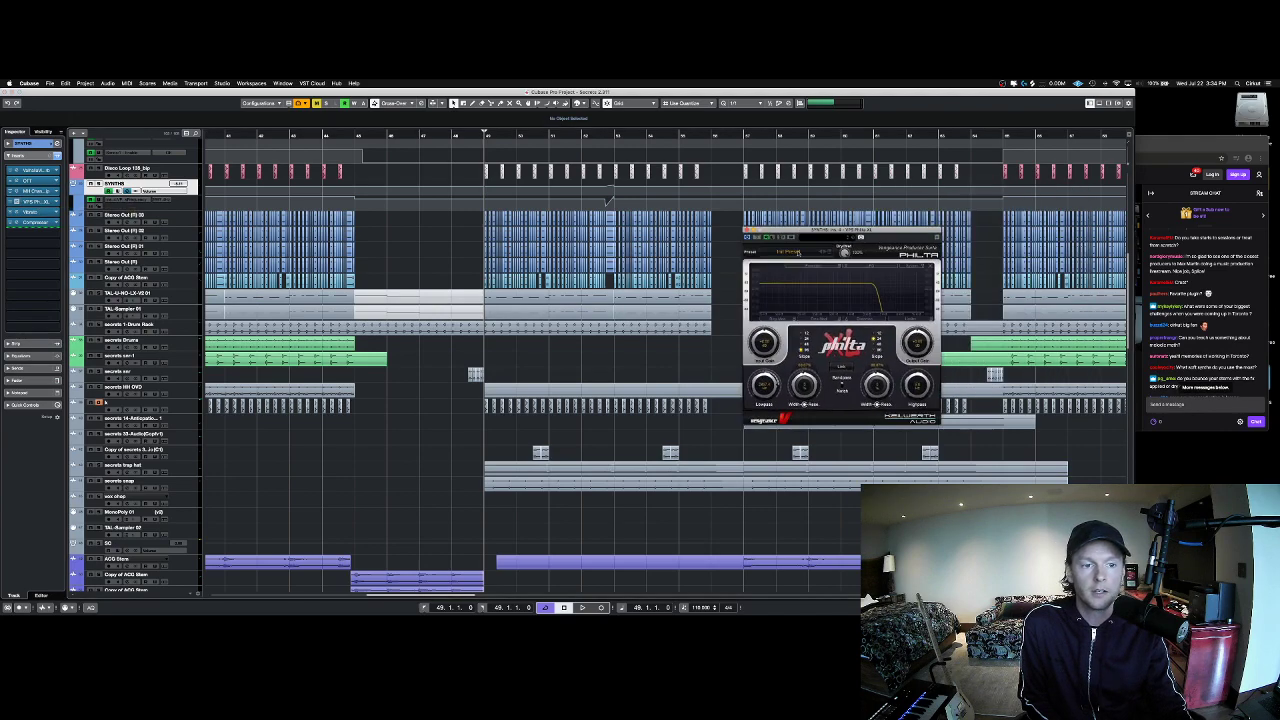
{"action": "left_click", "coordinate": [1177, 143]}
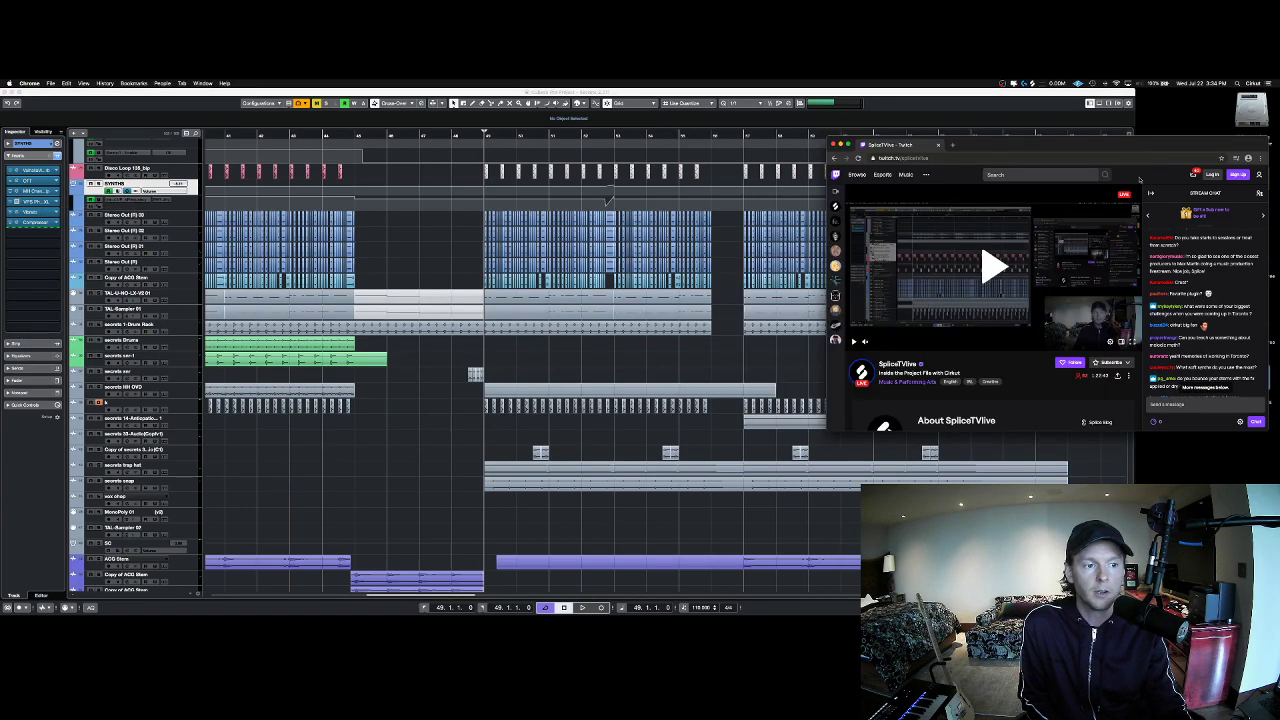
{"action": "key", "text": "ctrl+Up"}
{"action": "left_click", "coordinate": [857, 388]}
{"action": "left_click", "coordinate": [857, 388]}
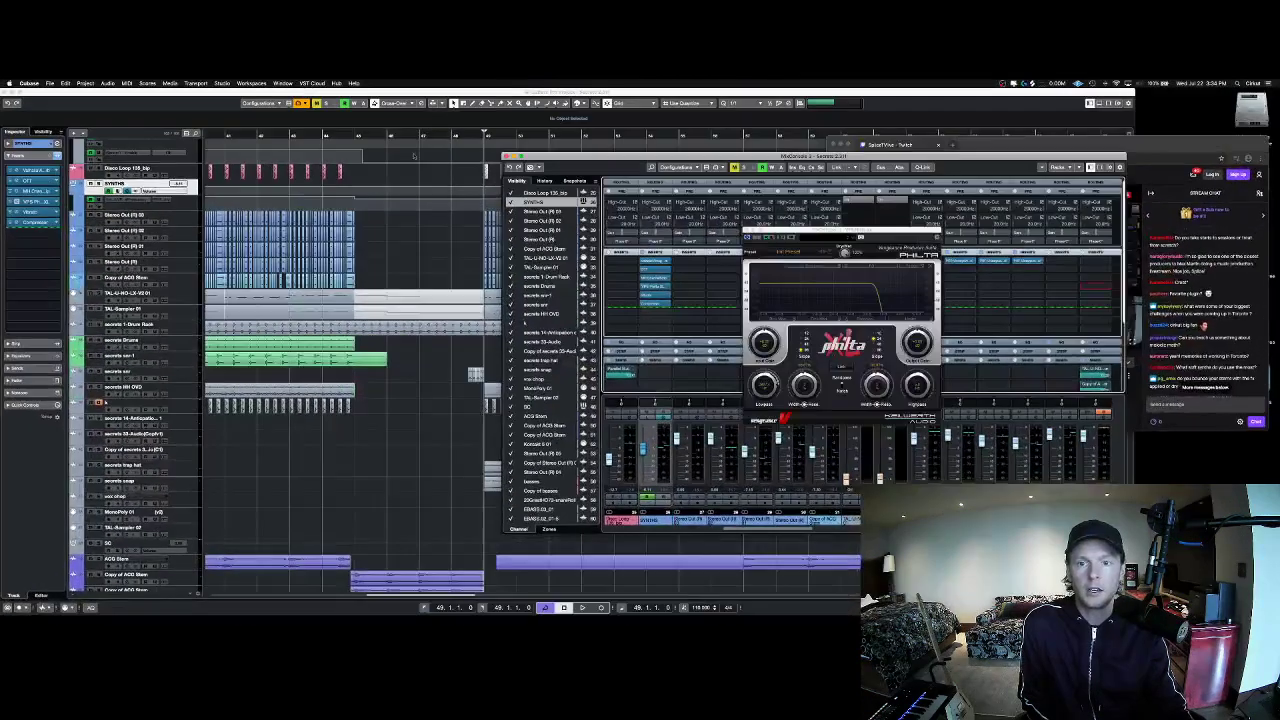
{"action": "left_click_drag", "start_coordinate": [845, 250], "coordinate": [830, 246]}
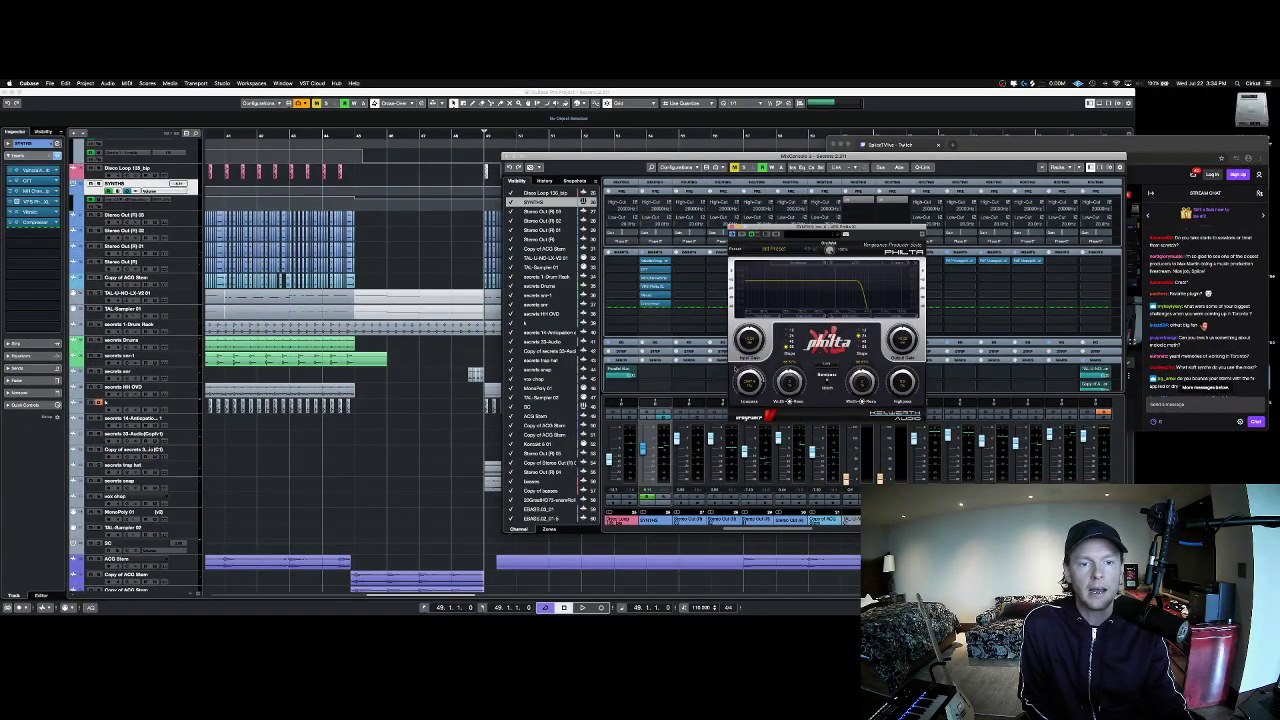
{"action": "left_click", "coordinate": [732, 227]}
Step: Set the loop range from bar 29 to bar 45 and bring up the MixConsole over the arrangement
{"action": "left_click_drag", "start_coordinate": [760, 156], "coordinate": [349, 211]}
{"action": "left_click", "coordinate": [733, 500]}
{"action": "left_click_drag", "start_coordinate": [496, 135], "coordinate": [478, 100]}
{"action": "left_click_drag", "start_coordinate": [279, 134], "coordinate": [433, 137]}
{"action": "key", "text": "F3"}
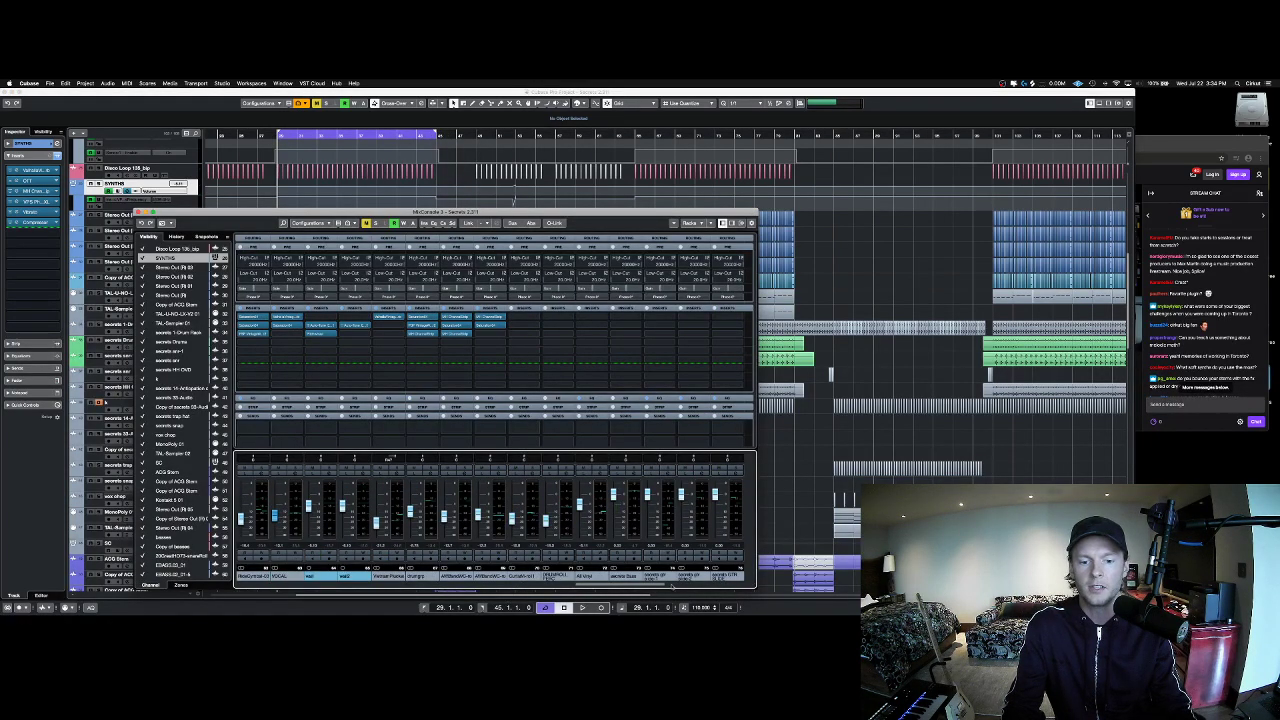
Step: Insert the VPS Philta XL filter plug-in in a free insert slot of the Stereo Out channel
{"action": "left_click_drag", "start_coordinate": [671, 586], "coordinate": [750, 586]}
{"action": "left_click", "coordinate": [727, 351]}
{"action": "type", "text": "ph"}
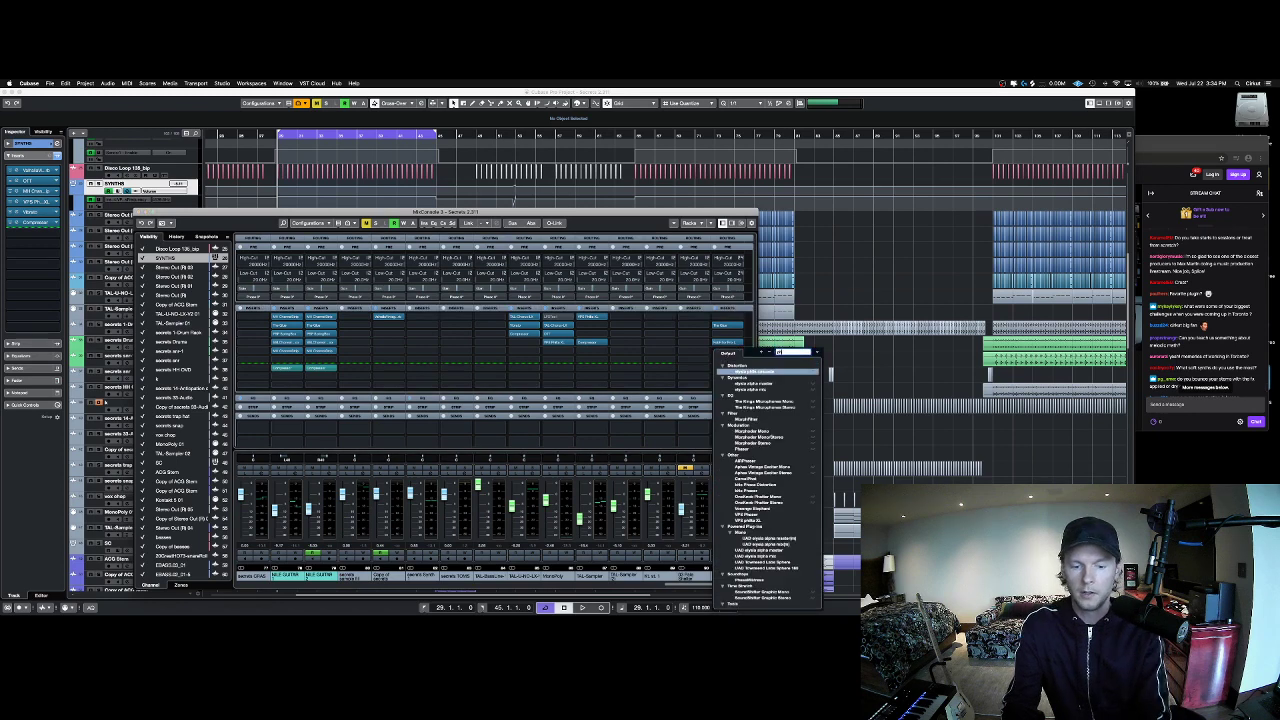
{"action": "type", "text": "ilt"}
{"action": "left_click", "coordinate": [760, 386]}
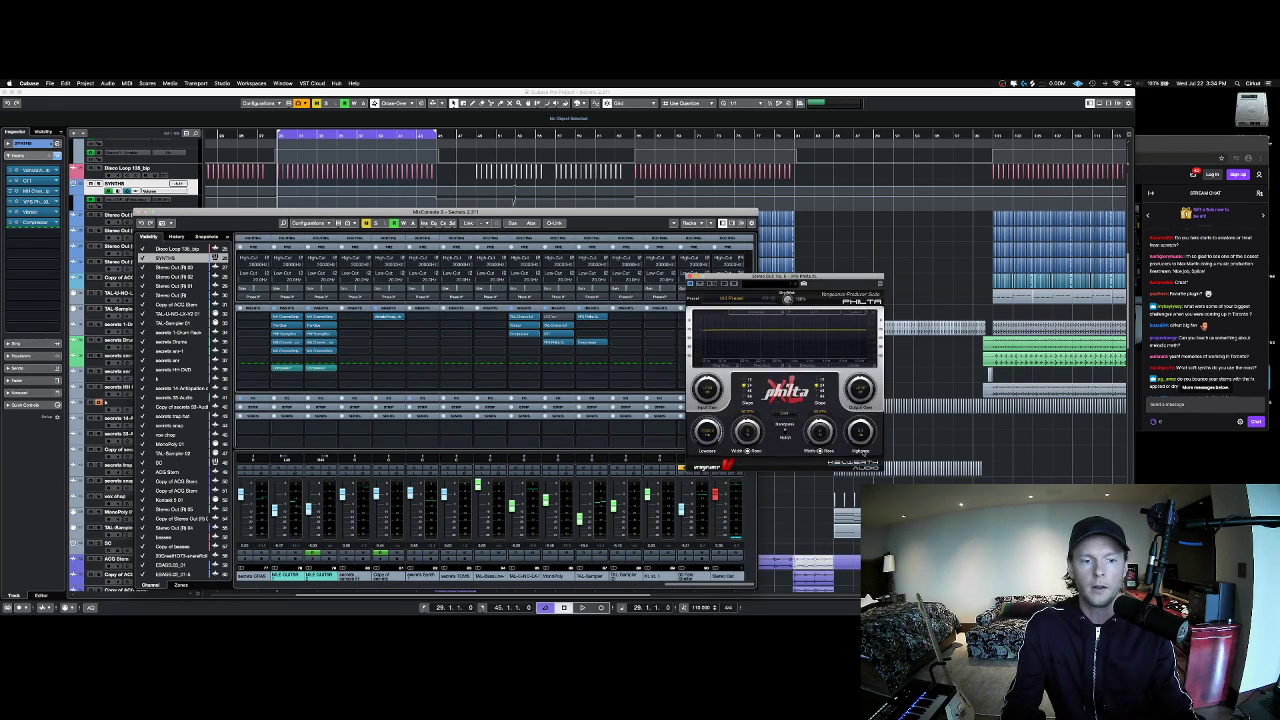
Step: Play the loop from bar 29 while sweeping Philta's highpass and lowpass cutoffs on the Stereo Out
{"action": "key", "text": "space"}
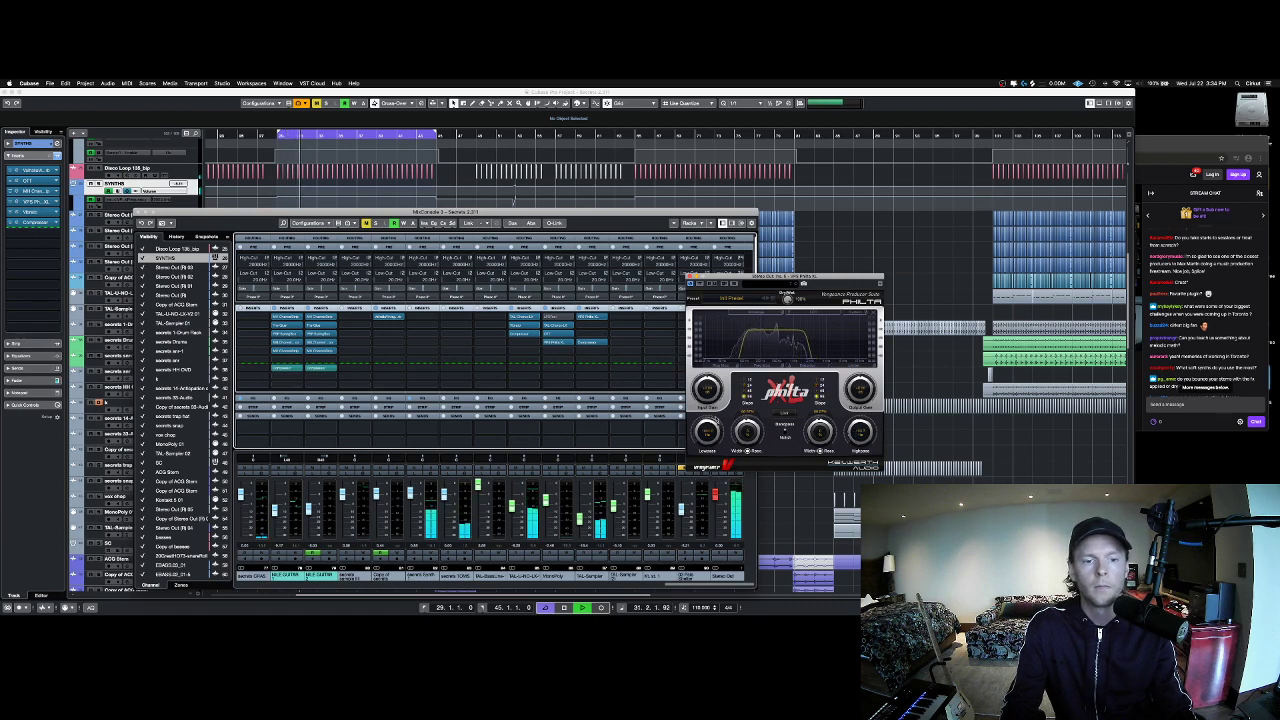
{"action": "left_click_drag", "start_coordinate": [857, 434], "coordinate": [857, 414]}
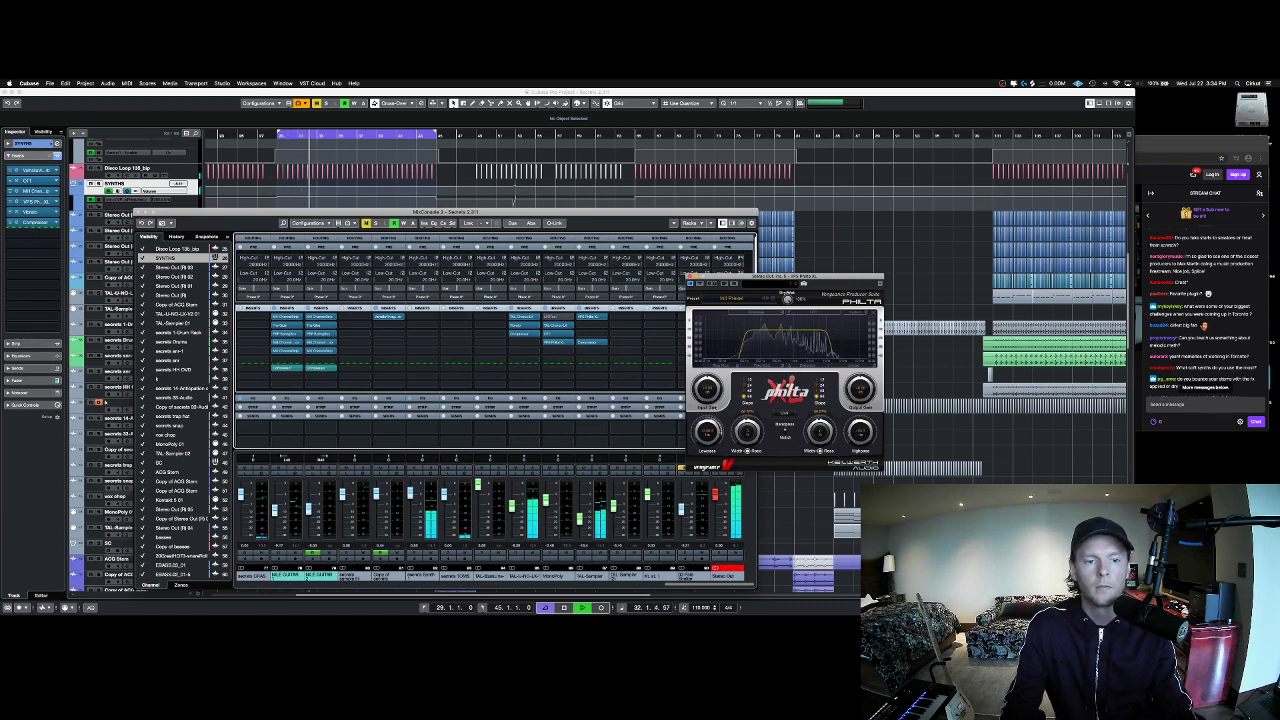
{"action": "left_click_drag", "start_coordinate": [707, 432], "coordinate": [708, 454]}
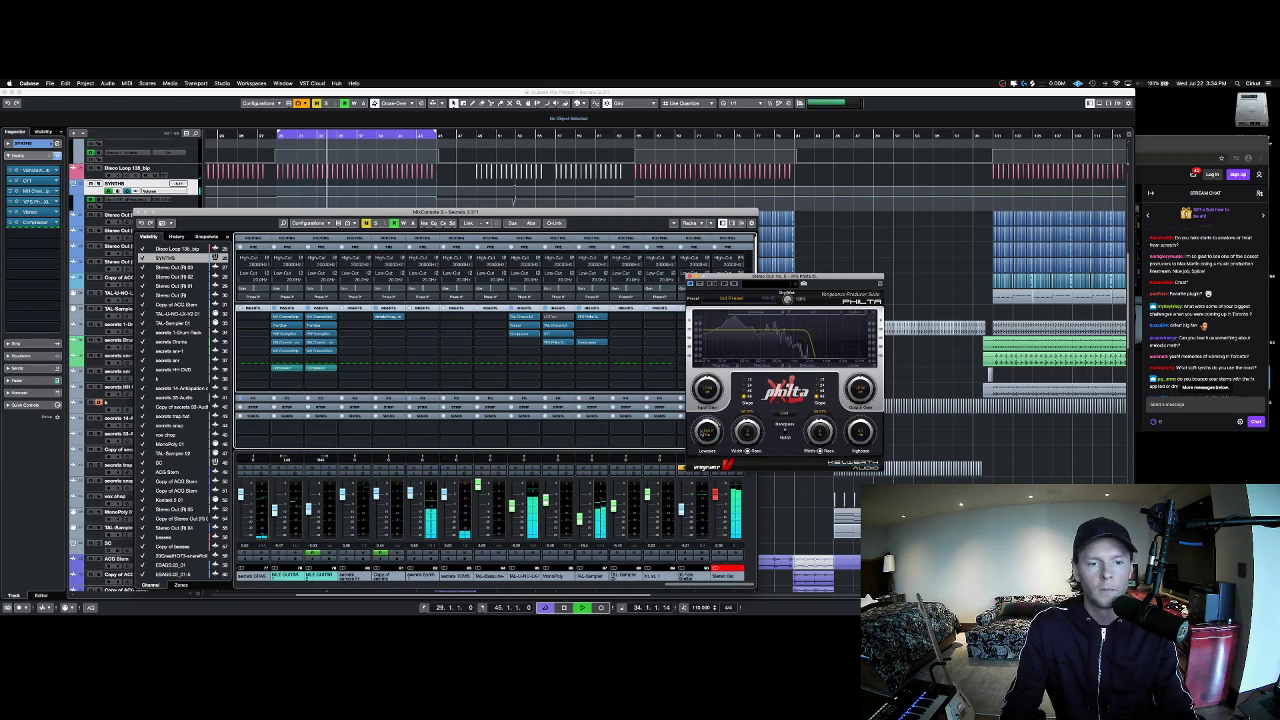
{"action": "key", "text": "space"}
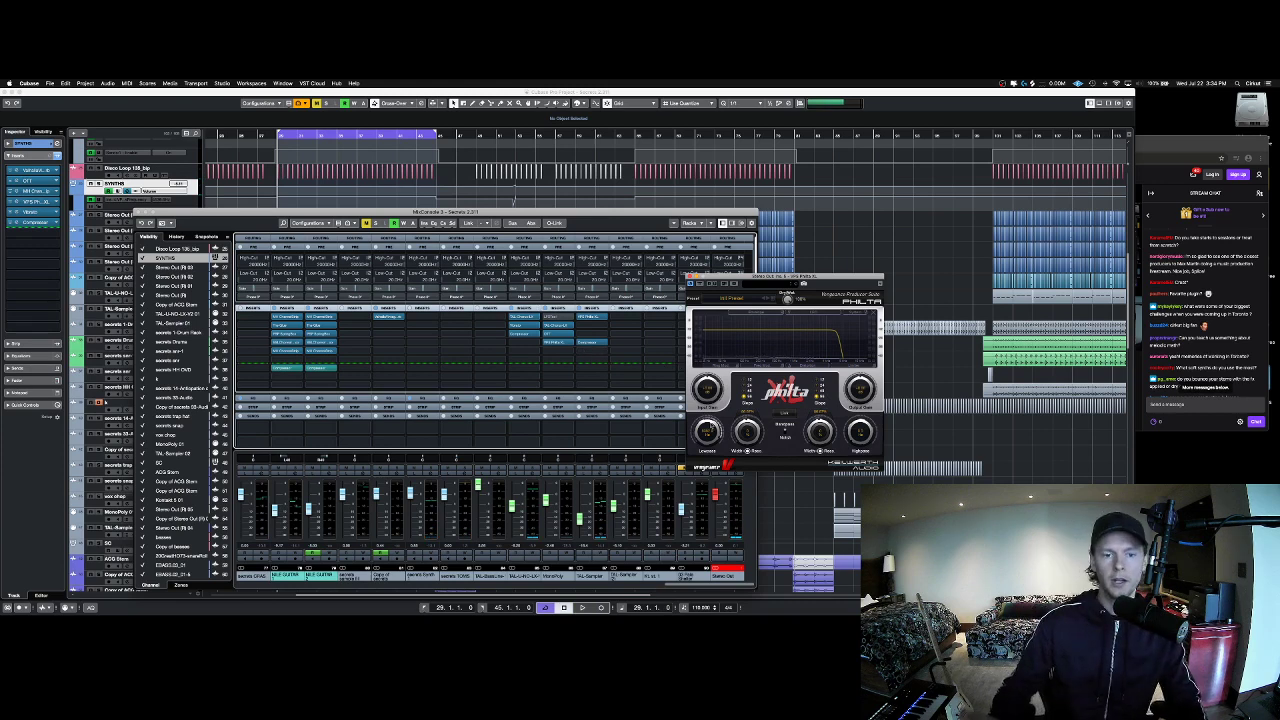
Step: Readjust Philta's lowpass cutoff, audition the filtered mix from bar 29, and close the plug-in window
{"action": "key", "text": "space"}
{"action": "key", "text": "space"}
{"action": "left_click_drag", "start_coordinate": [713, 461], "coordinate": [711, 425]}
{"action": "key", "text": "space"}
{"action": "key", "text": "space"}
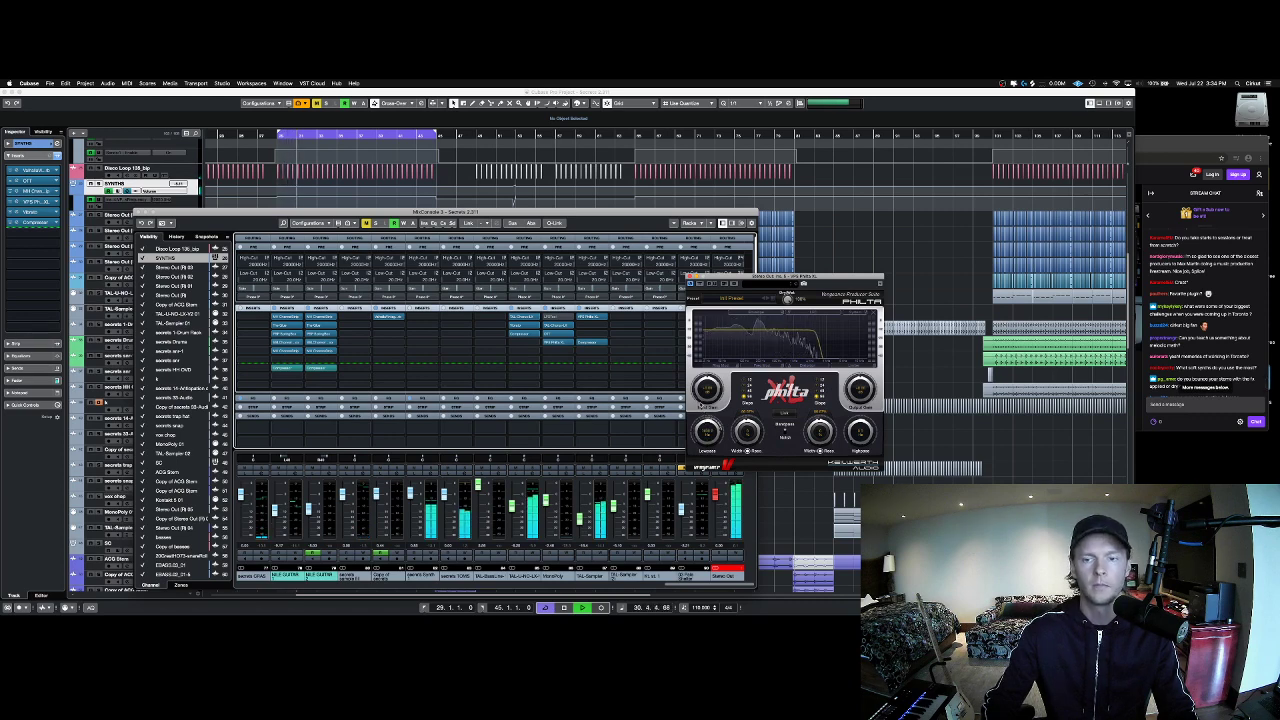
{"action": "key", "text": "space"}
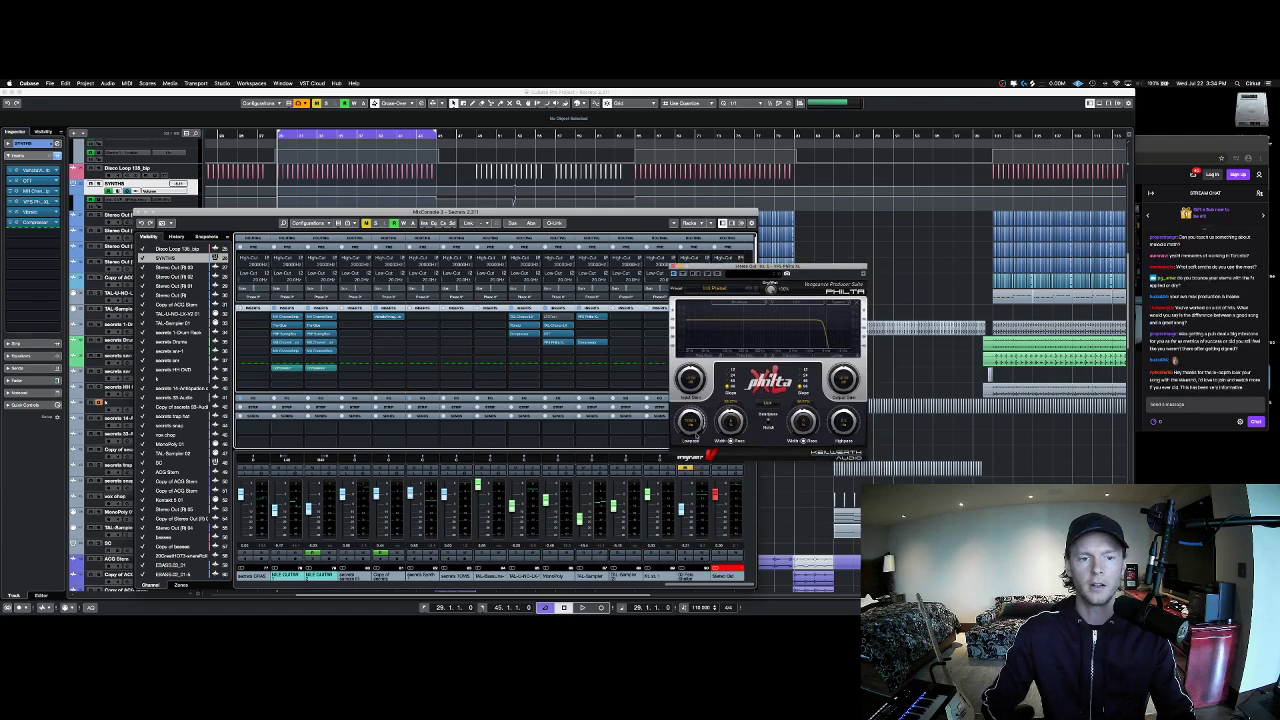
{"action": "key", "text": "space"}
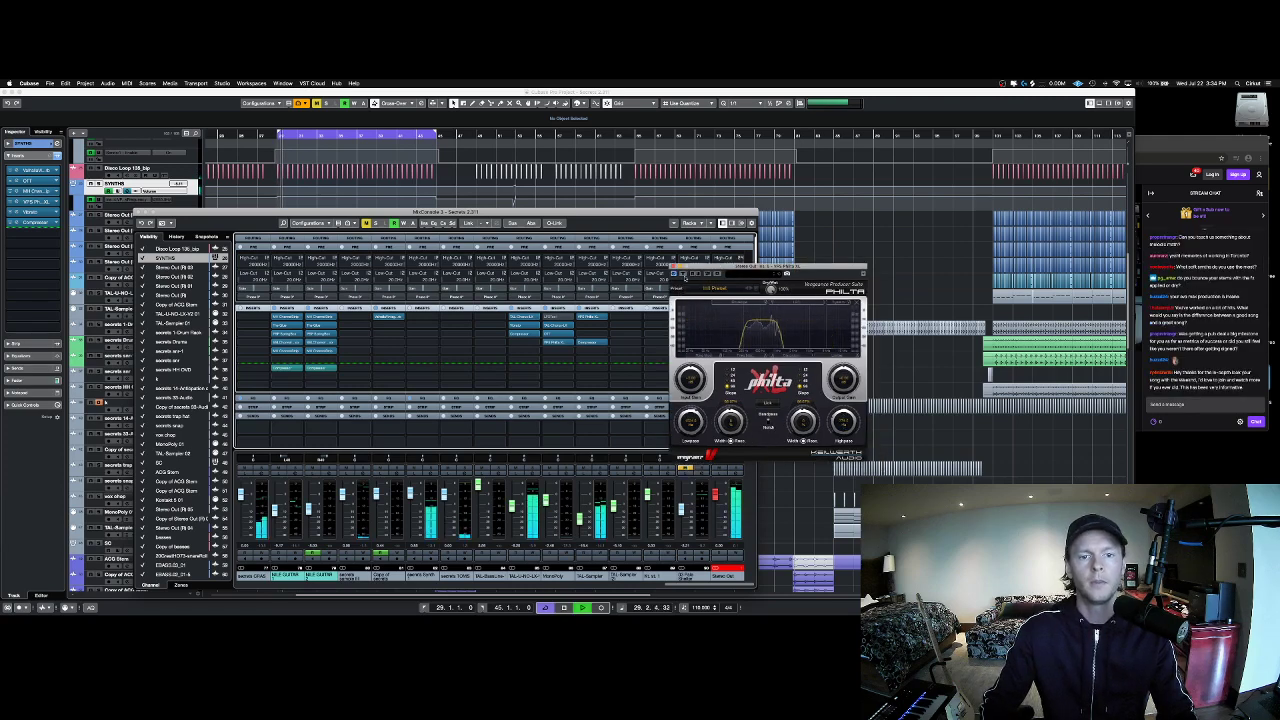
{"action": "key", "text": "space"}
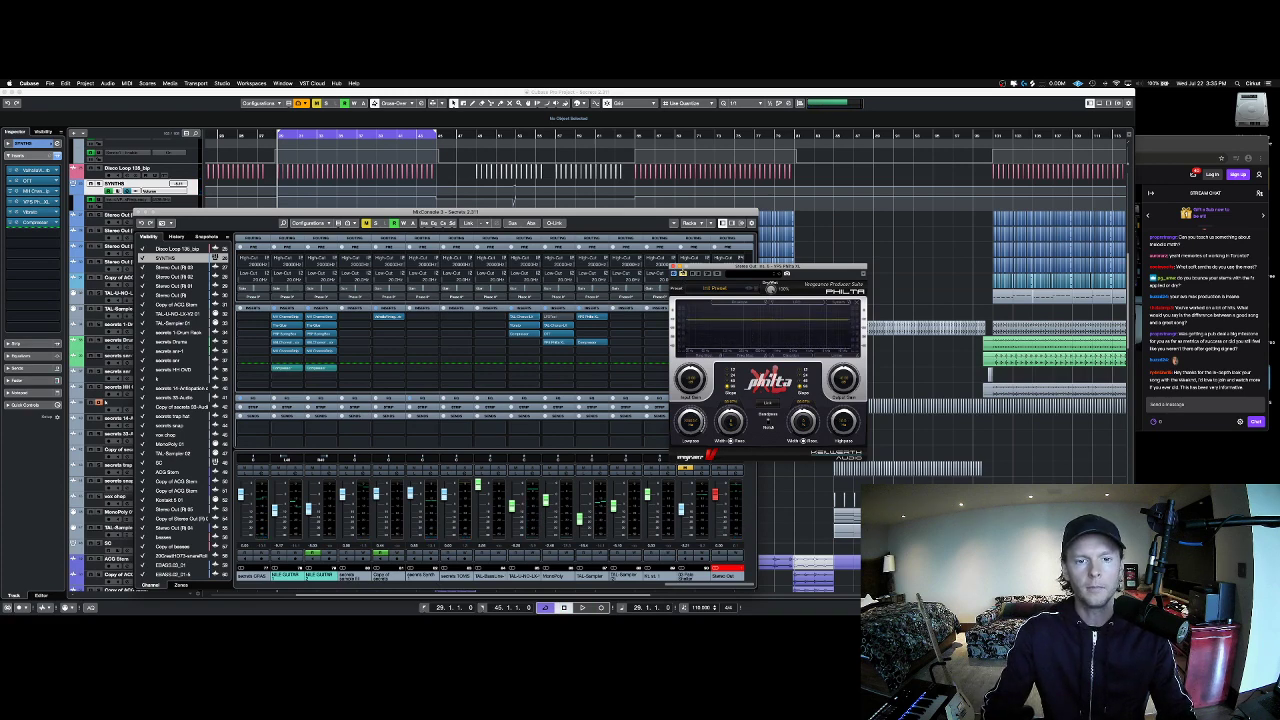
{"action": "left_click", "coordinate": [674, 266]}
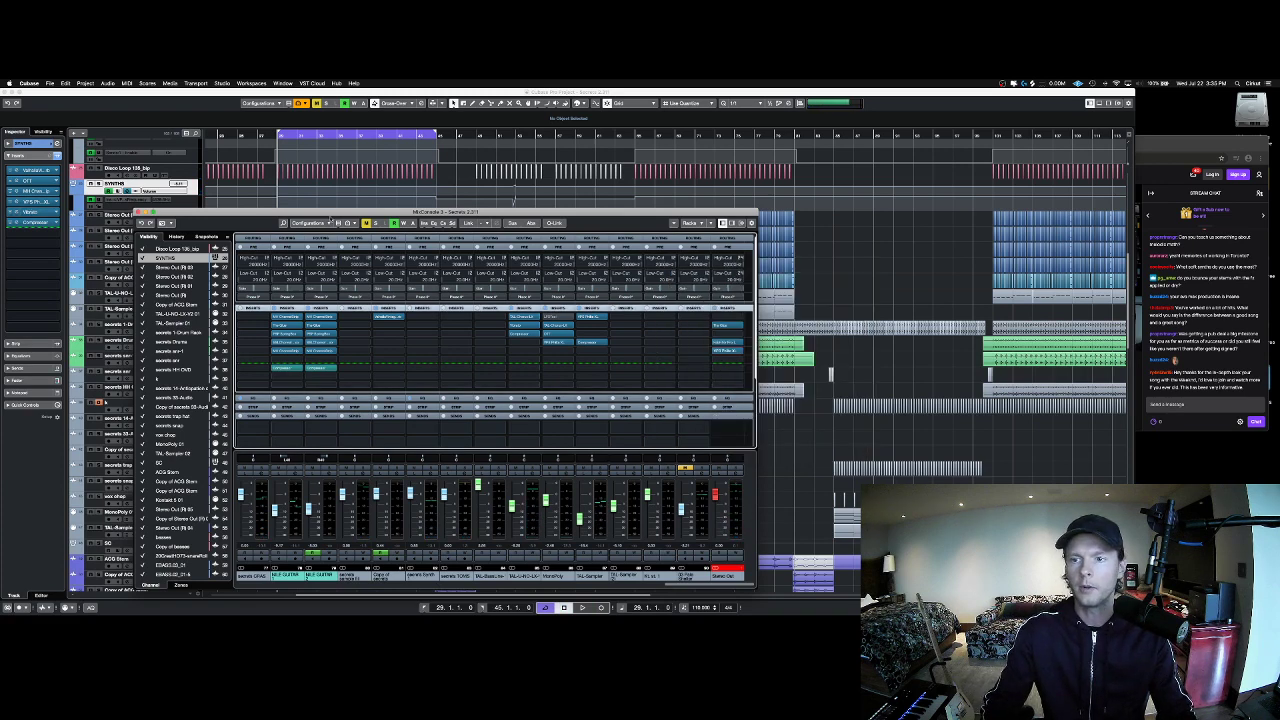
Step: Close the MixConsole and examine the lower tracks from the stems and basses down to the VOCAL group
{"action": "left_click_drag", "start_coordinate": [326, 215], "coordinate": [390, 213]}
{"action": "left_click", "coordinate": [203, 210]}
{"action": "scroll", "coordinate": [366, 372], "scroll_direction": "down", "scroll_amount": 5}
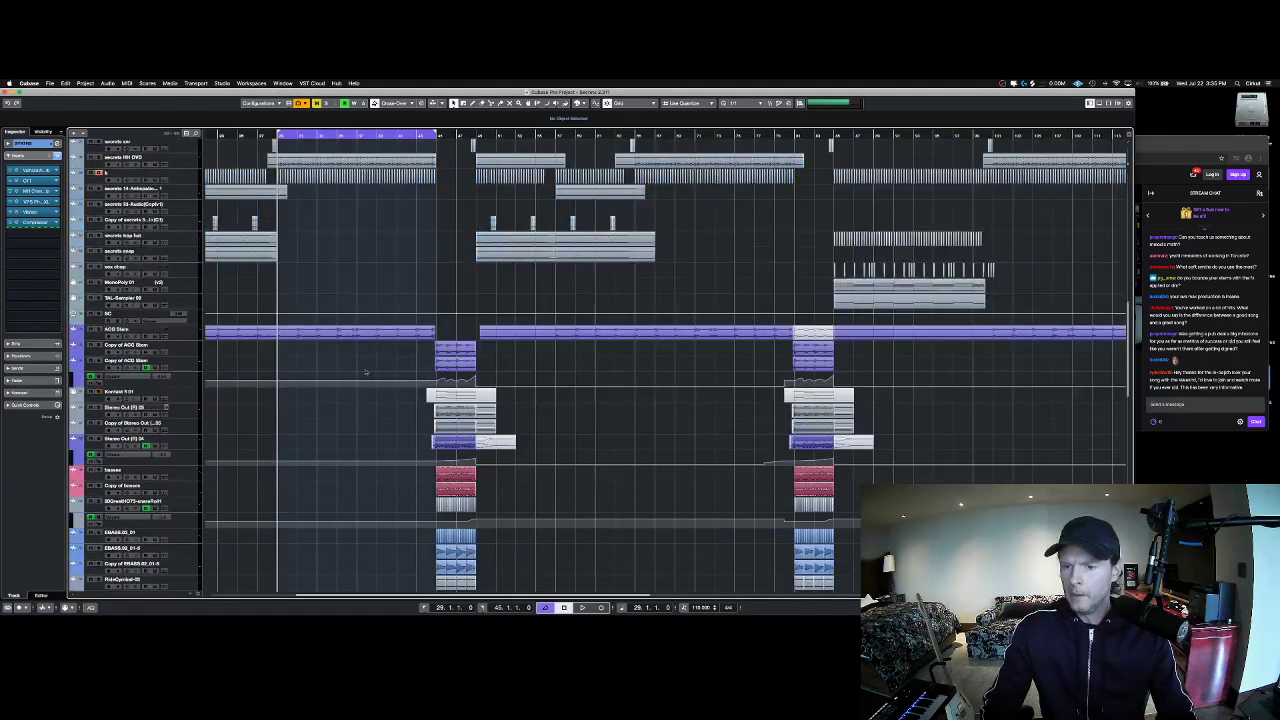
{"action": "scroll", "coordinate": [355, 383], "scroll_direction": "up", "scroll_amount": 2}
{"action": "scroll", "coordinate": [390, 276], "scroll_direction": "down", "scroll_amount": 5}
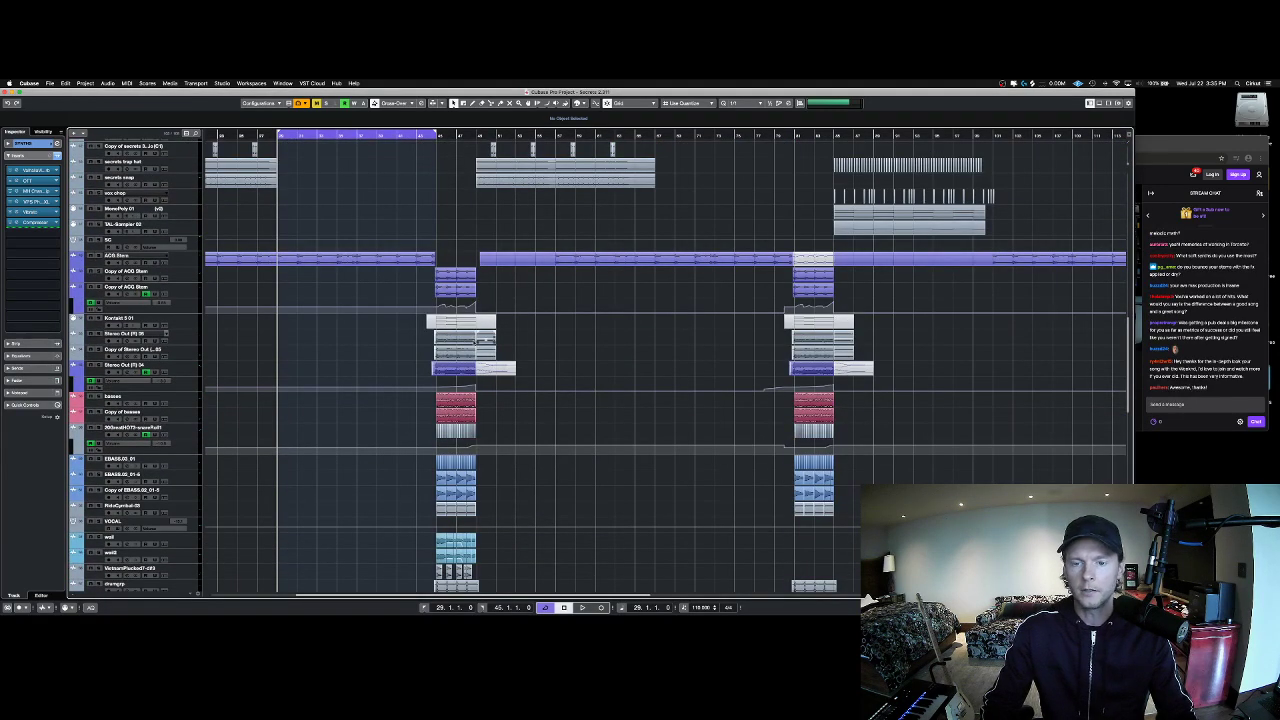
{"action": "scroll", "coordinate": [598, 365], "scroll_direction": "down", "scroll_amount": 1}
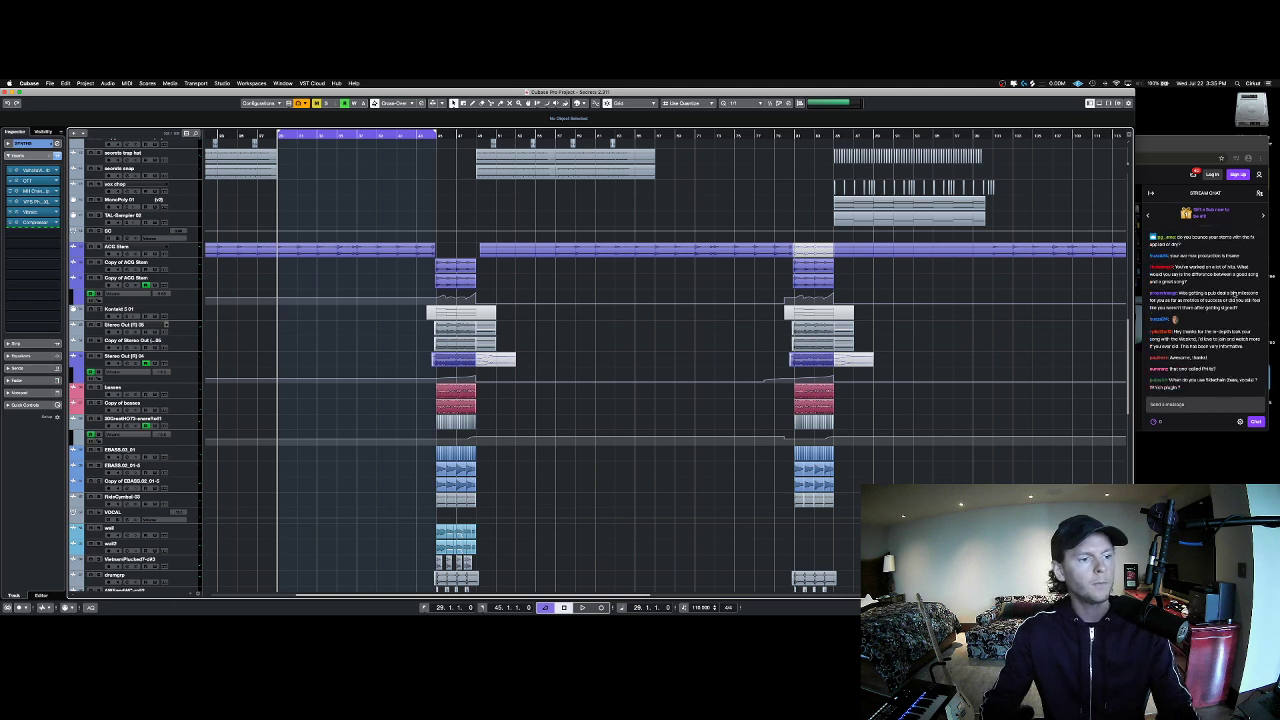
Step: Read the earlier viewer questions in the stream chat and return to the Cubase project
{"action": "scroll", "coordinate": [1214, 295], "scroll_direction": "up", "scroll_amount": 1}
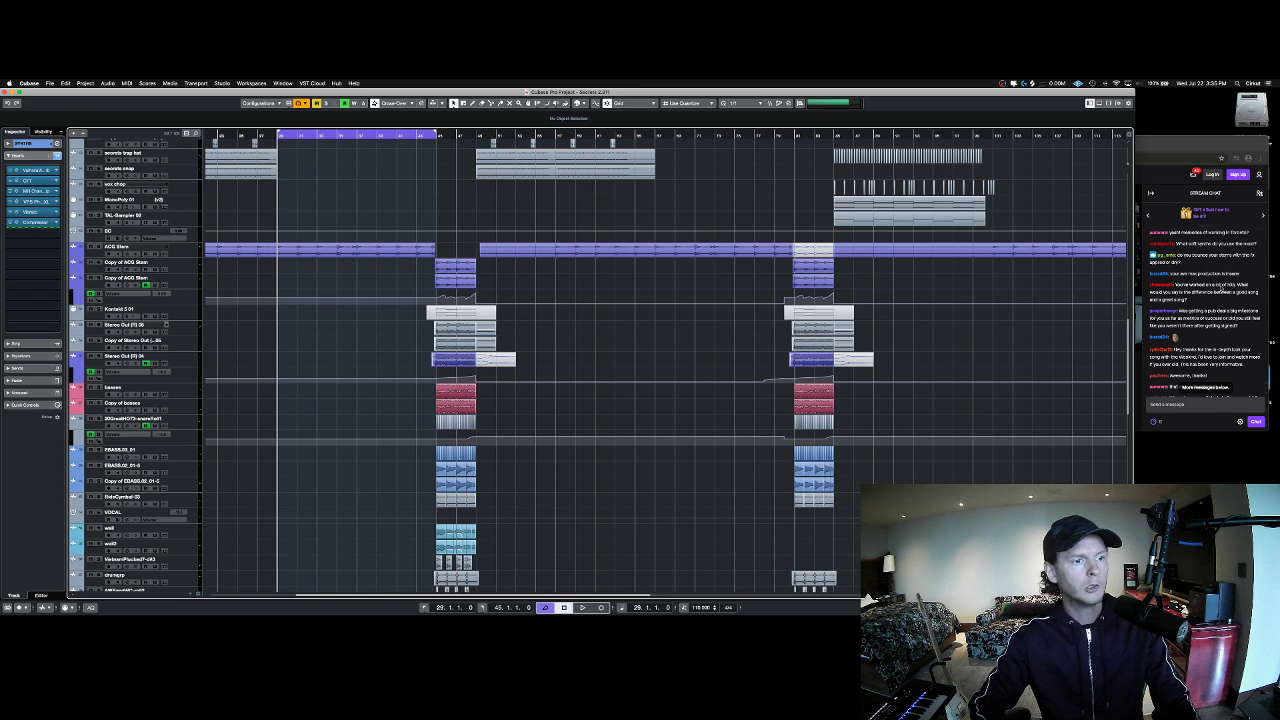
{"action": "scroll", "coordinate": [1221, 288], "scroll_direction": "up", "scroll_amount": 1}
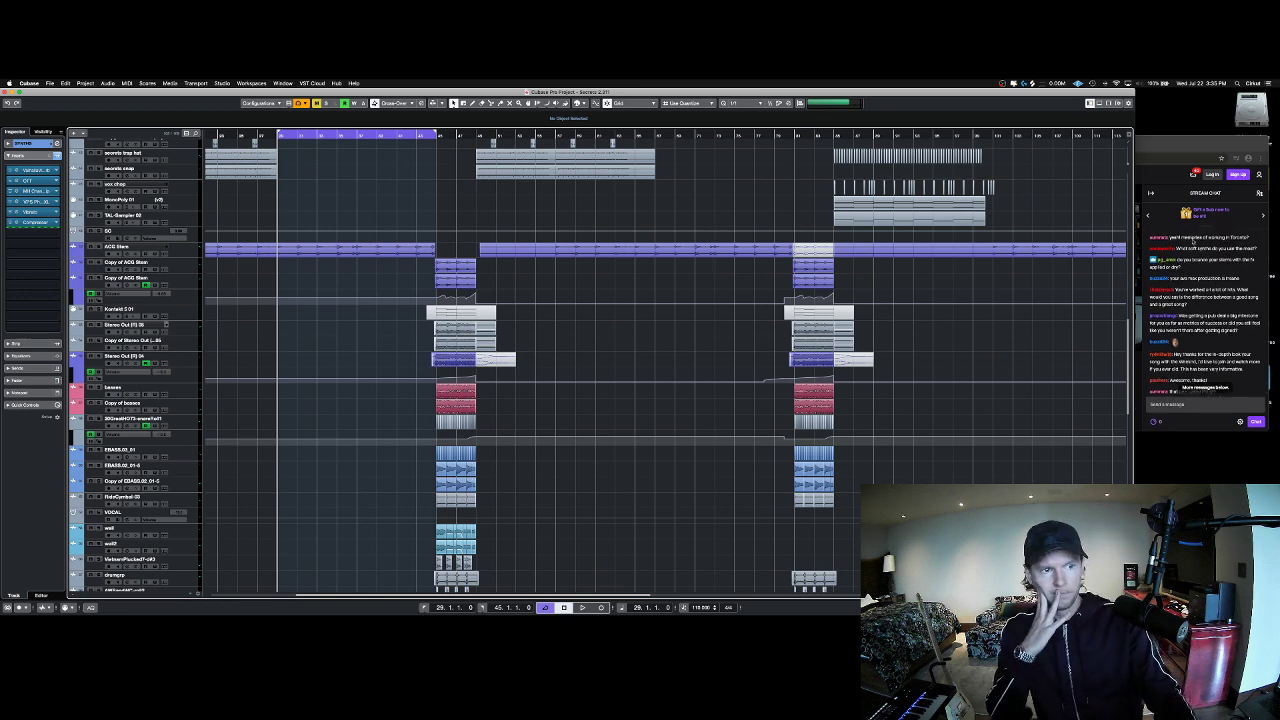
{"action": "left_click", "coordinate": [1194, 243]}
{"action": "left_click", "coordinate": [978, 91]}
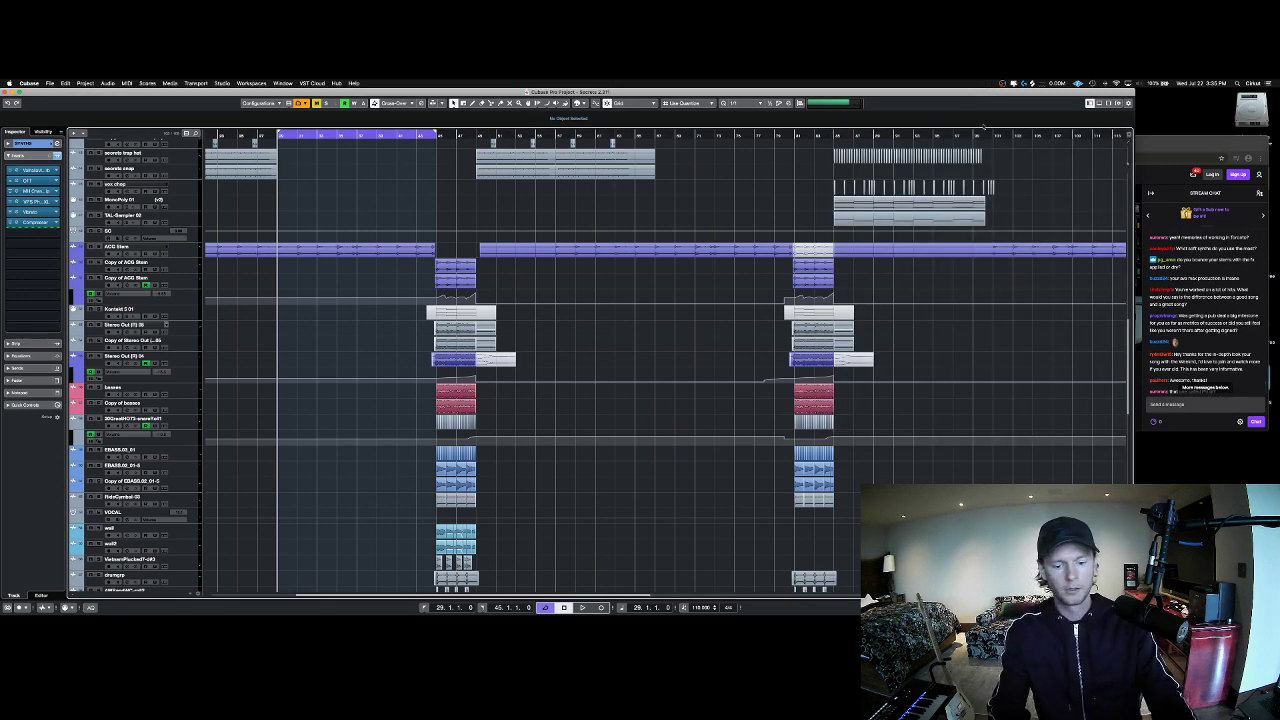
Step: Show the TAL-BassLine-101, TAL-U-NO-LX and Kontakt instruments from the VST Instruments rack, and close the U-NO-LX window
{"action": "key", "text": "F11"}
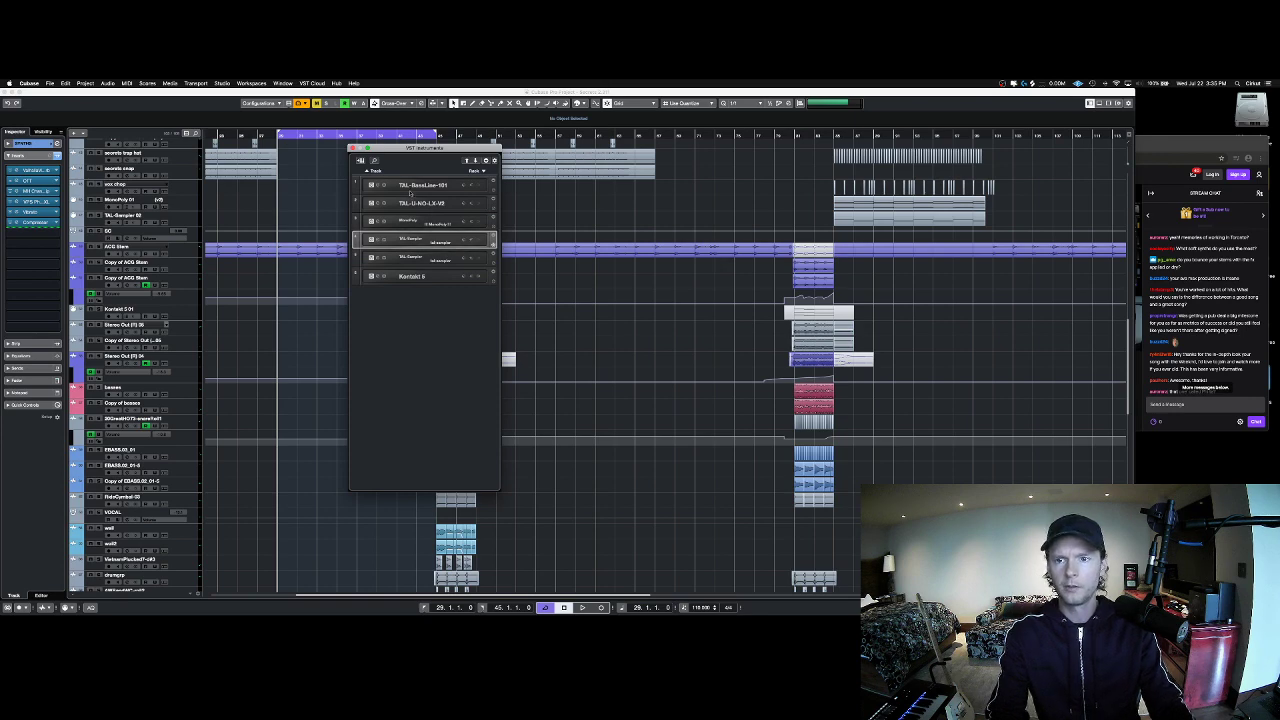
{"action": "left_click", "coordinate": [374, 185]}
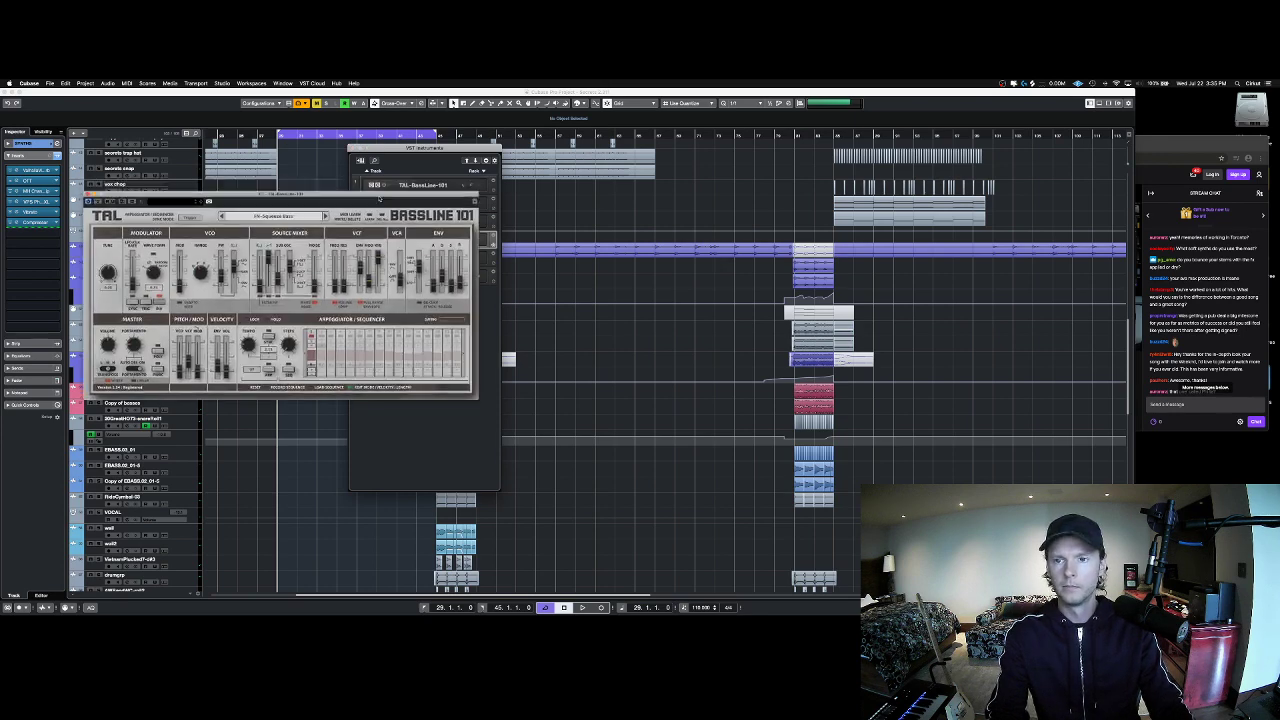
{"action": "left_click", "coordinate": [376, 203]}
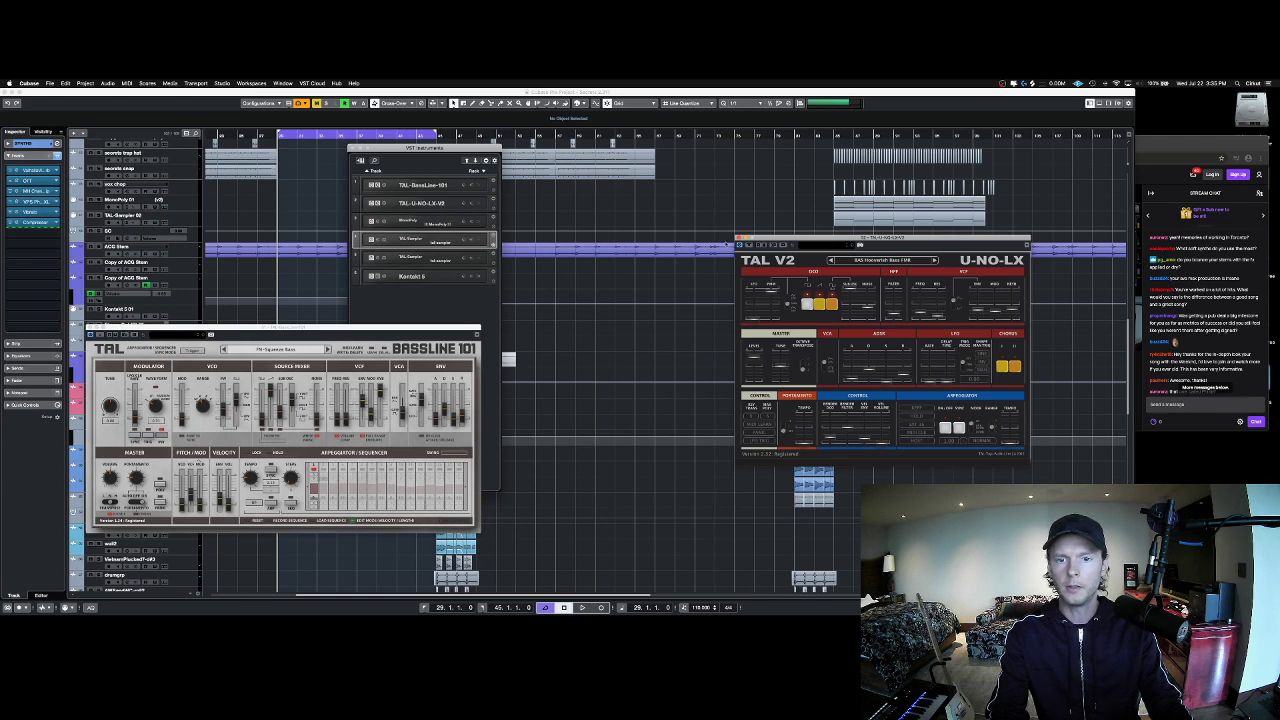
{"action": "left_click_drag", "start_coordinate": [718, 158], "coordinate": [424, 326]}
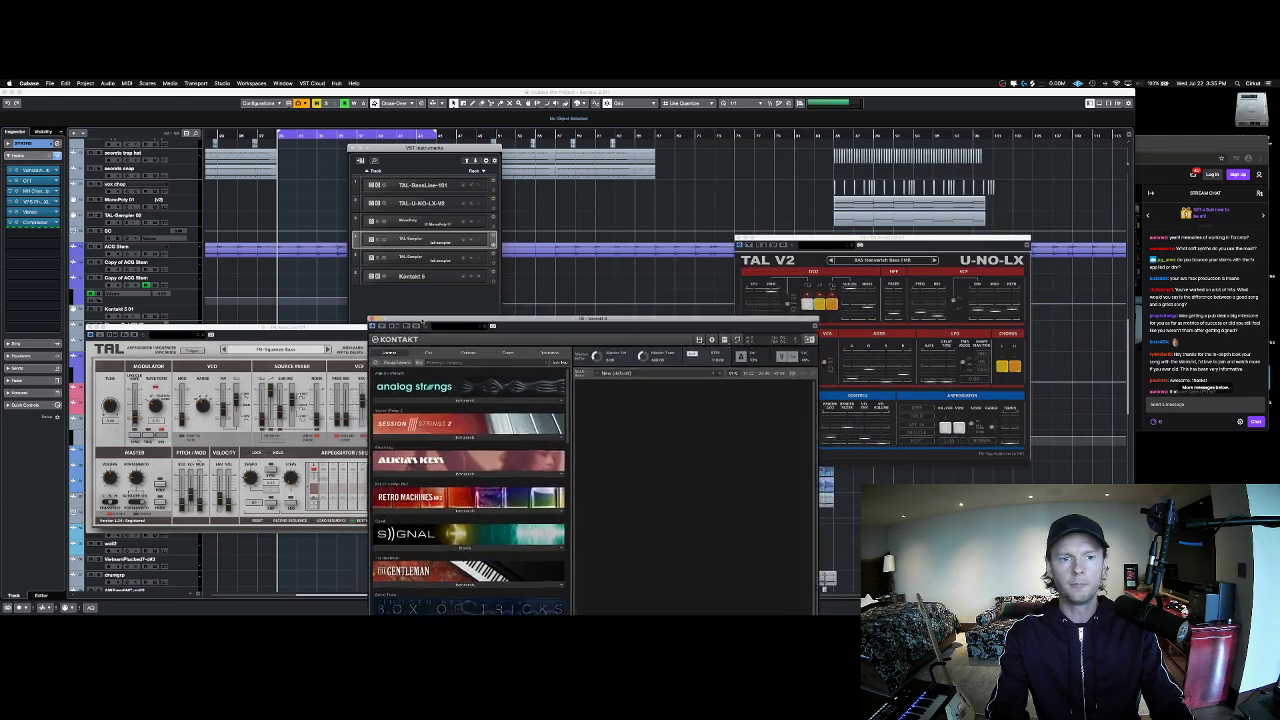
{"action": "left_click", "coordinate": [739, 238]}
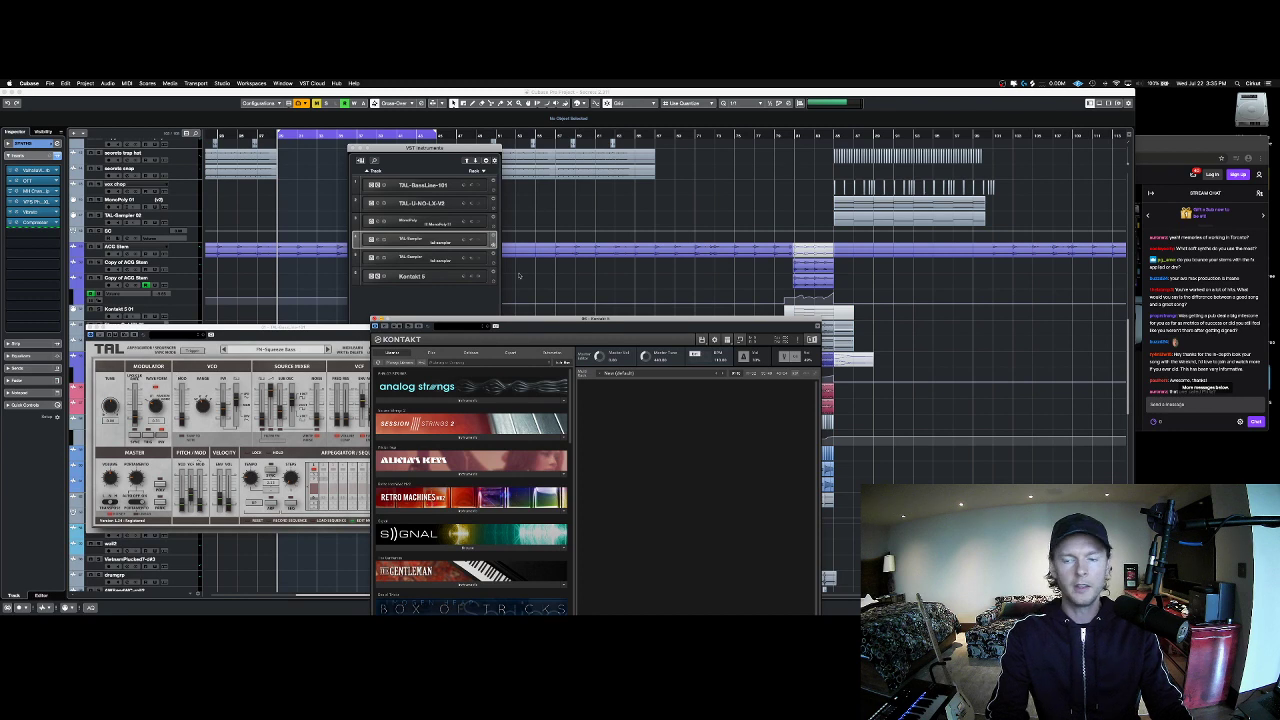
Step: Search the instrument list for "diva" and load Diva as a new rack instrument with an assigned MIDI track
{"action": "left_click", "coordinate": [485, 171]}
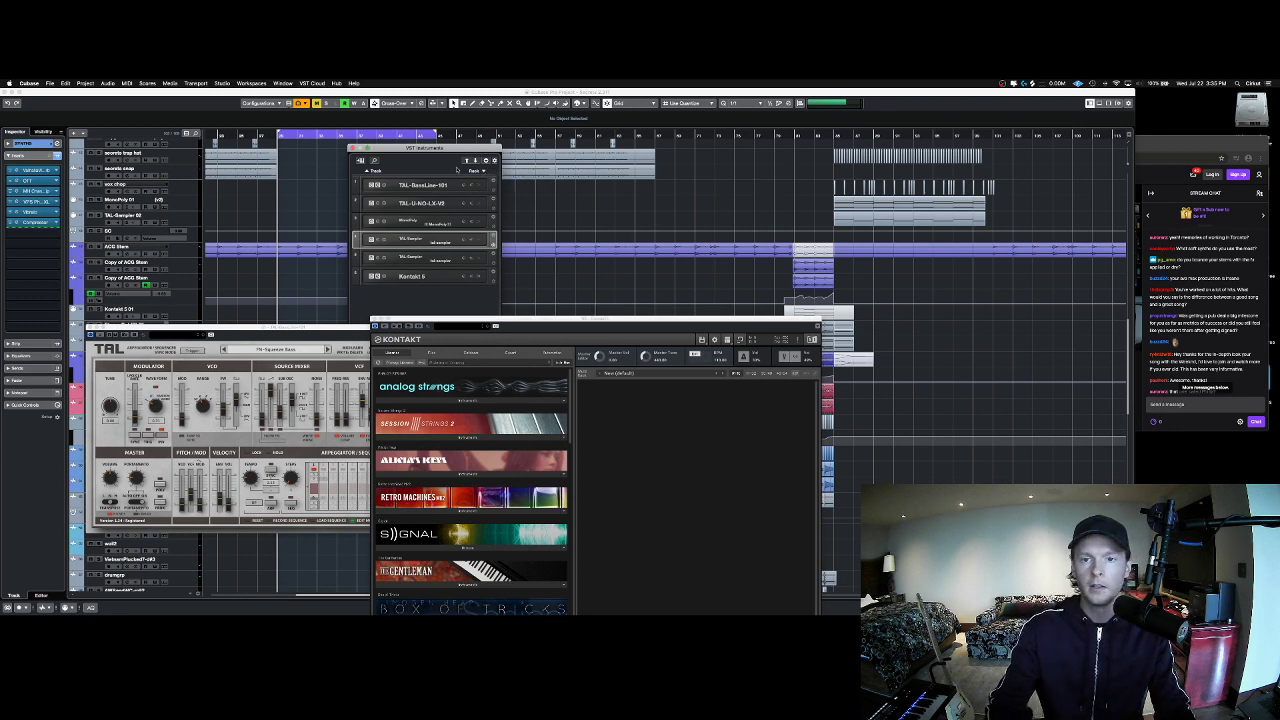
{"action": "left_click", "coordinate": [485, 171]}
{"action": "left_click", "coordinate": [481, 172]}
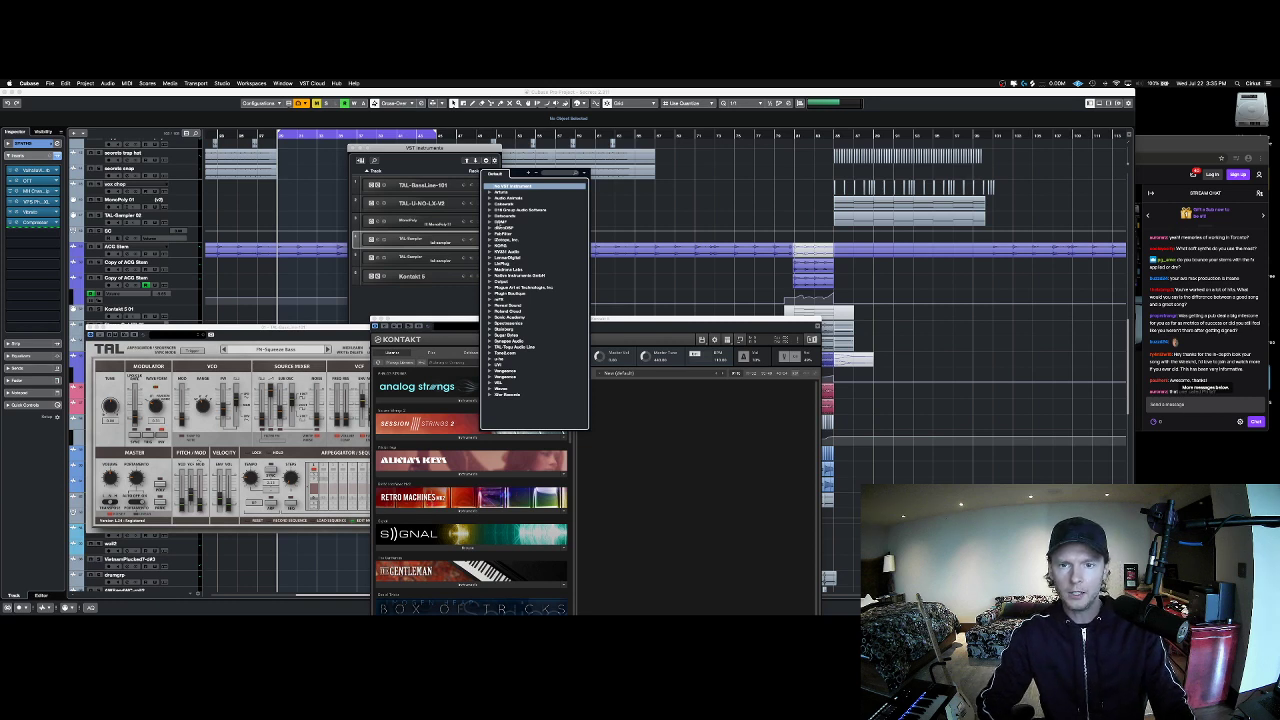
{"action": "left_click", "coordinate": [559, 172]}
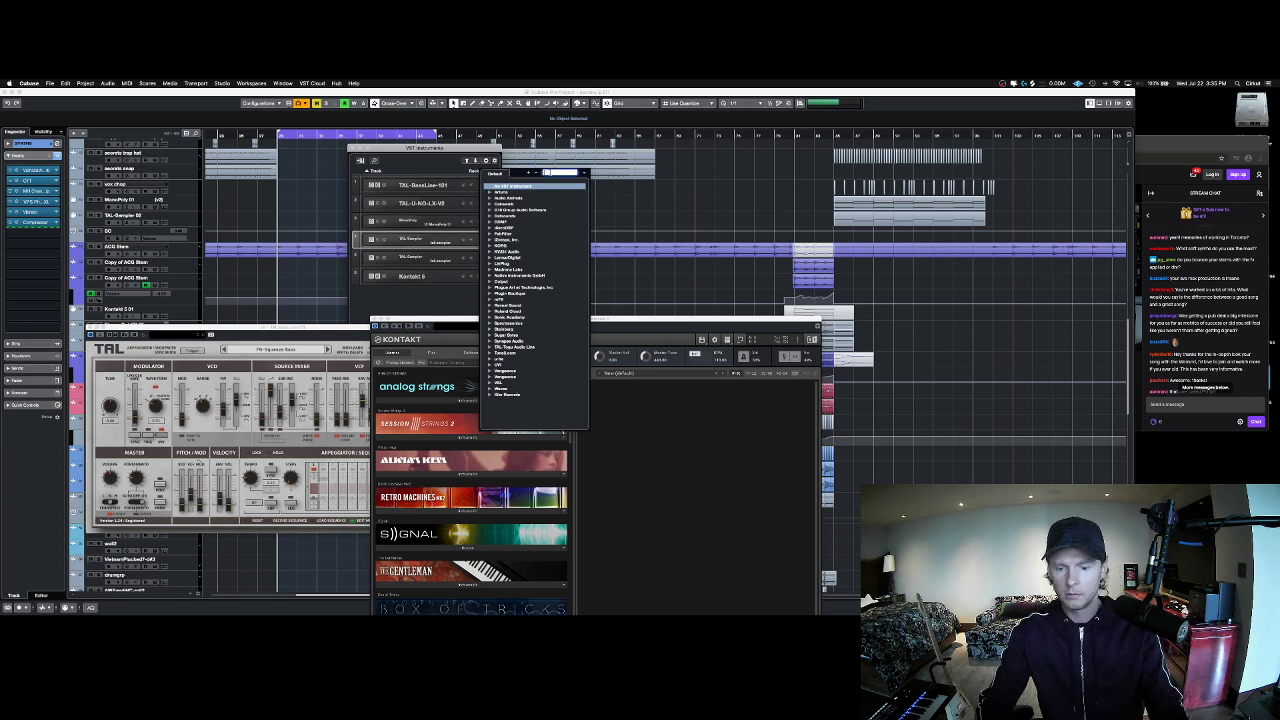
{"action": "type", "text": "diva"}
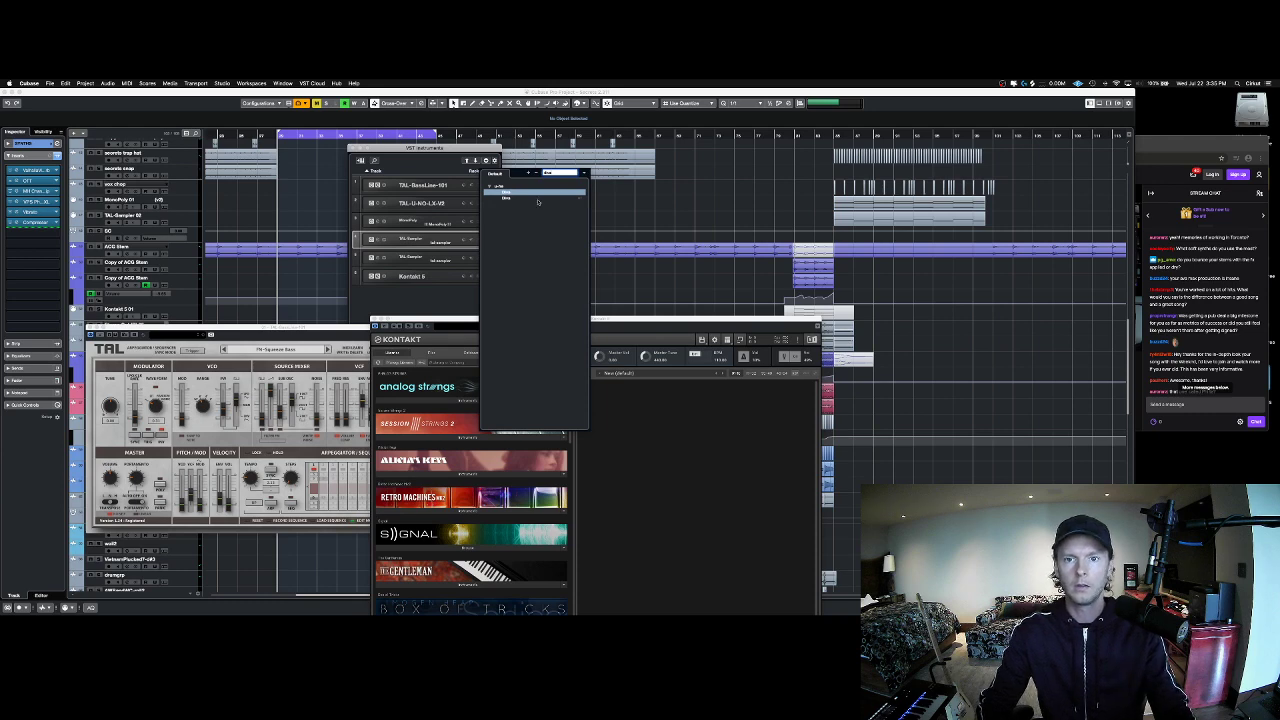
{"action": "left_click", "coordinate": [538, 199]}
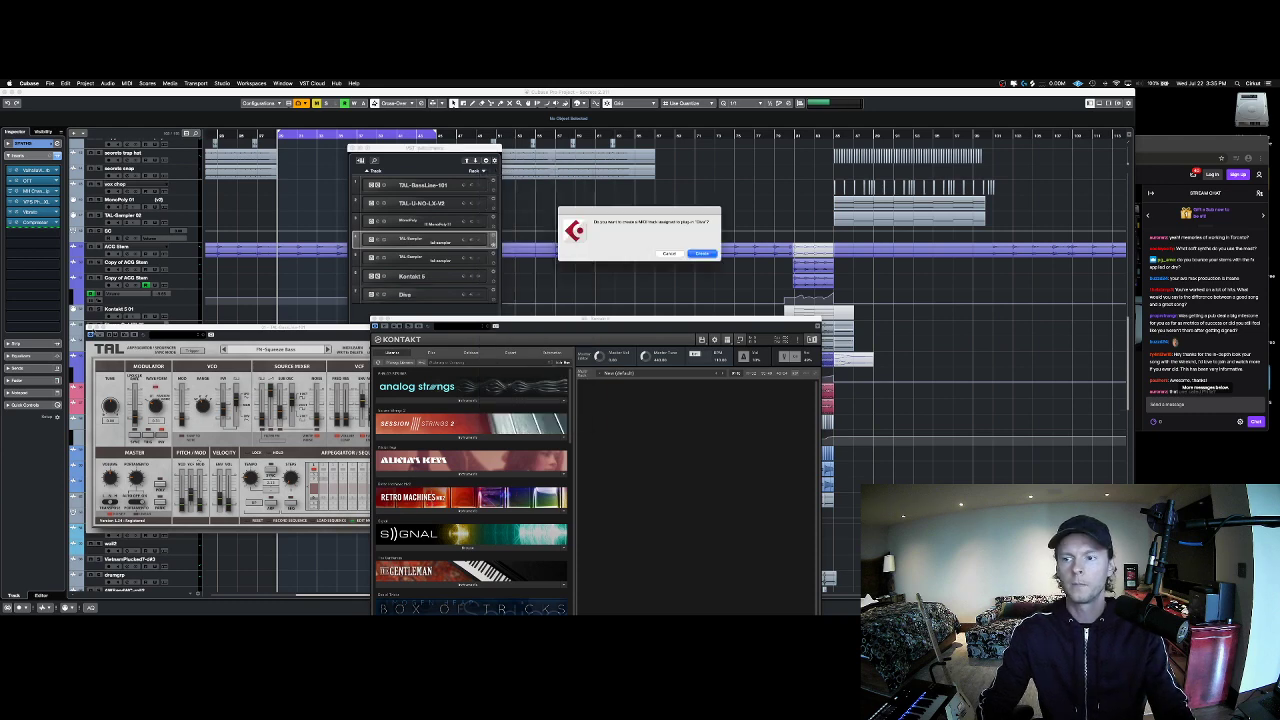
{"action": "key", "text": "Return"}
Step: Select the Diva 01 track, arrange the Kontakt and Diva windows so Diva is fully visible, and show Diva's preset browser
{"action": "scroll", "coordinate": [245, 482], "scroll_direction": "down", "scroll_amount": 3}
{"action": "scroll", "coordinate": [245, 482], "scroll_direction": "down", "scroll_amount": 5}
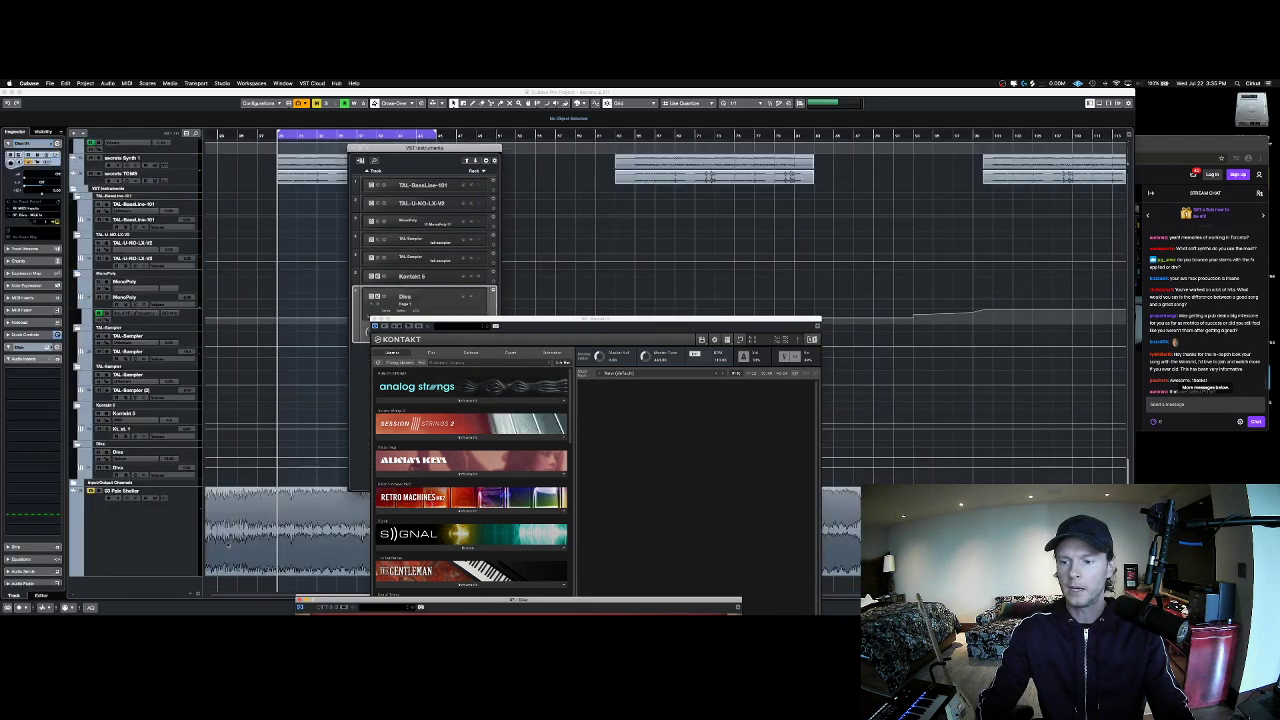
{"action": "scroll", "coordinate": [141, 541], "scroll_direction": "up", "scroll_amount": 15}
{"action": "scroll", "coordinate": [141, 541], "scroll_direction": "down", "scroll_amount": 5}
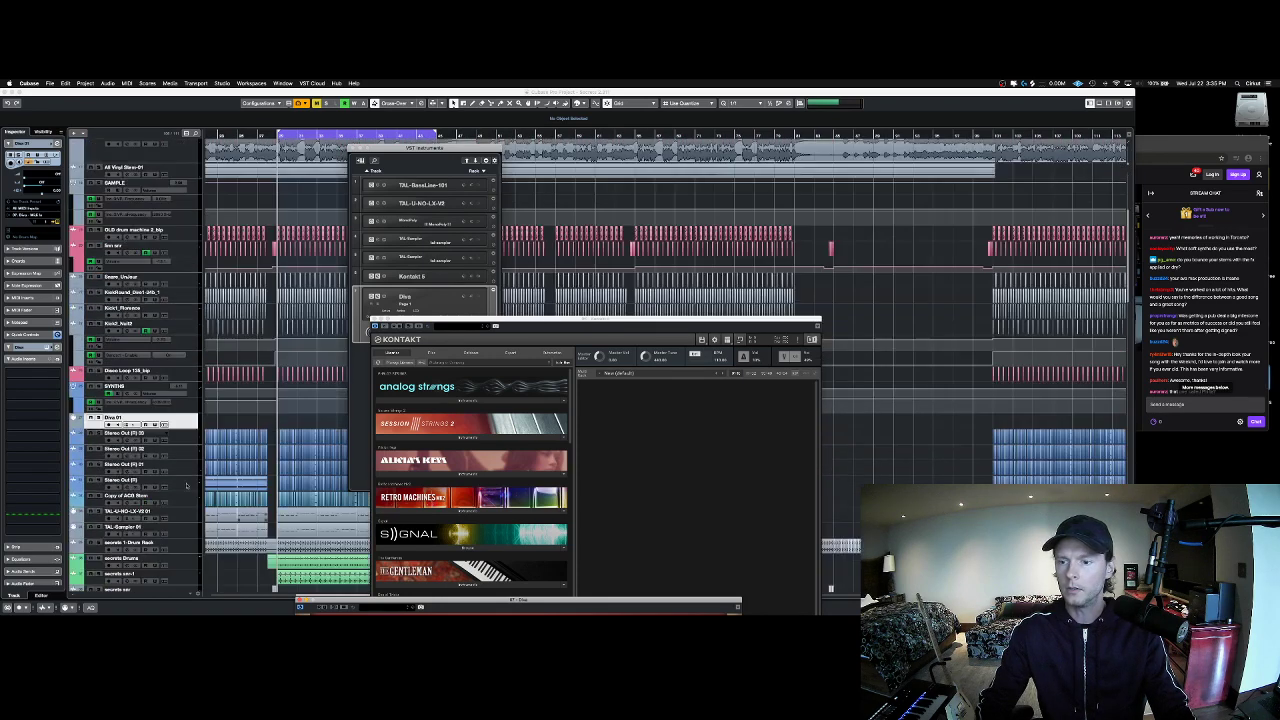
{"action": "left_click", "coordinate": [108, 424]}
{"action": "left_click_drag", "start_coordinate": [496, 318], "coordinate": [794, 296]}
{"action": "left_click_drag", "start_coordinate": [494, 600], "coordinate": [451, 197]}
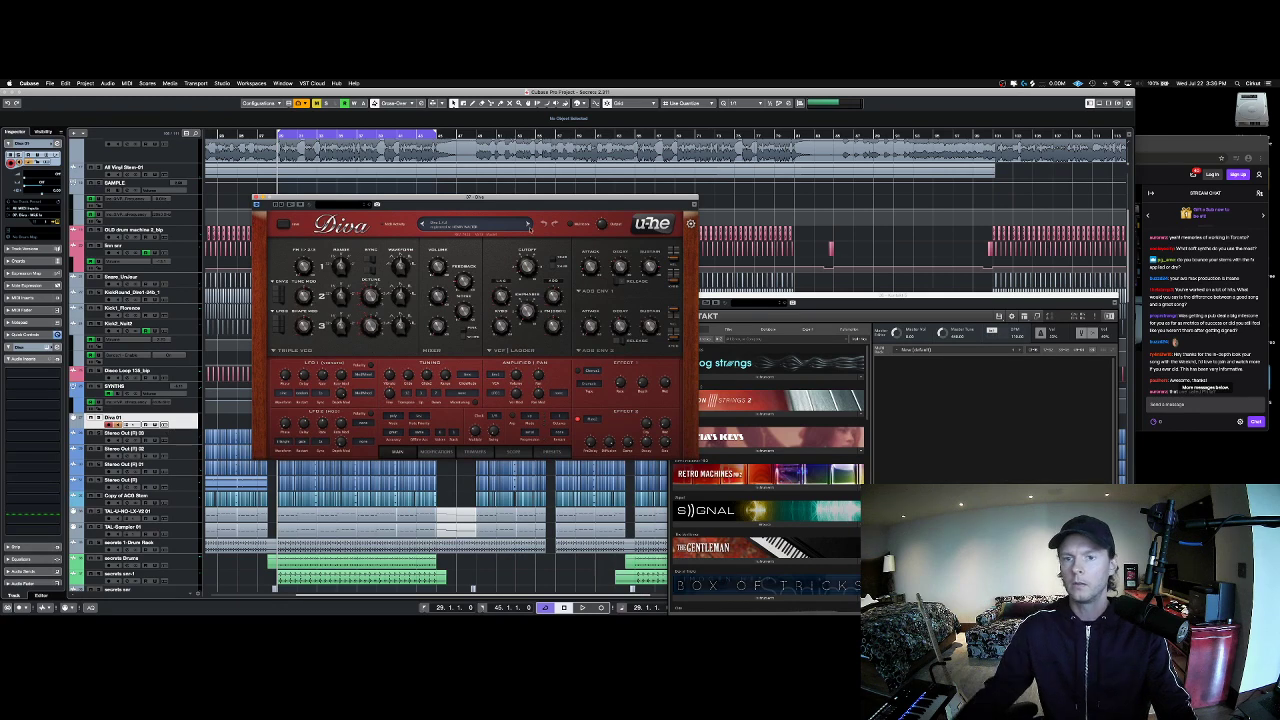
{"action": "left_click", "coordinate": [551, 451]}
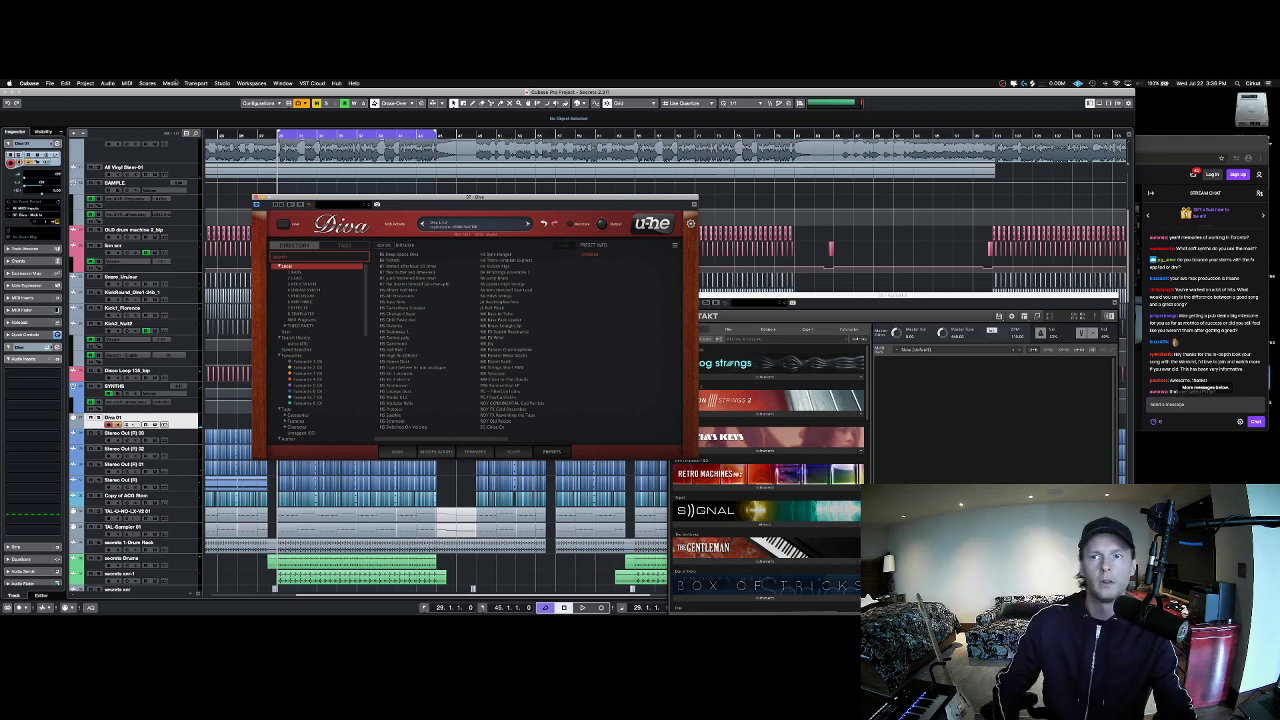
Step: Open the Audio Connections window and move the Diva window clear of it
{"action": "left_click", "coordinate": [195, 83]}
{"action": "mouse_move", "coordinate": [222, 83]}
{"action": "left_click", "coordinate": [668, 318]}
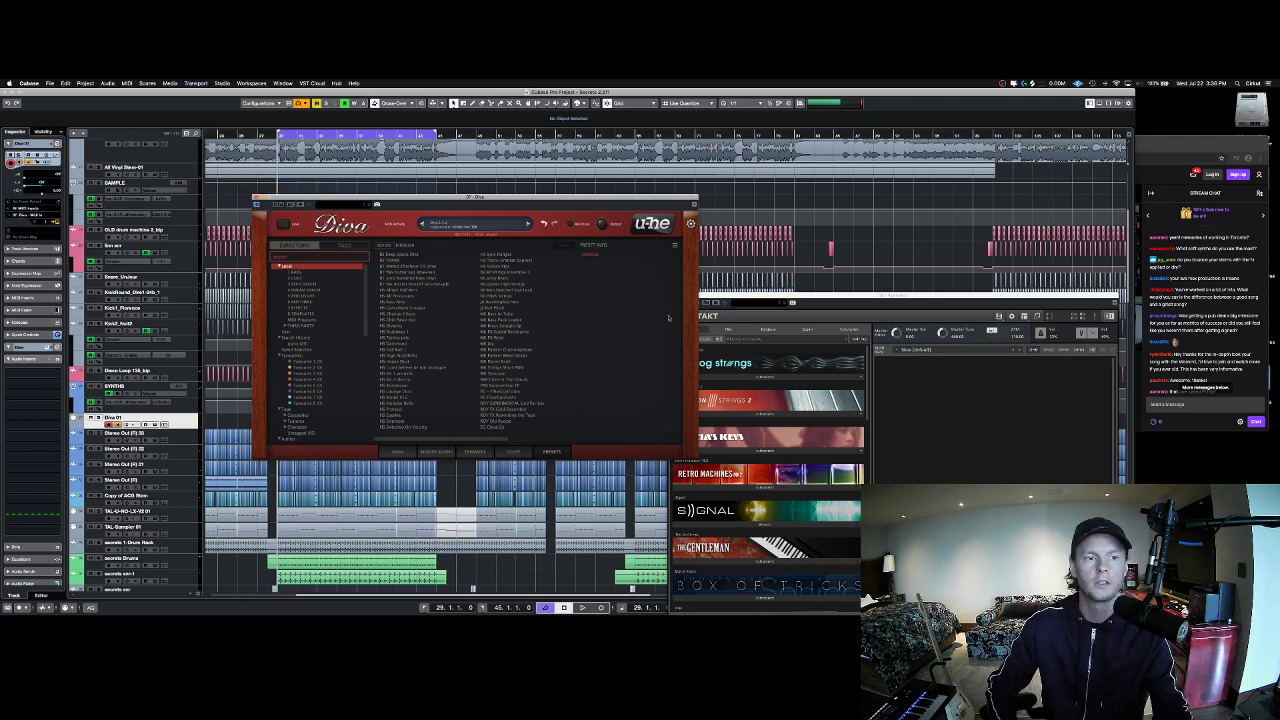
{"action": "left_click_drag", "start_coordinate": [668, 197], "coordinate": [661, 309]}
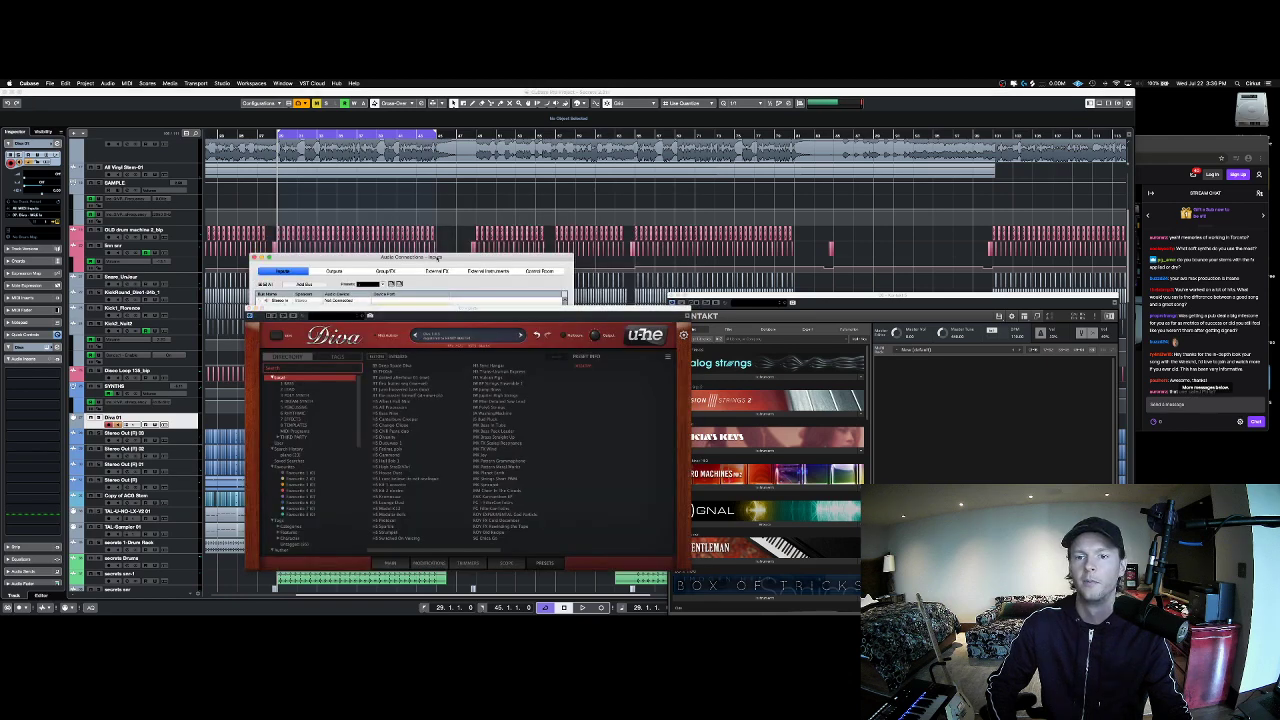
Step: Change the audio device's buffer size through the Universal Audio Thunderbolt control panel in Studio Setup, and confirm
{"action": "left_click", "coordinate": [195, 83]}
{"action": "mouse_move", "coordinate": [222, 83]}
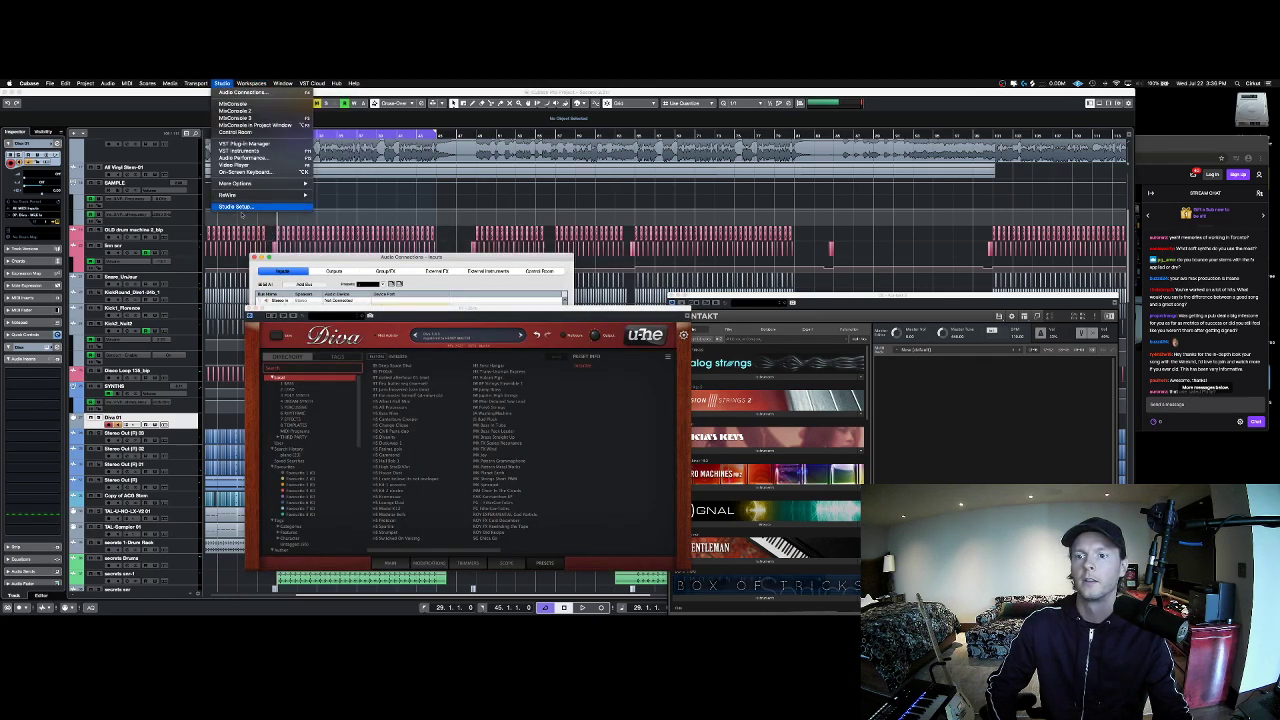
{"action": "left_click", "coordinate": [241, 207]}
{"action": "left_click", "coordinate": [474, 231]}
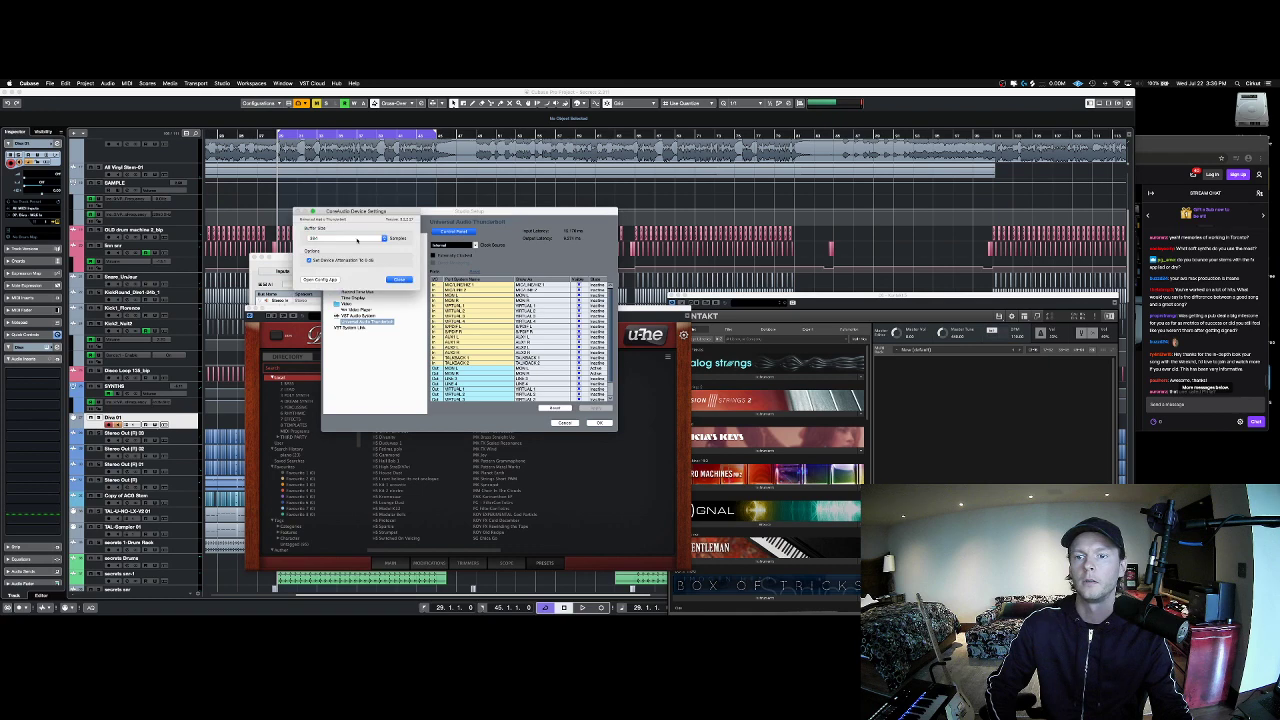
{"action": "left_click", "coordinate": [355, 238]}
{"action": "left_click", "coordinate": [365, 258]}
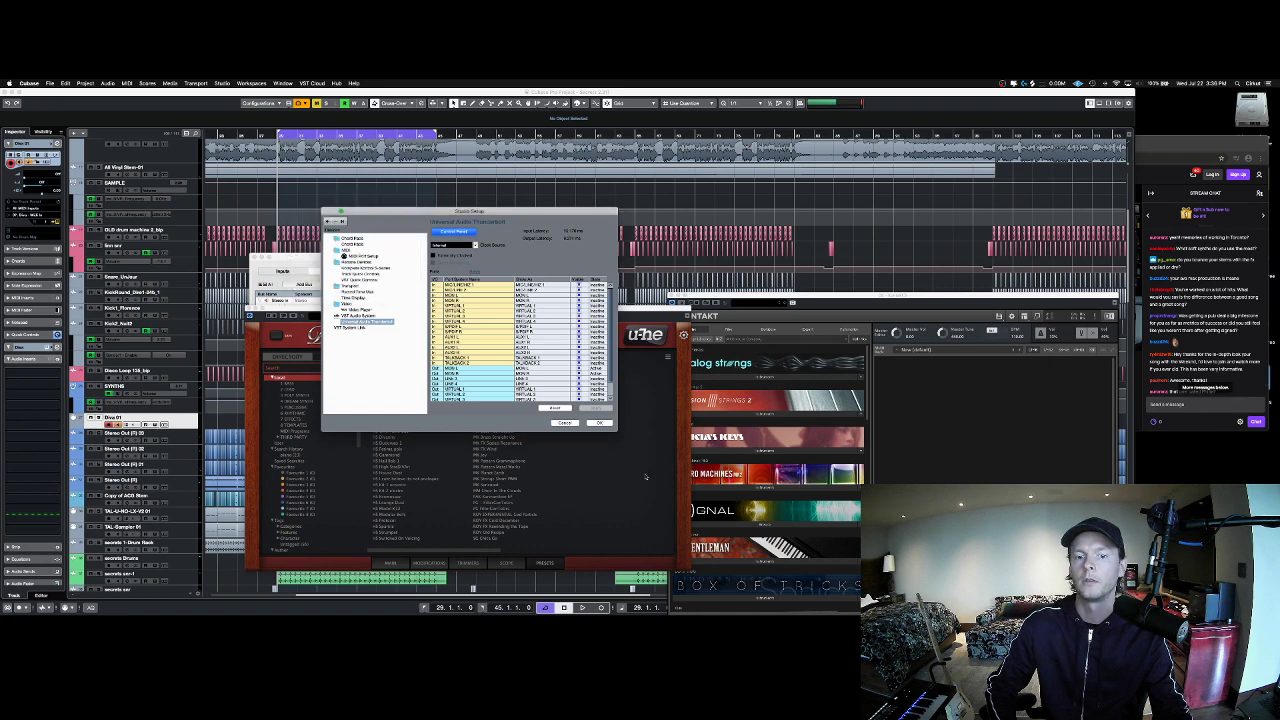
{"action": "left_click", "coordinate": [599, 422]}
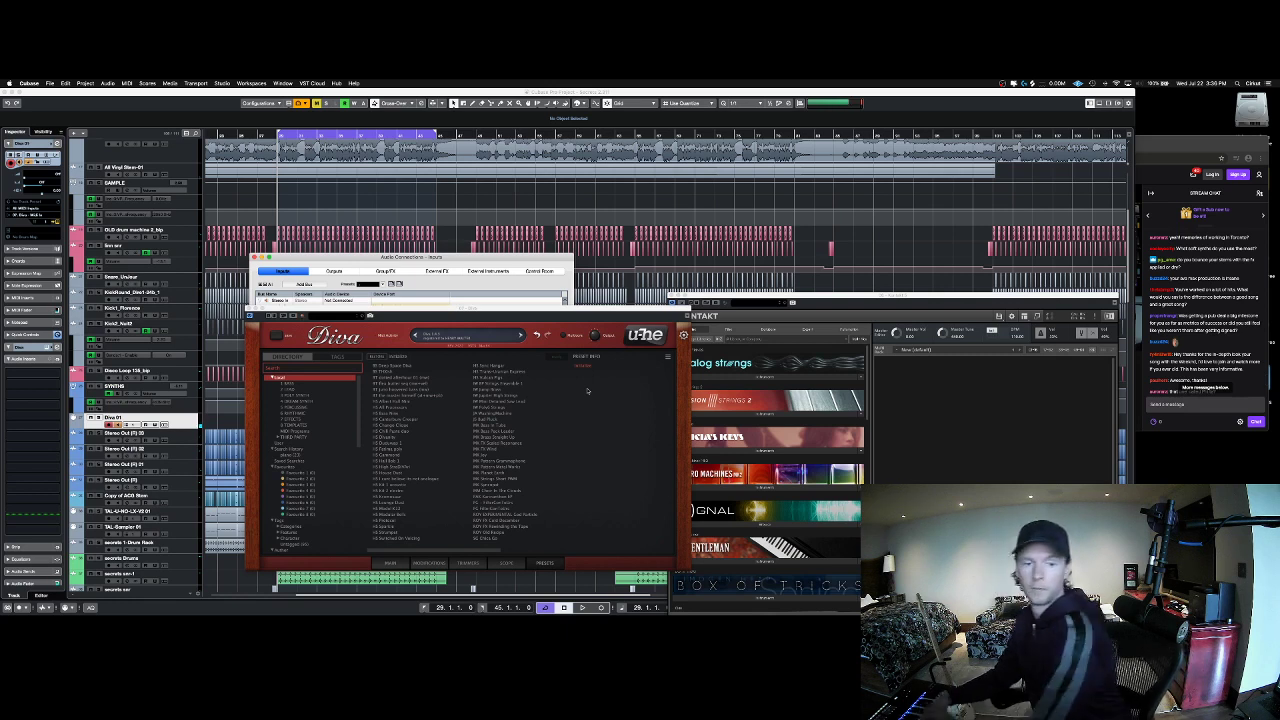
Step: Show Diva's Poly Synth preset folder, and close the Diva and Audio Connections windows
{"action": "left_click", "coordinate": [311, 400]}
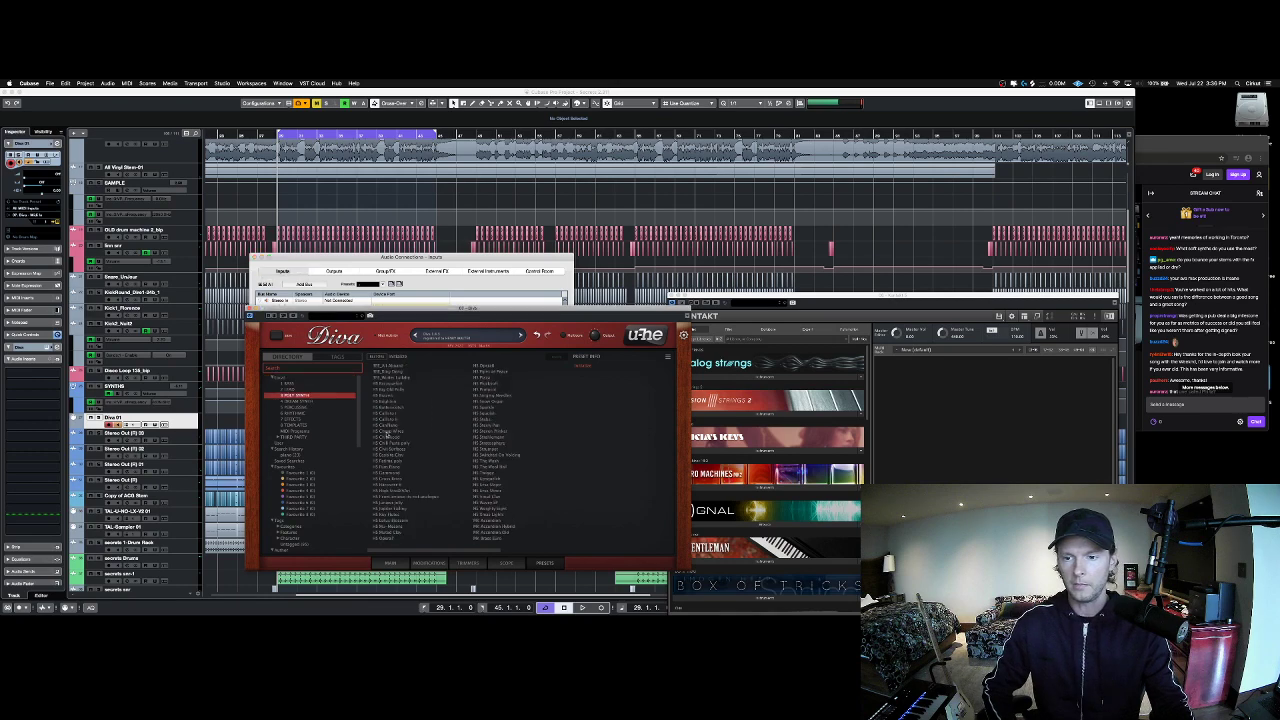
{"action": "left_click_drag", "start_coordinate": [267, 306], "coordinate": [342, 306]}
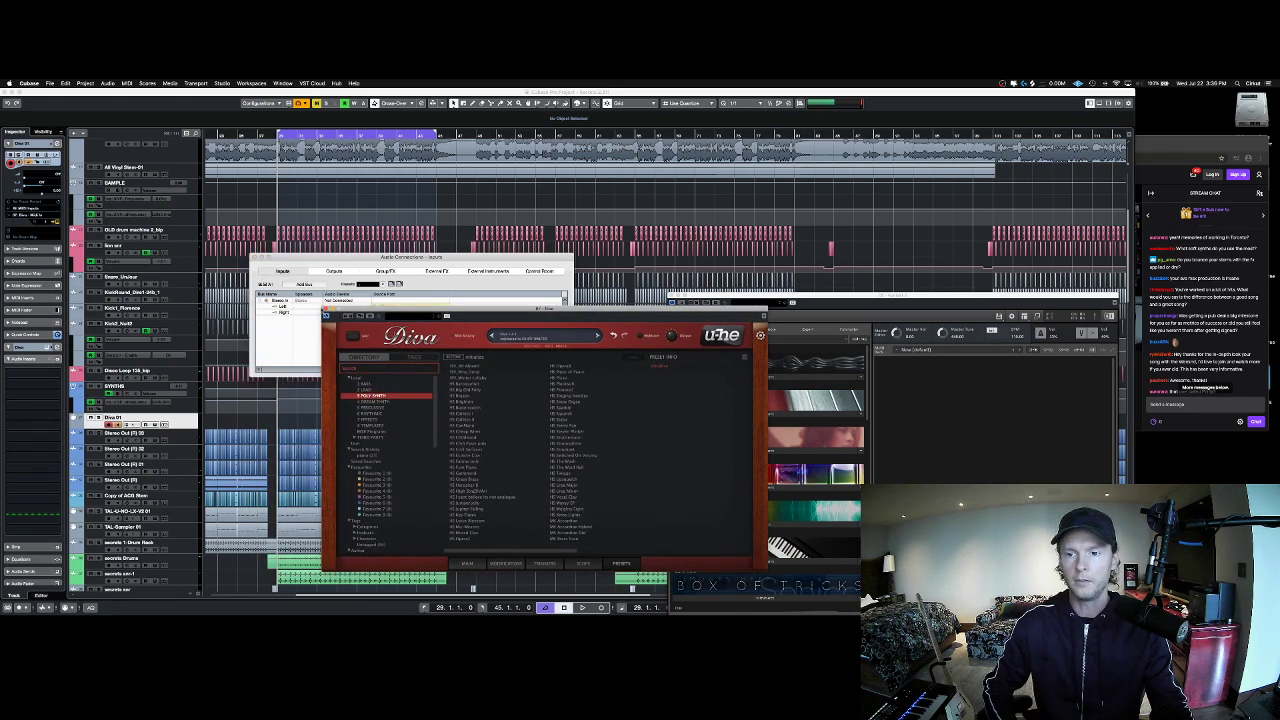
{"action": "left_click", "coordinate": [323, 307]}
{"action": "left_click", "coordinate": [255, 257]}
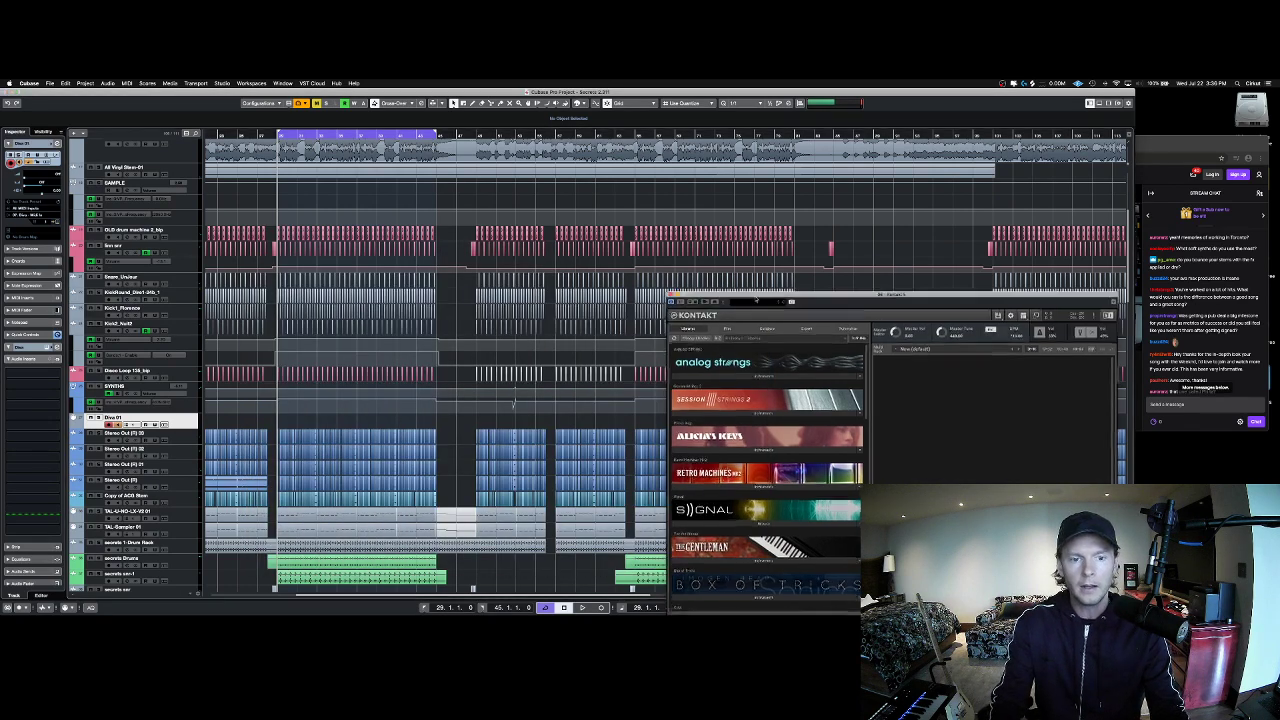
Step: Move the Kontakt window into view, examine its list of instrument libraries from Analog Strings onward, and close it
{"action": "left_click_drag", "start_coordinate": [800, 295], "coordinate": [600, 200]}
{"action": "scroll", "coordinate": [598, 391], "scroll_direction": "down", "scroll_amount": 1}
{"action": "scroll", "coordinate": [669, 308], "scroll_direction": "down", "scroll_amount": 5}
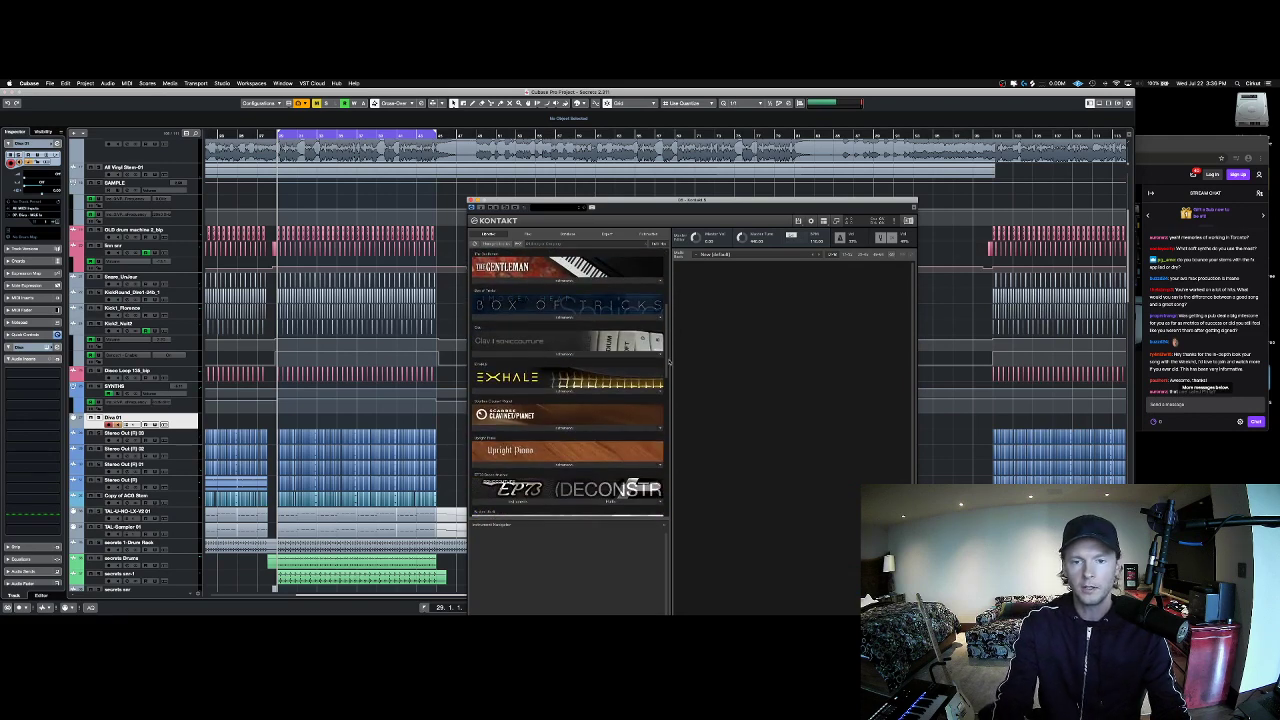
{"action": "scroll", "coordinate": [667, 289], "scroll_direction": "up", "scroll_amount": 5}
{"action": "scroll", "coordinate": [665, 306], "scroll_direction": "down", "scroll_amount": 1}
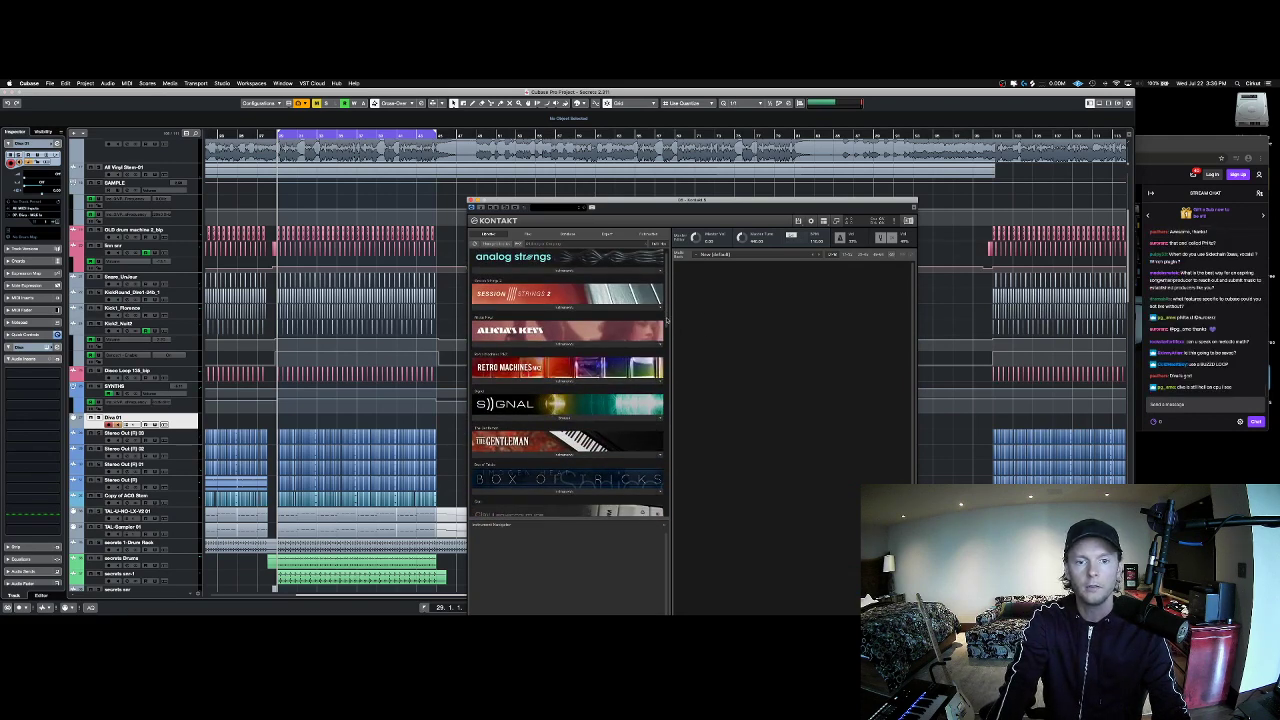
{"action": "scroll", "coordinate": [667, 312], "scroll_direction": "up", "scroll_amount": 1}
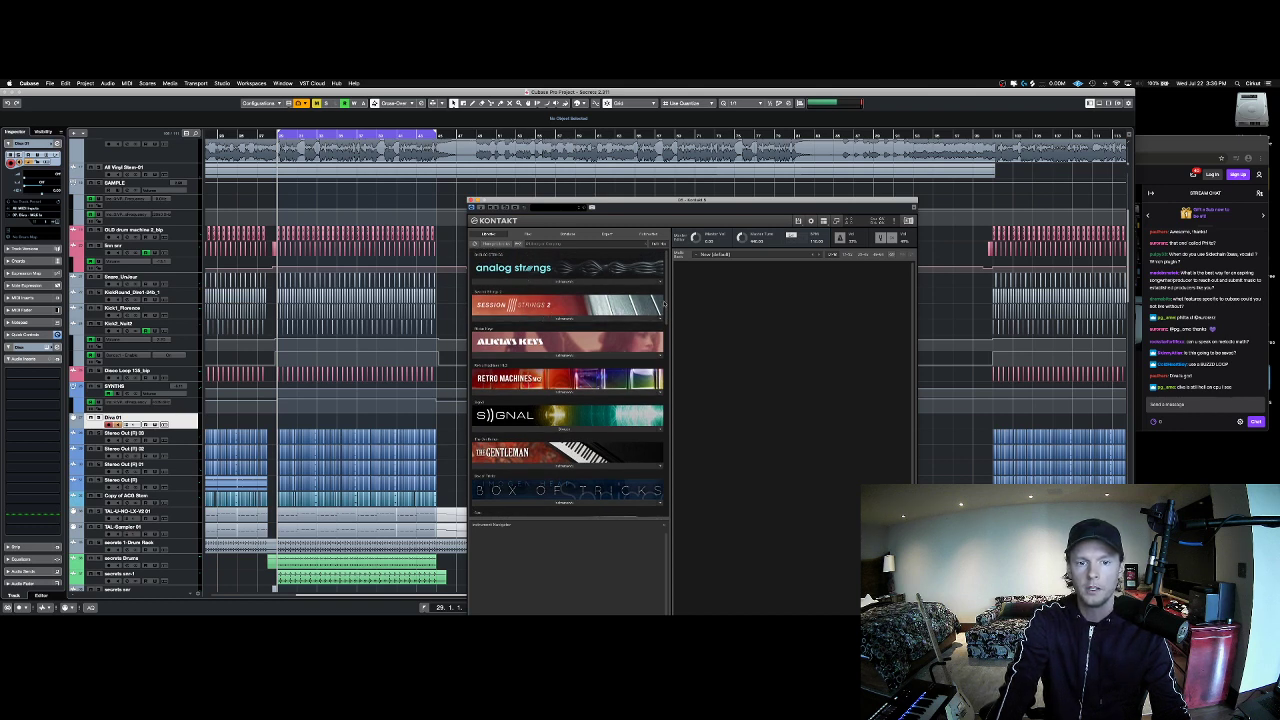
{"action": "scroll", "coordinate": [666, 310], "scroll_direction": "down", "scroll_amount": 6}
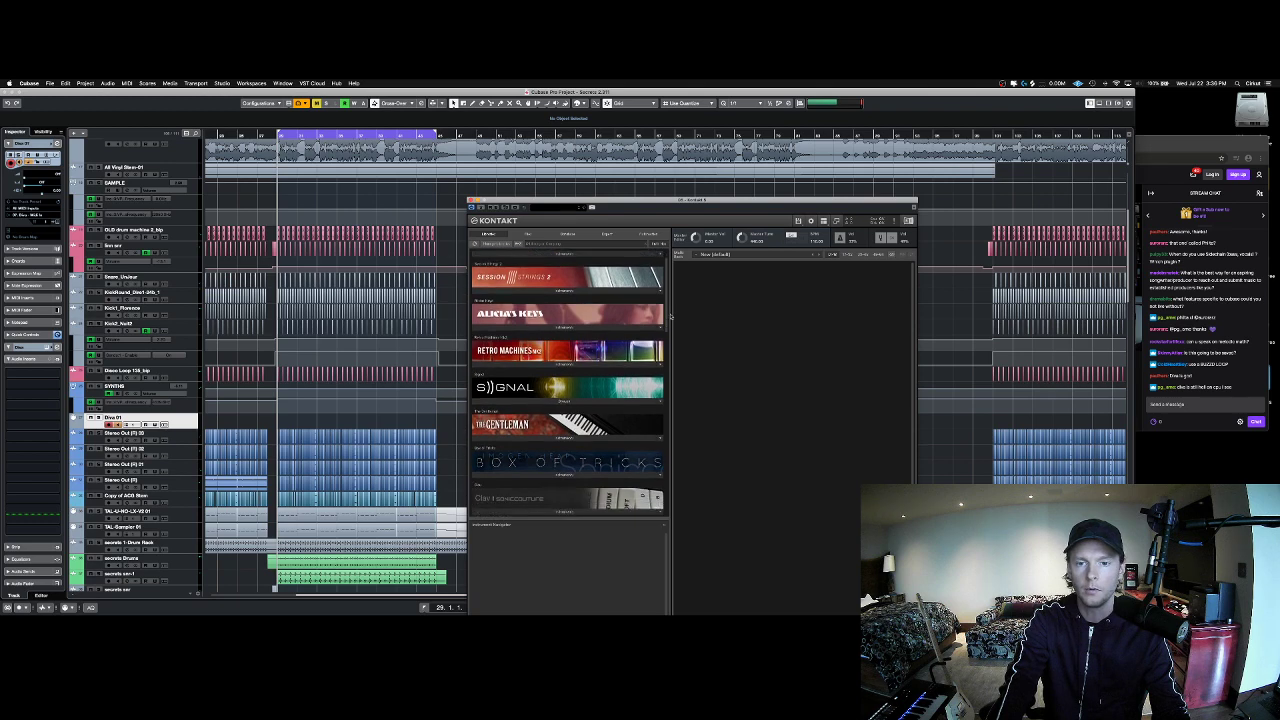
{"action": "scroll", "coordinate": [672, 332], "scroll_direction": "down", "scroll_amount": 4}
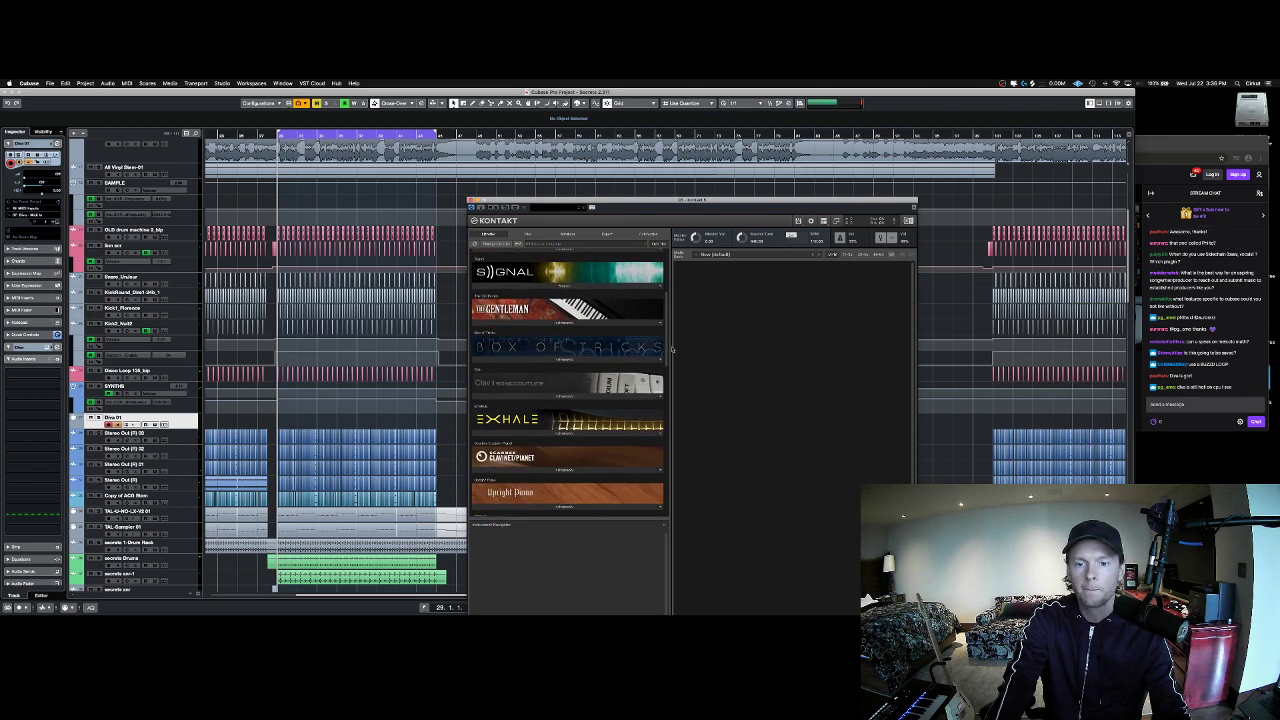
{"action": "scroll", "coordinate": [670, 352], "scroll_direction": "down", "scroll_amount": 5}
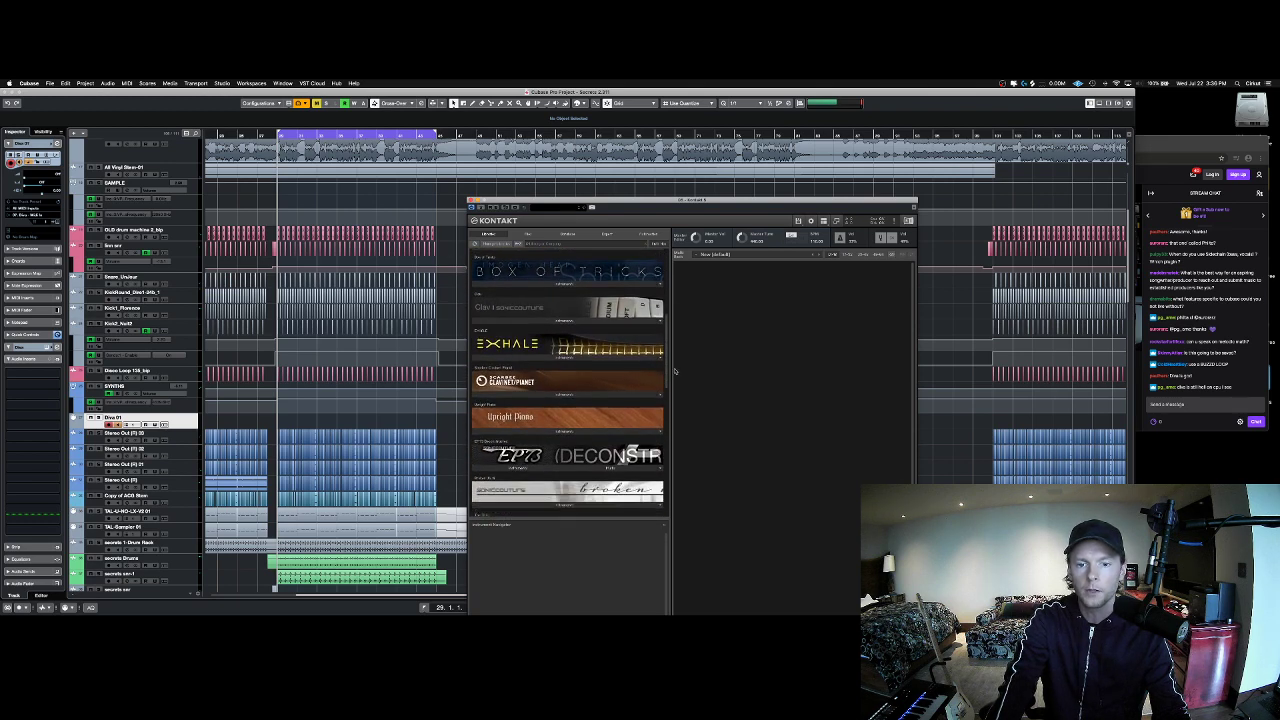
{"action": "scroll", "coordinate": [676, 375], "scroll_direction": "up", "scroll_amount": 10}
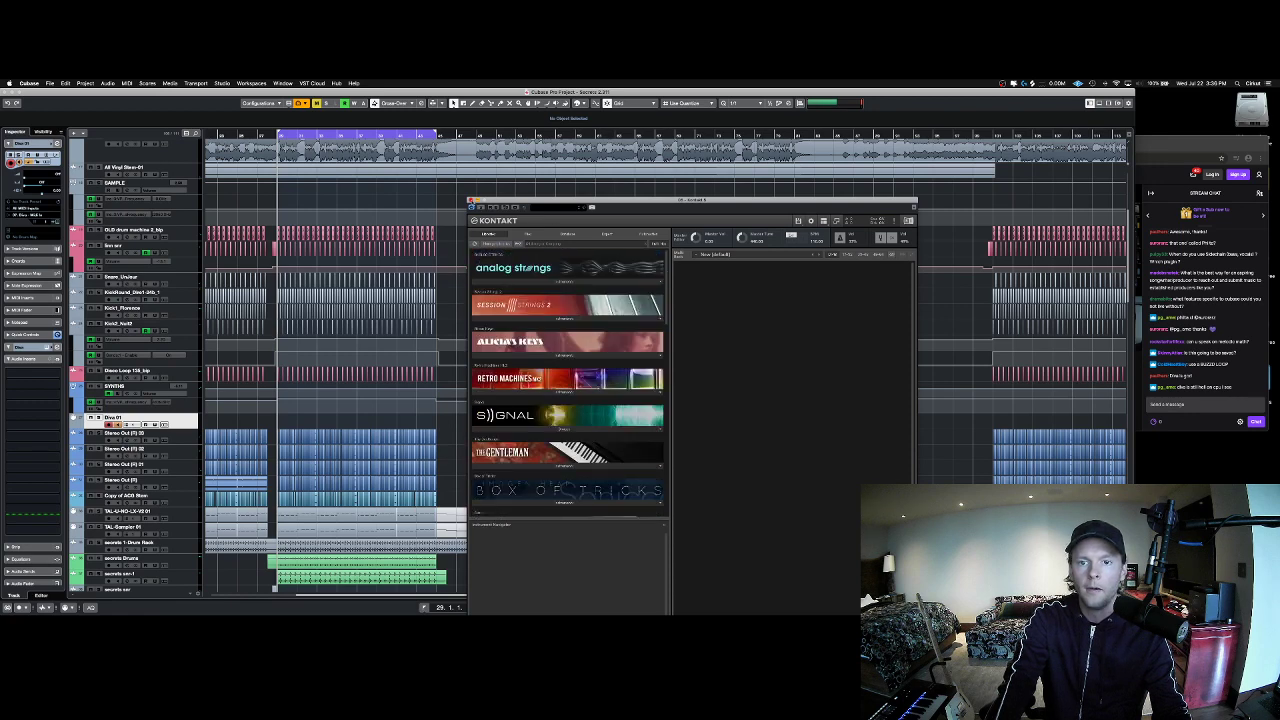
{"action": "left_click", "coordinate": [472, 207]}
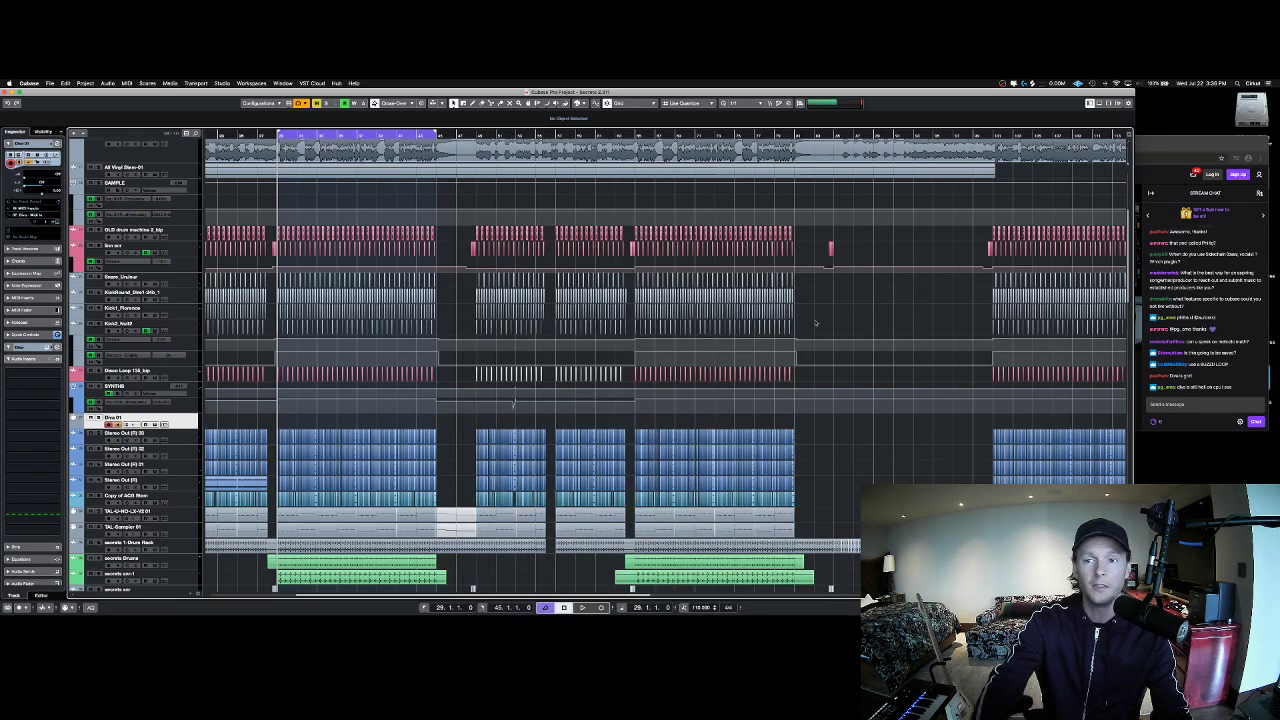
Step: Show the project's VST Instruments list, close it, and look over the synth and drum tracks in the arrangement
{"action": "key", "text": "F11"}
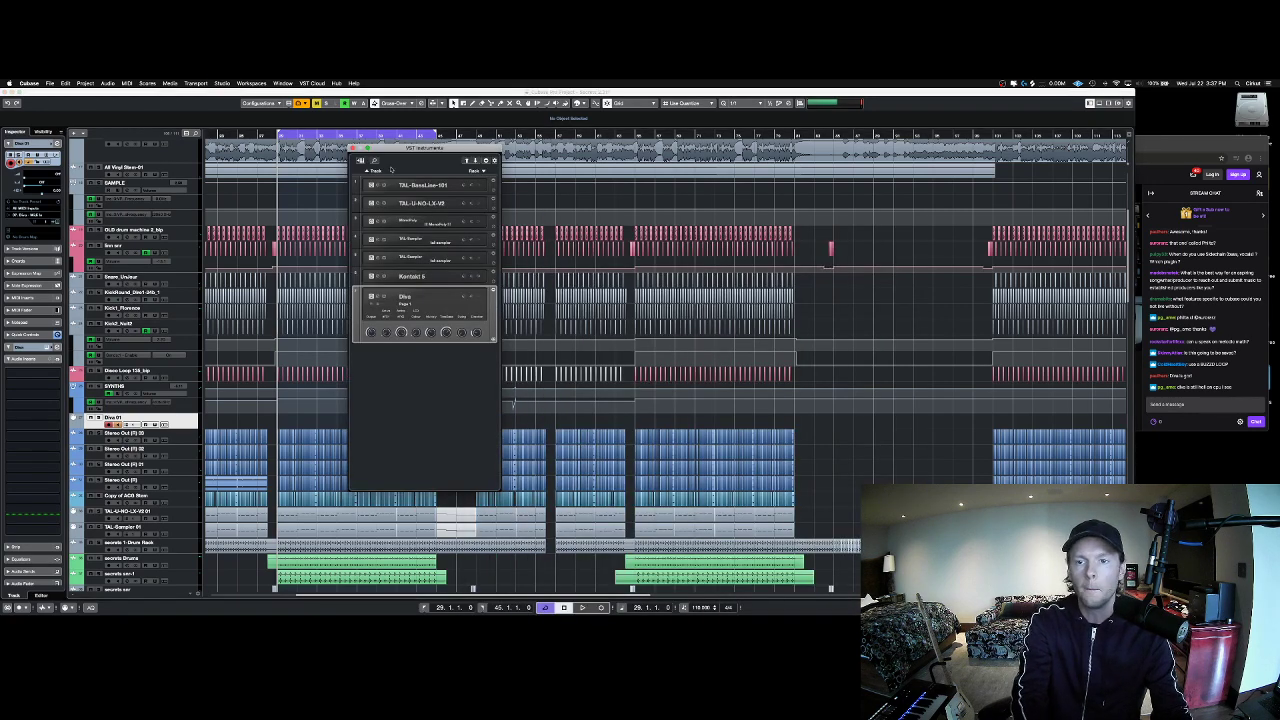
{"action": "key", "text": "F11"}
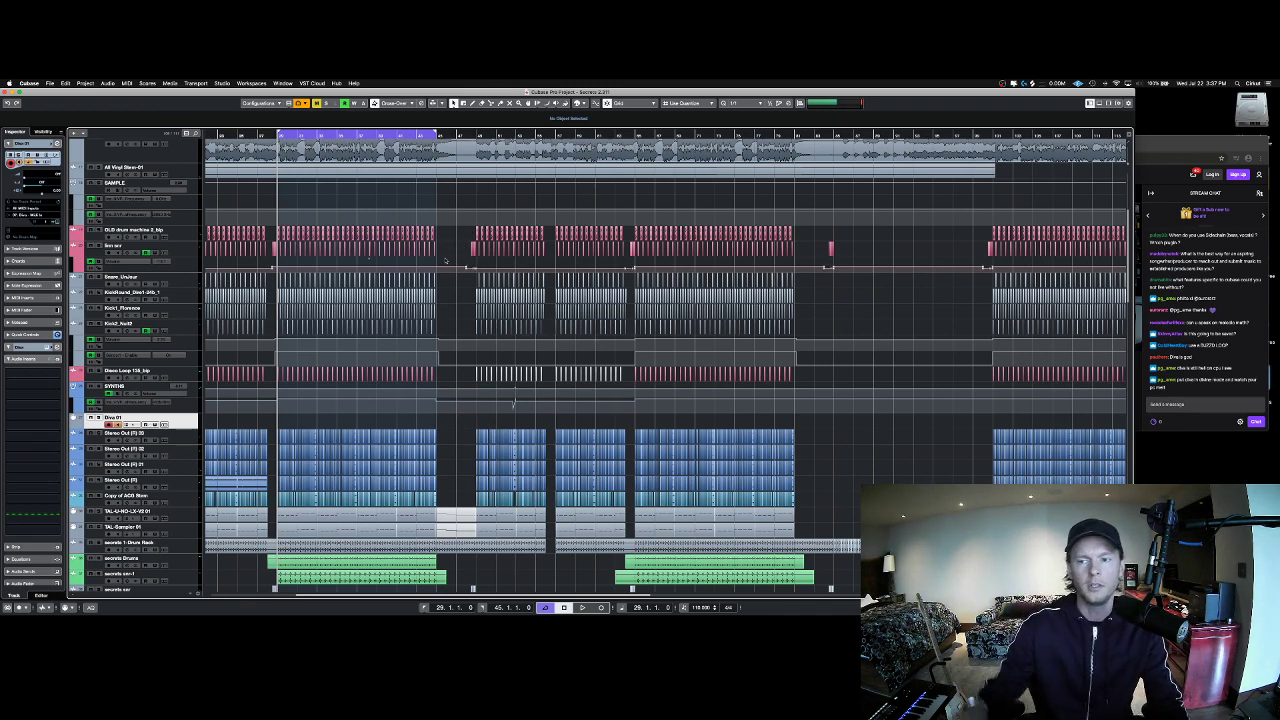
{"action": "scroll", "coordinate": [449, 270], "scroll_direction": "down", "scroll_amount": 1}
{"action": "scroll", "coordinate": [449, 270], "scroll_direction": "down", "scroll_amount": 3}
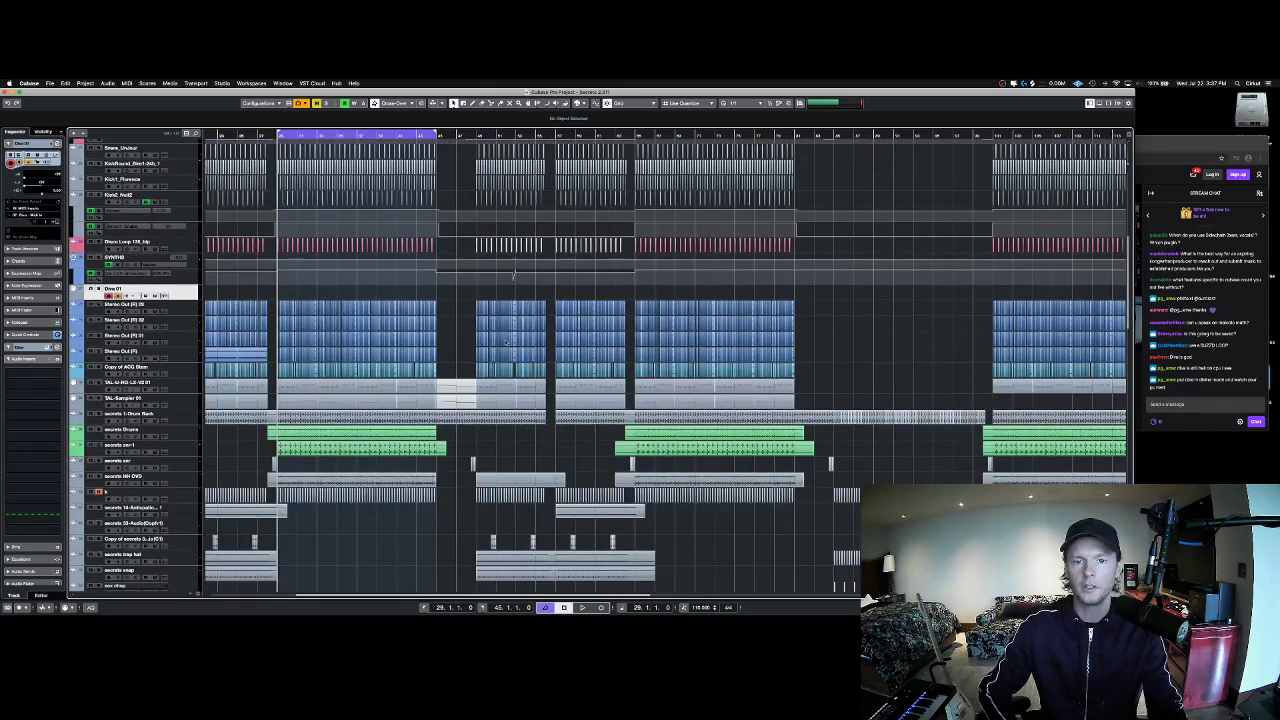
{"action": "scroll", "coordinate": [501, 343], "scroll_direction": "up", "scroll_amount": 5}
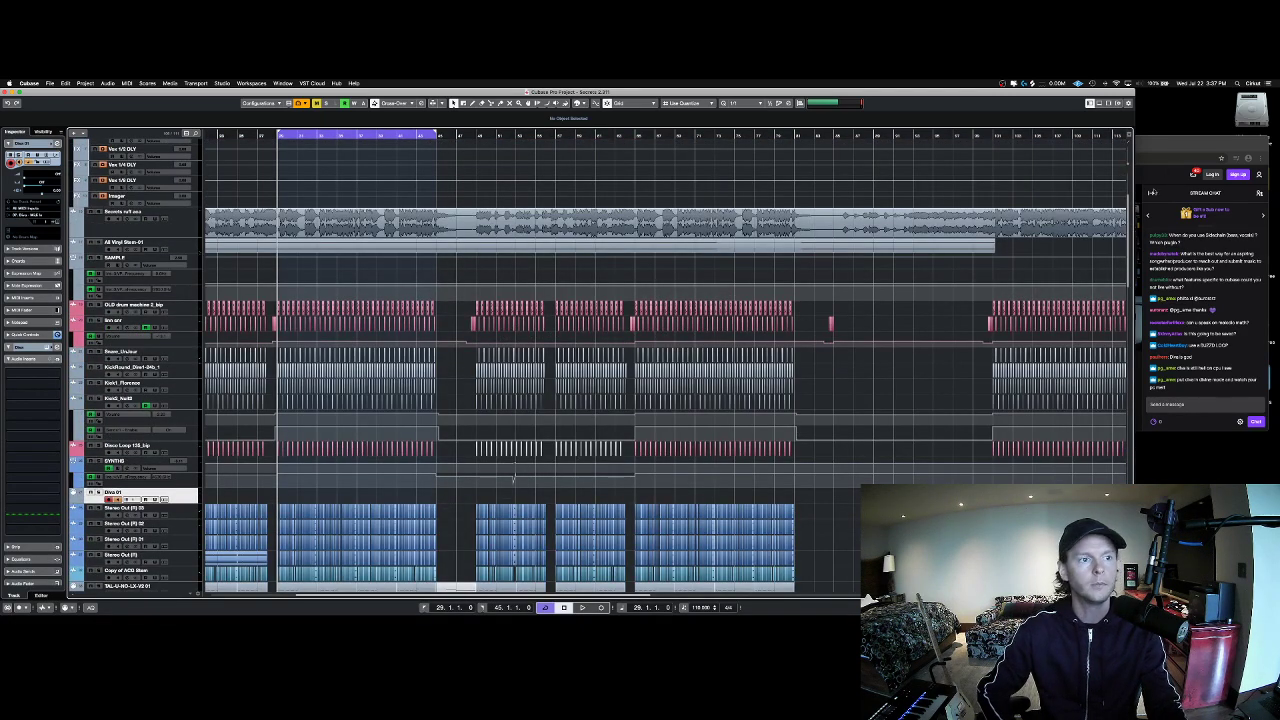
Step: Switch to the Twitch page in Chrome, reposition its window, read the recent stream-chat messages, and return to Cubase
{"action": "left_click", "coordinate": [1166, 387]}
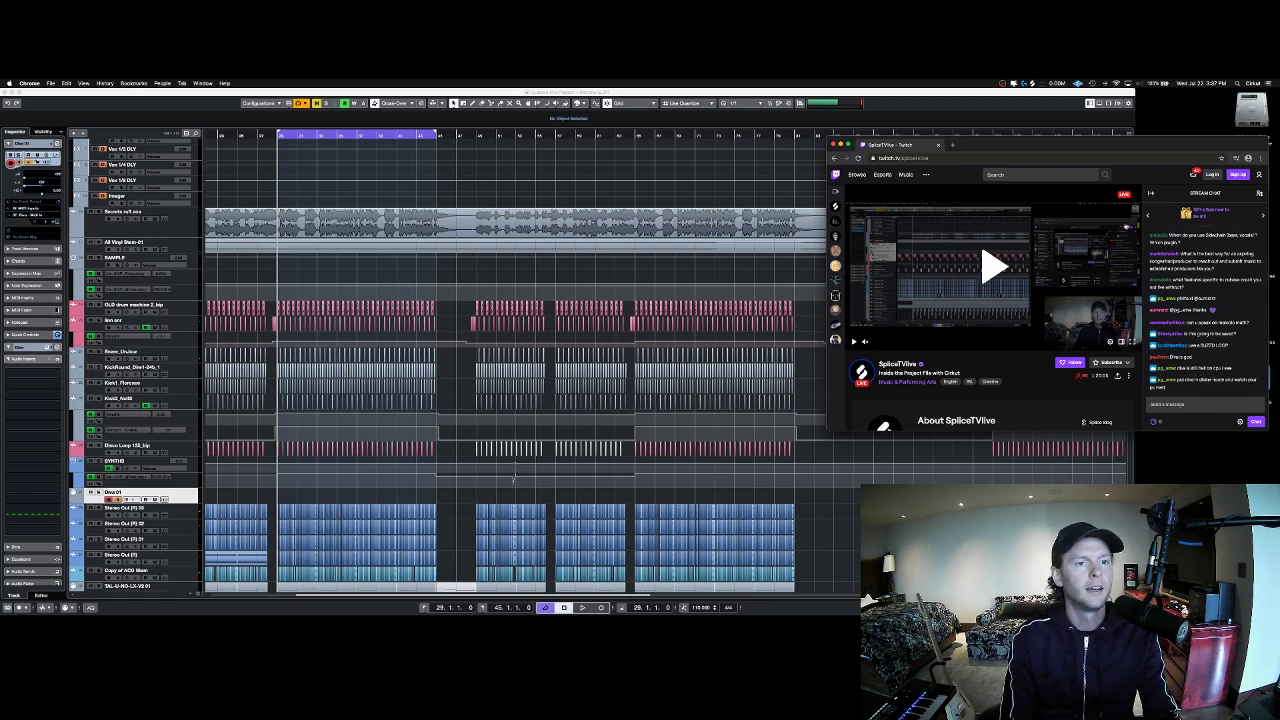
{"action": "left_click_drag", "start_coordinate": [1008, 148], "coordinate": [974, 140]}
{"action": "scroll", "coordinate": [1218, 379], "scroll_direction": "up", "scroll_amount": 2}
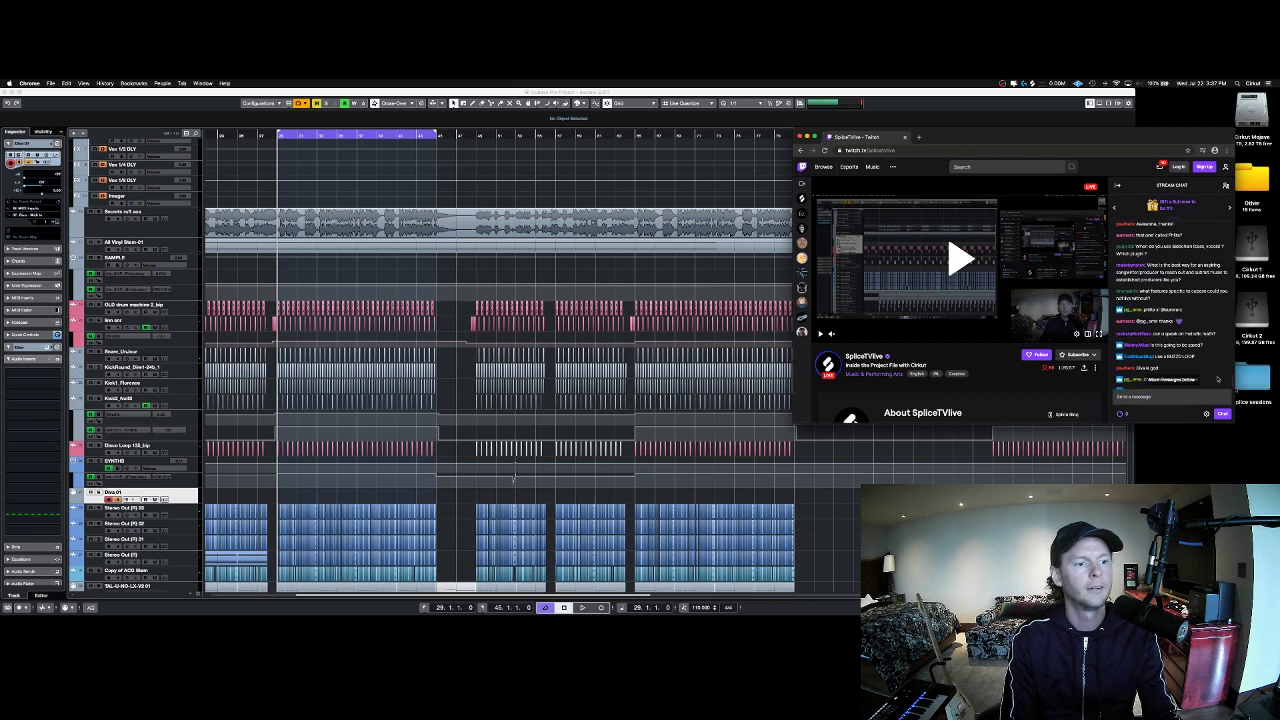
{"action": "scroll", "coordinate": [1212, 355], "scroll_direction": "down", "scroll_amount": 3}
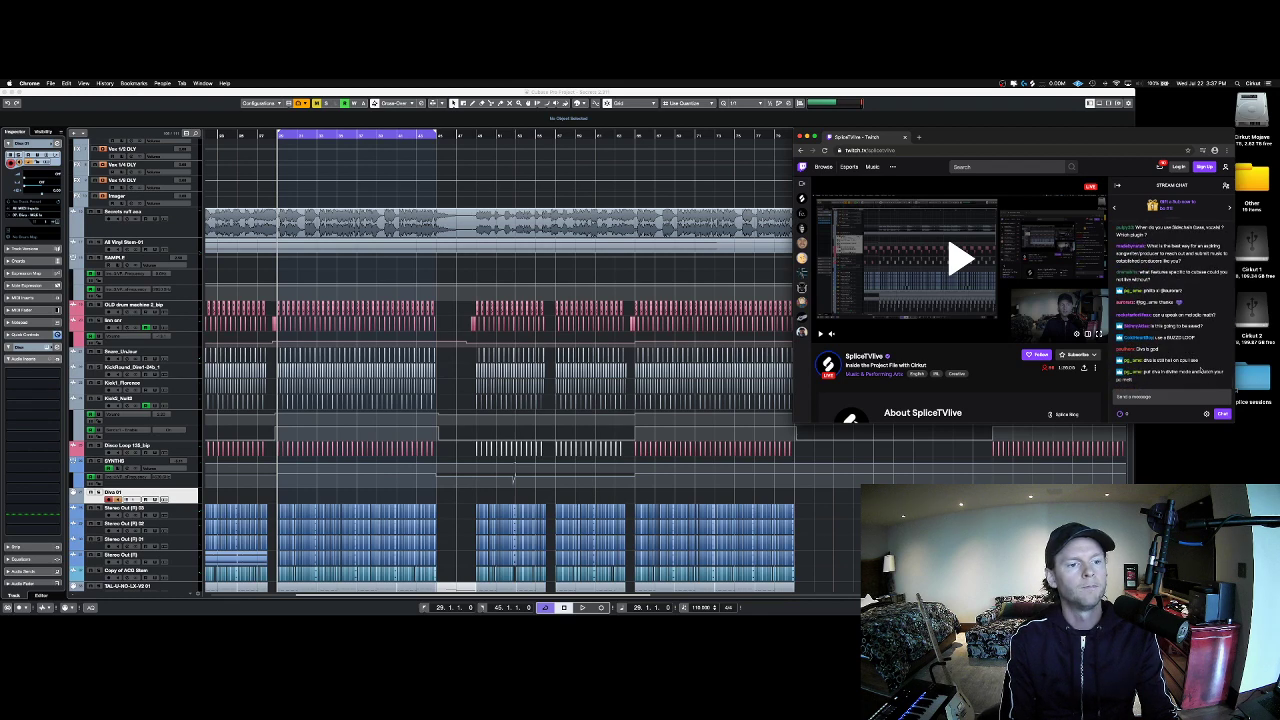
{"action": "left_click", "coordinate": [1015, 103]}
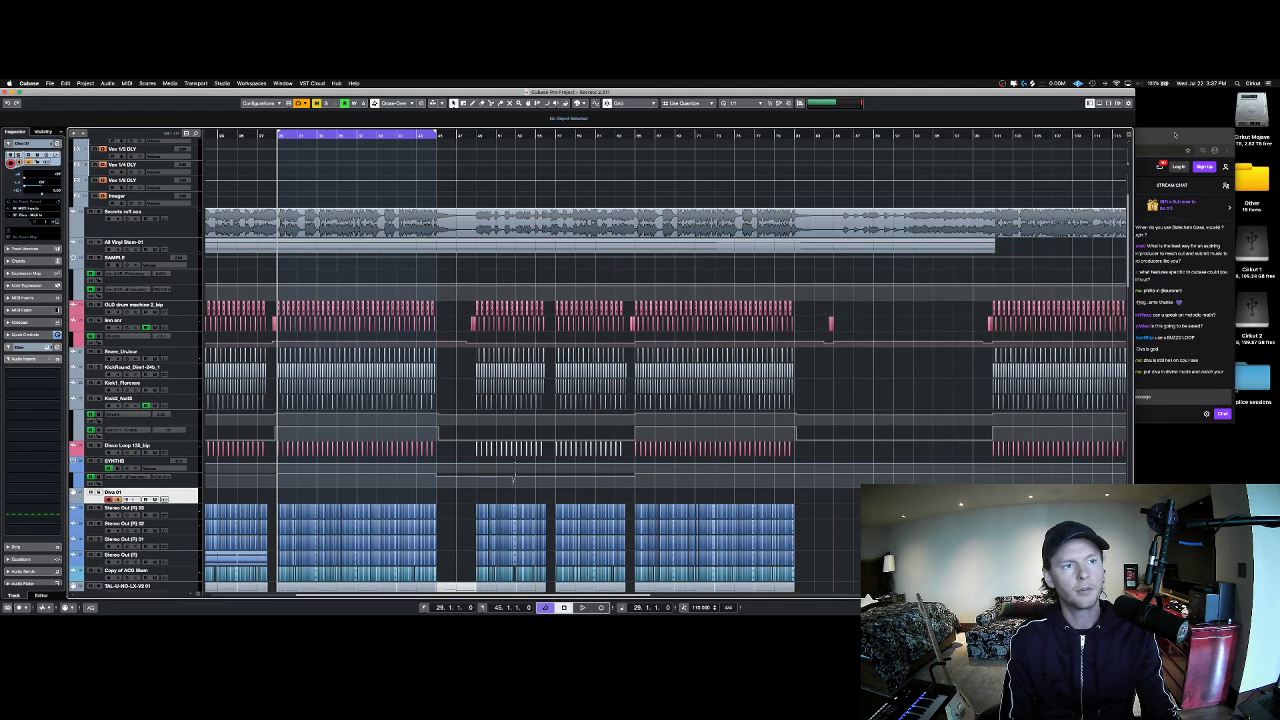
{"action": "left_click", "coordinate": [1175, 134]}
{"action": "left_click", "coordinate": [1089, 115]}
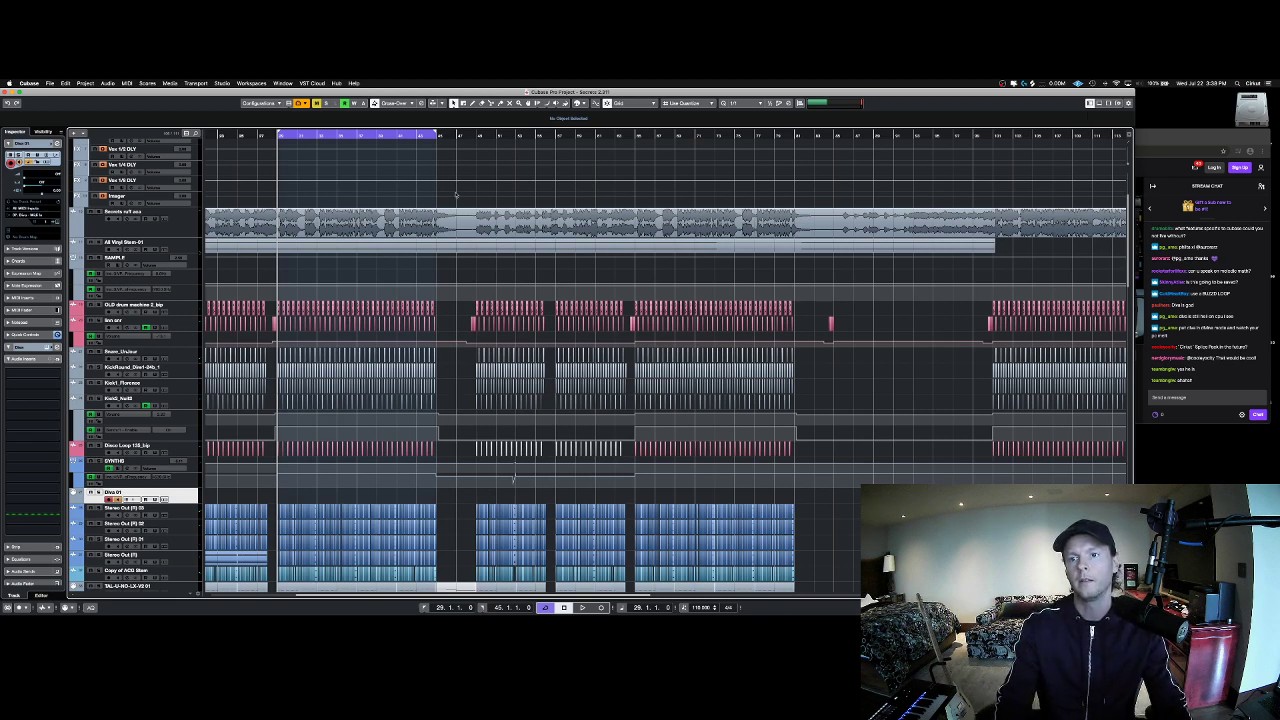
Step: Play the looped section from bar 29, magnify the timeline around it, and stop playback
{"action": "key", "text": "space"}
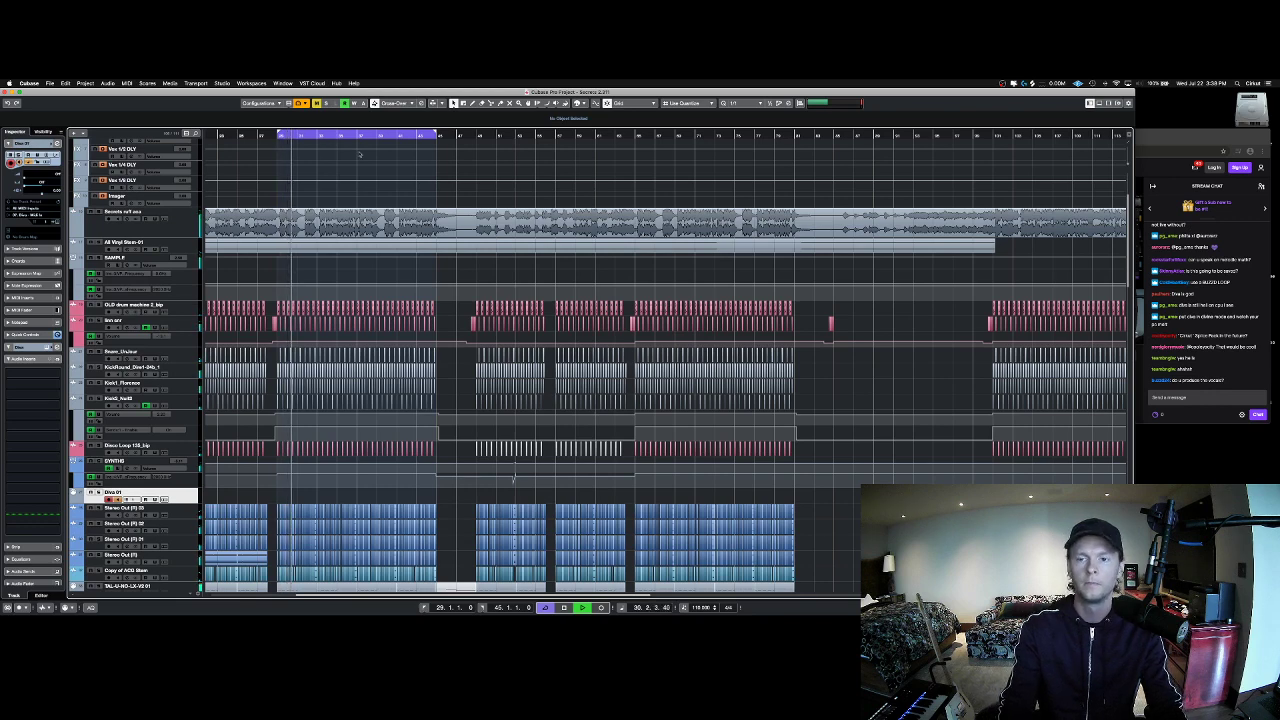
{"action": "scroll", "coordinate": [285, 143], "scroll_direction": "up", "scroll_amount": 3}
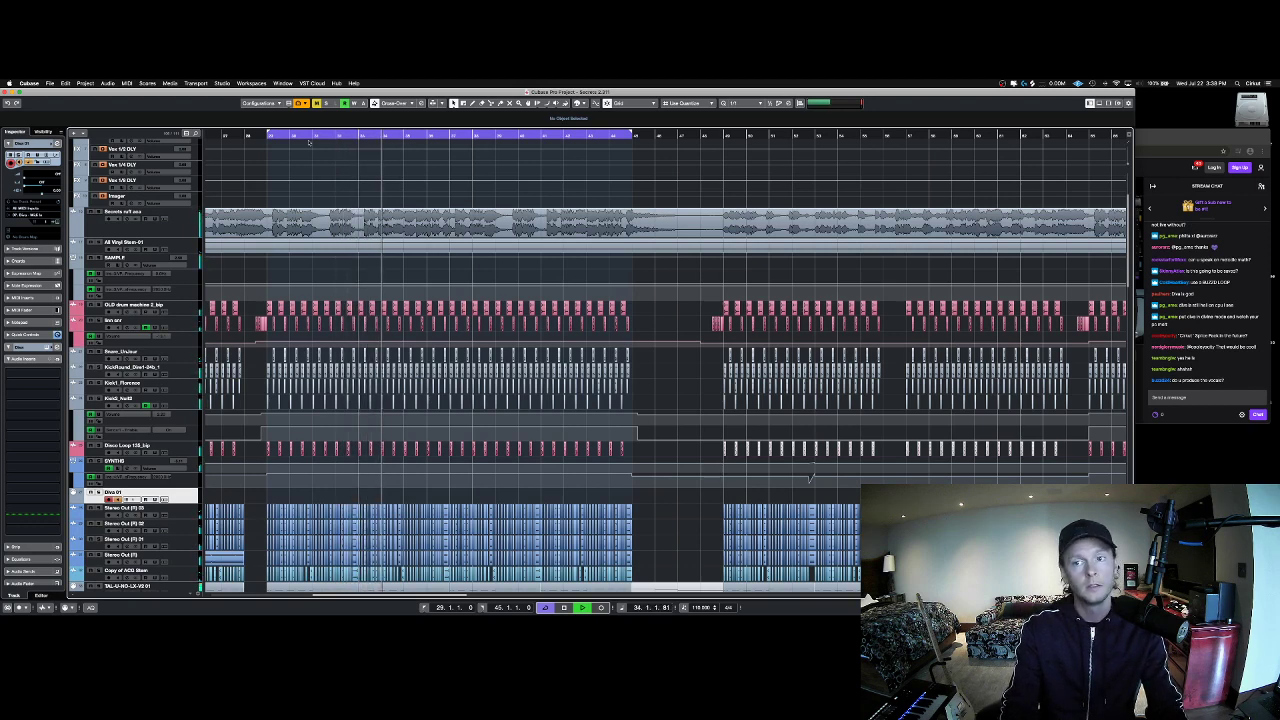
{"action": "key", "text": "space"}
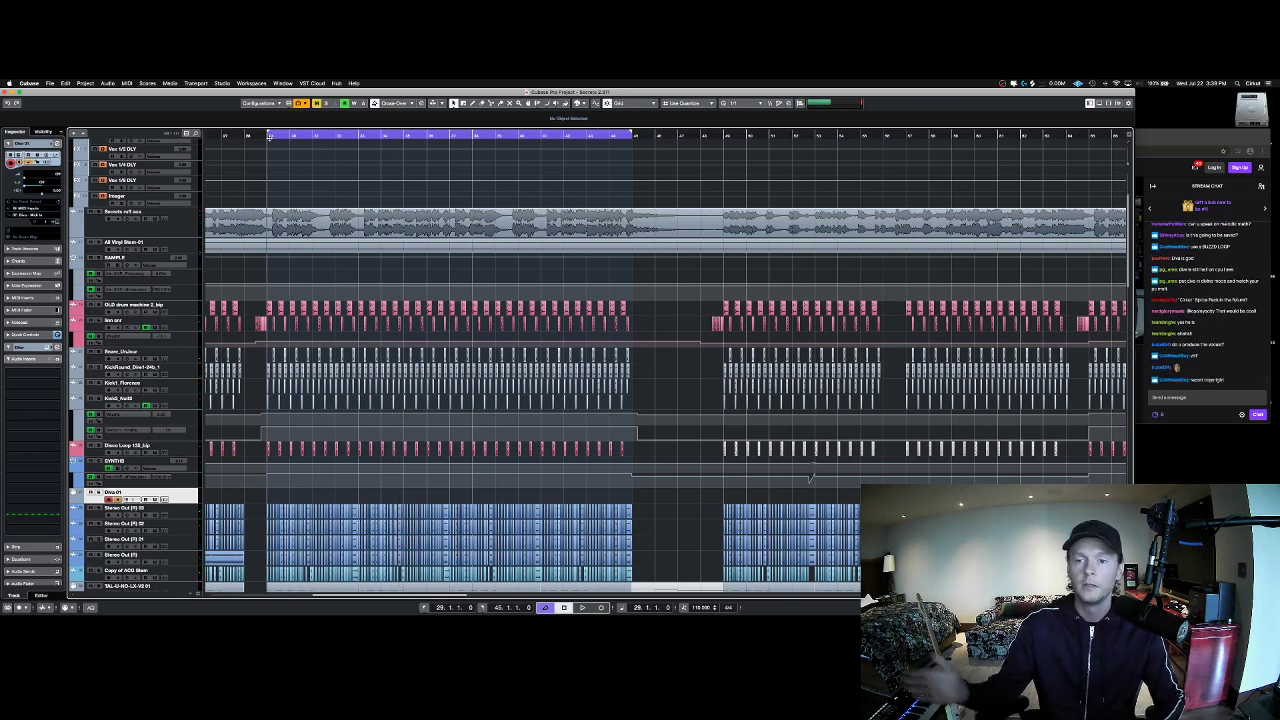
Step: Move the playback position to bar 33 and select the Secrets audio event below the Imager track
{"action": "left_click", "coordinate": [363, 137]}
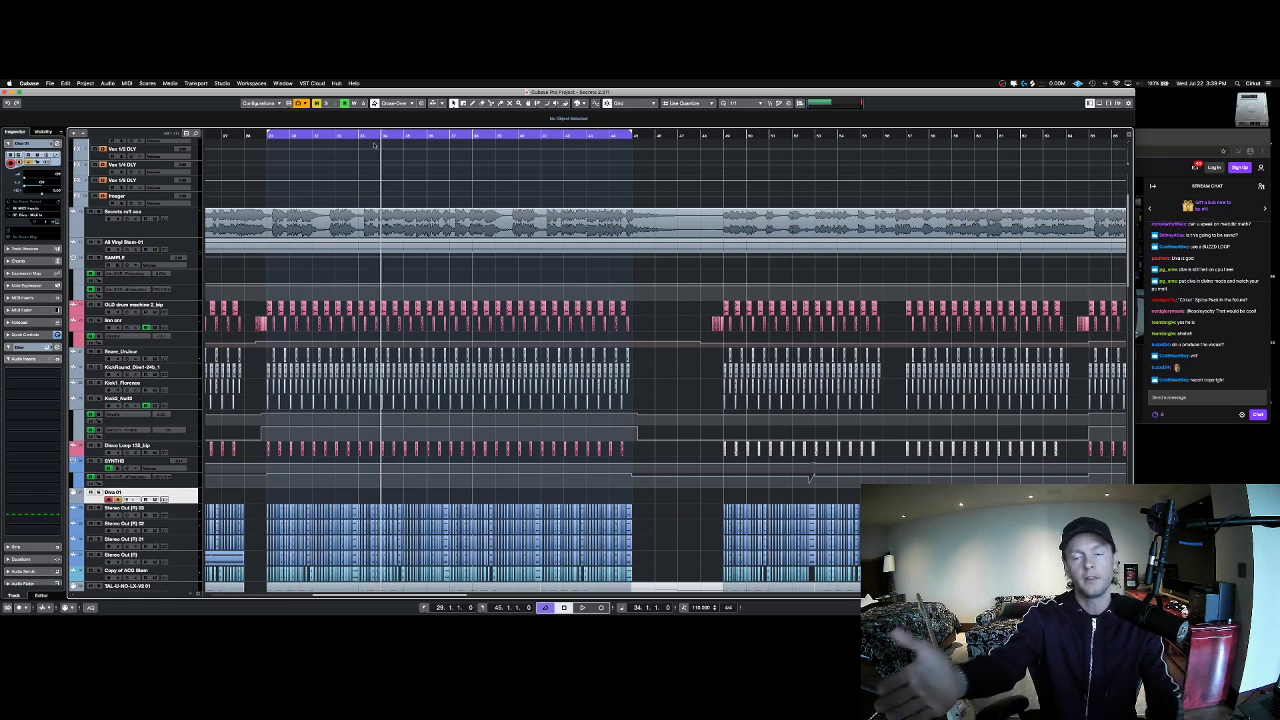
{"action": "left_click", "coordinate": [363, 137]}
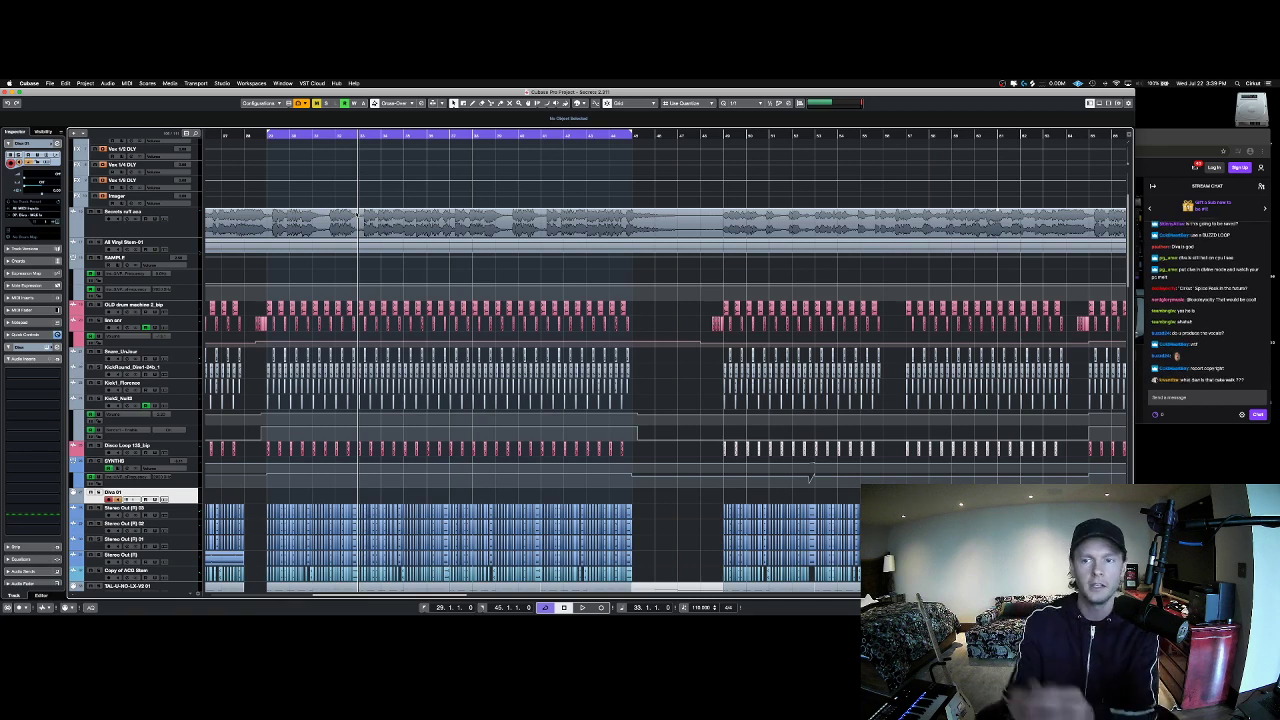
{"action": "left_click", "coordinate": [275, 218]}
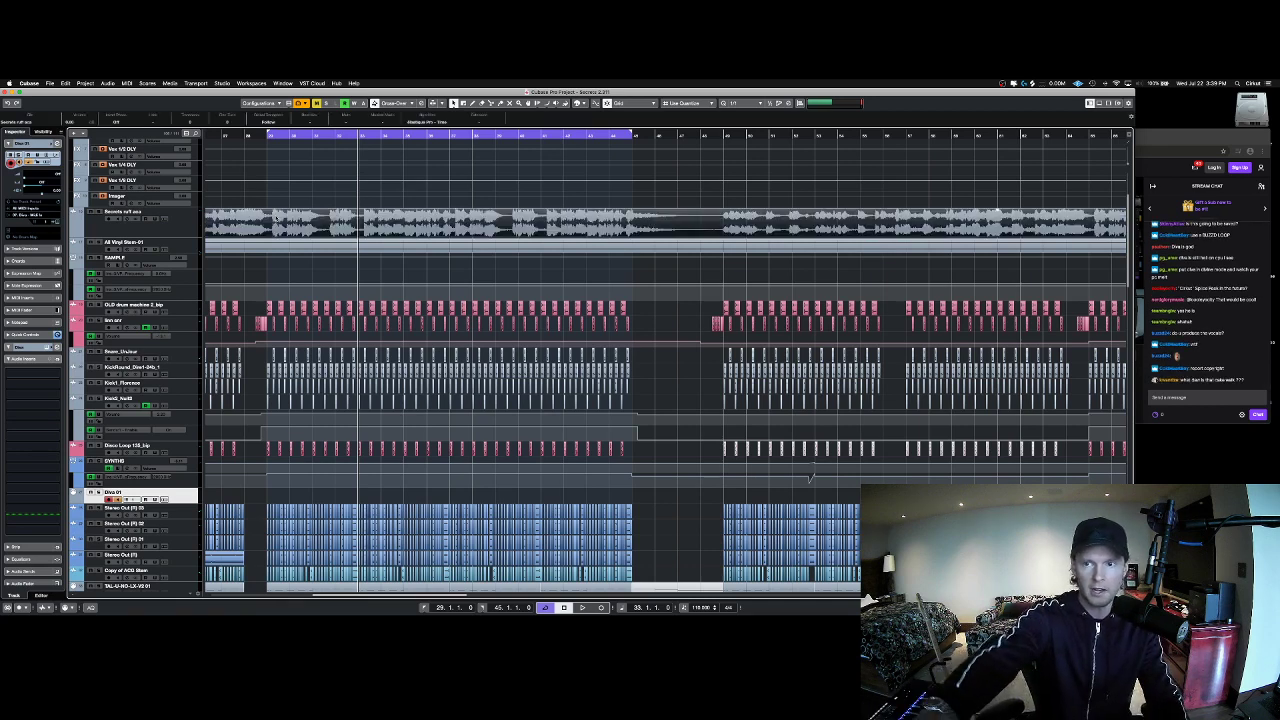
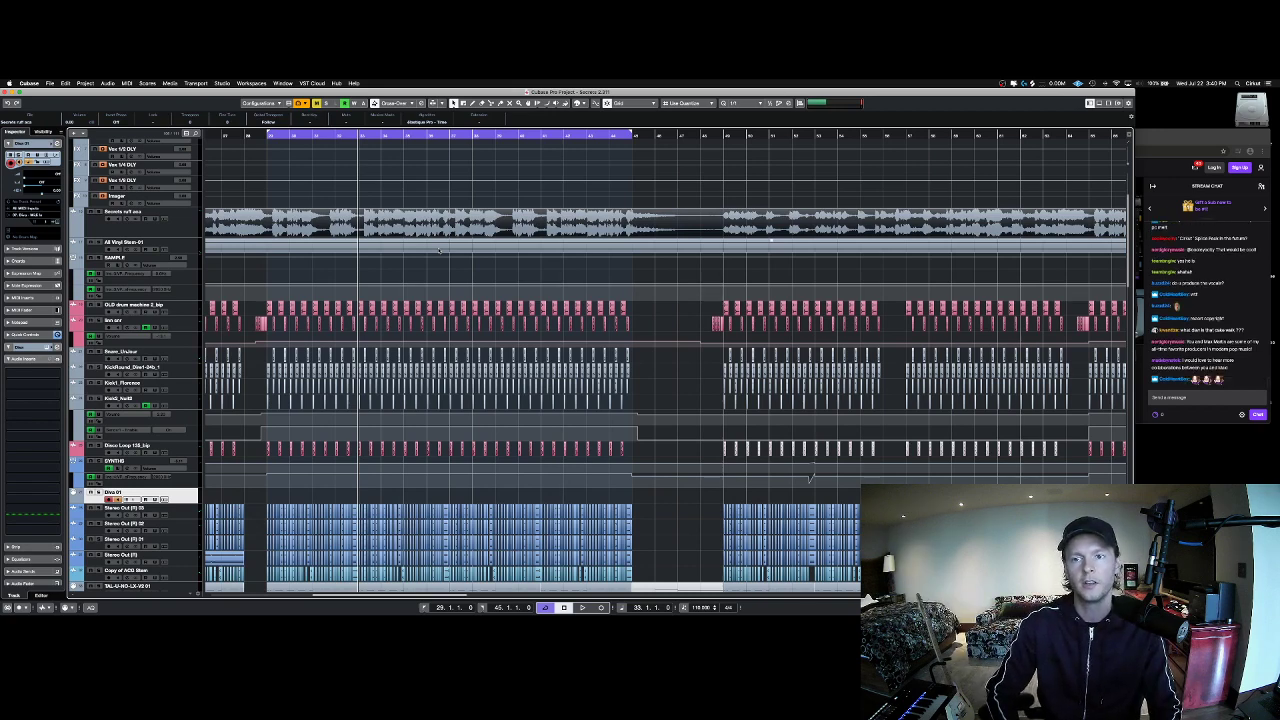
Step: Select the Secrets audio track, return the playback position to bar 29, and deselect the audio event
{"action": "left_click", "coordinate": [147, 234]}
{"action": "scroll", "coordinate": [251, 168], "scroll_direction": "down", "scroll_amount": 1}
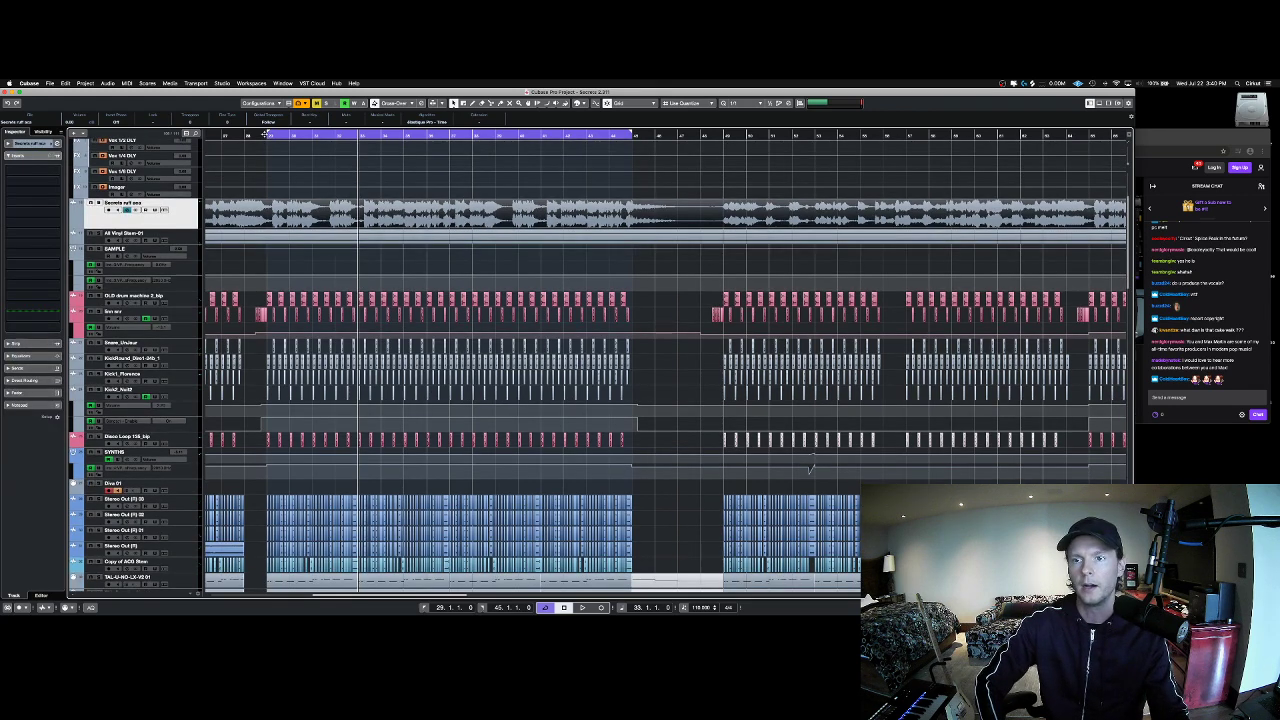
{"action": "left_click", "coordinate": [266, 133]}
{"action": "left_click", "coordinate": [287, 259]}
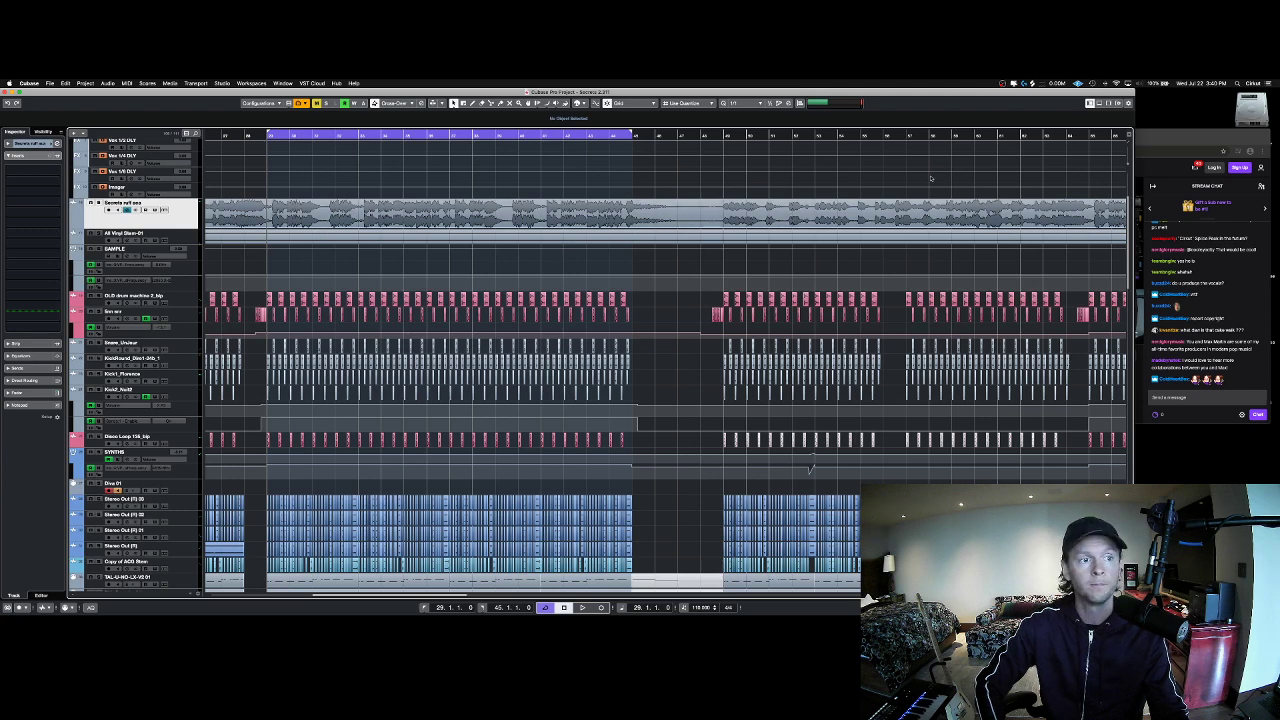
Step: Switch to the Twitch stream chat in Chrome, read back through the viewers' questions, and return to Cubase
{"action": "left_click", "coordinate": [1155, 158]}
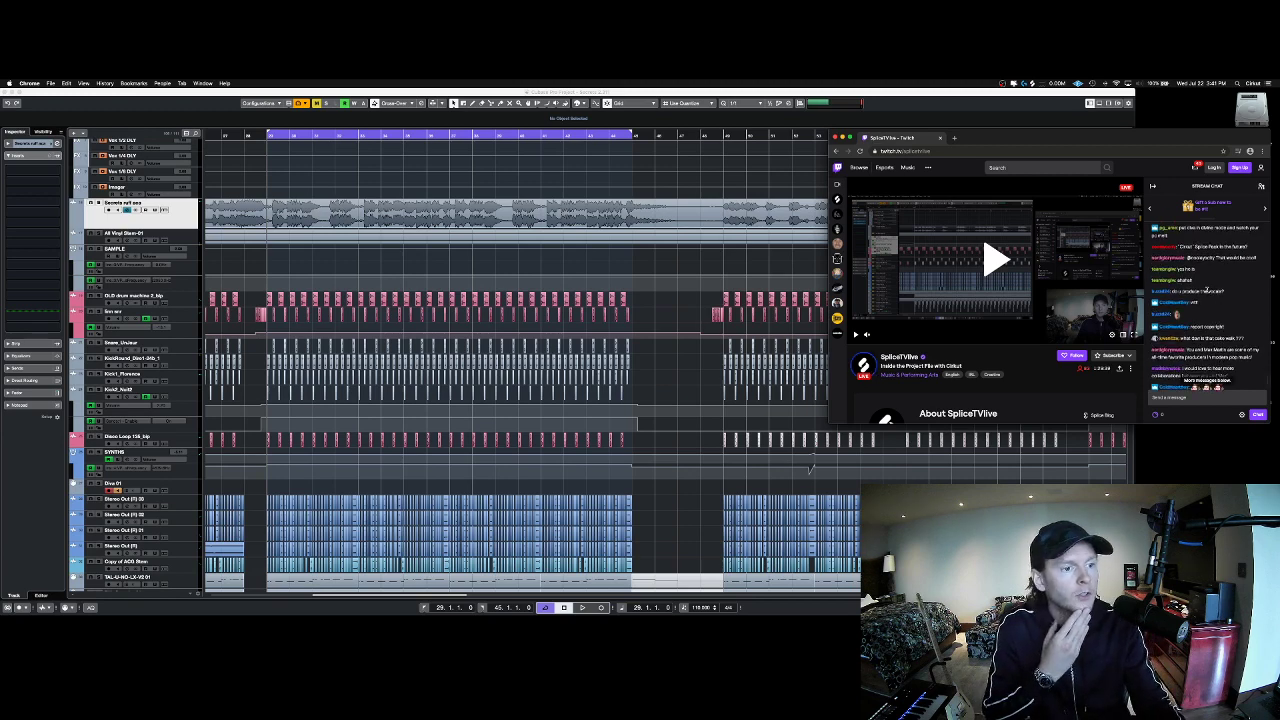
{"action": "scroll", "coordinate": [1218, 270], "scroll_direction": "up", "scroll_amount": 1}
{"action": "scroll", "coordinate": [1218, 280], "scroll_direction": "up", "scroll_amount": 3}
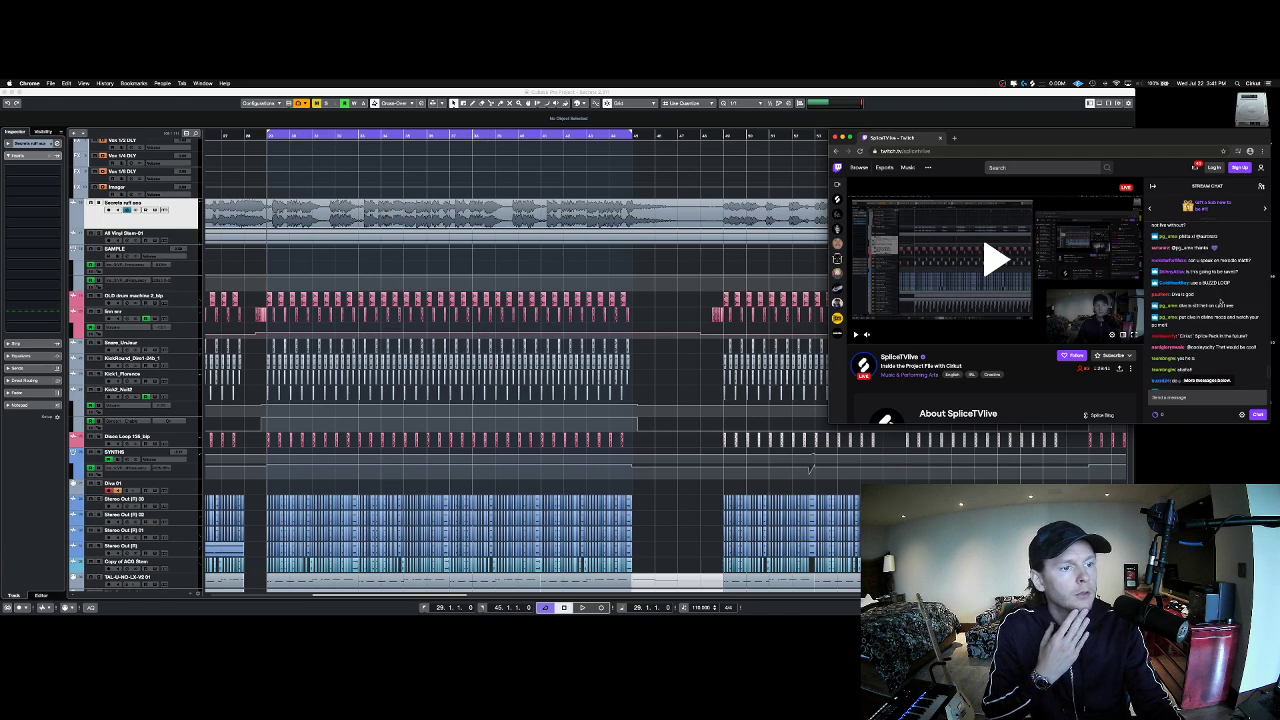
{"action": "scroll", "coordinate": [1211, 297], "scroll_direction": "down", "scroll_amount": 3}
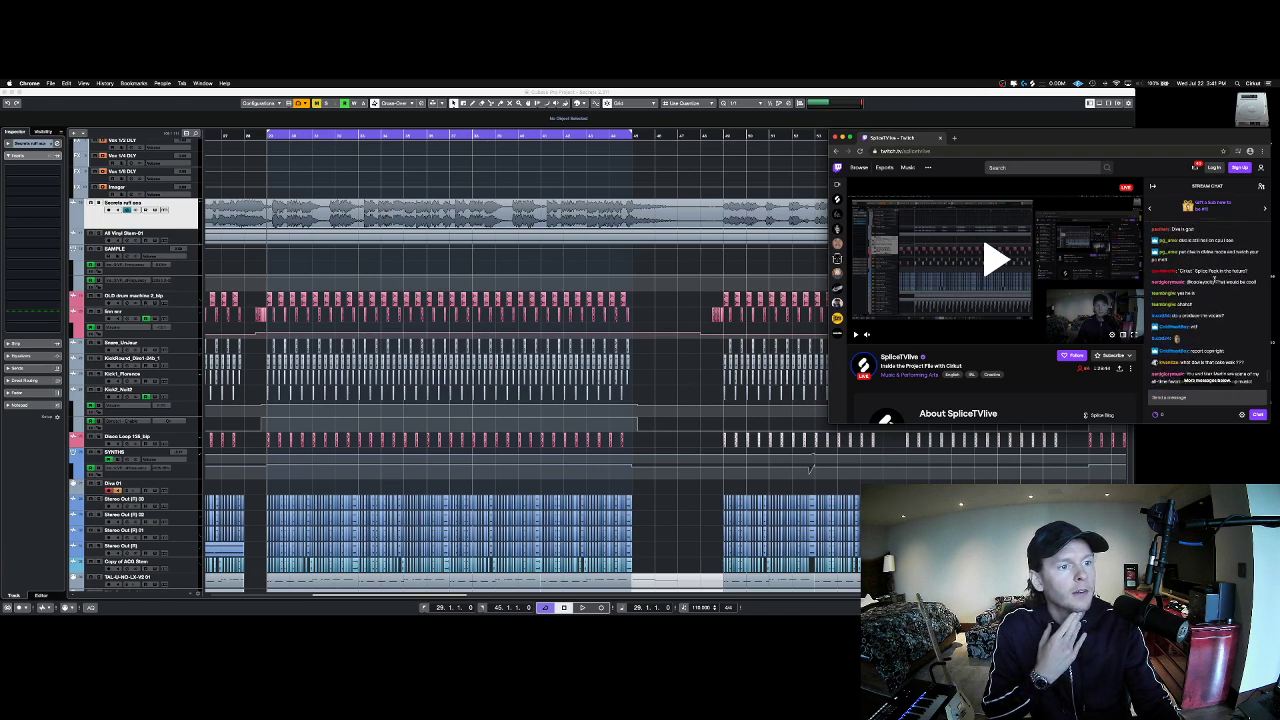
{"action": "scroll", "coordinate": [1216, 280], "scroll_direction": "down", "scroll_amount": 2}
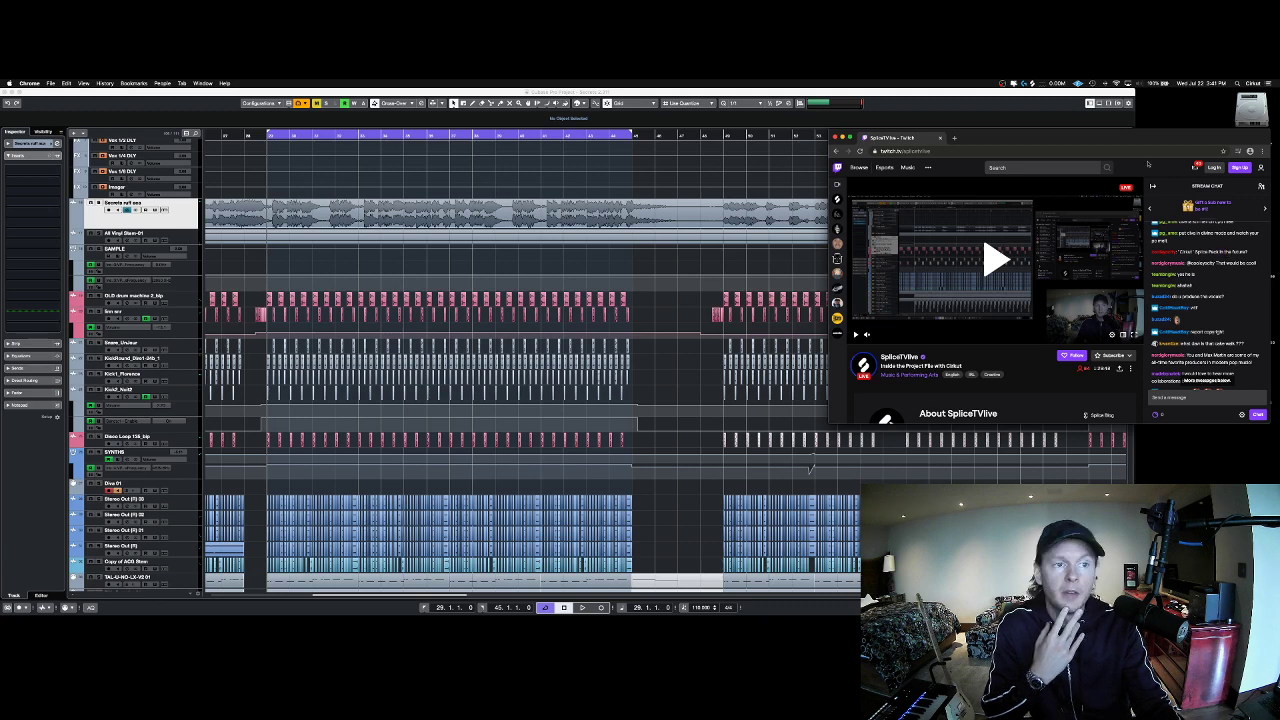
{"action": "left_click_drag", "start_coordinate": [1153, 145], "coordinate": [1147, 144]}
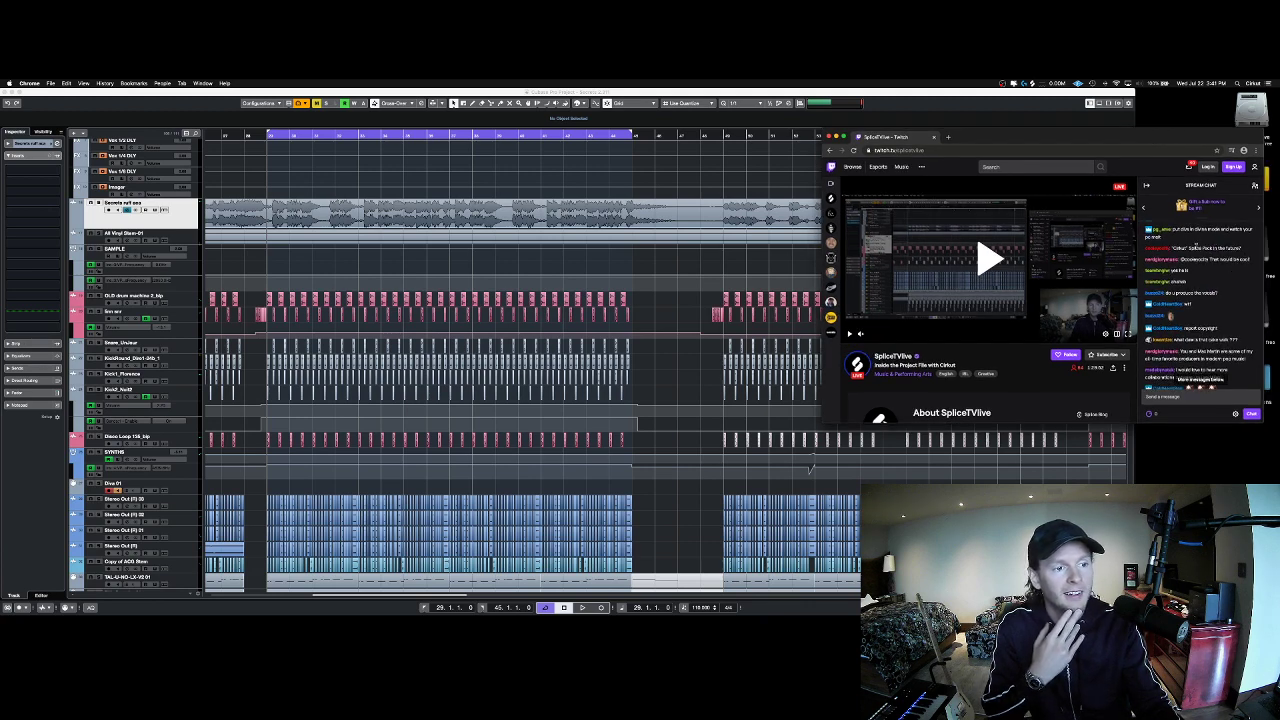
{"action": "scroll", "coordinate": [1196, 245], "scroll_direction": "down", "scroll_amount": 1}
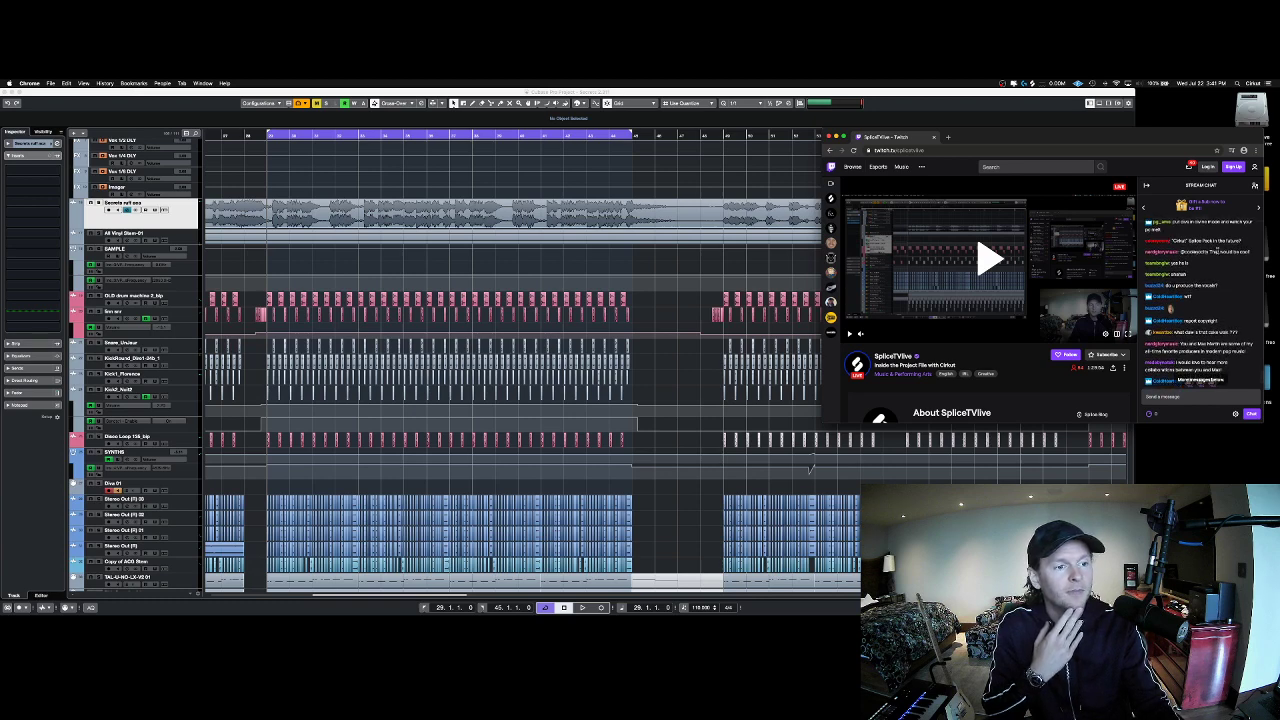
{"action": "scroll", "coordinate": [1218, 251], "scroll_direction": "down", "scroll_amount": 1}
{"action": "scroll", "coordinate": [1215, 249], "scroll_direction": "down", "scroll_amount": 1}
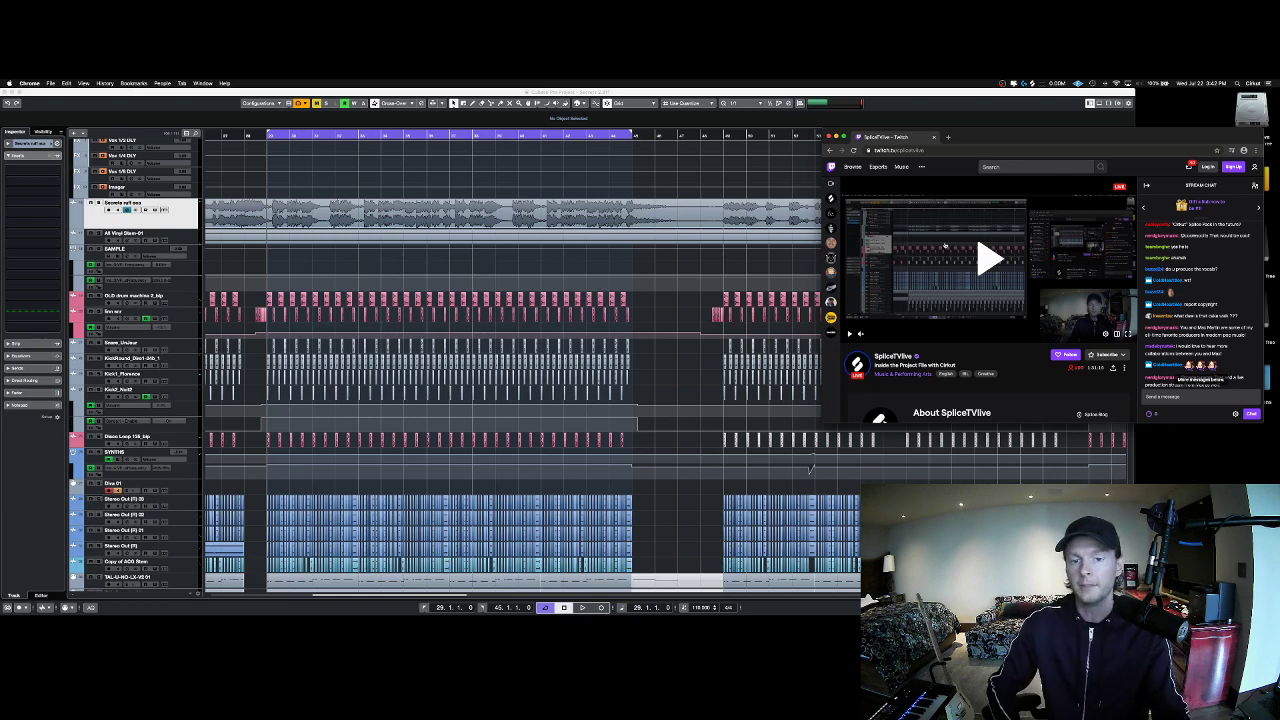
{"action": "left_click", "coordinate": [712, 314]}
{"action": "scroll", "coordinate": [1064, 152], "scroll_direction": "down", "scroll_amount": 1}
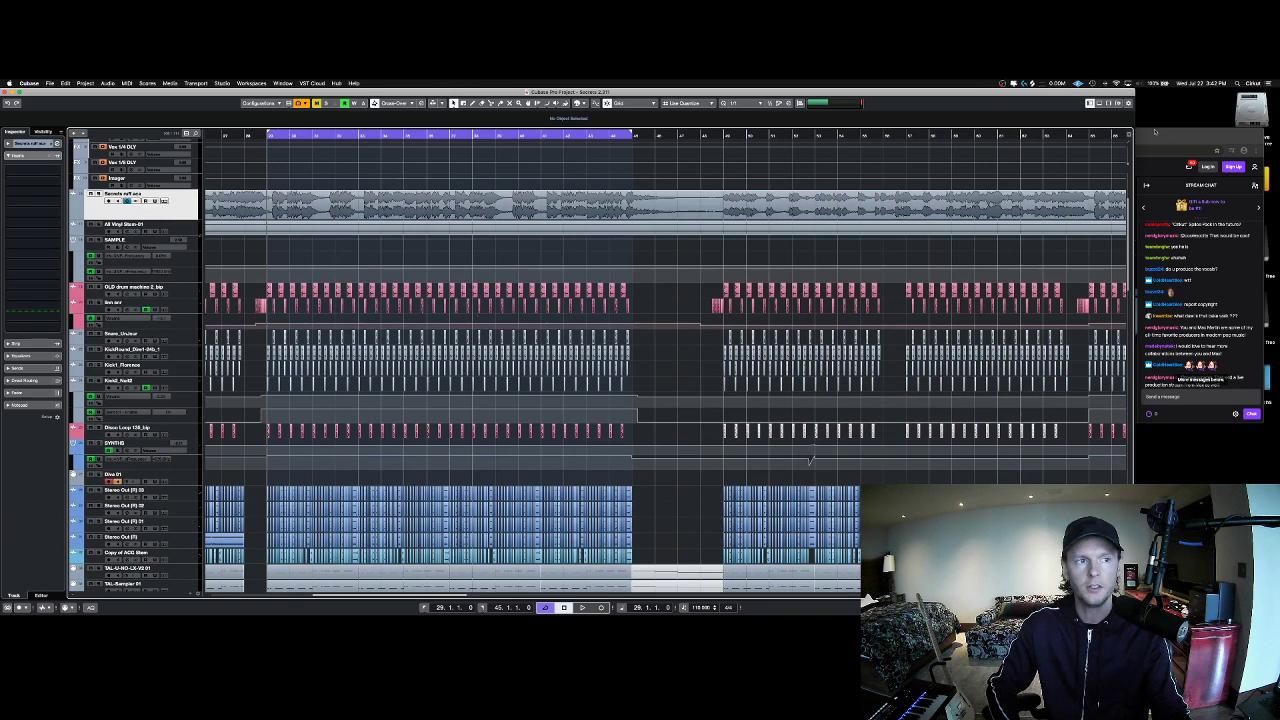
Step: Bring the Twitch window in Chrome forward again, shift and enlarge it, and jump to the newest chat messages
{"action": "left_click", "coordinate": [1155, 131]}
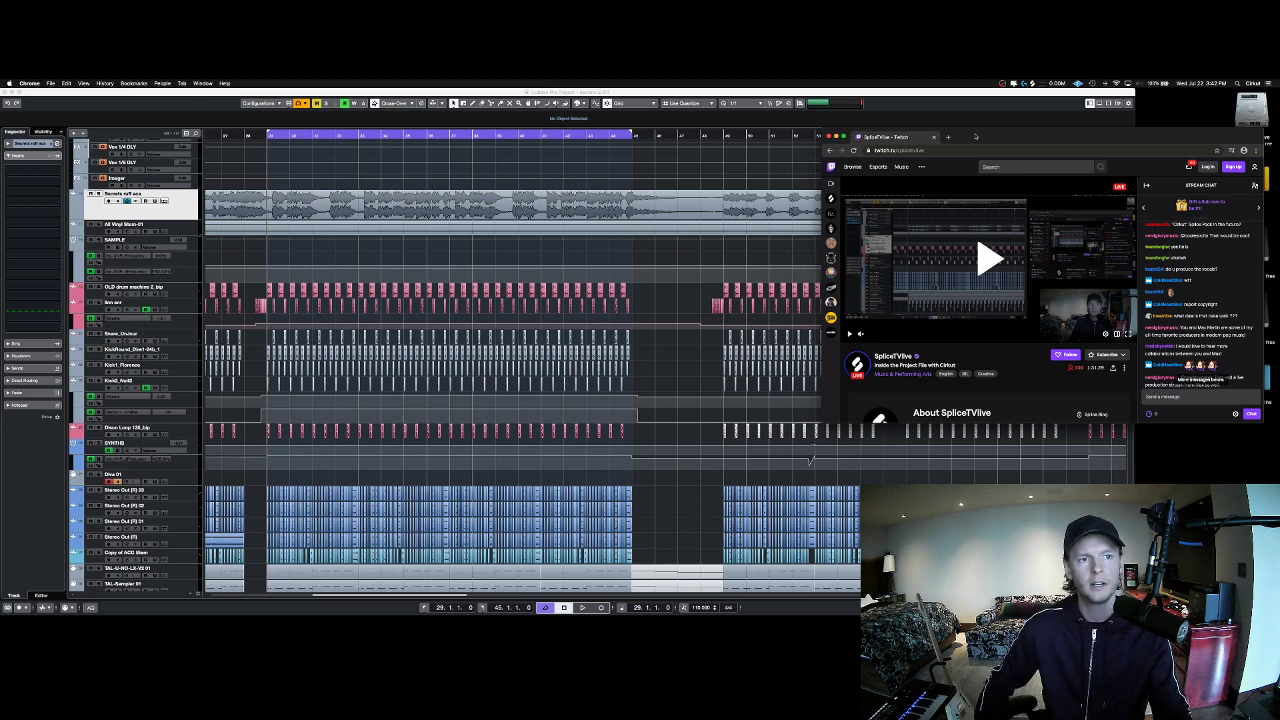
{"action": "left_click_drag", "start_coordinate": [975, 136], "coordinate": [965, 141]}
{"action": "left_click_drag", "start_coordinate": [1249, 146], "coordinate": [1252, 125]}
{"action": "scroll", "coordinate": [977, 298], "scroll_direction": "down", "scroll_amount": 1}
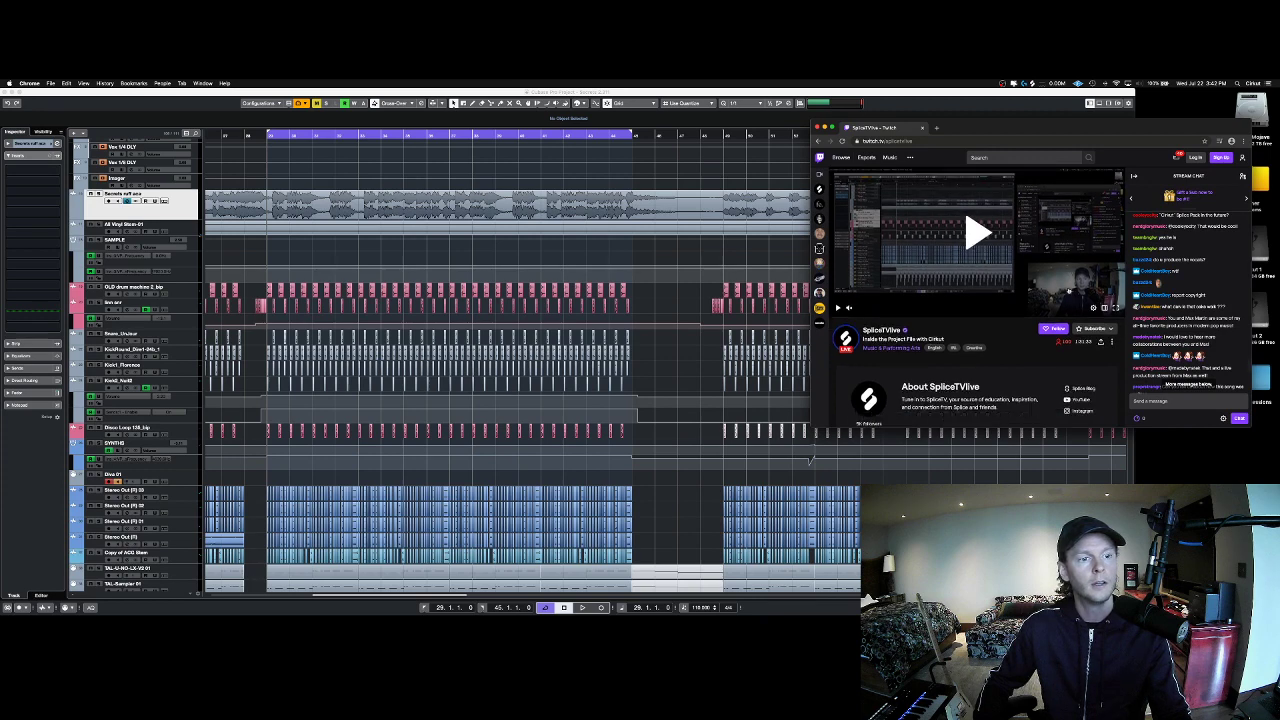
{"action": "scroll", "coordinate": [1157, 321], "scroll_direction": "down", "scroll_amount": 2}
{"action": "left_click", "coordinate": [1188, 383]}
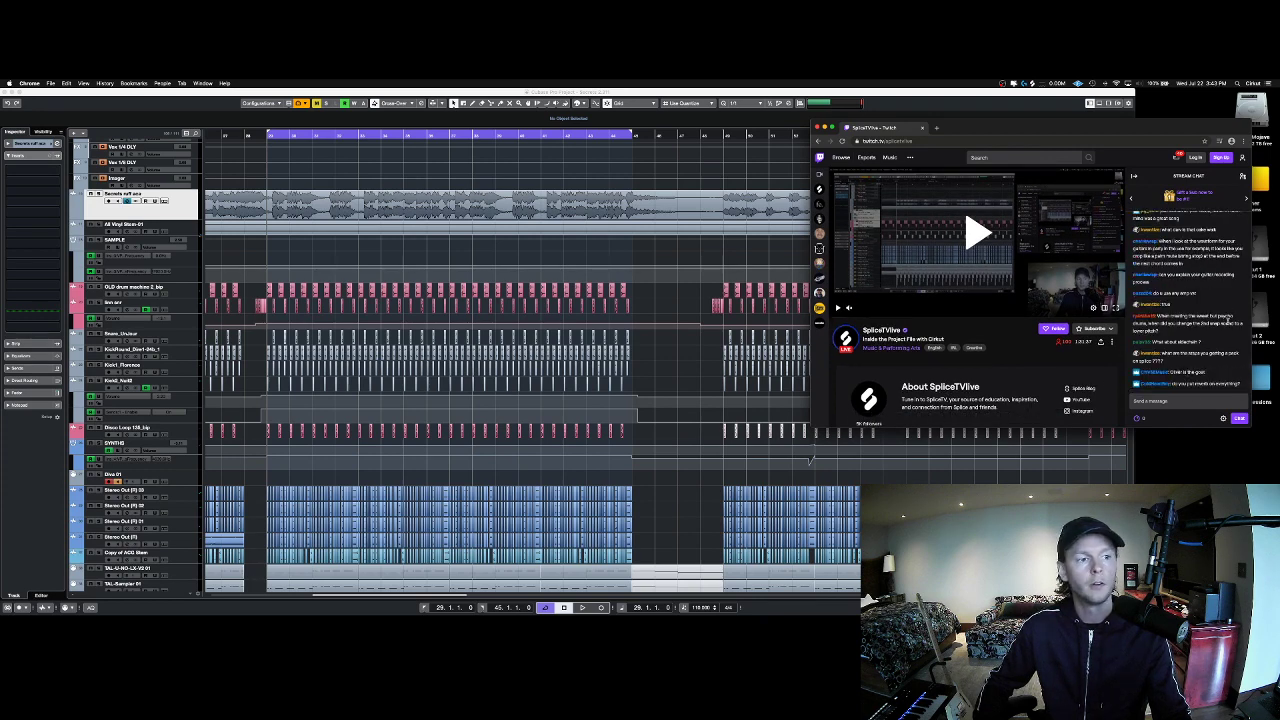
Step: Read the chat questions about guitar waveforms and recording, and return to Cubase with the lower synth and Secrets tracks in view
{"action": "scroll", "coordinate": [1228, 320], "scroll_direction": "up", "scroll_amount": 2}
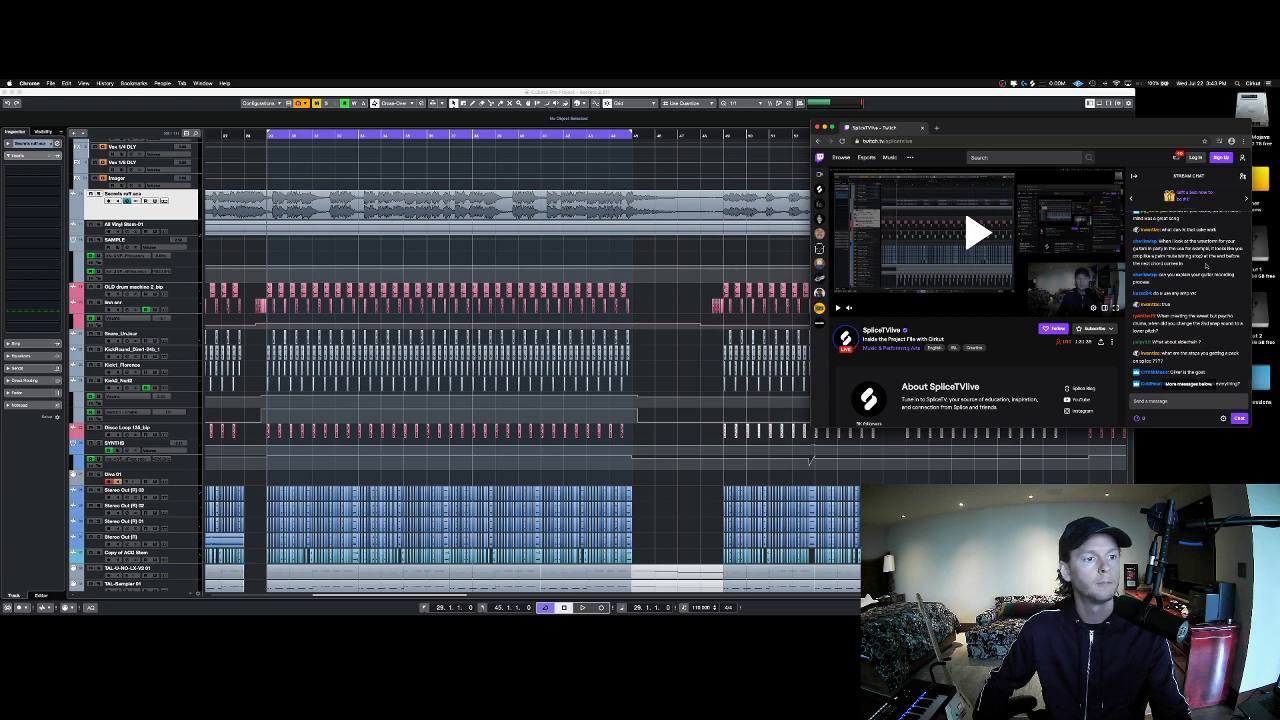
{"action": "scroll", "coordinate": [1200, 270], "scroll_direction": "down", "scroll_amount": 1}
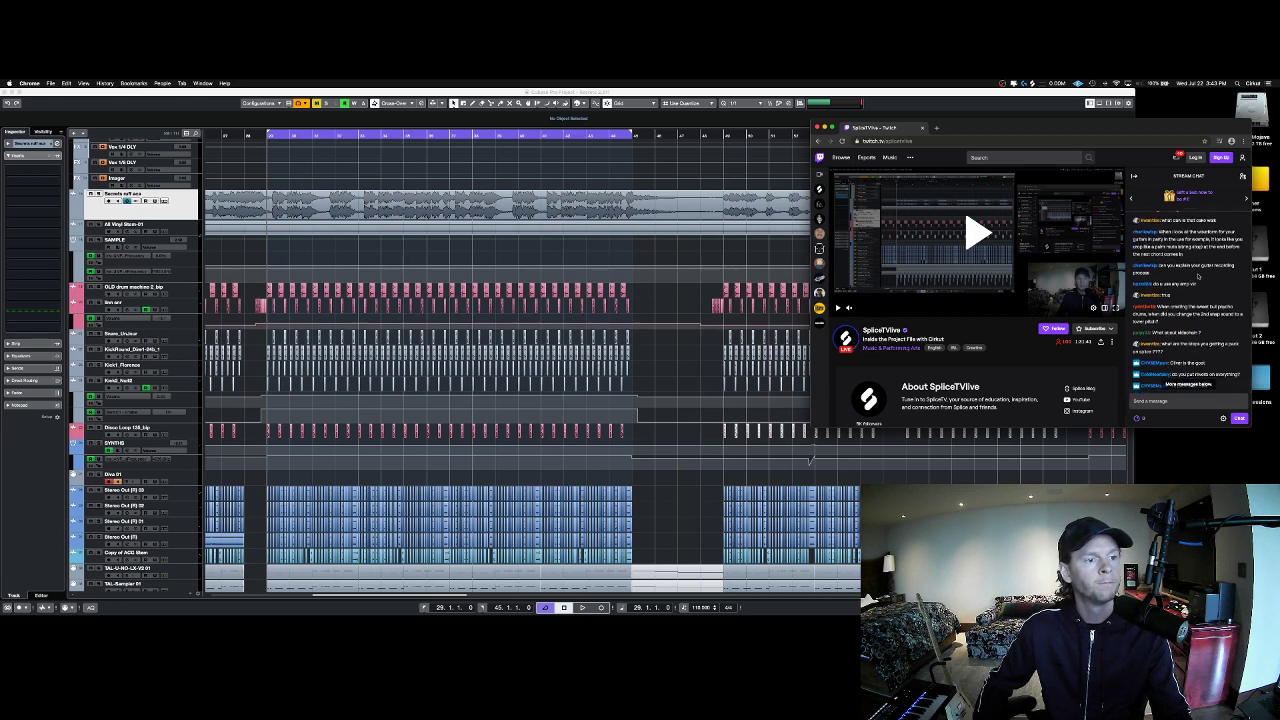
{"action": "scroll", "coordinate": [1195, 270], "scroll_direction": "down", "scroll_amount": 3}
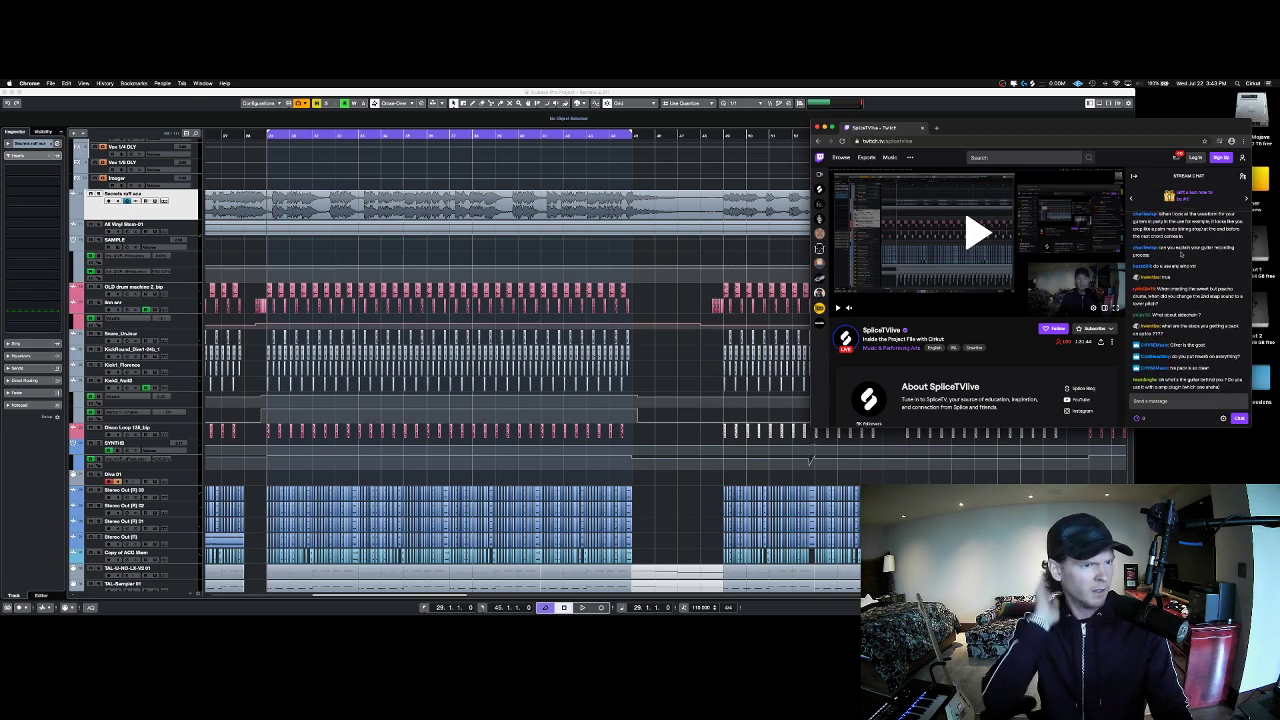
{"action": "scroll", "coordinate": [1181, 254], "scroll_direction": "up", "scroll_amount": 1}
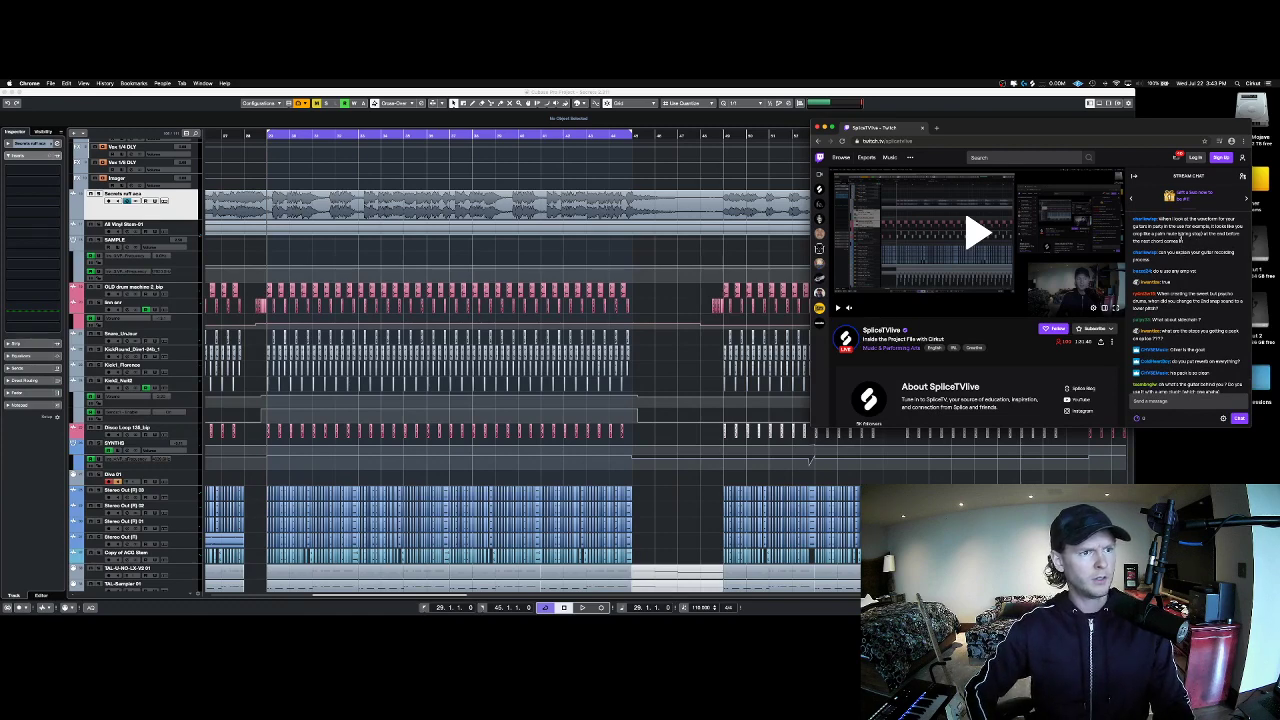
{"action": "scroll", "coordinate": [1187, 231], "scroll_direction": "down", "scroll_amount": 1}
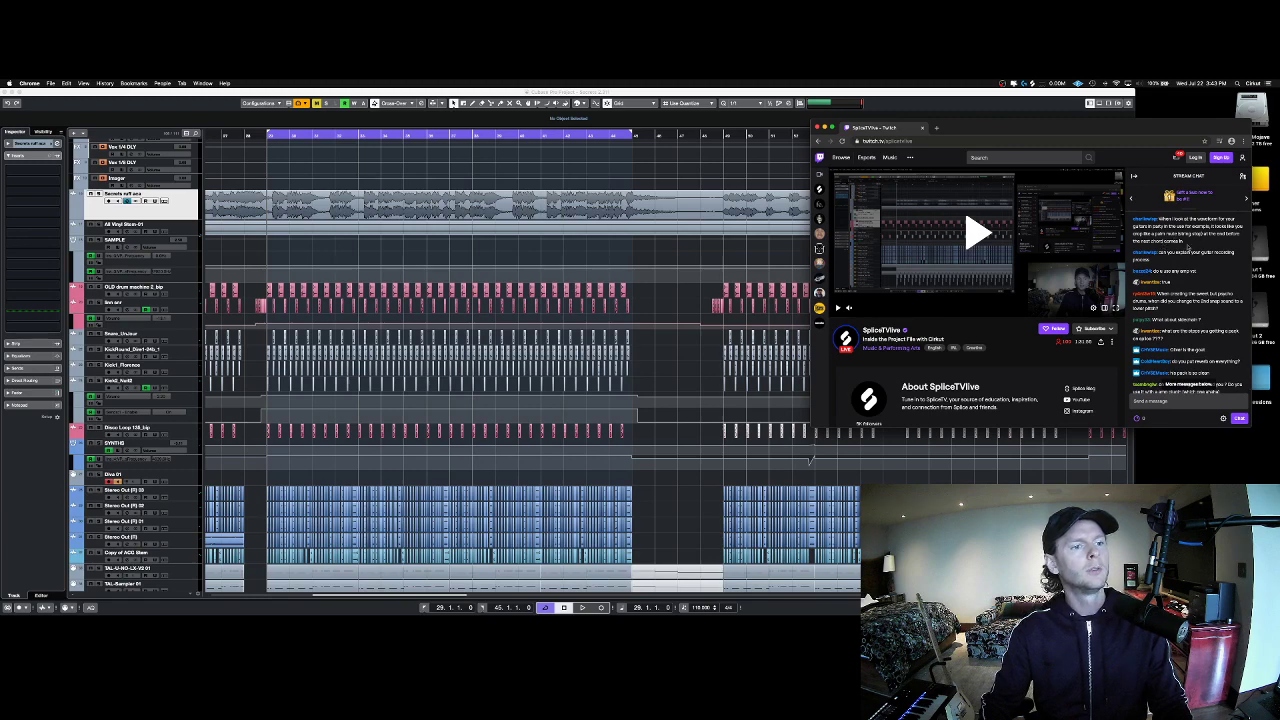
{"action": "scroll", "coordinate": [481, 314], "scroll_direction": "down", "scroll_amount": 5}
{"action": "left_click", "coordinate": [244, 162]}
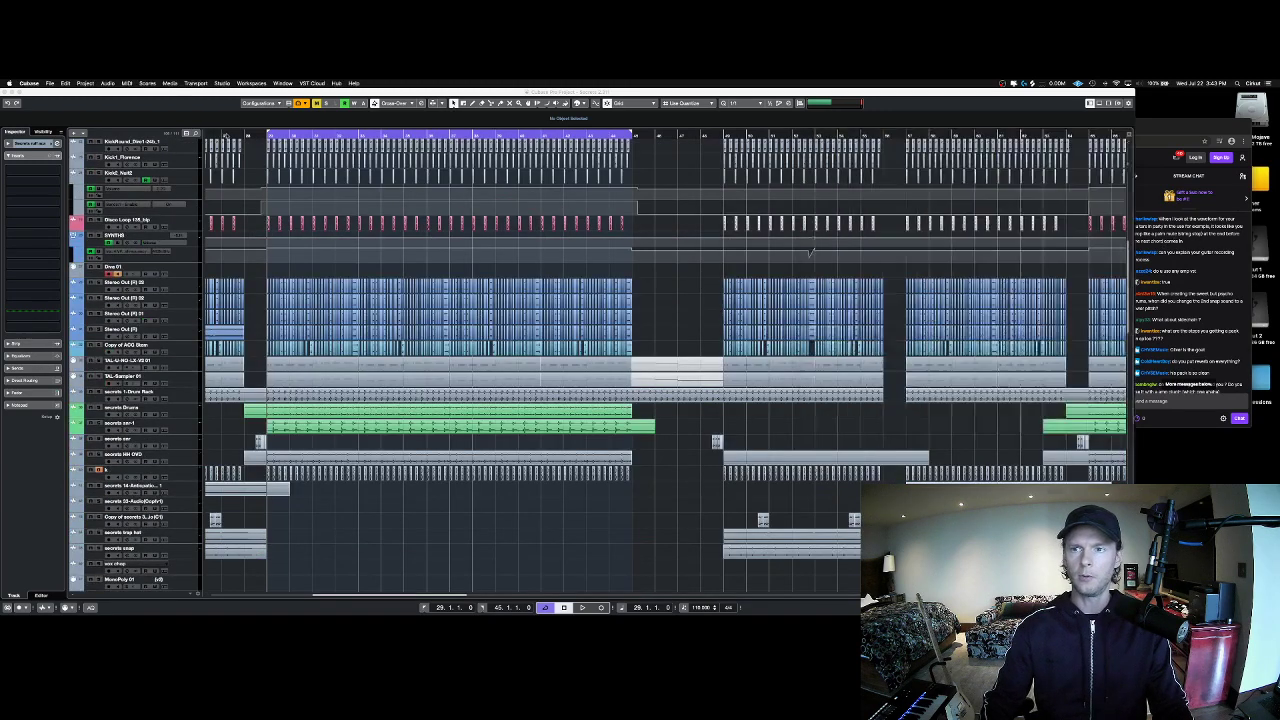
Step: Look through the arrangement from the project start, covering the drum, synth, guitar and VST instrument tracks, for the breakdown section
{"action": "scroll", "coordinate": [244, 162], "scroll_direction": "left", "scroll_amount": 10}
{"action": "scroll", "coordinate": [643, 184], "scroll_direction": "down", "scroll_amount": 15}
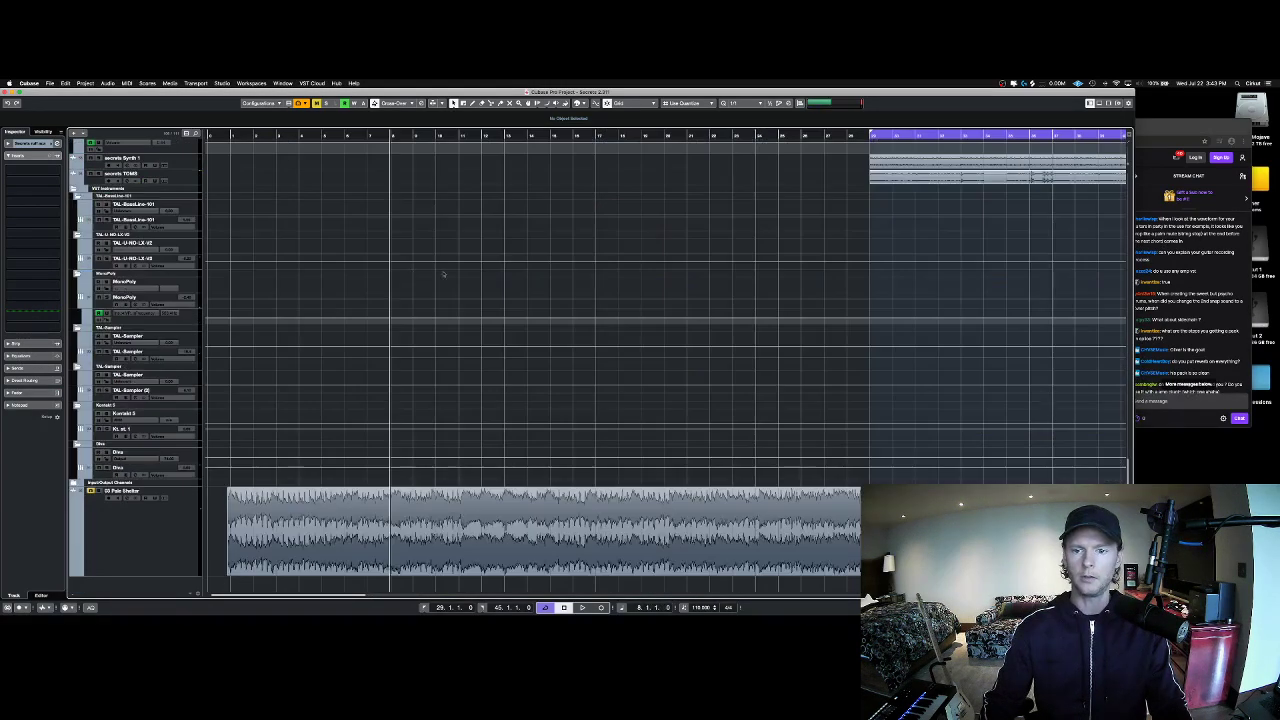
{"action": "scroll", "coordinate": [606, 185], "scroll_direction": "up", "scroll_amount": 8}
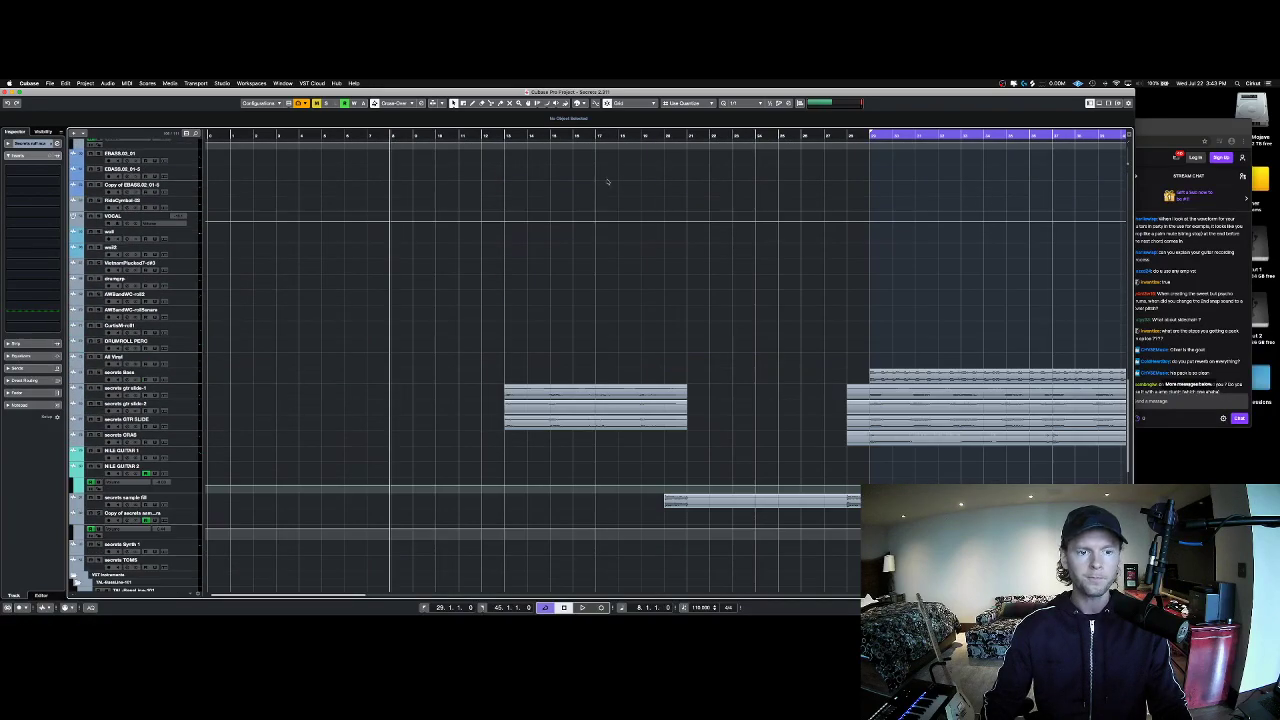
{"action": "key", "text": "g"}
{"action": "key", "text": "g"}
{"action": "scroll", "coordinate": [606, 189], "scroll_direction": "up", "scroll_amount": 8}
{"action": "scroll", "coordinate": [392, 181], "scroll_direction": "up", "scroll_amount": 2}
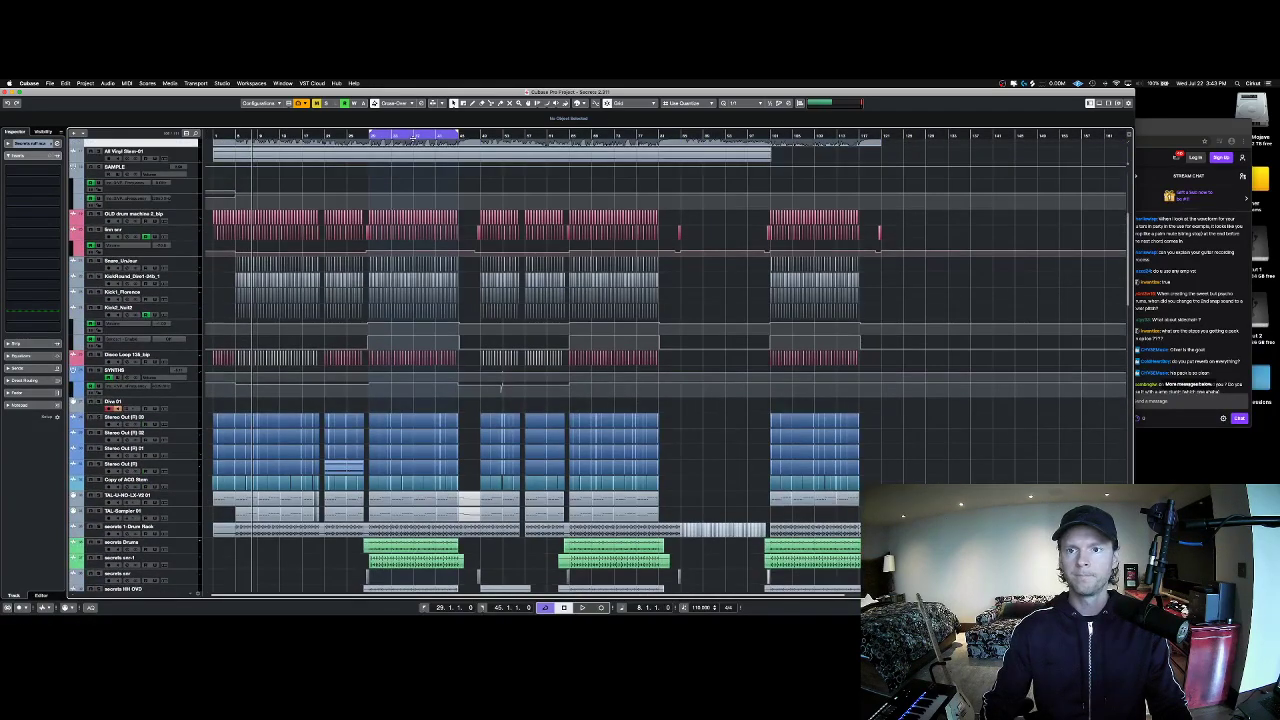
{"action": "scroll", "coordinate": [411, 188], "scroll_direction": "up", "scroll_amount": 3}
{"action": "scroll", "coordinate": [411, 189], "scroll_direction": "down", "scroll_amount": 15}
{"action": "scroll", "coordinate": [420, 200], "scroll_direction": "up", "scroll_amount": 10}
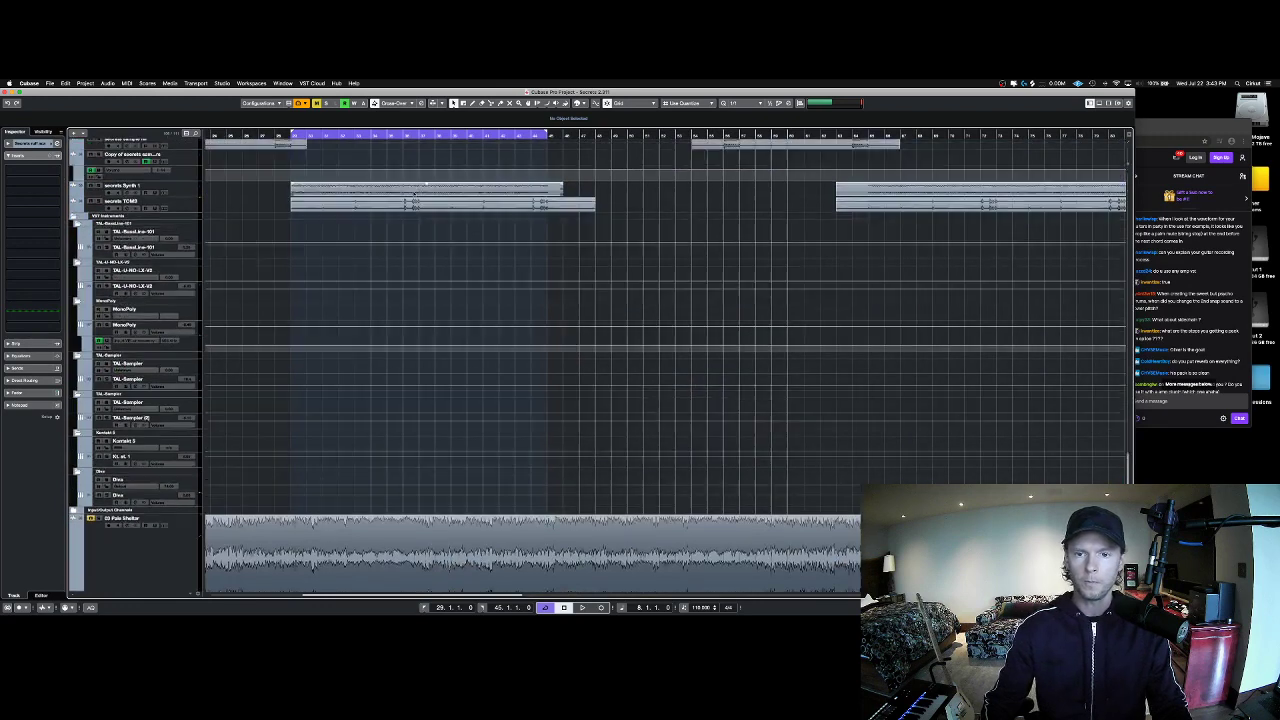
{"action": "scroll", "coordinate": [457, 238], "scroll_direction": "up", "scroll_amount": 1}
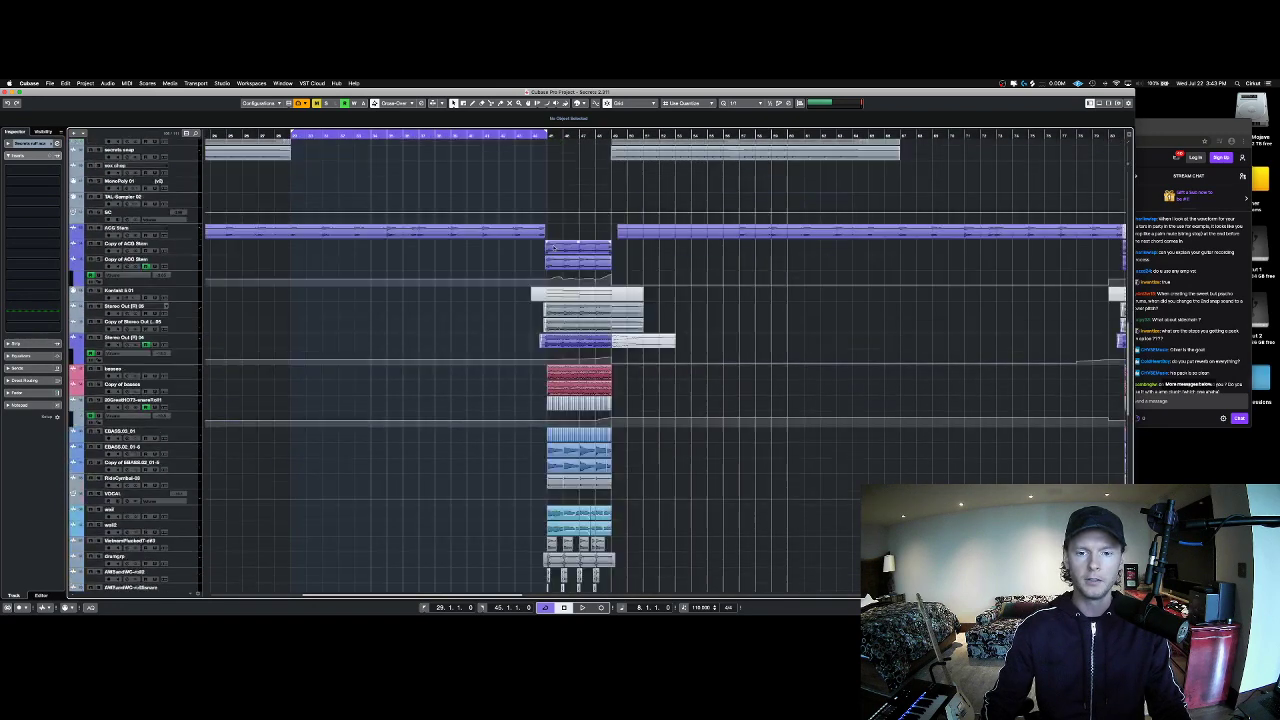
Step: Set the cycle range to bars 45 to 49 around the breakdown and place the playback position at bar 45
{"action": "left_click_drag", "start_coordinate": [595, 135], "coordinate": [592, 207]}
{"action": "scroll", "coordinate": [592, 207], "scroll_direction": "down", "scroll_amount": 4}
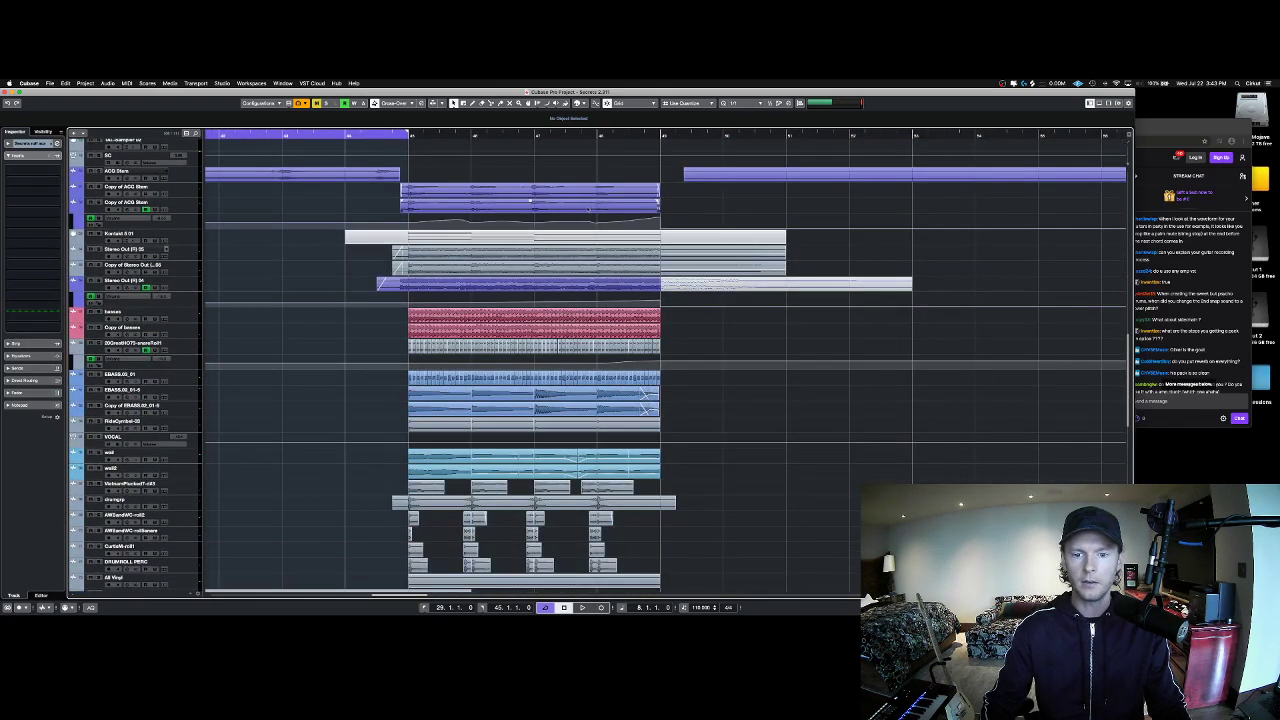
{"action": "scroll", "coordinate": [181, 433], "scroll_direction": "down", "scroll_amount": 1}
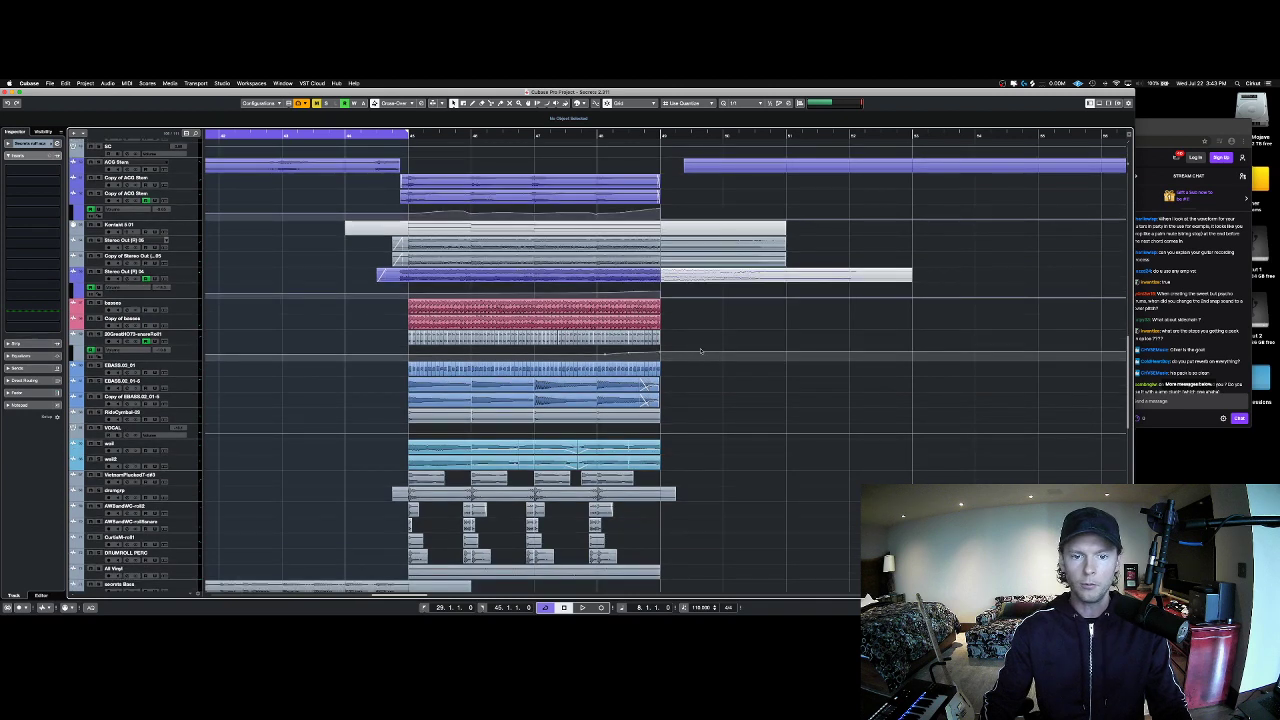
{"action": "left_click", "coordinate": [656, 136], "text": "alt"}
{"action": "left_click", "coordinate": [410, 136], "text": "super"}
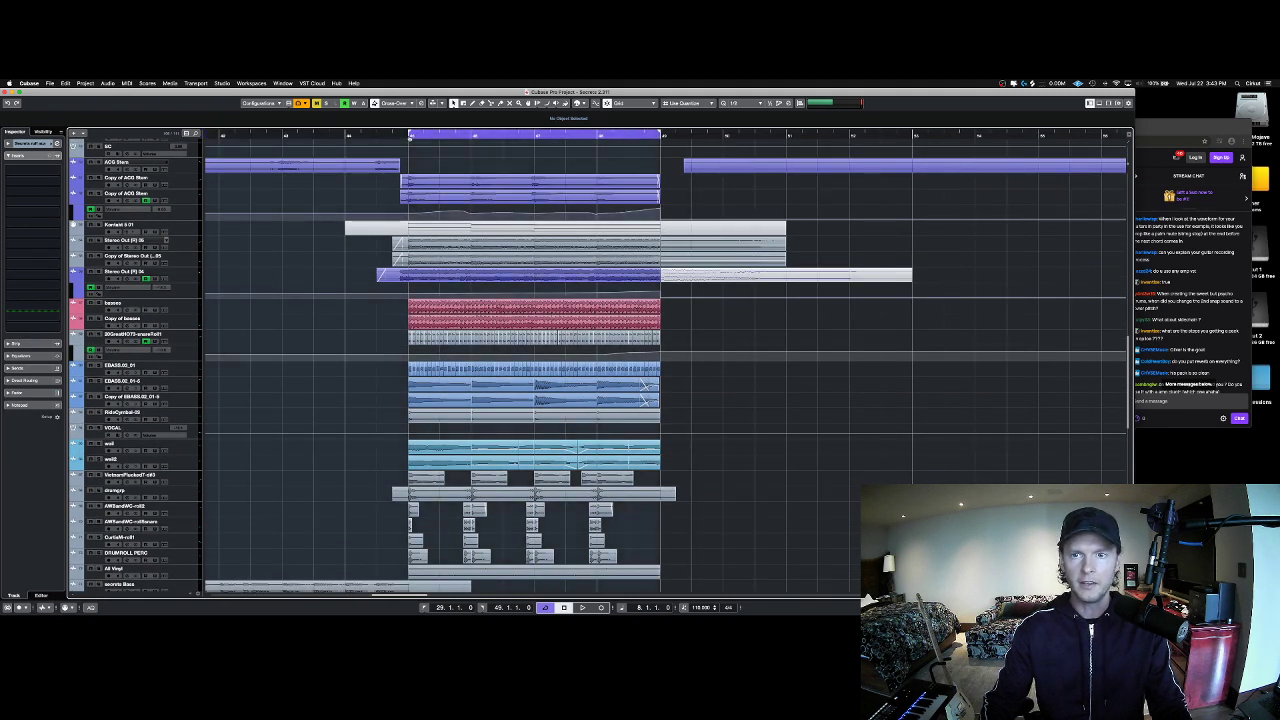
{"action": "left_click", "coordinate": [408, 137]}
Step: Briefly play the breakdown while selecting the purple Stereo Out track, an EBASS track and the VOCAL track, and stop playback
{"action": "left_click", "coordinate": [120, 271]}
{"action": "key", "text": "space"}
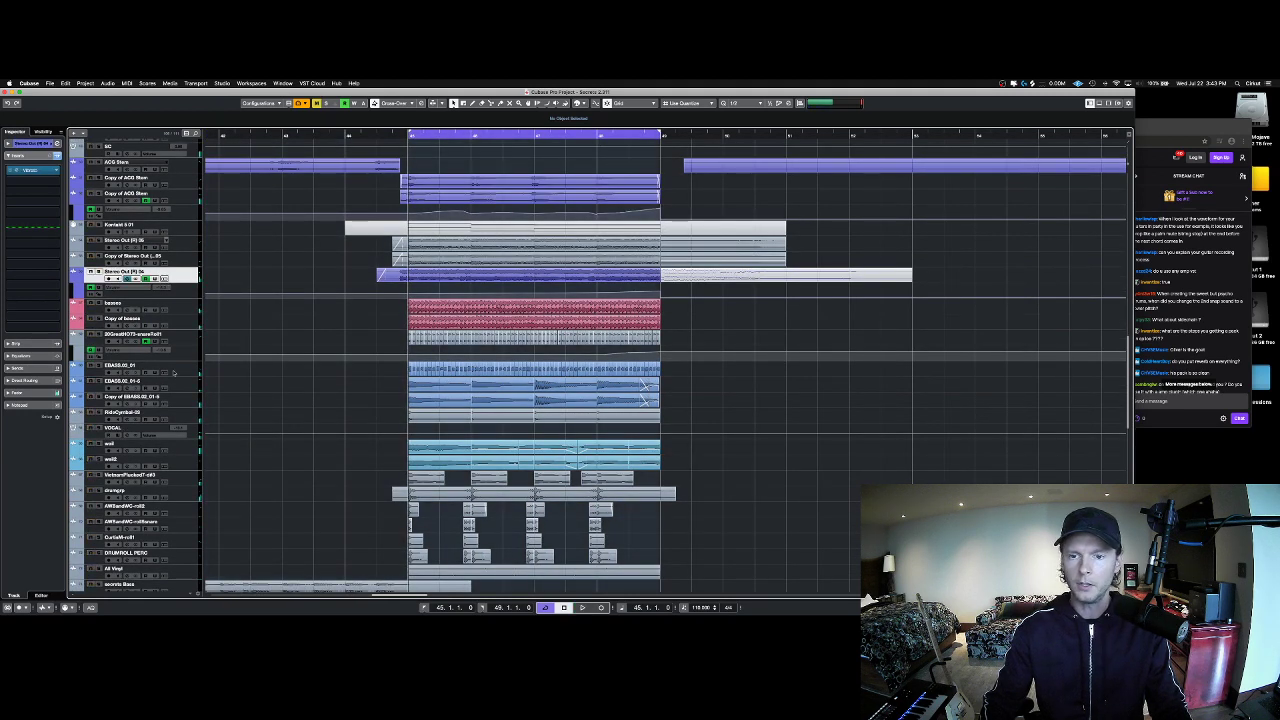
{"action": "left_click", "coordinate": [130, 383]}
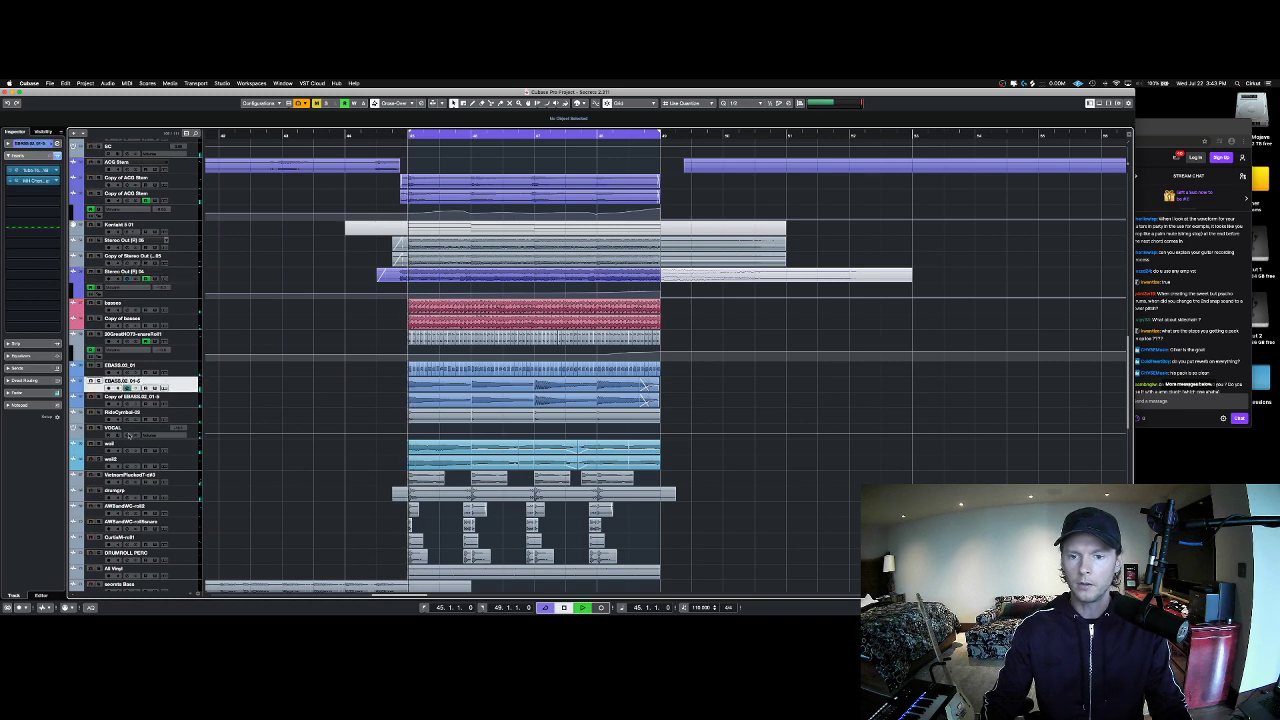
{"action": "left_click", "coordinate": [132, 432]}
{"action": "key", "text": "space"}
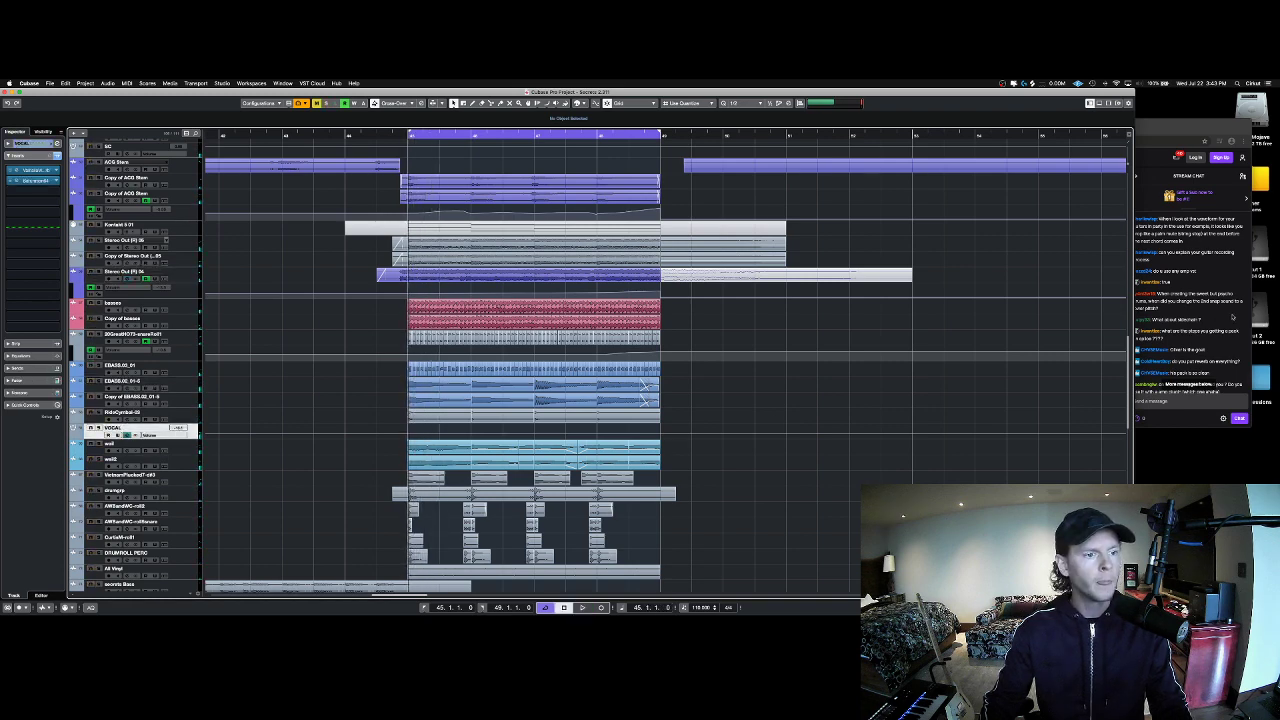
Step: Switch to the Twitch stream chat in Chrome and read back to the question about the guitar recording process, highlighting it briefly
{"action": "left_click", "coordinate": [1161, 381]}
{"action": "scroll", "coordinate": [1166, 358], "scroll_direction": "up", "scroll_amount": 3}
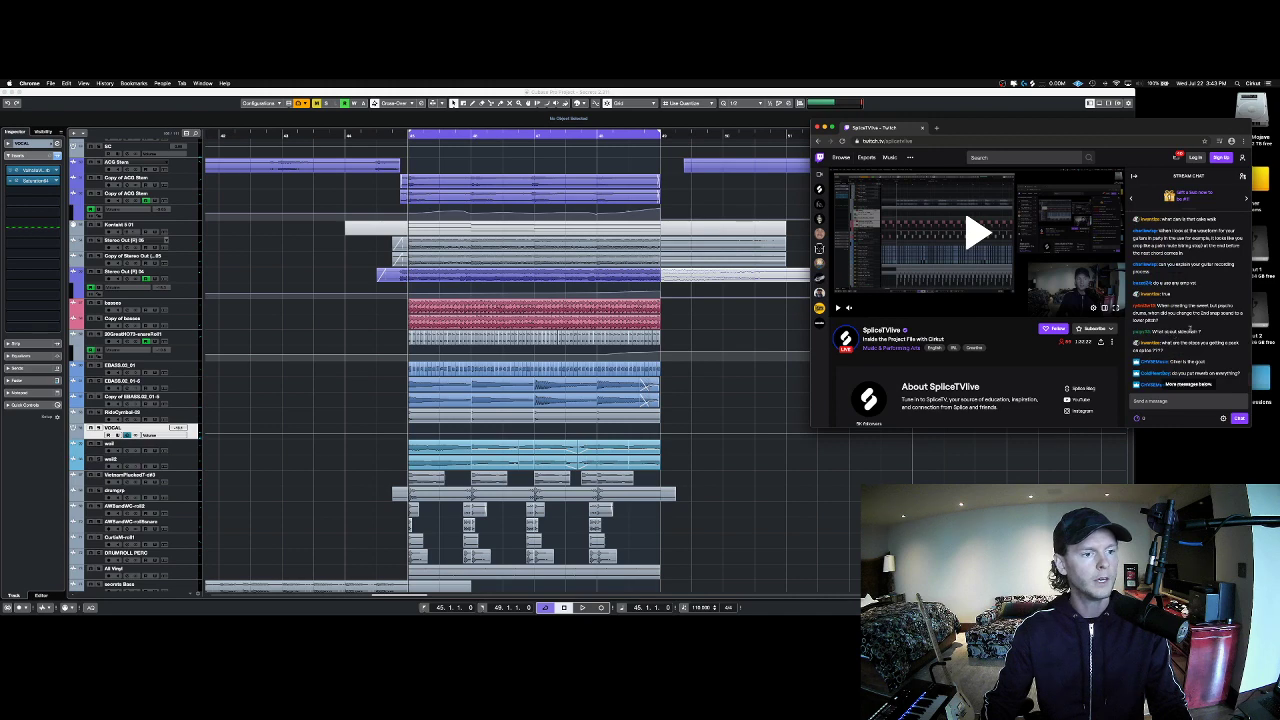
{"action": "scroll", "coordinate": [1190, 330], "scroll_direction": "up", "scroll_amount": 4}
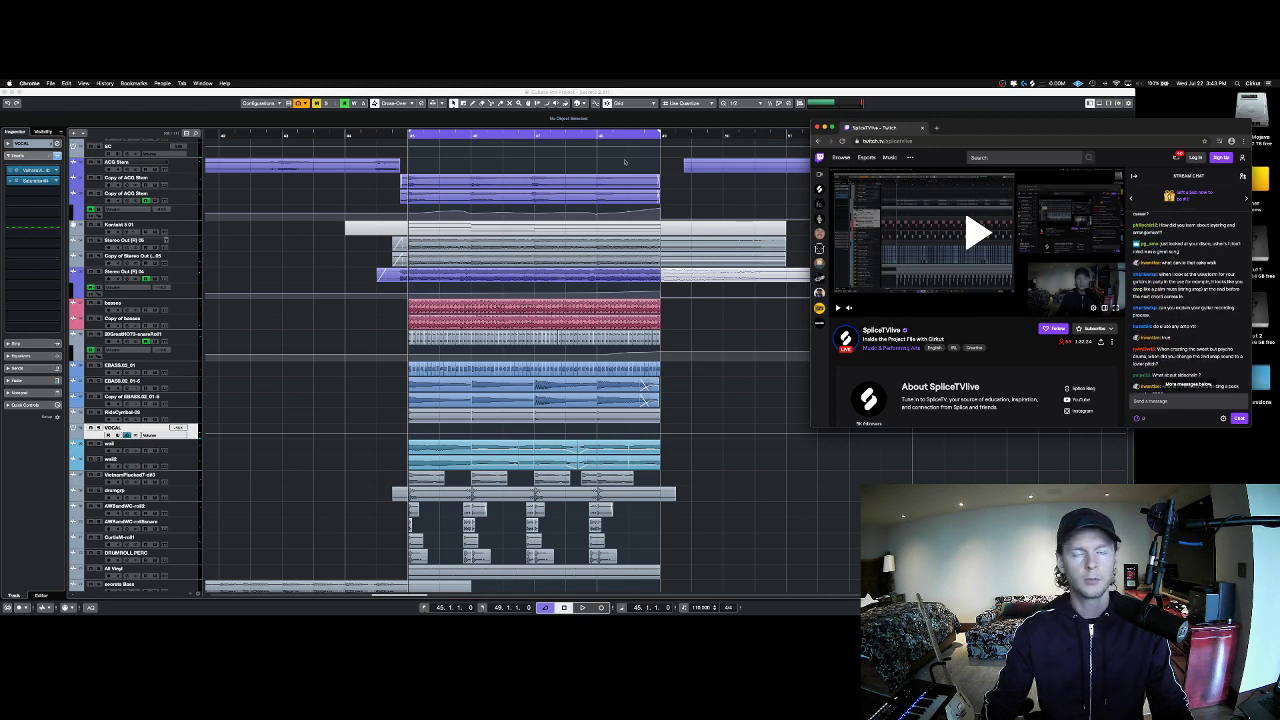
{"action": "scroll", "coordinate": [1181, 296], "scroll_direction": "down", "scroll_amount": 5}
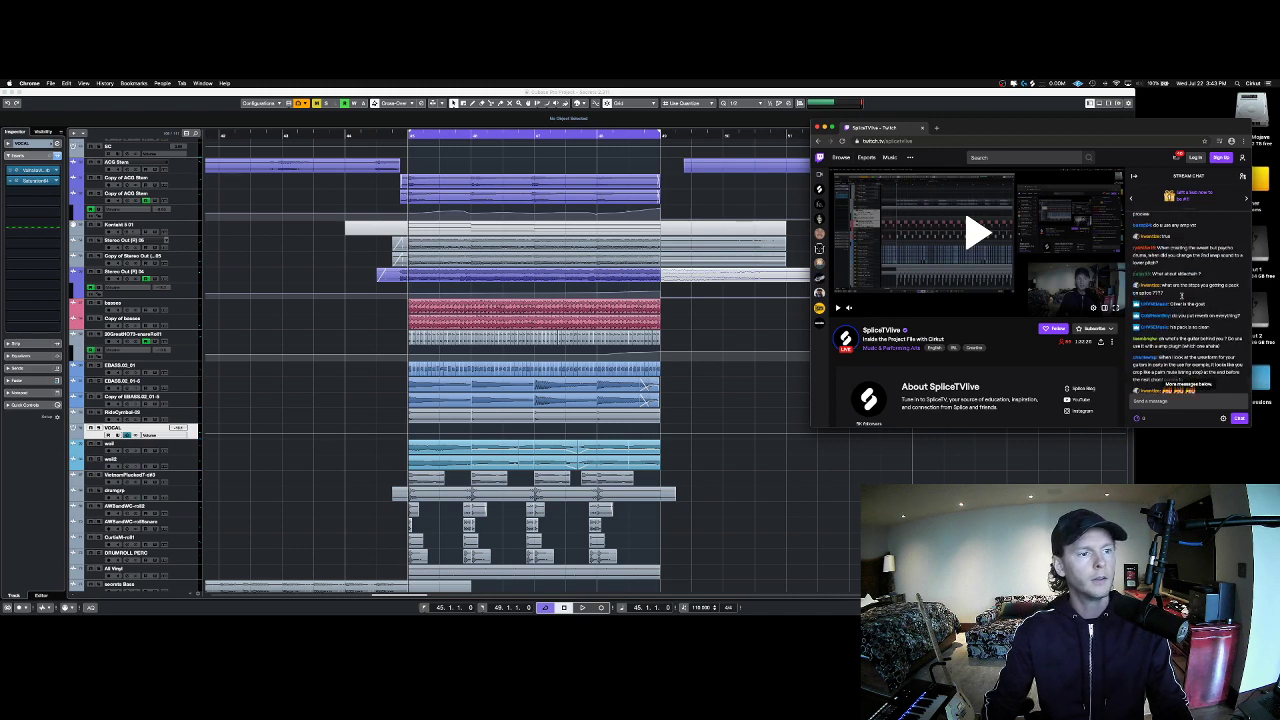
{"action": "scroll", "coordinate": [1181, 295], "scroll_direction": "up", "scroll_amount": 1}
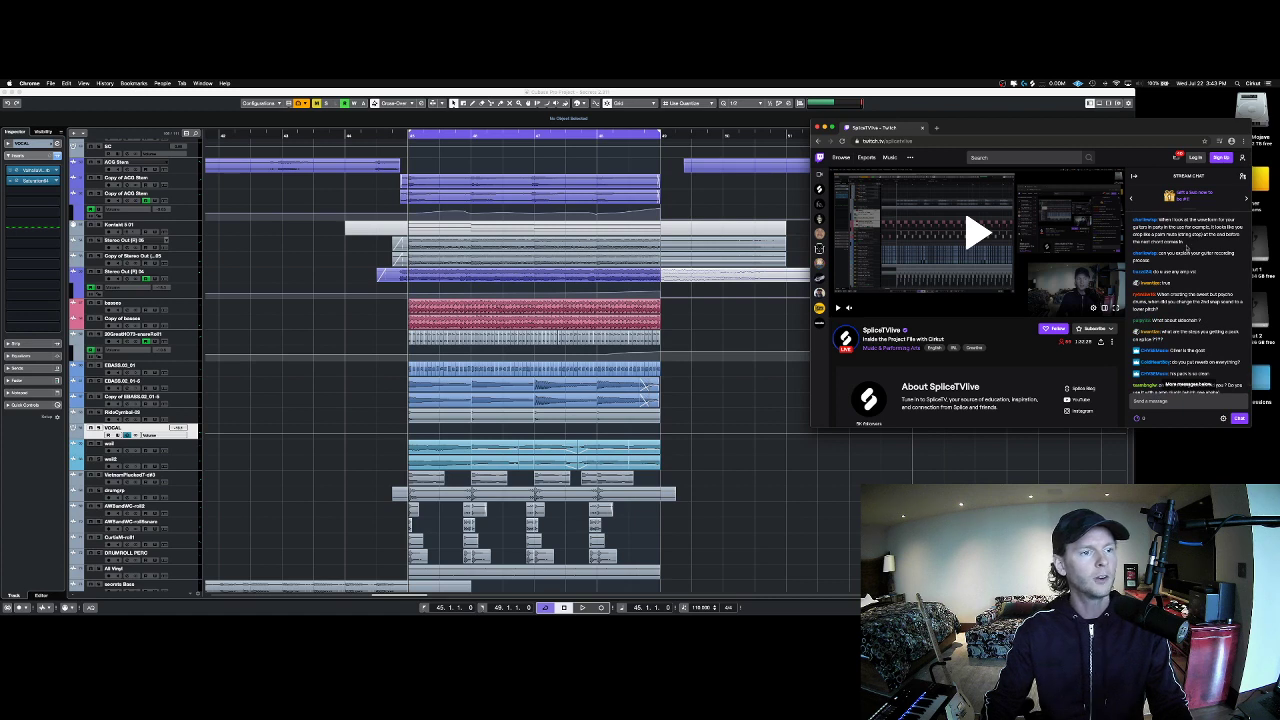
{"action": "scroll", "coordinate": [1186, 220], "scroll_direction": "down", "scroll_amount": 2}
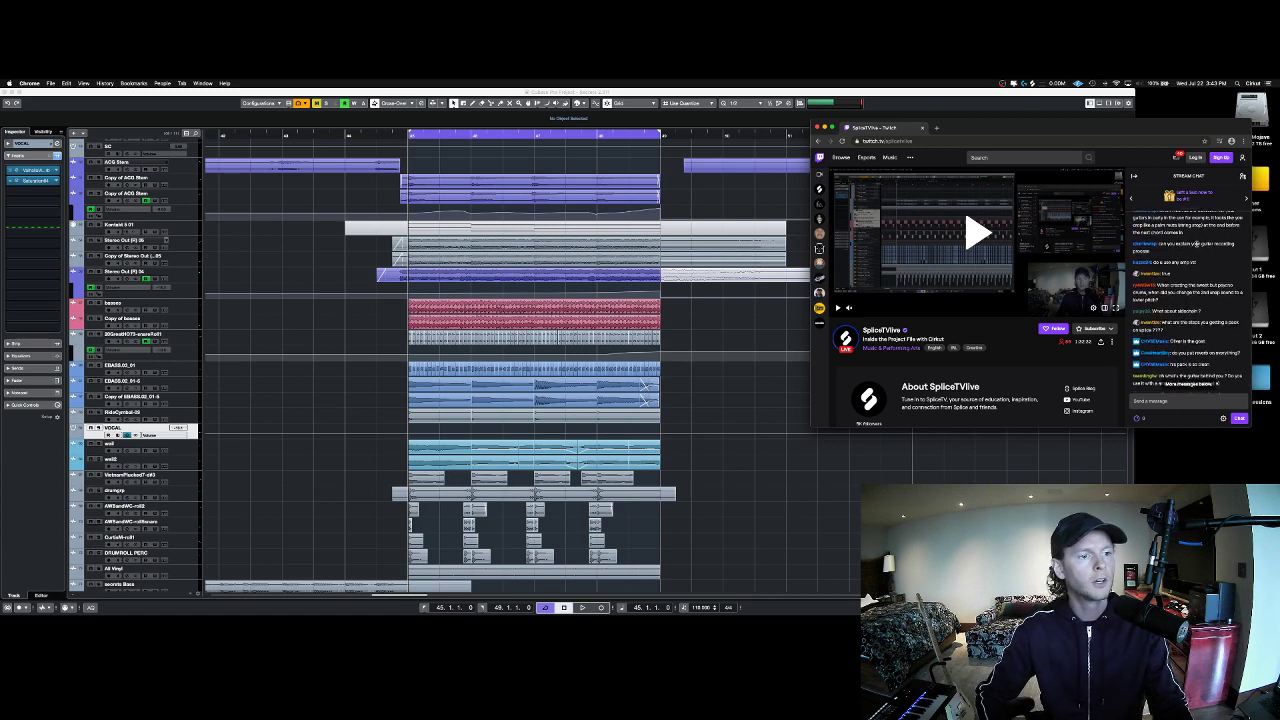
{"action": "left_click_drag", "start_coordinate": [1198, 250], "coordinate": [1165, 250]}
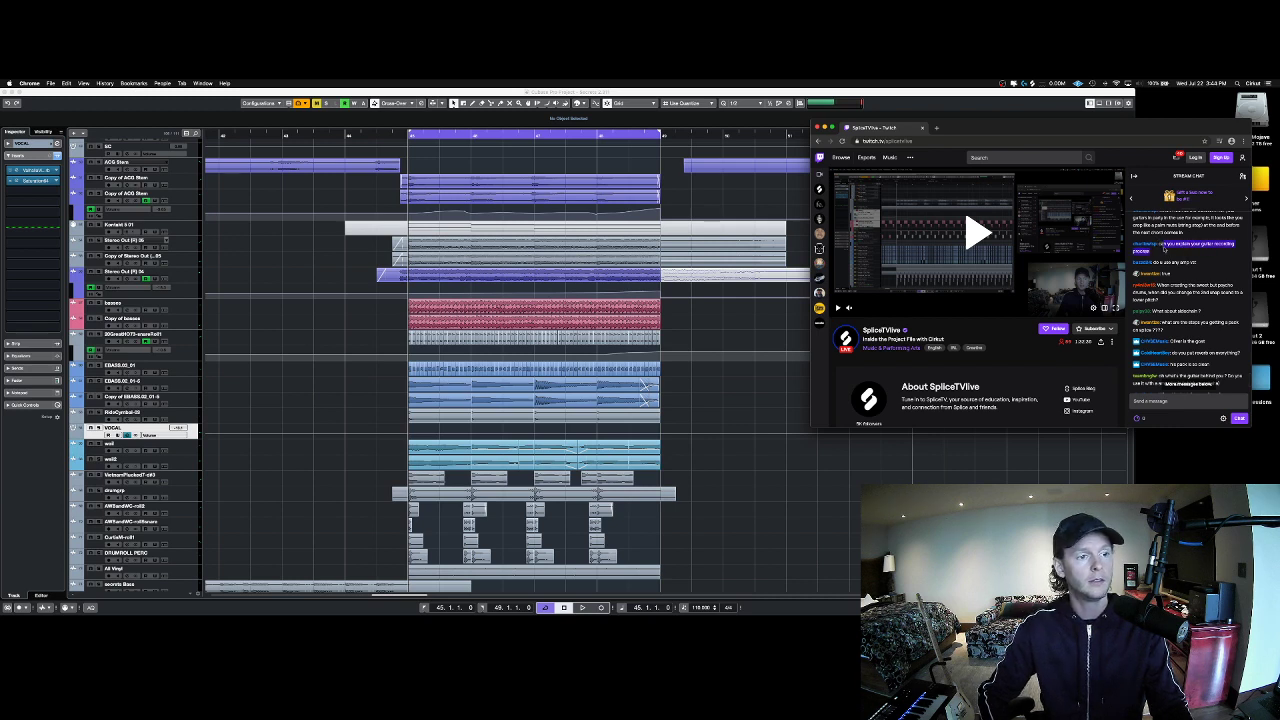
{"action": "left_click", "coordinate": [1165, 250]}
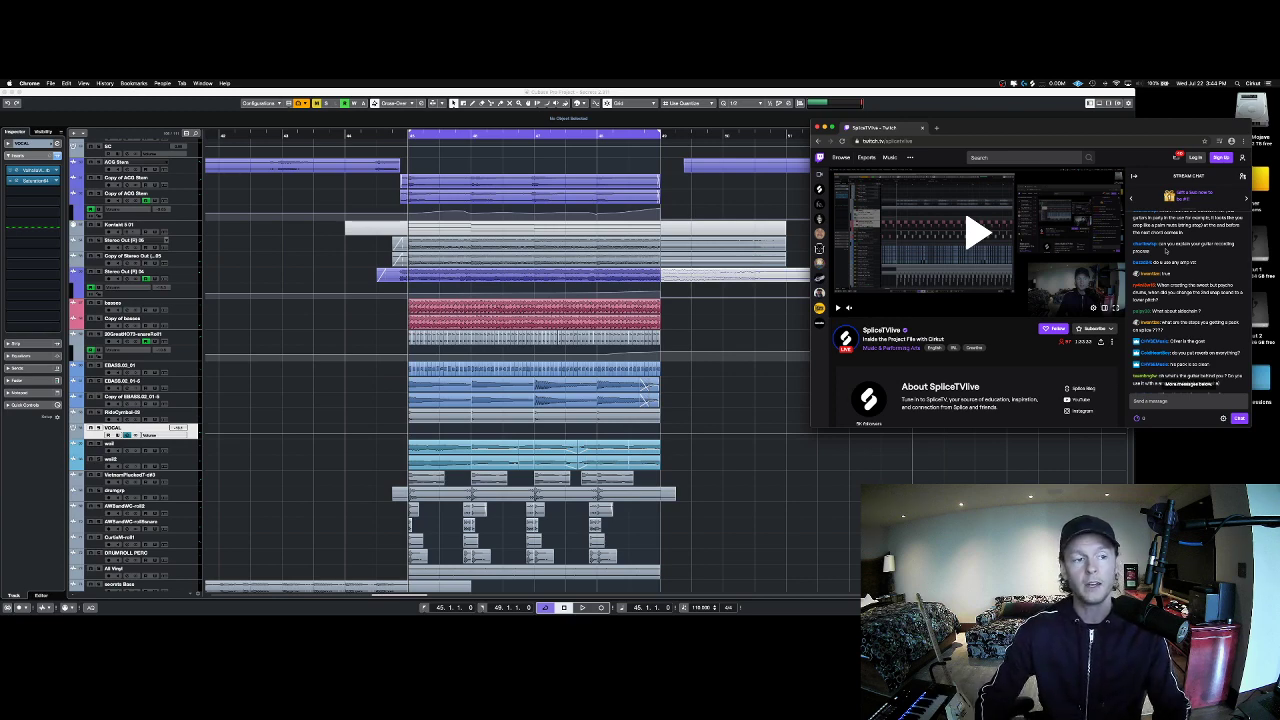
Step: Shift the Twitch window slightly lower and read the chat questions following the guitar recording one
{"action": "left_click_drag", "start_coordinate": [1023, 128], "coordinate": [1048, 152]}
{"action": "left_click", "coordinate": [1078, 111]}
{"action": "key", "text": "super+Tab"}
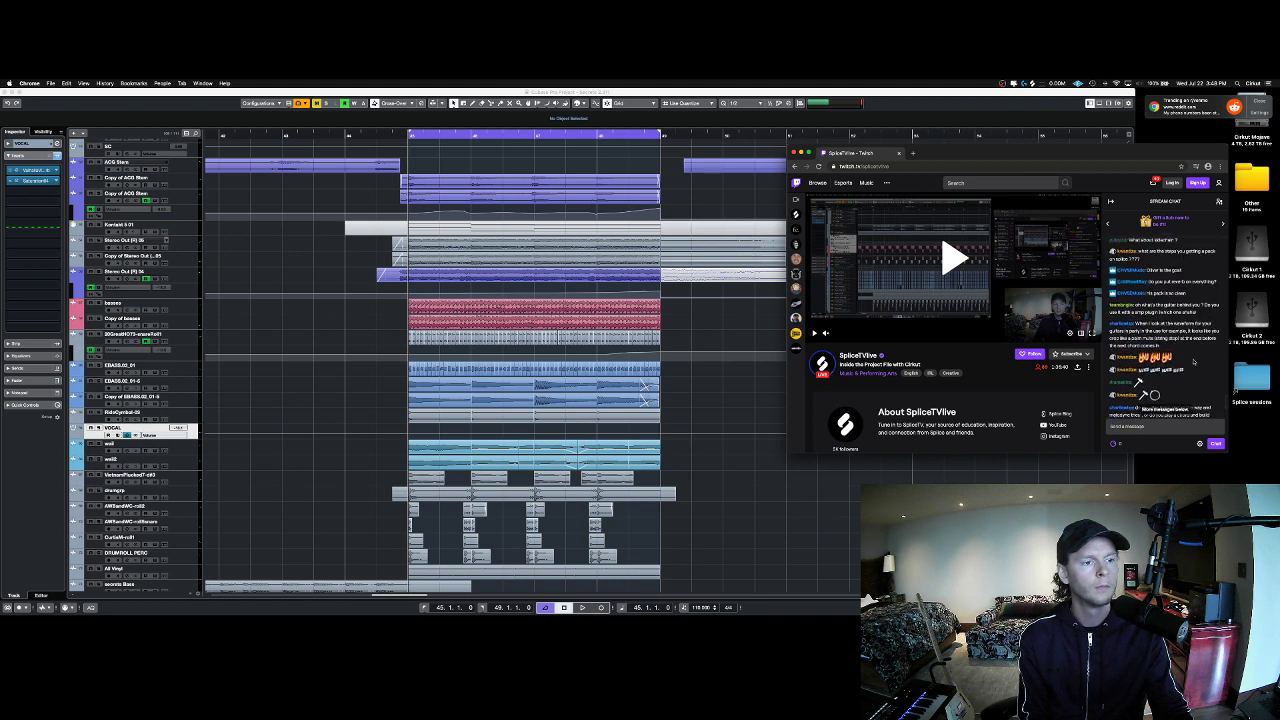
{"action": "scroll", "coordinate": [1167, 288], "scroll_direction": "up", "scroll_amount": 1}
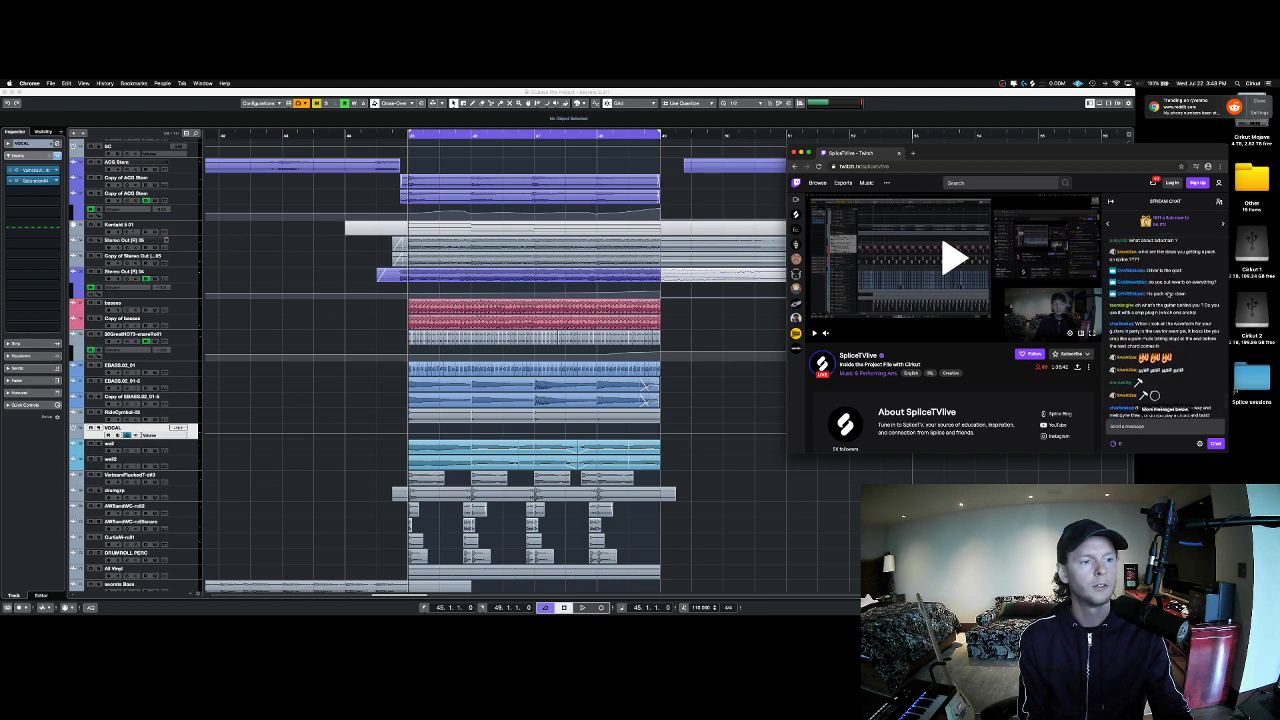
{"action": "scroll", "coordinate": [1223, 334], "scroll_direction": "down", "scroll_amount": 1}
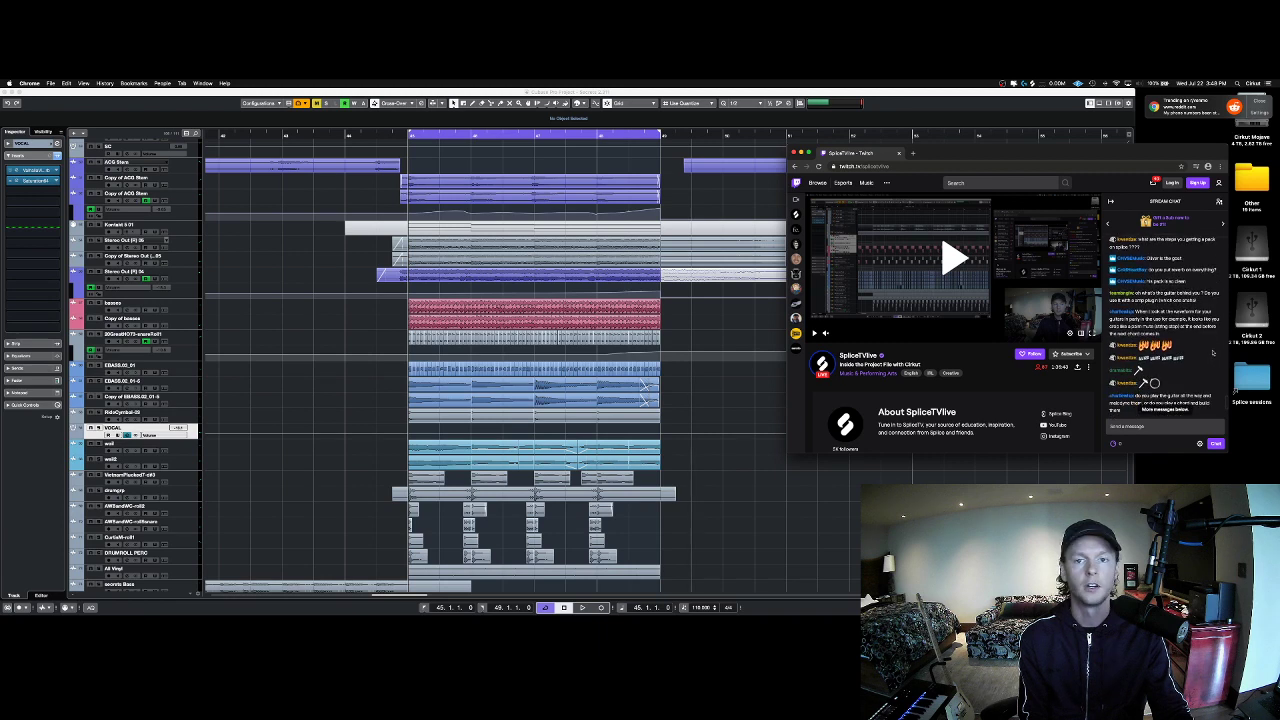
{"action": "scroll", "coordinate": [1212, 350], "scroll_direction": "down", "scroll_amount": 2}
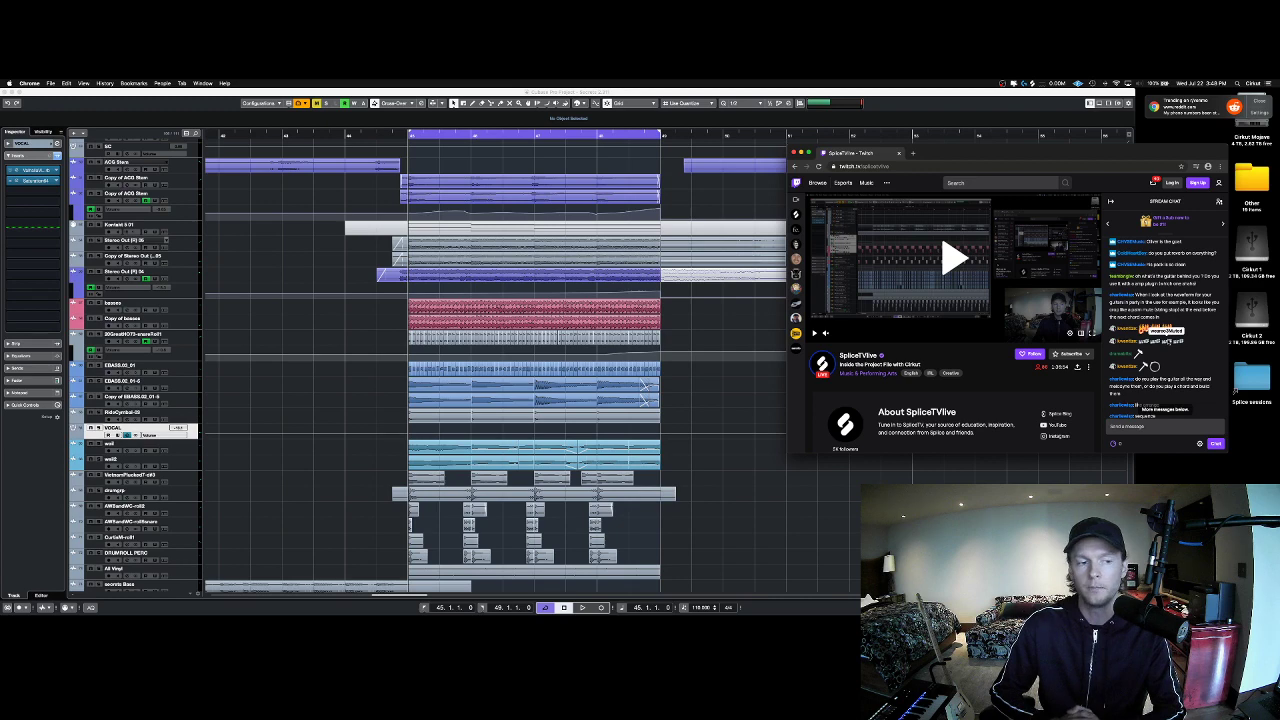
Step: Nudge the Twitch window and read the chat questions about using reverb on everything and the guitar in the room
{"action": "left_click_drag", "start_coordinate": [1134, 152], "coordinate": [1129, 152]}
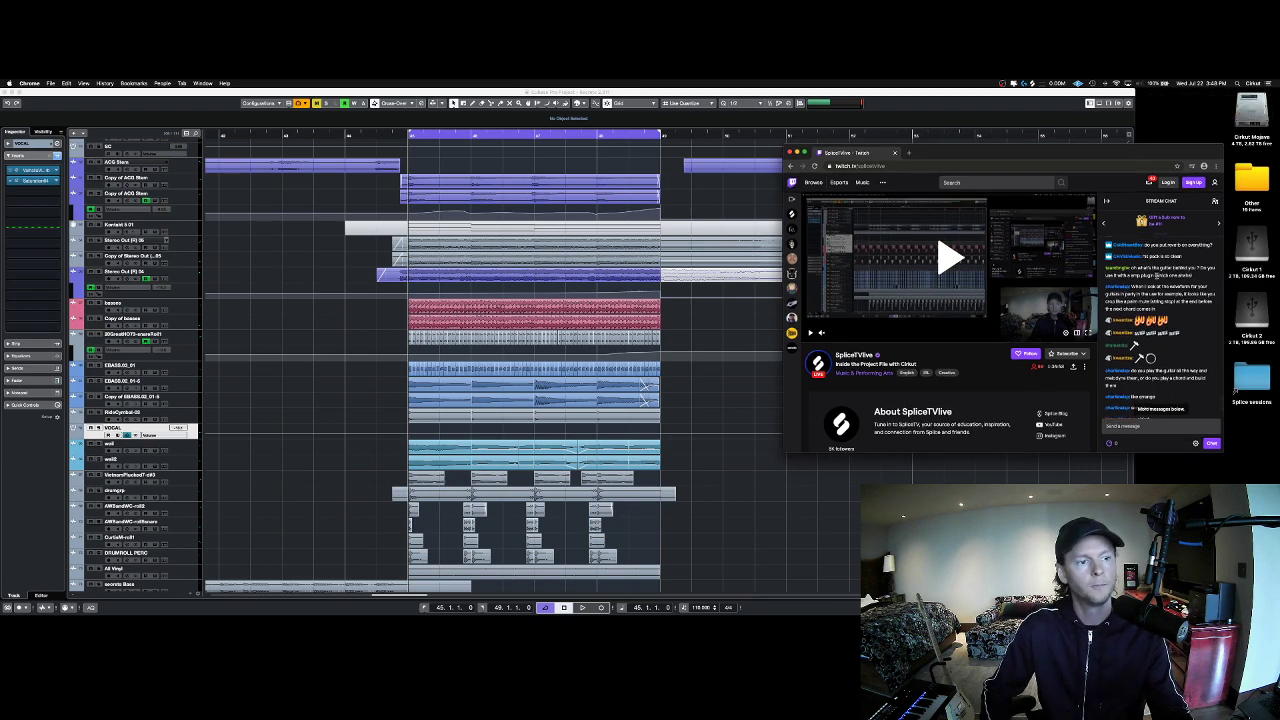
{"action": "scroll", "coordinate": [1167, 277], "scroll_direction": "up", "scroll_amount": 2}
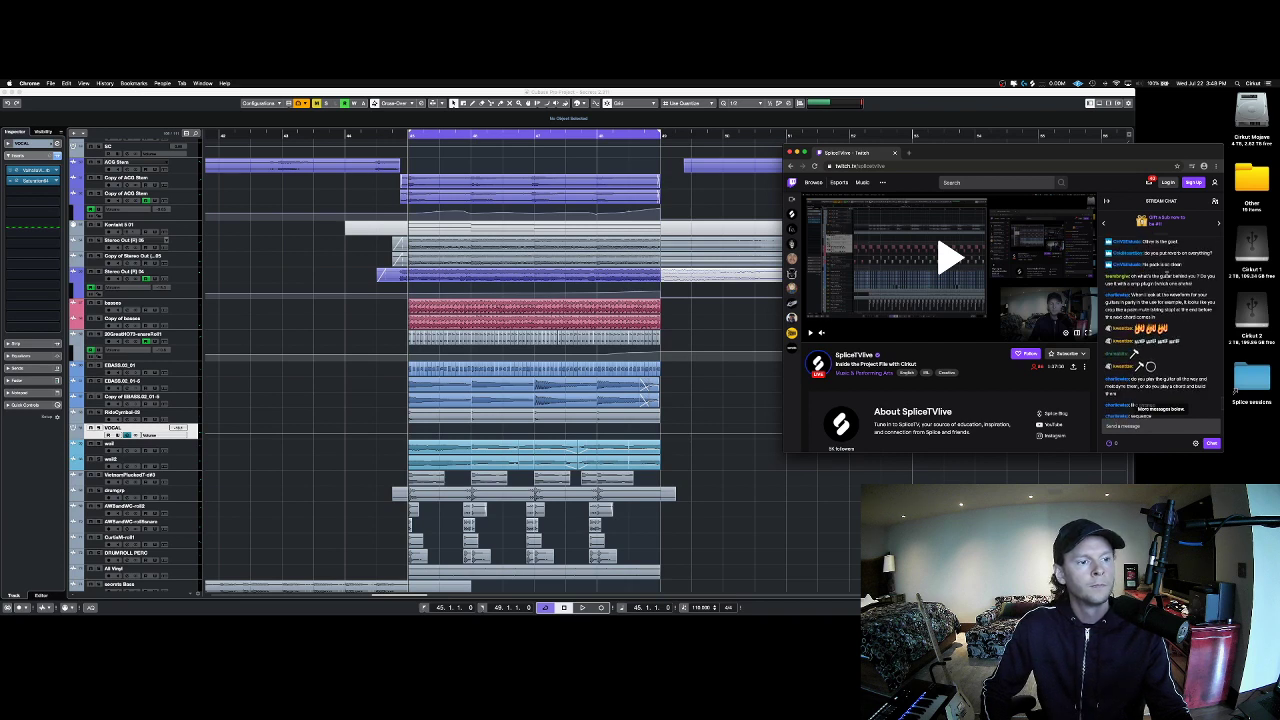
{"action": "scroll", "coordinate": [1155, 261], "scroll_direction": "up", "scroll_amount": 1}
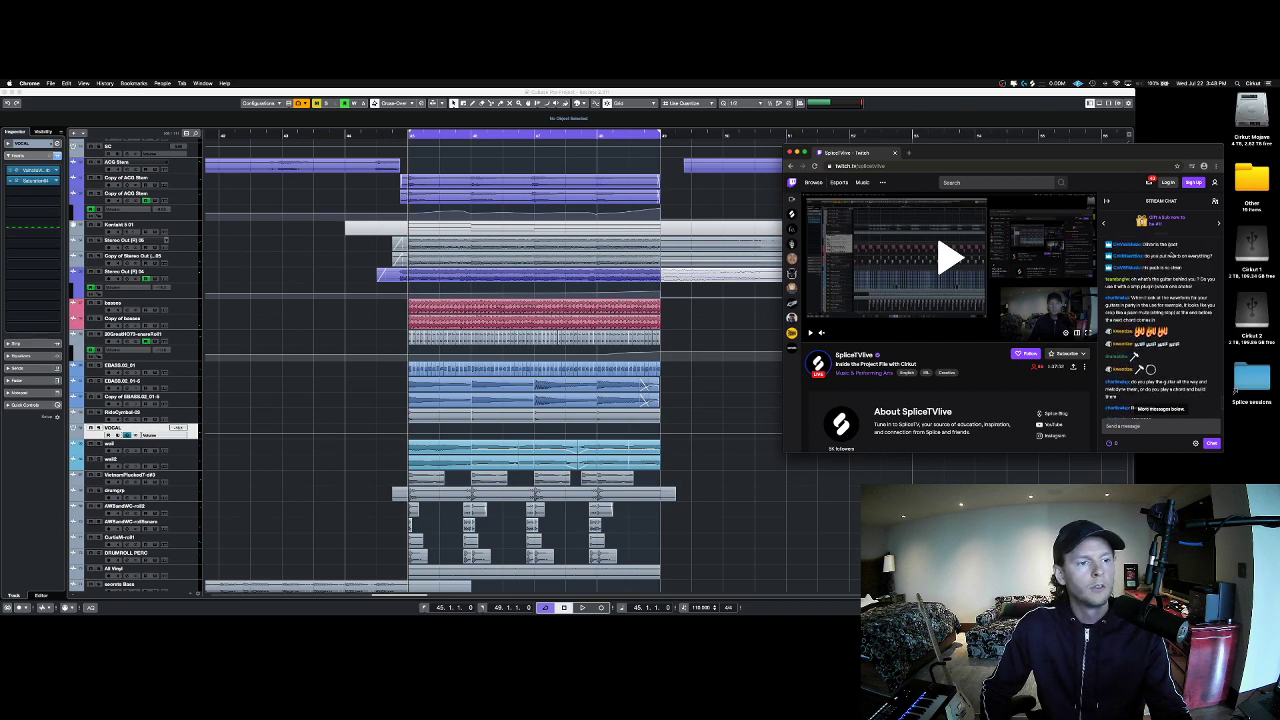
{"action": "scroll", "coordinate": [1164, 265], "scroll_direction": "down", "scroll_amount": 1}
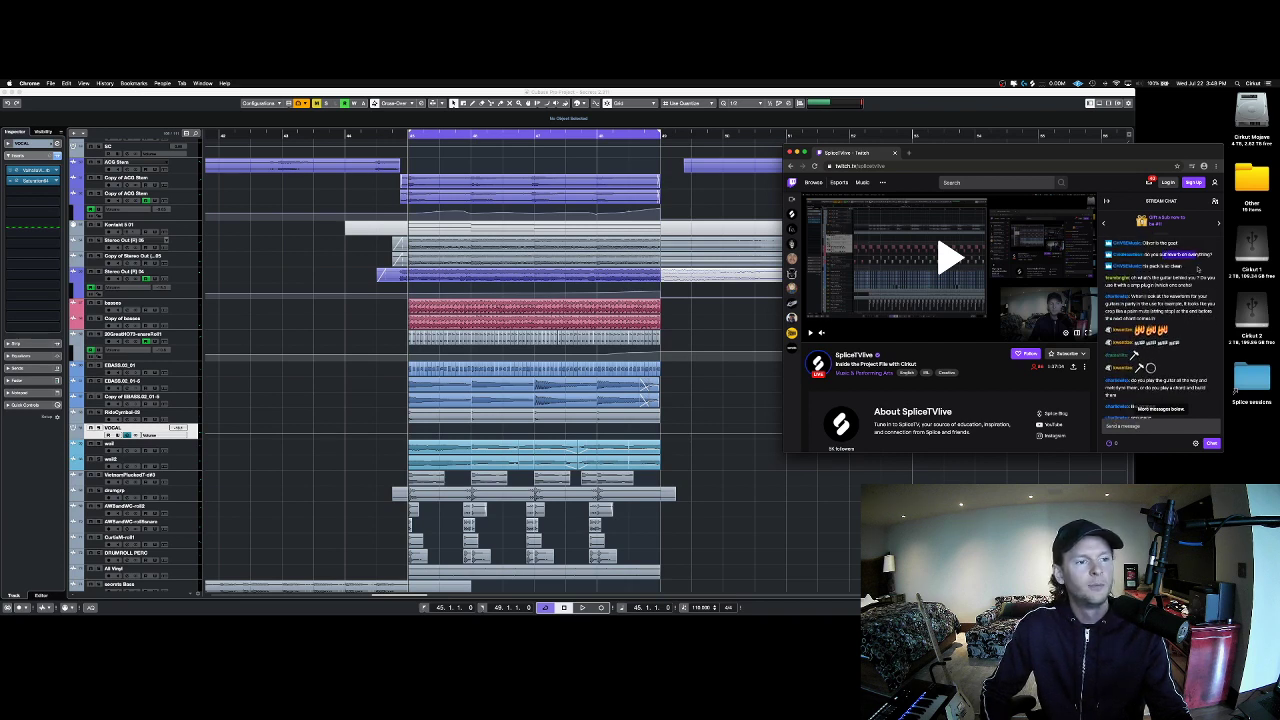
{"action": "scroll", "coordinate": [1218, 266], "scroll_direction": "down", "scroll_amount": 1}
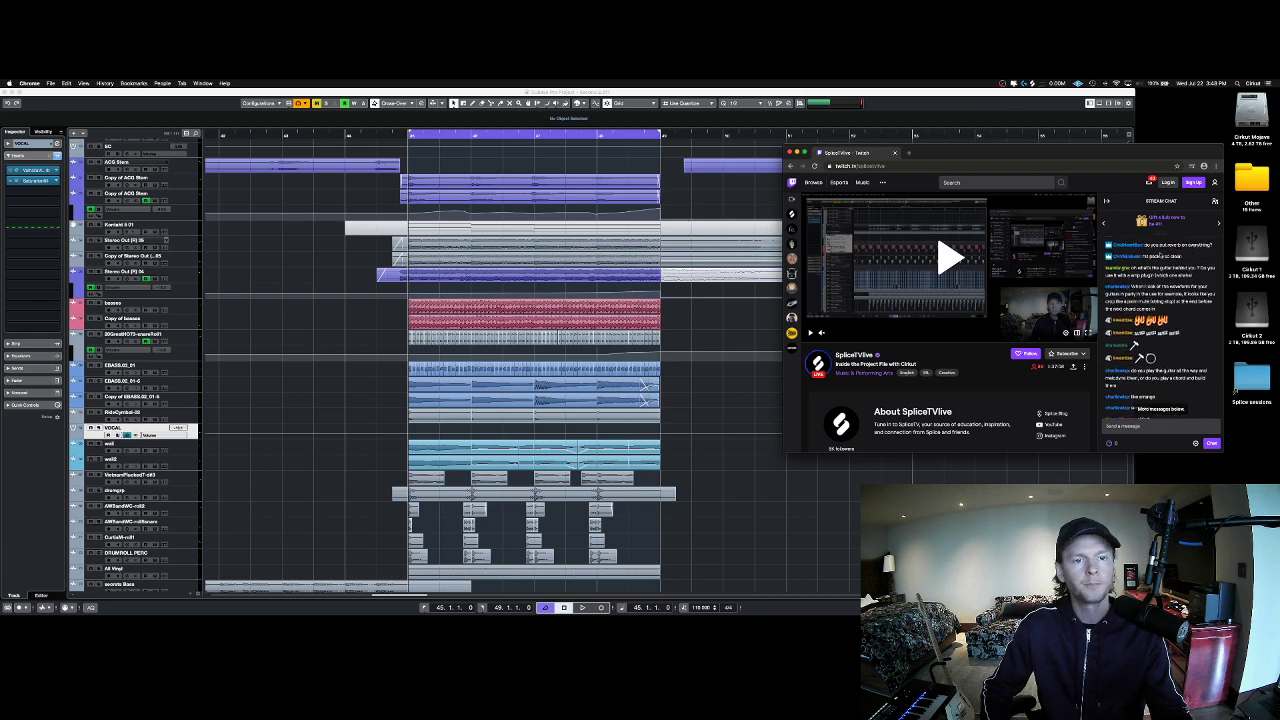
{"action": "scroll", "coordinate": [1181, 257], "scroll_direction": "down", "scroll_amount": 1}
{"action": "scroll", "coordinate": [1181, 257], "scroll_direction": "up", "scroll_amount": 2}
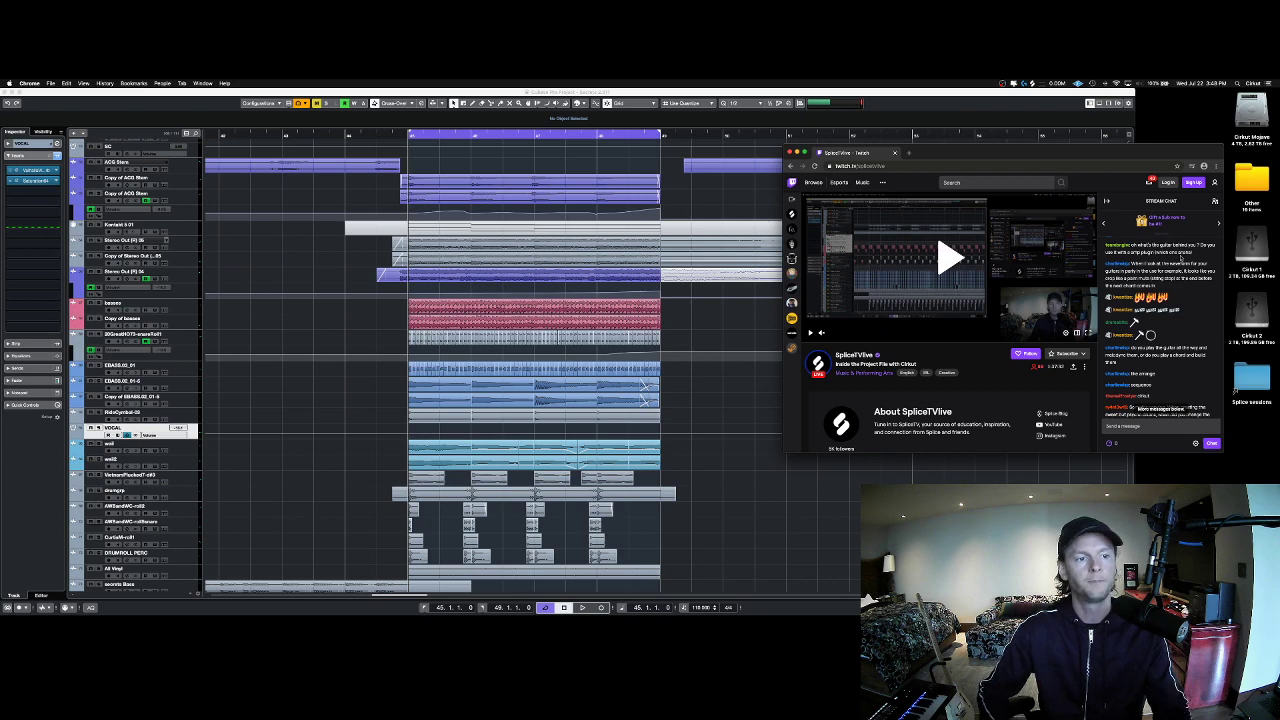
Step: Reposition the Twitch window over the arrangement and read the newer chat questions about headphones, pop guitars and the snap sound's pitch
{"action": "mouse_move", "coordinate": [970, 154]}
{"action": "left_mouse_down"}
{"action": "mouse_move", "coordinate": [921, 158]}
{"action": "mouse_move", "coordinate": [973, 157]}
{"action": "left_mouse_up"}
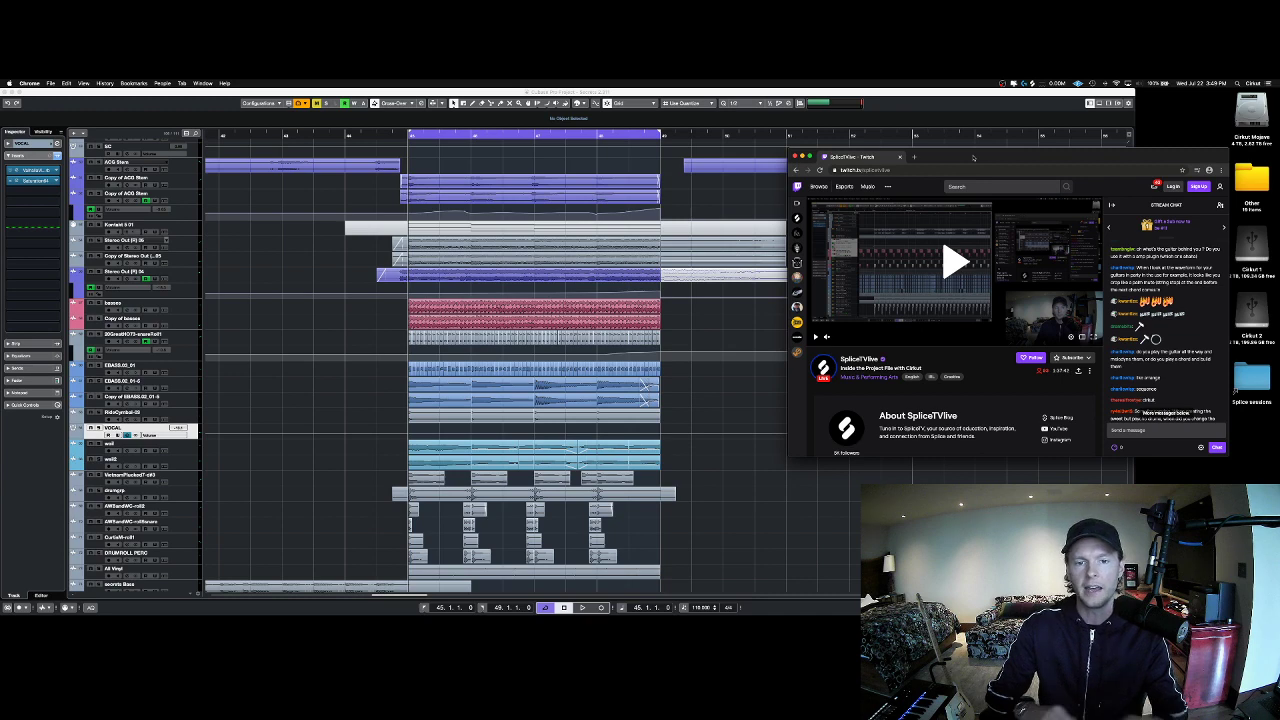
{"action": "left_click_drag", "start_coordinate": [1010, 156], "coordinate": [942, 149]}
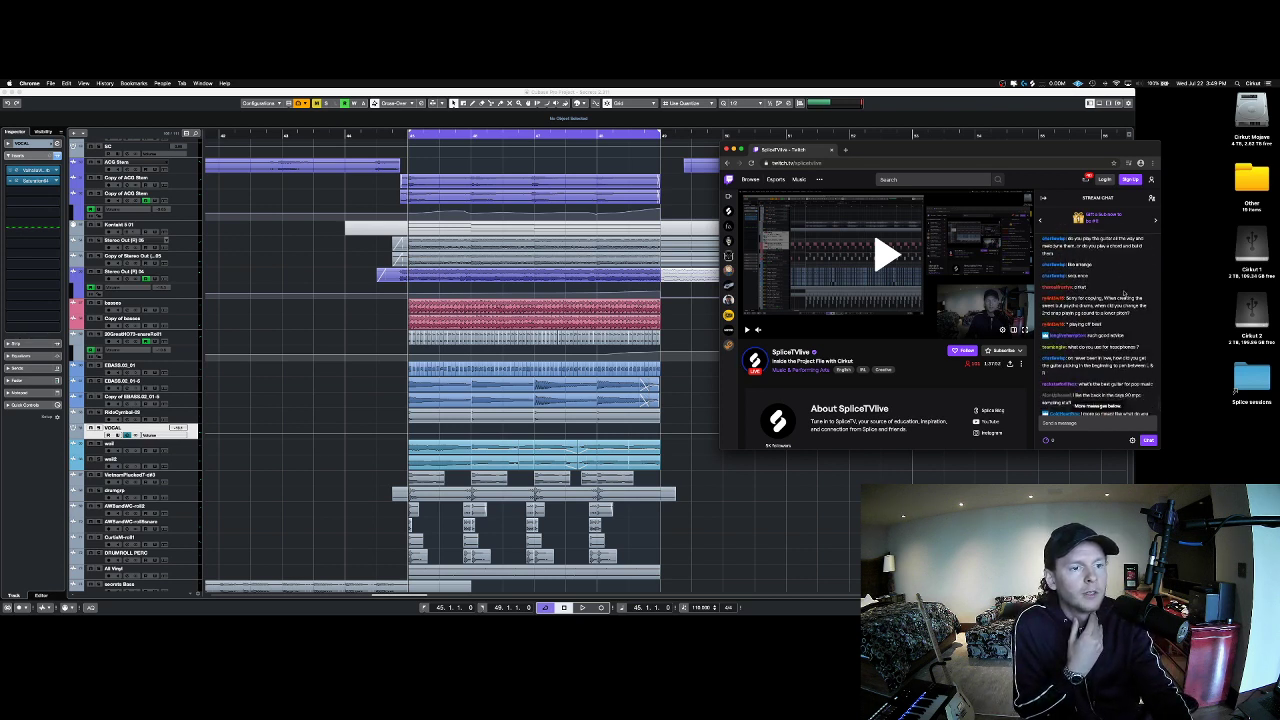
{"action": "left_click_drag", "start_coordinate": [1072, 149], "coordinate": [1035, 148]}
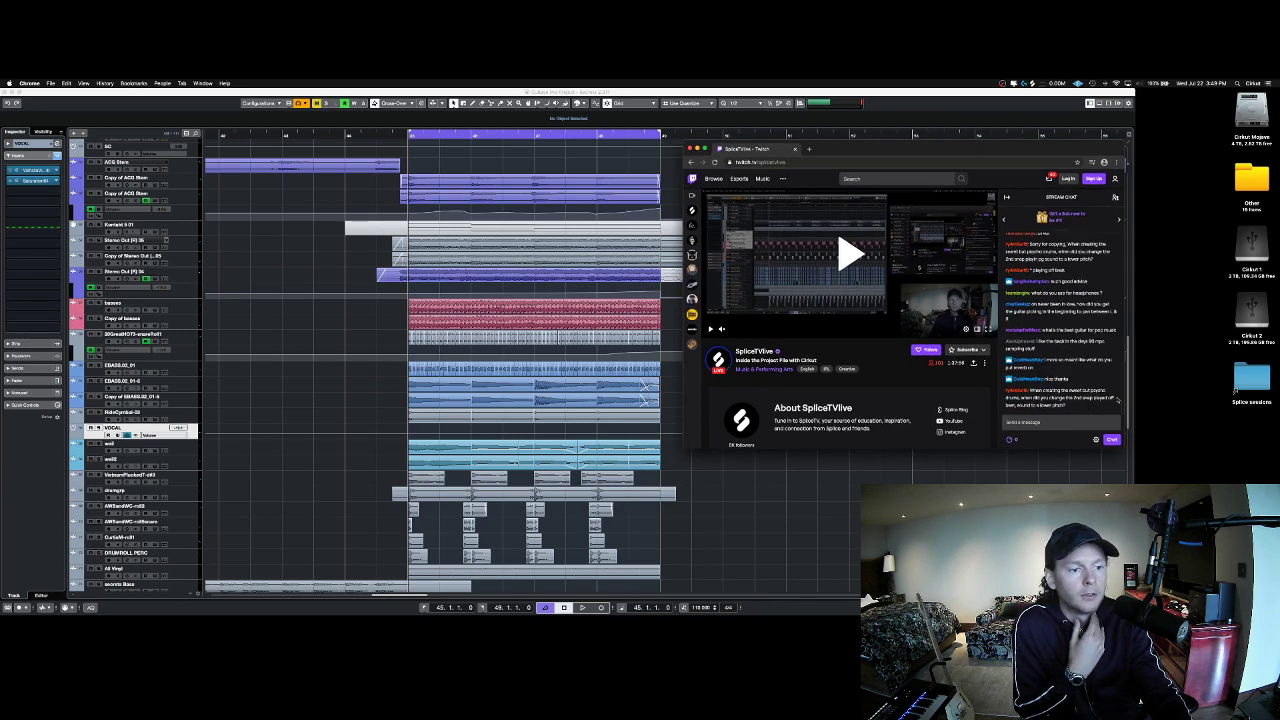
{"action": "scroll", "coordinate": [1090, 320], "scroll_direction": "up", "scroll_amount": 2}
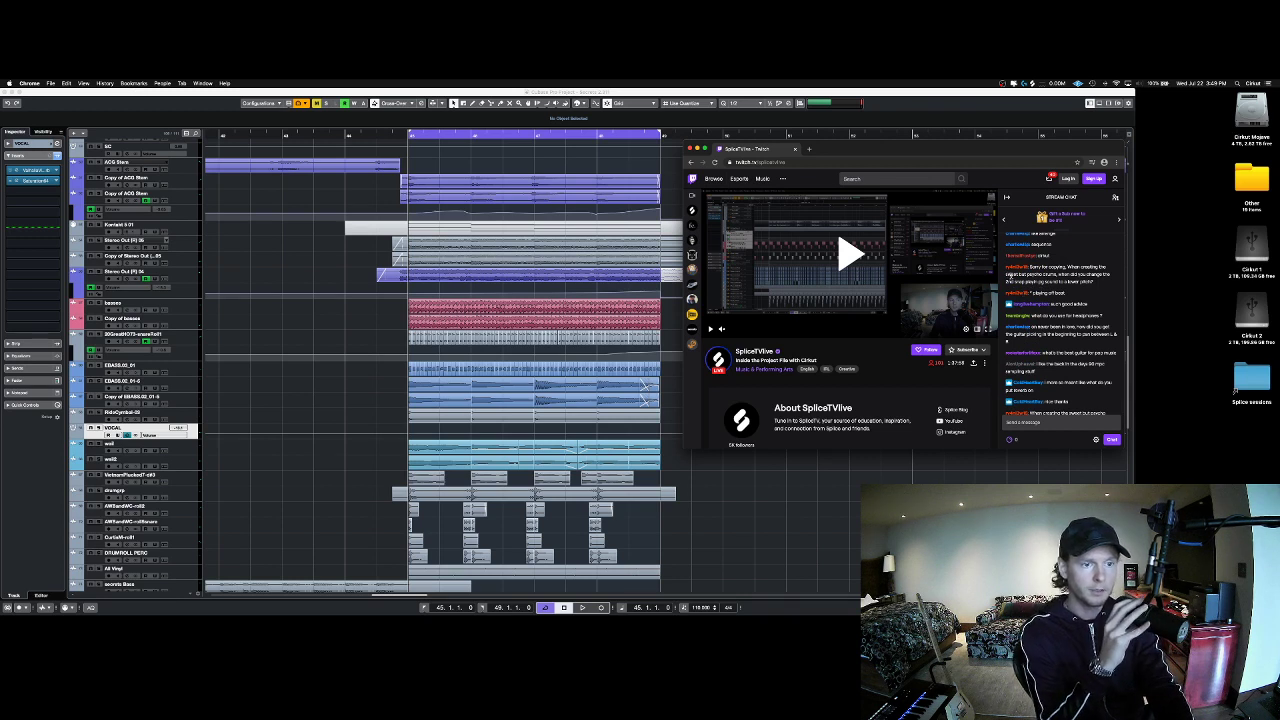
{"action": "scroll", "coordinate": [1087, 297], "scroll_direction": "down", "scroll_amount": 2}
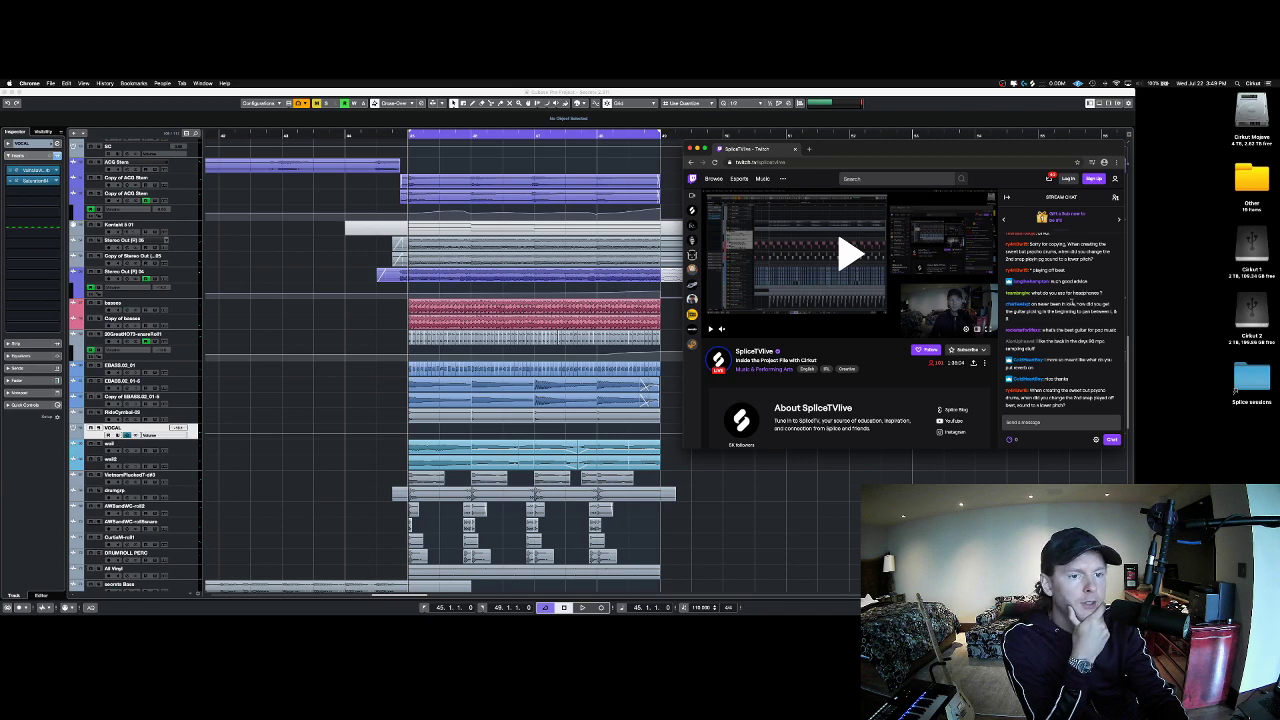
{"action": "left_click_drag", "start_coordinate": [848, 154], "coordinate": [844, 187]}
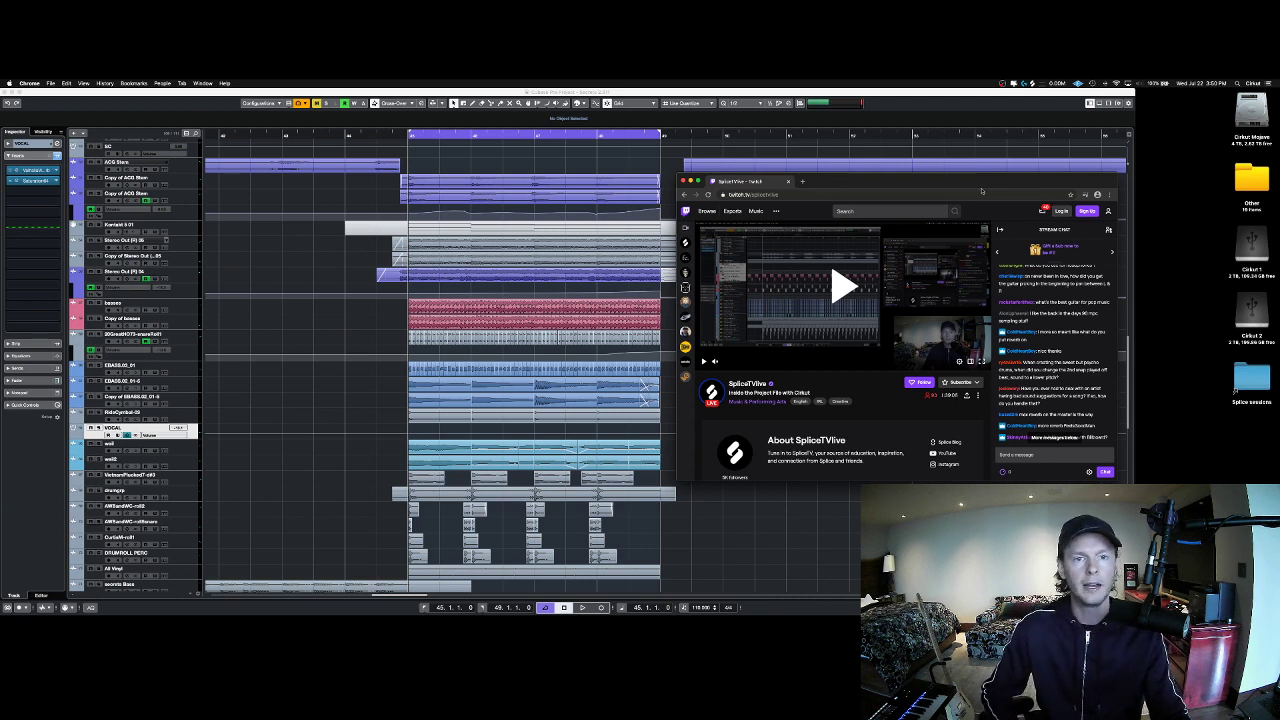
{"action": "left_click_drag", "start_coordinate": [981, 190], "coordinate": [1061, 190]}
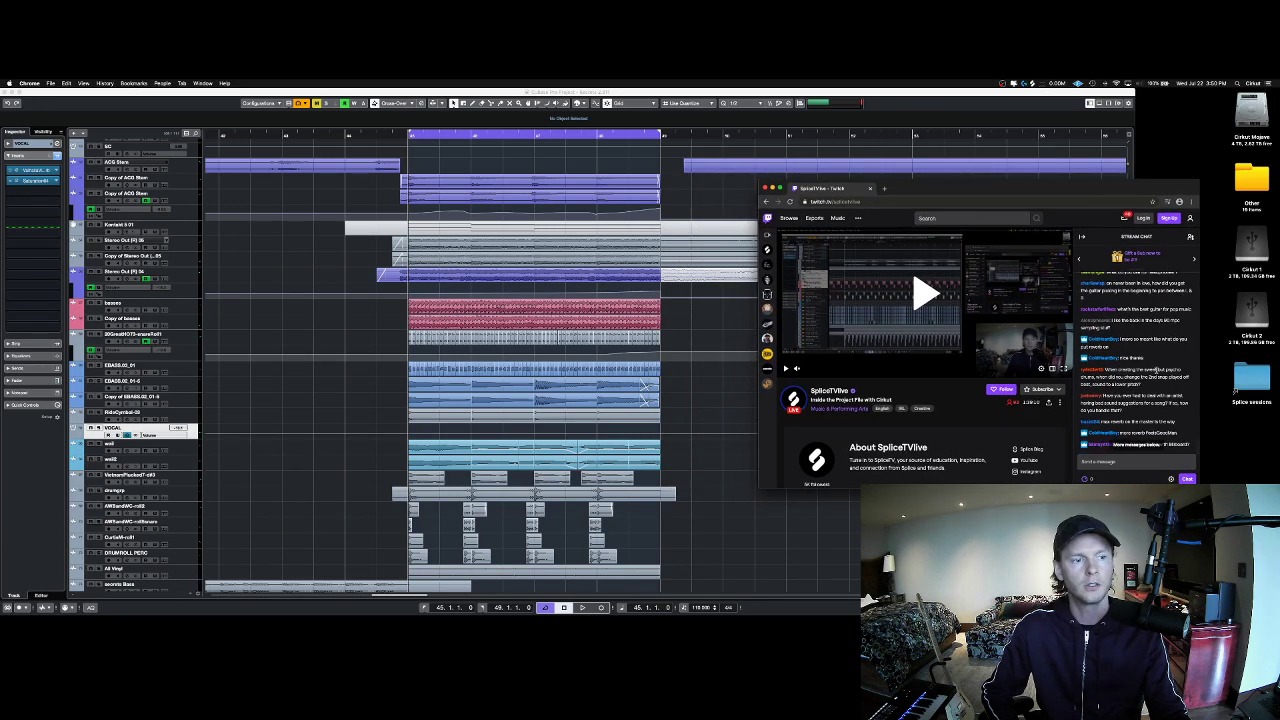
Step: Read the chat questions about headphones, the guitar picking in the intro and the best guitar for pop music
{"action": "scroll", "coordinate": [1157, 370], "scroll_direction": "up", "scroll_amount": 2}
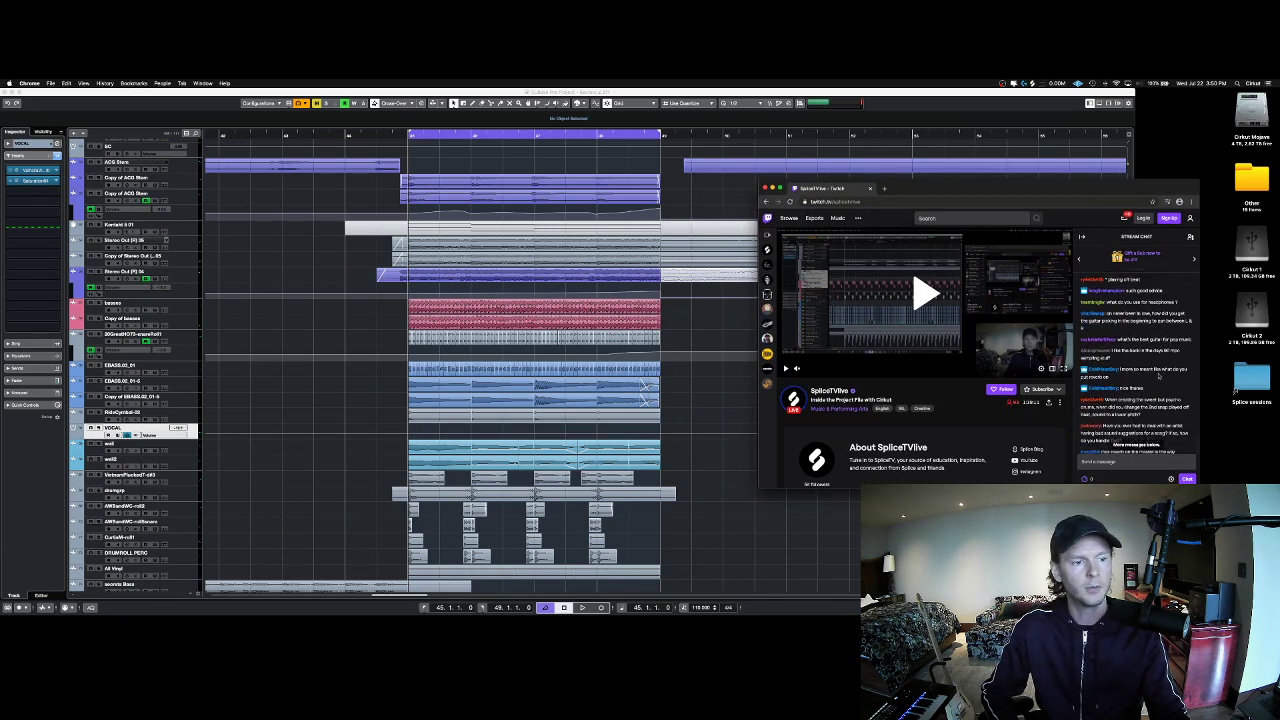
{"action": "scroll", "coordinate": [1141, 358], "scroll_direction": "down", "scroll_amount": 1}
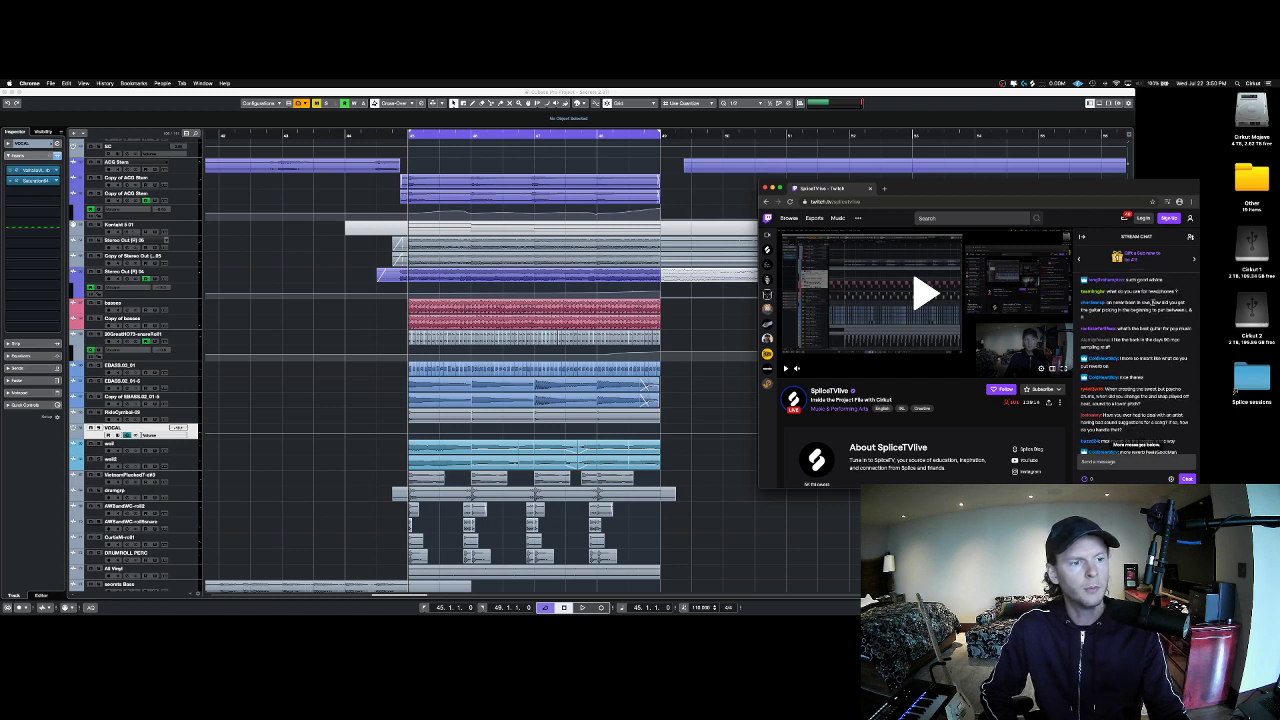
{"action": "scroll", "coordinate": [1153, 352], "scroll_direction": "down", "scroll_amount": 1}
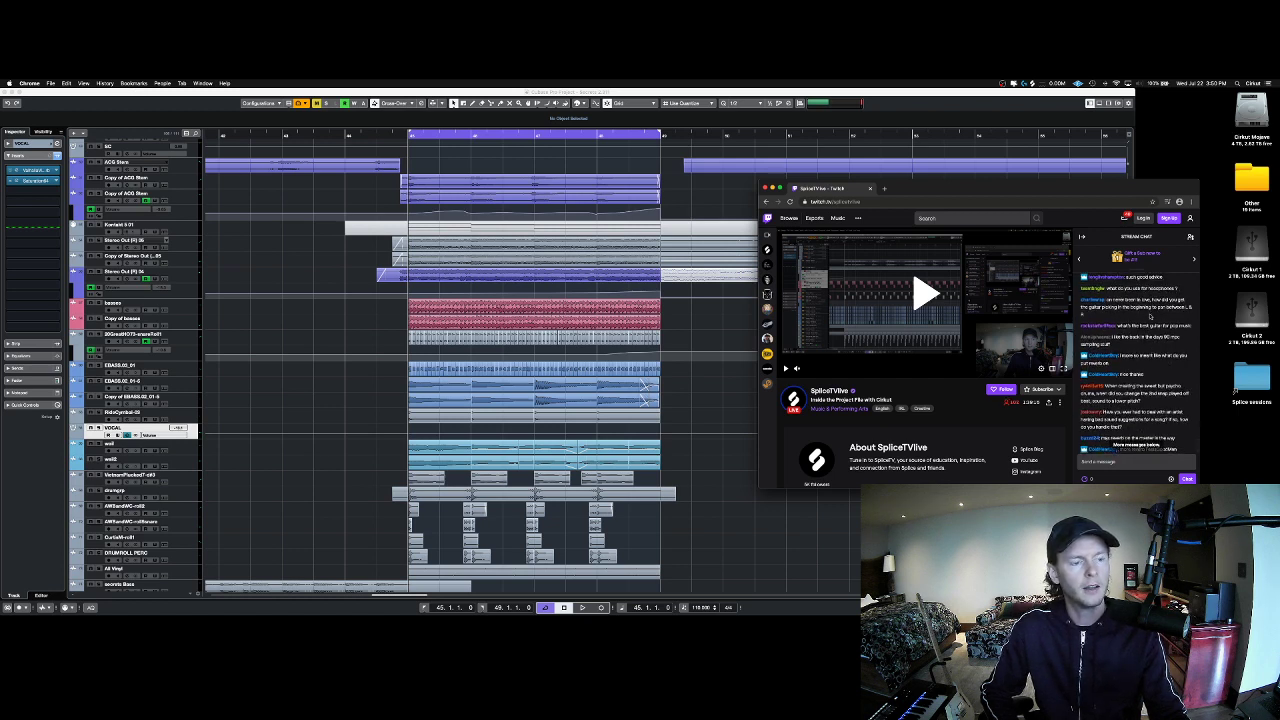
{"action": "scroll", "coordinate": [1174, 342], "scroll_direction": "down", "scroll_amount": 2}
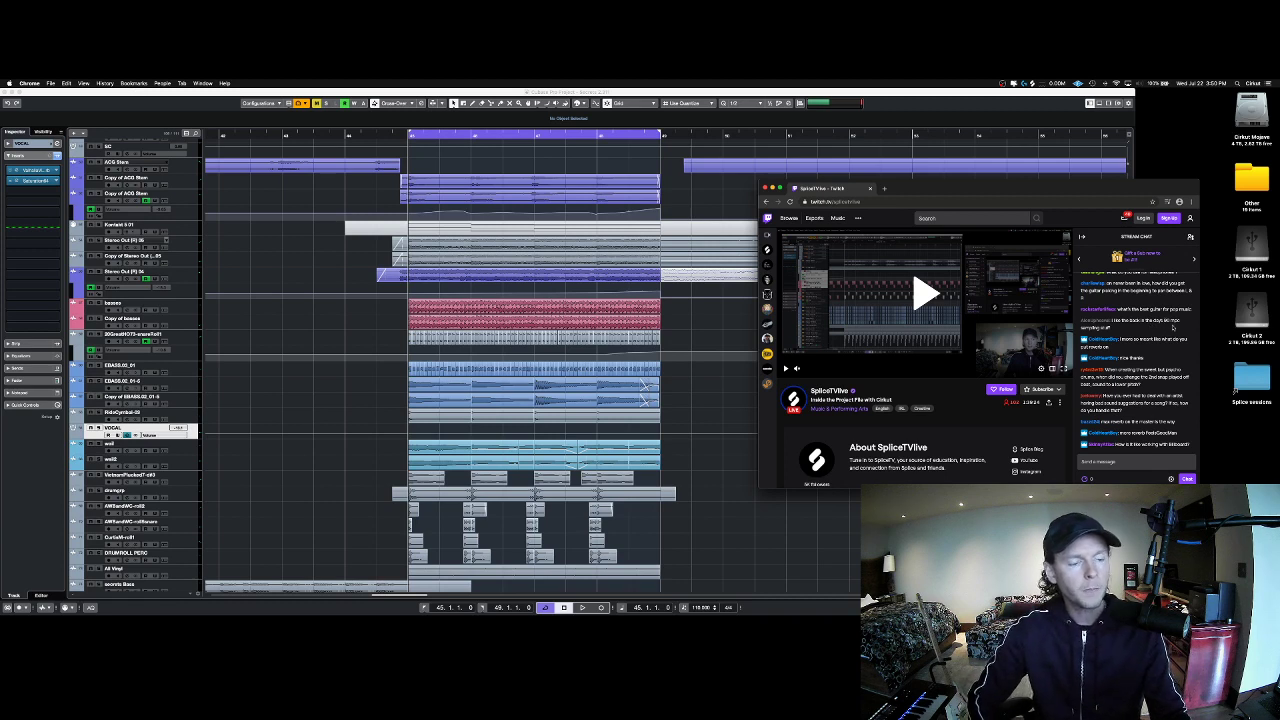
{"action": "left_click_drag", "start_coordinate": [1175, 332], "coordinate": [1161, 308]}
{"action": "left_click", "coordinate": [1165, 319]}
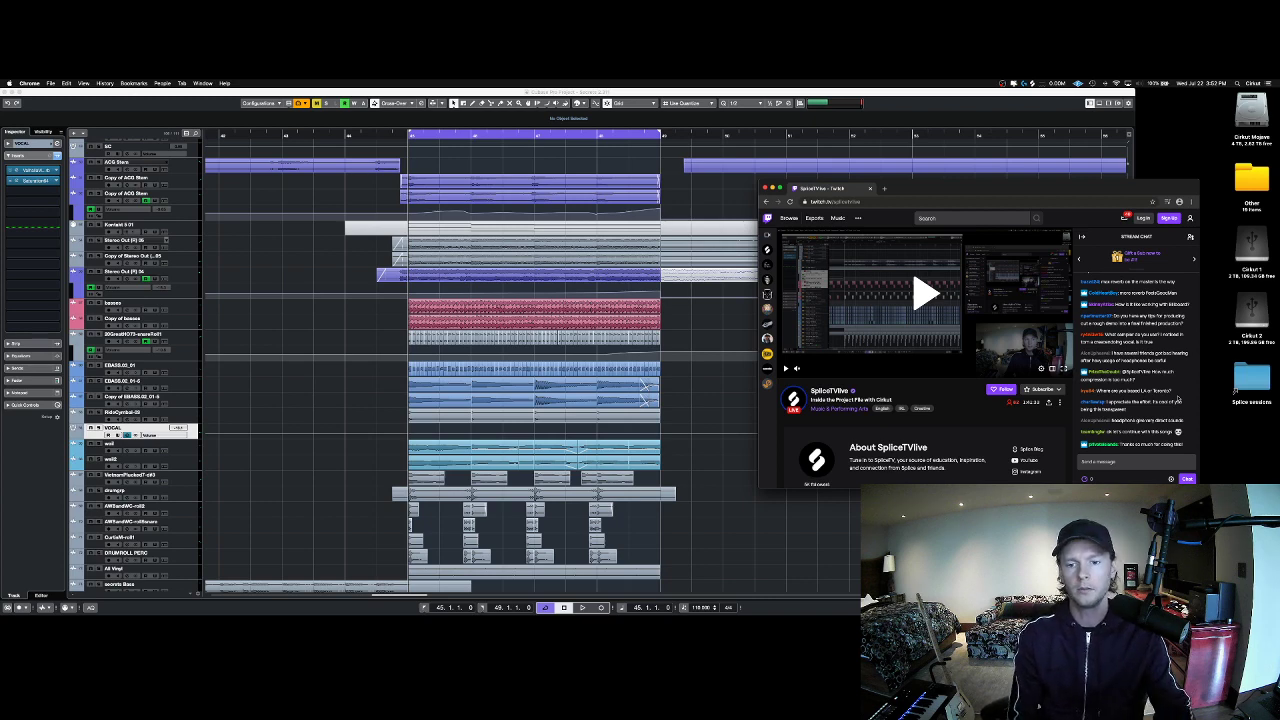
Step: Glance at the arrangement's lower tracks in Cubase, return to the Twitch chat and reposition its window to read newer questions
{"action": "scroll", "coordinate": [447, 478], "scroll_direction": "down", "scroll_amount": 3}
{"action": "left_click", "coordinate": [327, 411]}
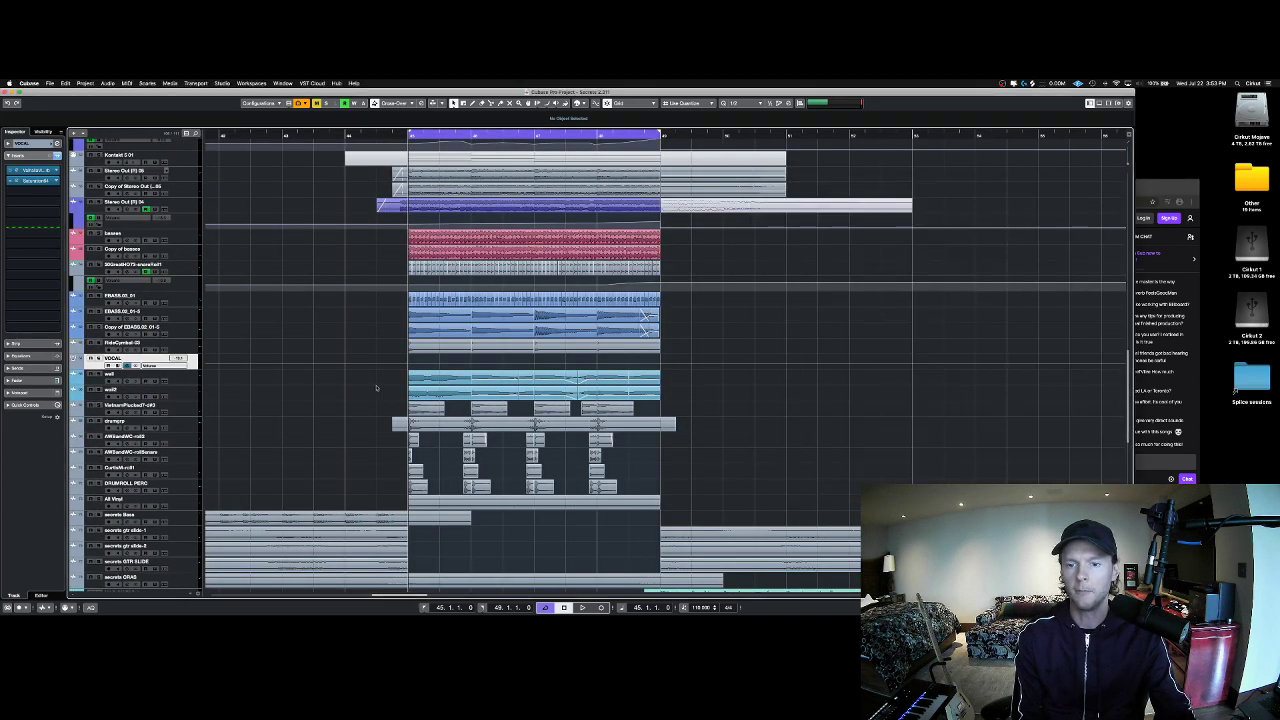
{"action": "left_click", "coordinate": [1149, 187]}
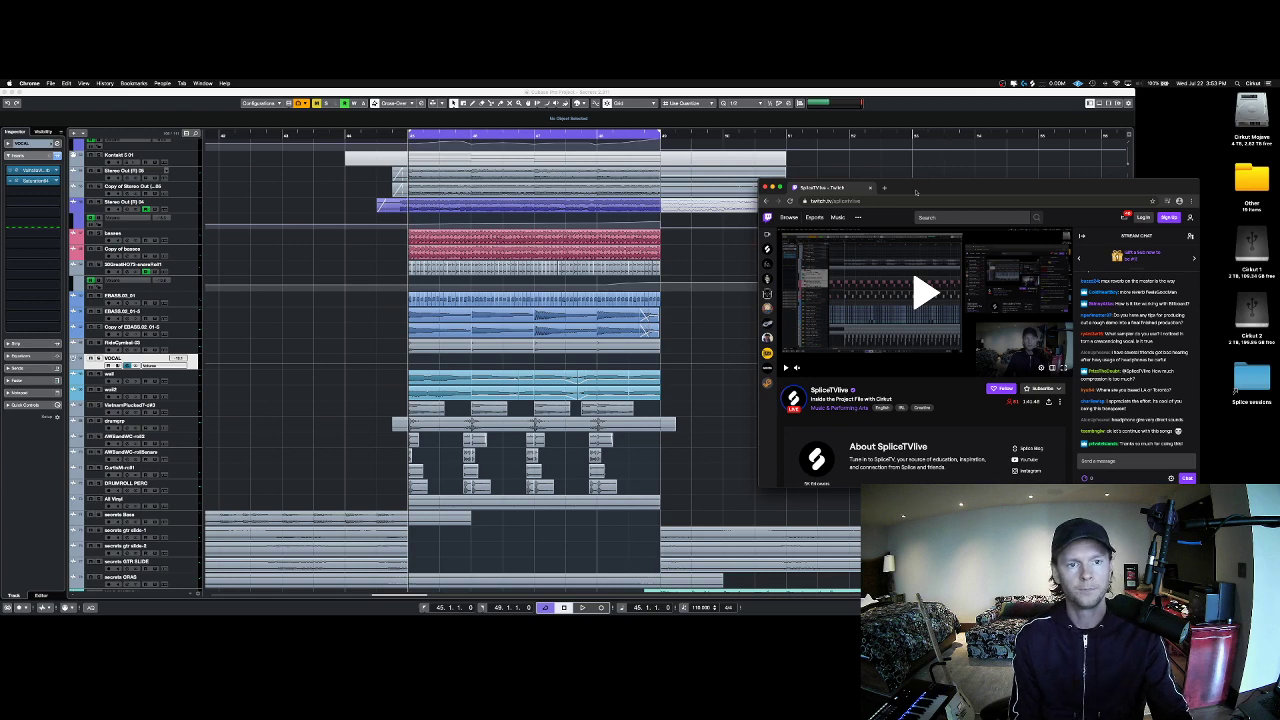
{"action": "left_click_drag", "start_coordinate": [915, 191], "coordinate": [921, 180]}
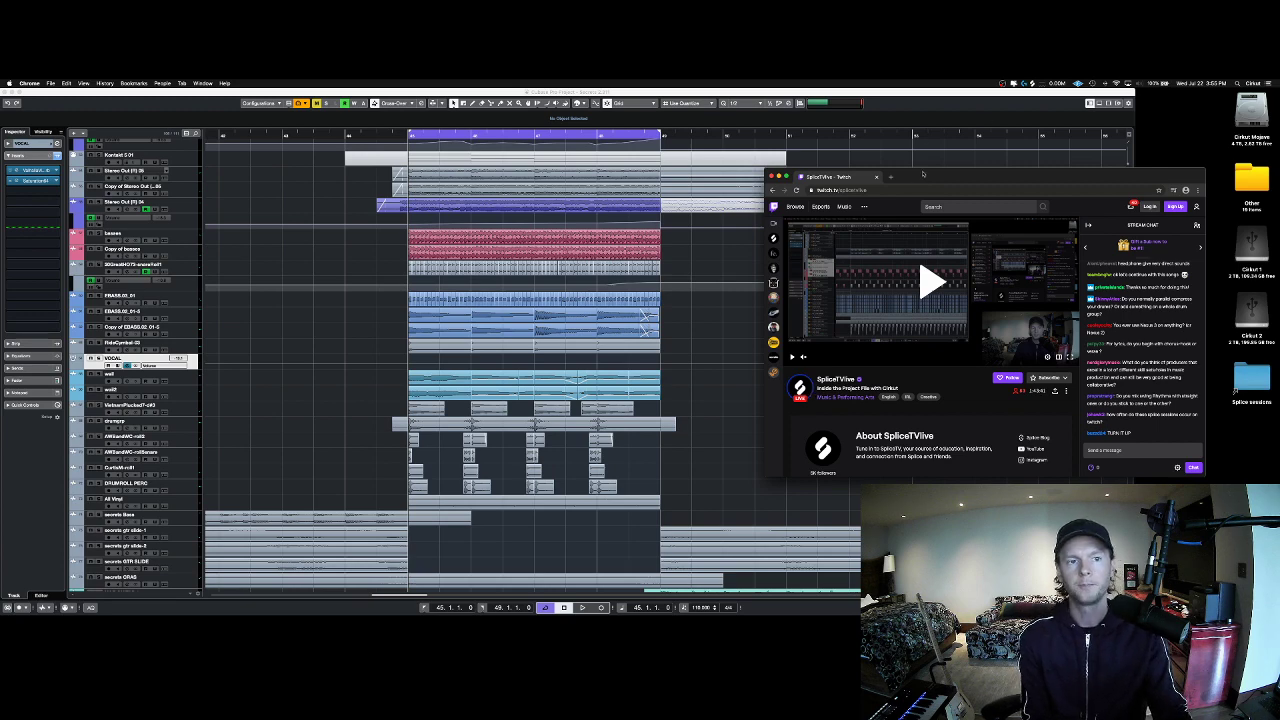
{"action": "left_click_drag", "start_coordinate": [920, 181], "coordinate": [919, 170]}
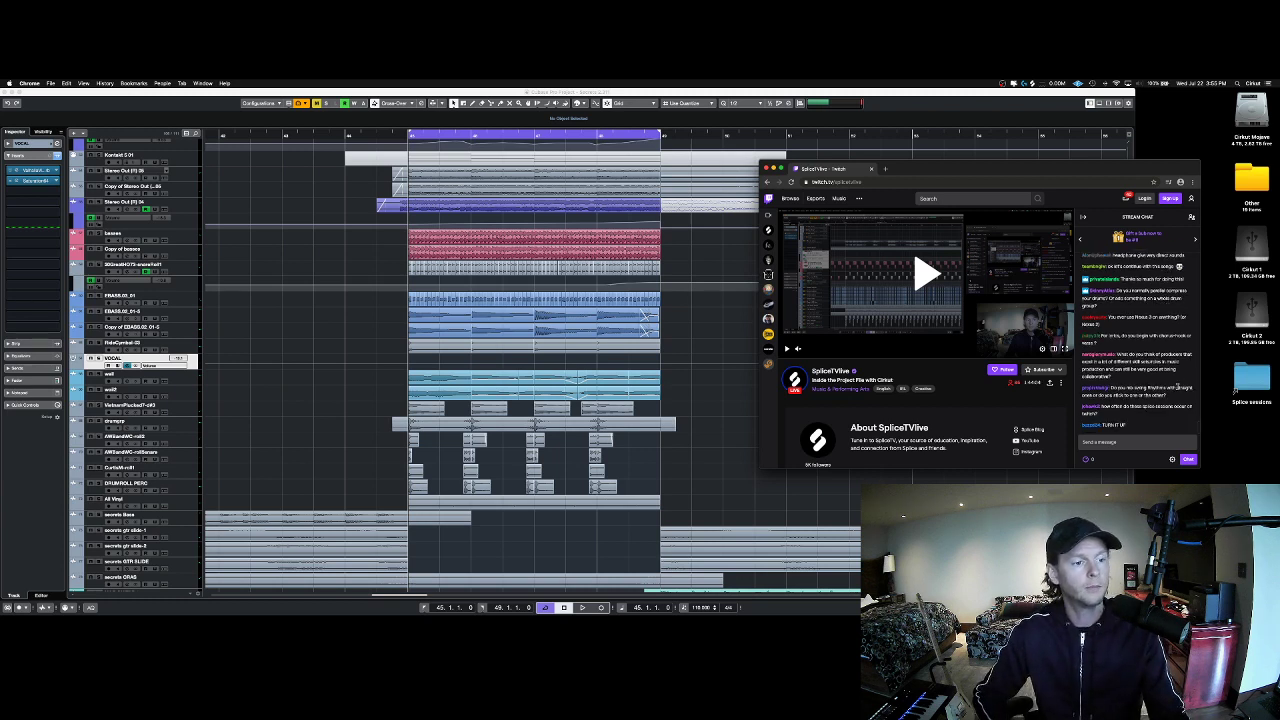
Step: Make the Twitch window taller and read the chat questions about finishing rough demos, samplers and compression
{"action": "left_click_drag", "start_coordinate": [1162, 468], "coordinate": [1162, 524]}
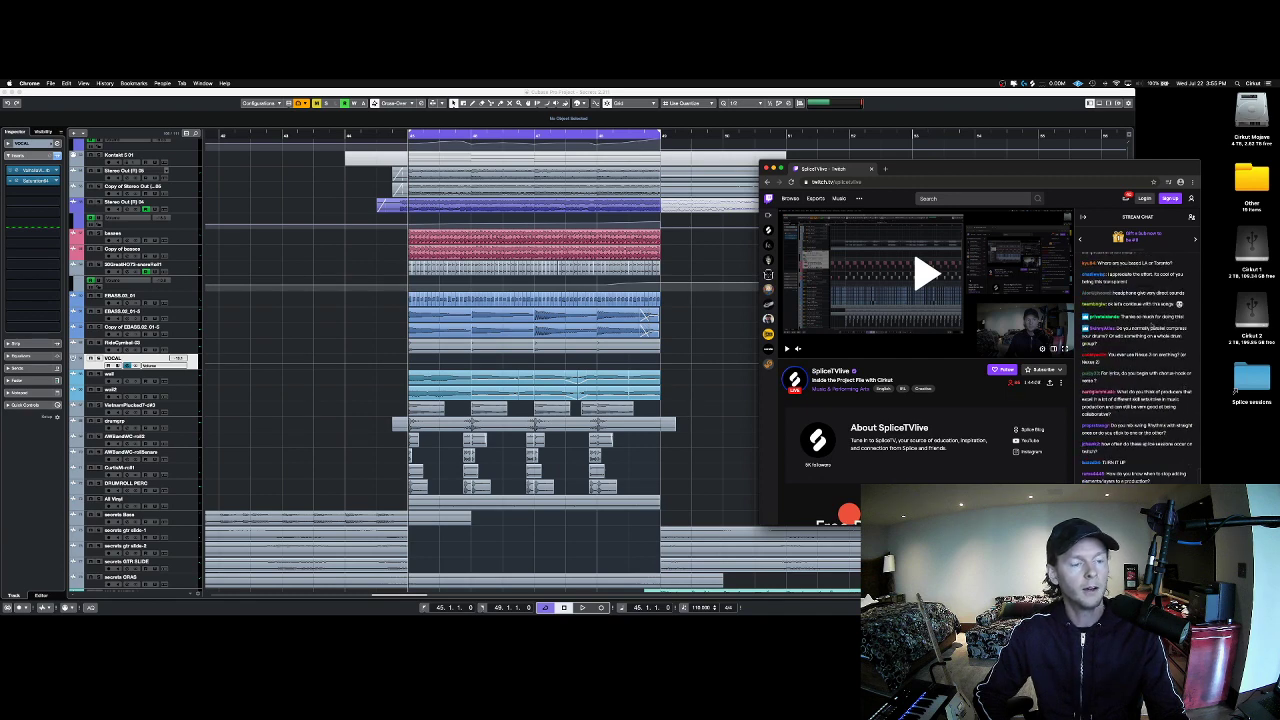
{"action": "scroll", "coordinate": [1162, 350], "scroll_direction": "up", "scroll_amount": 3}
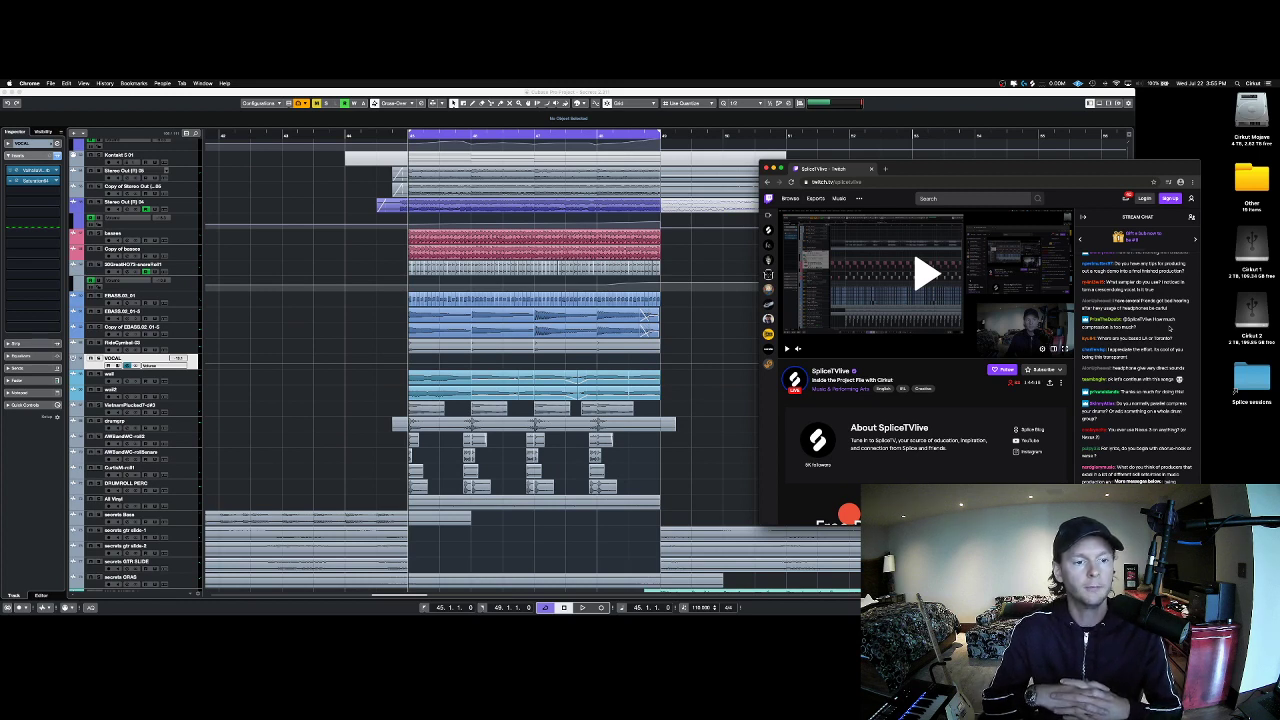
{"action": "scroll", "coordinate": [1130, 350], "scroll_direction": "down", "scroll_amount": 3}
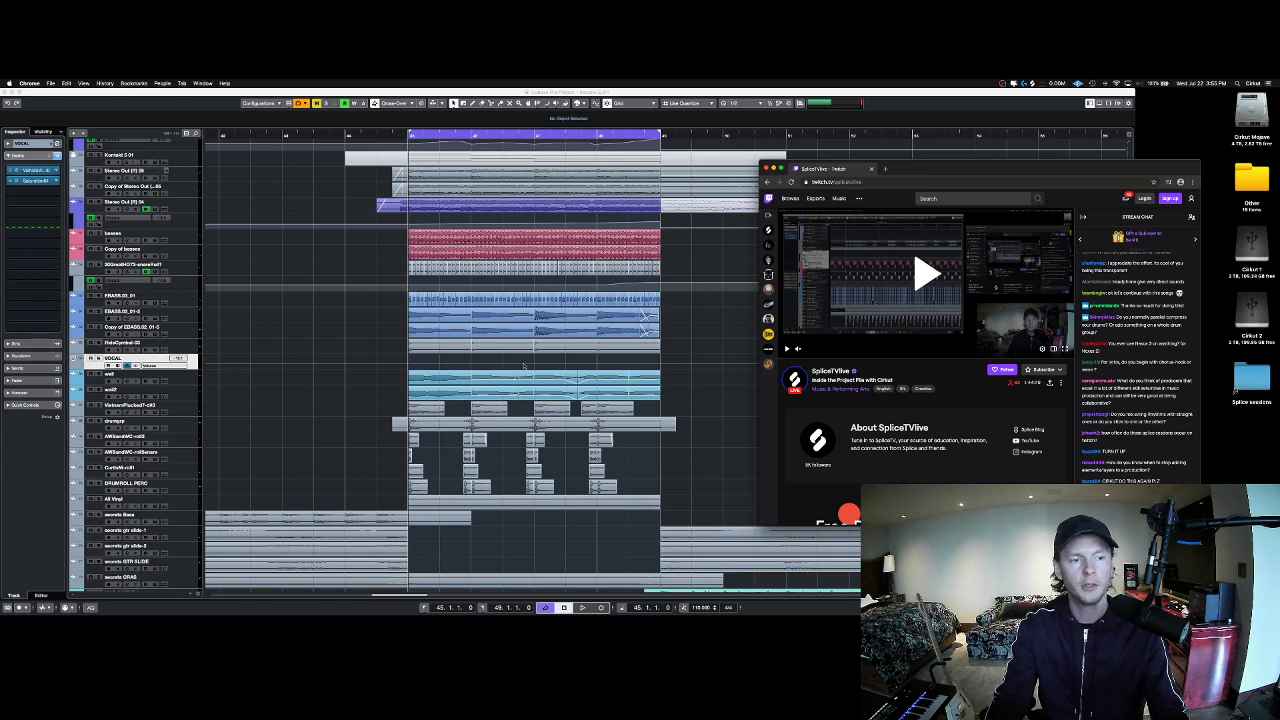
Step: Switch to Cubase, select the Parallel Bus track, extend the loop start back to bar 41 and audition the drums from there
{"action": "scroll", "coordinate": [525, 368], "scroll_direction": "down", "scroll_amount": 10}
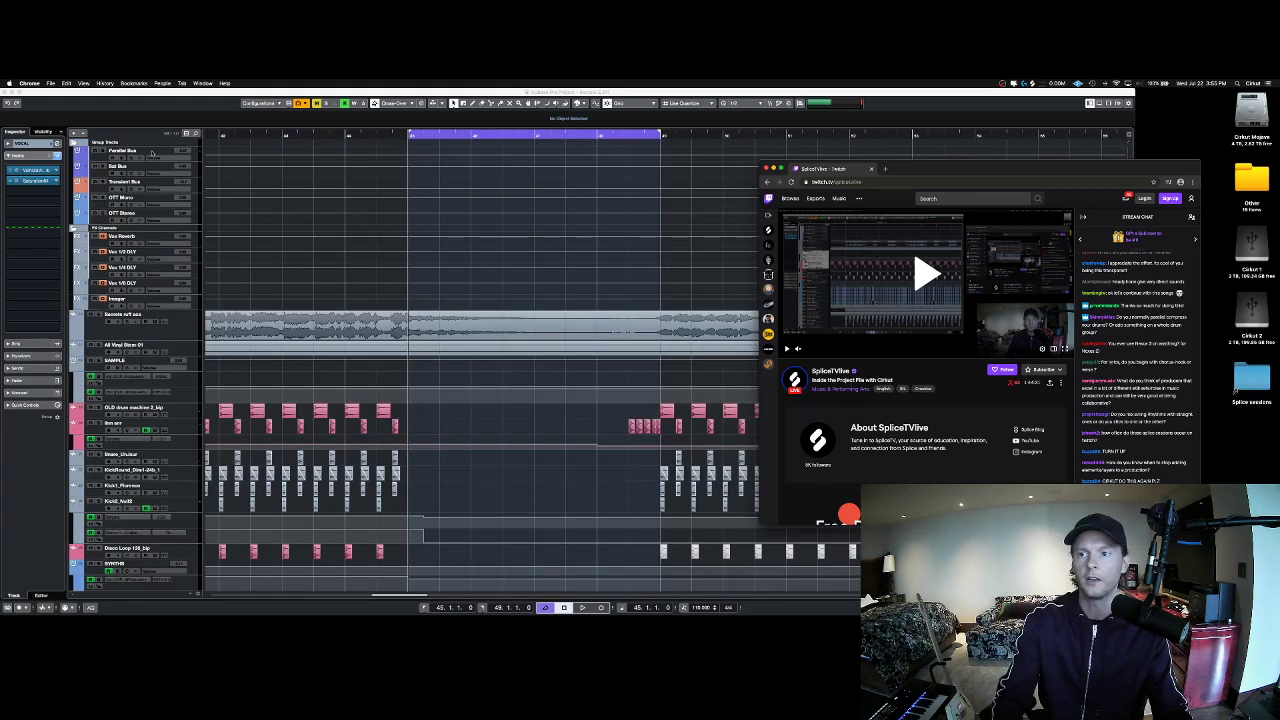
{"action": "left_click", "coordinate": [398, 281]}
{"action": "key", "text": "space"}
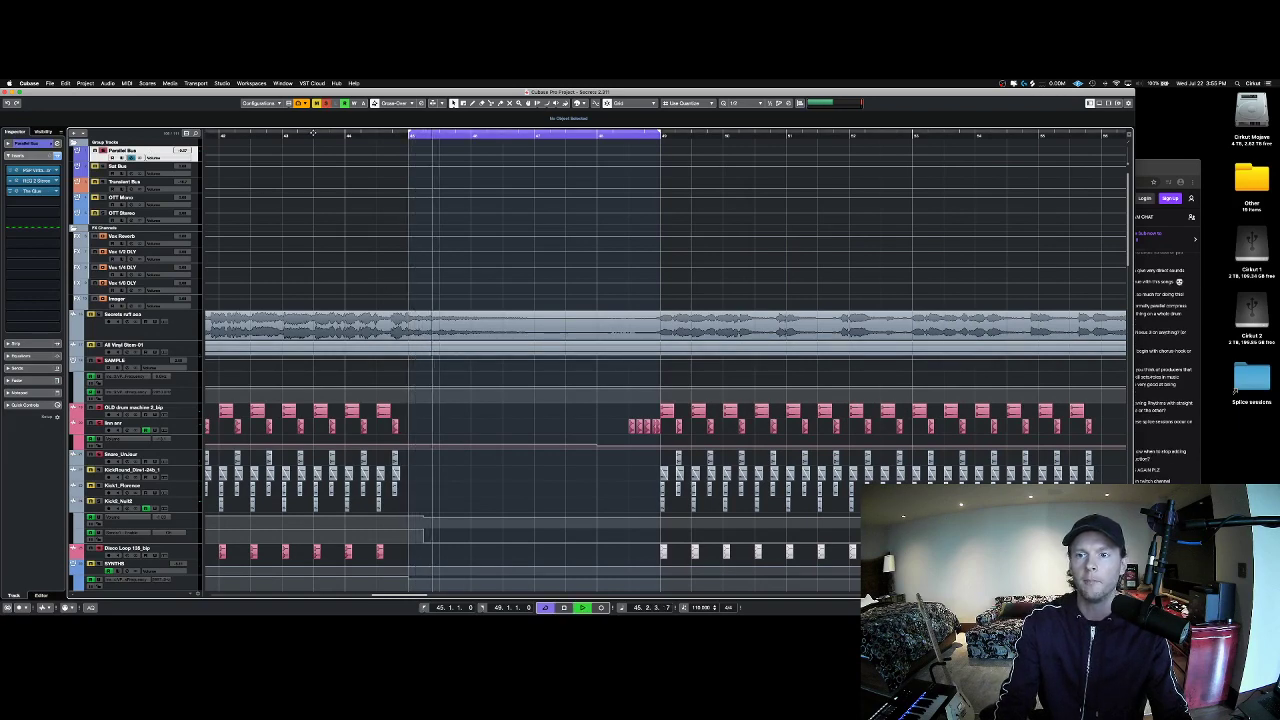
{"action": "key", "text": "space"}
{"action": "left_click_drag", "start_coordinate": [229, 137], "coordinate": [226, 139]}
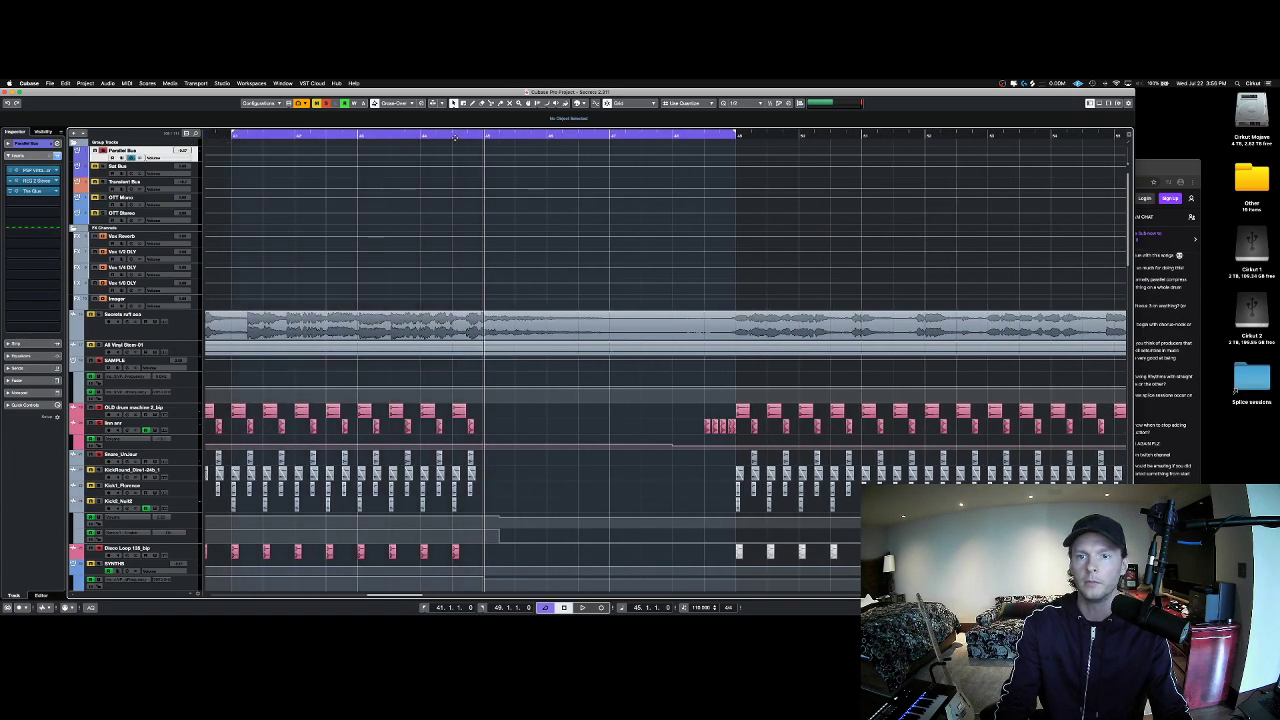
{"action": "left_click", "coordinate": [228, 138]}
{"action": "key", "text": "space"}
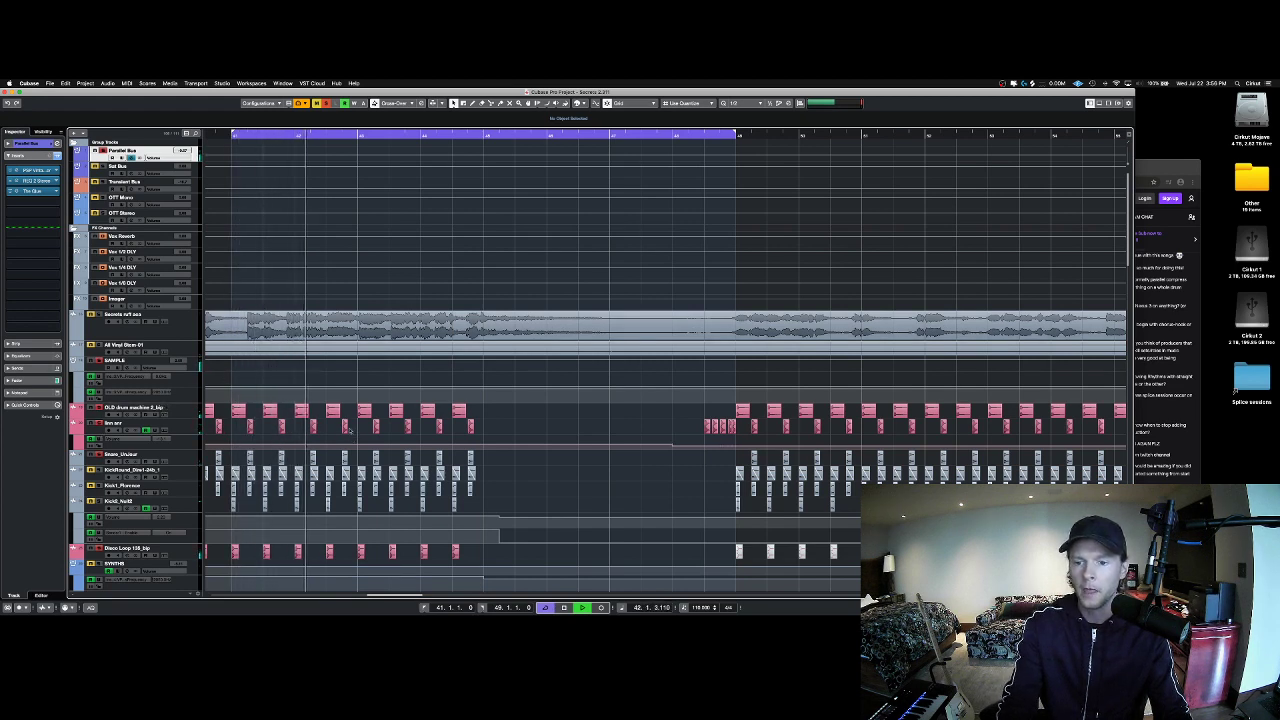
{"action": "key", "text": "space"}
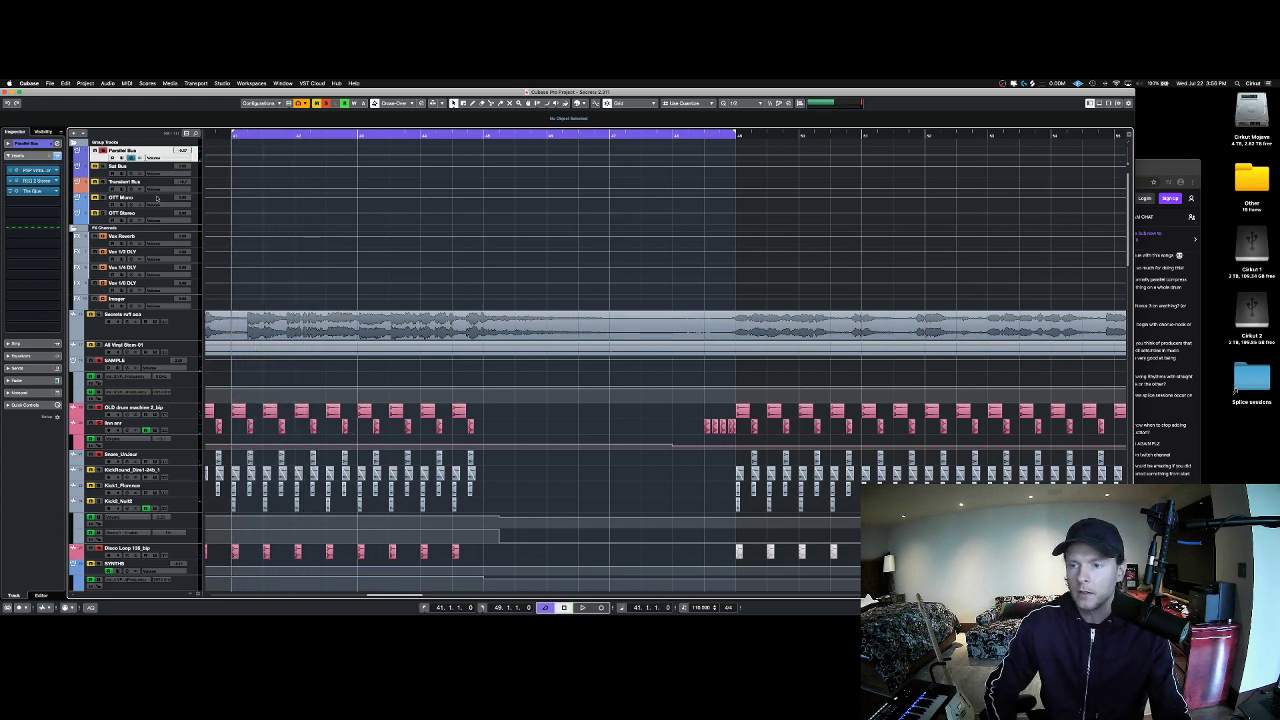
Step: Bring the Twitch window back over the project and reread the chat question about parallel compressing drums
{"action": "scroll", "coordinate": [131, 173], "scroll_direction": "up", "scroll_amount": 1}
{"action": "left_click_drag", "start_coordinate": [132, 170], "coordinate": [132, 162]}
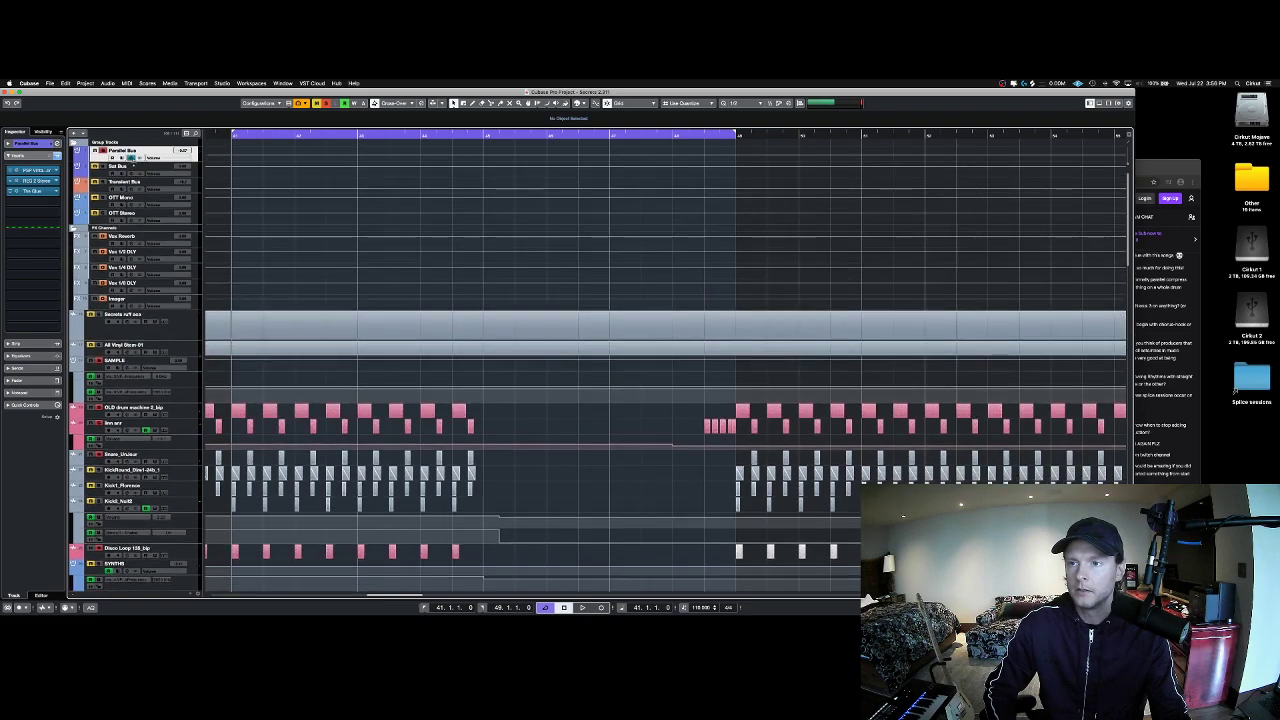
{"action": "key", "text": "ctrl+Up"}
{"action": "left_click", "coordinate": [407, 394]}
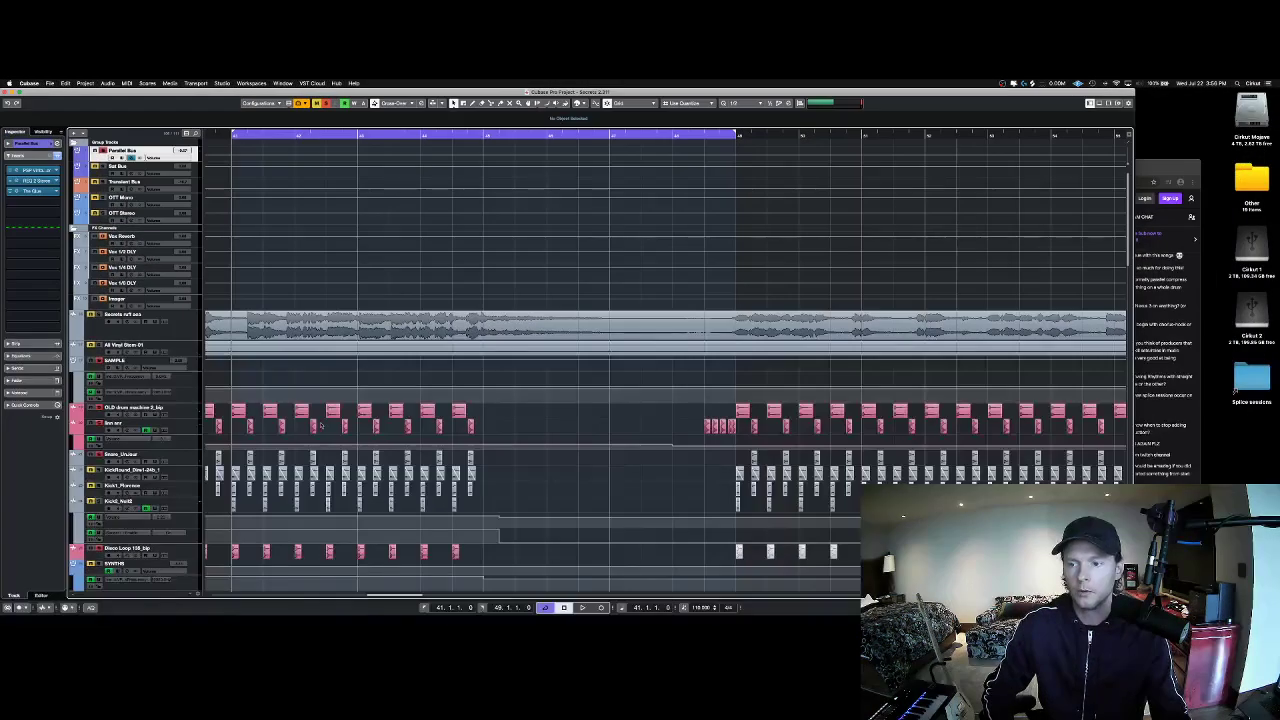
{"action": "key", "text": "ctrl+Up"}
{"action": "left_click", "coordinate": [1091, 202]}
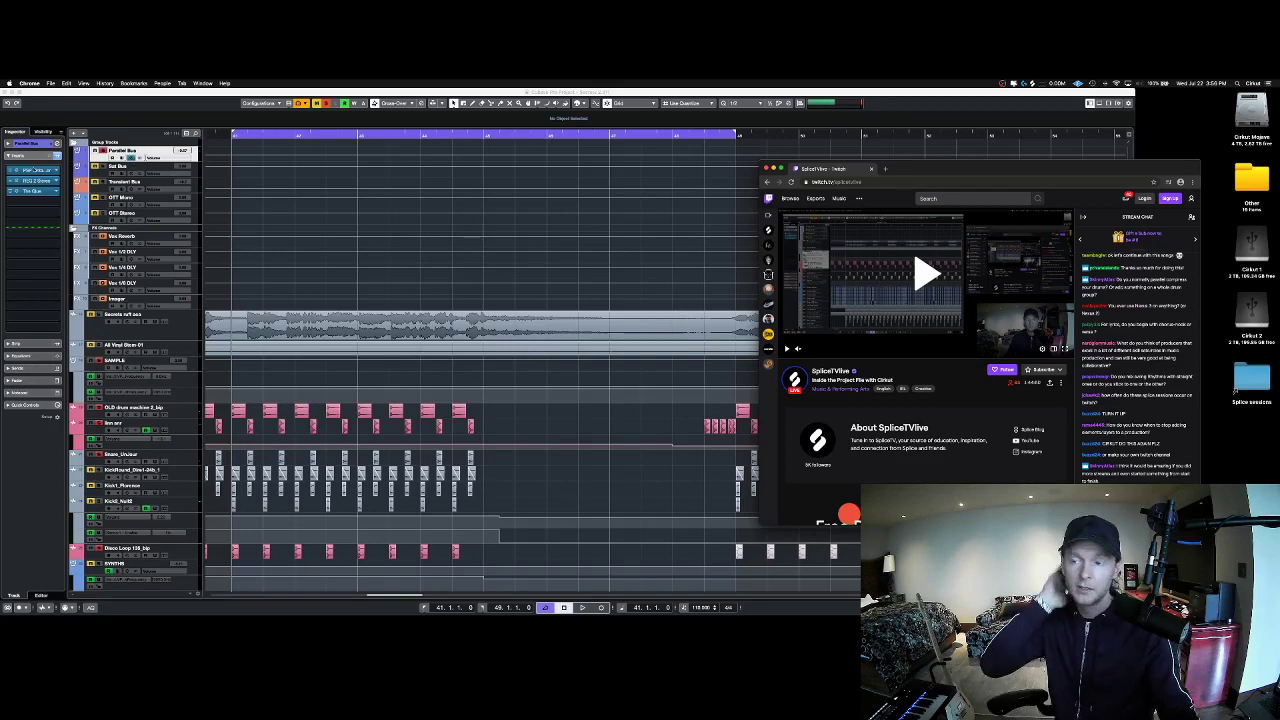
Step: Show the Parallel Bus inserts PSP VintageWarmer, Renaissance Equalizer and The Glue plus its channel fader, and return to the Twitch chat
{"action": "left_click", "coordinate": [36, 170]}
{"action": "left_click", "coordinate": [39, 181]}
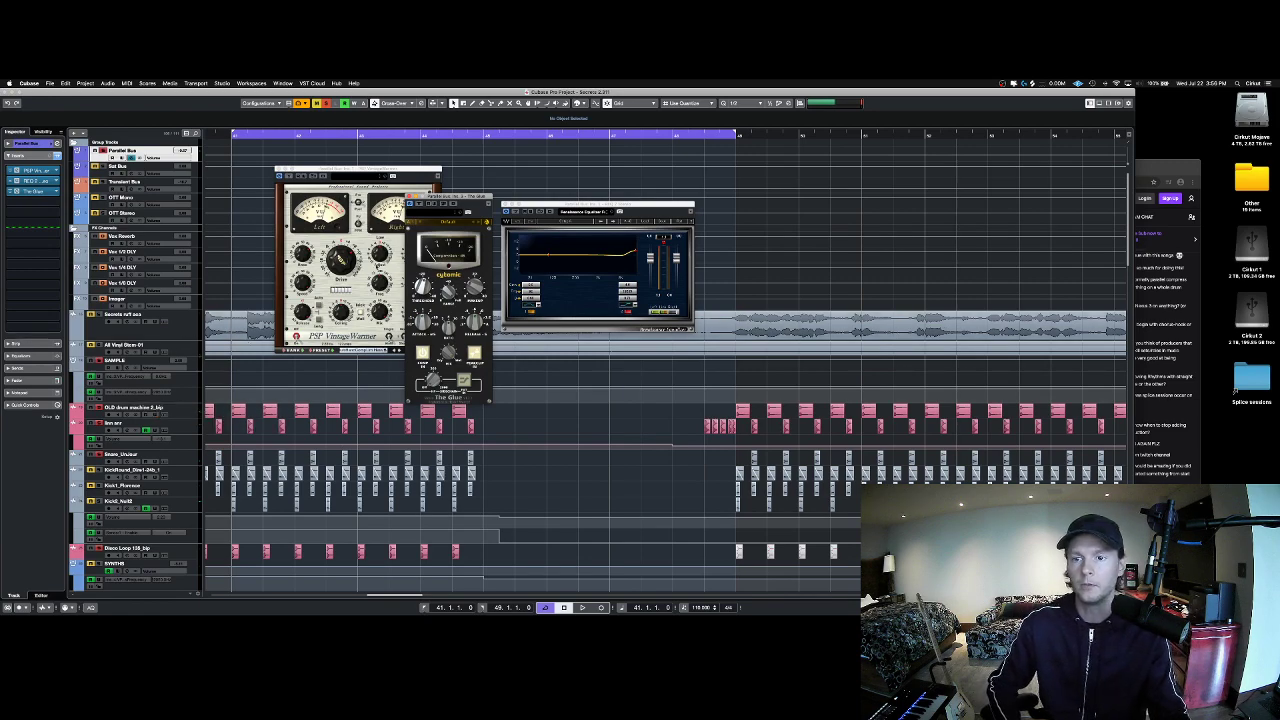
{"action": "key", "text": "ctrl+Up"}
{"action": "key", "text": "ctrl+Up"}
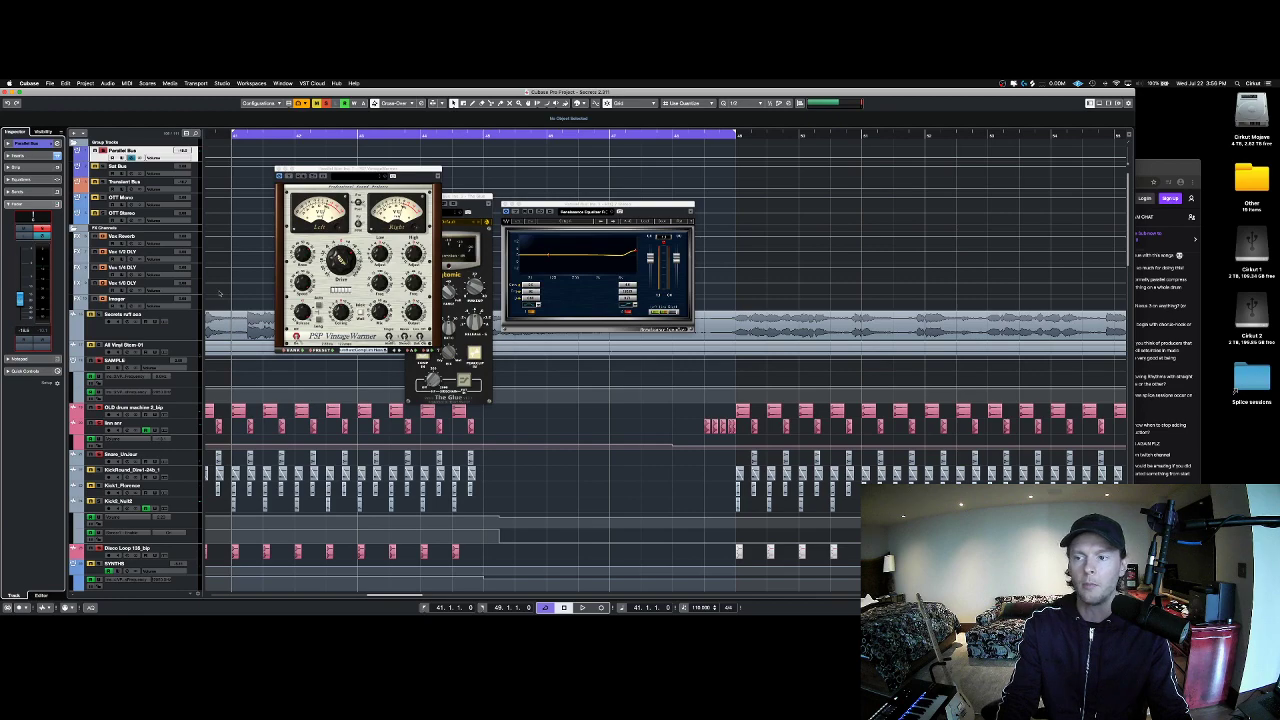
{"action": "key", "text": "ctrl+Up"}
{"action": "left_click", "coordinate": [1161, 305]}
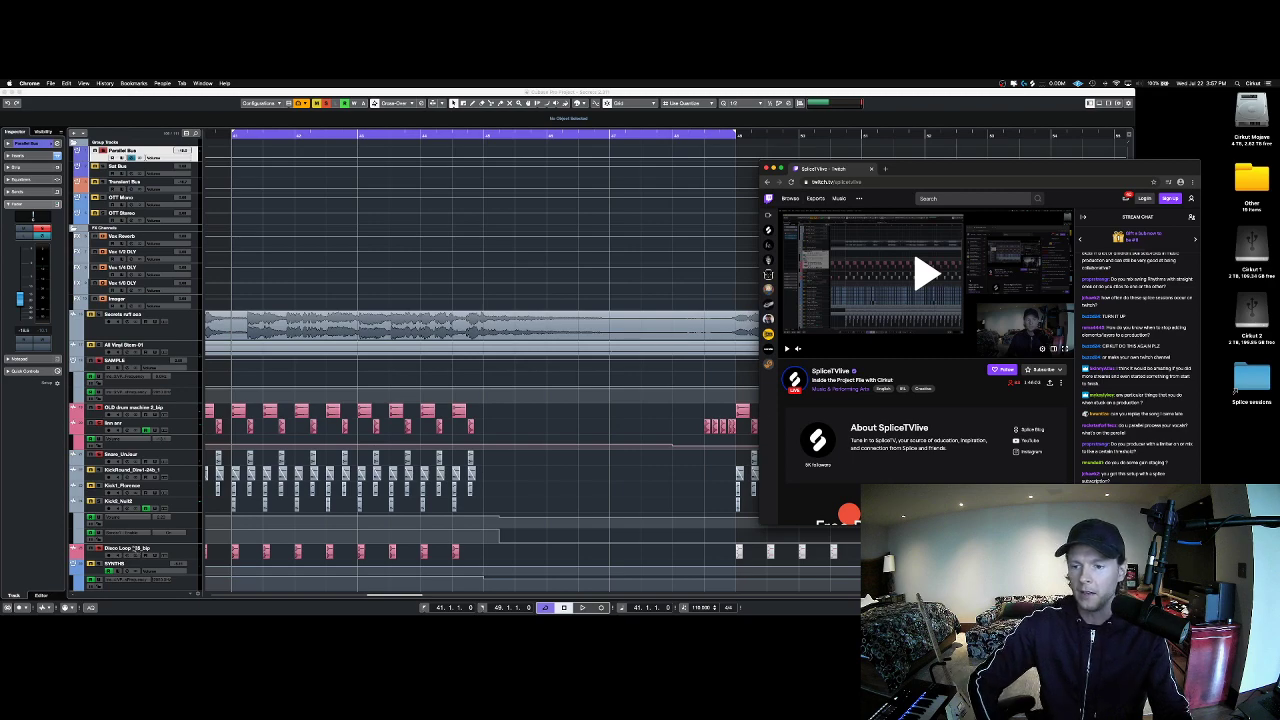
Step: Switch from Cubase back to the Twitch window, shift it slightly and read the chat questions about clippers and gain staging
{"action": "key", "text": "ctrl+Up"}
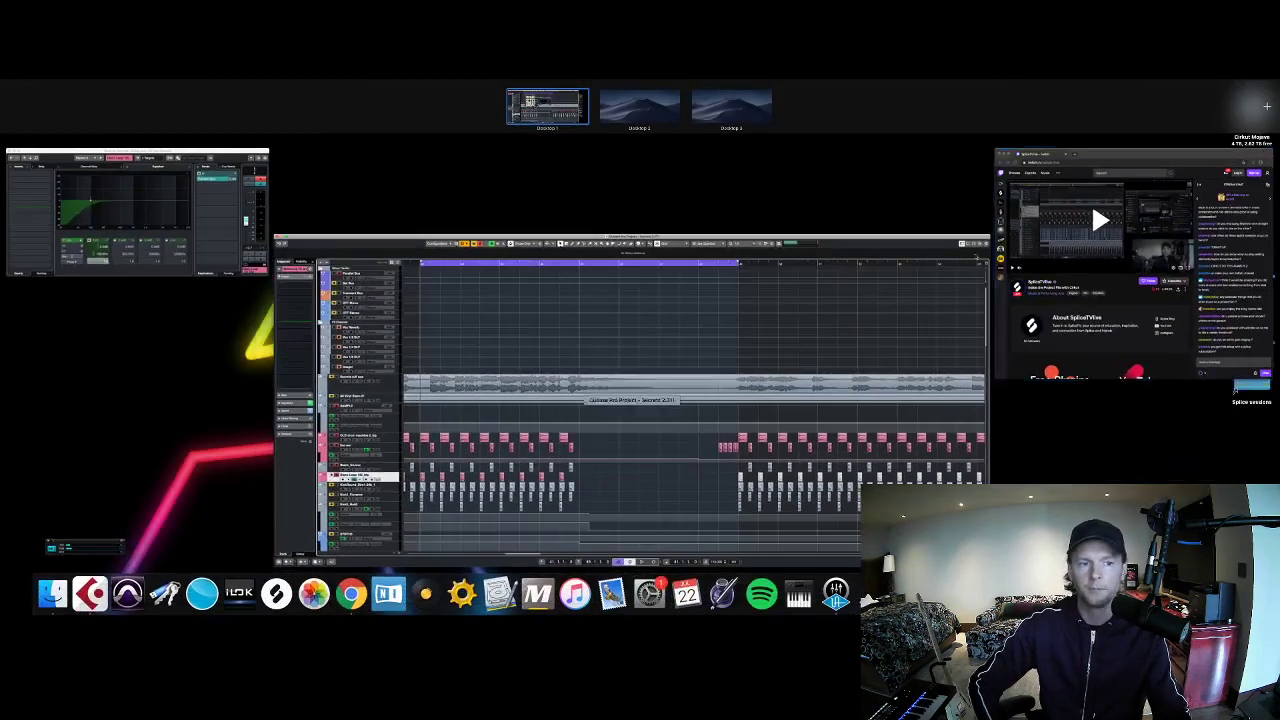
{"action": "left_click", "coordinate": [1030, 250]}
{"action": "left_click_drag", "start_coordinate": [926, 169], "coordinate": [938, 167]}
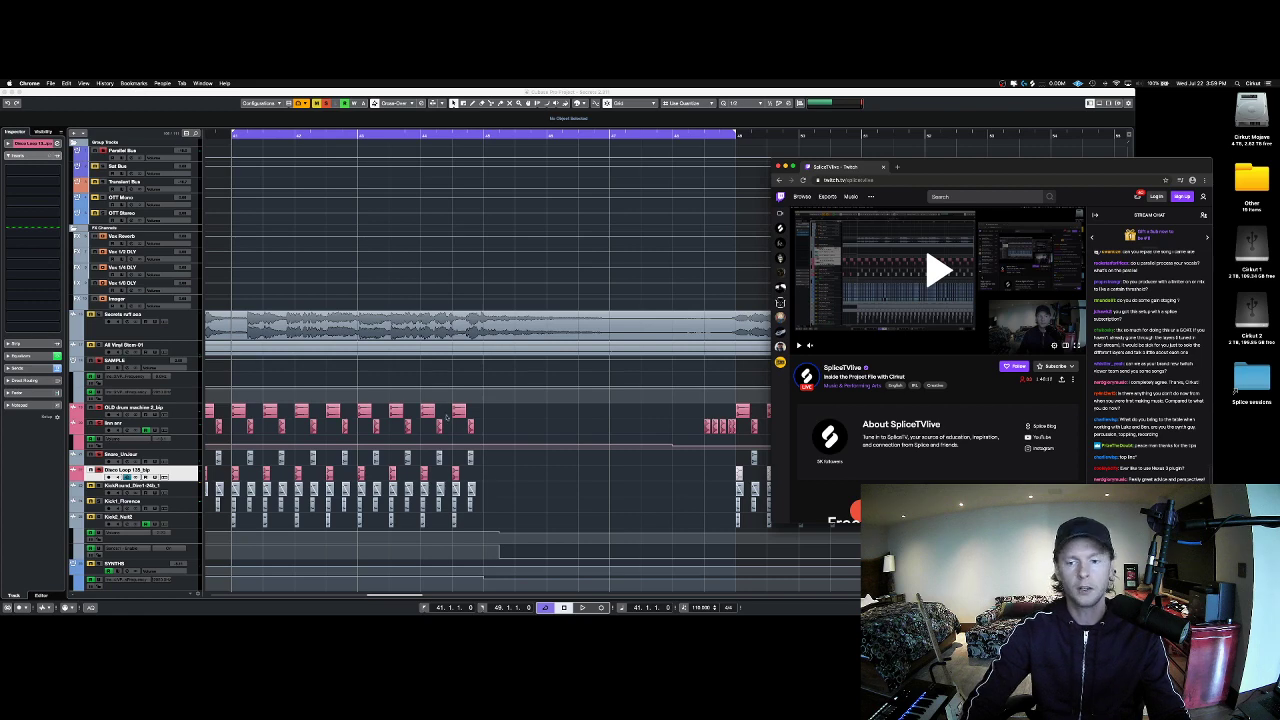
Step: Look through the project's track list down to the VST instruments and back up to the group tracks
{"action": "scroll", "coordinate": [447, 417], "scroll_direction": "down", "scroll_amount": 10}
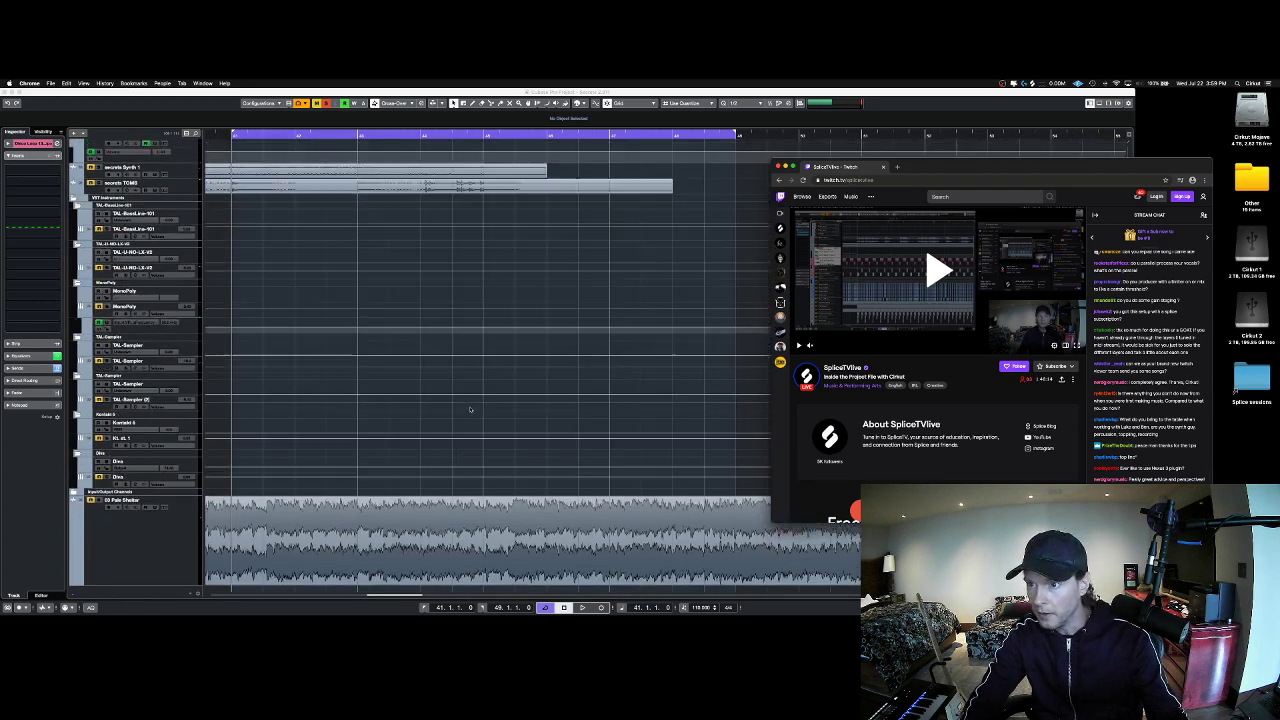
{"action": "scroll", "coordinate": [470, 409], "scroll_direction": "up", "scroll_amount": 10}
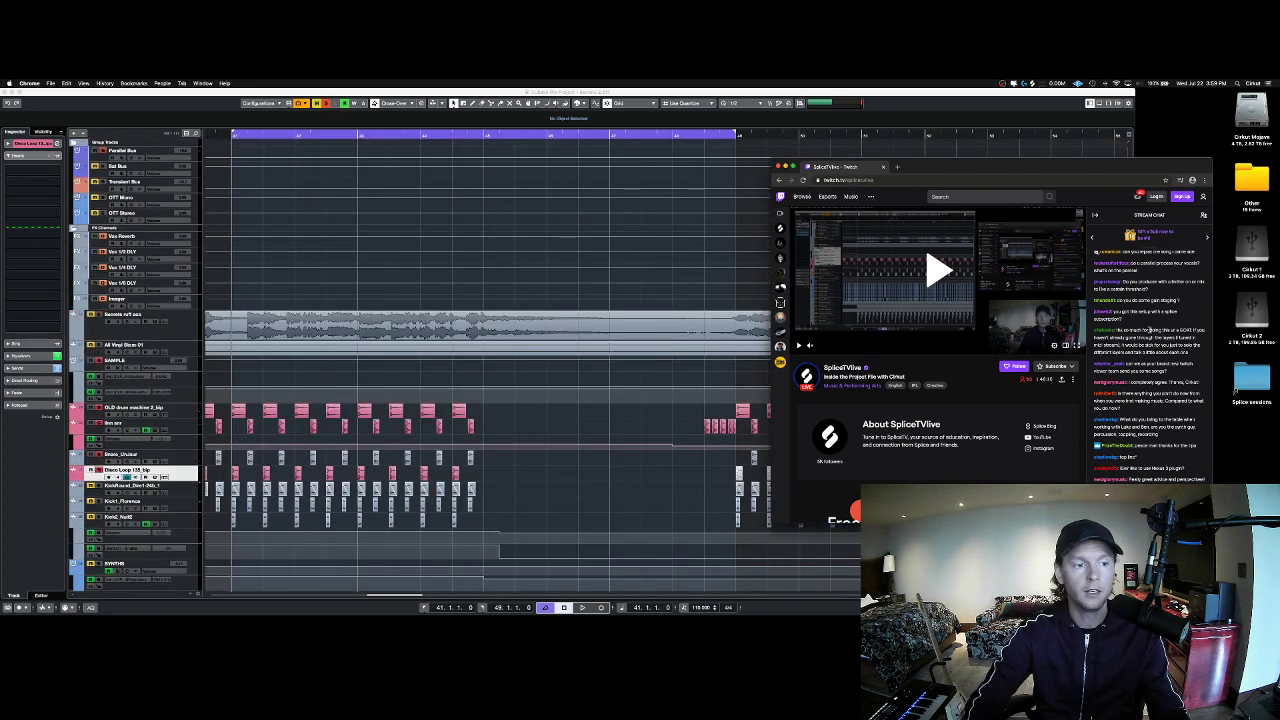
{"action": "scroll", "coordinate": [526, 338], "scroll_direction": "down", "scroll_amount": 1}
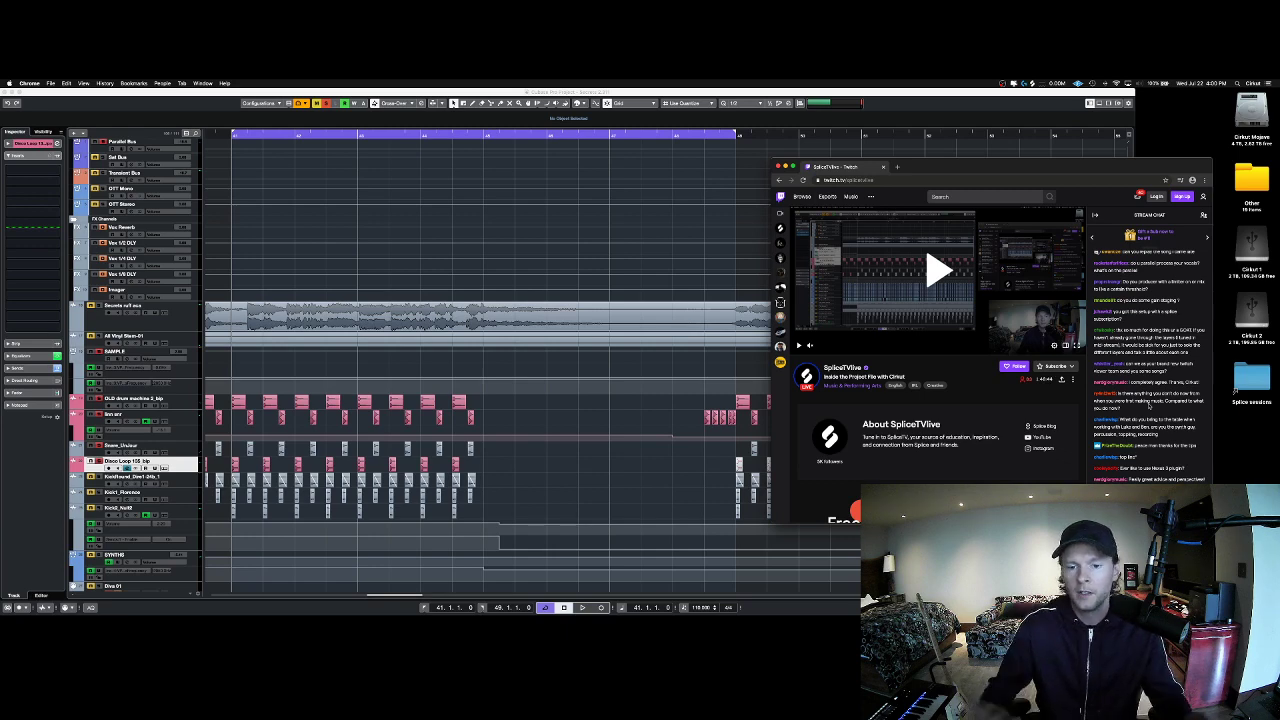
Step: Bring Cubase and its plug-in windows forward briefly, return to the Twitch chat and reposition it to read newer messages
{"action": "left_click", "coordinate": [779, 96]}
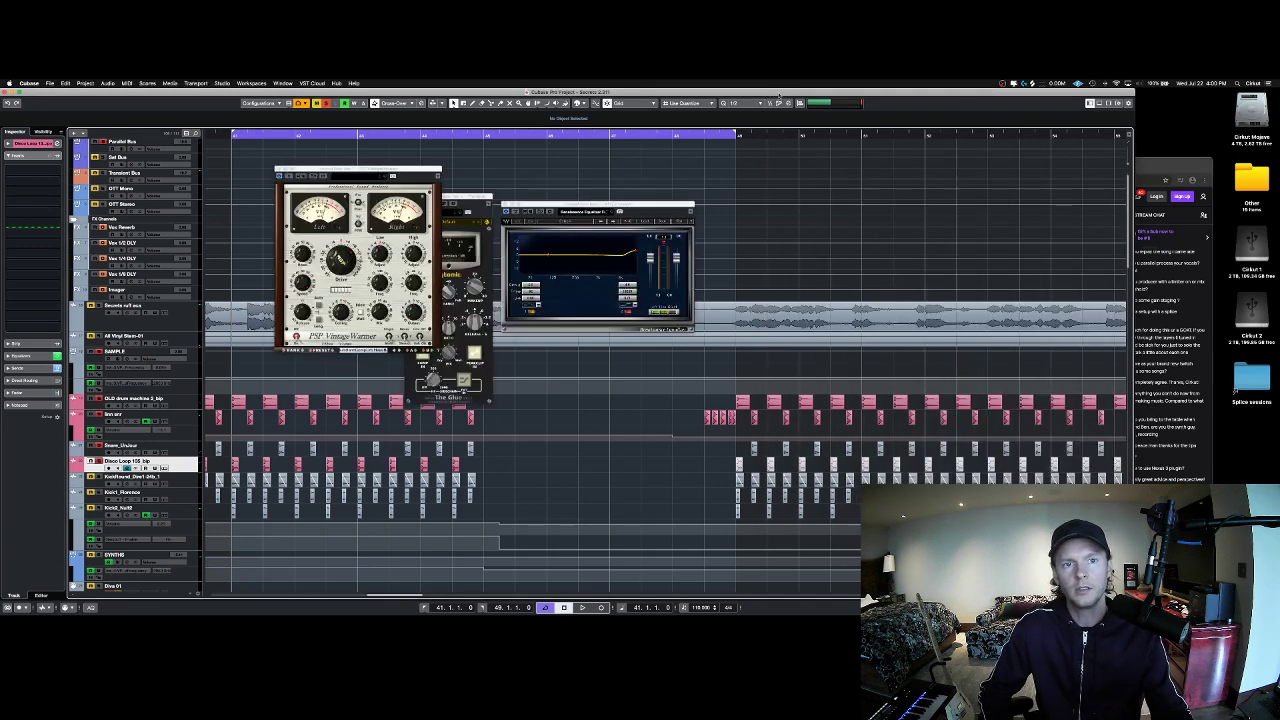
{"action": "left_click", "coordinate": [1154, 163]}
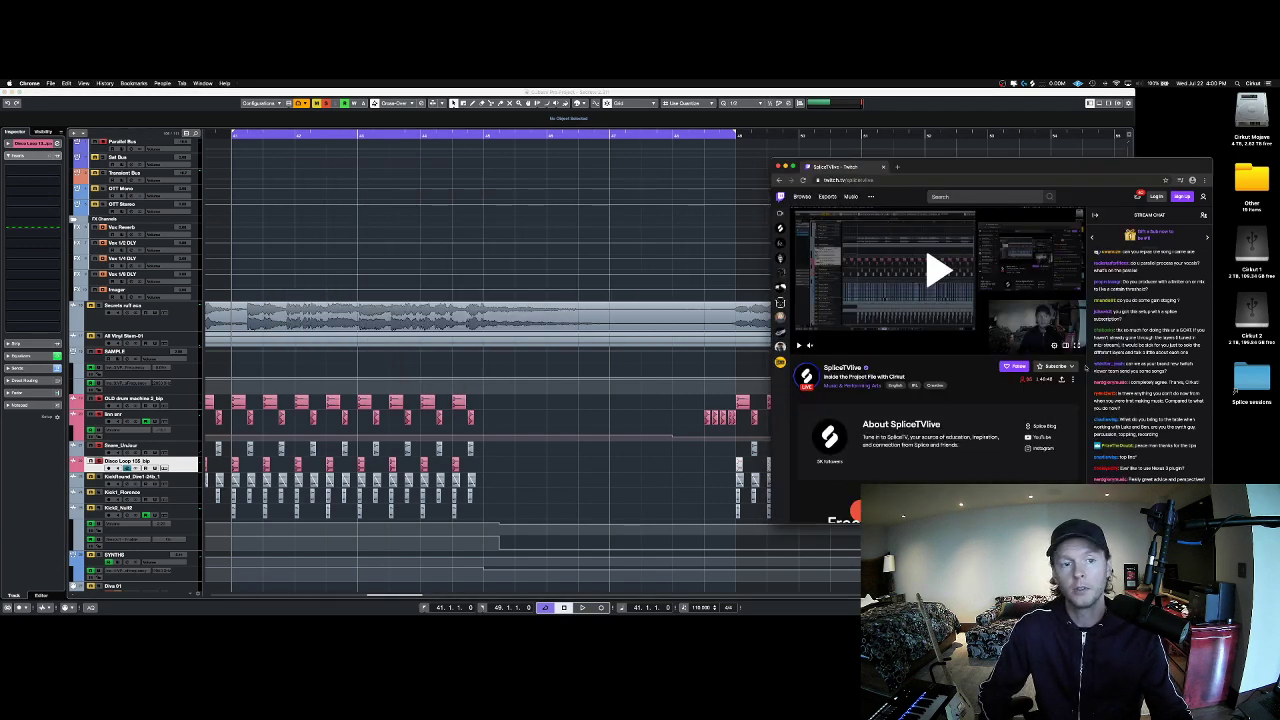
{"action": "left_click_drag", "start_coordinate": [1093, 174], "coordinate": [1083, 165]}
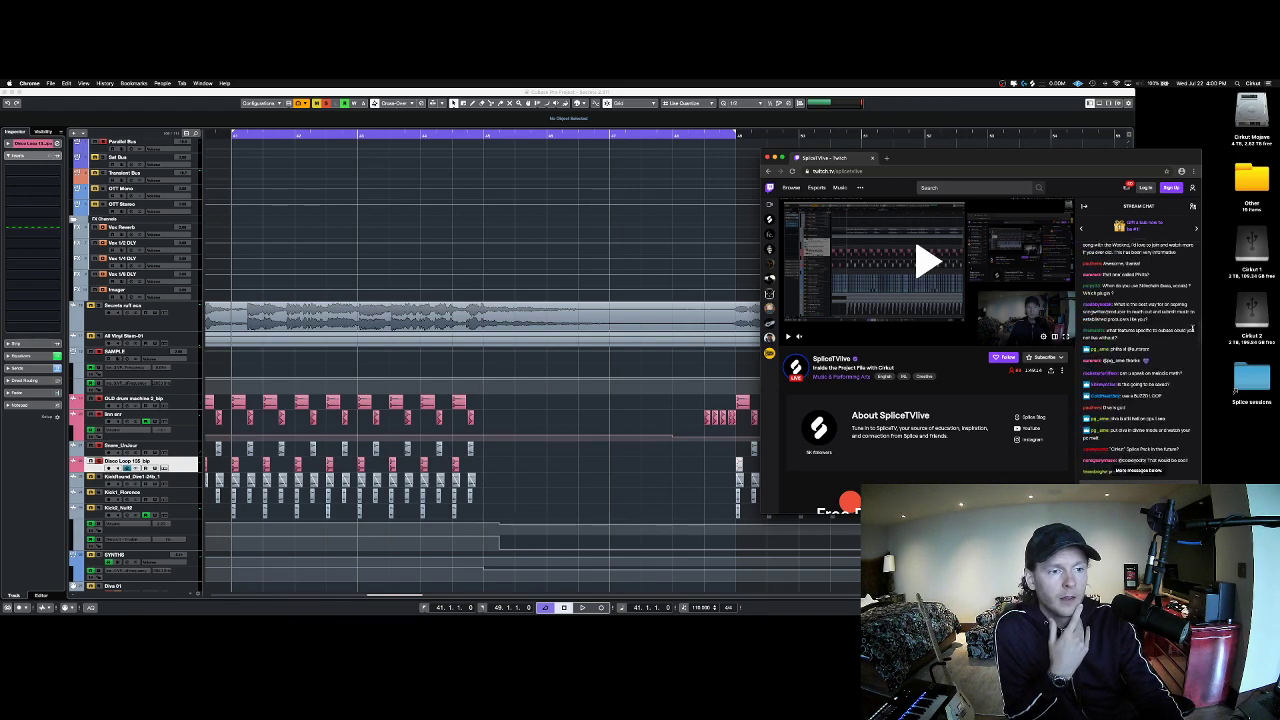
Step: Shift the Twitch window over the arrangement and read the viewers' closing feedback and thank-you messages
{"action": "scroll", "coordinate": [480, 360], "scroll_direction": "down", "scroll_amount": 1}
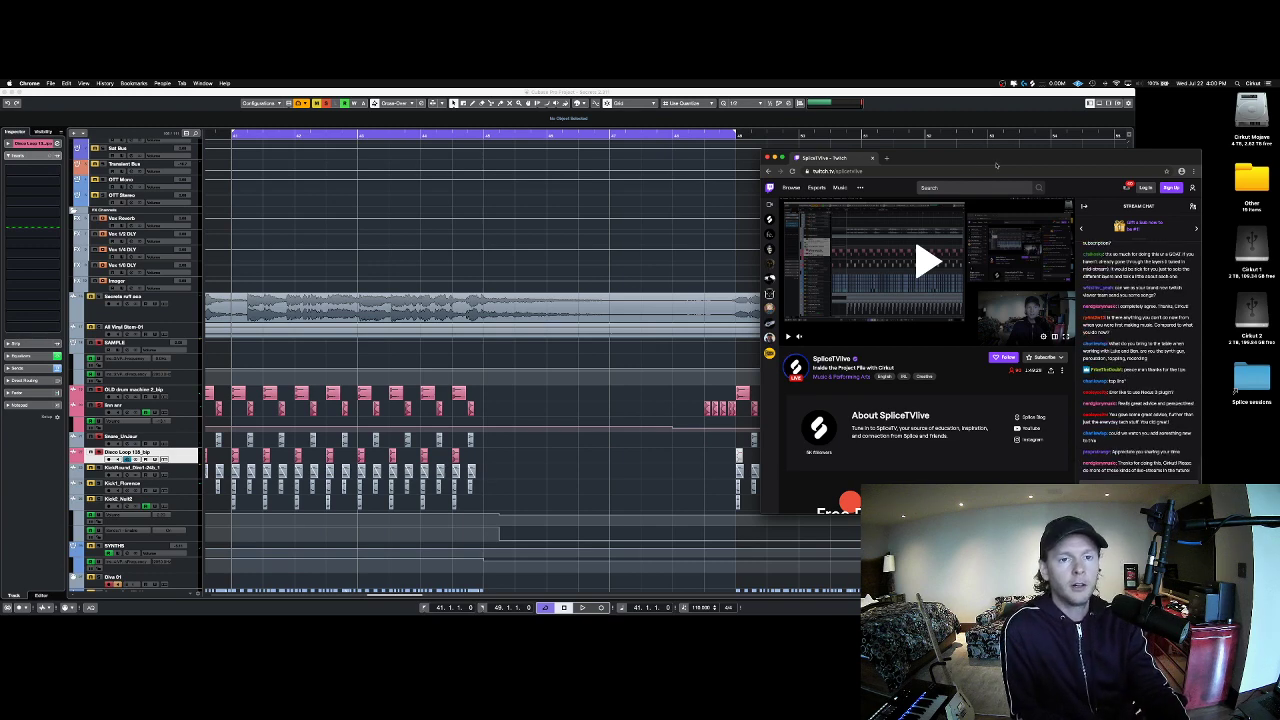
{"action": "left_click_drag", "start_coordinate": [996, 158], "coordinate": [972, 158]}
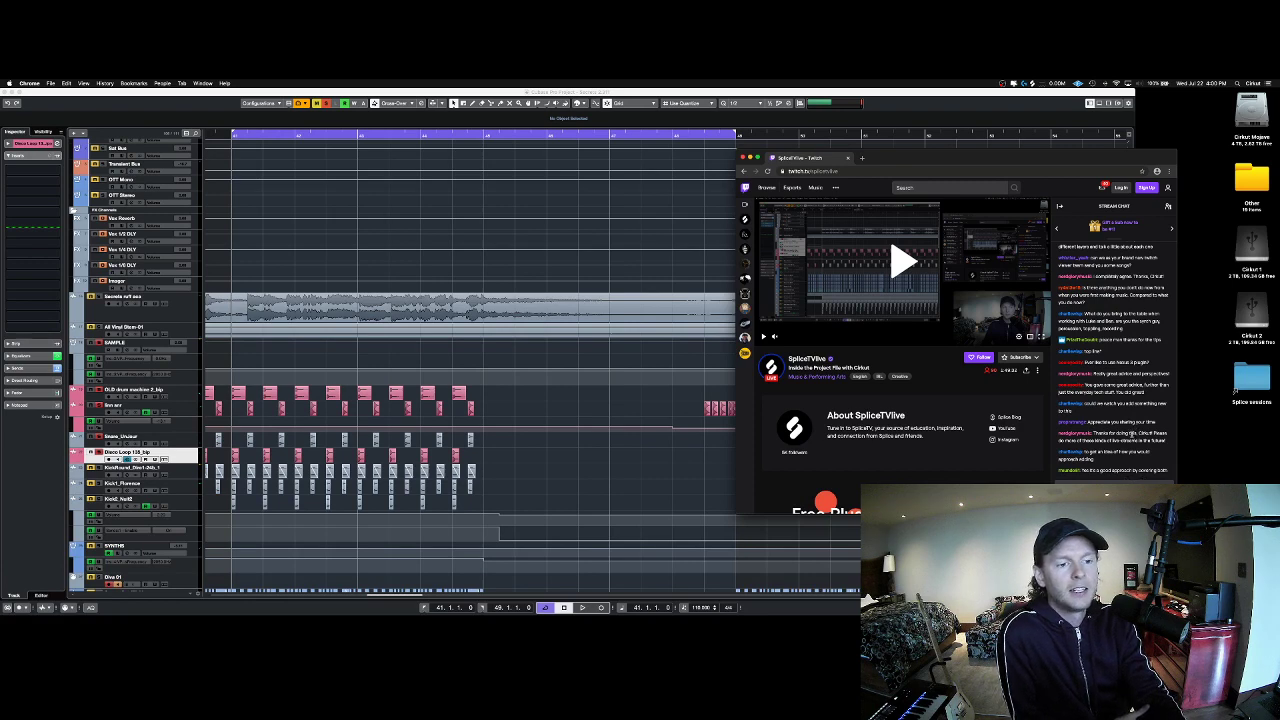
{"action": "left_click_drag", "start_coordinate": [898, 168], "coordinate": [909, 159]}
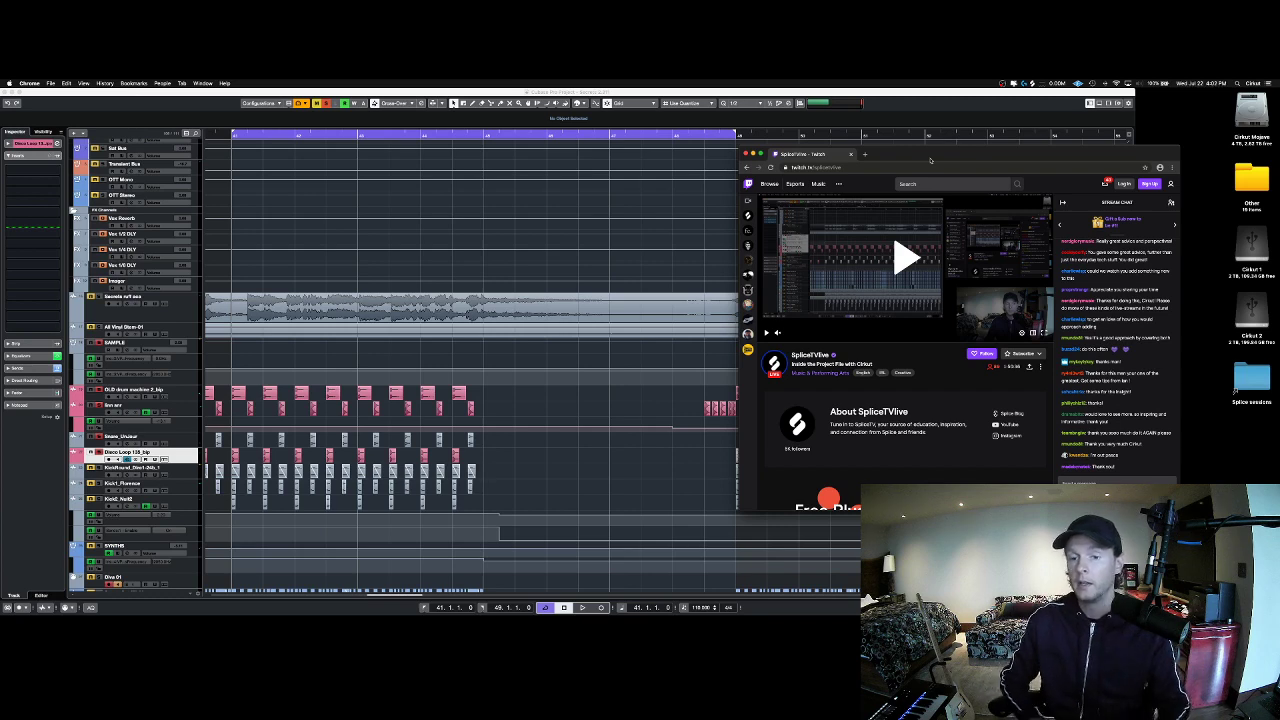
{"action": "left_click_drag", "start_coordinate": [910, 155], "coordinate": [908, 151]}
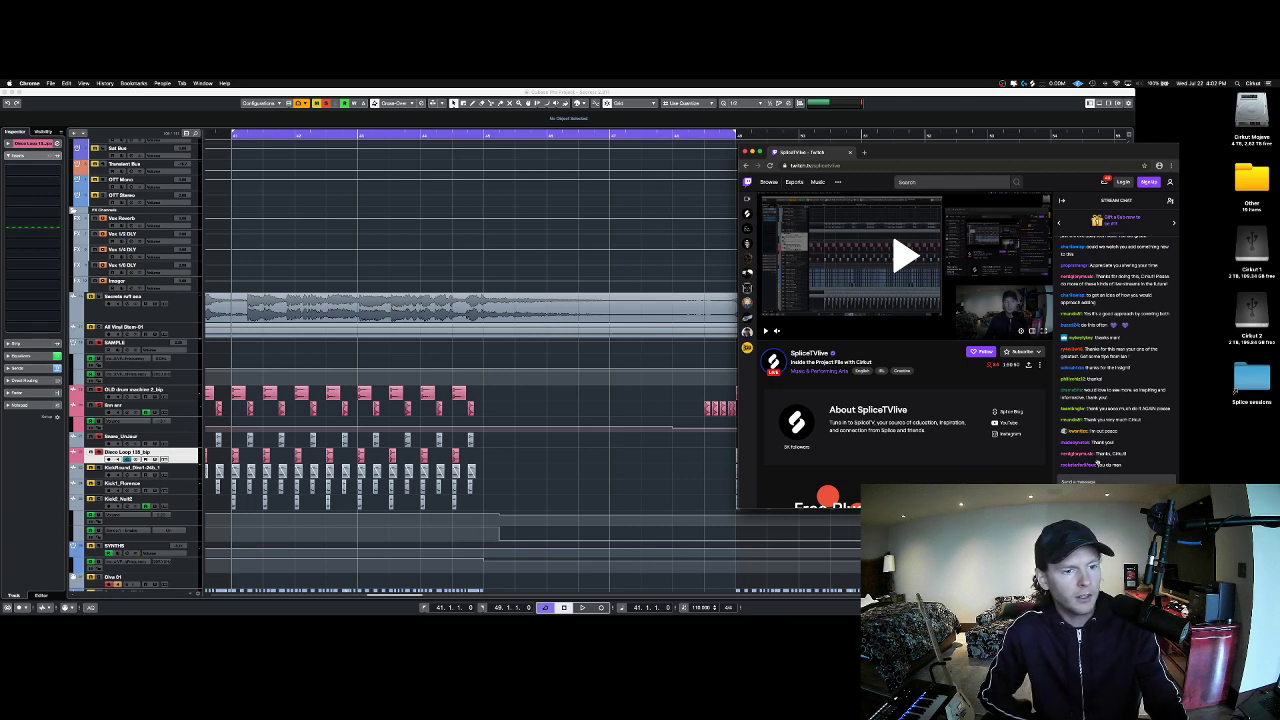
Step: Widen the Twitch window slightly and review the earlier and newest messages in the stream chat
{"action": "scroll", "coordinate": [1105, 400], "scroll_direction": "up", "scroll_amount": 1}
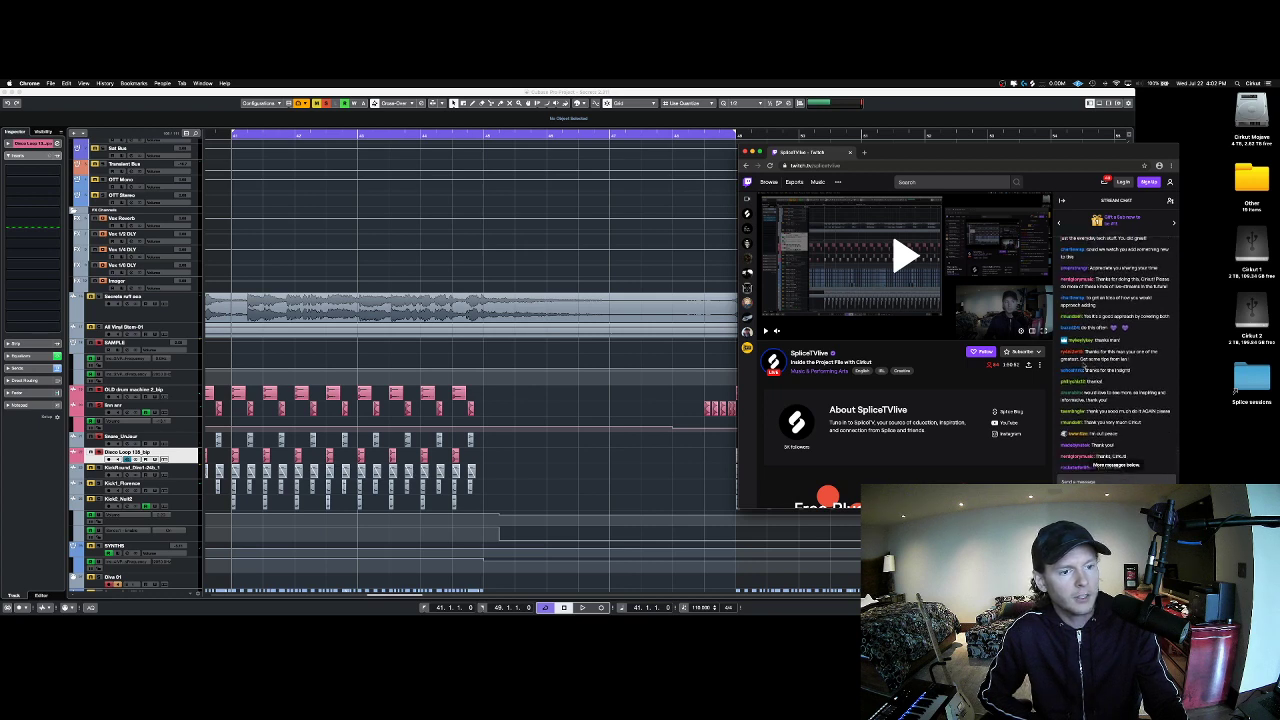
{"action": "scroll", "coordinate": [1084, 368], "scroll_direction": "down", "scroll_amount": 1}
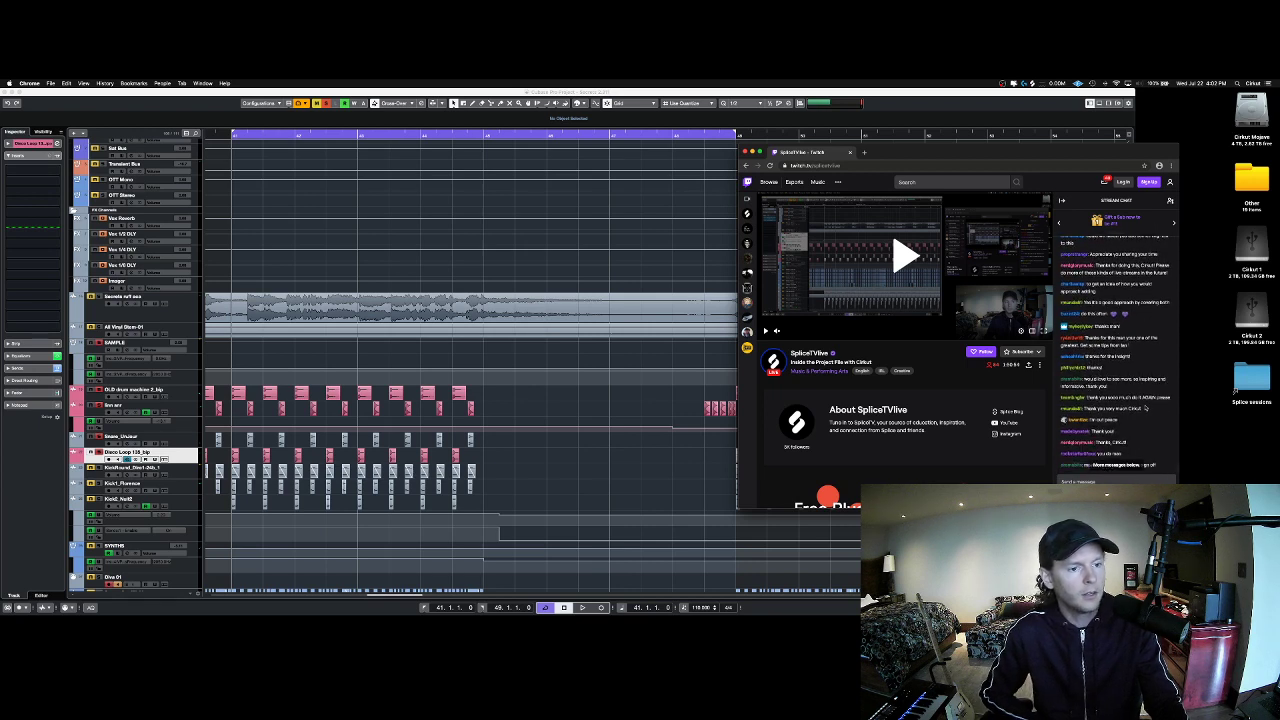
{"action": "scroll", "coordinate": [1146, 408], "scroll_direction": "down", "scroll_amount": 1}
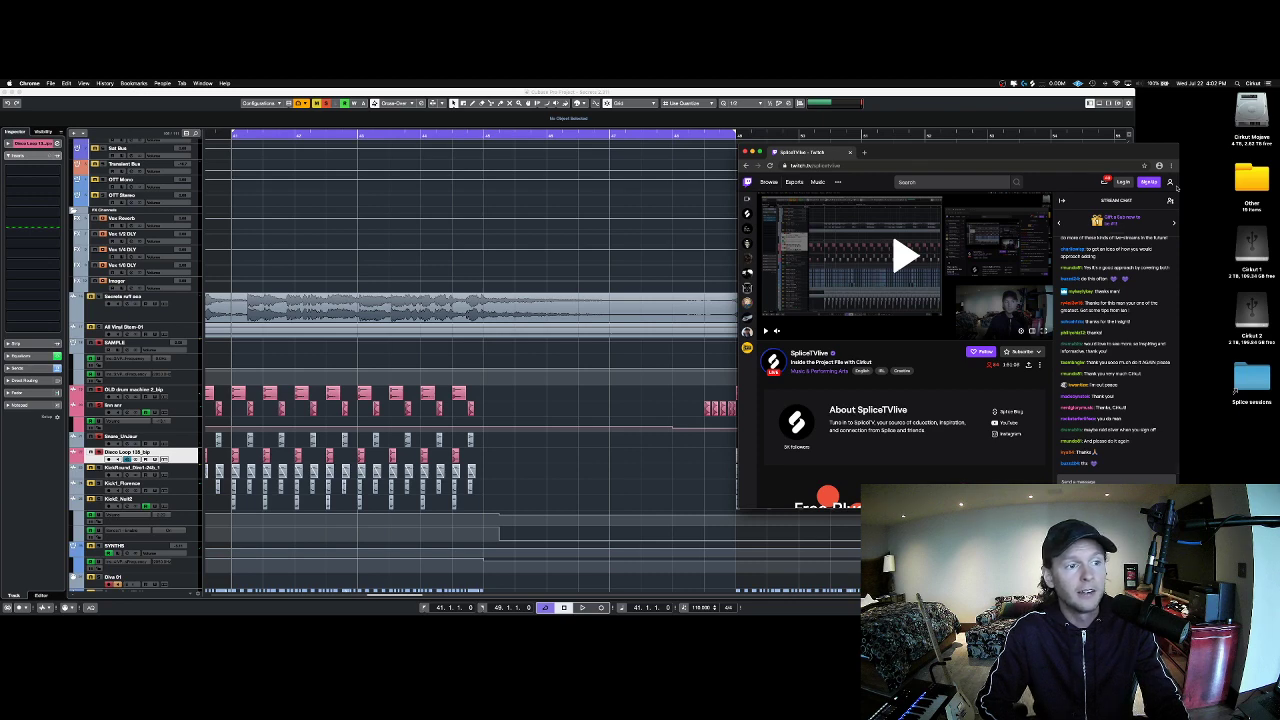
{"action": "left_click_drag", "start_coordinate": [1181, 183], "coordinate": [1204, 184]}
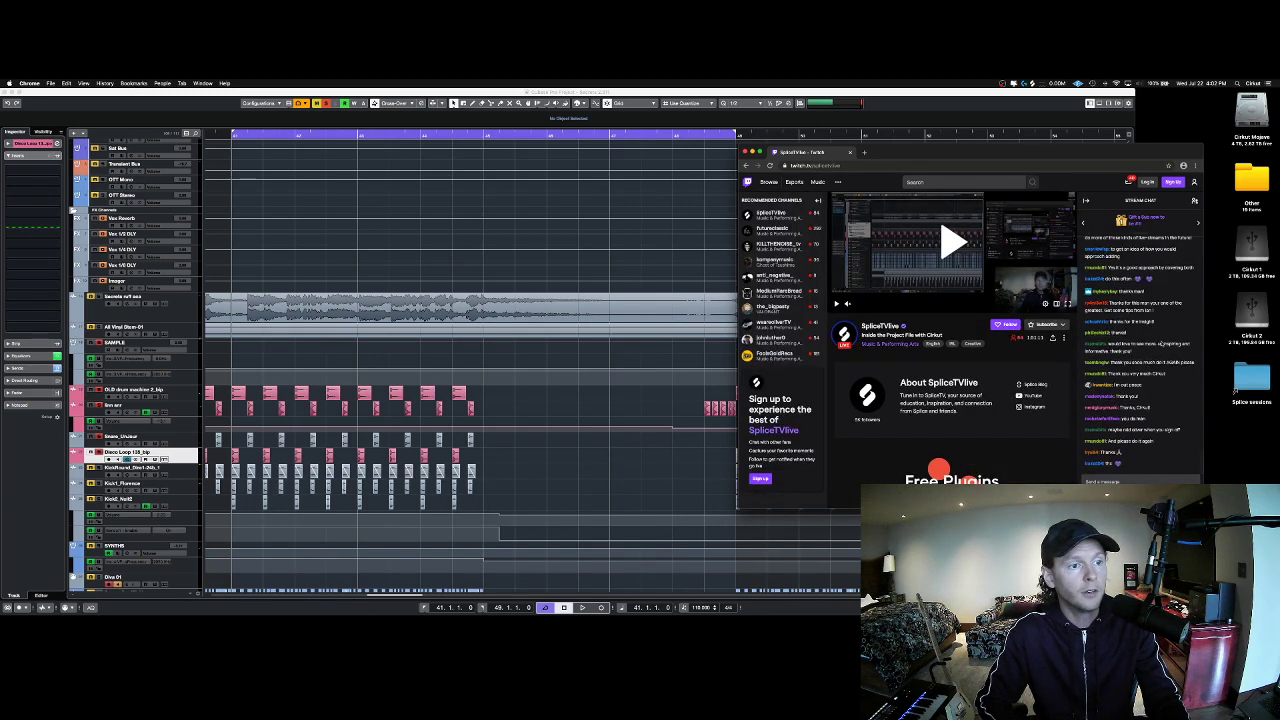
{"action": "scroll", "coordinate": [1163, 454], "scroll_direction": "up", "scroll_amount": 2}
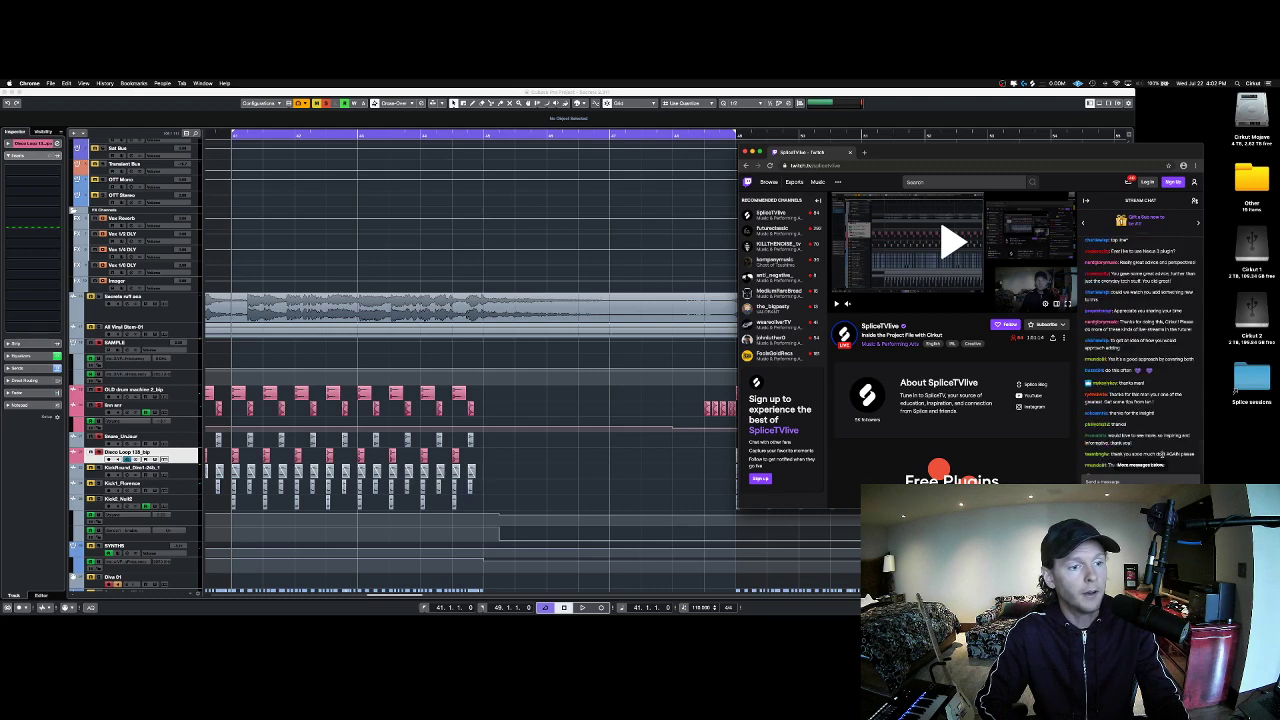
{"action": "scroll", "coordinate": [1178, 343], "scroll_direction": "down", "scroll_amount": 3}
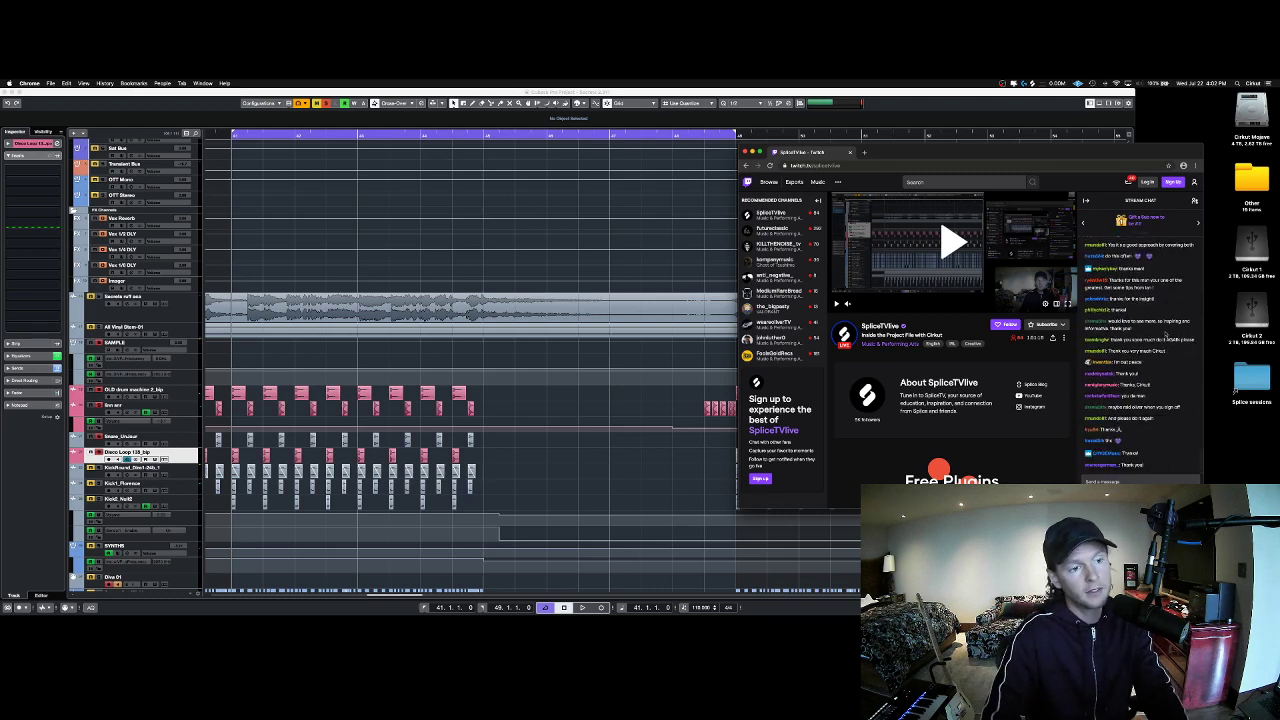